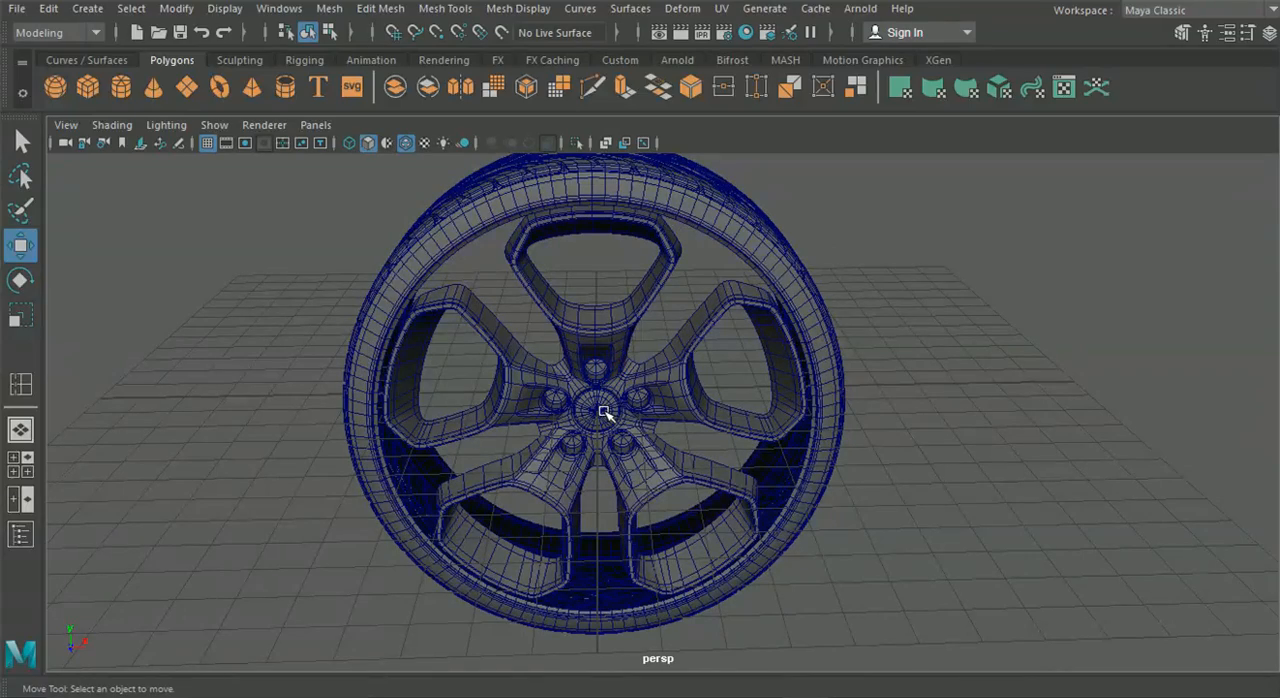
Create a polygon pipe at the centre of the wheel
alt+drag(603, 410, 667, 388)
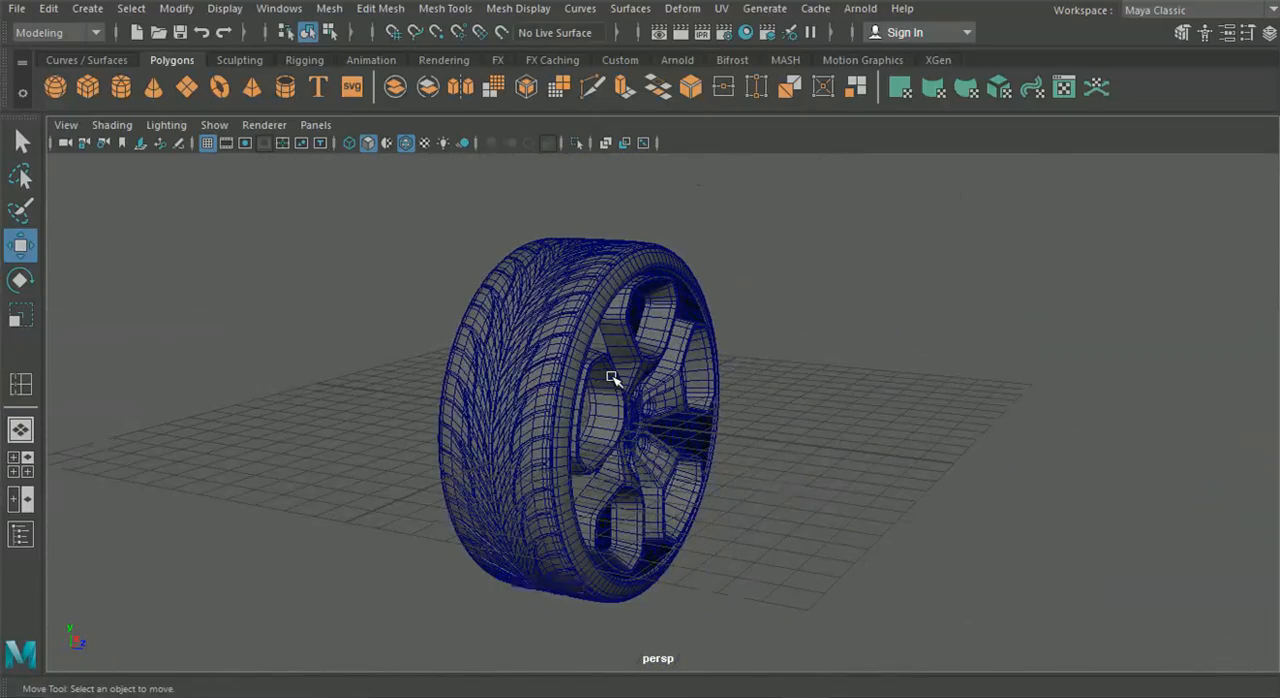
alt+drag(612, 378, 600, 415)
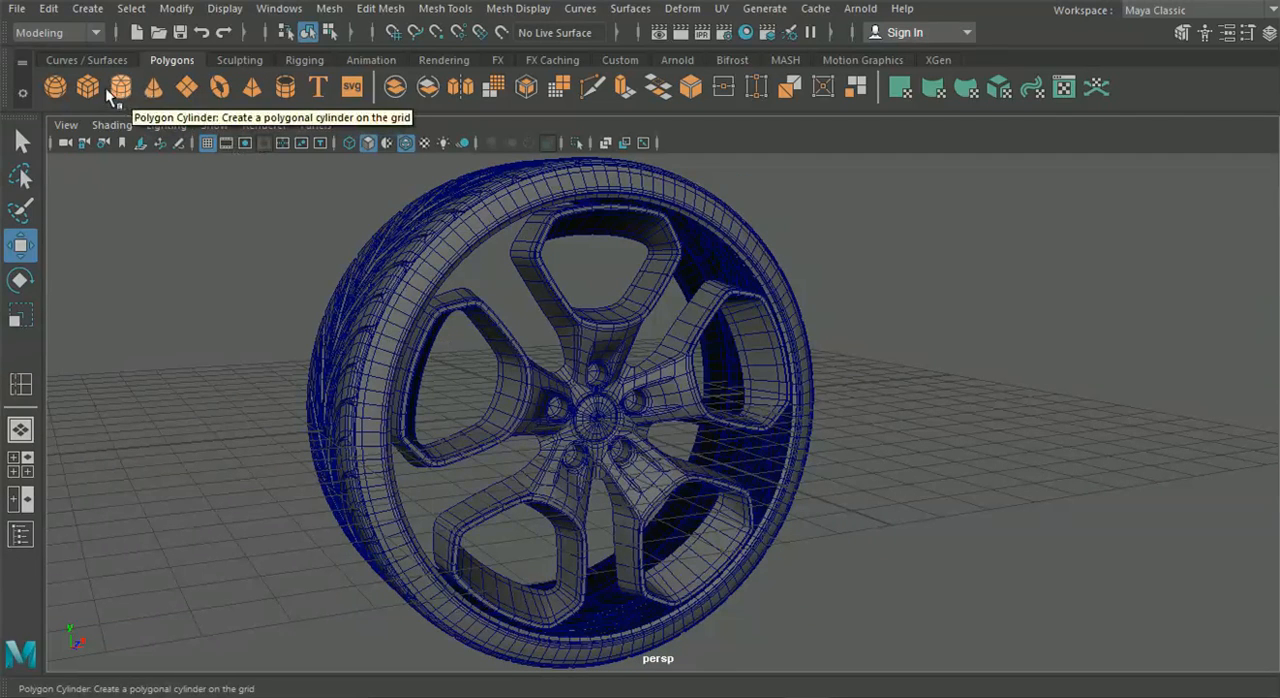
click(285, 88)
scroll(451, 323, down, 4)
alt+drag(455, 335, 478, 384)
alt+drag(891, 479, 425, 500)
scroll(723, 466, up, 5)
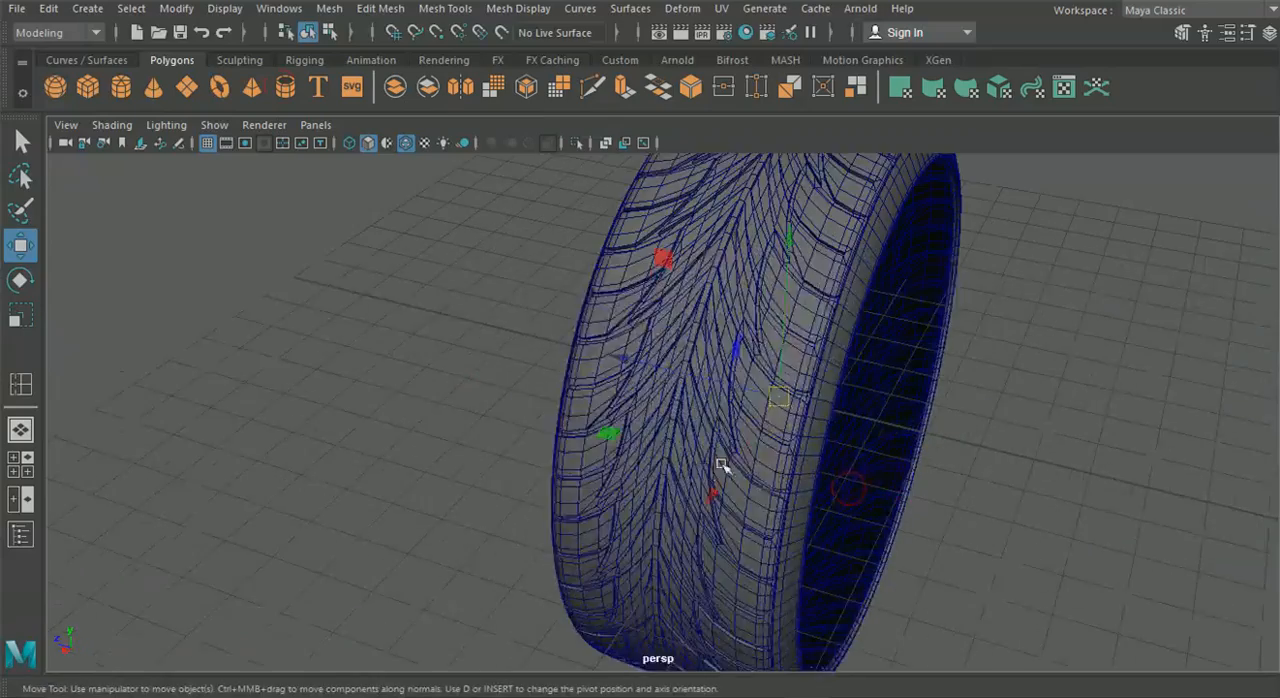
alt+middle_drag(723, 466, 509, 466)
alt+drag(640, 405, 578, 415)
scroll(578, 415, up, 2)
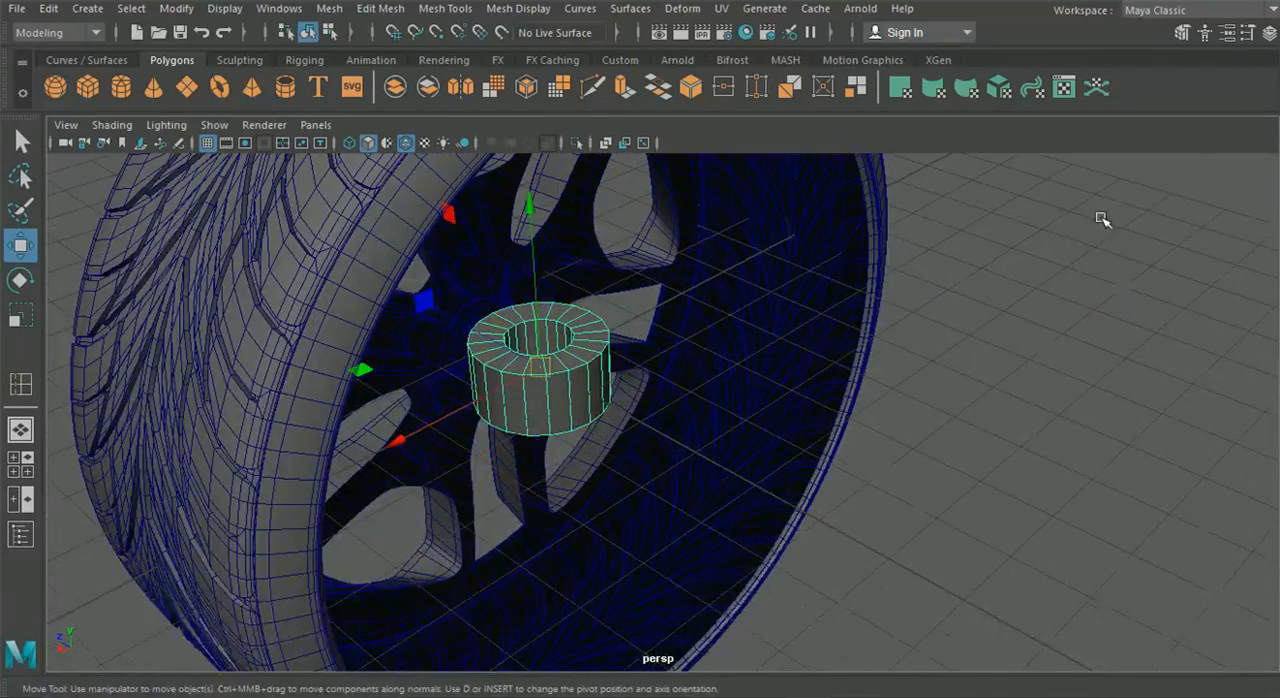
Set the pipe's thickness to 0.05 and its axis subdivisions to 80
click(1268, 32)
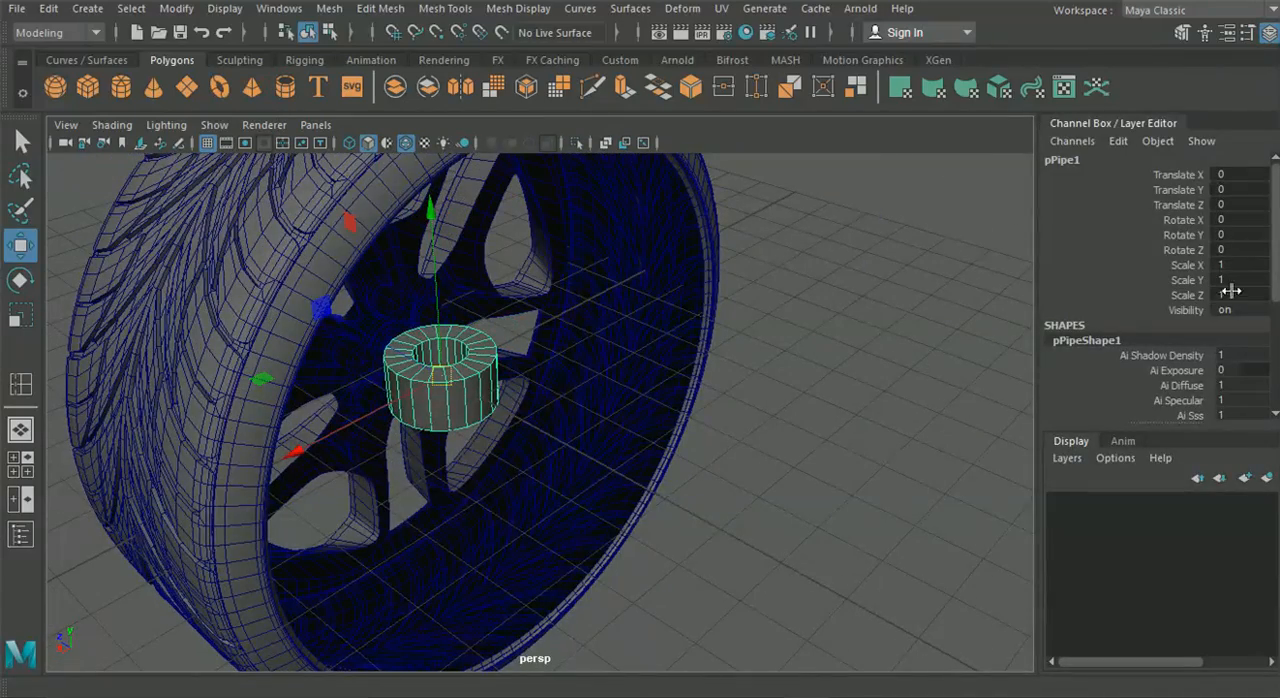
scroll(1218, 371, down, 5)
scroll(1088, 391, down, 3)
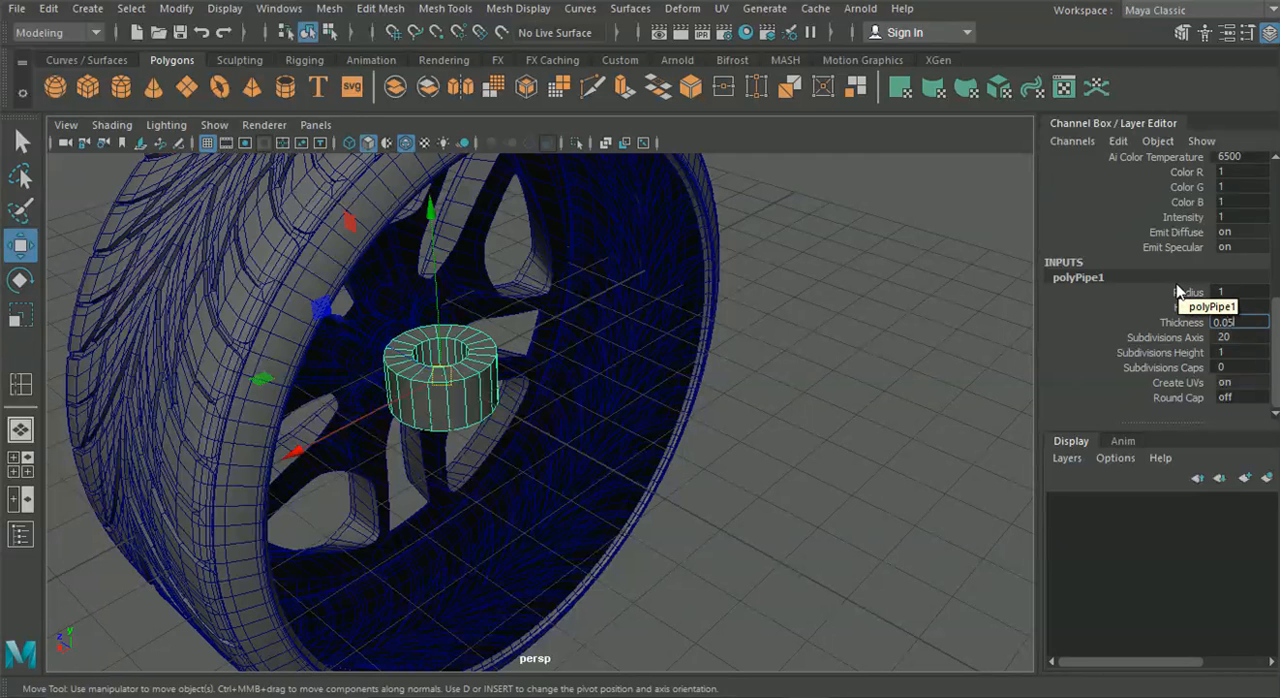
key(Return)
scroll(516, 343, up, 3)
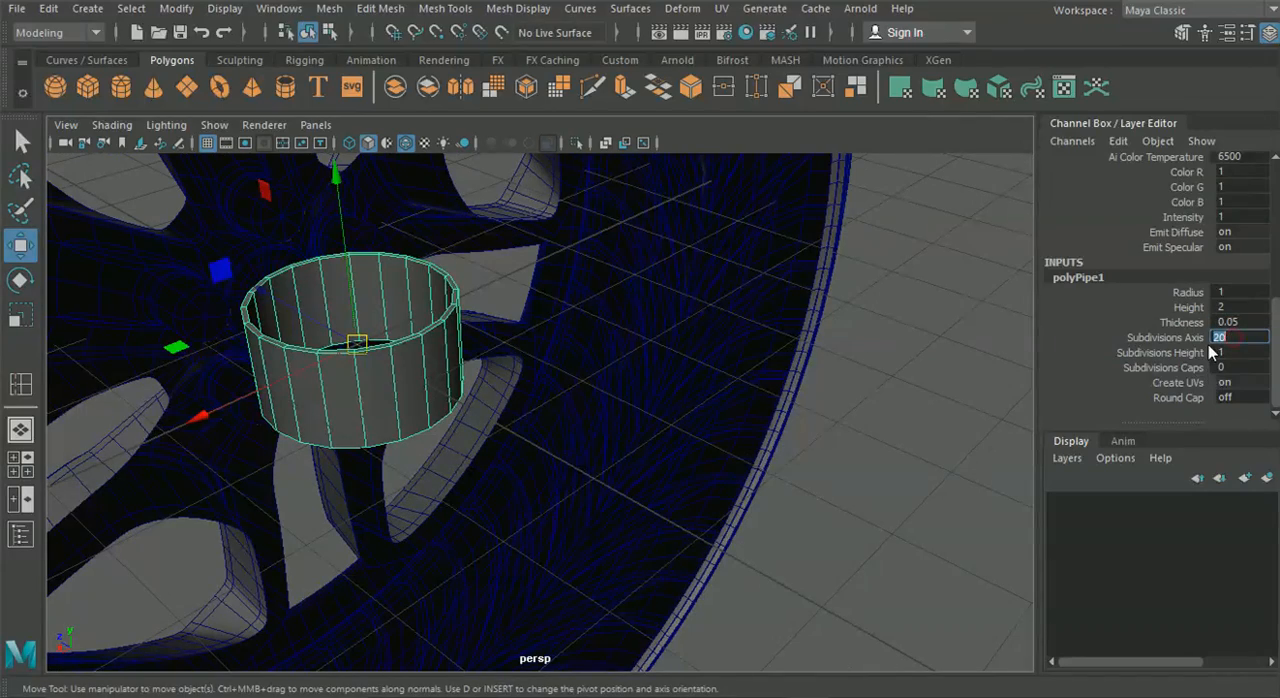
text(80)
key(Return)
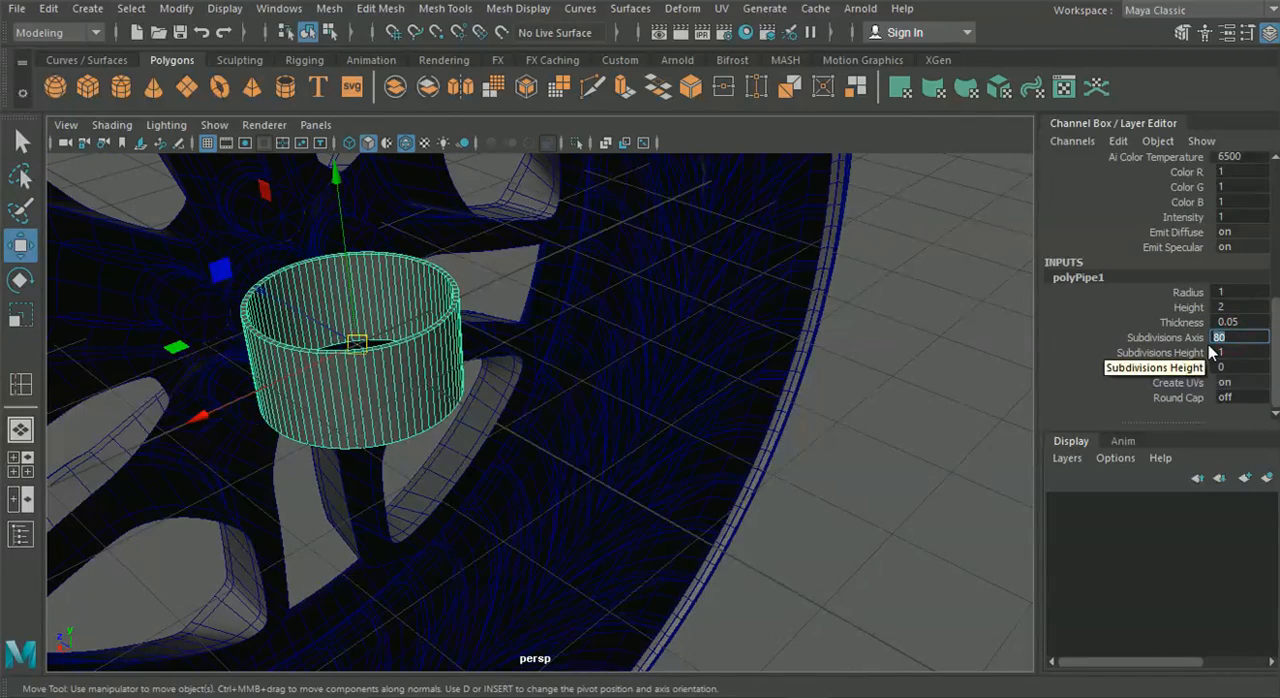
Rotate the pipe 90 degrees about the X axis so it aligns with the wheel
scroll(388, 328, down, 3)
alt+drag(377, 412, 541, 404)
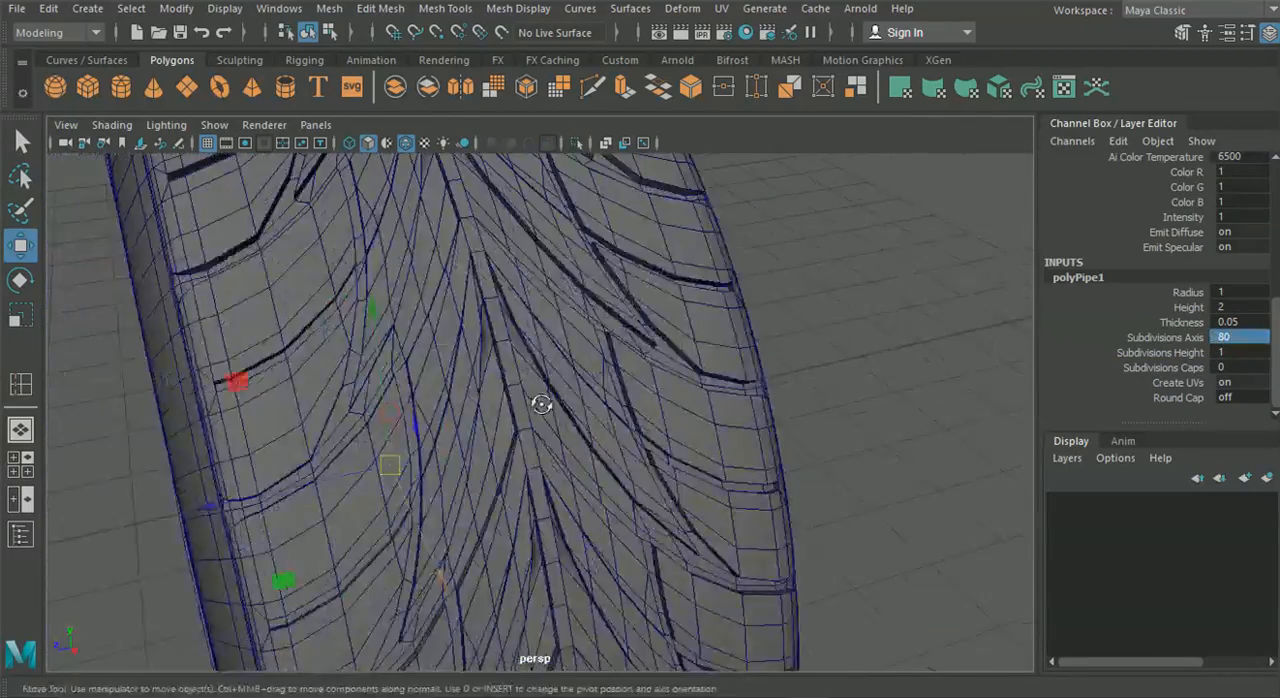
scroll(541, 404, down, 3)
alt+drag(606, 443, 640, 470)
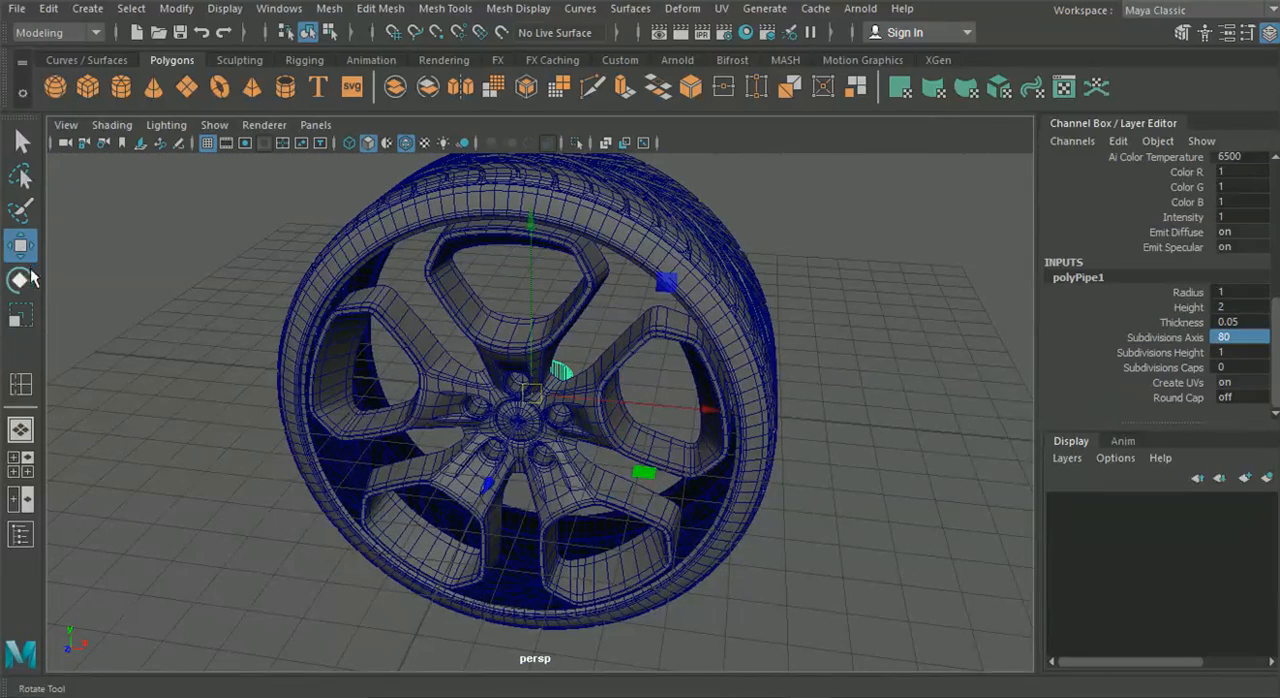
click(20, 280)
drag(502, 342, 500, 457)
scroll(1236, 238, up, 5)
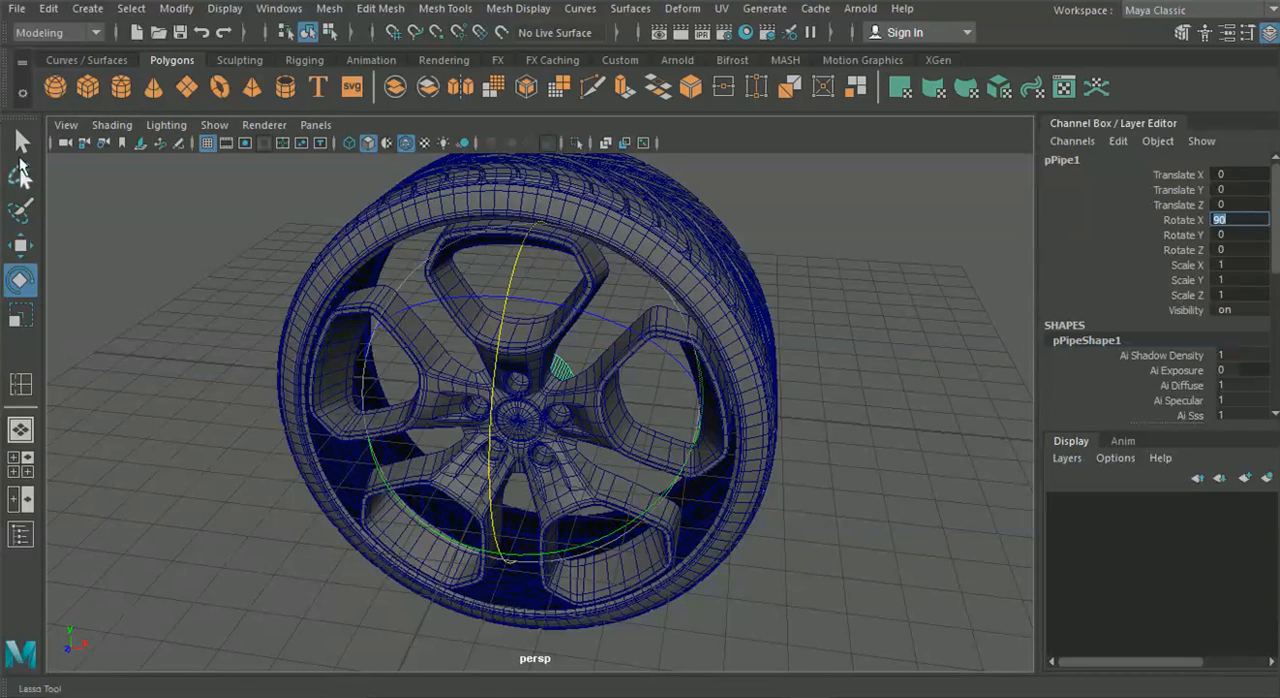
Scale the pipe uniformly to about 4.985 so it fits just inside the tyre around the spokes
click(20, 314)
drag(537, 397, 774, 477)
alt+drag(774, 477, 520, 457)
scroll(506, 414, up, 3)
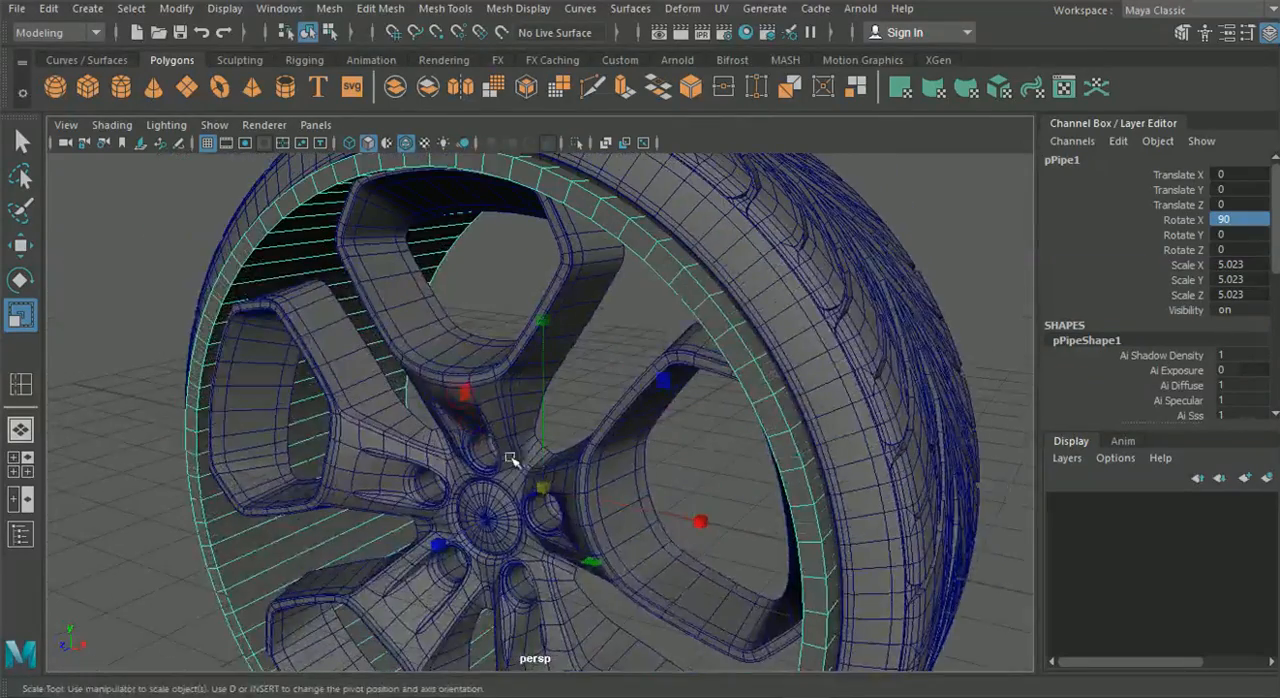
alt+drag(490, 371, 552, 525)
alt+middle_drag(550, 406, 552, 501)
alt+right_drag(552, 501, 757, 544)
alt+drag(421, 318, 482, 393)
scroll(395, 325, down, 7)
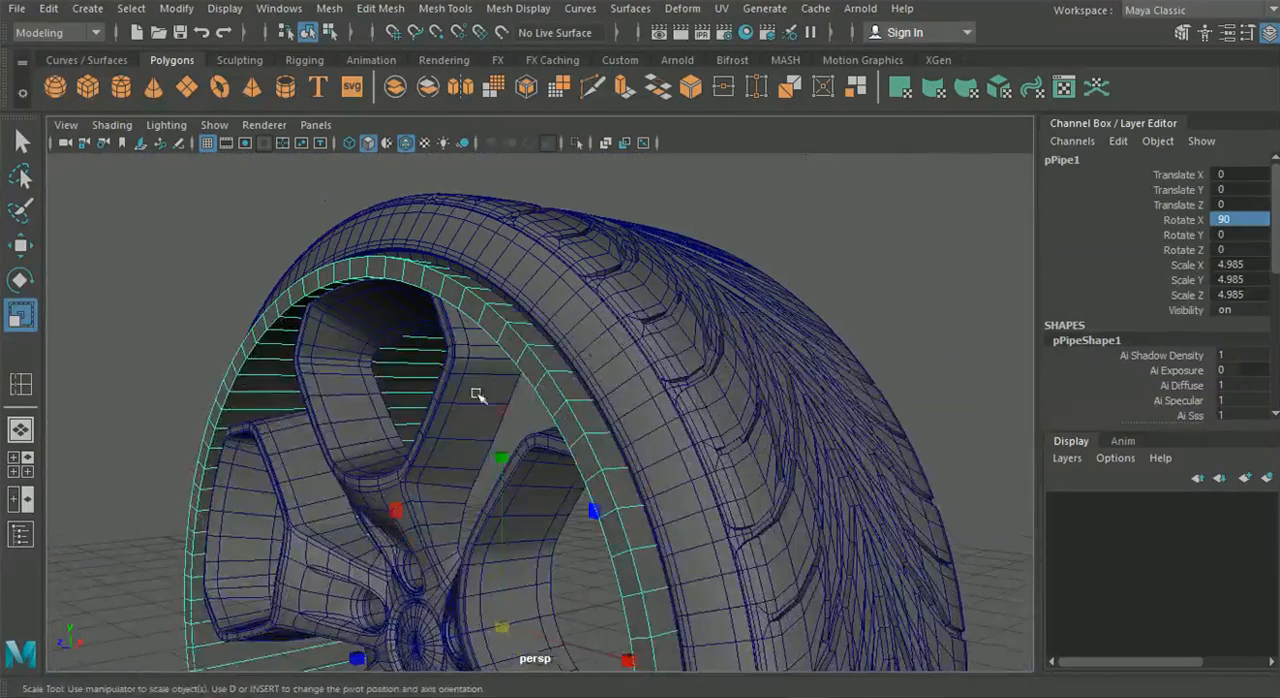
scroll(406, 406, up, 2)
alt+middle_drag(432, 545, 415, 480)
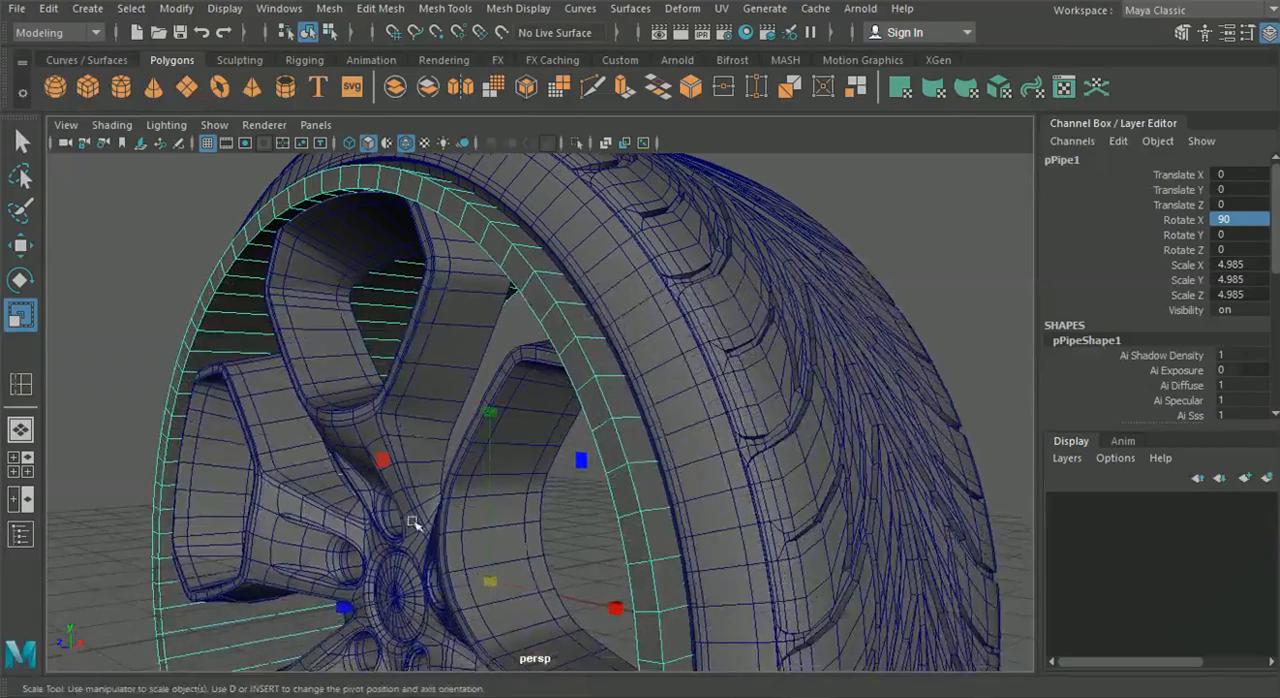
drag(357, 606, 406, 542)
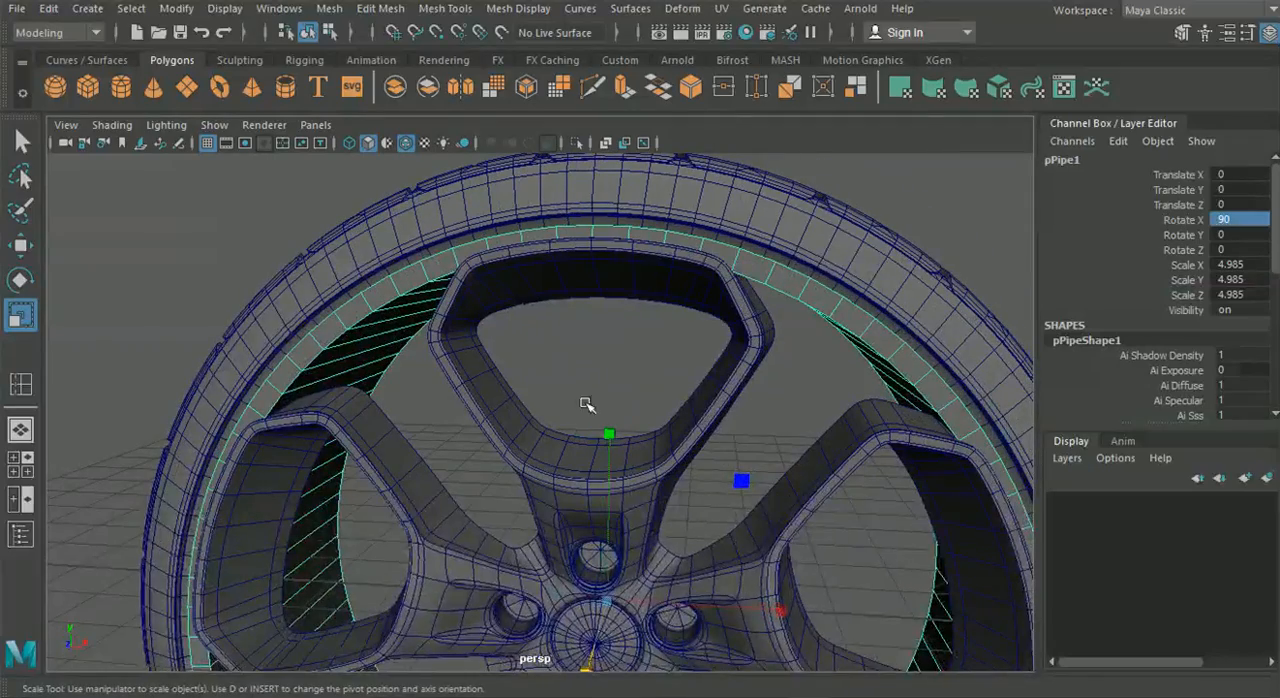
Try scaling the pipe's rim edges along the wheel's depth to about 0.964
right_drag(768, 313, 774, 205)
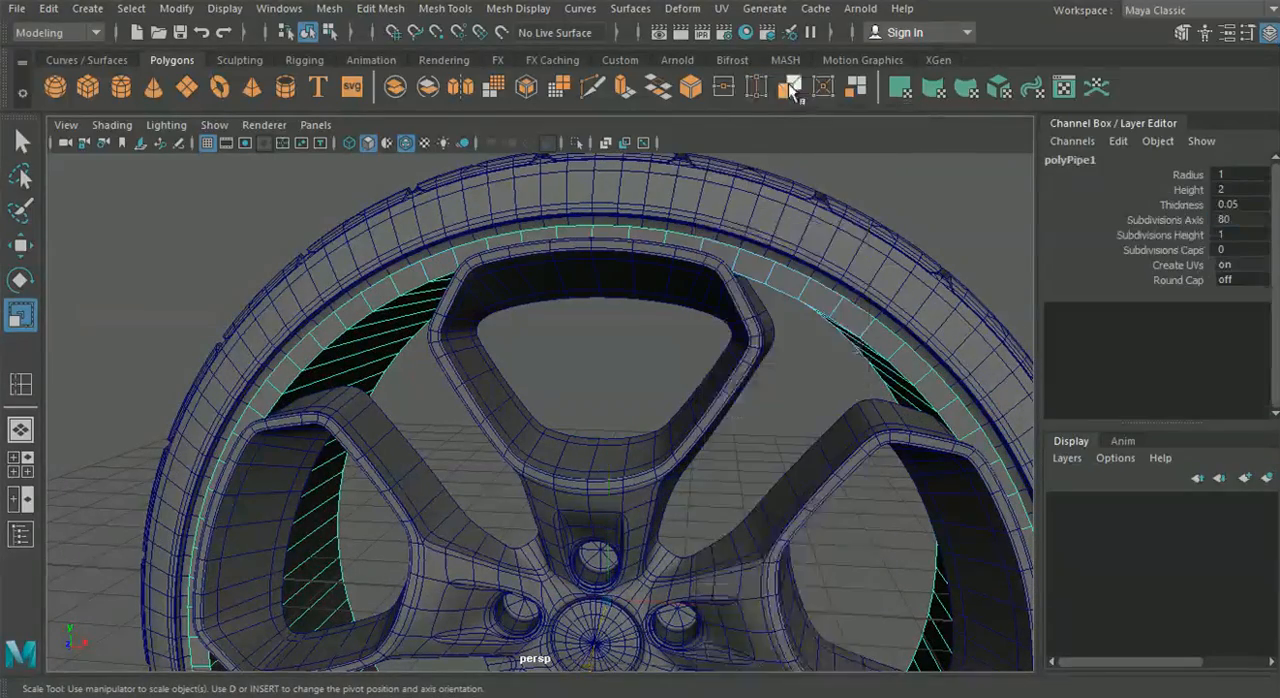
click(785, 292)
alt+drag(829, 377, 511, 294)
alt+drag(431, 374, 395, 380)
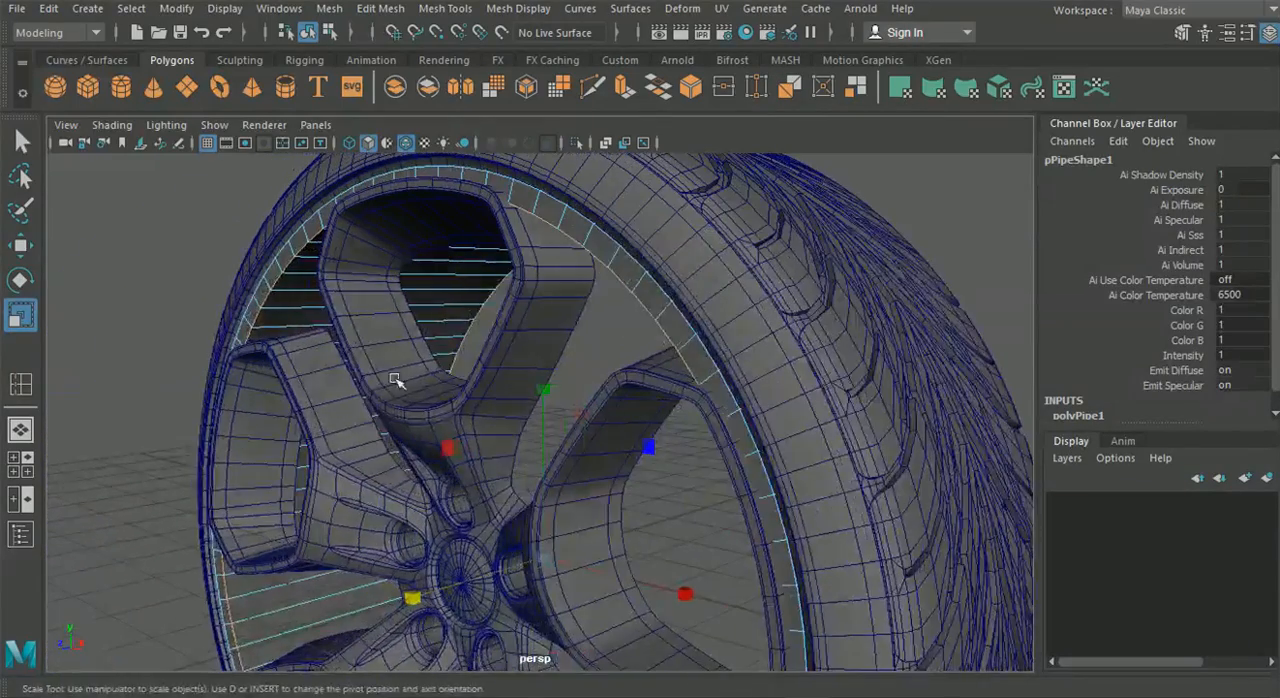
drag(546, 556, 508, 560)
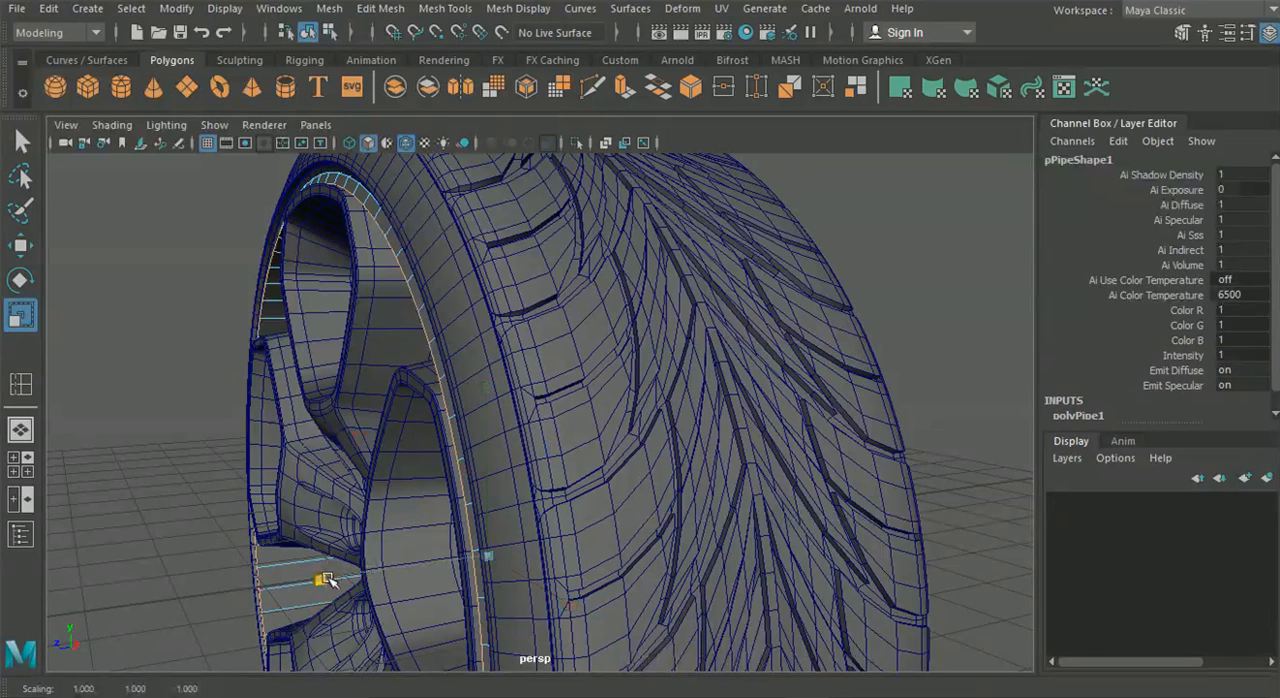
drag(328, 580, 334, 578)
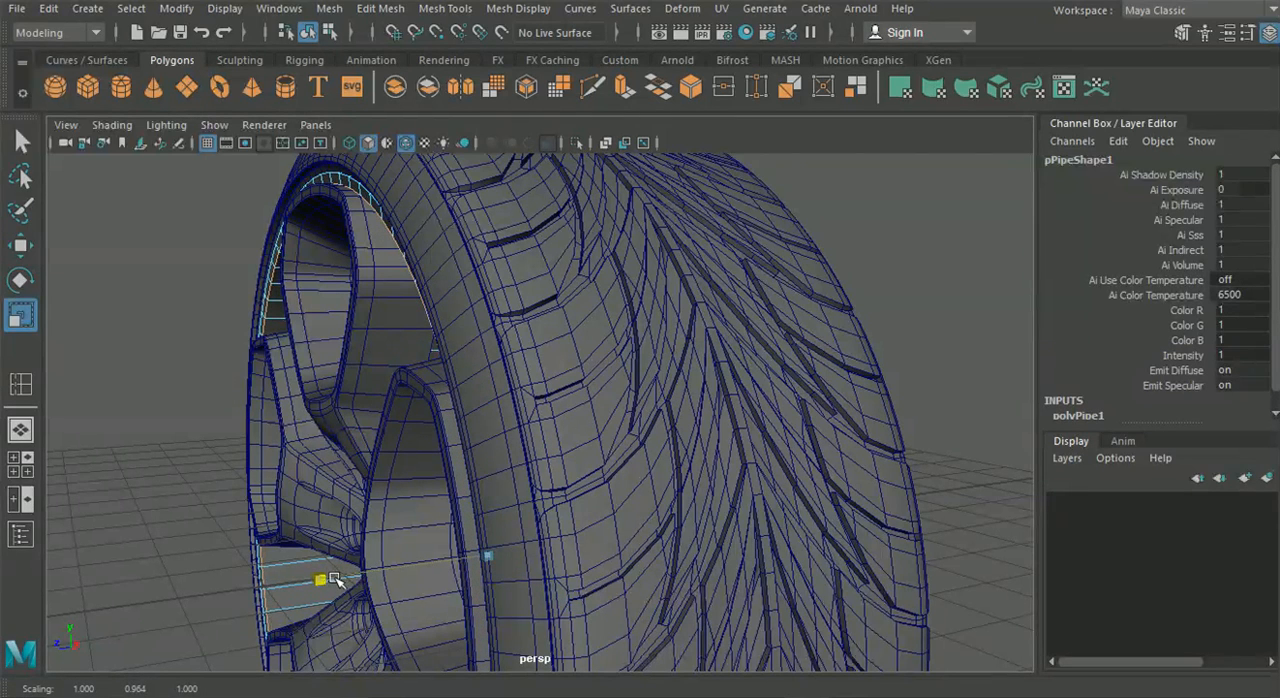
key(ctrl+z)
Return to object selection and move the spoke mesh along its depth to a Translate Z of about -0.653
click(20, 245)
alt+drag(91, 467, 204, 480)
click(329, 31)
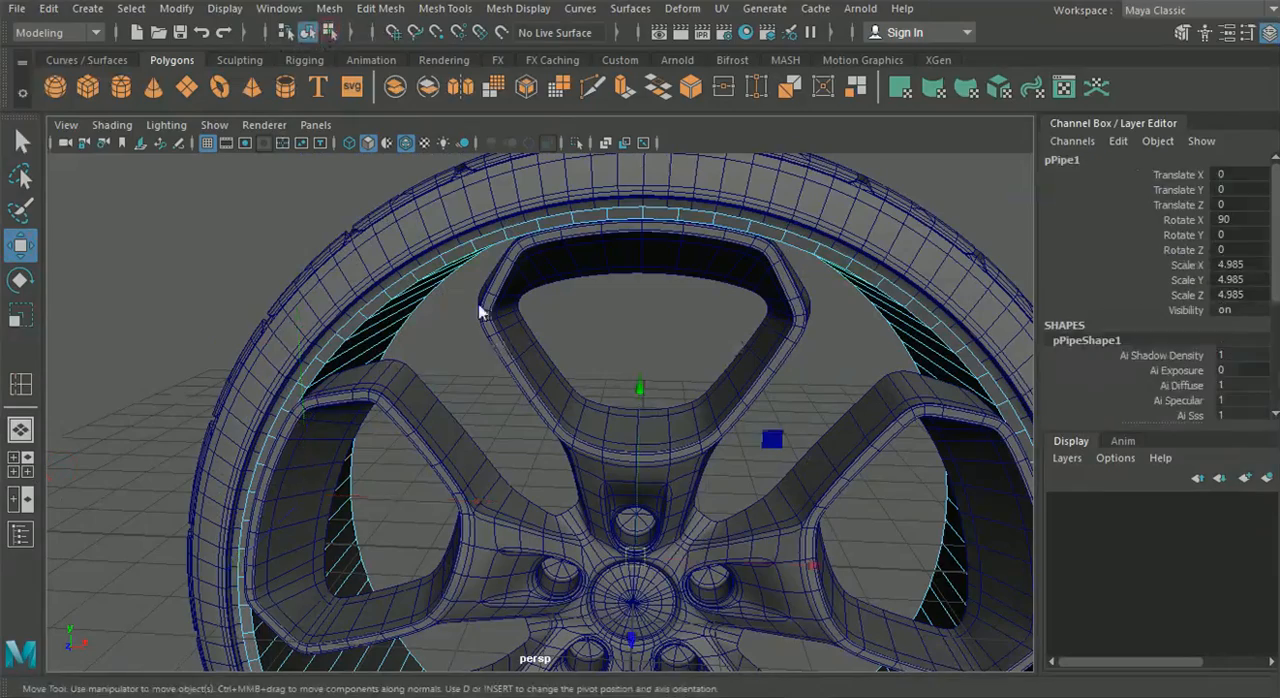
click(578, 424)
alt+drag(578, 424, 380, 548)
drag(250, 650, 724, 655)
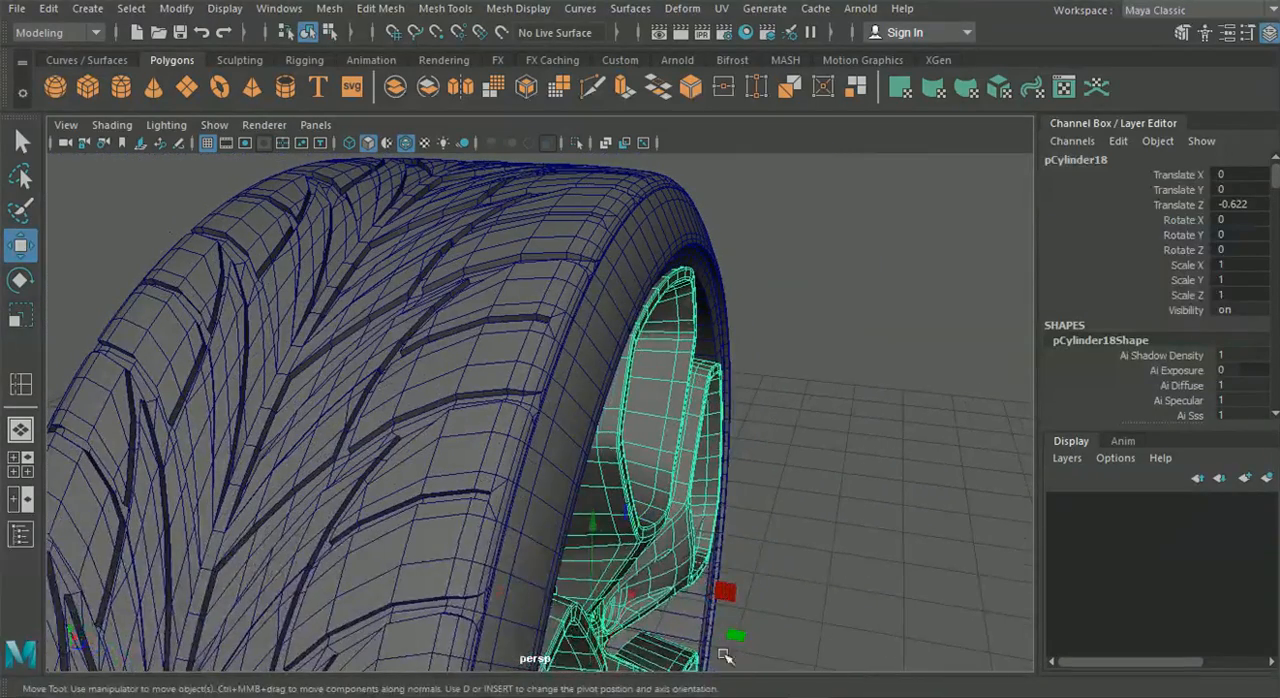
alt+drag(660, 588, 657, 568)
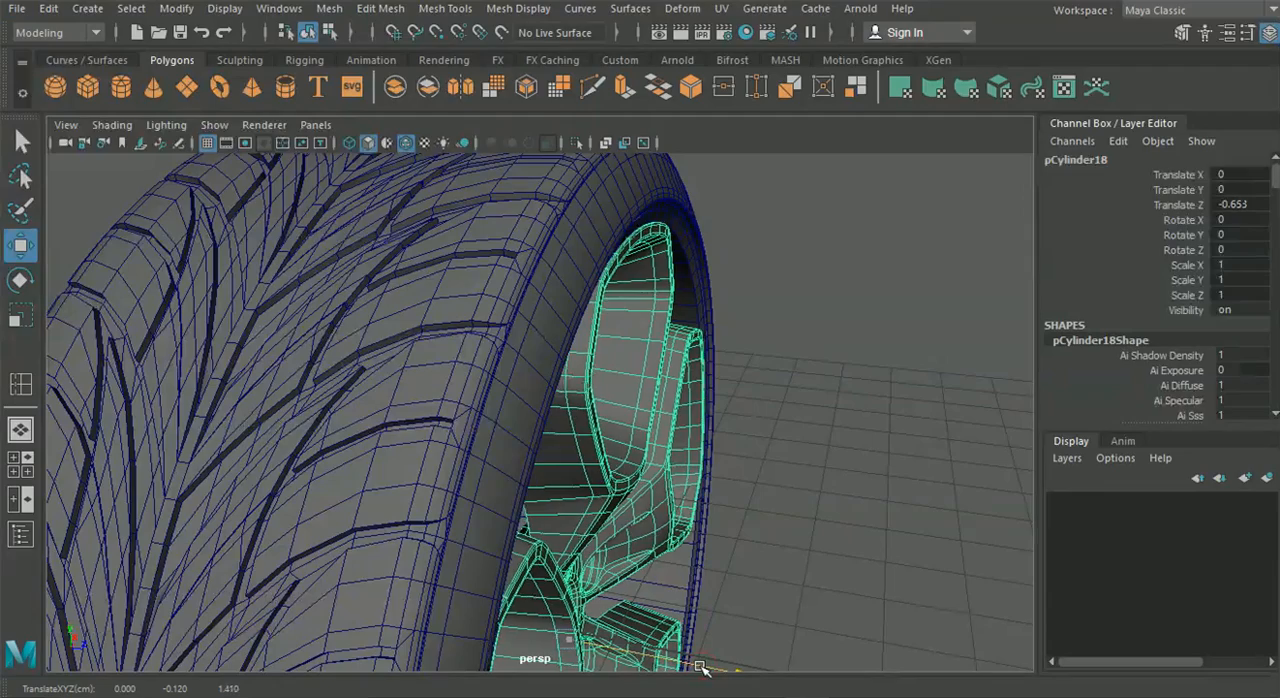
Select the pipe and insert two edge loops around its wall, one near the front rim and one deeper inside
click(822, 554)
scroll(769, 531, down, 5)
alt+drag(769, 531, 460, 451)
scroll(566, 483, up, 4)
click(414, 386)
alt+middle_drag(460, 451, 492, 451)
scroll(522, 454, up, 5)
alt+drag(526, 455, 403, 471)
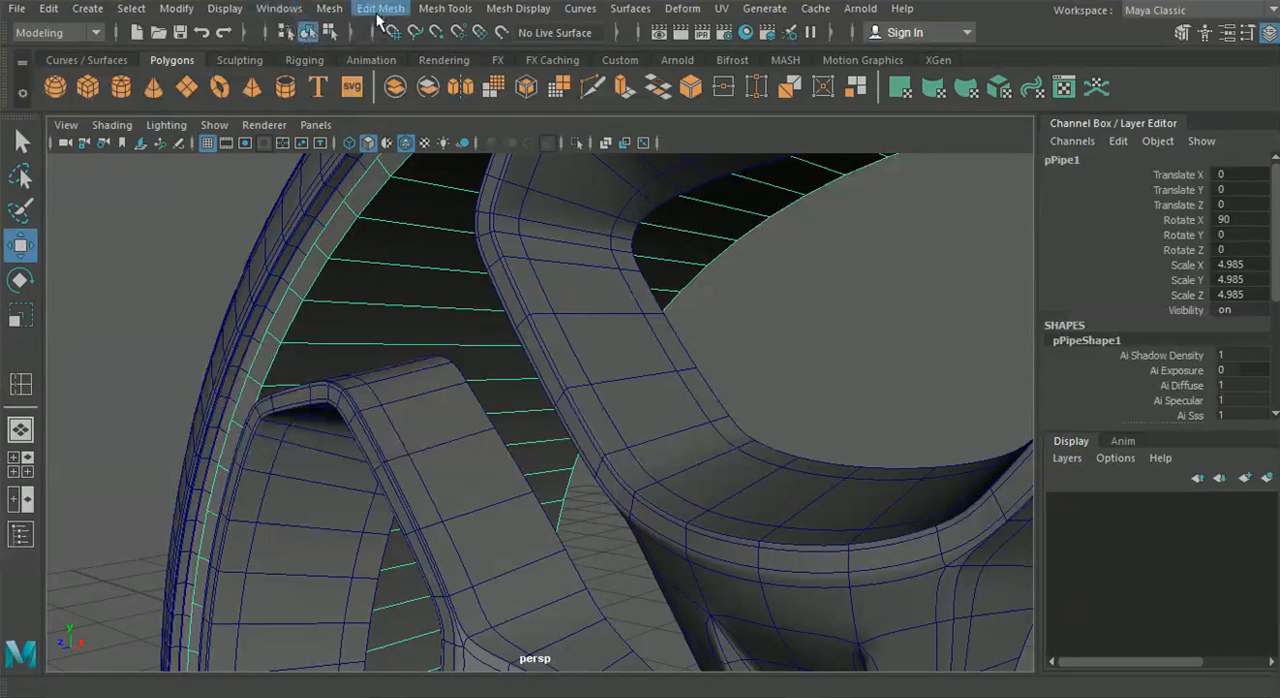
click(460, 9)
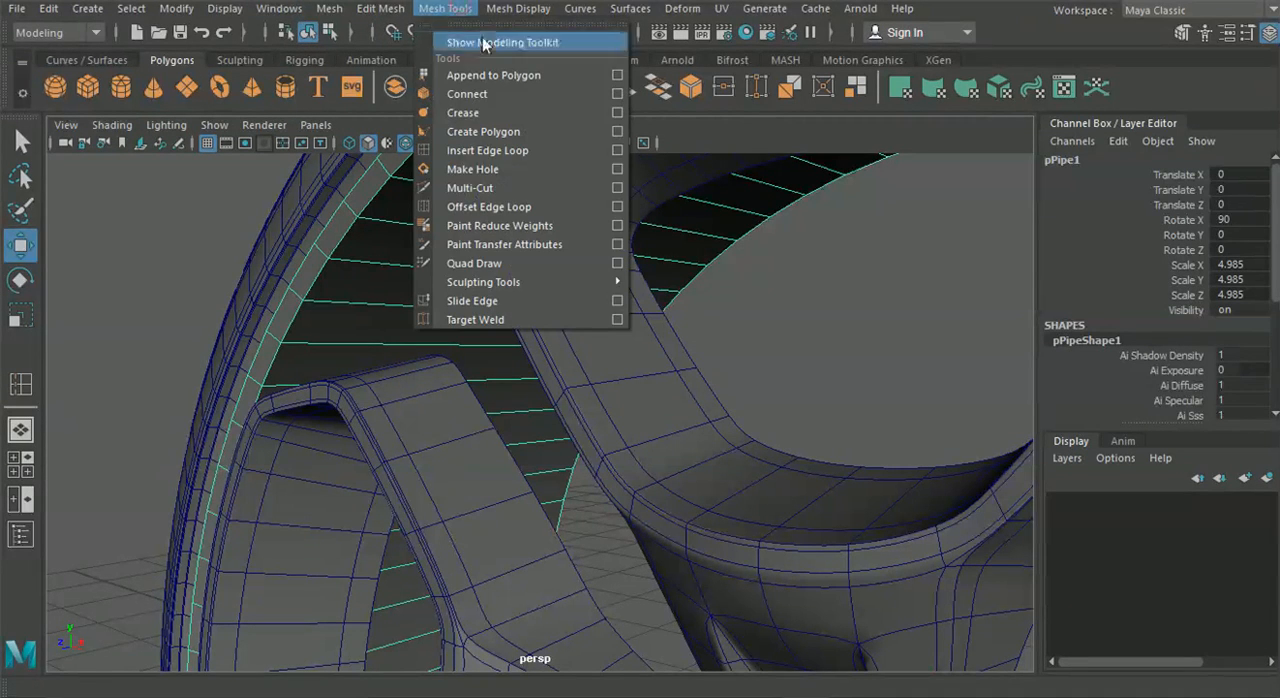
click(487, 150)
click(360, 265)
alt+drag(437, 330, 487, 341)
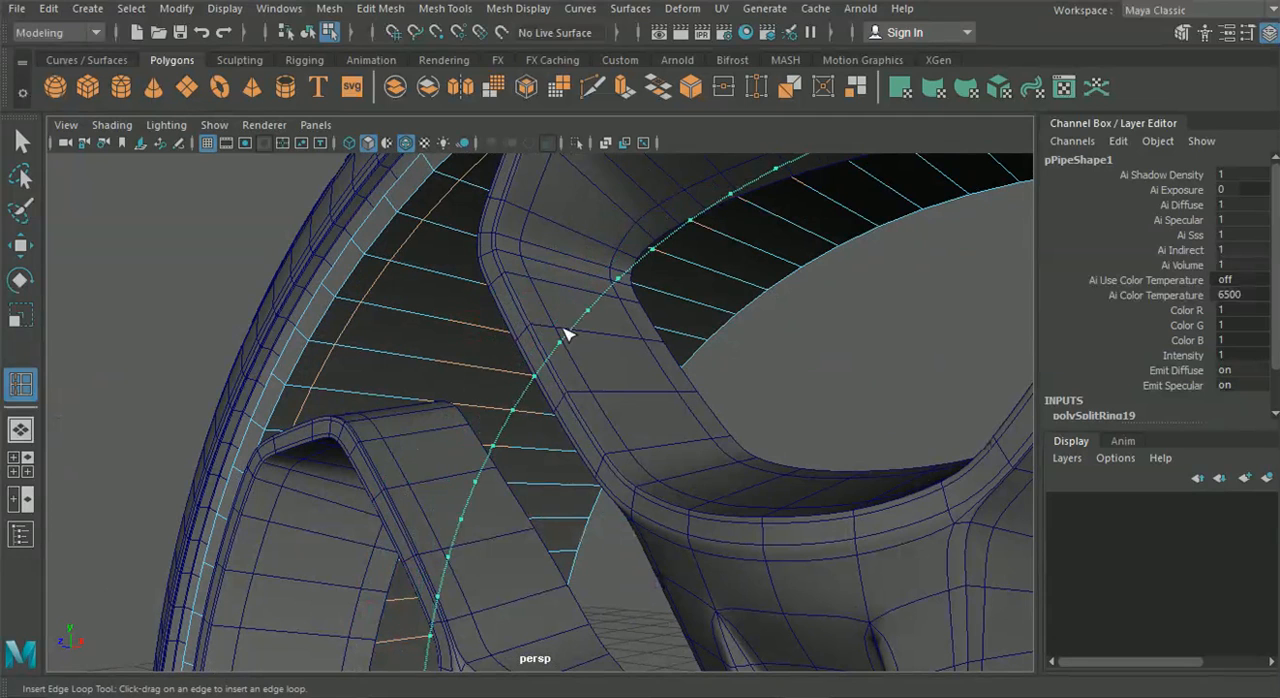
Select the pipe's inner face loop between the two new edge loops and scale it uniformly to about 0.934 against the front reference image
click(22, 140)
right_drag(417, 269, 423, 196)
click(445, 275)
click(443, 267)
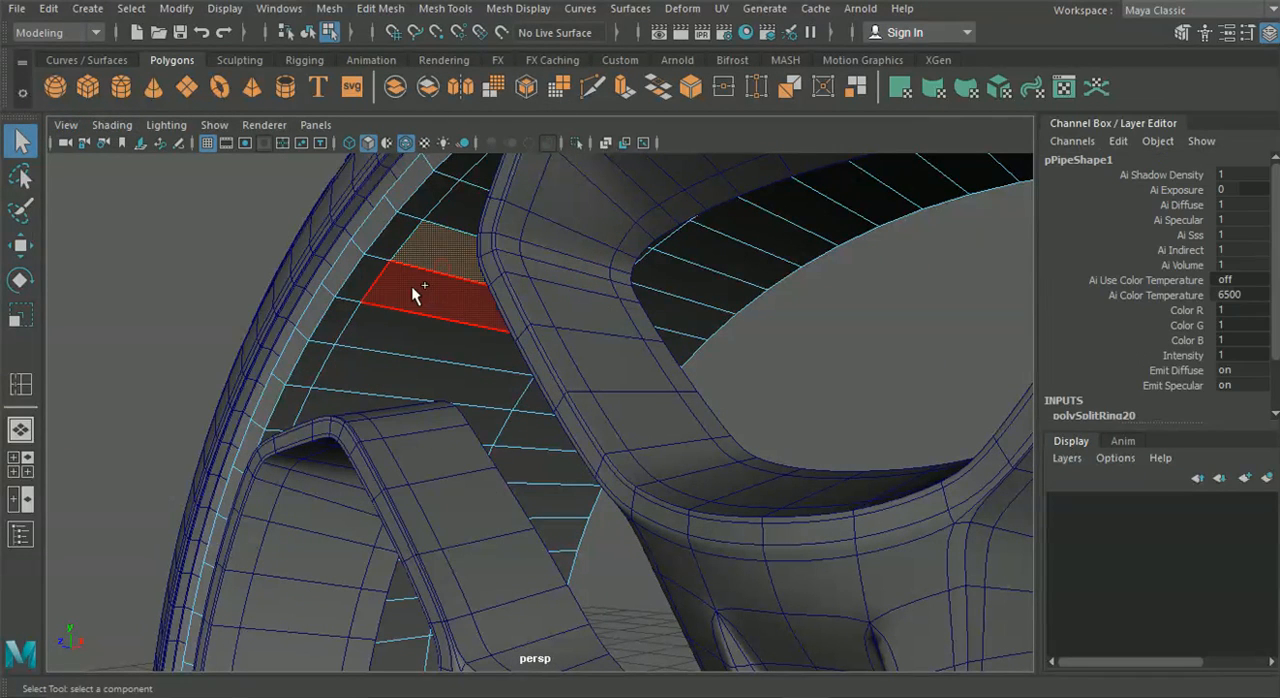
shift+double_click(411, 286)
scroll(423, 295, down, 5)
alt+drag(465, 382, 303, 460)
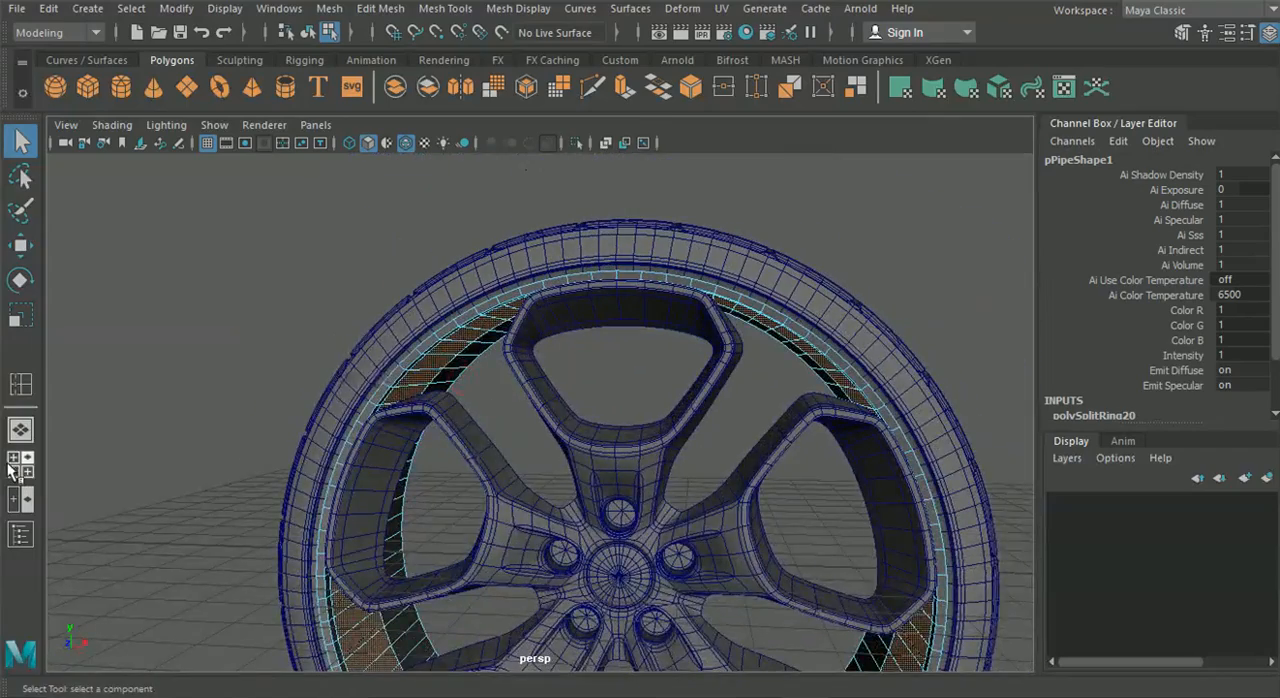
click(12, 466)
key(space)
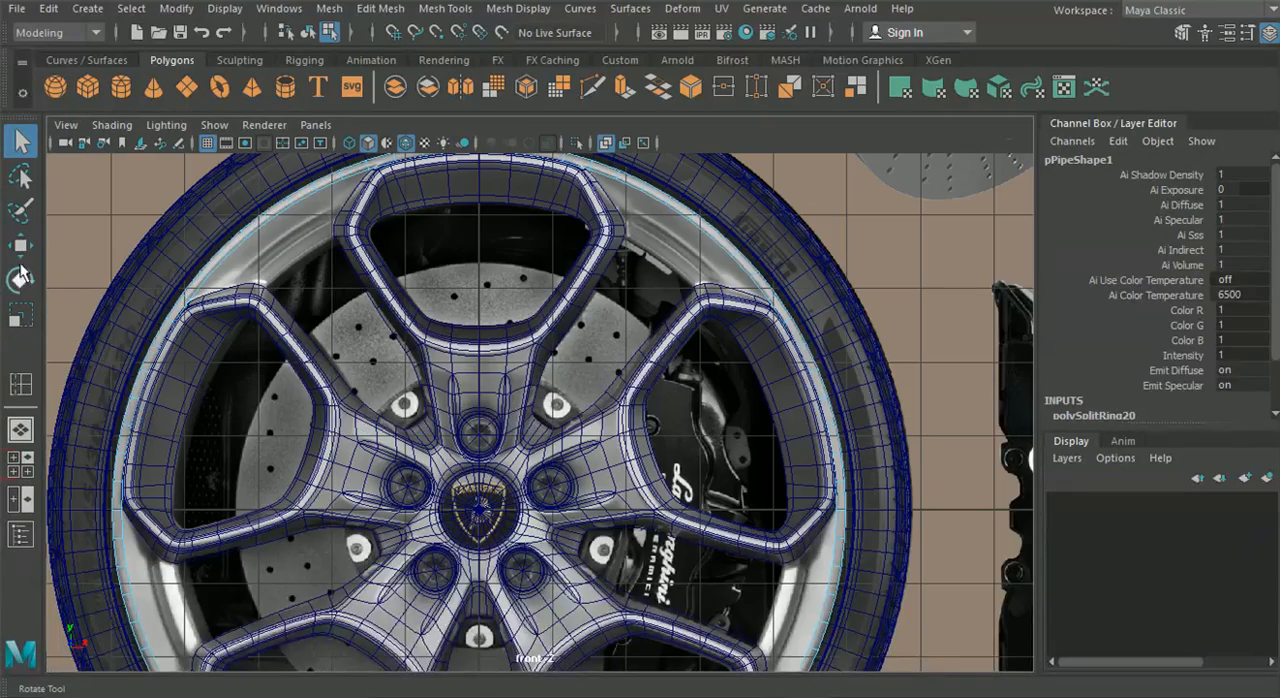
click(20, 318)
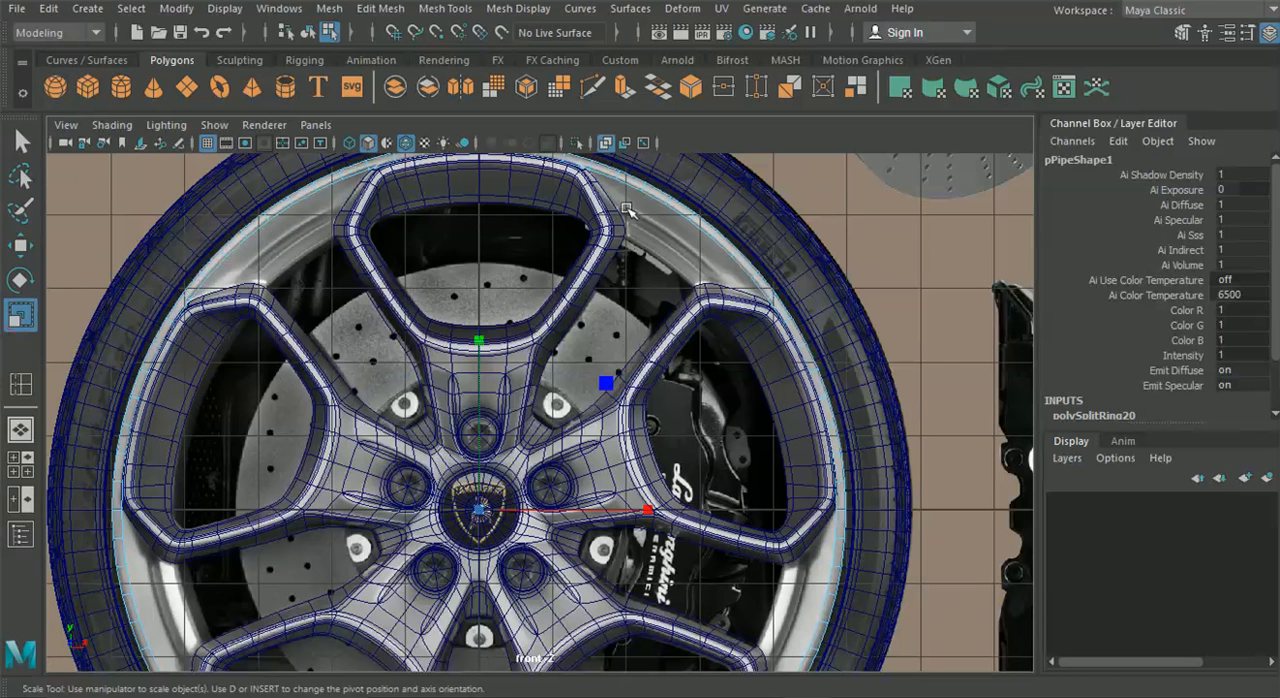
drag(481, 510, 447, 516)
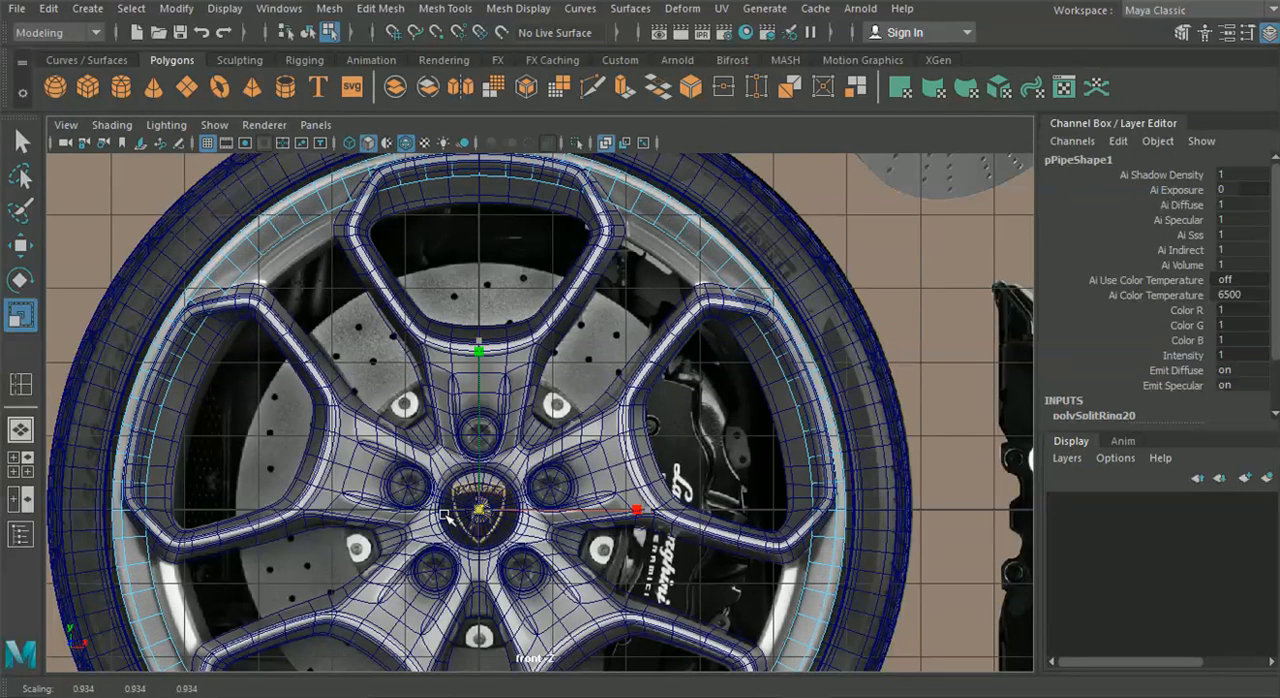
key(ctrl+z)
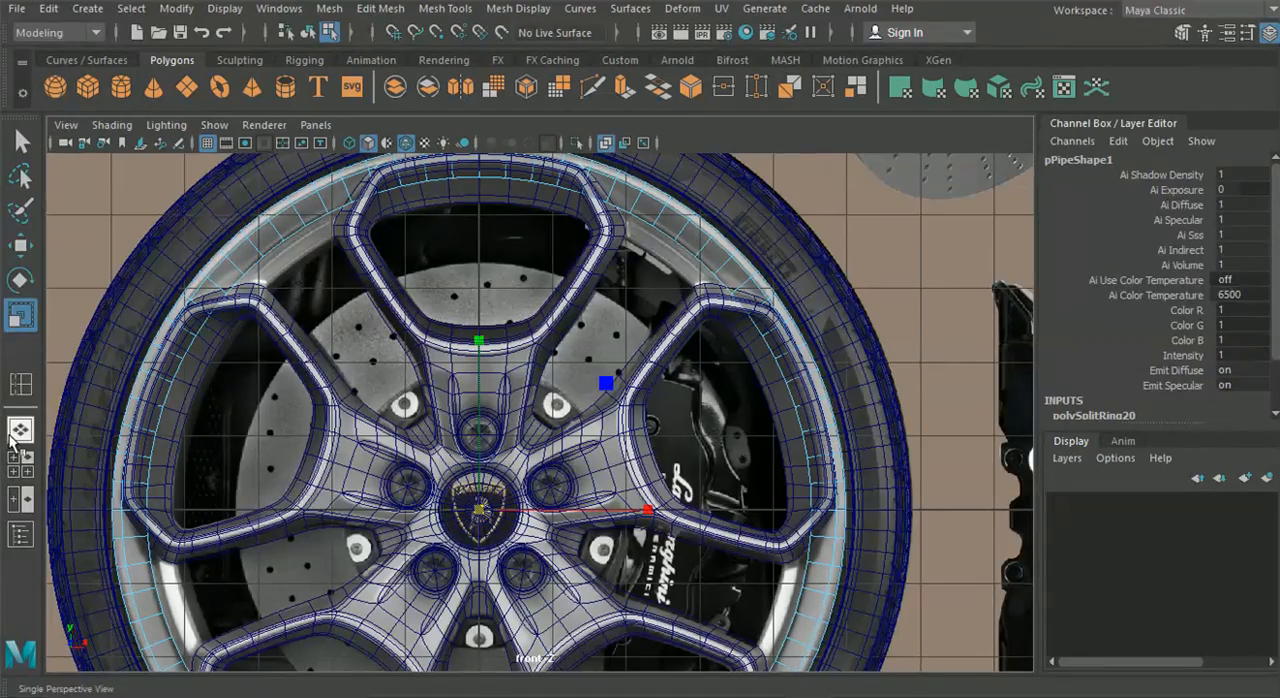
Narrow the selected face loop along the wheel's depth to about 0.88 in the perspective view, and clear the selection
click(20, 430)
alt+drag(171, 429, 527, 587)
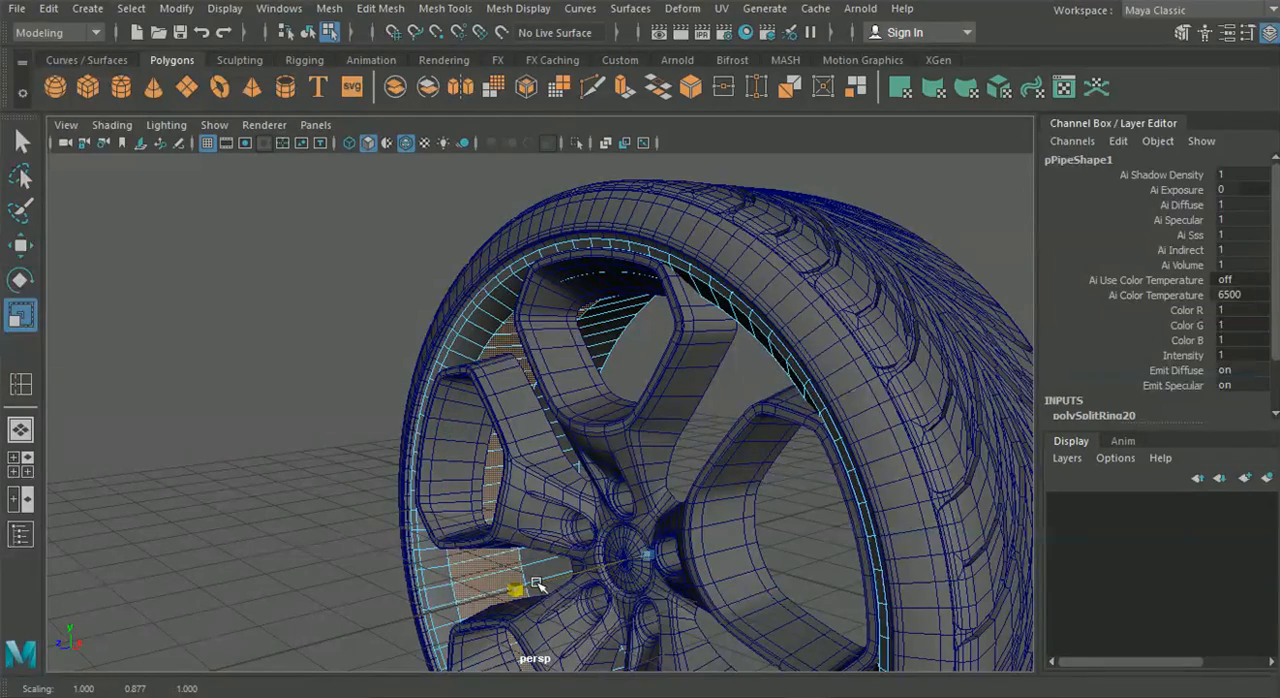
mouse_move(543, 585)
alt+mouse_down()
mouse_move(529, 563)
mouse_move(760, 551)
mouse_move(529, 549)
mouse_move(630, 562)
mouse_move(551, 563)
alt+mouse_up()
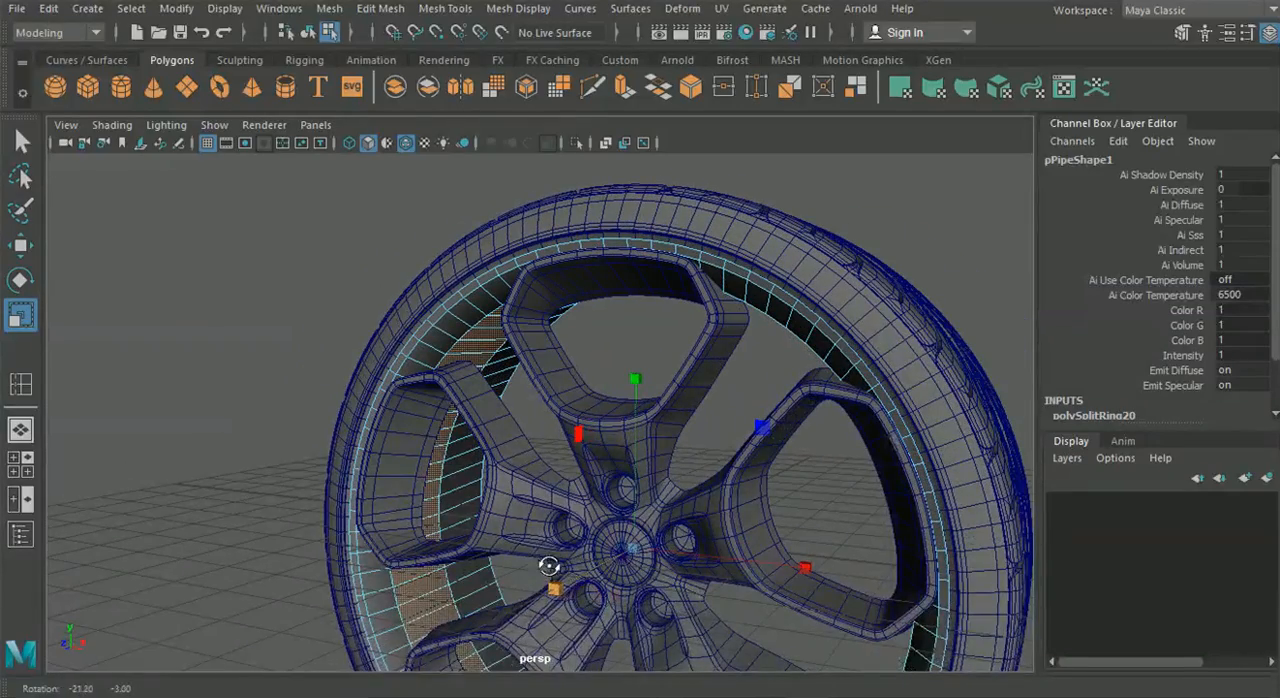
alt+drag(240, 284, 185, 283)
click(185, 283)
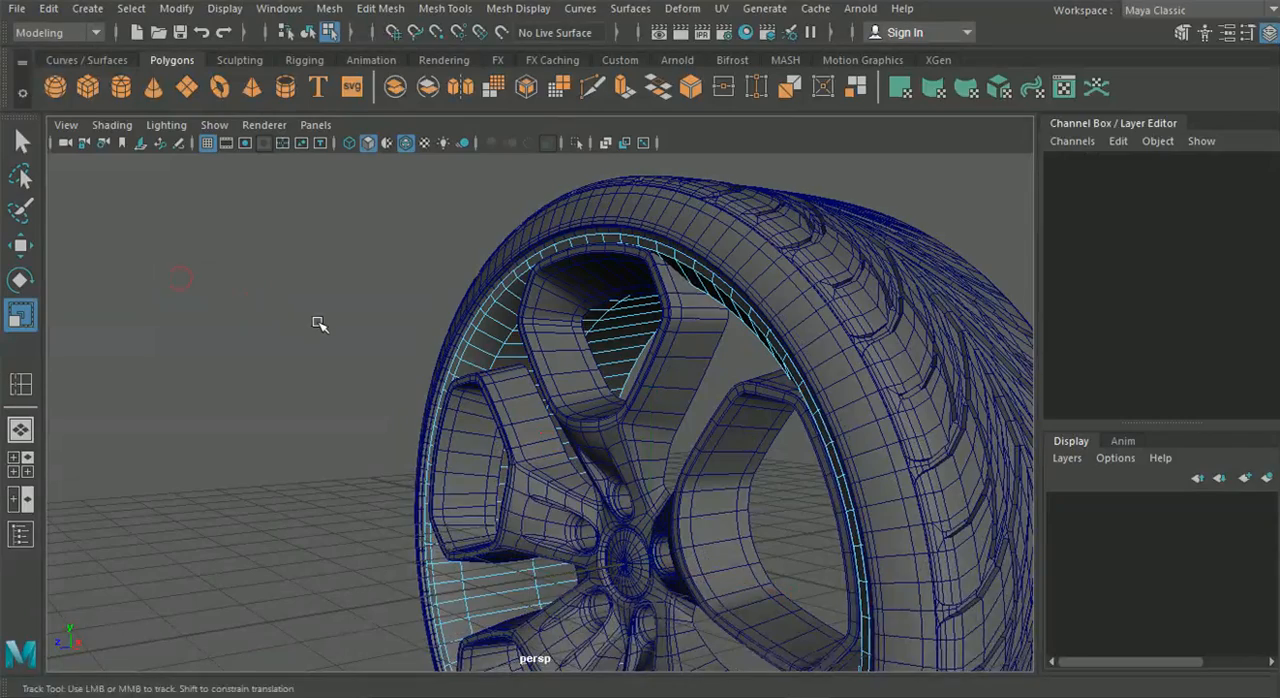
Insert another edge loop around the pipe's inner wall, deeper inside than the scaled section
alt+middle_drag(318, 323, 354, 374)
scroll(354, 374, up, 4)
click(443, 14)
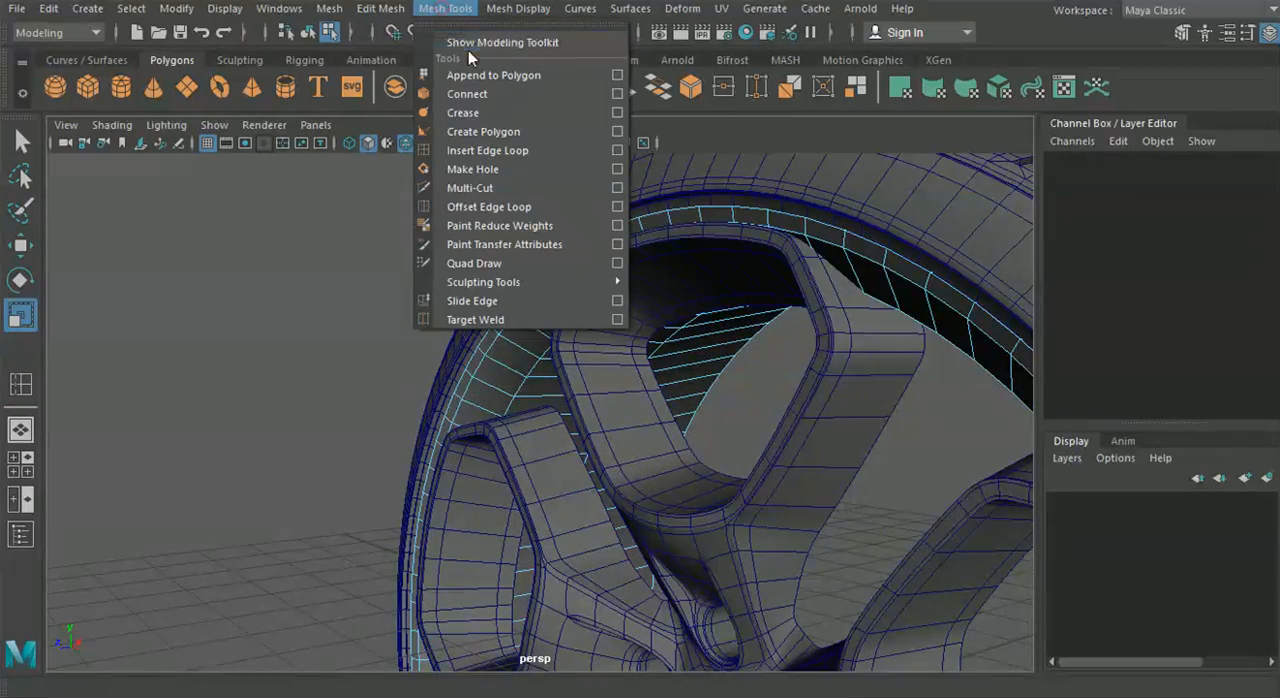
click(520, 151)
scroll(530, 300, up, 3)
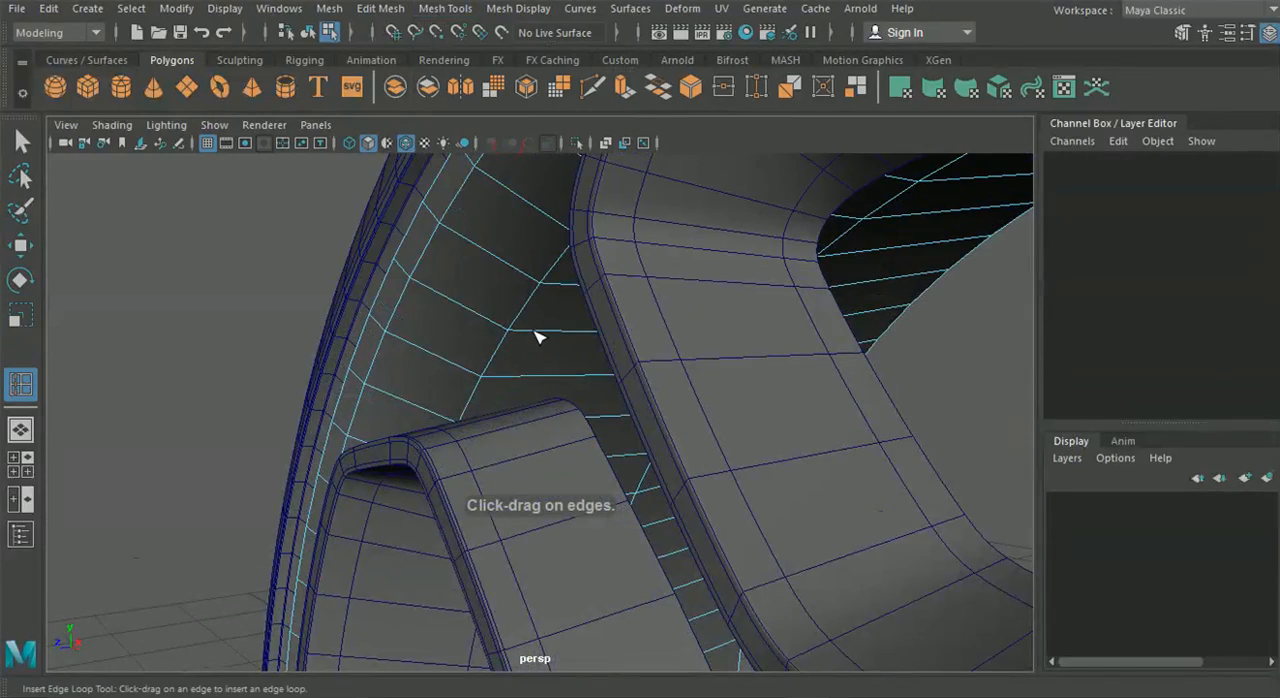
click(537, 337)
drag(533, 331, 548, 336)
alt+drag(533, 375, 571, 367)
Select the pipe's narrow inner face loop beside the new edge loop and scale it uniformly against the front reference image
click(22, 140)
right_drag(590, 256, 588, 193)
alt+drag(553, 284, 600, 291)
click(529, 336)
shift+double_click(529, 345)
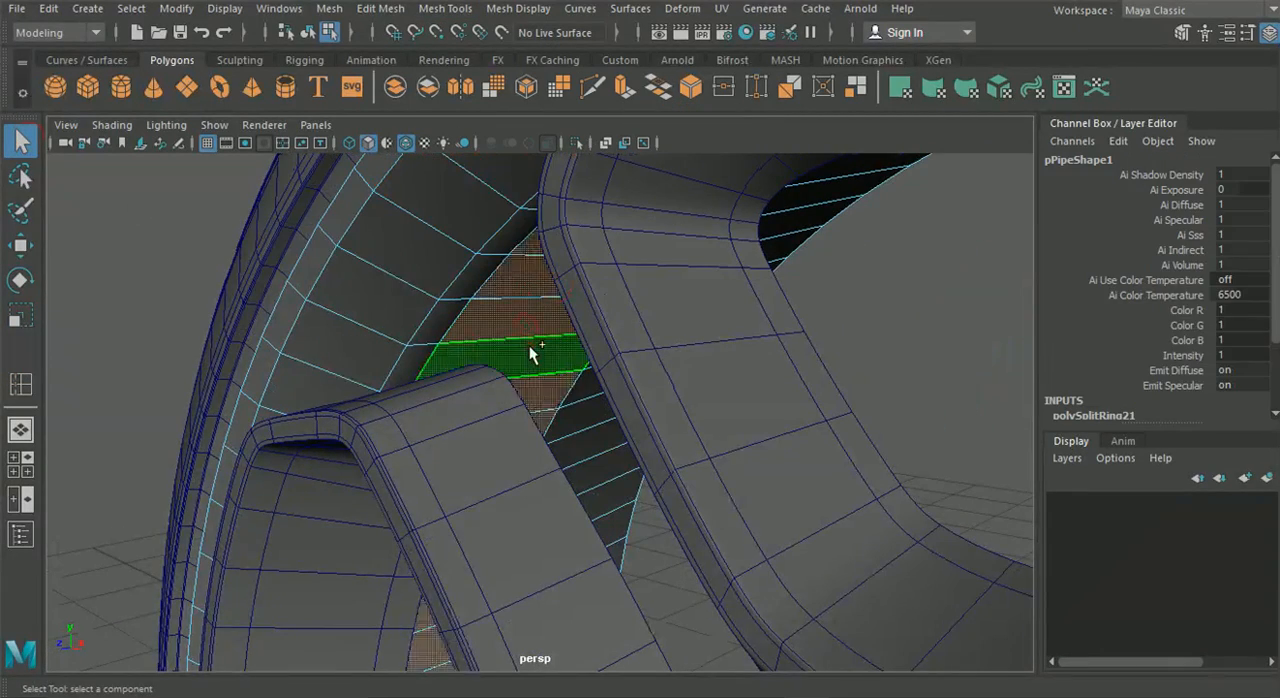
click(20, 463)
key(space)
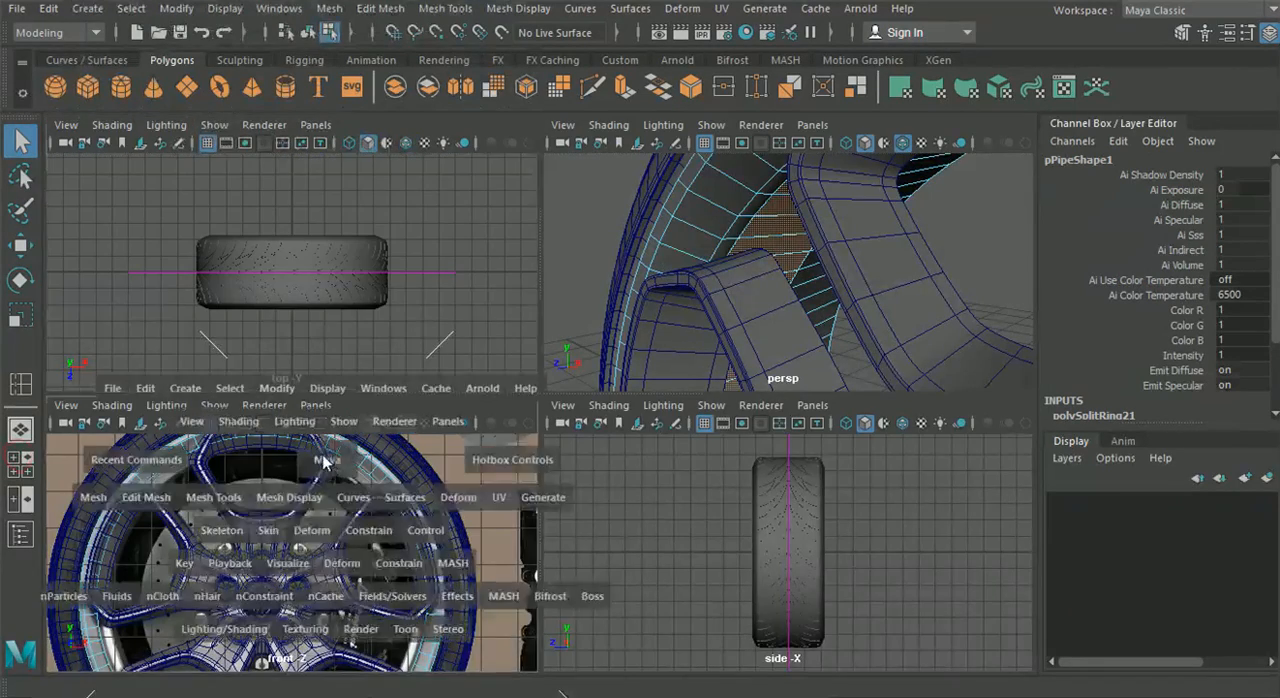
click(22, 316)
drag(481, 515, 385, 494)
Widen the selected face loop along the wheel's depth to about 1.49, return to object selection and deselect the pipe
click(27, 425)
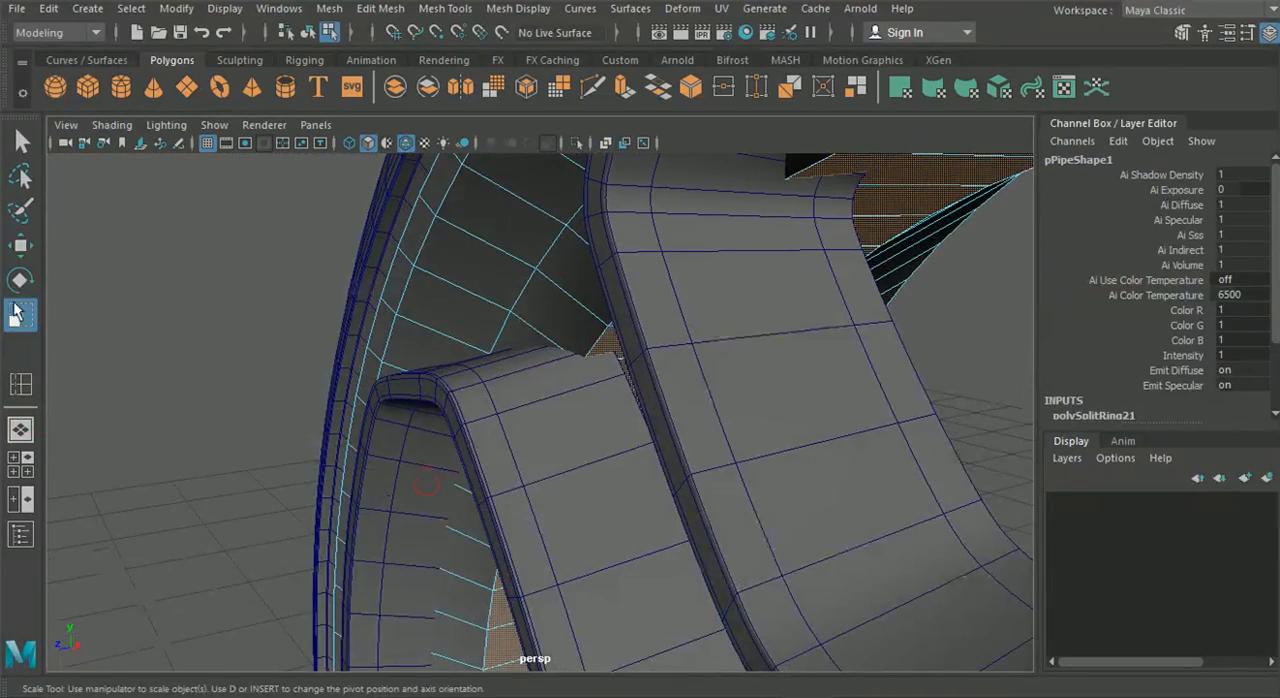
scroll(550, 508, down, 5)
alt+middle_drag(557, 503, 496, 418)
scroll(551, 469, down, 2)
alt+middle_drag(693, 608, 708, 508)
alt+right_drag(708, 508, 609, 530)
drag(603, 620, 697, 614)
alt+drag(712, 611, 697, 557)
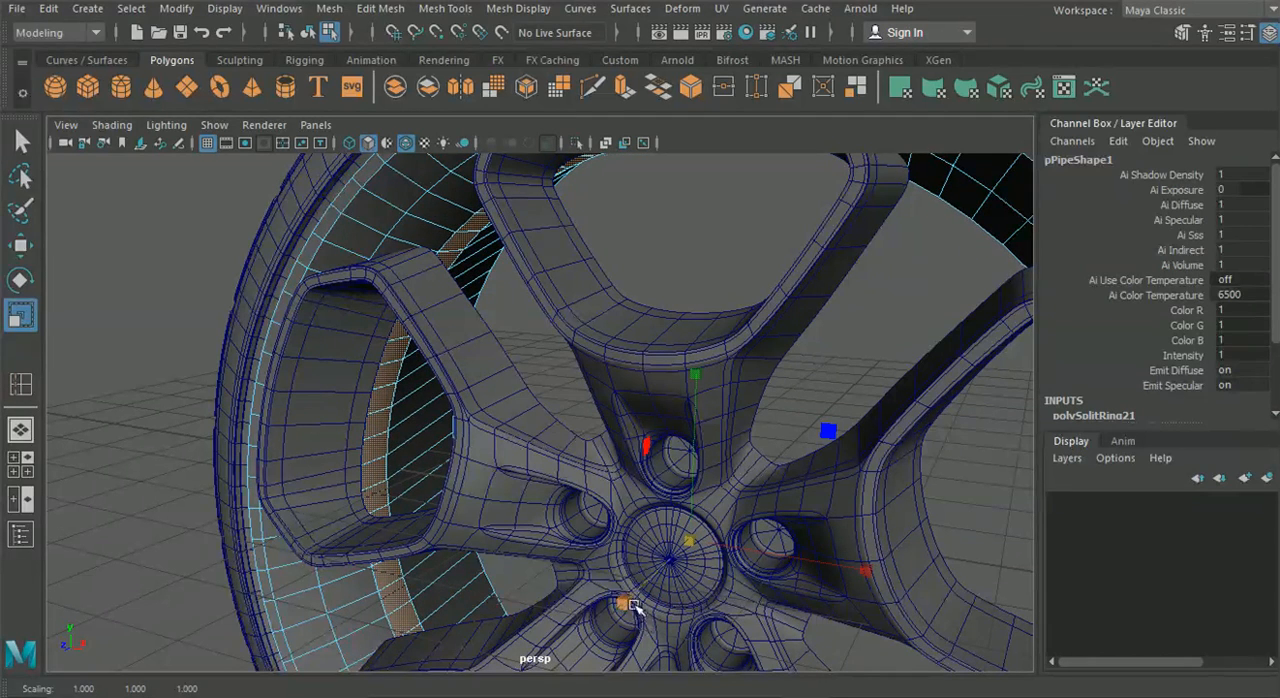
drag(607, 610, 465, 666)
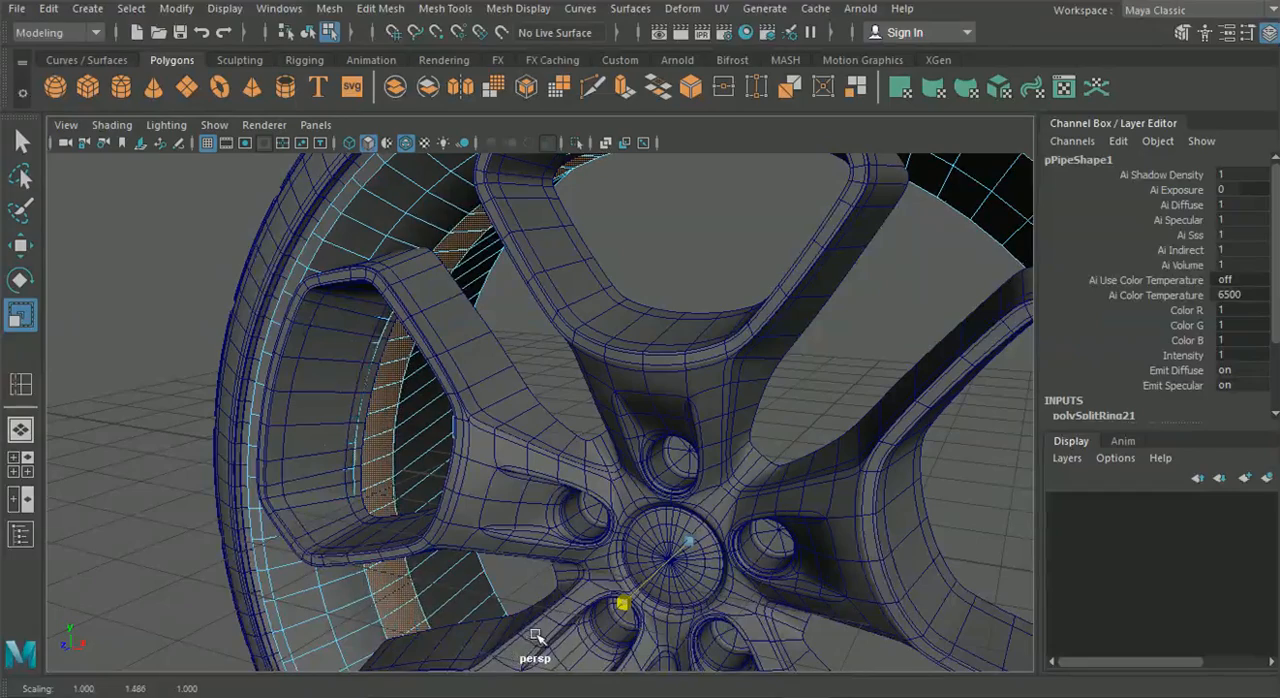
alt+right_drag(556, 622, 418, 478)
alt+drag(440, 478, 575, 464)
click(309, 35)
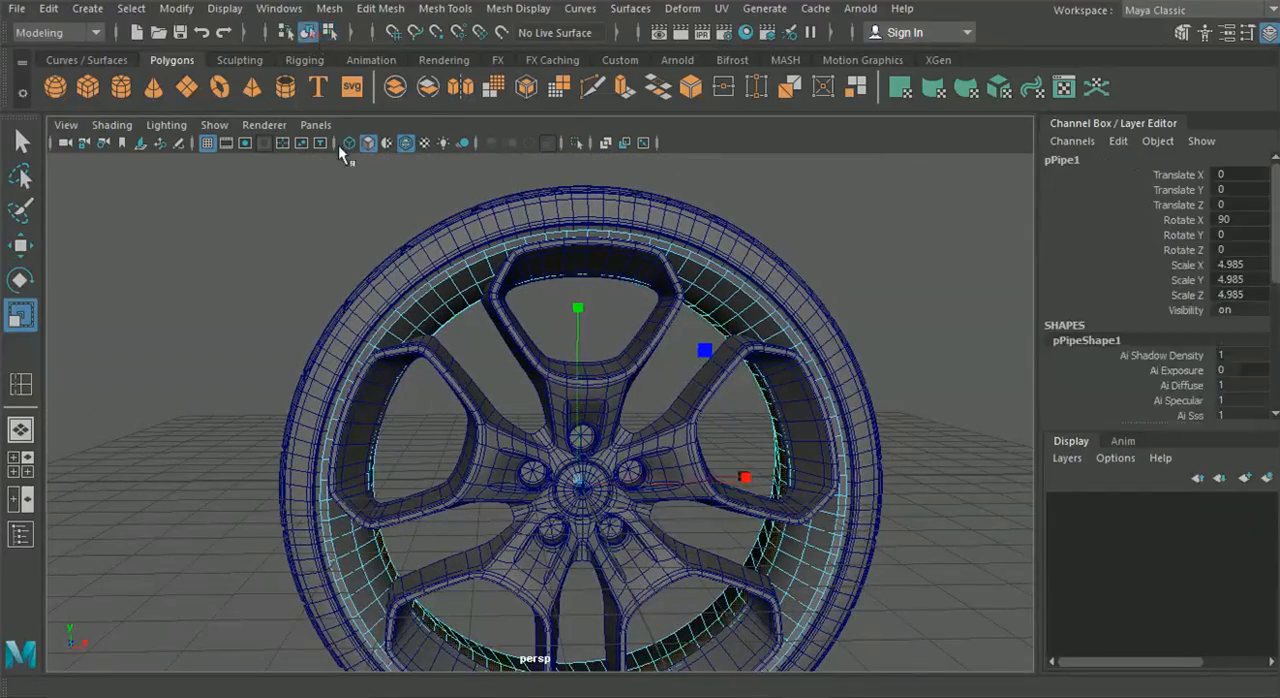
click(257, 240)
Turn off the wireframe overlay in the perspective view and inspect the shaded spokes and inner barrel
alt+drag(655, 444, 572, 433)
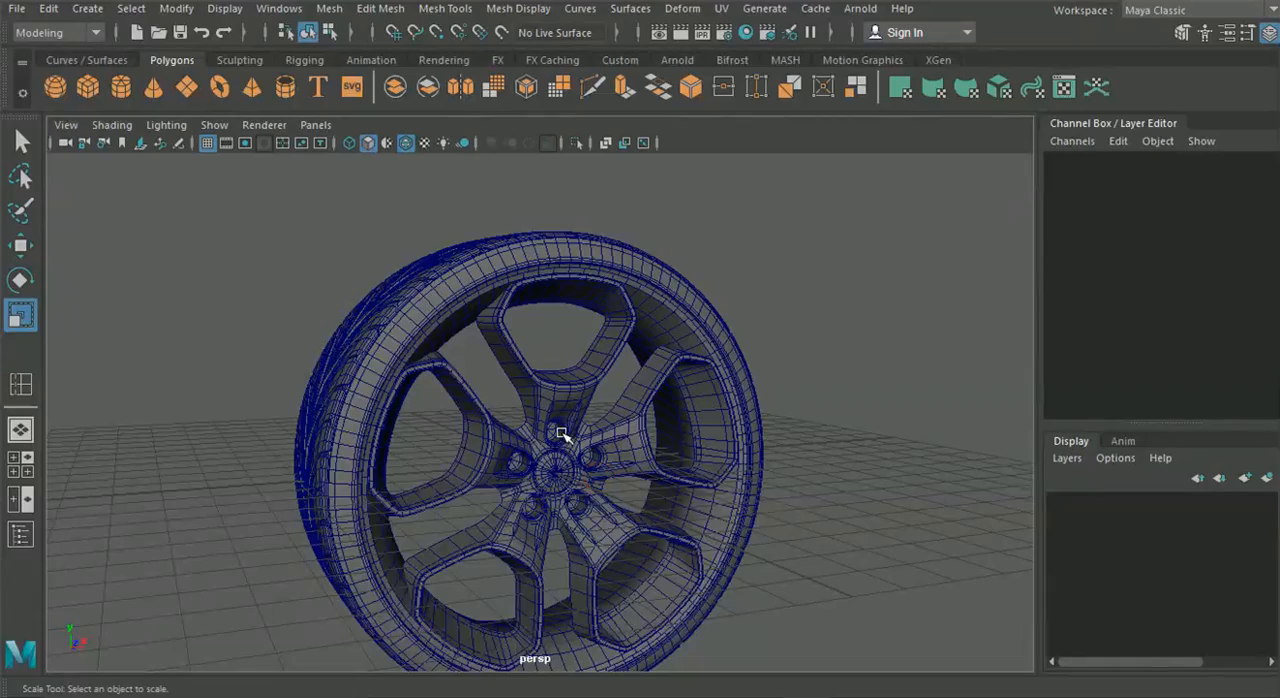
alt+drag(428, 452, 460, 420)
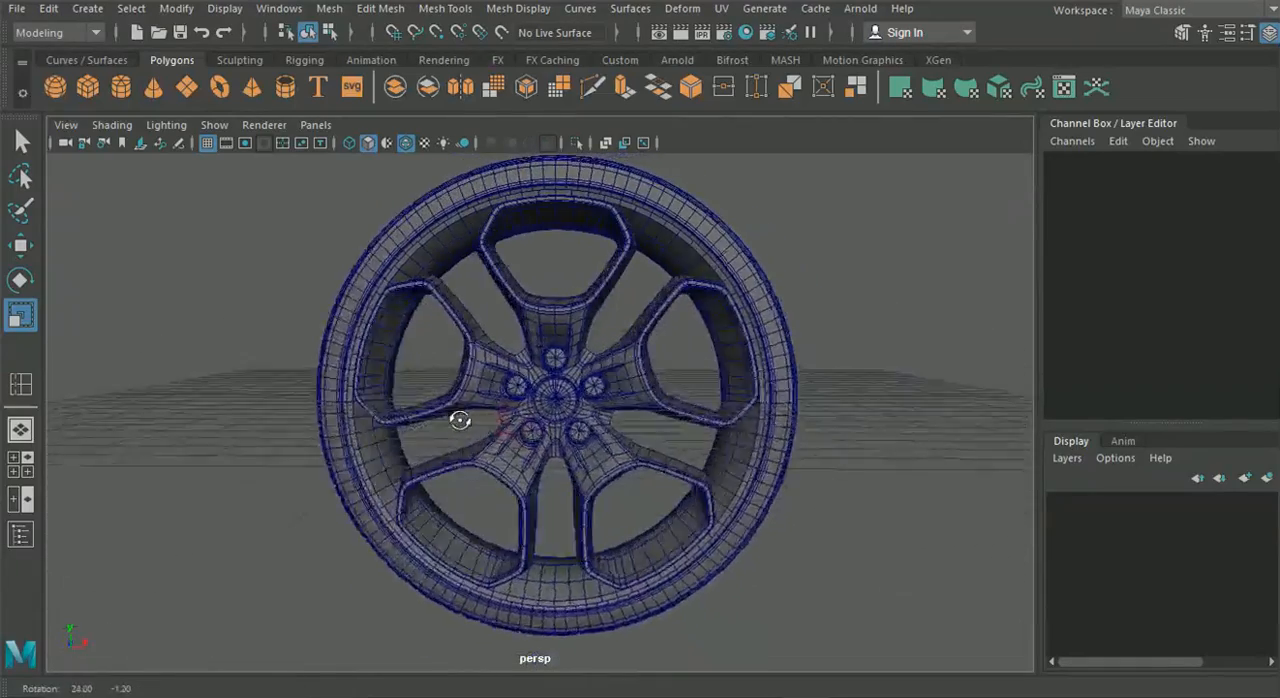
scroll(543, 429, up, 5)
alt+drag(543, 429, 509, 426)
mouse_move(595, 443)
alt+middle_down()
mouse_move(549, 451)
mouse_move(575, 452)
alt+middle_up()
alt+drag(622, 462, 558, 455)
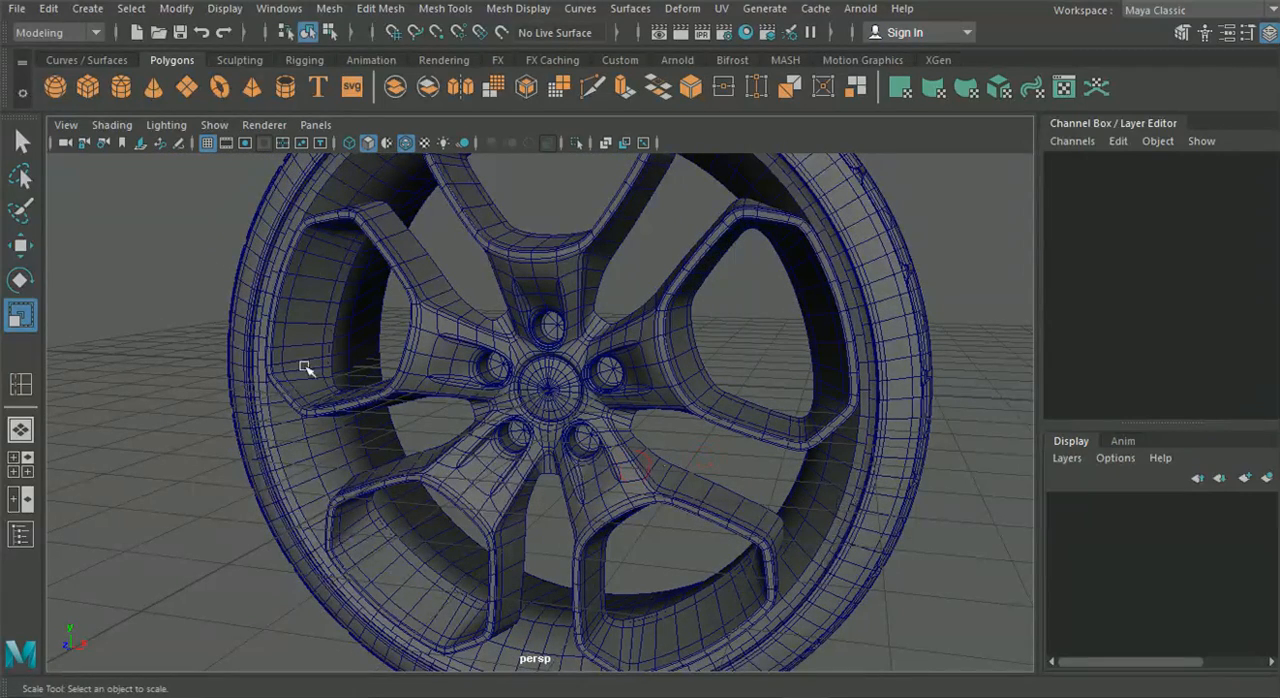
scroll(332, 284, down, 6)
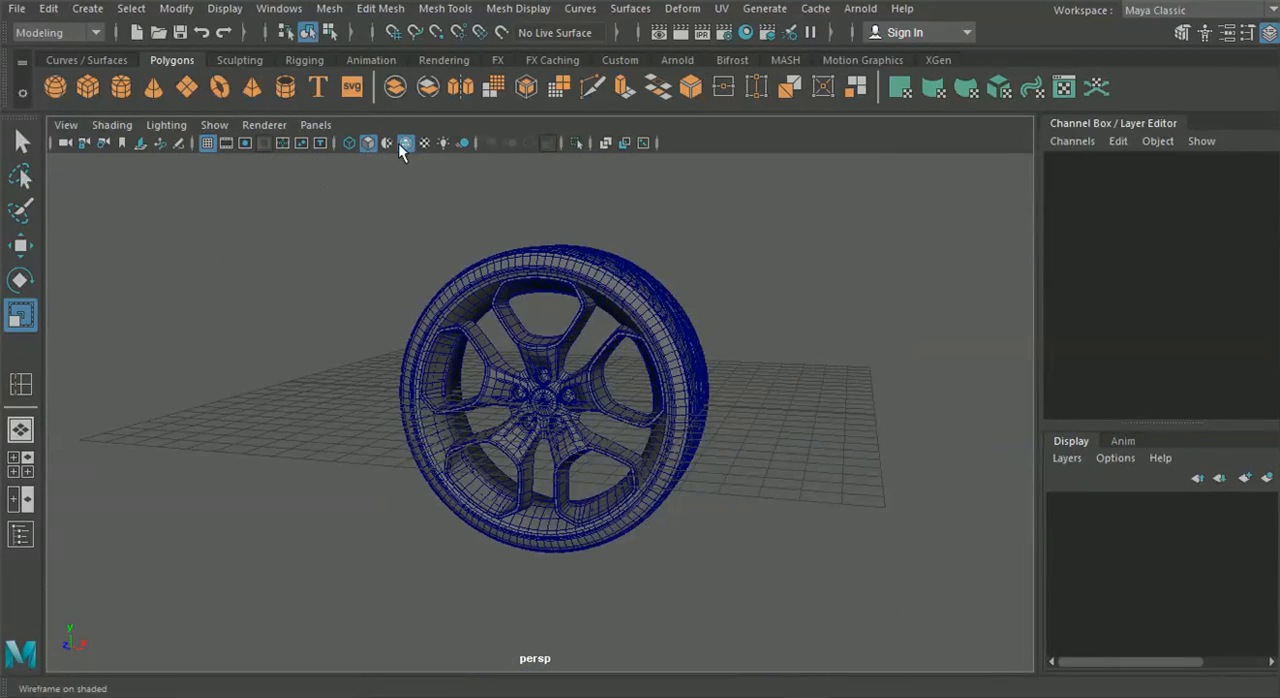
click(404, 143)
scroll(477, 315, up, 5)
mouse_move(477, 315)
alt+mouse_down()
mouse_move(535, 314)
mouse_move(354, 274)
mouse_move(425, 270)
mouse_move(484, 318)
mouse_move(463, 320)
mouse_move(543, 349)
mouse_move(600, 350)
alt+mouse_up()
alt+drag(1005, 275, 777, 300)
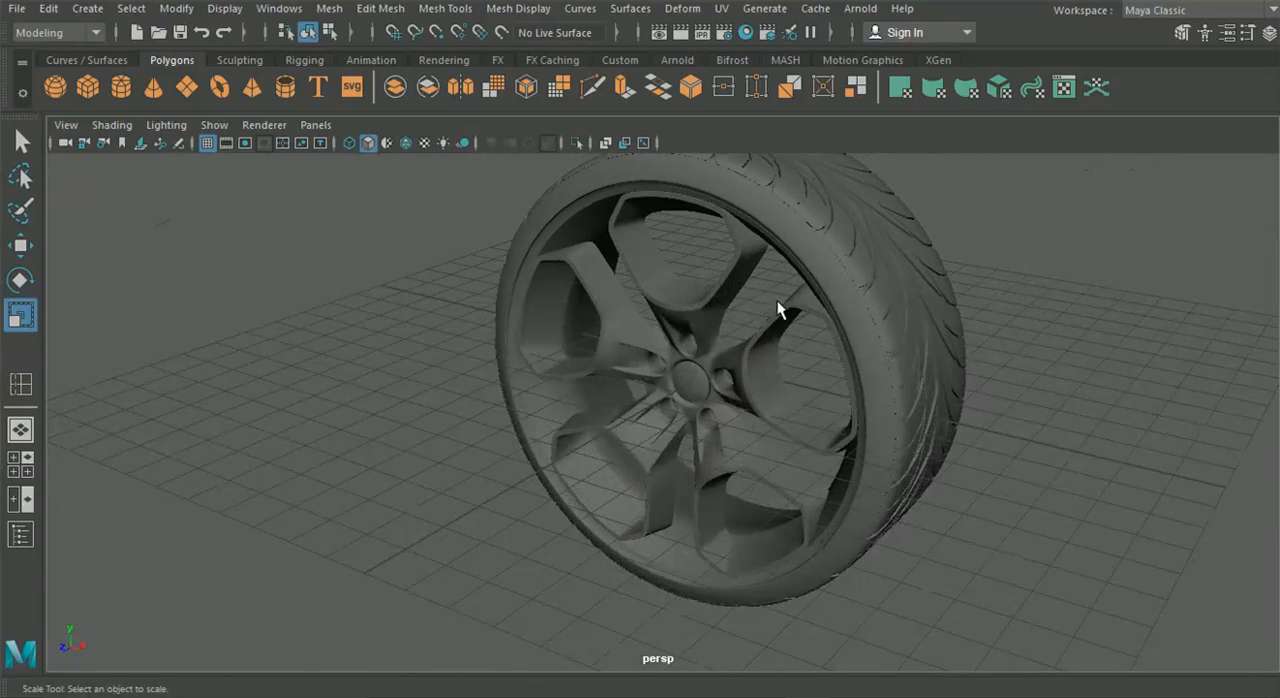
alt+drag(607, 381, 366, 369)
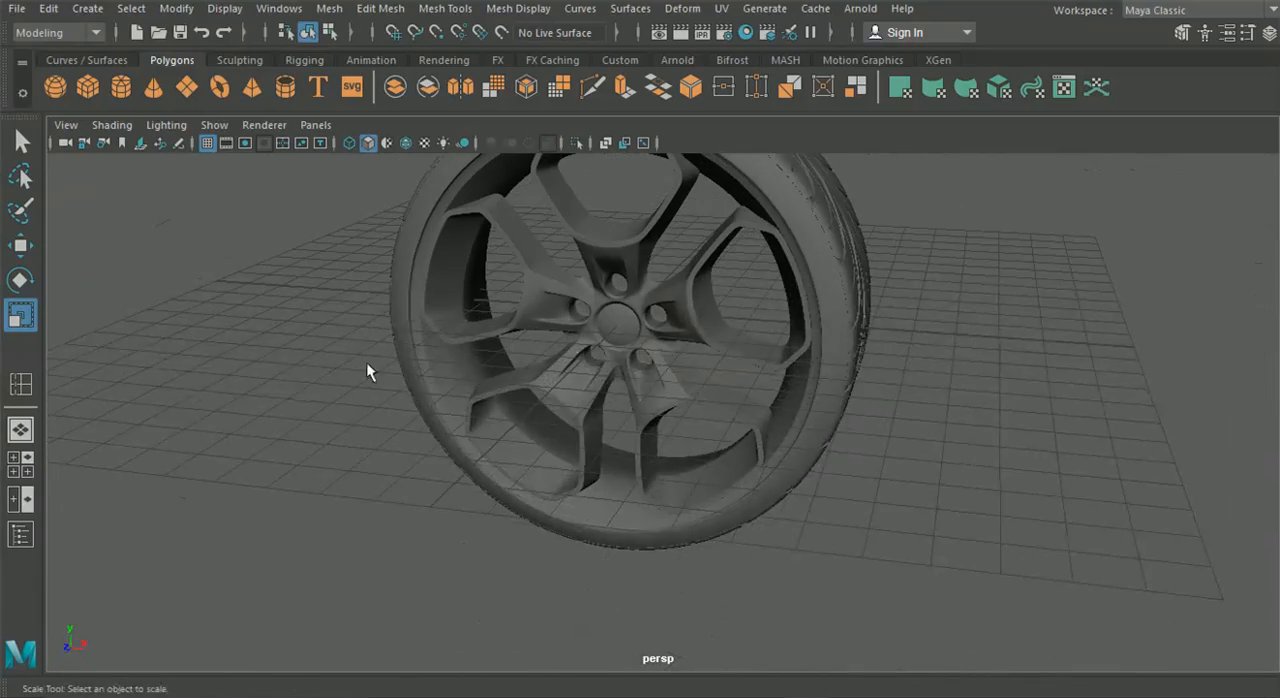
Examine the brake disc and caliper references around the wheel in the front view
click(20, 463)
key(space)
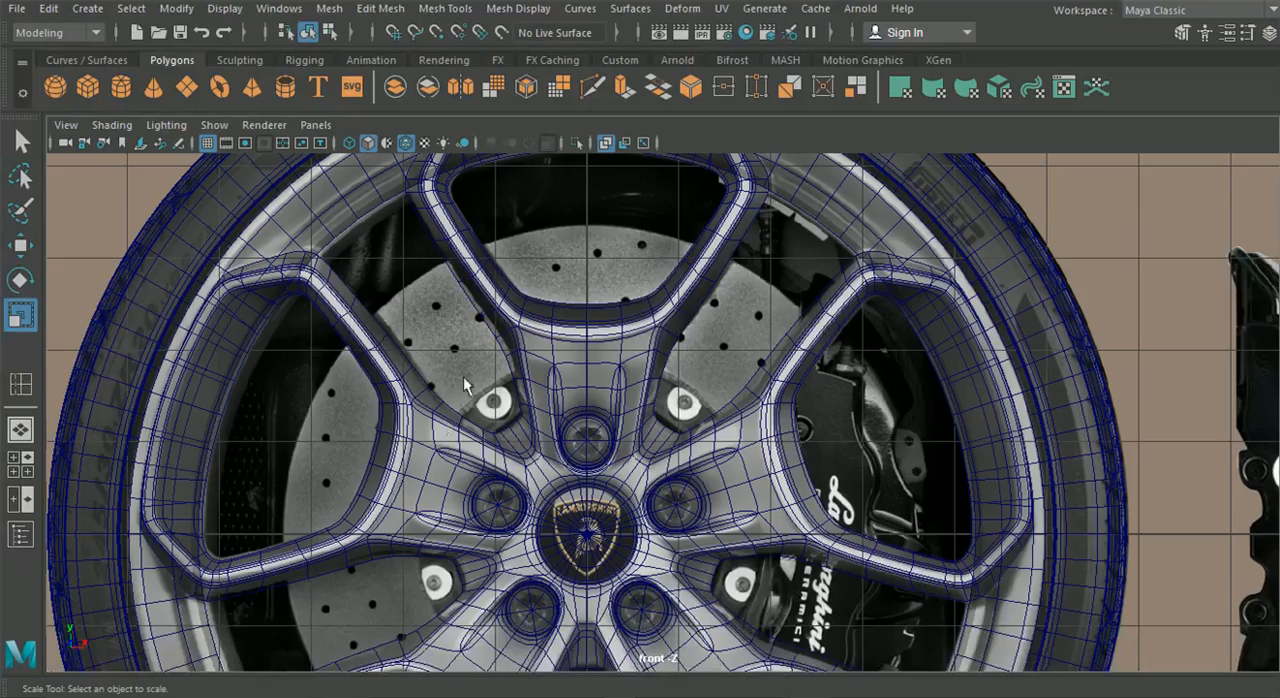
scroll(475, 366, up, 3)
alt+middle_drag(575, 430, 458, 308)
scroll(820, 477, down, 3)
scroll(818, 483, down, 2)
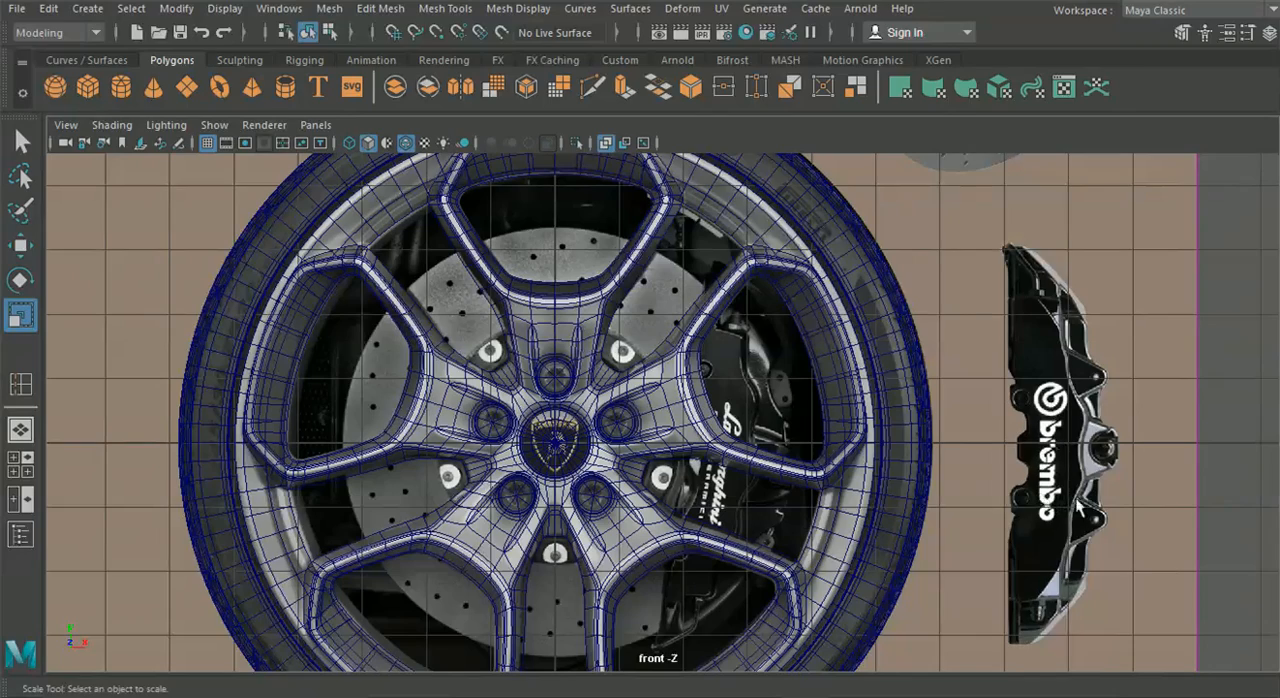
alt+middle_drag(1078, 508, 866, 470)
scroll(808, 426, down, 3)
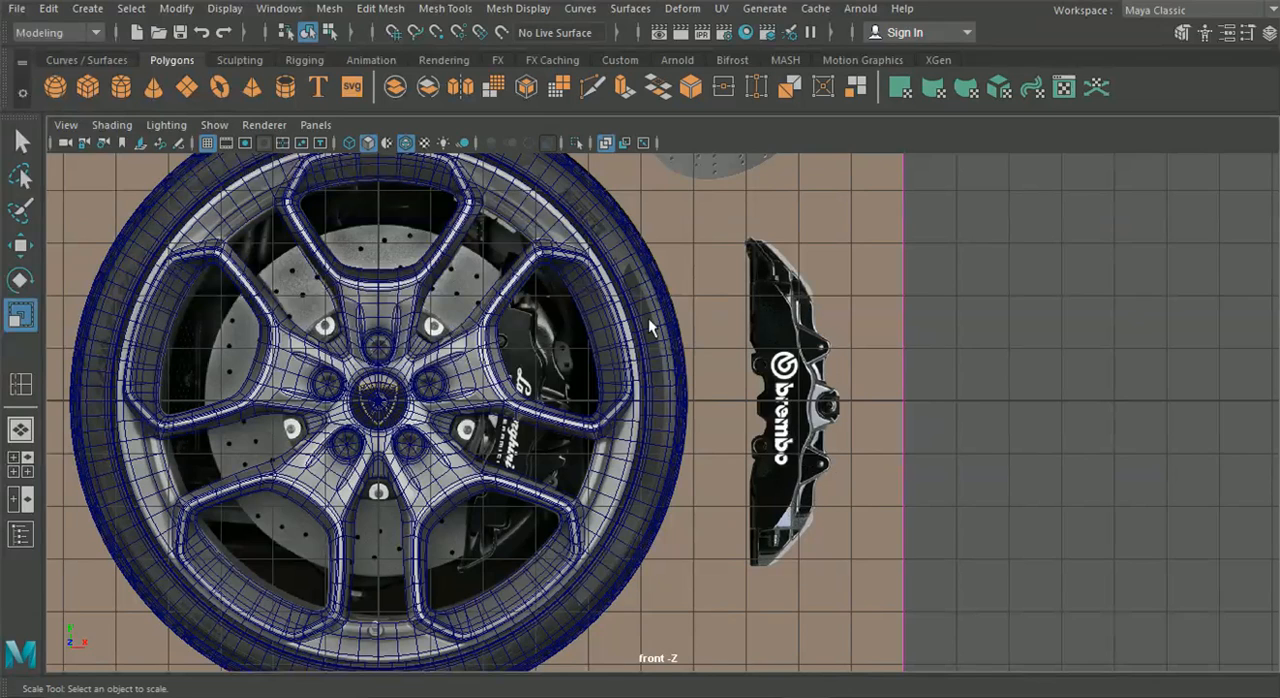
alt+middle_drag(705, 336, 688, 581)
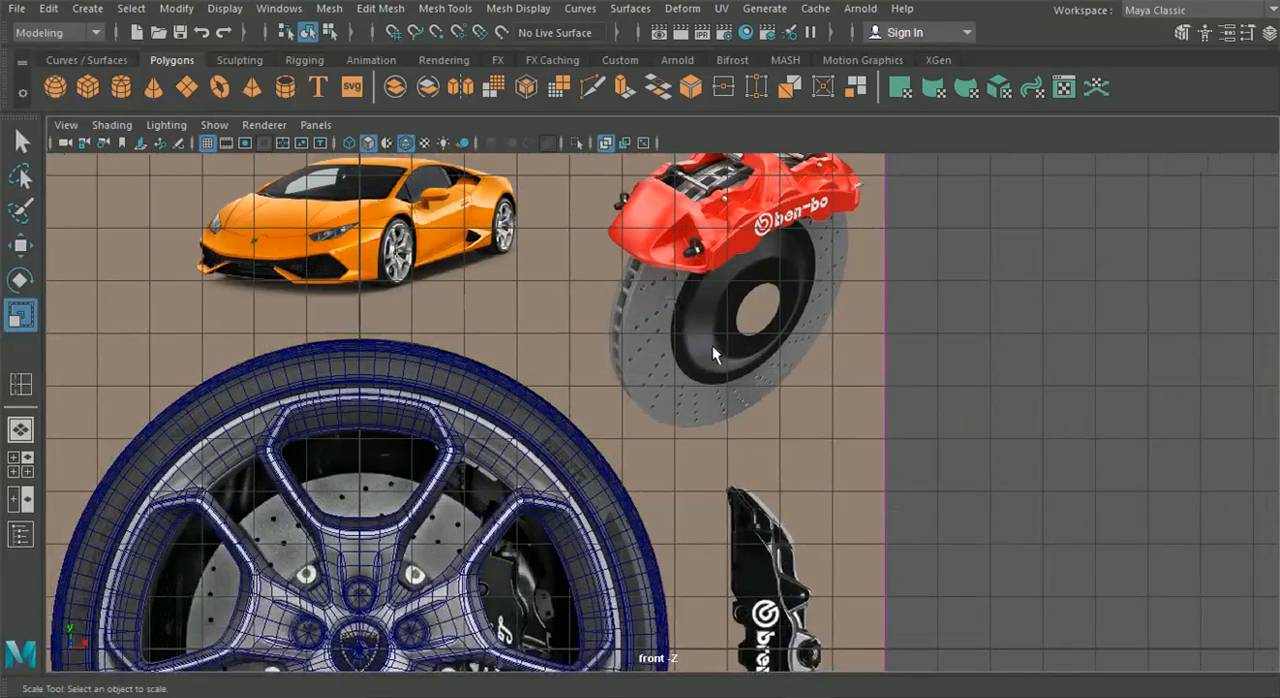
alt+middle_drag(711, 241, 717, 391)
alt+middle_drag(631, 500, 809, 423)
alt+middle_drag(792, 528, 782, 397)
alt+middle_drag(581, 358, 637, 484)
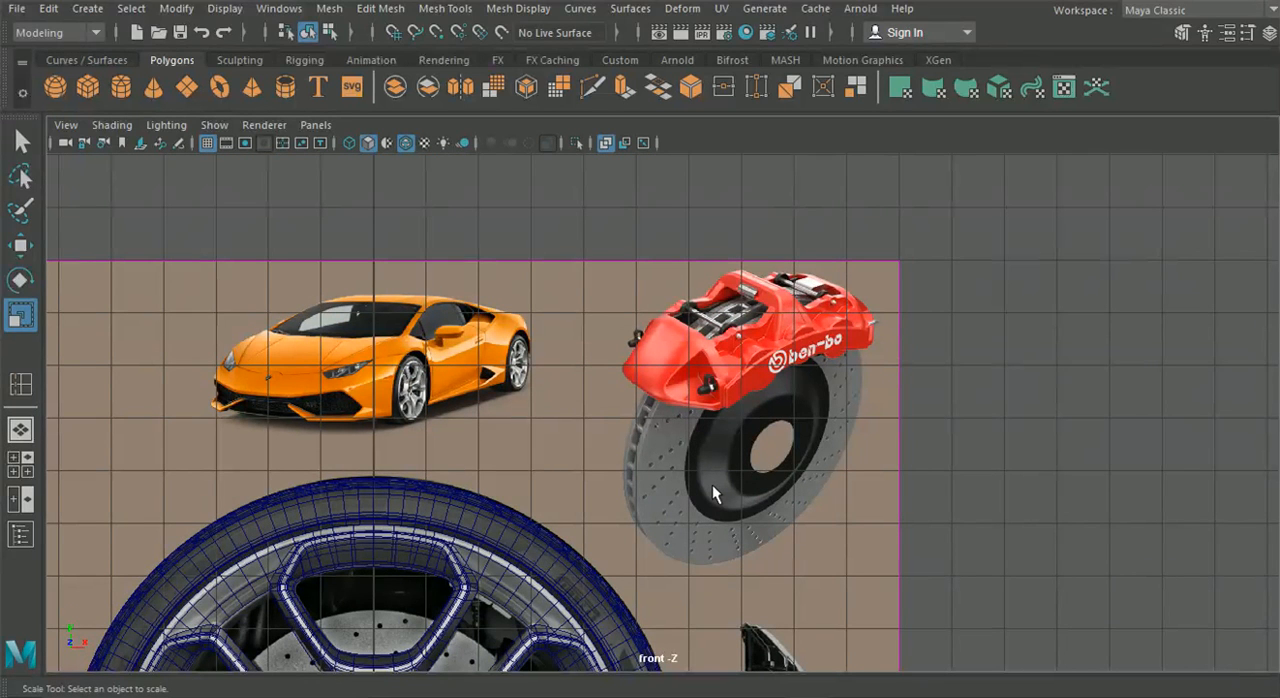
key(f)
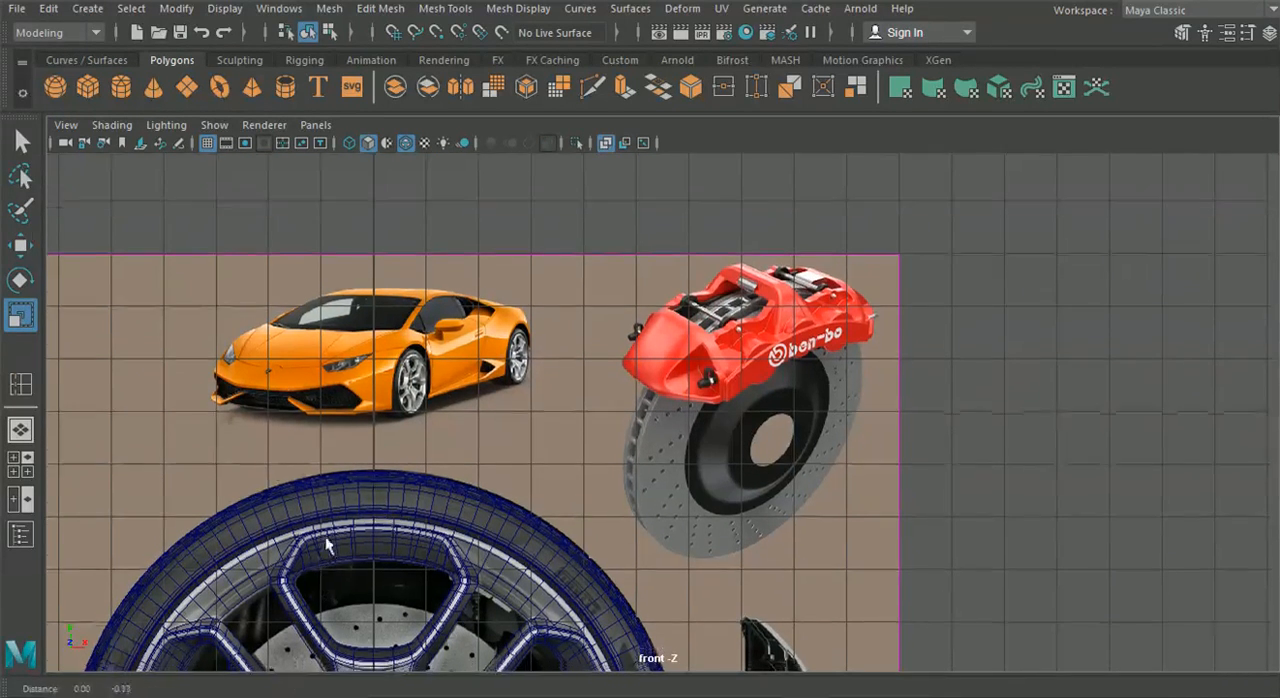
Create a polygon cylinder at the wheel's centre in the perspective view and show its channel attributes
click(20, 429)
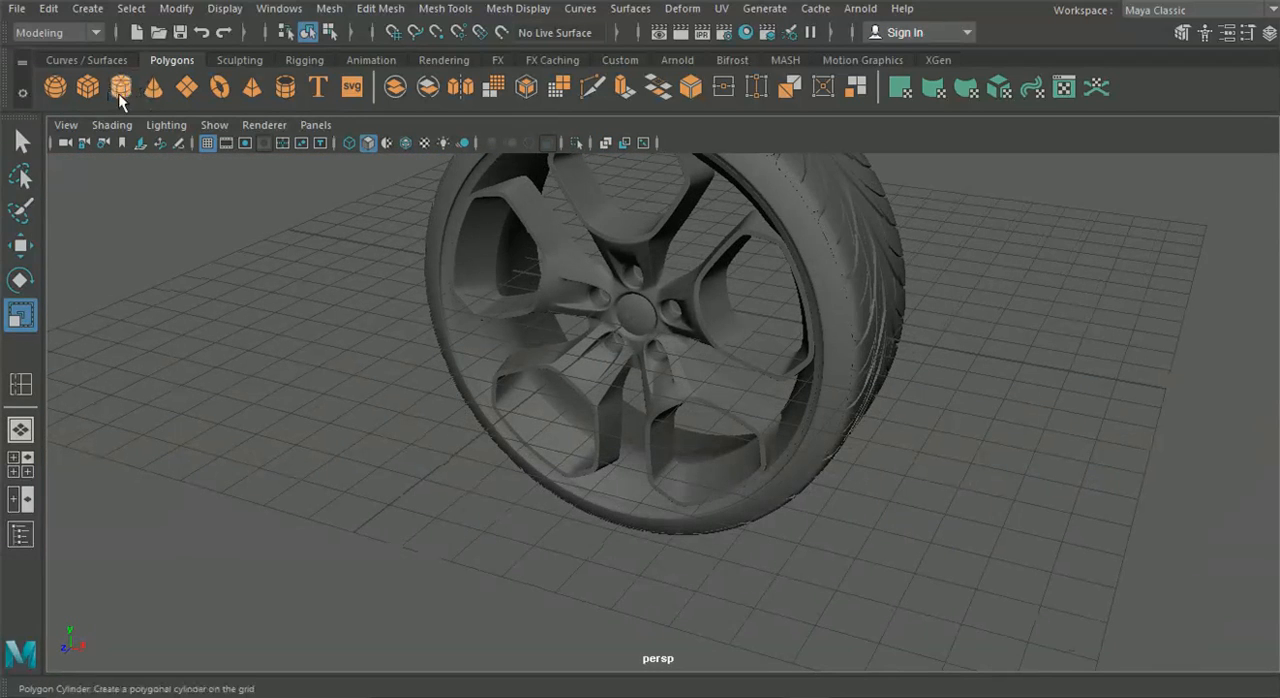
click(120, 88)
scroll(530, 343, down, 3)
alt+middle_drag(636, 343, 586, 398)
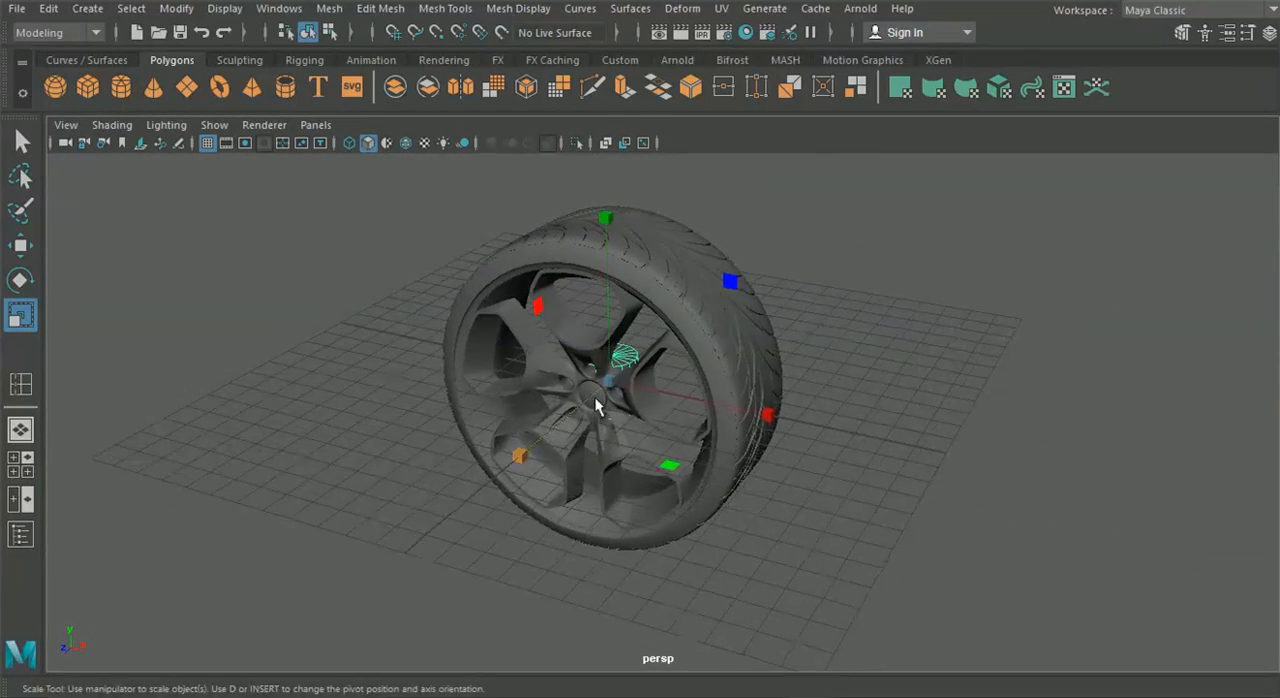
alt+drag(655, 439, 1000, 466)
click(20, 280)
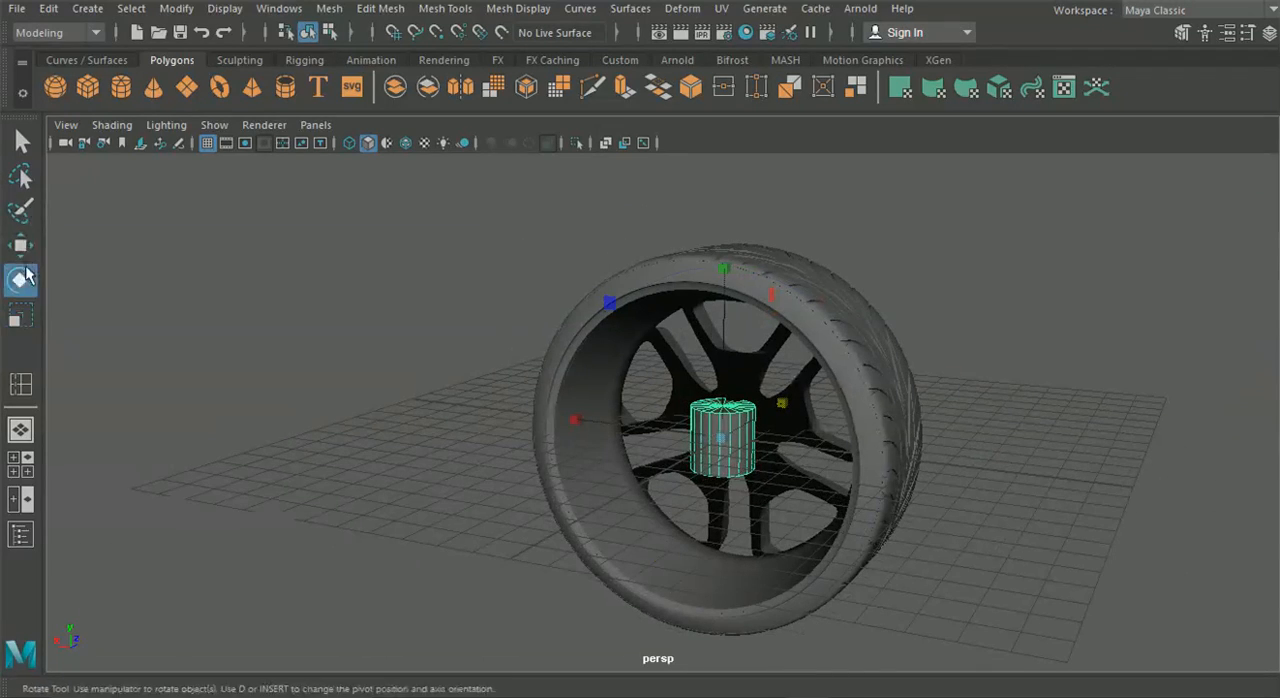
scroll(591, 434, up, 3)
scroll(560, 380, down, 1)
click(1269, 34)
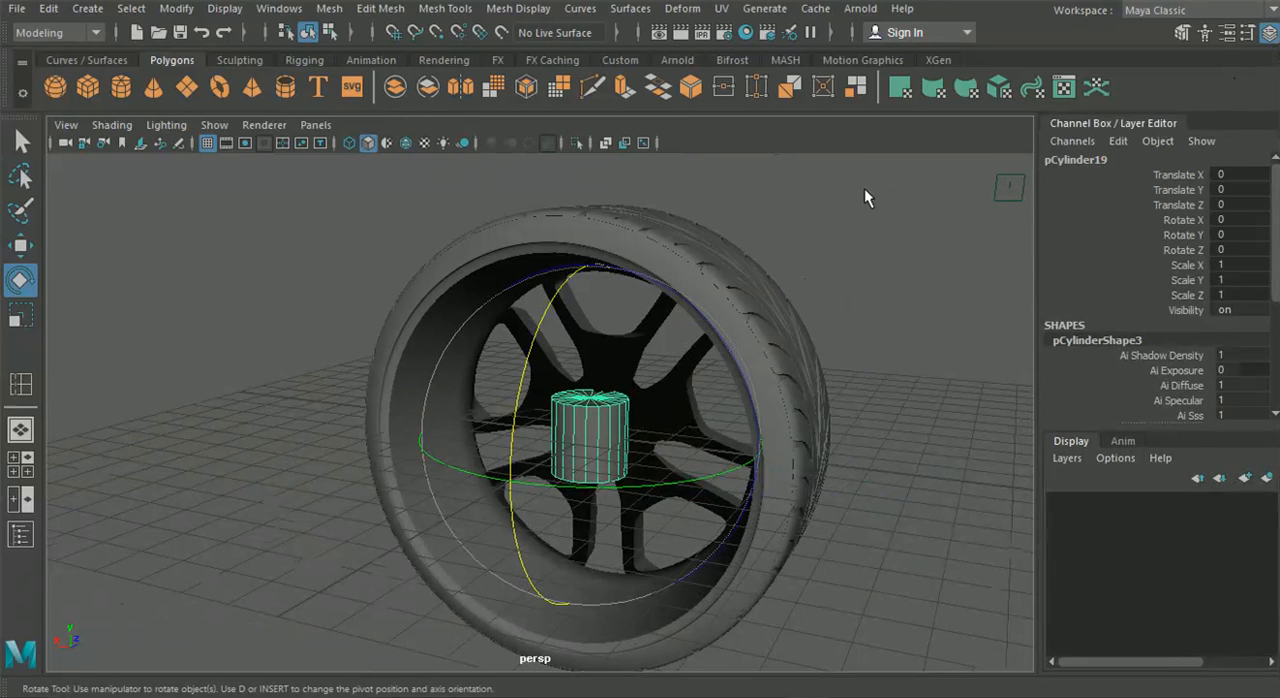
Undo the trial rotation of the cylinder and set its Subdivisions Axis to 80
drag(519, 366, 517, 419)
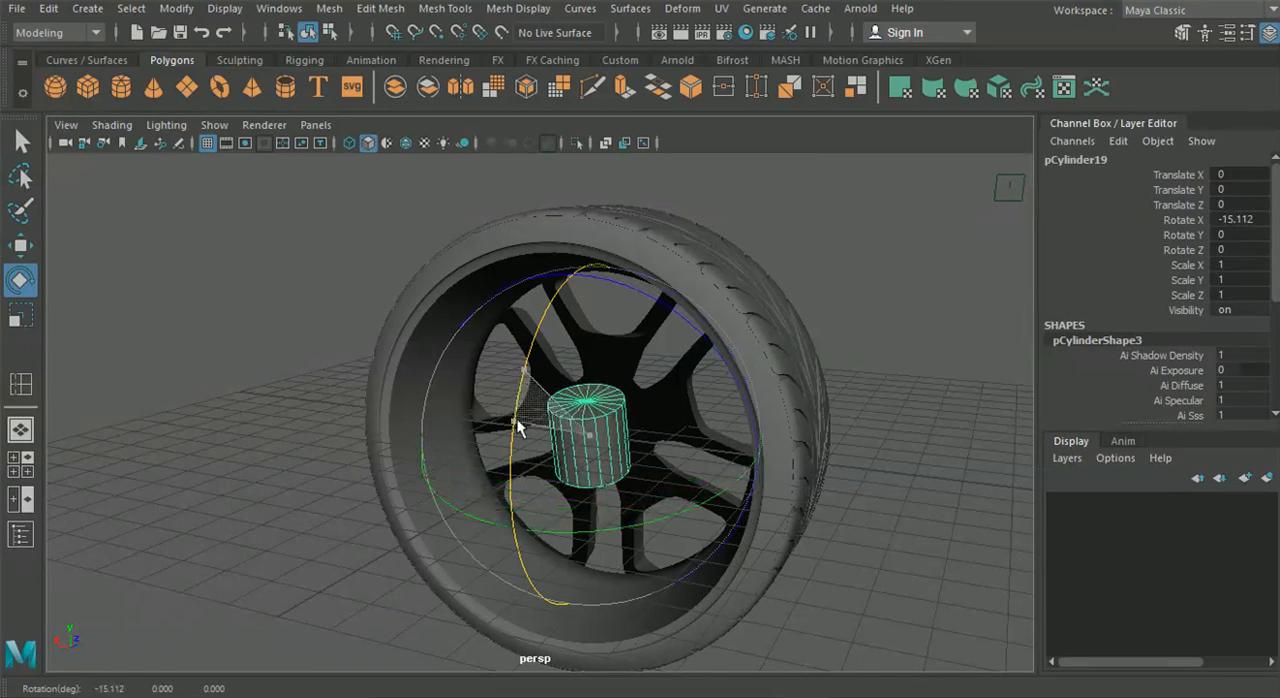
key(ctrl+z)
scroll(1195, 352, down, 1)
scroll(1198, 358, down, 3)
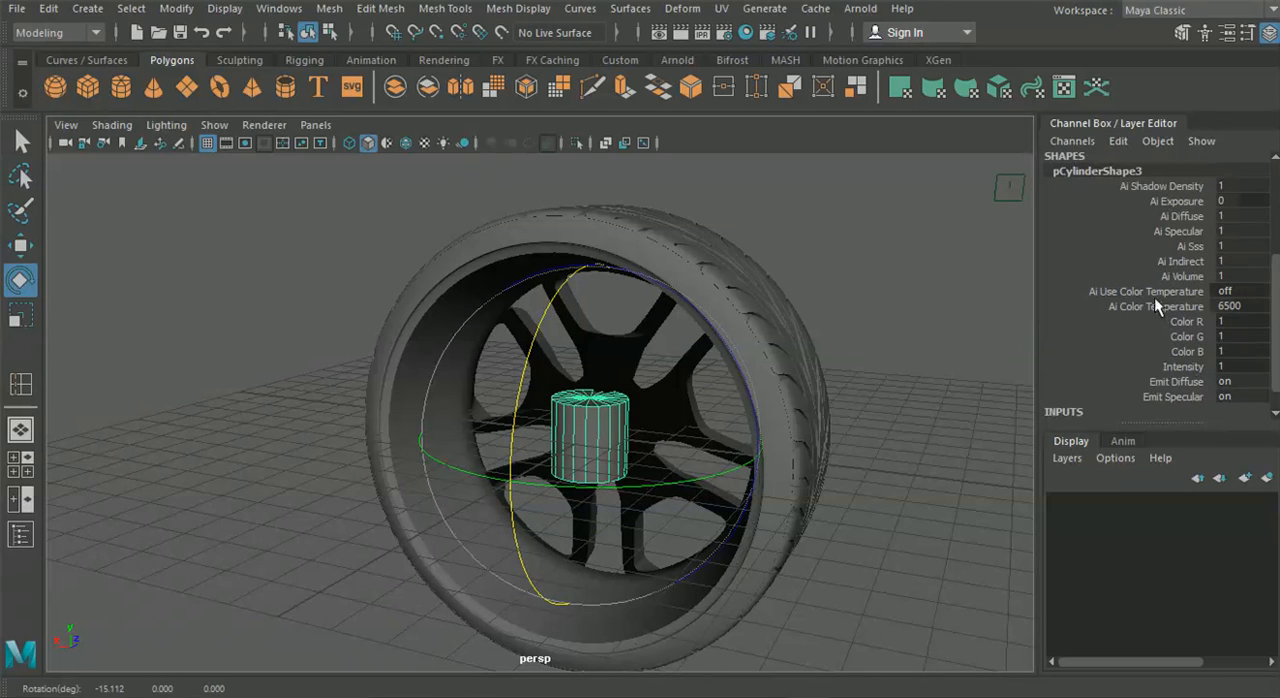
scroll(1154, 297, down, 1)
click(1107, 395)
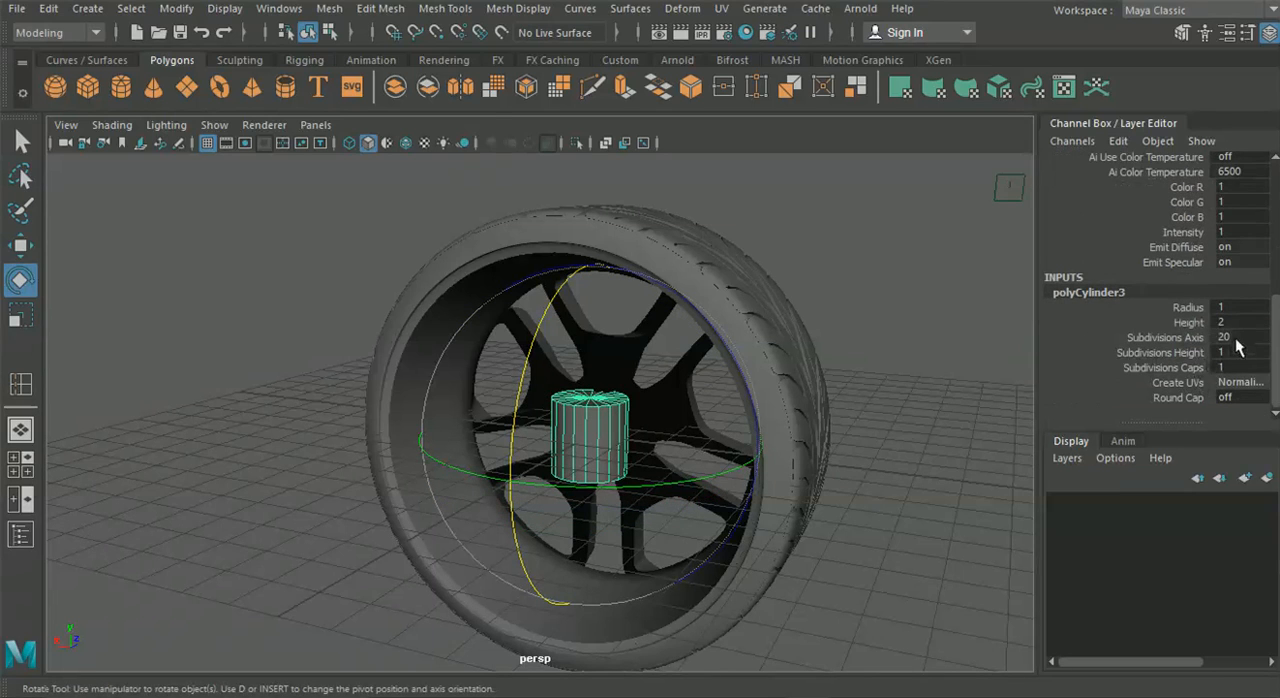
click(1226, 340)
text(80)
key(Return)
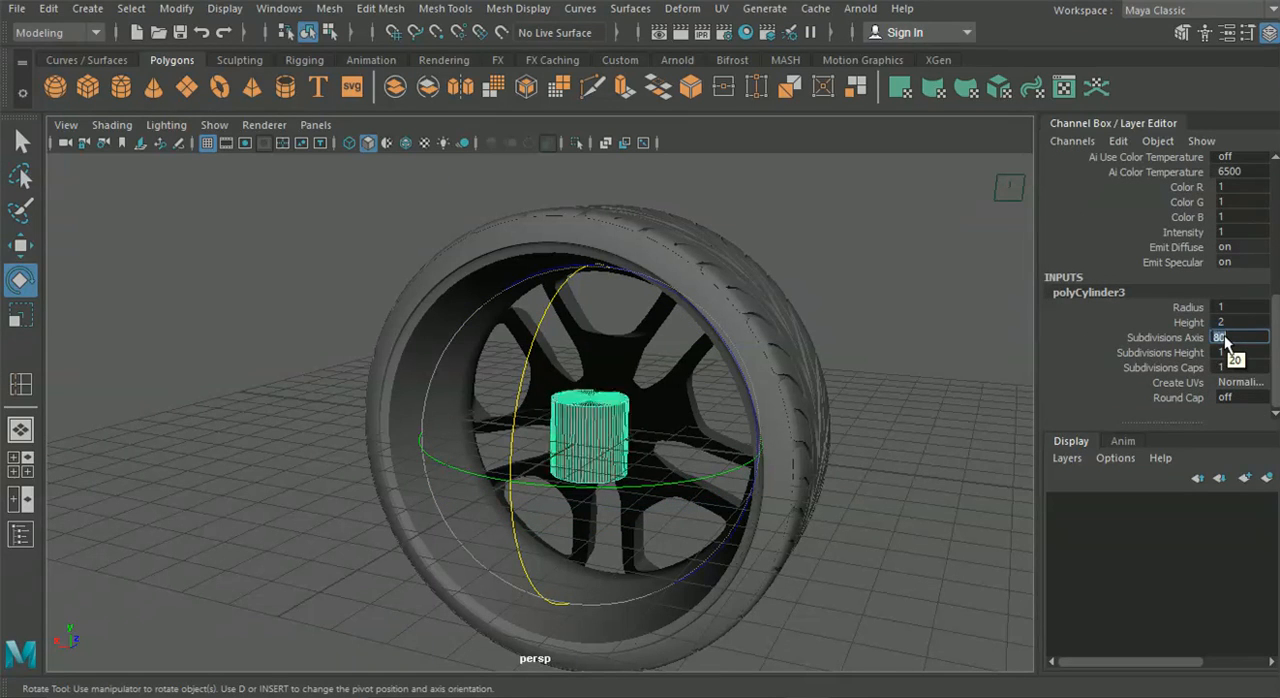
Set the cylinder's Rotate X to 90 so that its caps face along the wheel's axle
scroll(503, 378, up, 5)
drag(608, 353, 650, 430)
scroll(1146, 266, up, 5)
double_click(1256, 220)
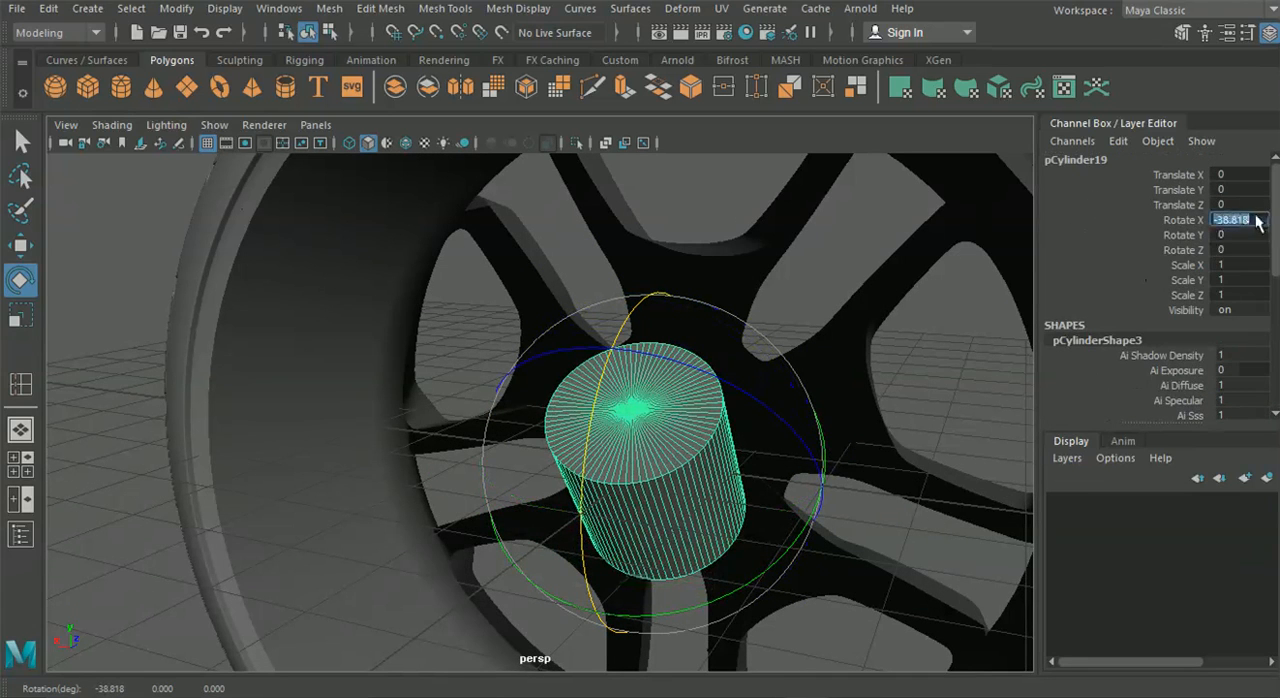
text(90)
key(Return)
alt+drag(750, 355, 350, 372)
Scale the cylinder uniformly to about 3.346 to match the brake disc in the front reference image
click(22, 466)
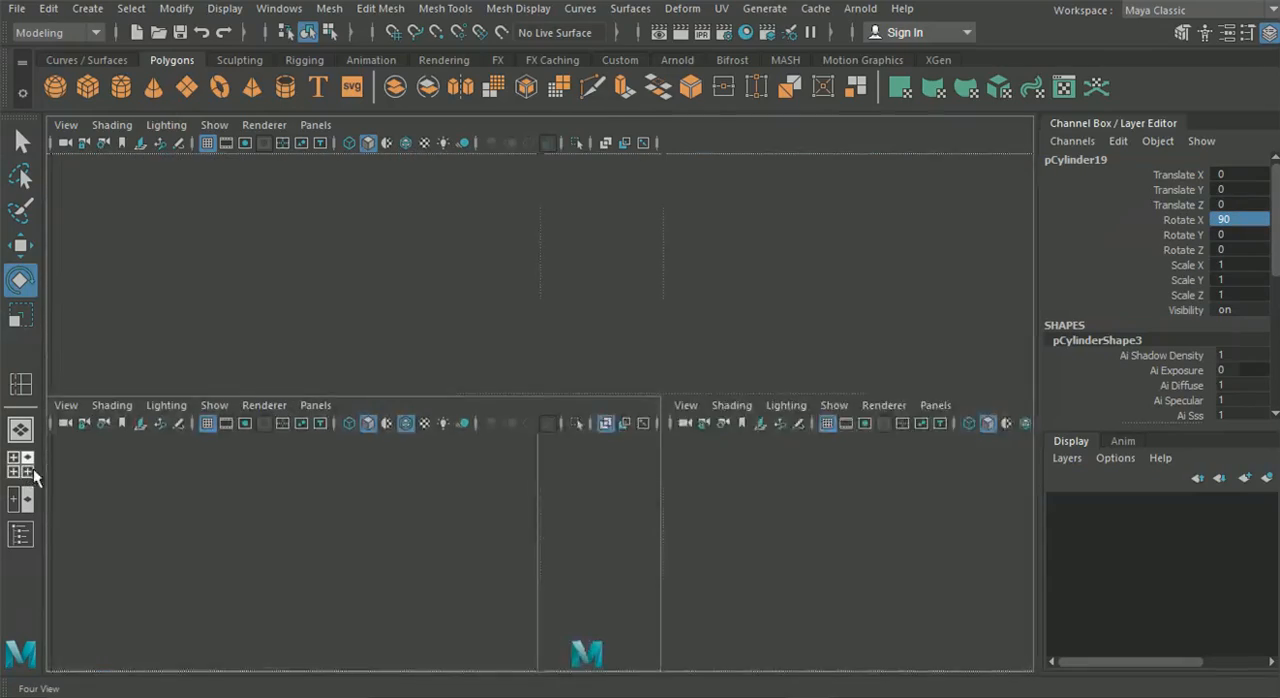
key(space)
key(w)
key(e)
key(r)
drag(410, 440, 581, 486)
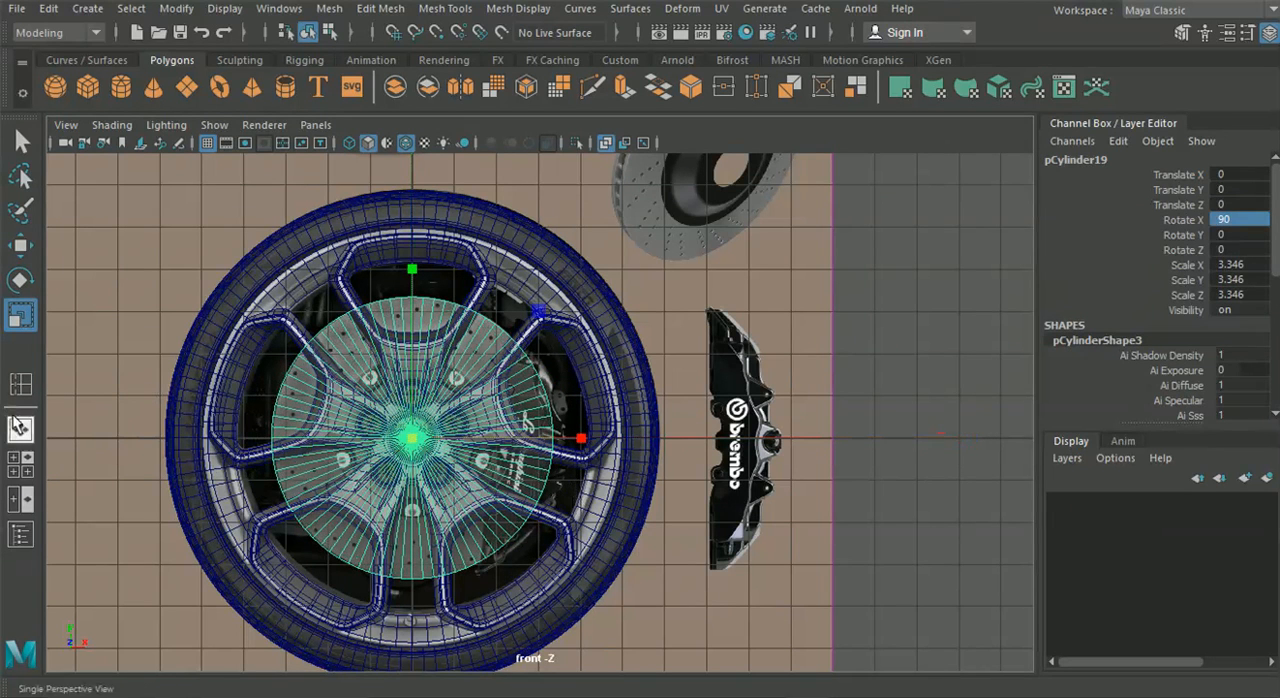
Examine the cylinder's depth and fit inside the wheel from the back, side and front in the perspective view
click(20, 429)
alt+drag(335, 453, 491, 463)
scroll(491, 467, down, 5)
drag(607, 448, 514, 446)
alt+drag(640, 472, 423, 434)
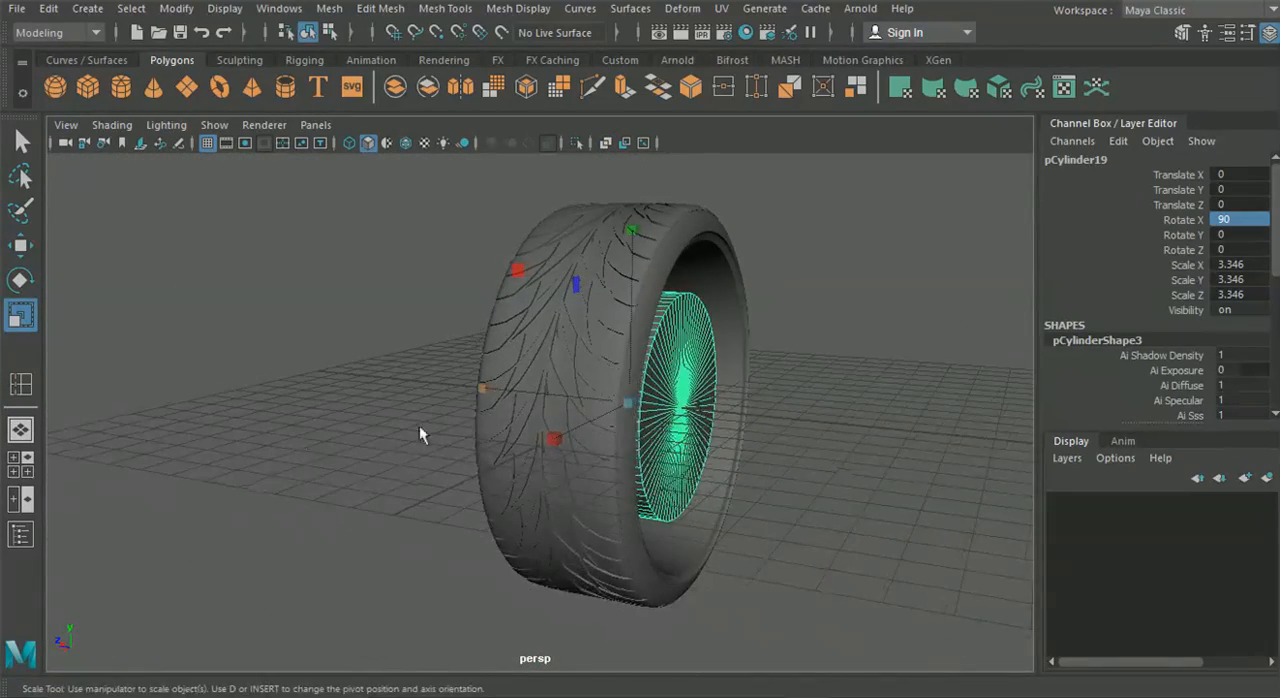
alt+drag(537, 408, 486, 443)
scroll(567, 418, up, 3)
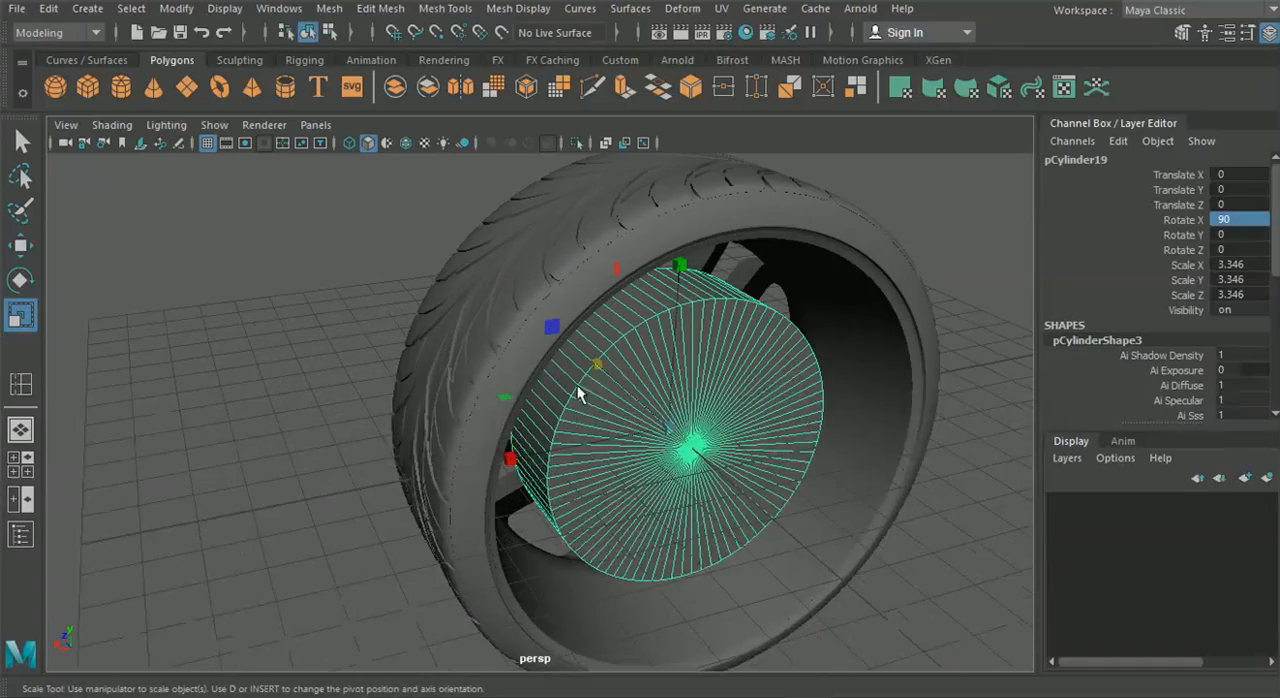
scroll(602, 377, up, 2)
drag(665, 370, 750, 446)
alt+drag(571, 434, 600, 400)
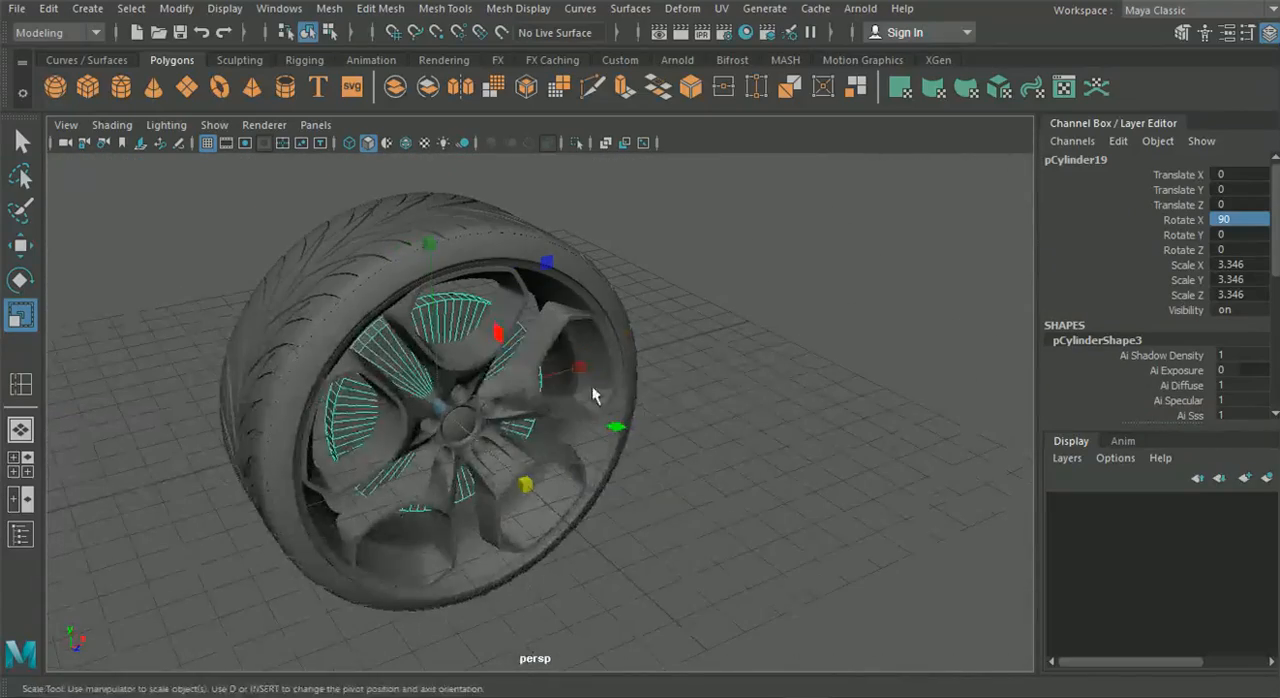
alt+drag(500, 335, 327, 288)
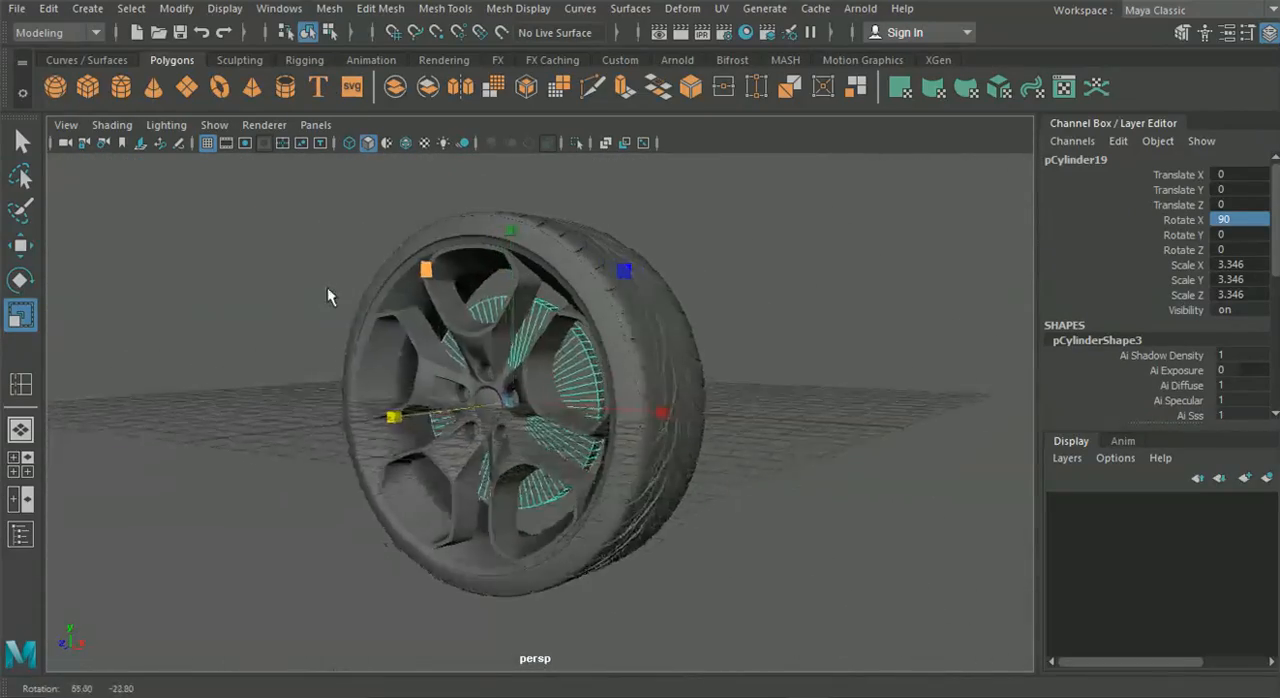
Examine the brake disc and caliper reference image in the front view and compare it with the cylinder behind the spokes
scroll(389, 313, up, 6)
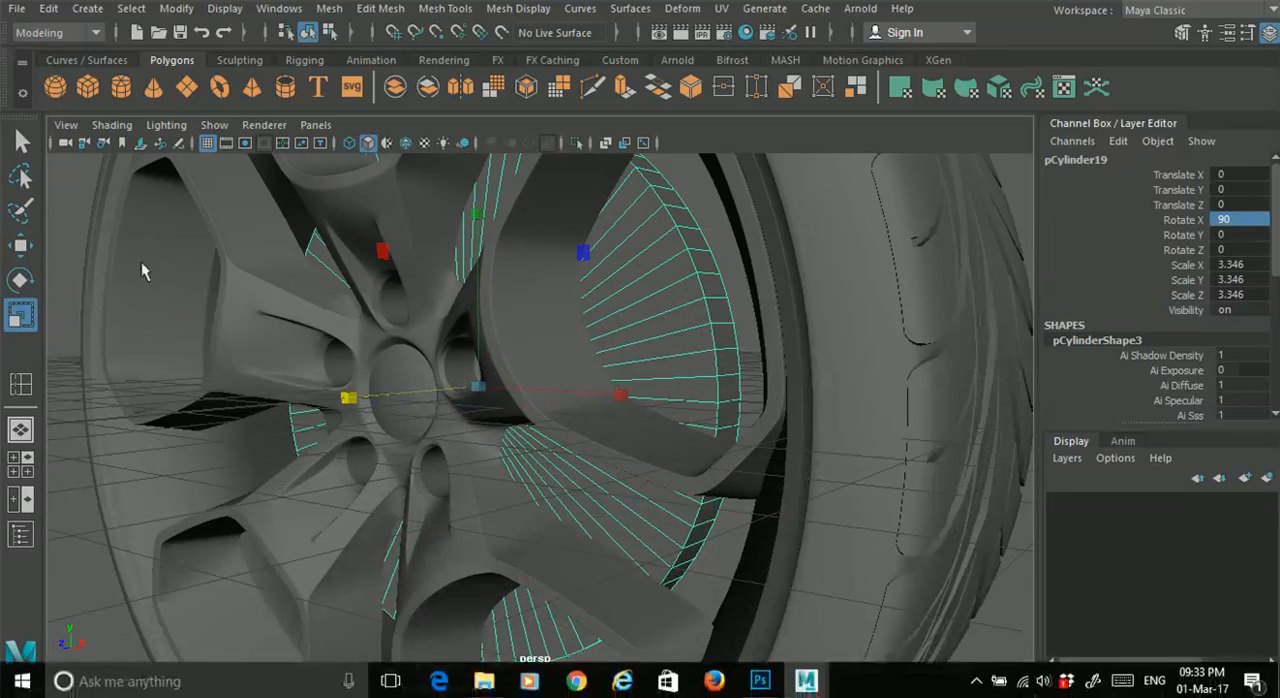
click(20, 464)
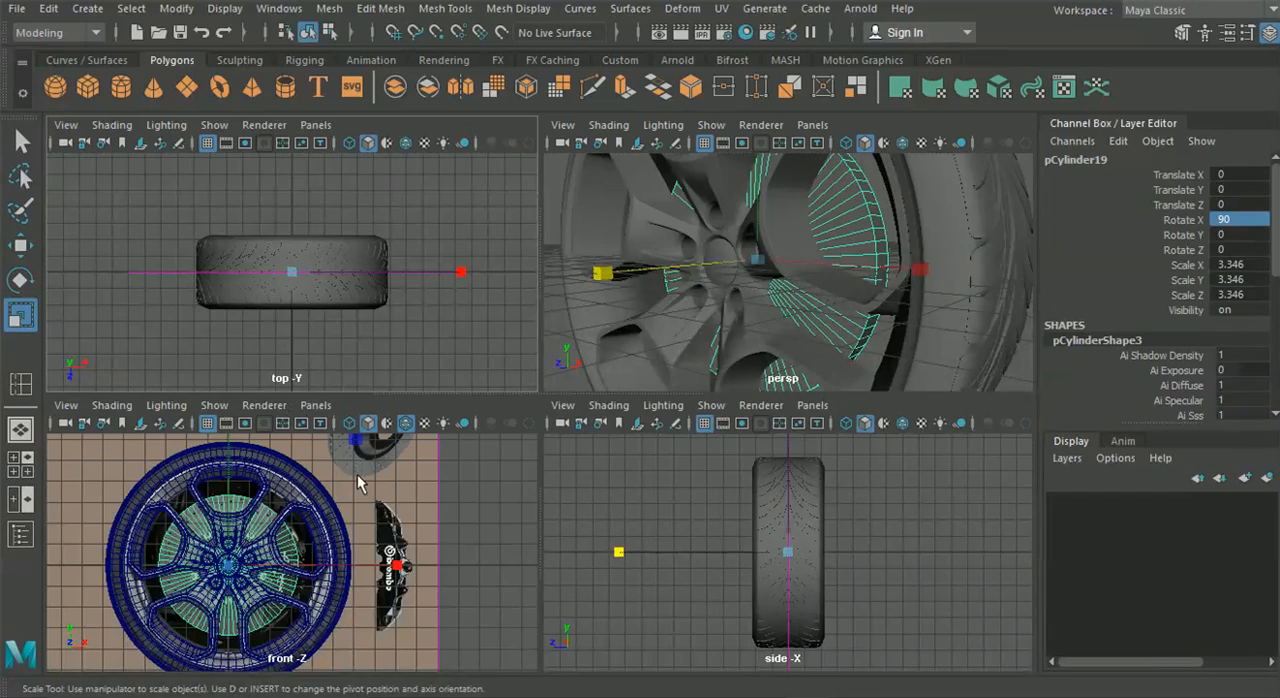
key(space)
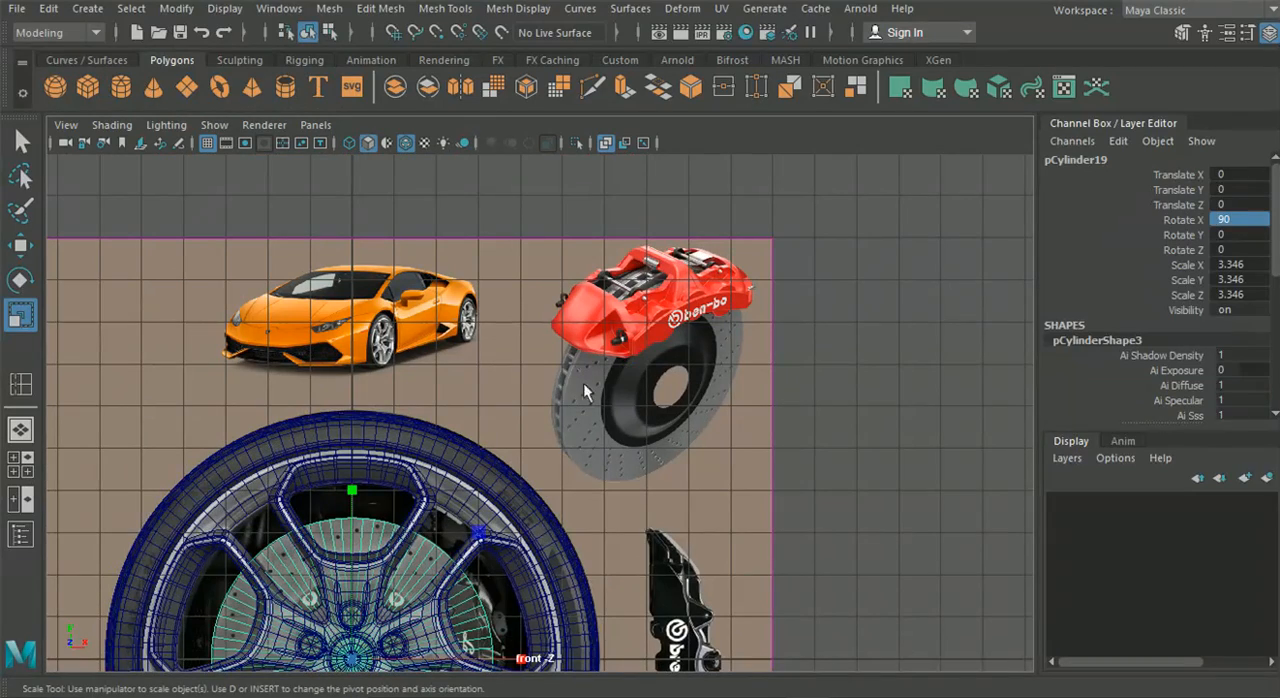
scroll(706, 448, up, 4)
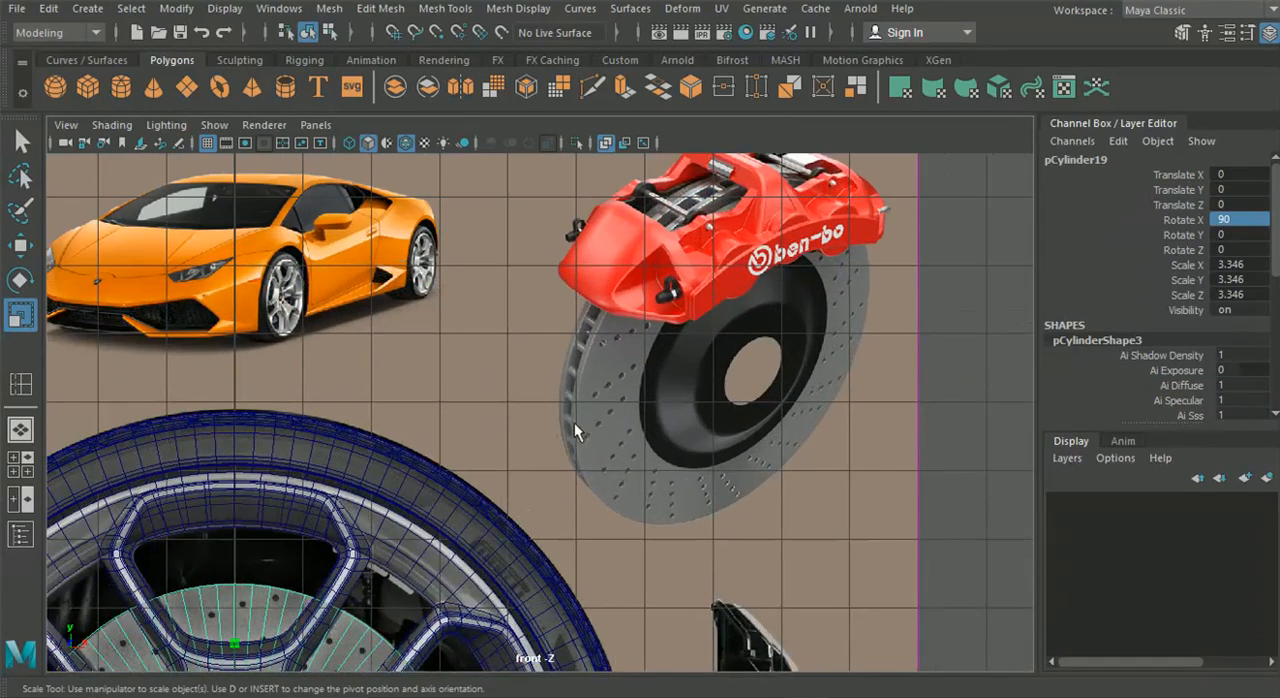
alt+middle_drag(258, 607, 236, 507)
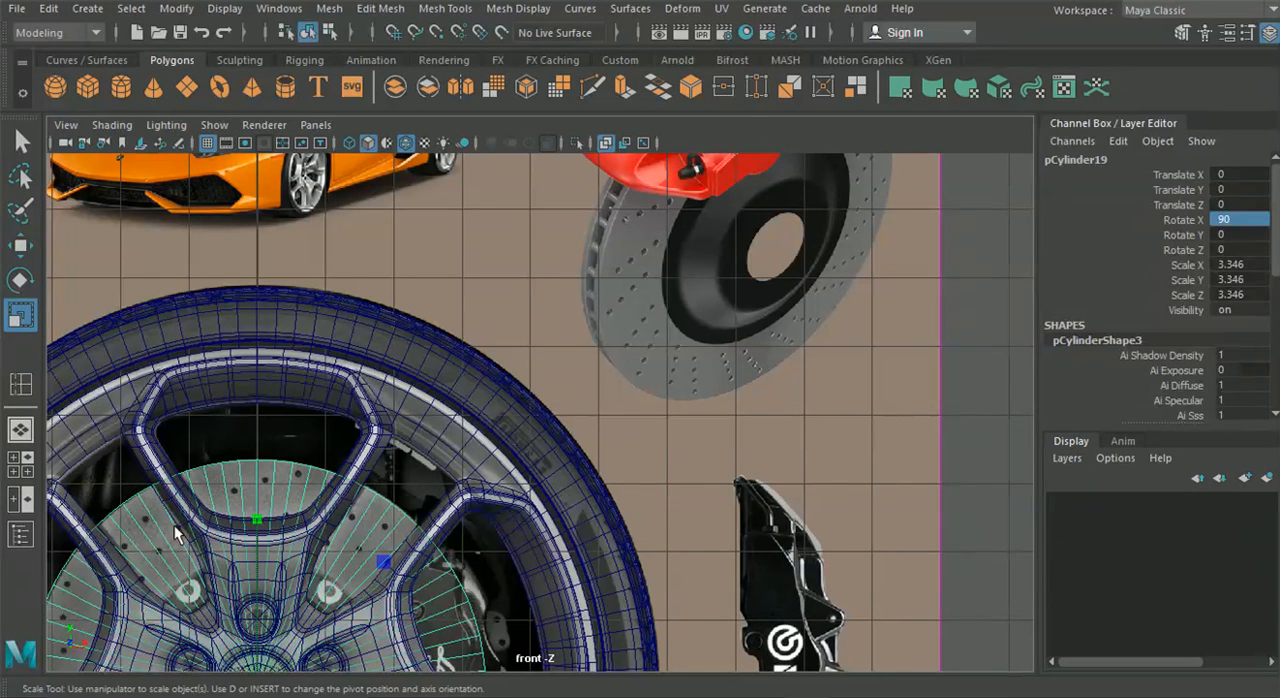
alt+middle_drag(561, 252, 588, 346)
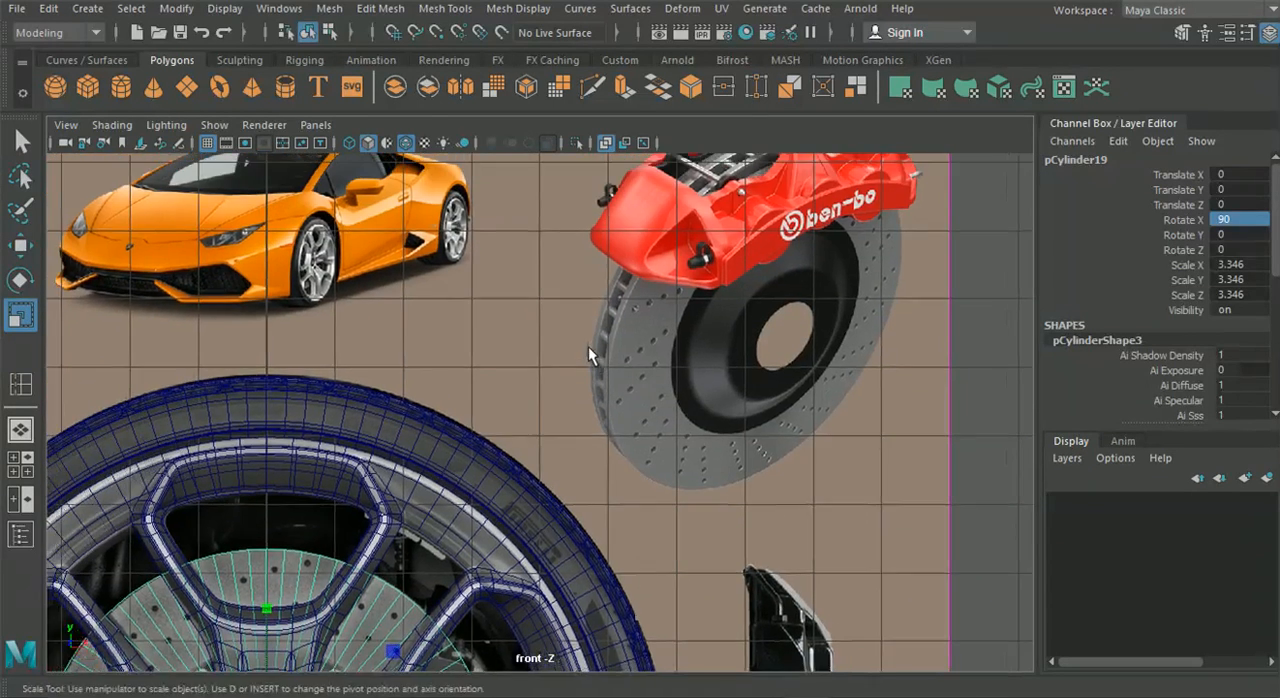
scroll(588, 346, up, 5)
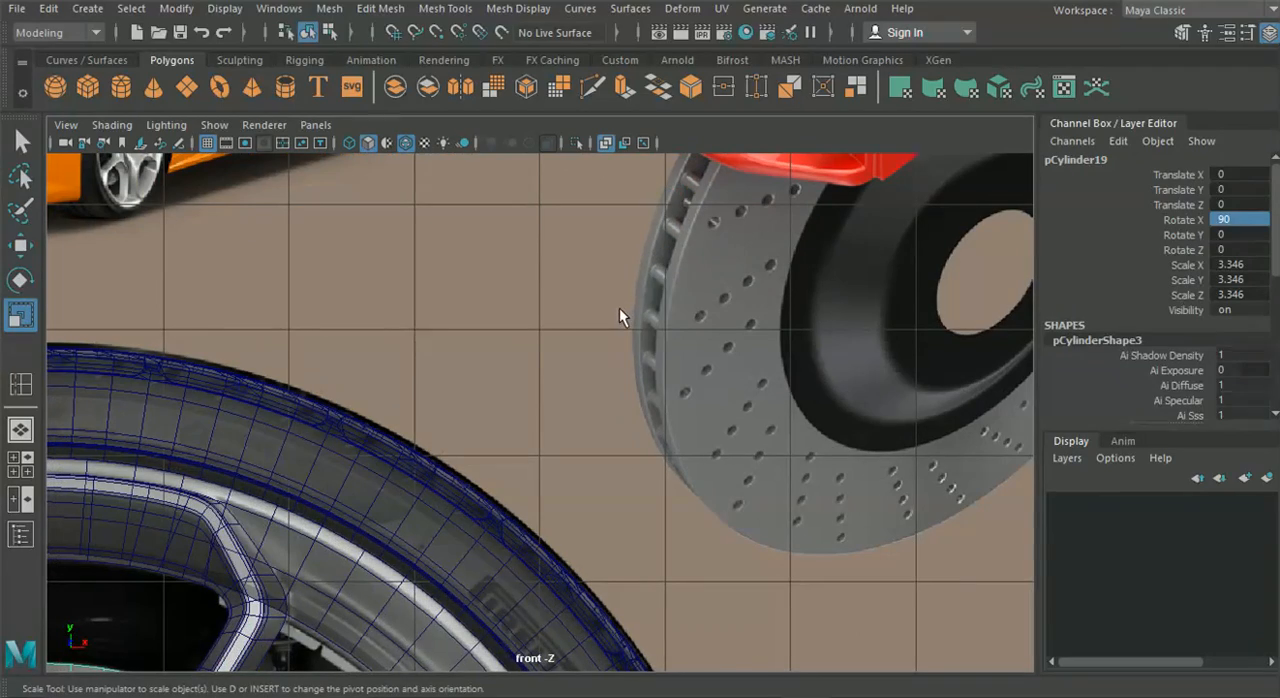
alt+middle_drag(413, 529, 769, 205)
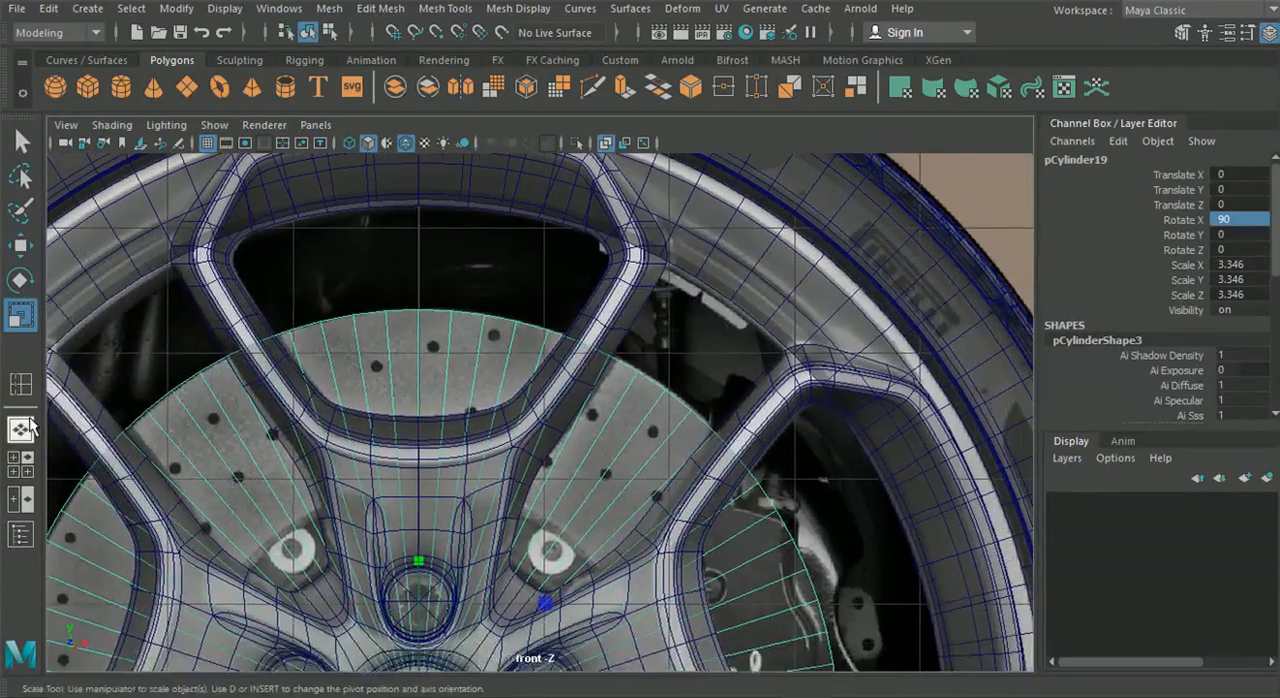
Duplicate the brake disc cylinder and move the copy along the axle to a Translate Z of about 0.936
click(20, 429)
alt+drag(392, 446, 609, 443)
scroll(617, 443, up, 3)
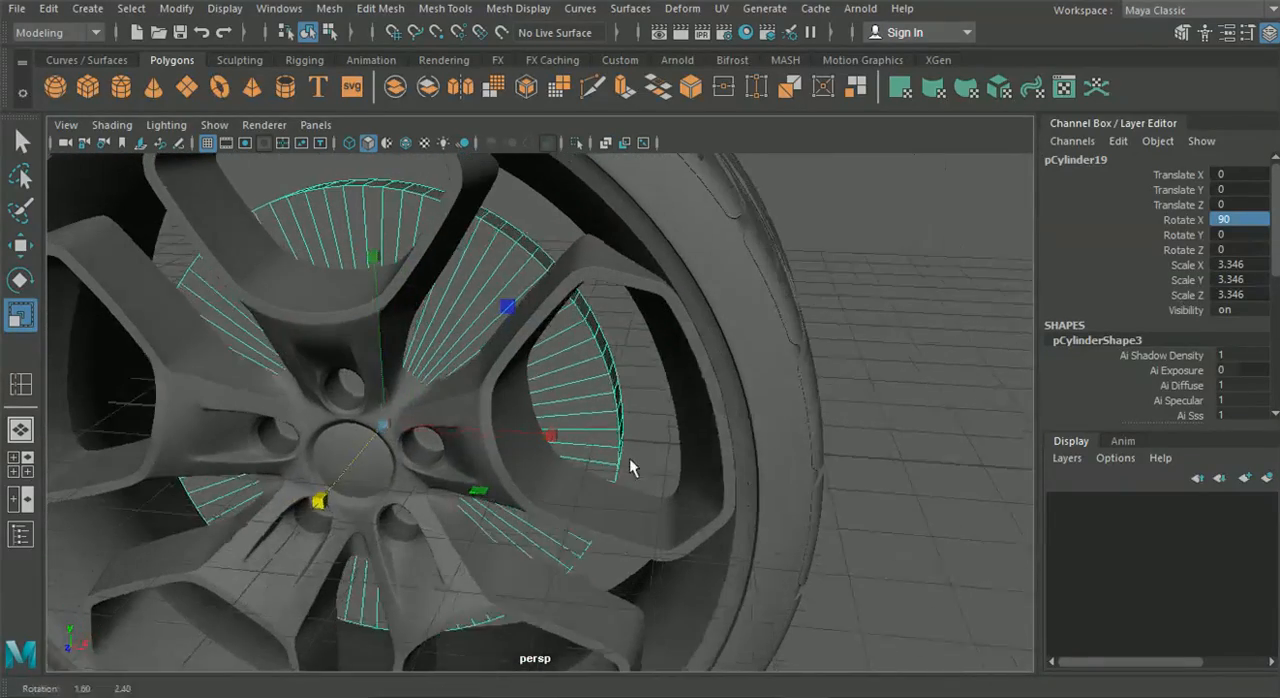
key(ctrl+d)
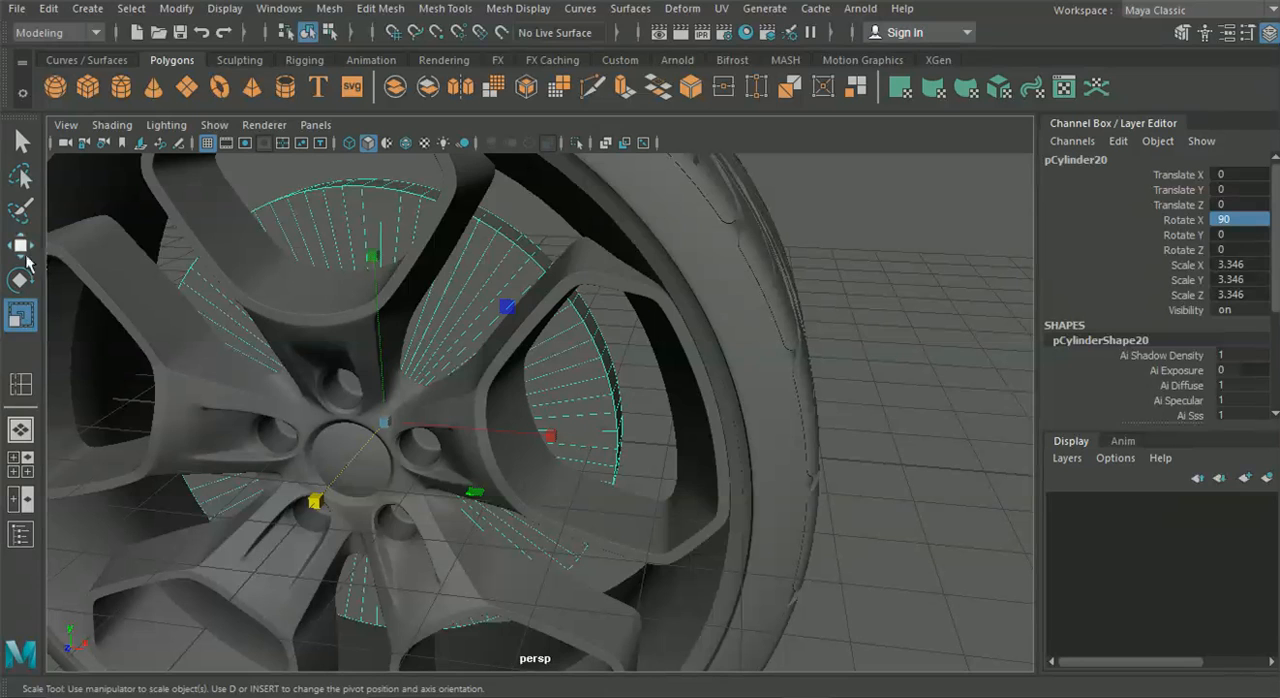
click(22, 247)
drag(350, 478, 300, 516)
Scale the duplicated cylinder uniformly to about 1.897 in the front view to form the smaller hub of the brake disc
click(13, 471)
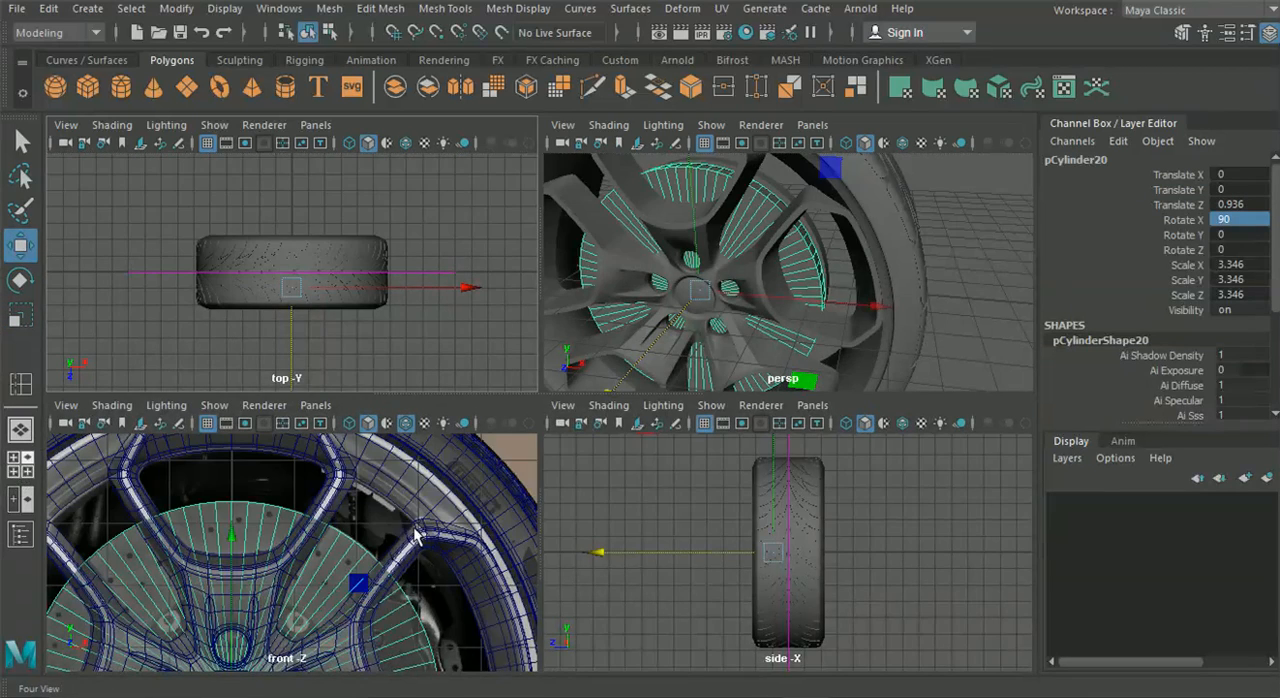
key(space)
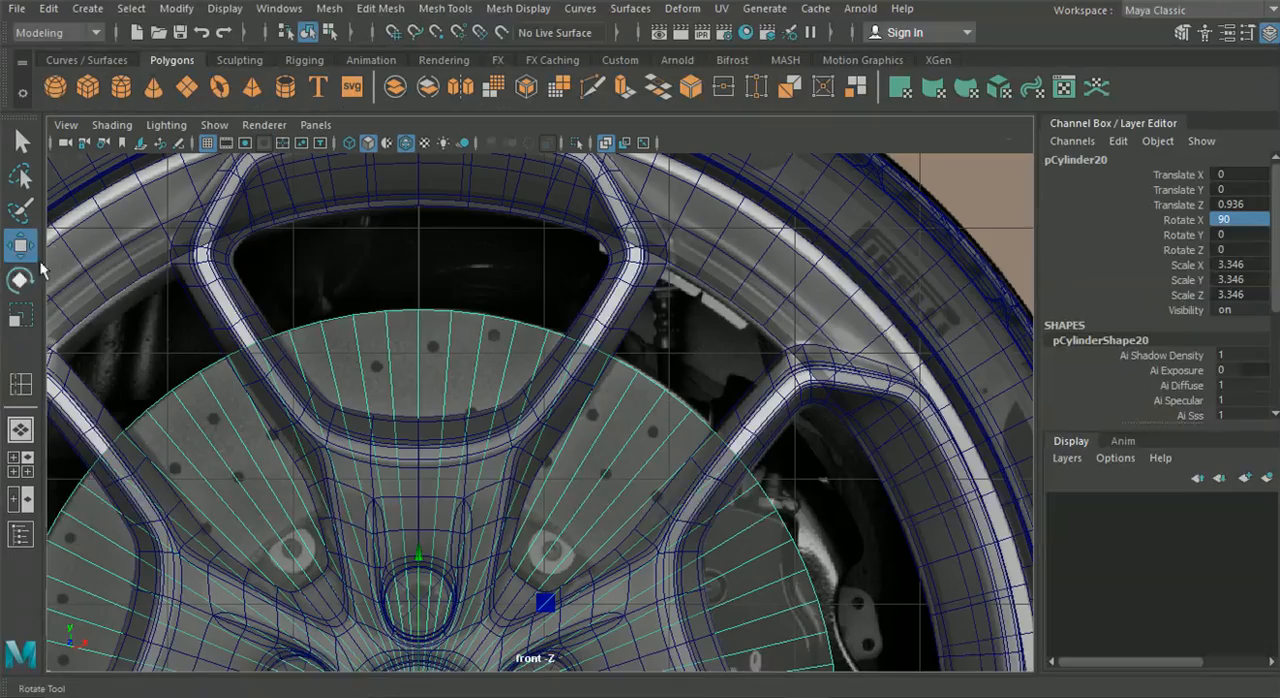
click(22, 316)
key(f)
drag(481, 471, 238, 448)
drag(491, 462, 313, 523)
Select the smaller cylinder and examine its thickness and fit behind the wheel hub from both sides in the perspective view
click(20, 429)
click(21, 248)
alt+drag(548, 424, 149, 341)
click(20, 320)
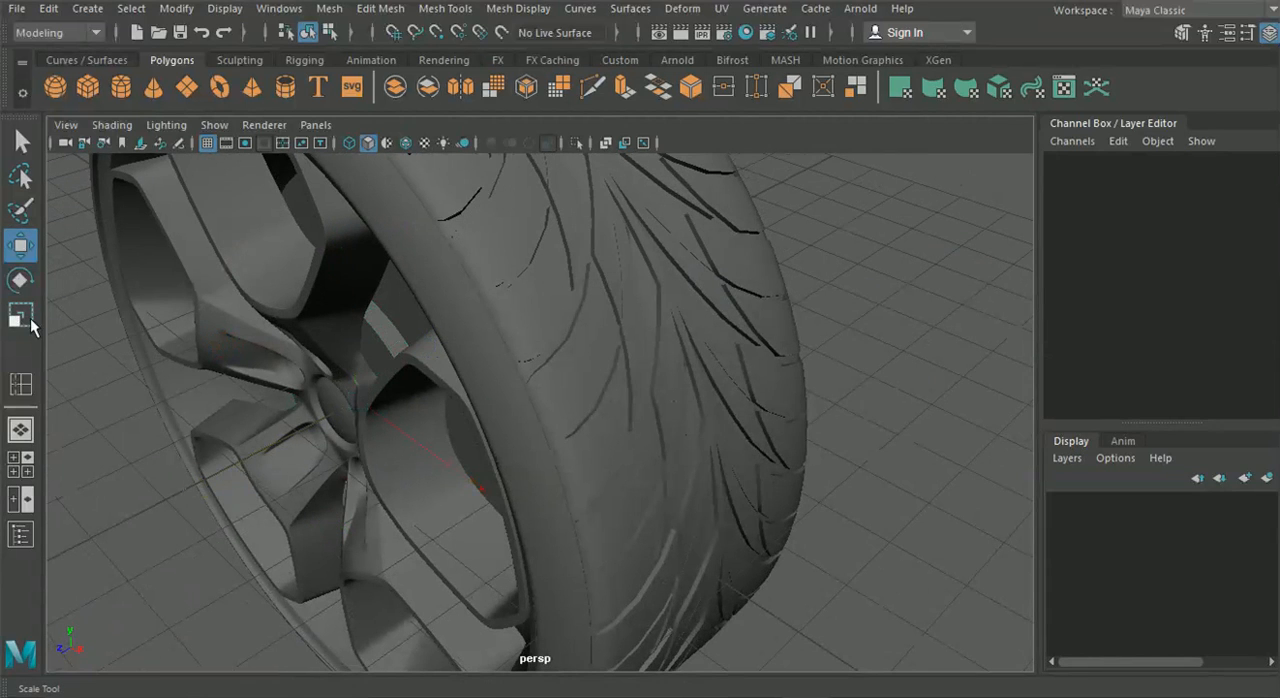
click(395, 340)
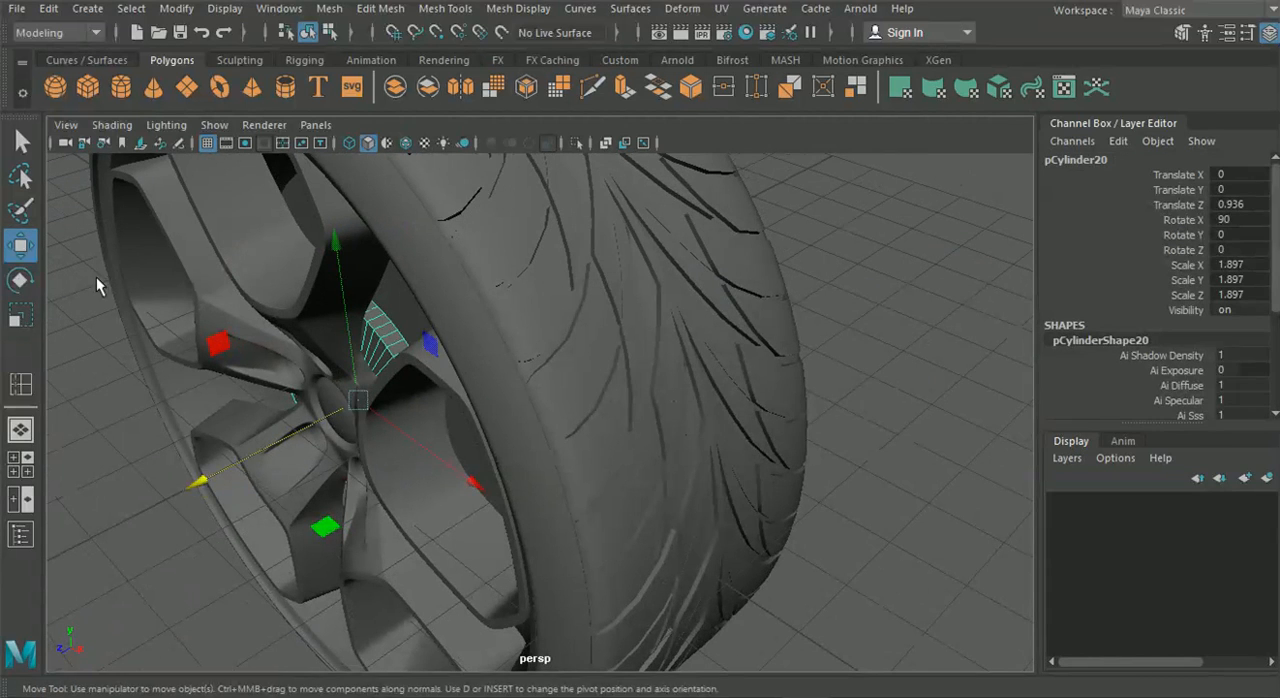
click(20, 317)
click(205, 478)
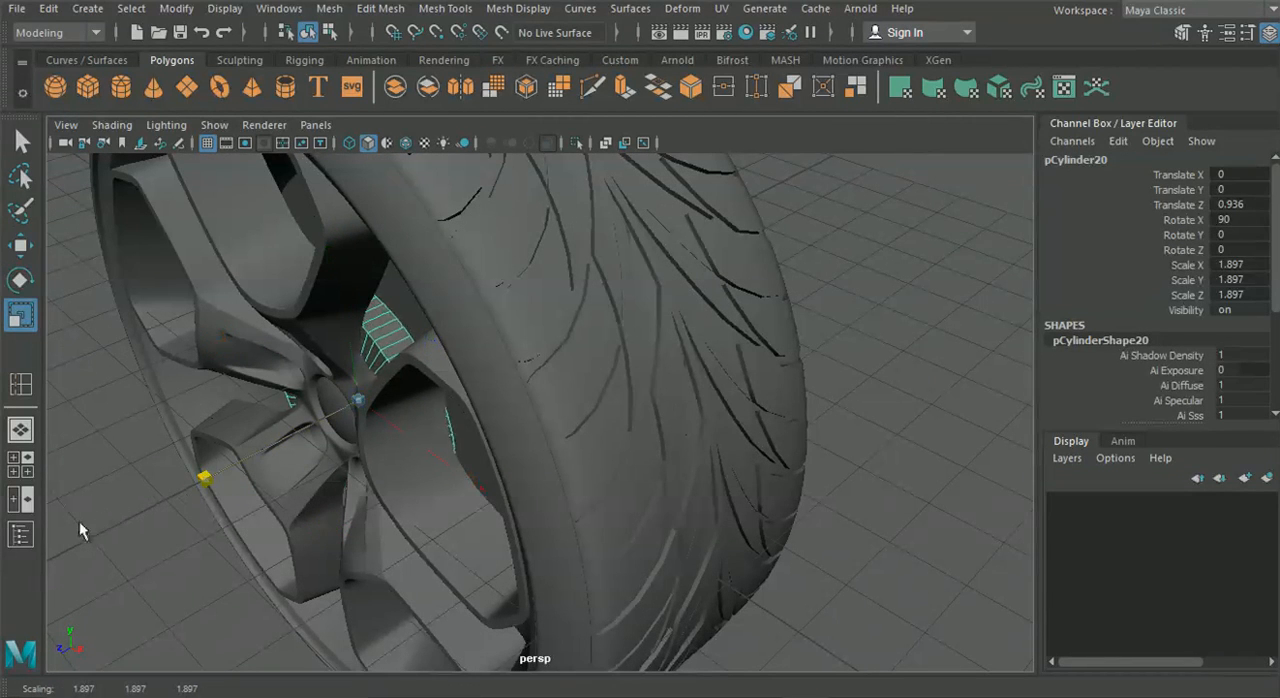
alt+drag(95, 523, 293, 495)
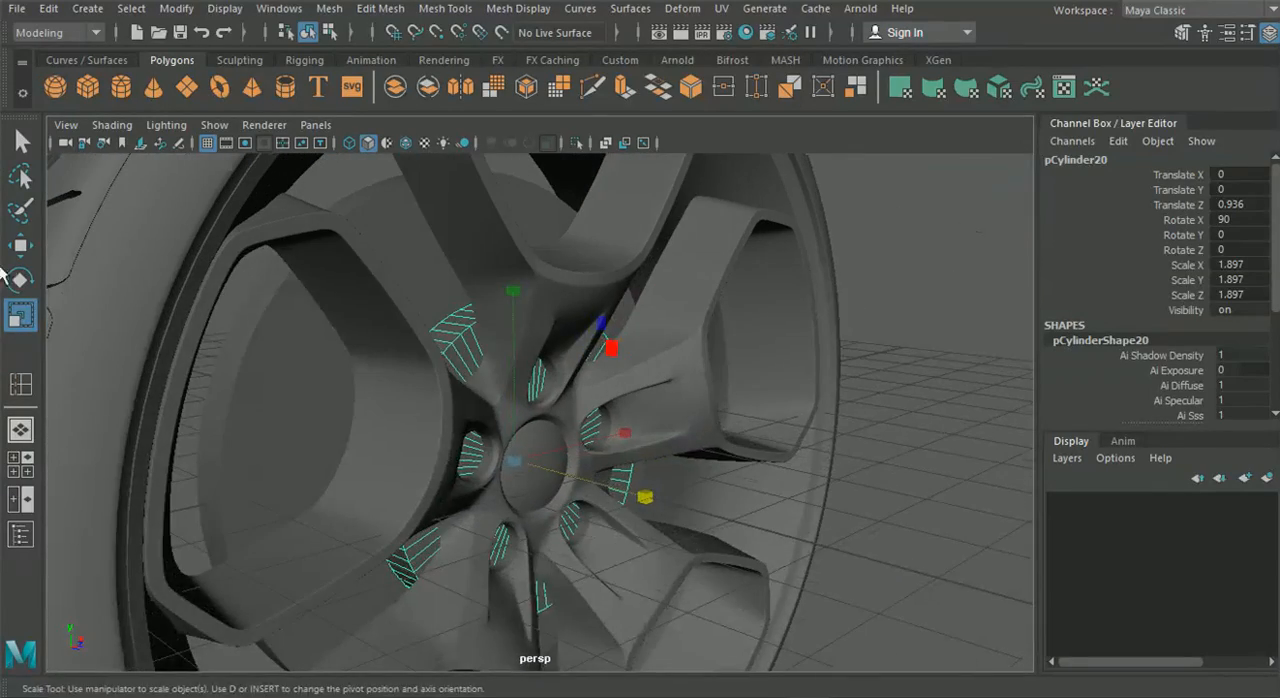
click(21, 249)
alt+drag(541, 410, 497, 443)
drag(562, 600, 569, 573)
drag(674, 577, 517, 446)
Select a border edge loop on the spoke mesh to inspect its open edges, and return to object mode with nothing selected
click(705, 433)
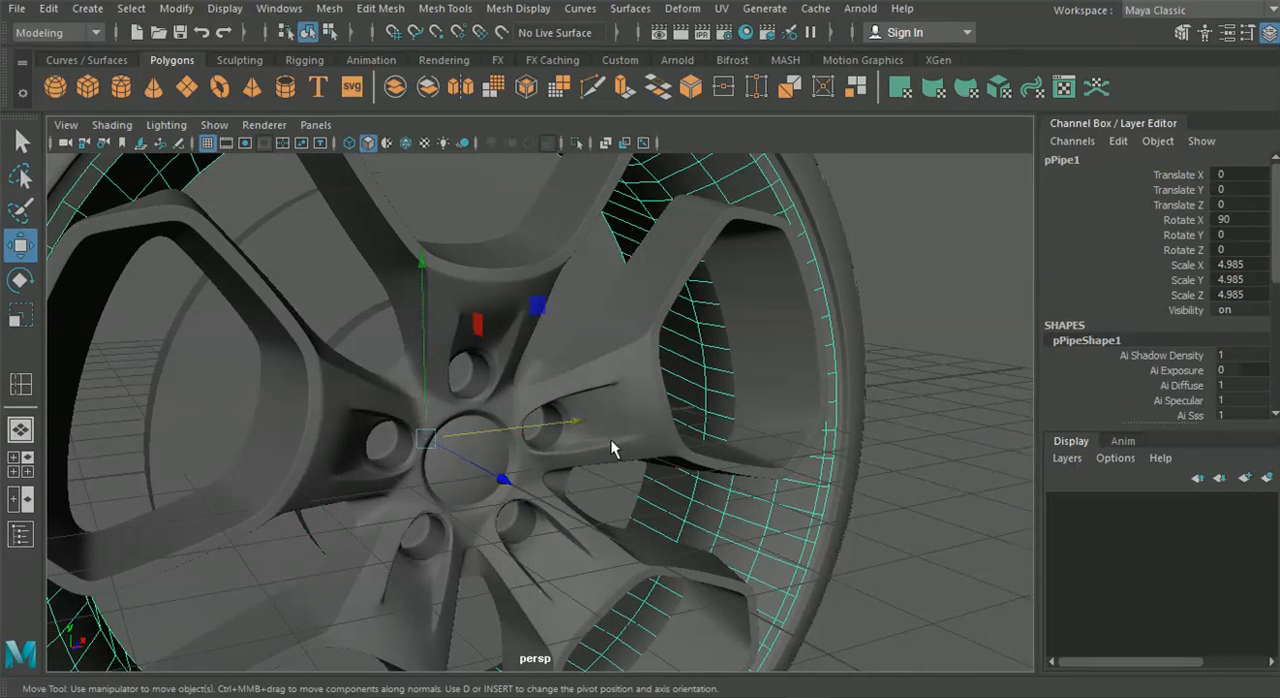
click(630, 443)
alt+drag(630, 443, 598, 388)
right_drag(592, 139, 564, 101)
scroll(434, 330, up, 3)
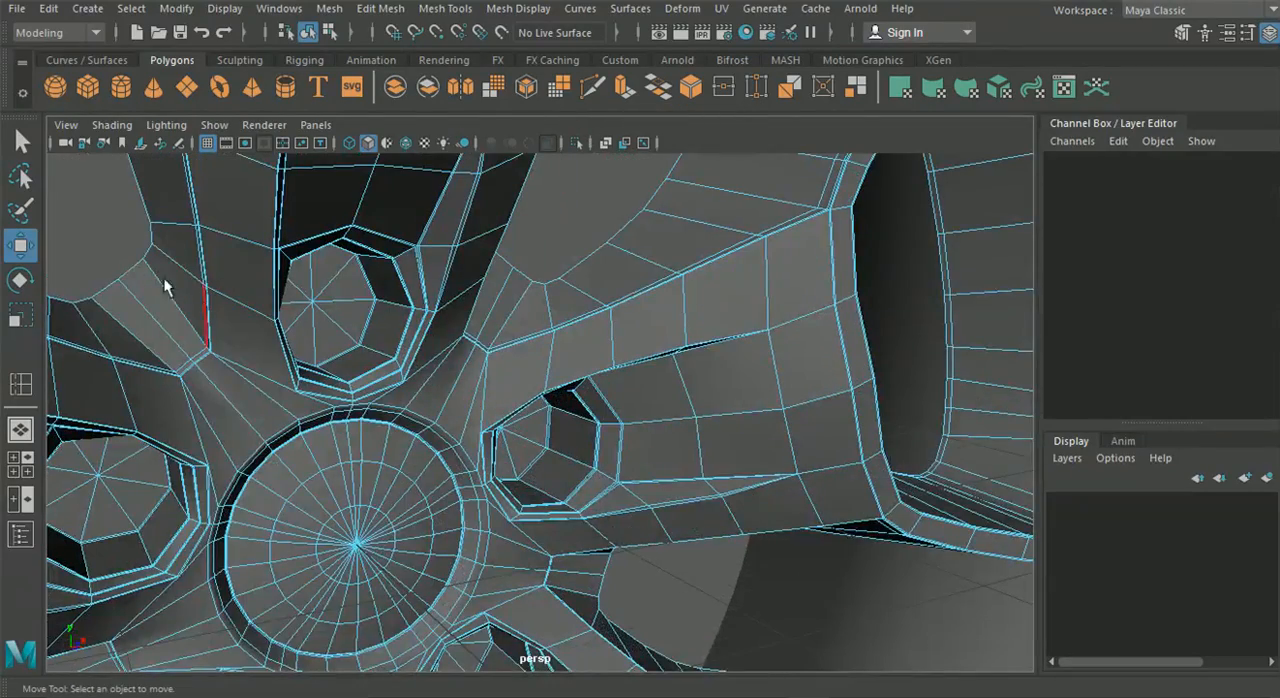
double_click(133, 264)
scroll(293, 365, down, 4)
alt+drag(293, 365, 415, 460)
drag(672, 582, 448, 565)
scroll(625, 570, down, 4)
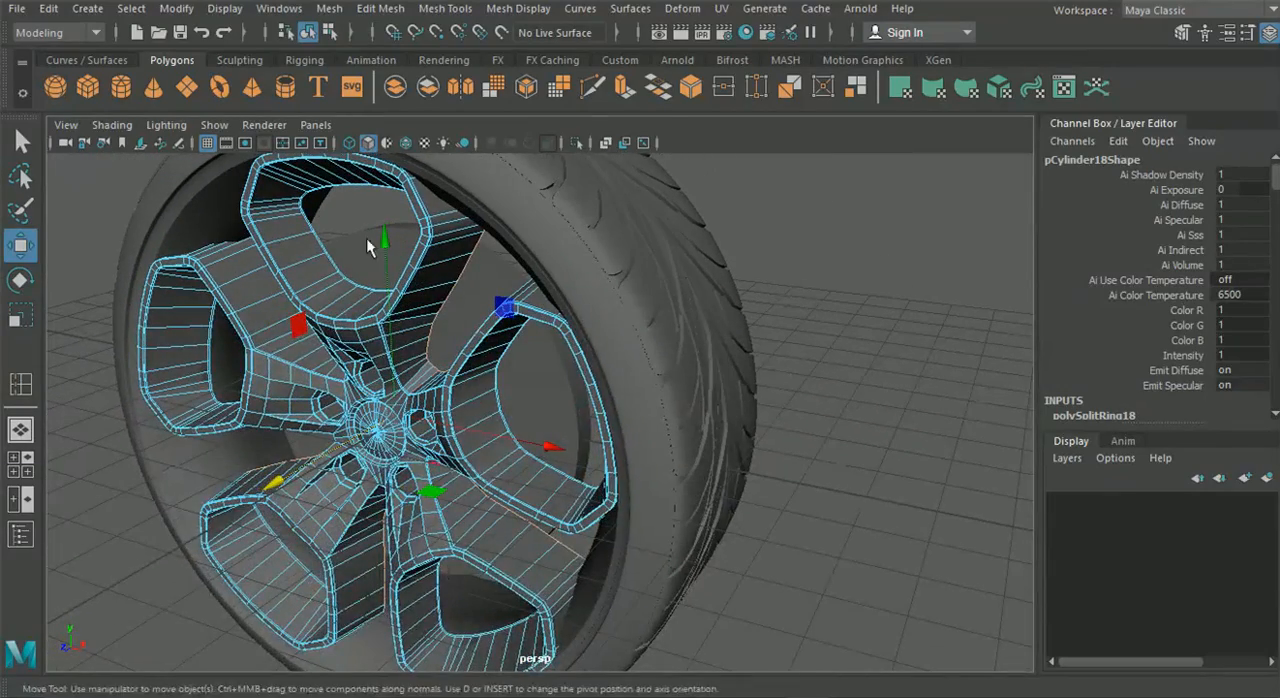
click(308, 36)
click(939, 335)
Open the Hypershade and create two Blinn materials
alt+drag(620, 395, 735, 414)
alt+drag(505, 337, 589, 245)
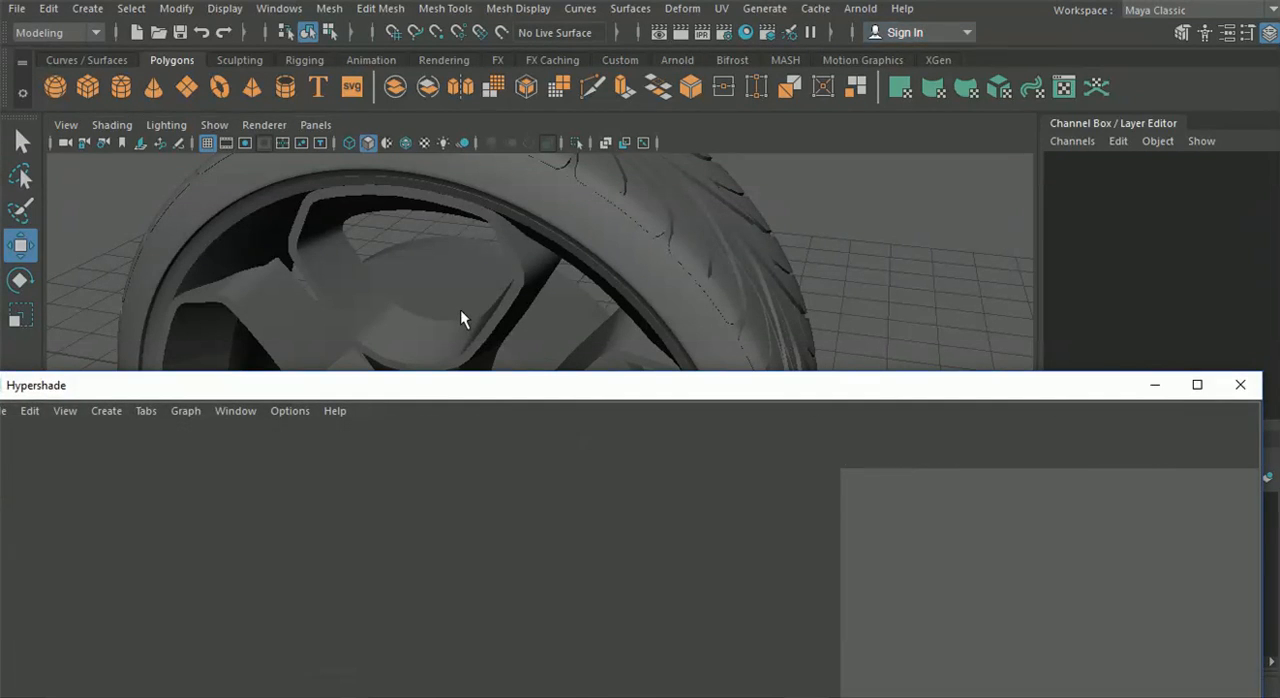
click(366, 333)
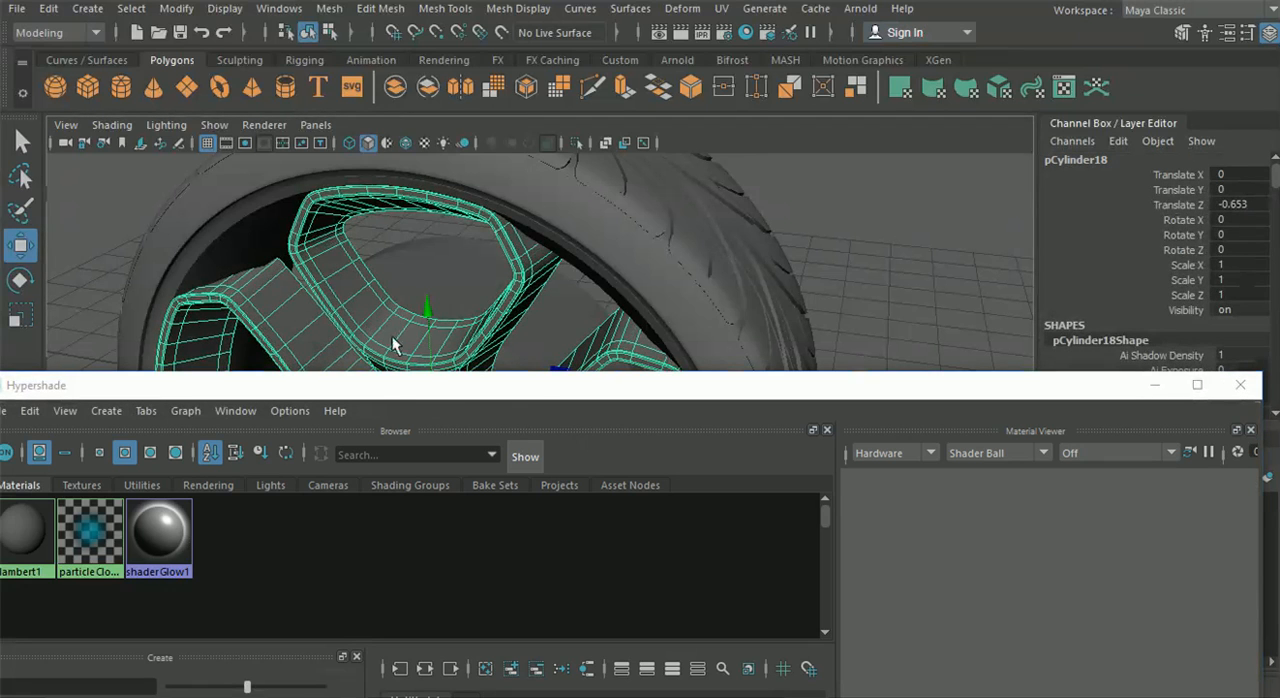
drag(379, 394, 522, 2)
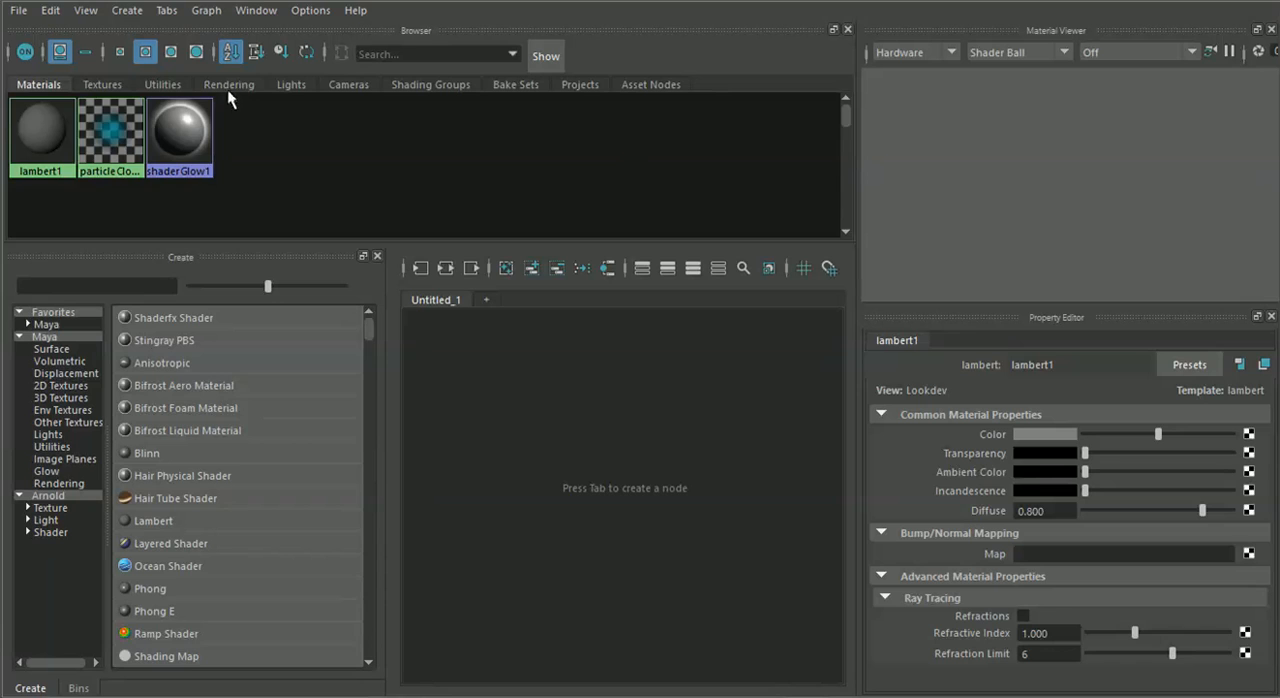
double_click(148, 453)
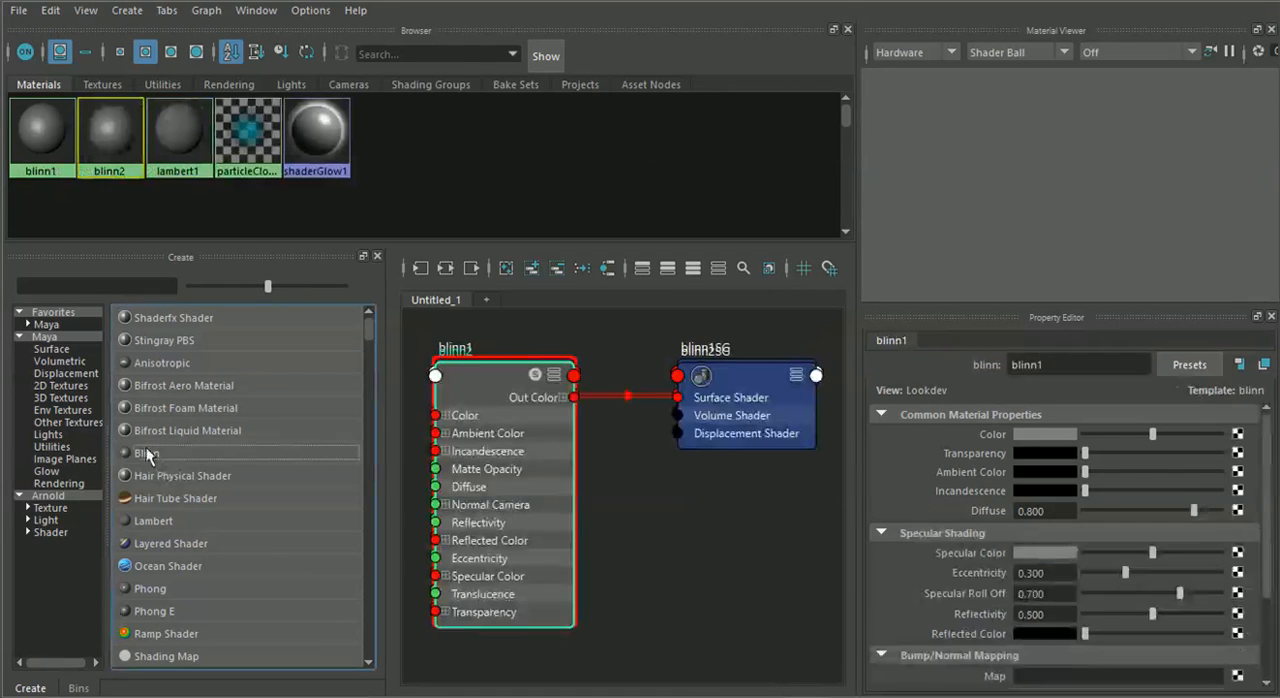
Darken the blinn1 material's Color to about 0.245 grey and lower its Specular Color to nearly black
click(40, 130)
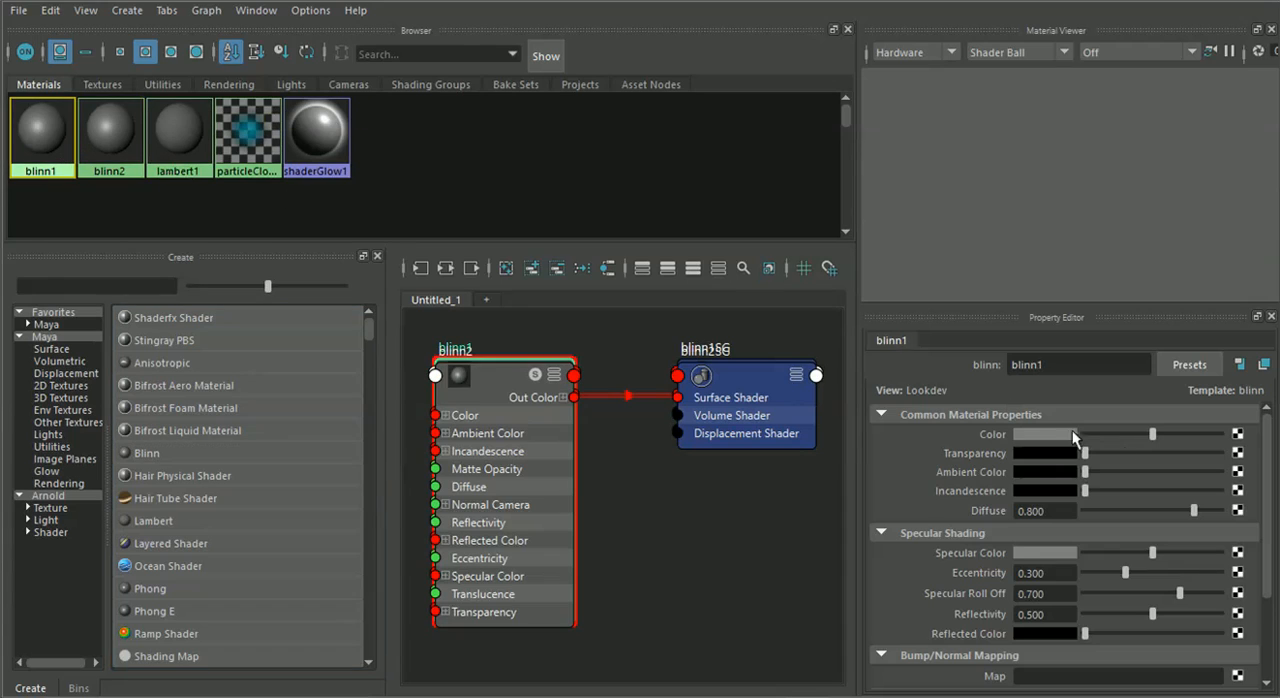
drag(1149, 443, 1122, 440)
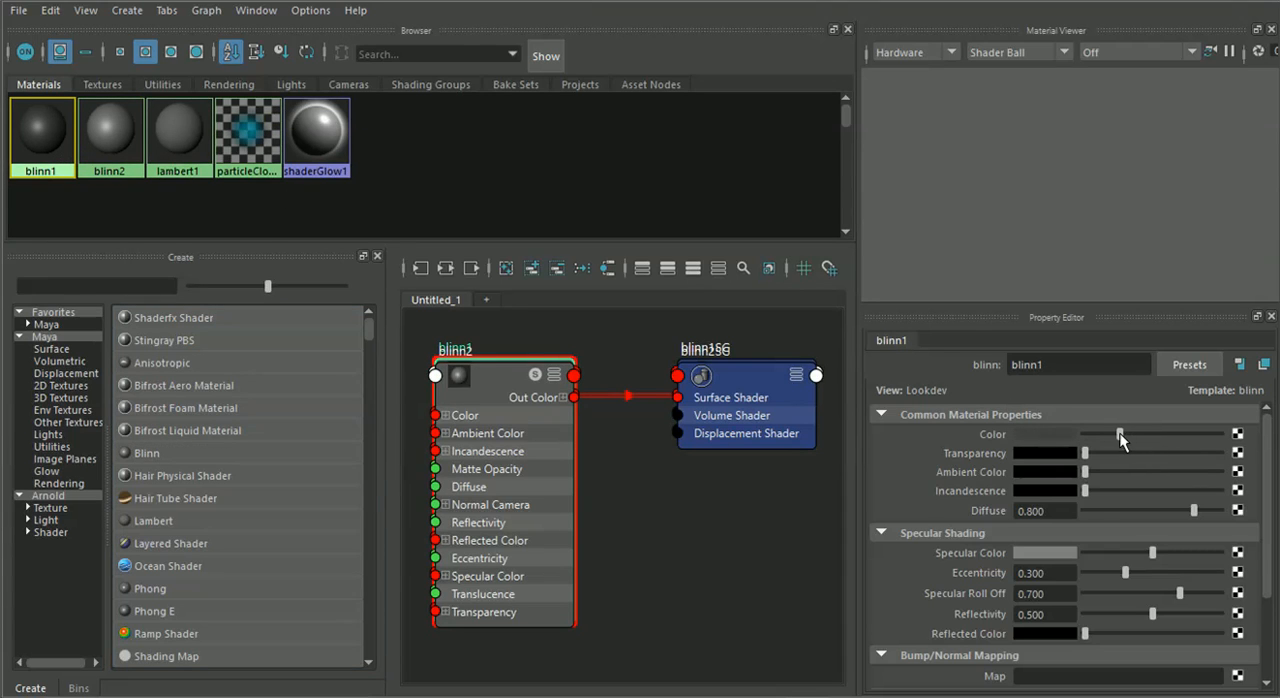
drag(1150, 552, 1096, 552)
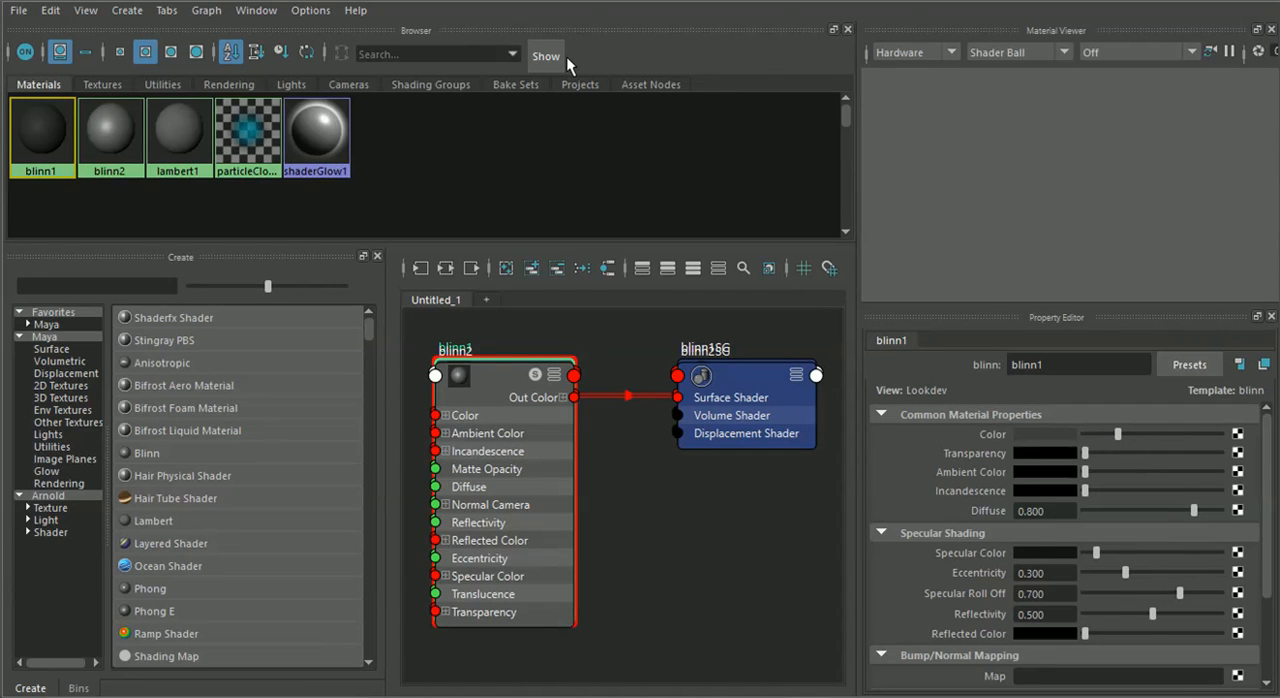
Assign the blinn1 material to the tyre
drag(515, 0, 1007, 345)
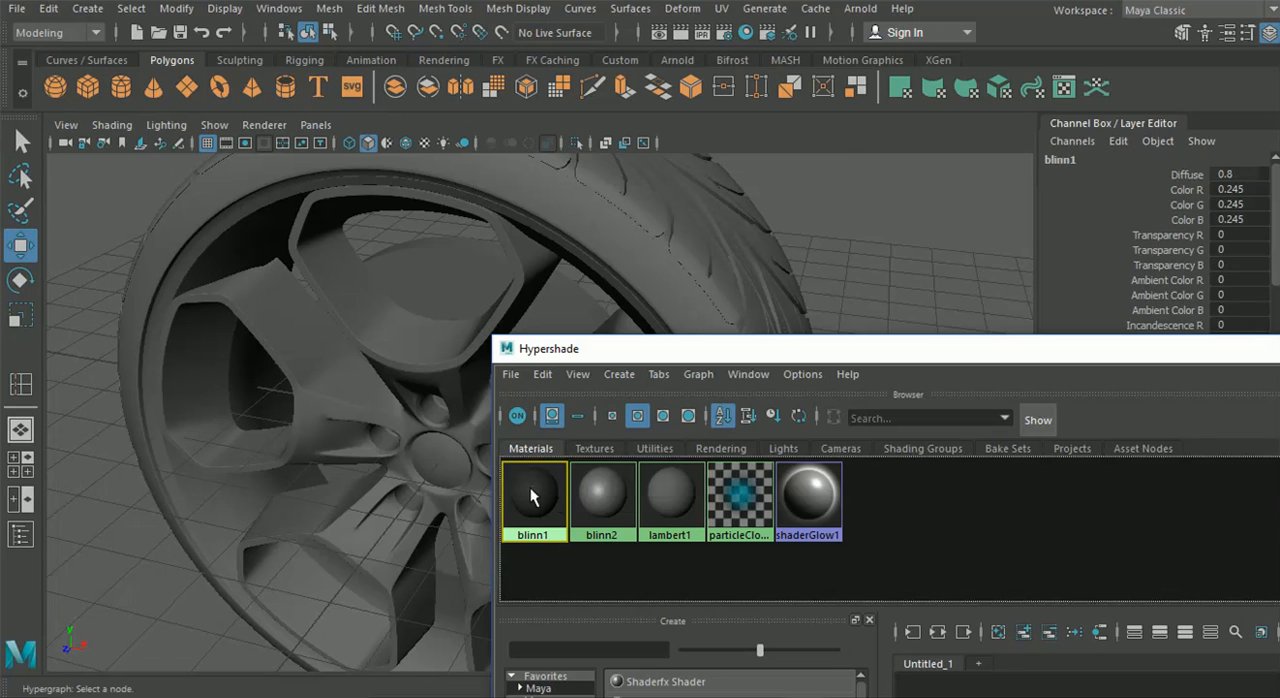
mouse_move(533, 482)
middle_down()
mouse_move(543, 374)
mouse_move(658, 243)
middle_up()
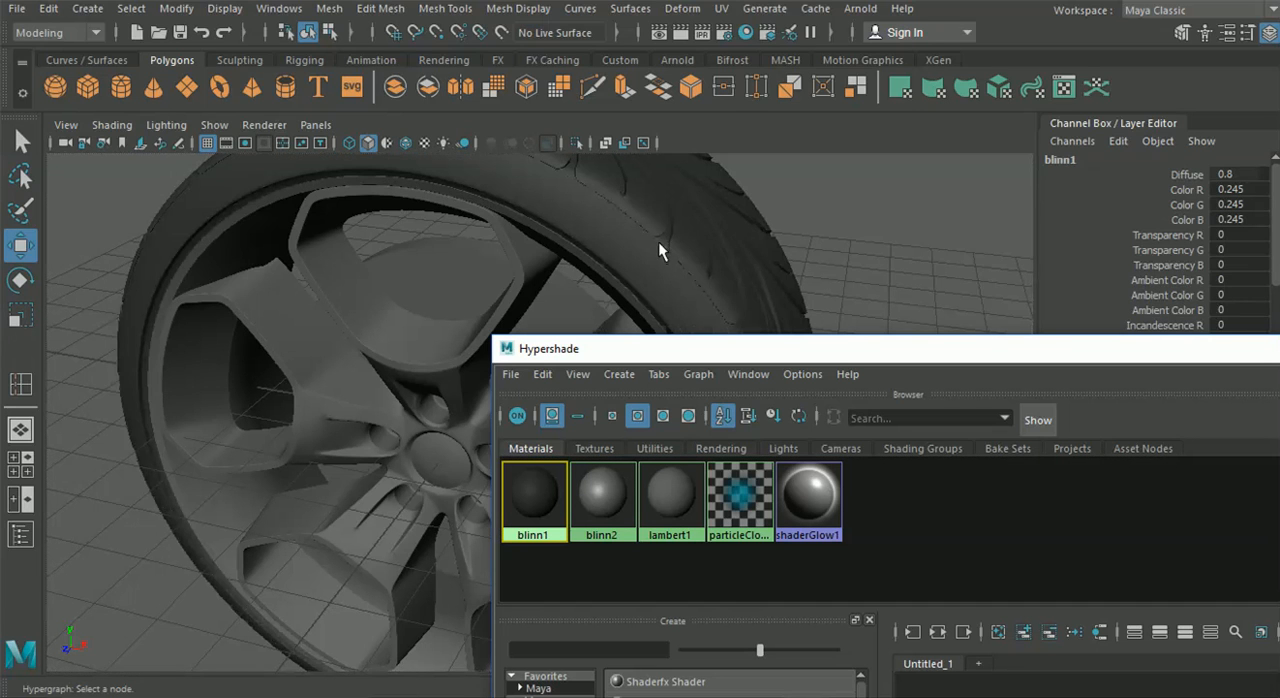
alt+drag(294, 370, 724, 258)
Darken the blinn2 material's Color to about 0.161 grey and raise its Specular Color slightly for a shinier finish
click(668, 497)
click(602, 492)
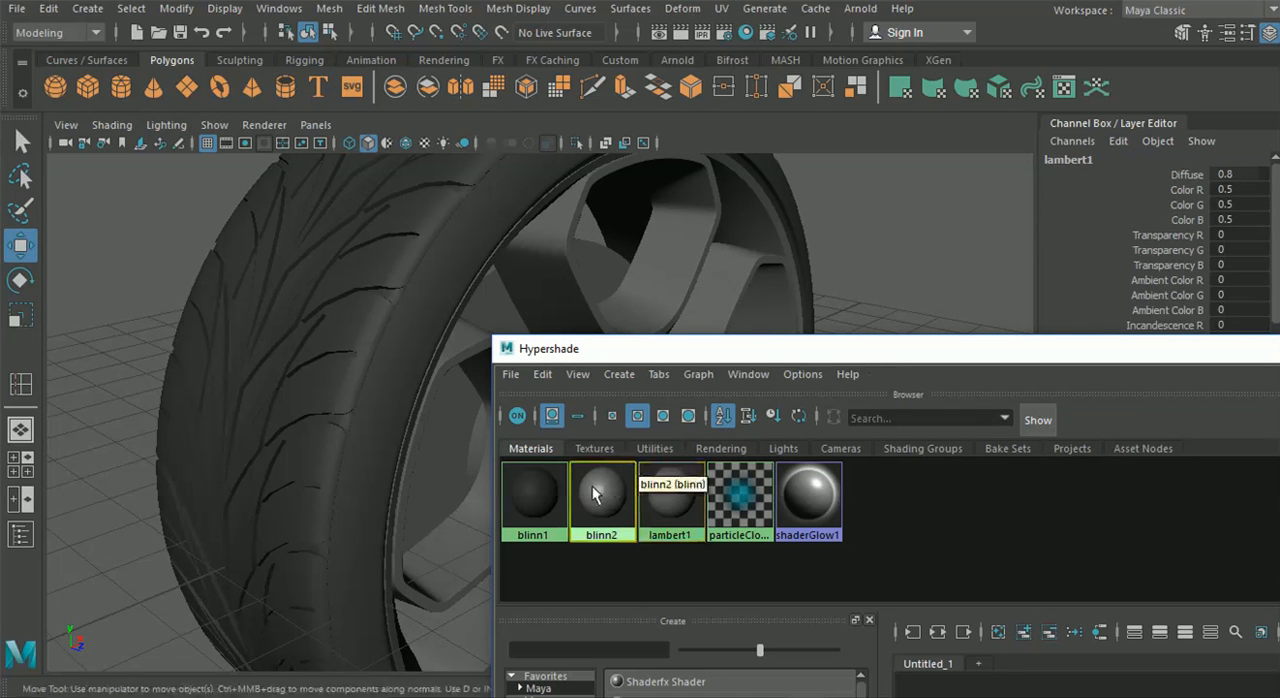
drag(811, 356, 394, 162)
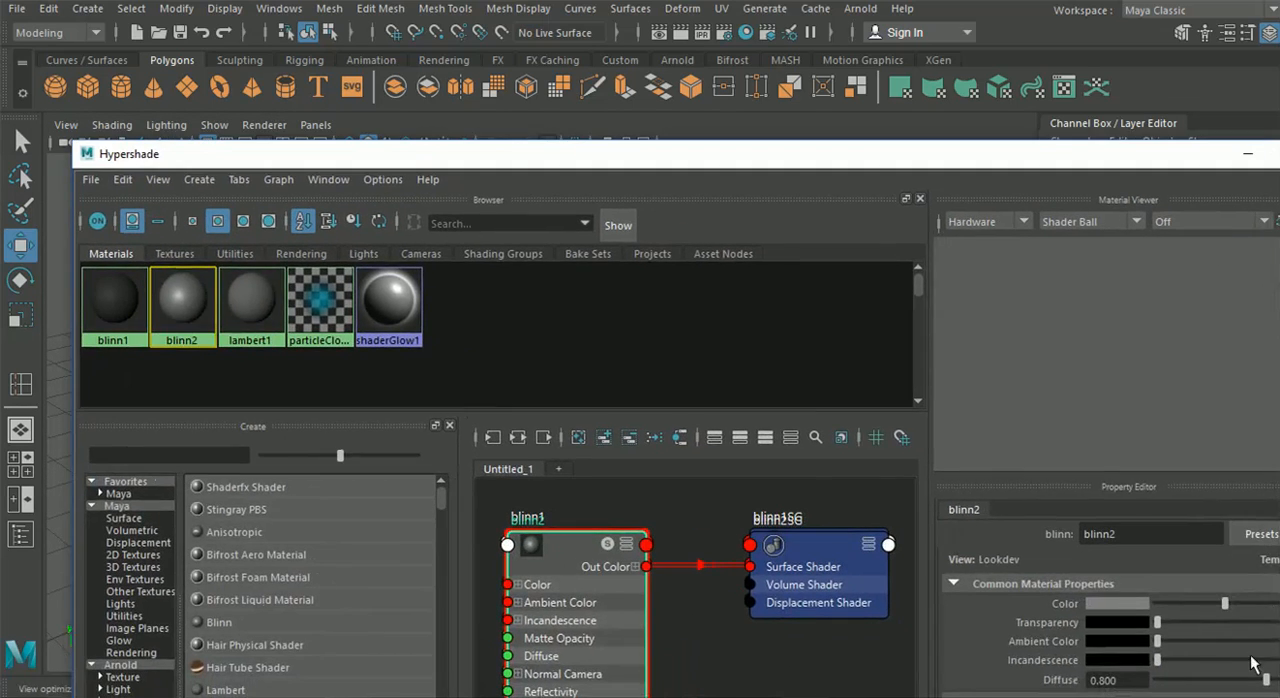
drag(1188, 604, 1178, 604)
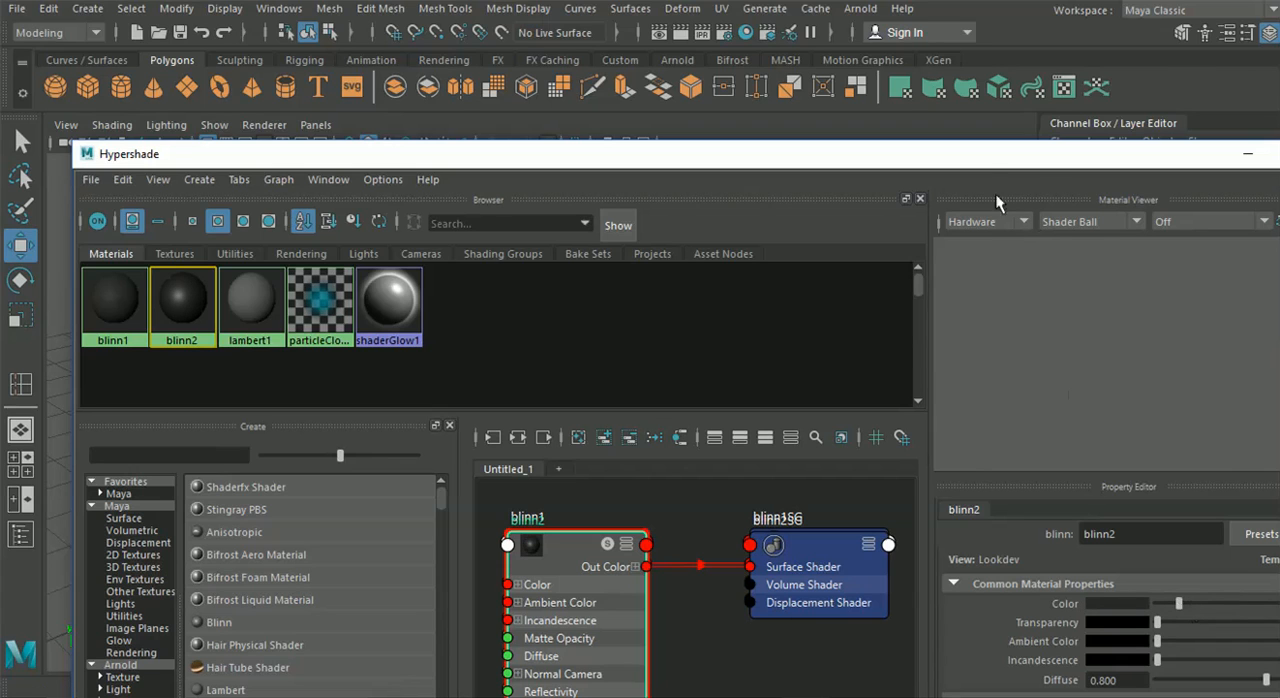
double_click(838, 155)
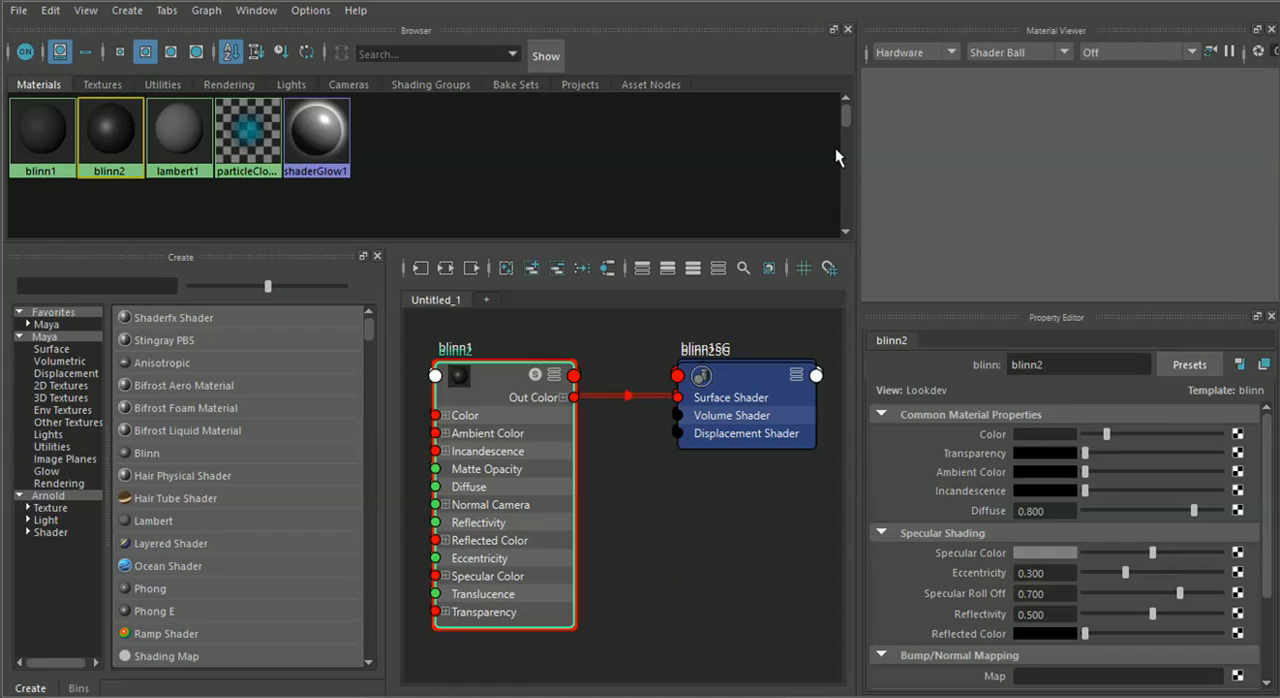
drag(1150, 552, 1172, 555)
Assign the blinn2 material to the wheel's spokes and rim
drag(447, 14, 1000, 350)
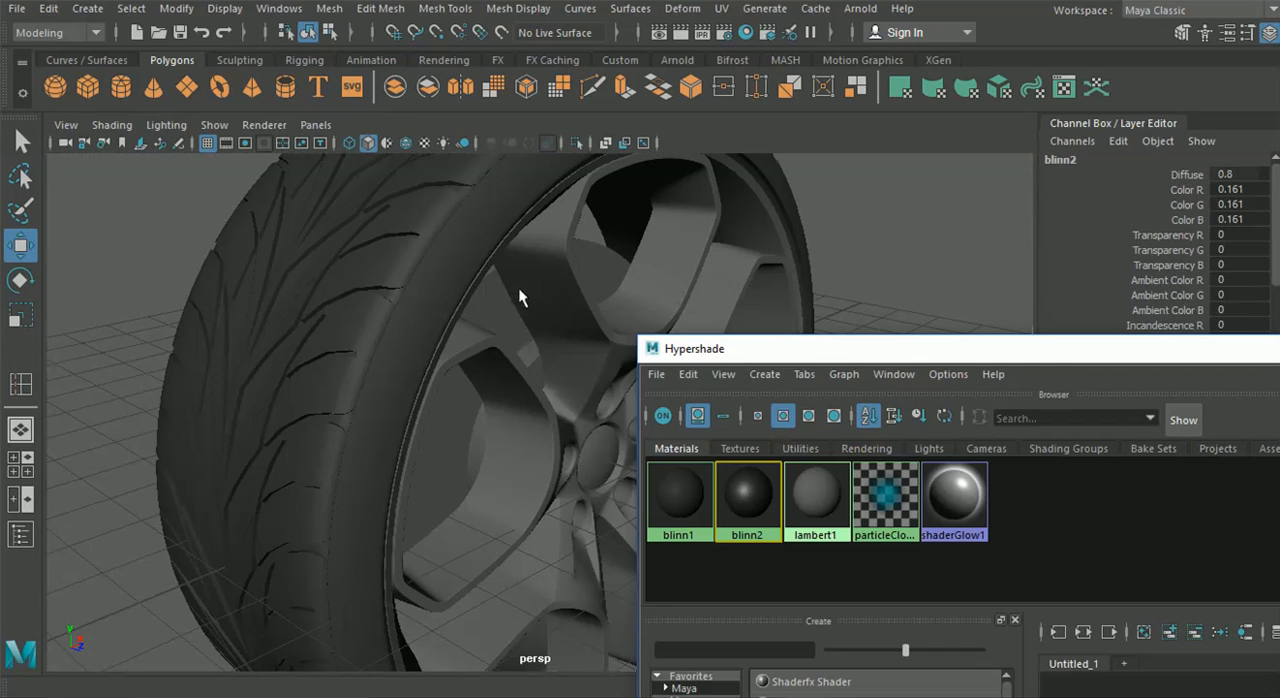
alt+drag(540, 320, 682, 418)
middle_drag(761, 482, 581, 372)
alt+drag(406, 316, 600, 430)
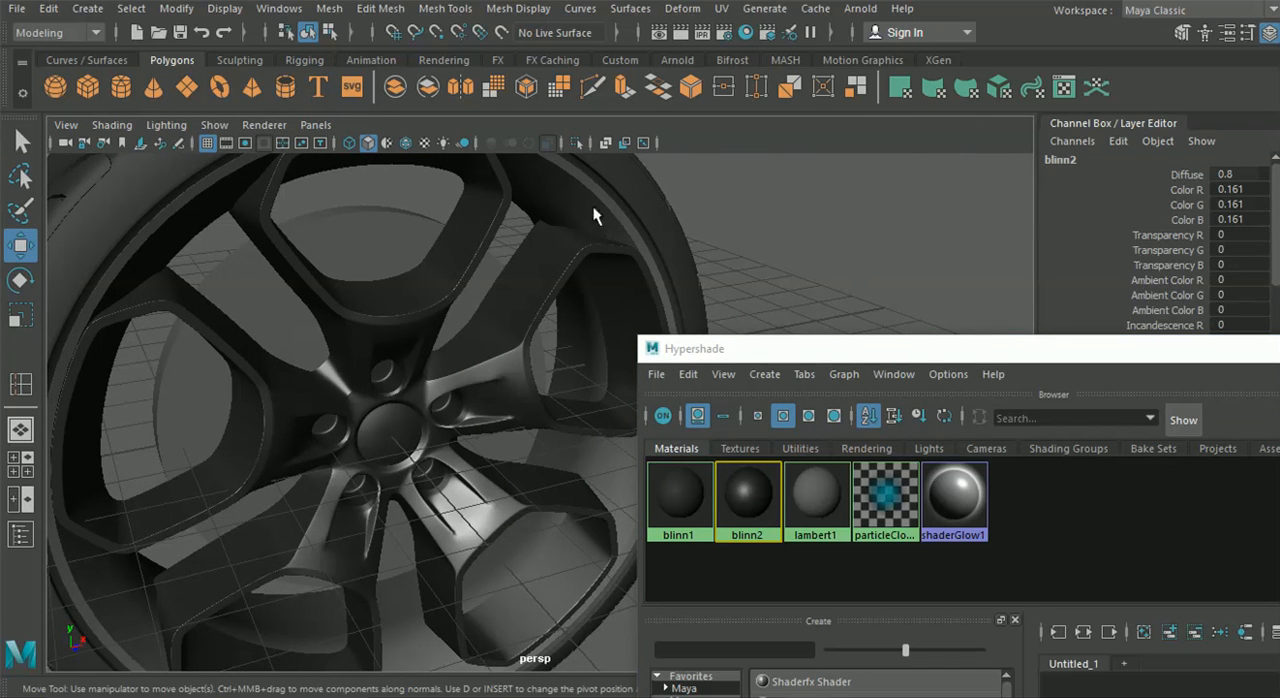
middle_drag(749, 505, 649, 255)
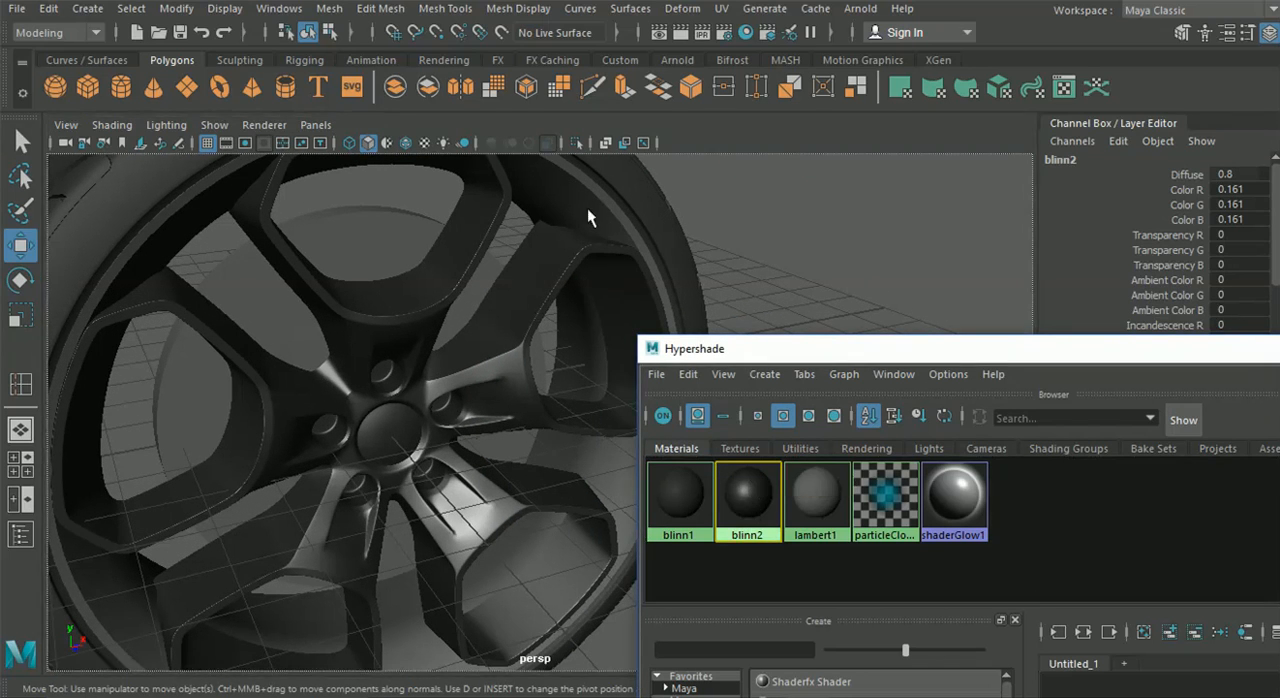
Create a new Lambert material in the Hypershade and set its Color to pure red
middle_drag(587, 208, 580, 217)
alt+drag(528, 327, 505, 313)
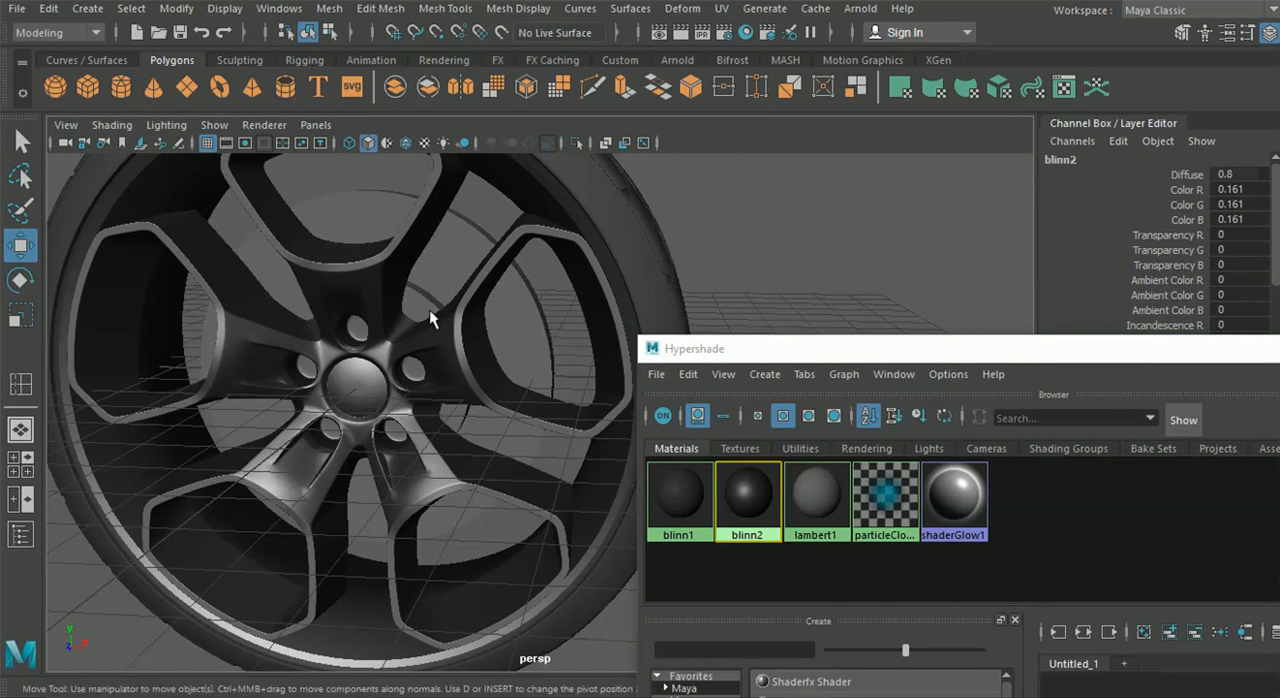
drag(785, 358, 305, 92)
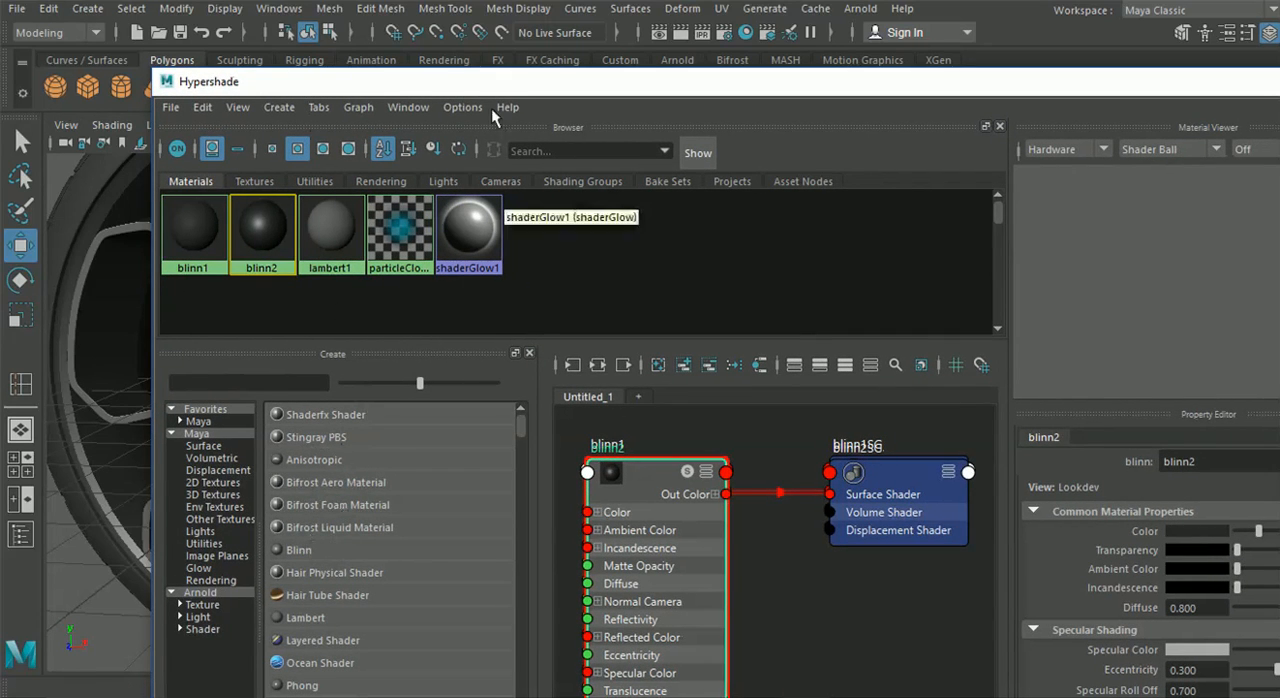
double_click(479, 84)
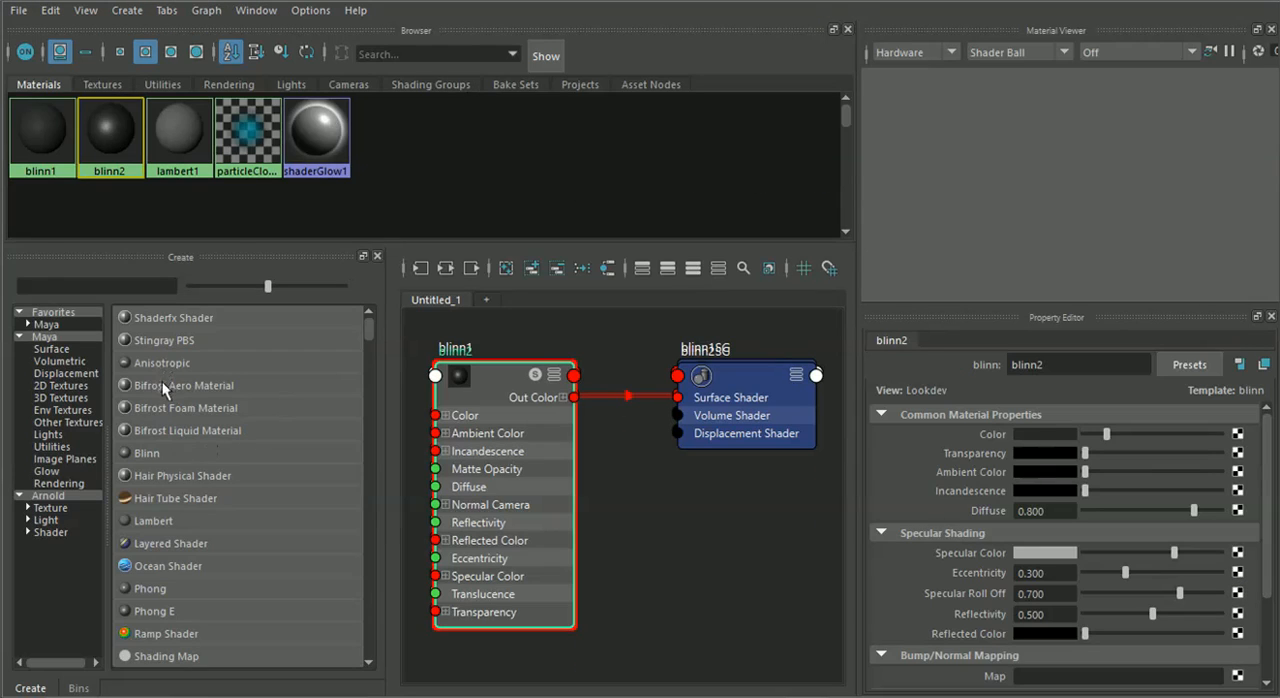
click(177, 517)
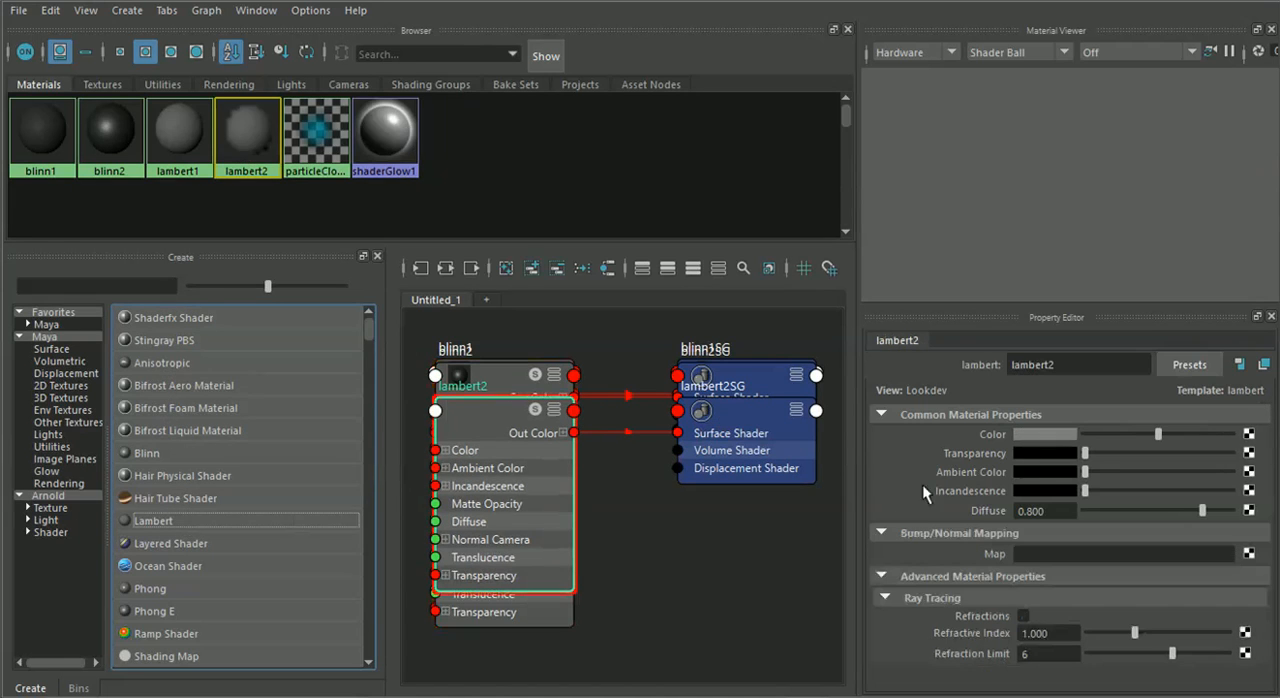
click(1061, 433)
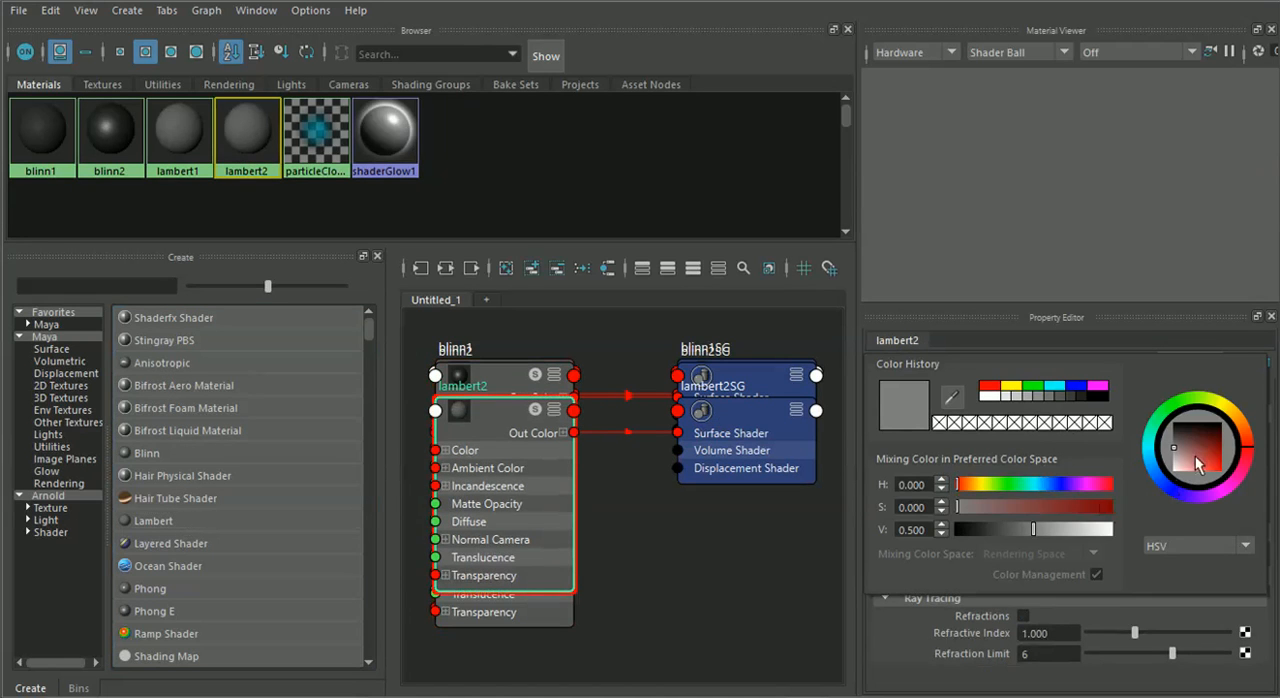
drag(1195, 455, 1250, 485)
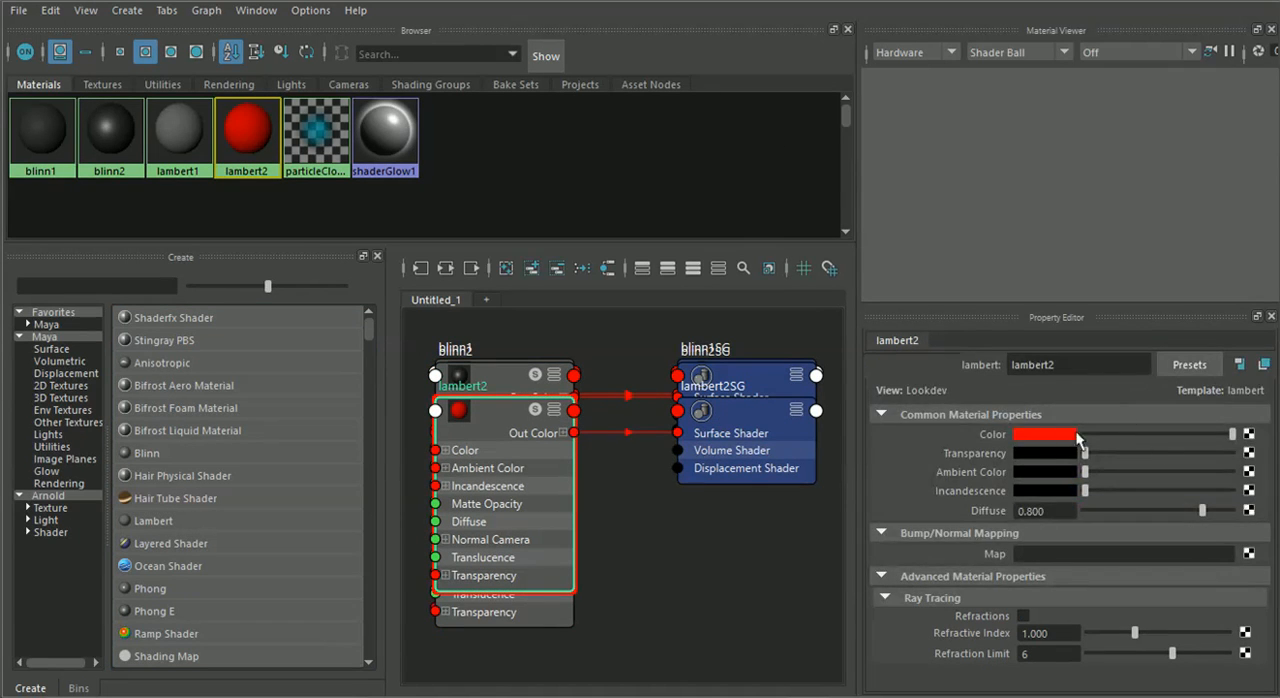
click(1060, 434)
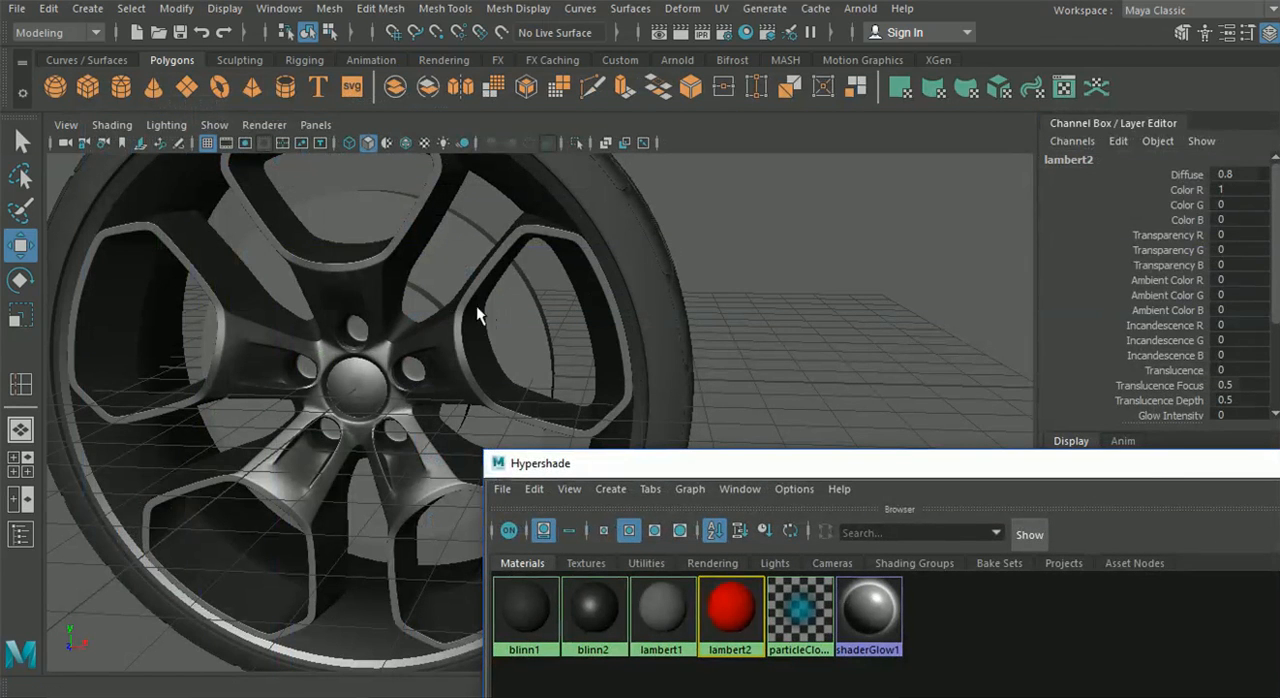
Assign the red Lambert material to the small inner disc behind the spokes and close the Hypershade
click(476, 315)
right_drag(730, 612, 724, 357)
click(685, 352)
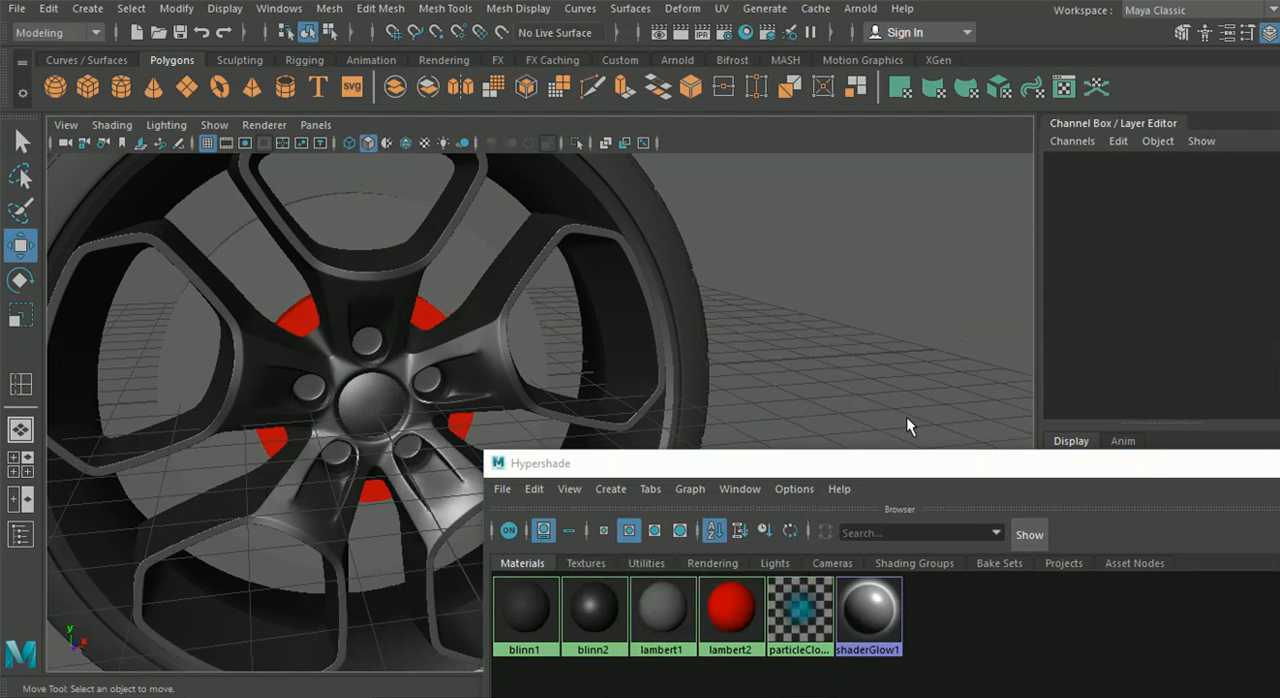
drag(1080, 464, 288, 455)
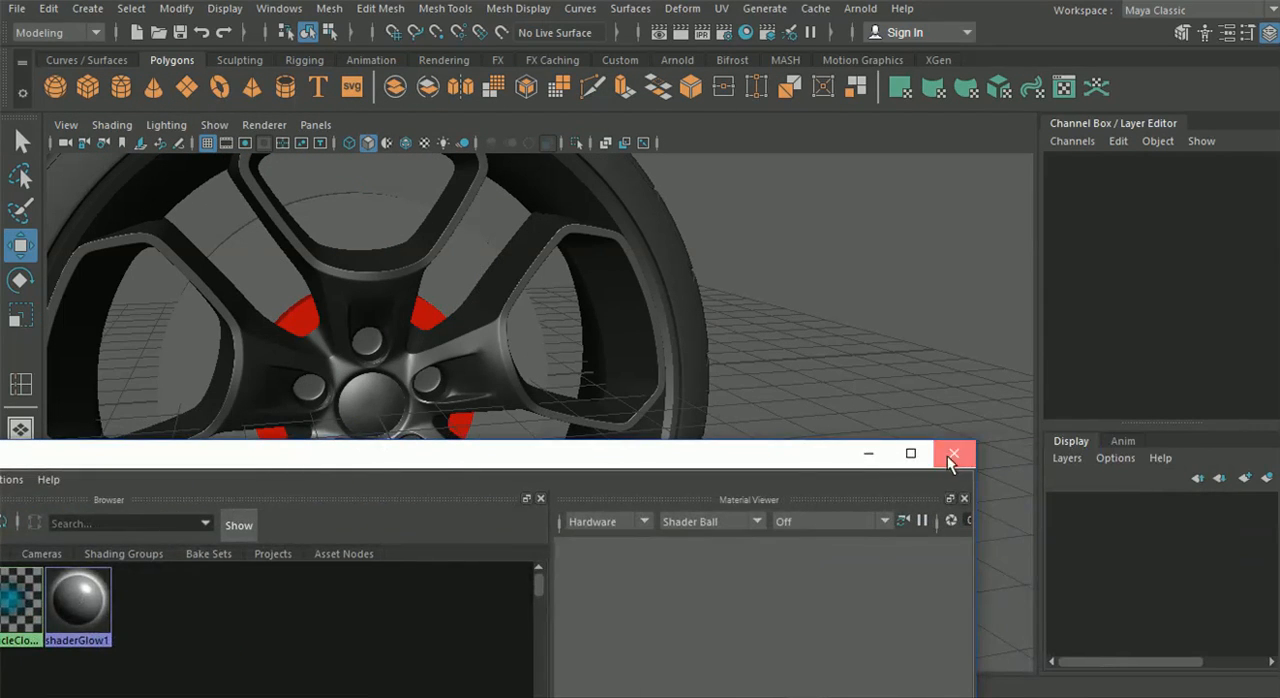
click(951, 456)
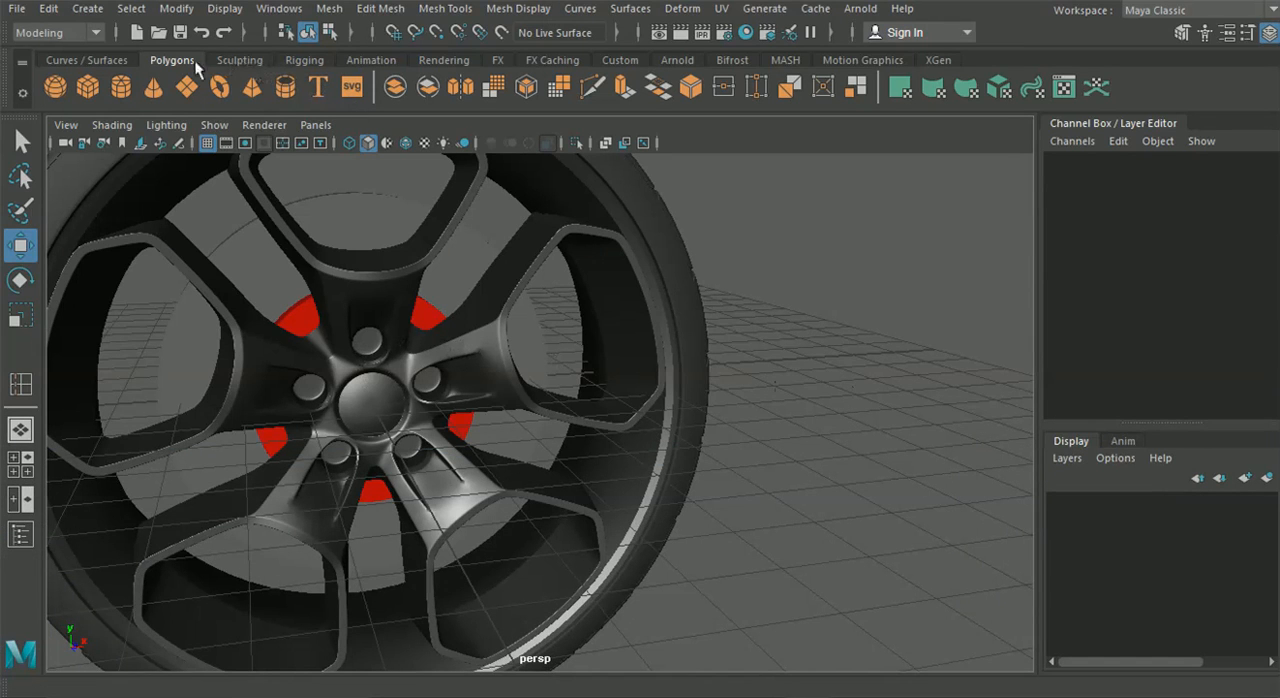
Create a polygon cylinder at the origin with Subdivisions Axis set to 6 for a hexagonal lug bolt
click(115, 88)
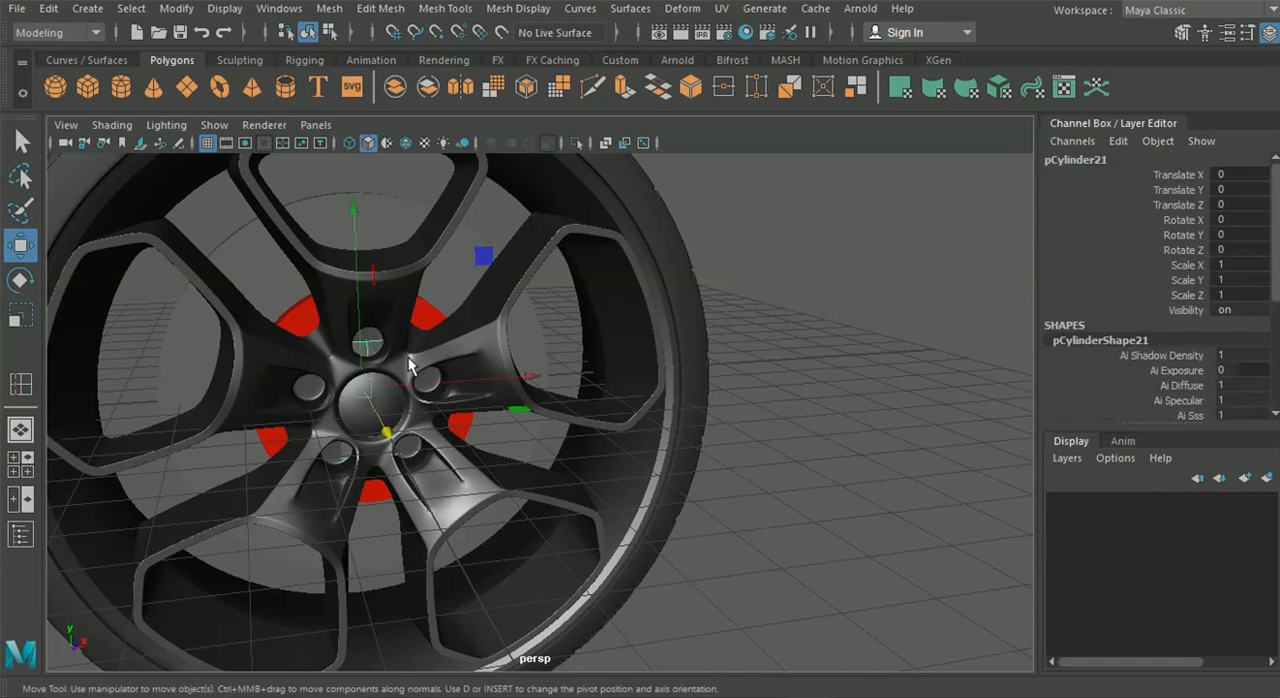
scroll(1200, 317, down, 4)
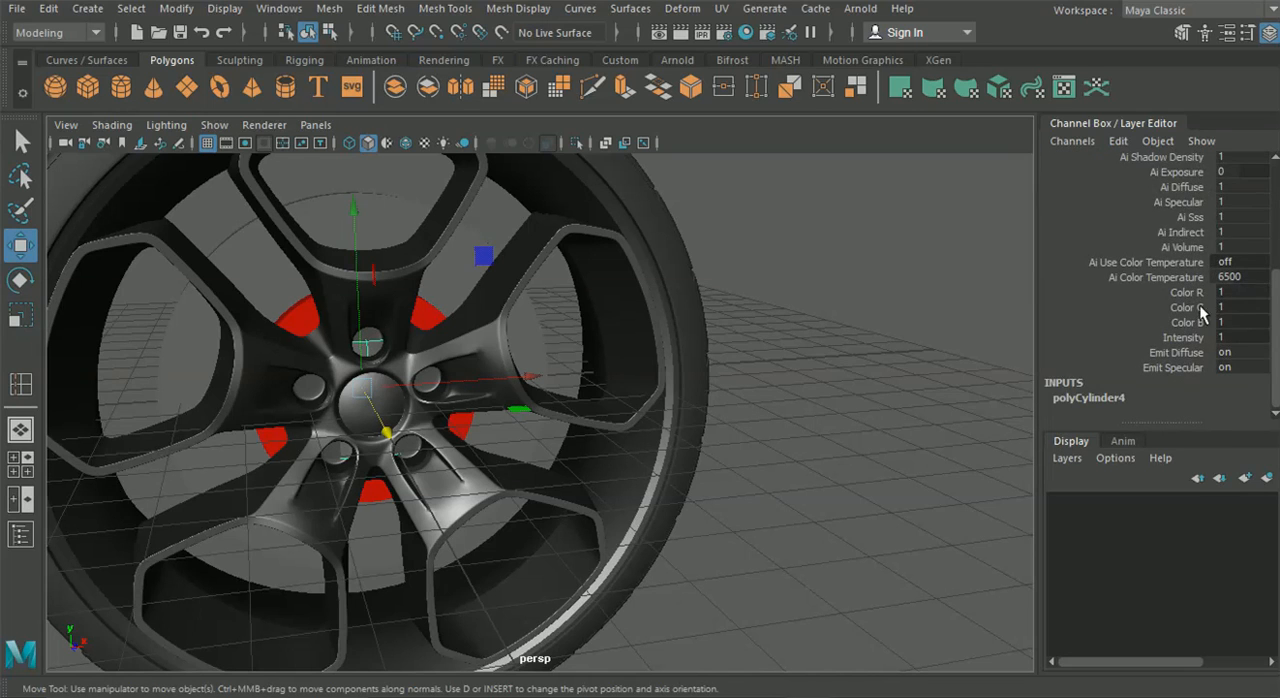
scroll(1232, 342, up, 4)
scroll(1203, 328, down, 4)
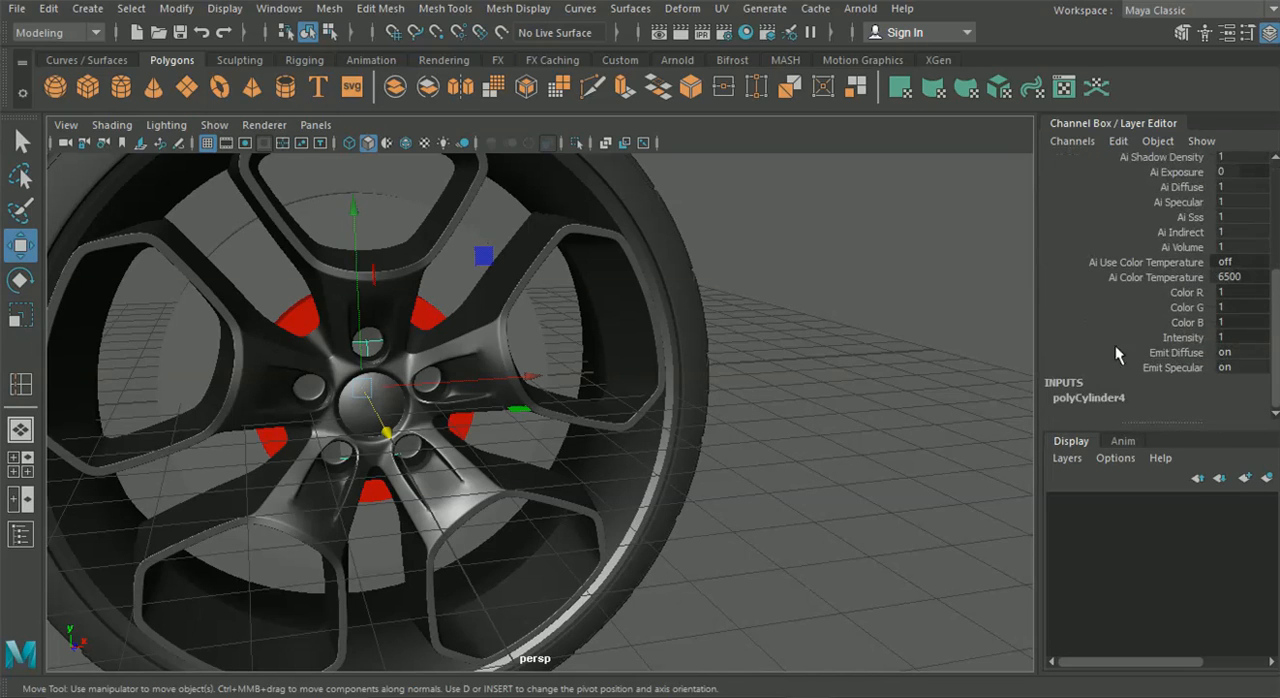
click(1088, 398)
scroll(1110, 395, down, 2)
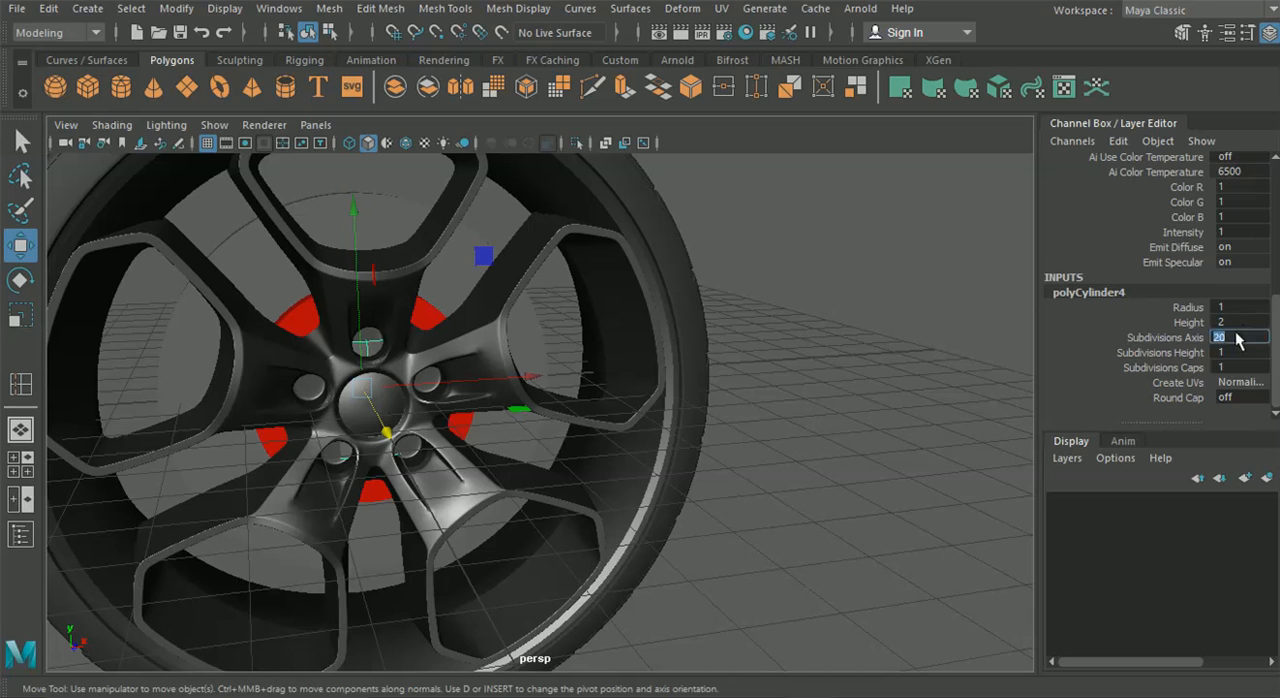
Rotate the hexagonal cylinder to 90 degrees in X so that its axis faces the front of the wheel
key(e)
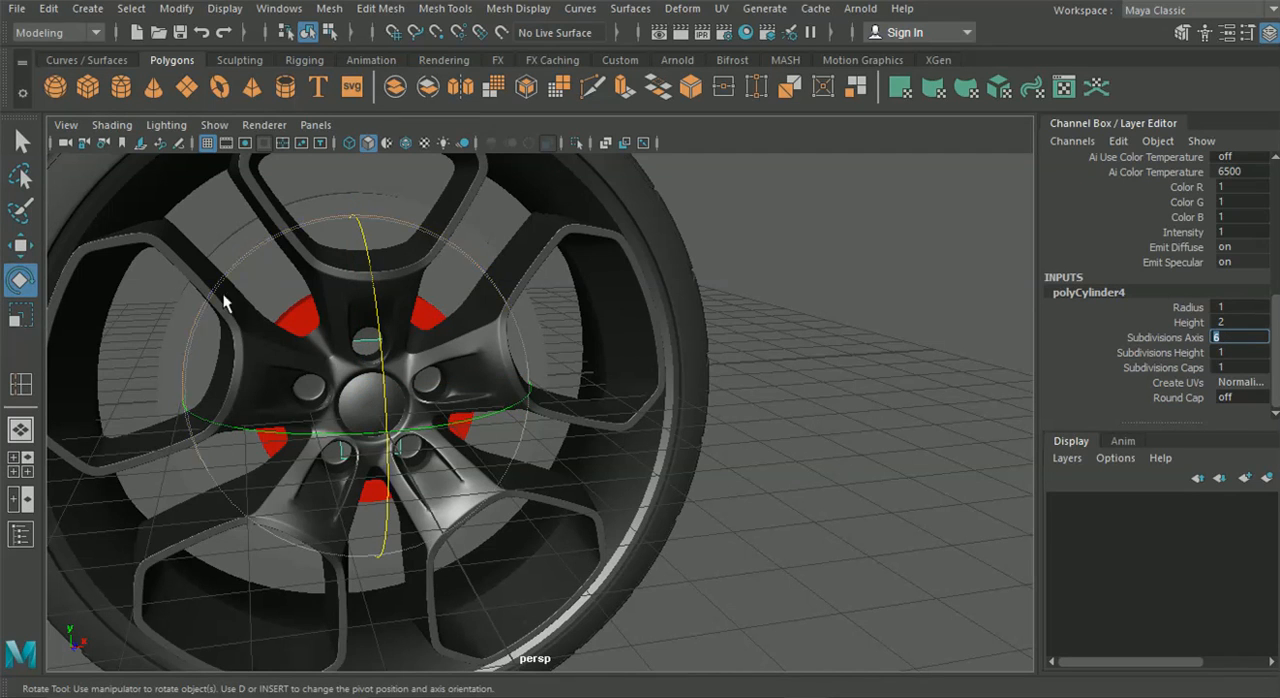
drag(373, 254, 369, 322)
scroll(1257, 334, up, 6)
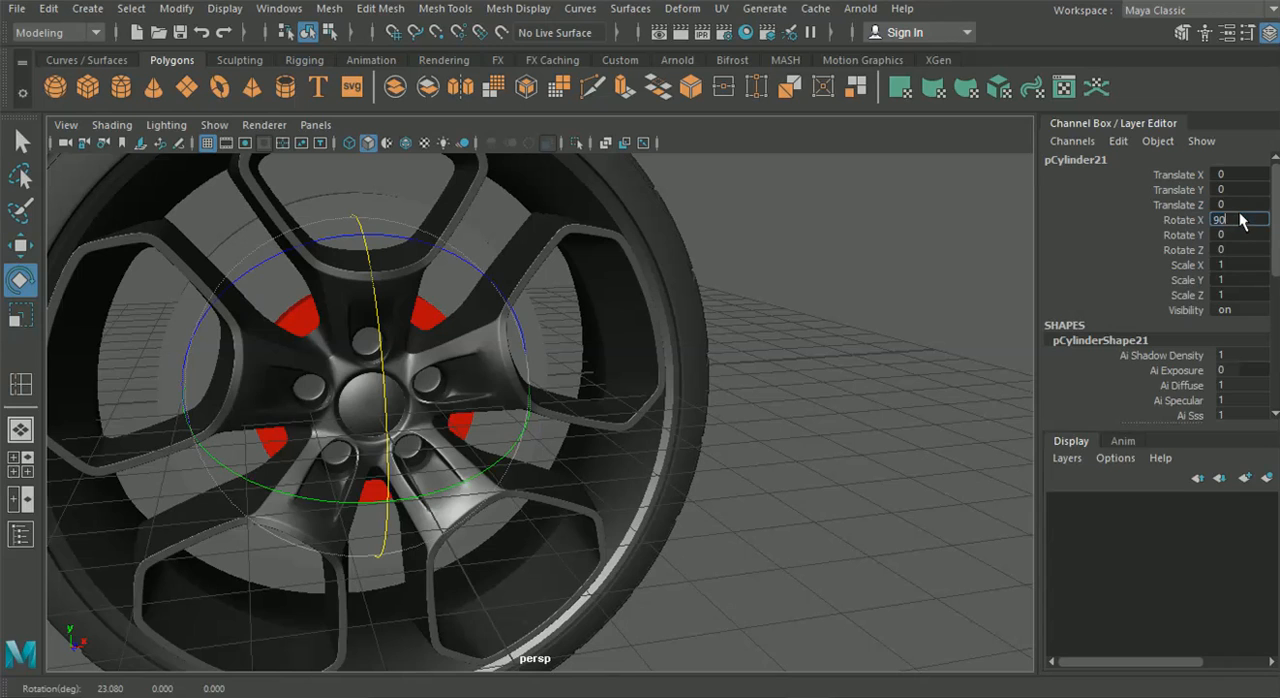
In the front view, move the hexagonal cylinder up and snap it to the centre of the top lug hole, at Translate Y 1.02
click(22, 245)
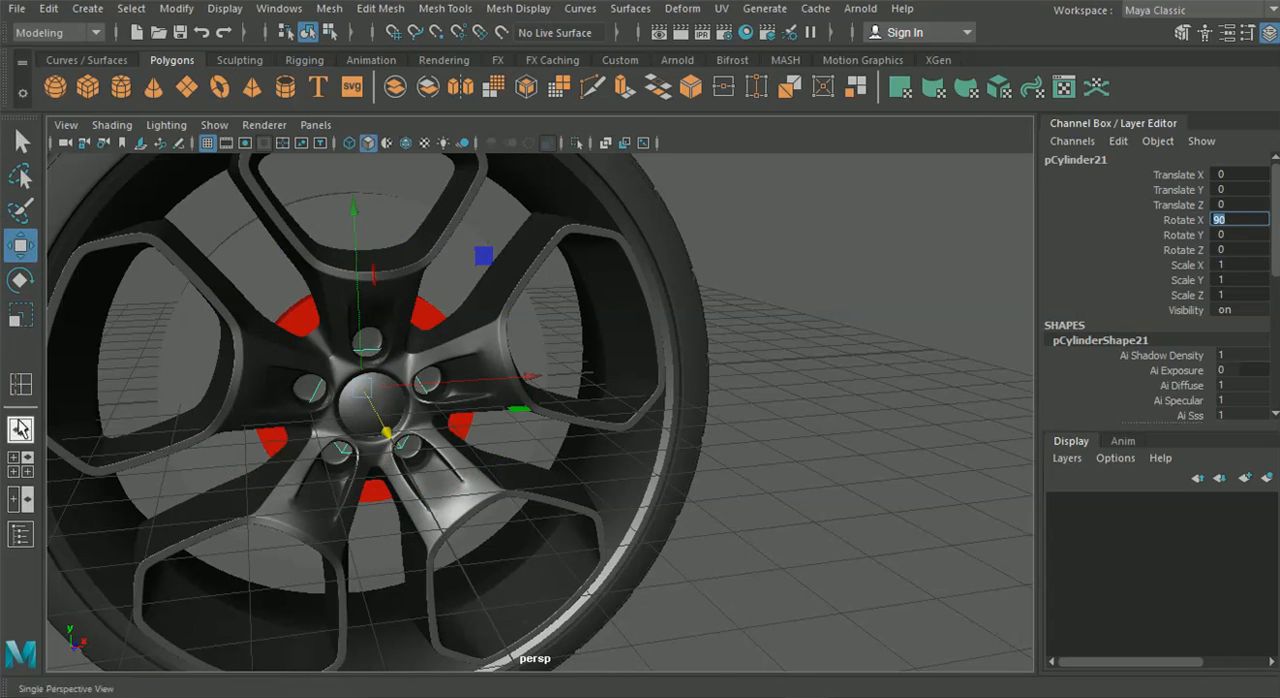
click(14, 464)
key(space)
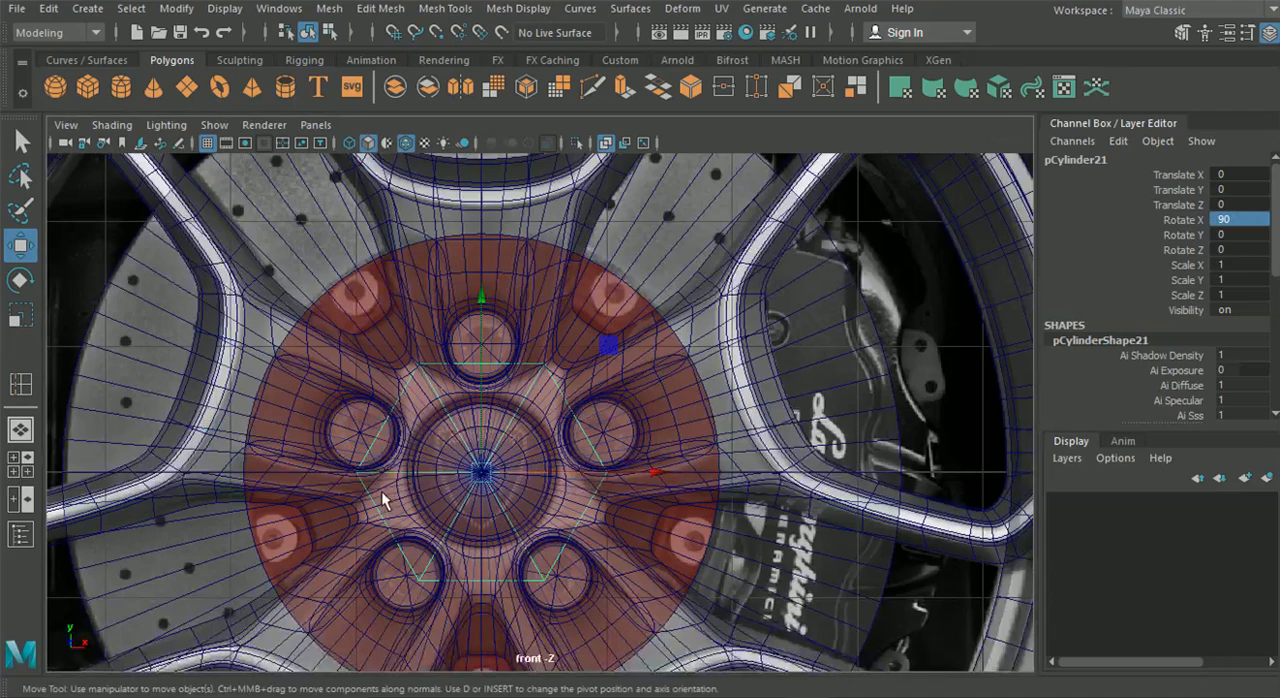
drag(490, 462, 486, 337)
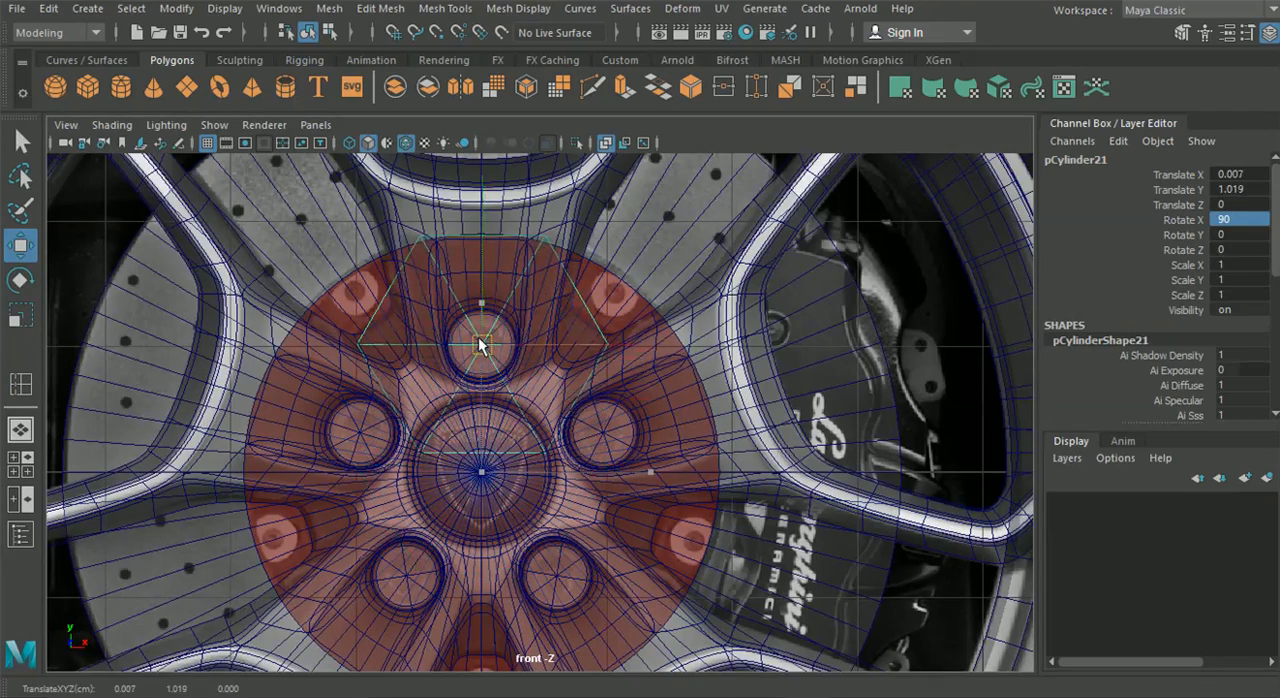
scroll(473, 341, up, 1)
scroll(473, 341, up, 1)
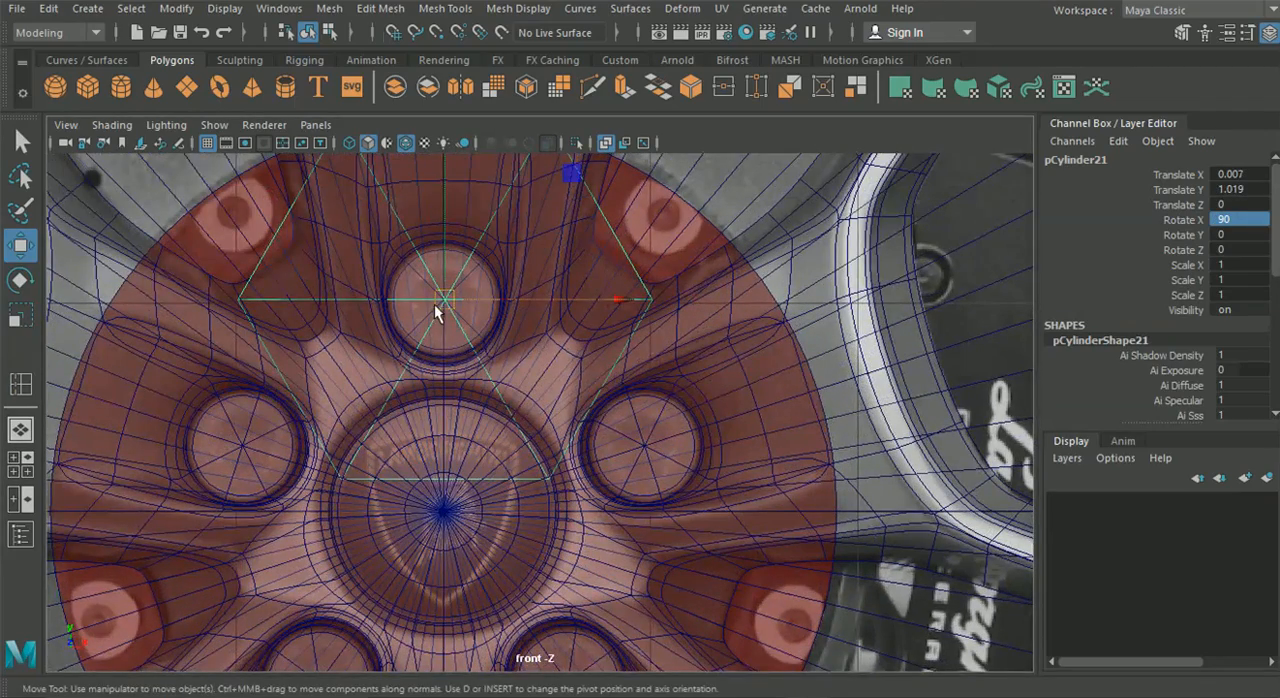
drag(447, 300, 440, 304)
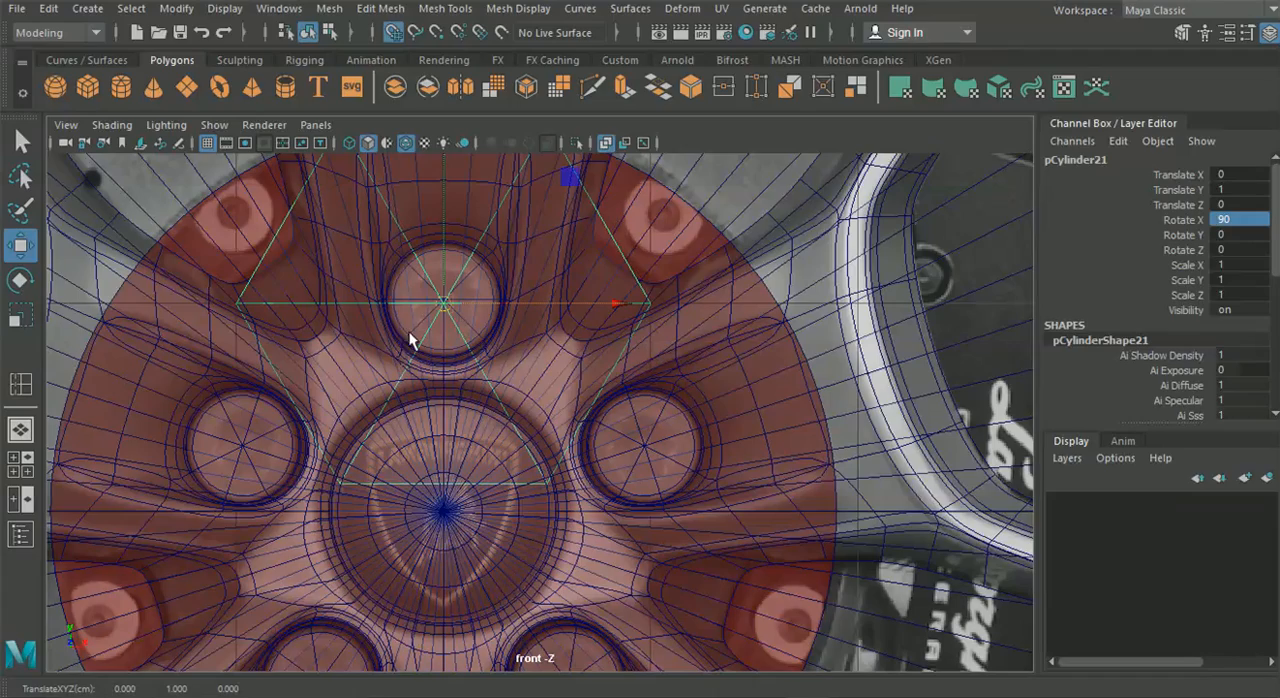
alt+middle_drag(380, 308, 472, 401)
scroll(472, 400, up, 7)
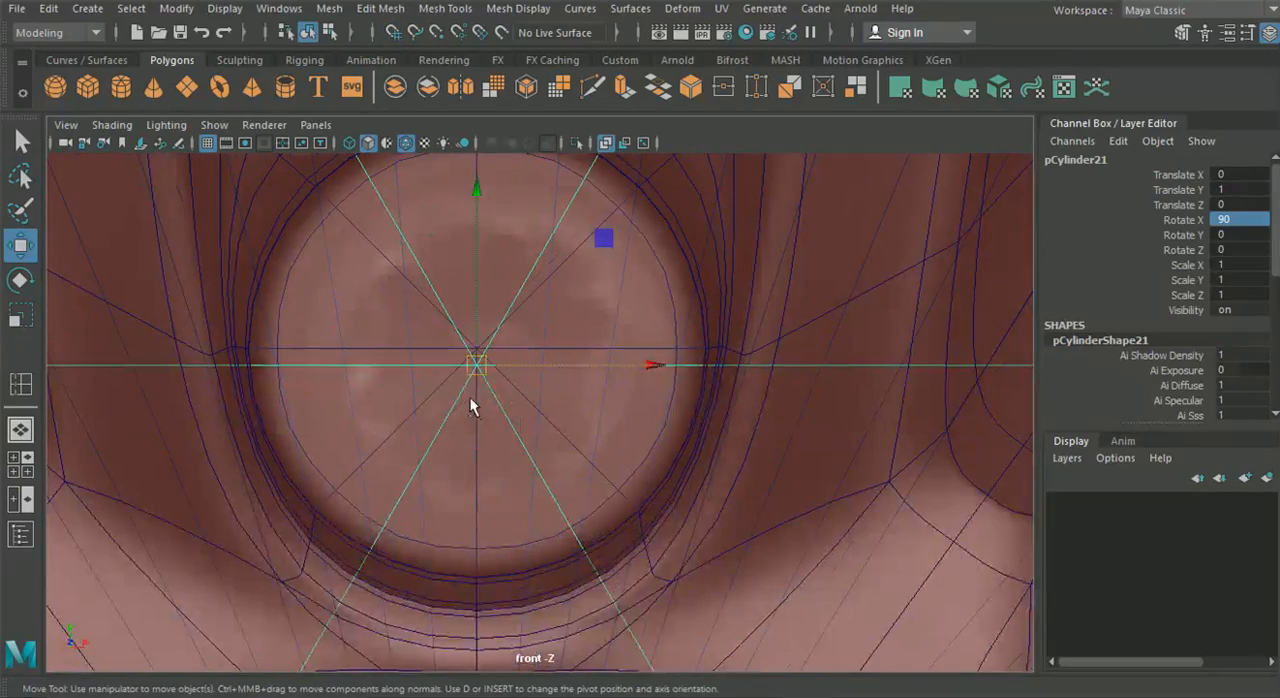
drag(478, 366, 477, 350)
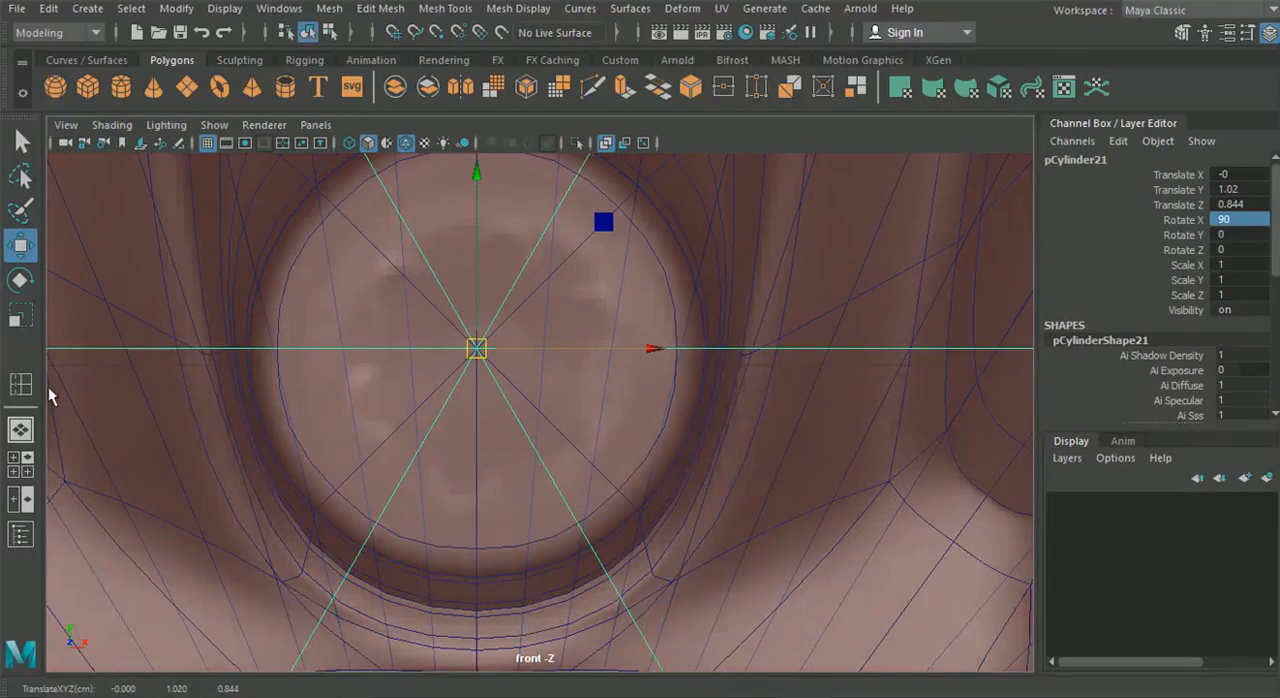
Scale the hexagonal cylinder down uniformly to 0.214 so that it fits the lug hole
click(25, 428)
alt+drag(300, 423, 424, 433)
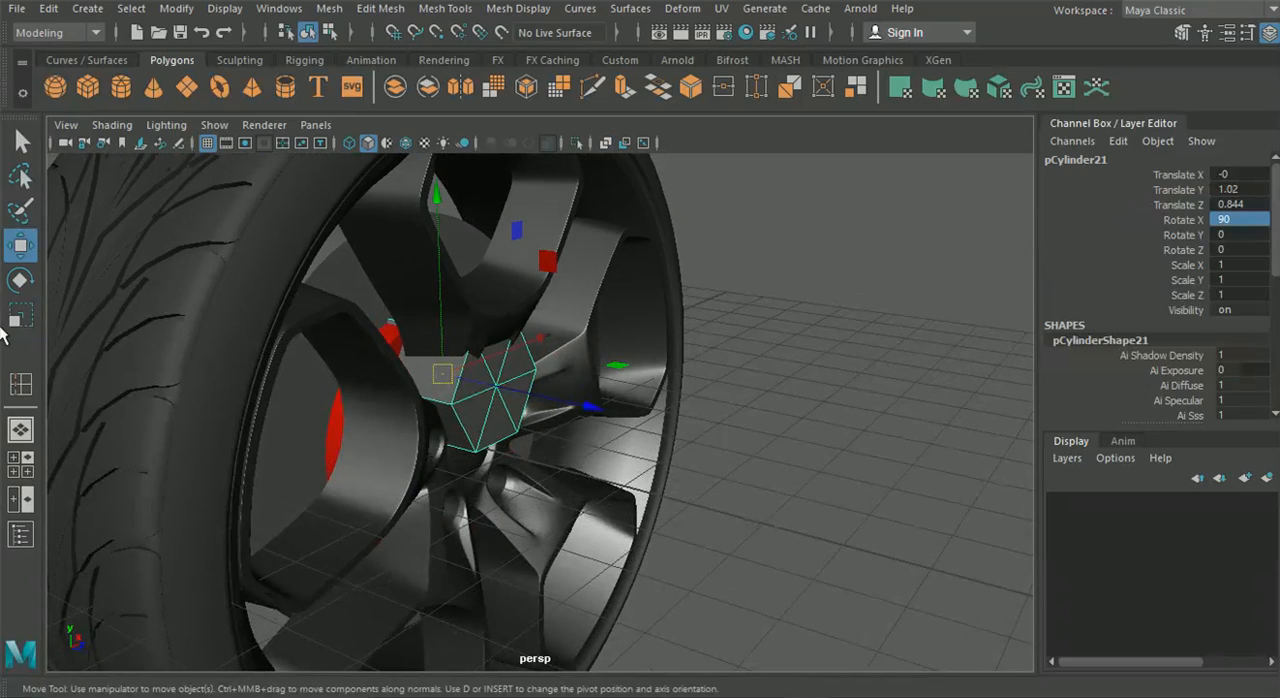
click(20, 318)
drag(445, 382, 462, 476)
scroll(464, 476, up, 10)
alt+middle_drag(476, 475, 403, 389)
drag(391, 405, 245, 338)
middle_drag(411, 355, 277, 337)
drag(391, 357, 321, 349)
drag(391, 382, 398, 460)
drag(403, 540, 404, 541)
drag(390, 405, 626, 535)
scroll(400, 530, down, 6)
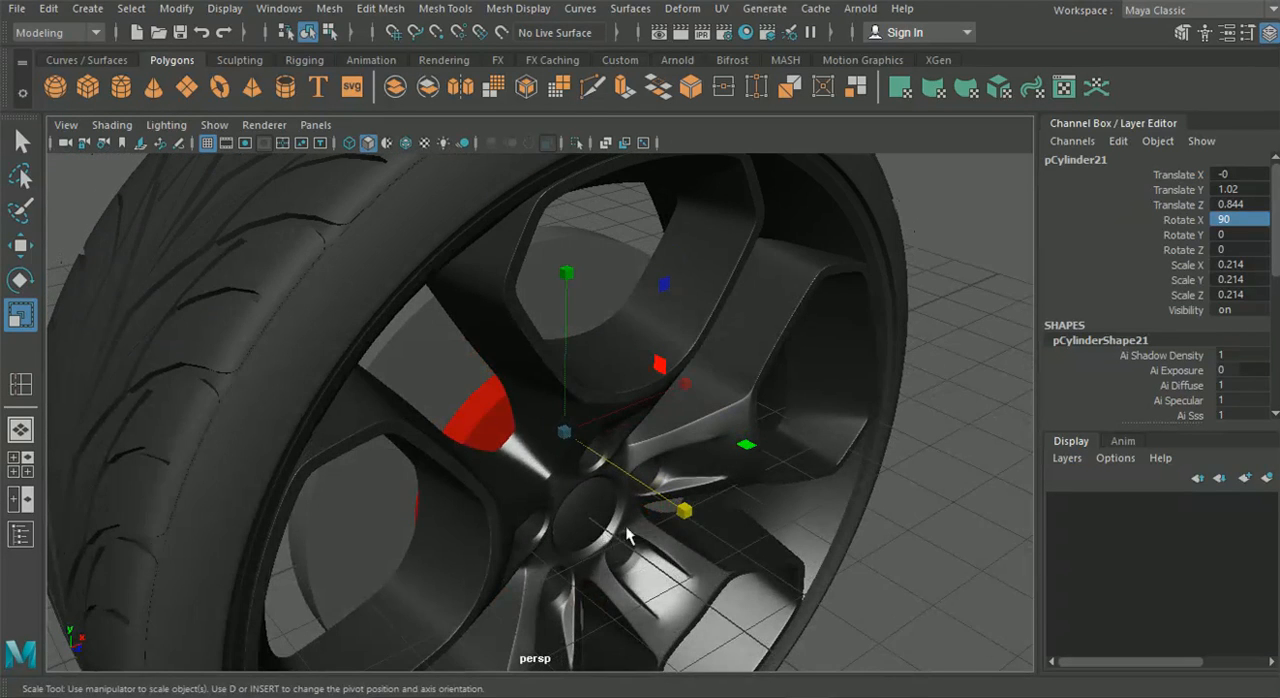
click(681, 512)
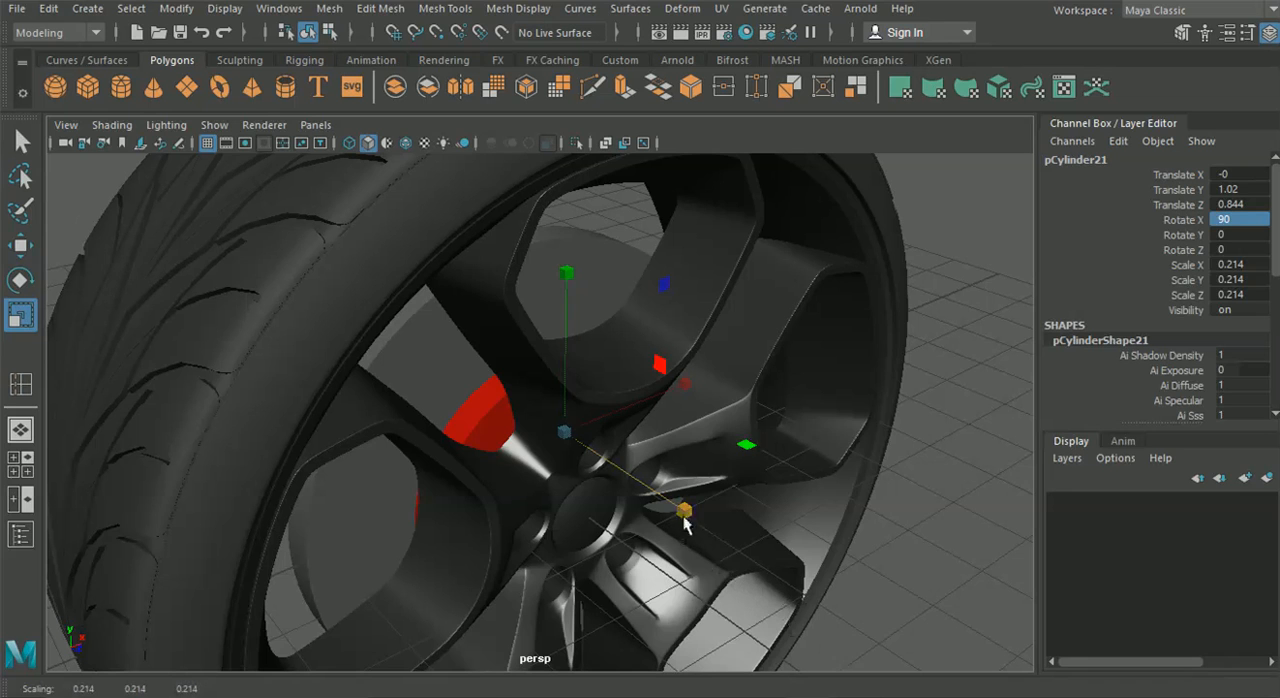
alt+drag(881, 662, 450, 480)
Pull the hexagonal cylinder out in front of the wheel along Z and stretch it along its axis
click(22, 245)
alt+drag(403, 394, 174, 443)
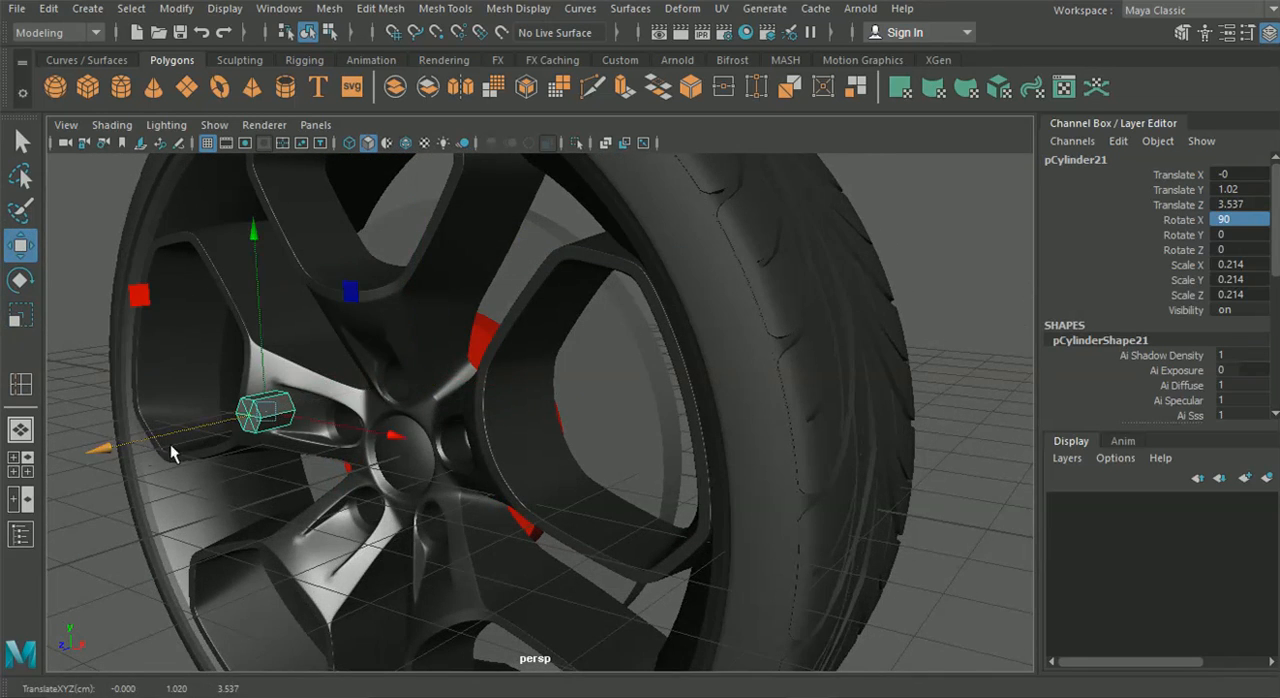
alt+middle_drag(172, 446, 424, 436)
click(20, 316)
drag(456, 429, 238, 486)
click(22, 245)
drag(456, 432, 325, 402)
scroll(638, 420, up, 4)
right_drag(345, 388, 332, 87)
alt+drag(405, 312, 308, 320)
Select all edges of the hexagonal cylinder except those radiating from the centres of its end caps
drag(128, 283, 421, 520)
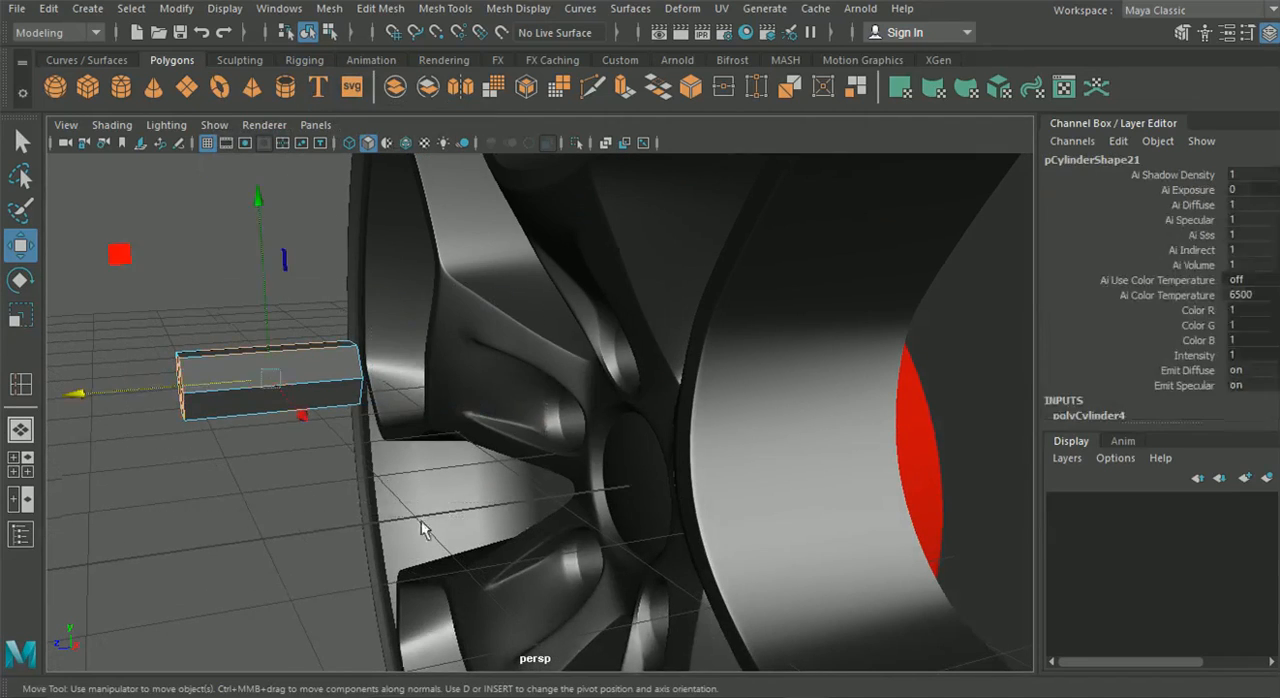
key(f)
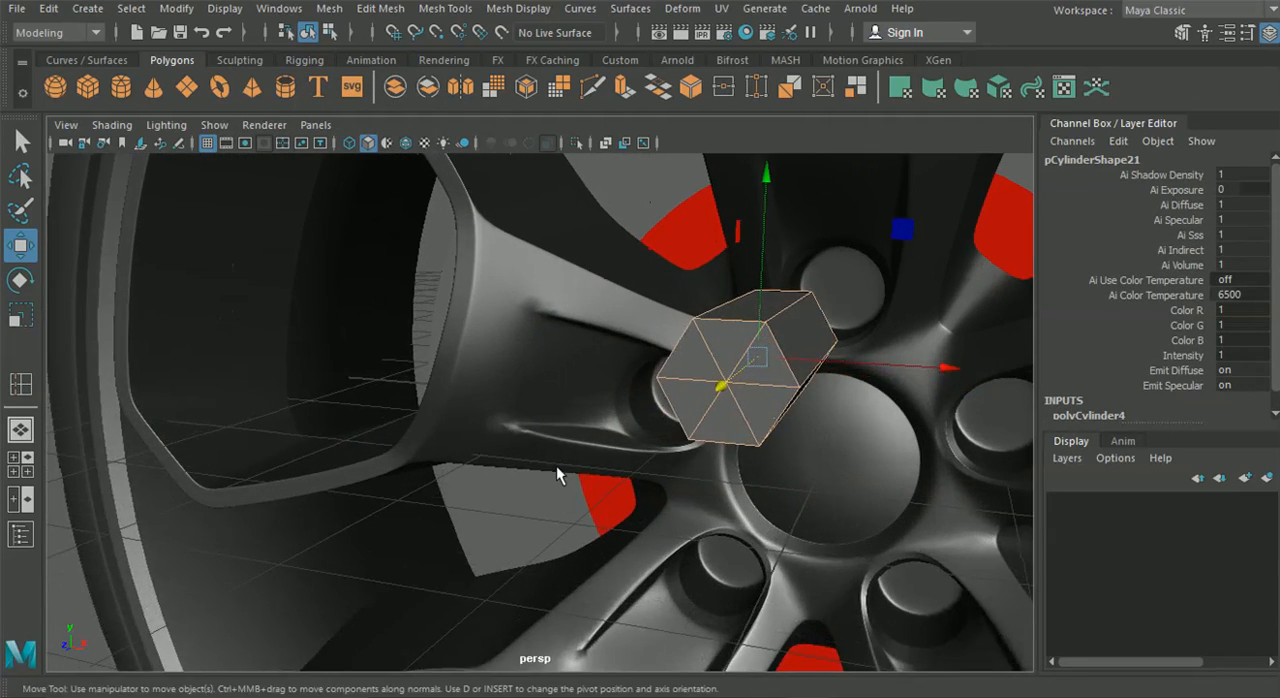
alt+drag(556, 465, 453, 501)
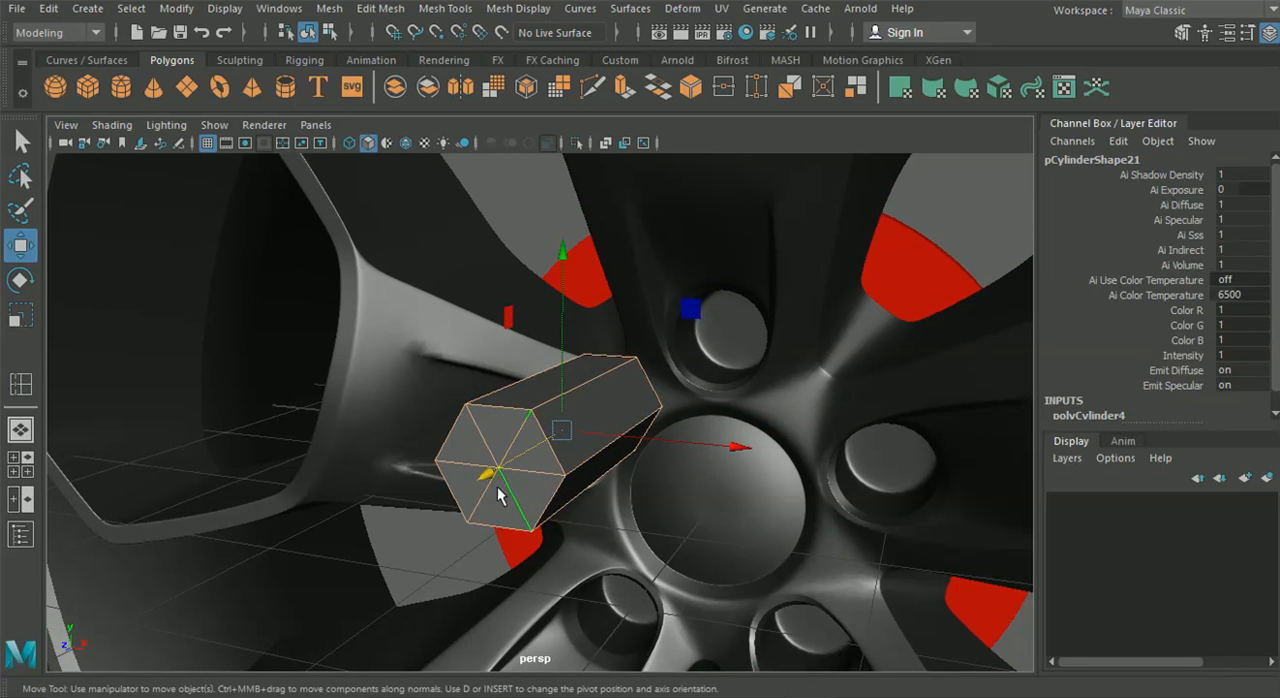
click(28, 469)
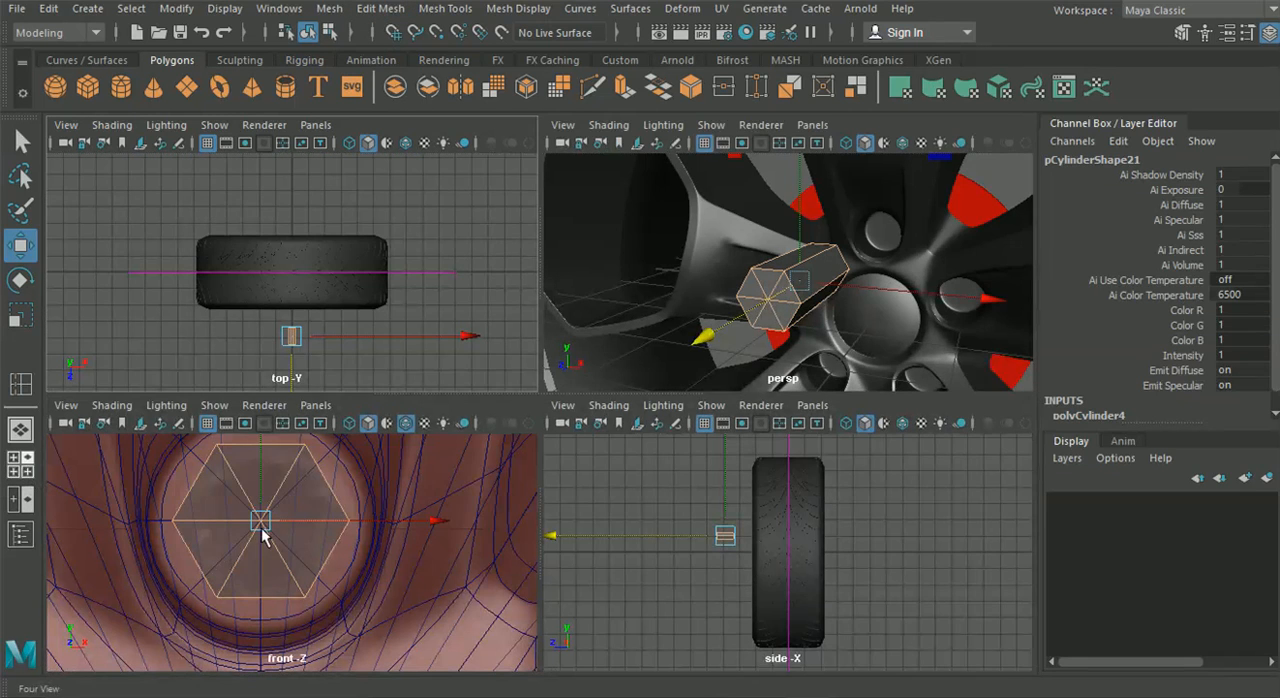
drag(236, 554, 290, 500)
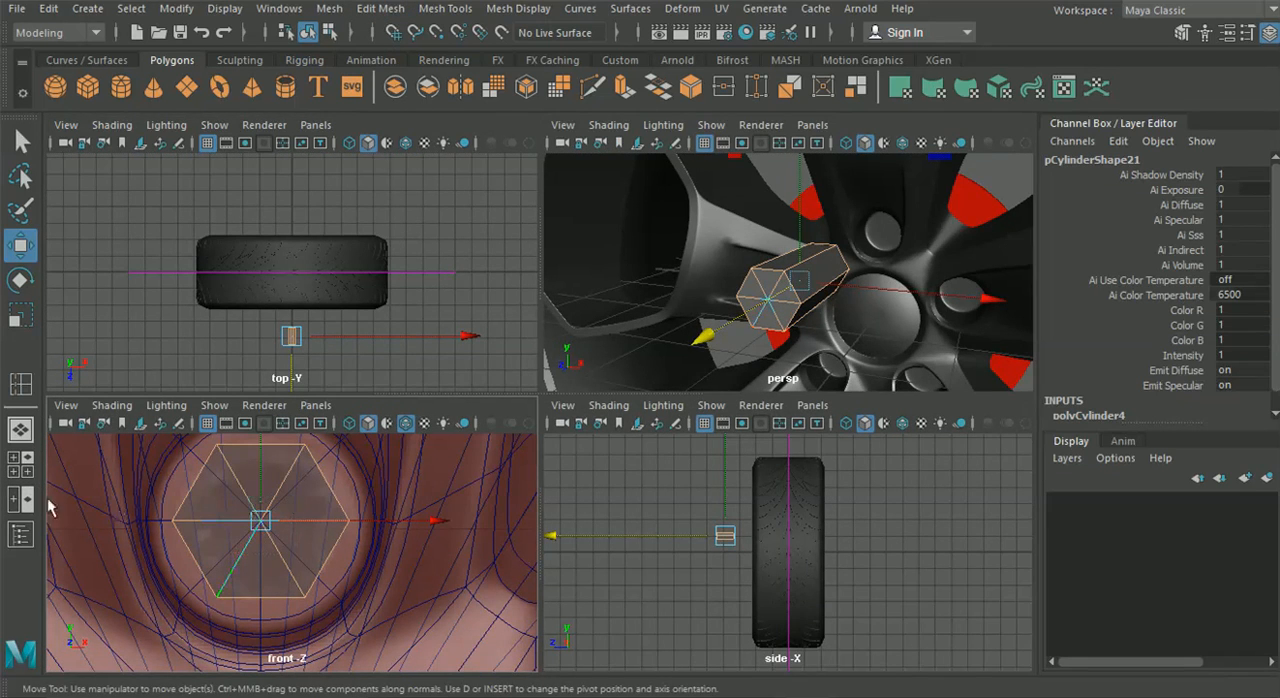
click(20, 429)
alt+drag(620, 434, 475, 445)
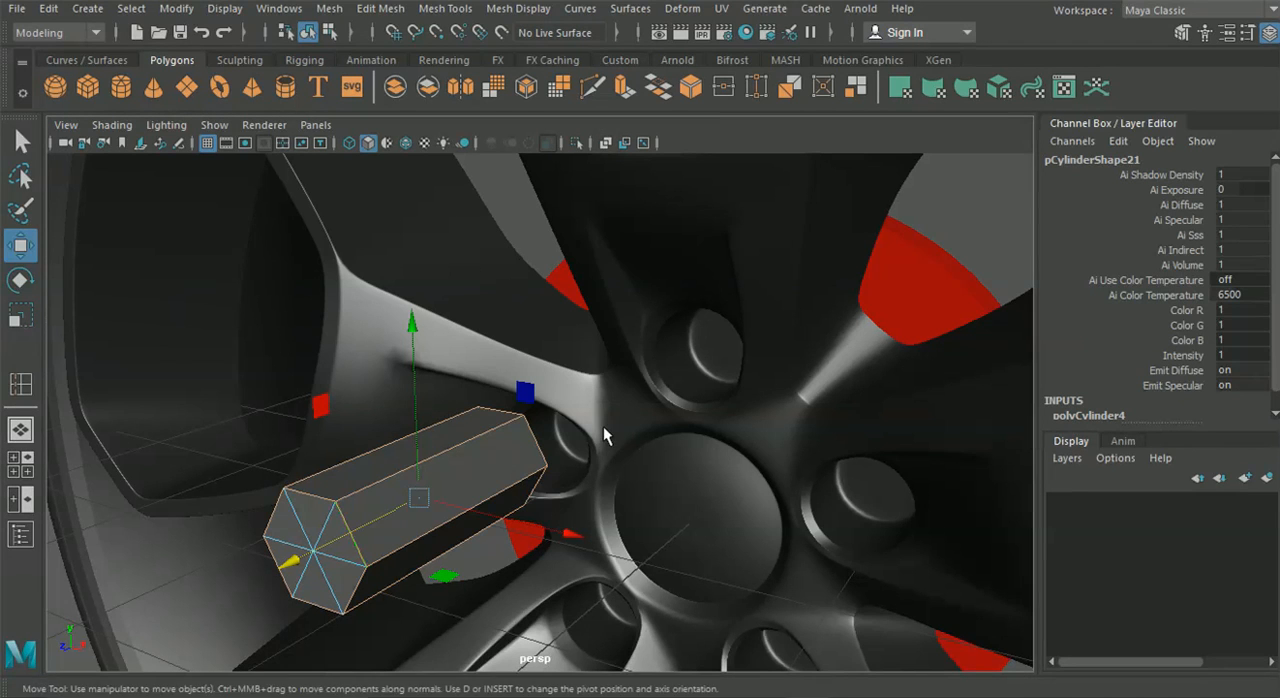
Bevel the selected outer edges of the hexagonal cylinder with a Fraction of 0.2
click(440, 8)
mouse_move(381, 12)
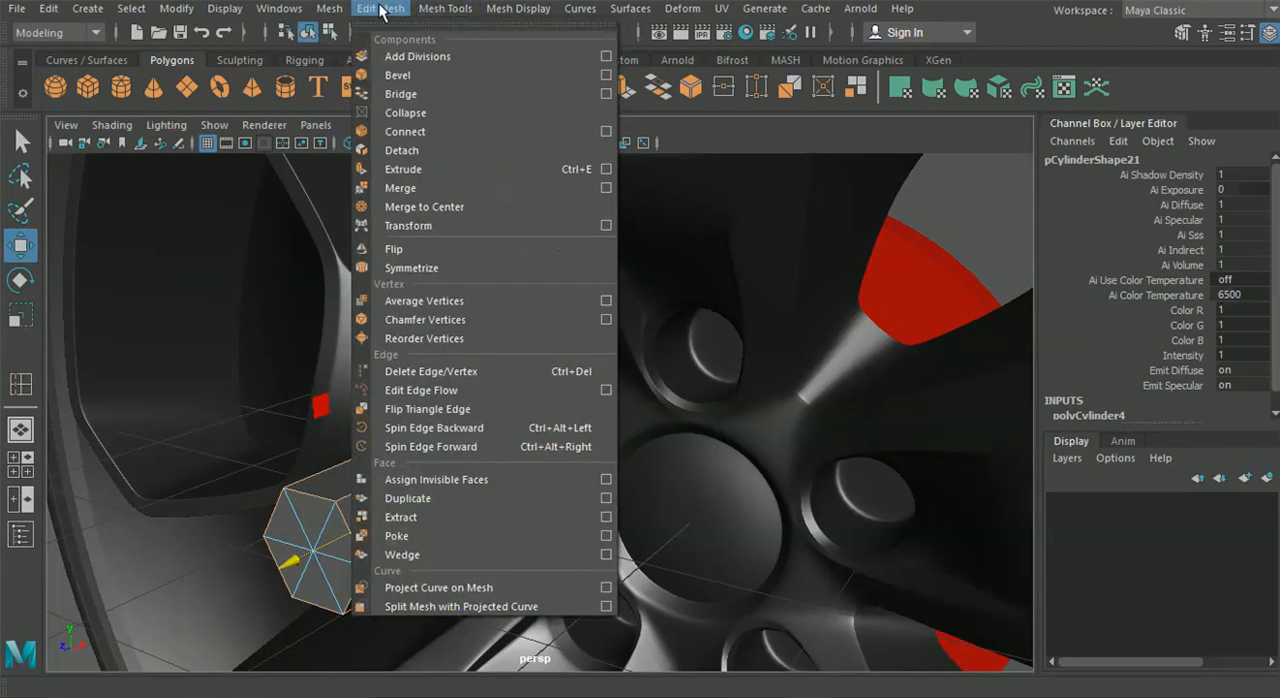
click(409, 75)
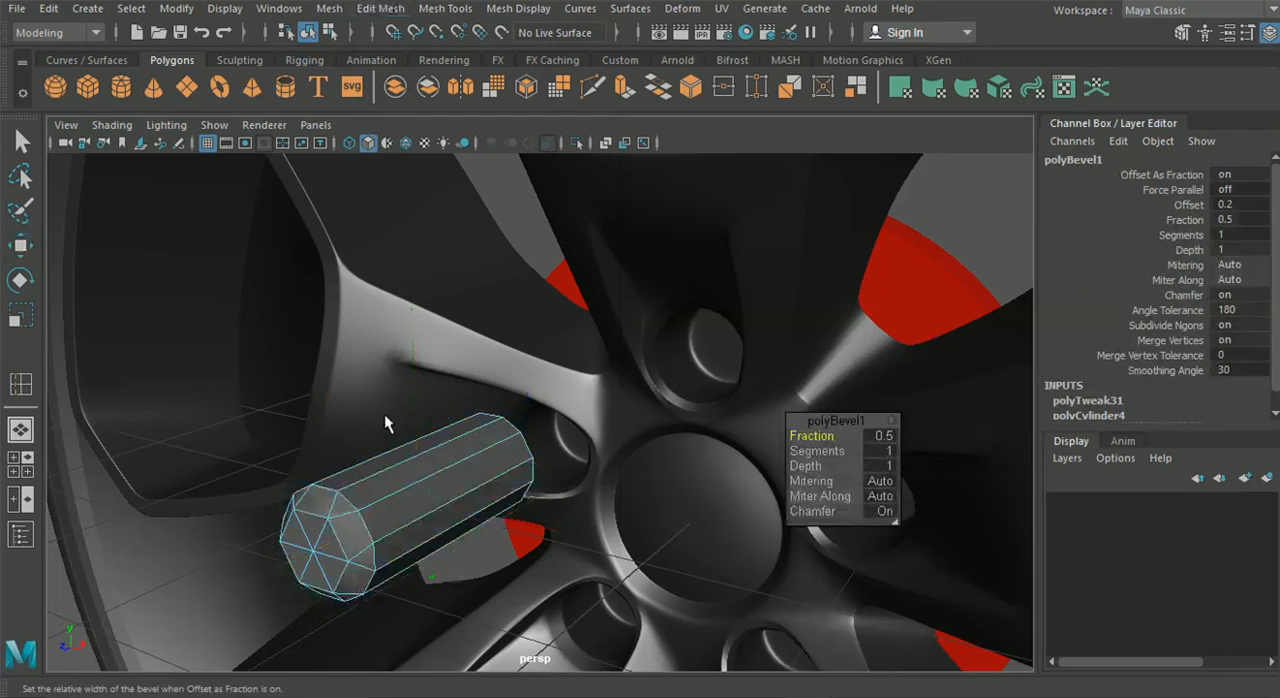
alt+middle_drag(400, 403, 432, 378)
alt+right_drag(332, 408, 674, 464)
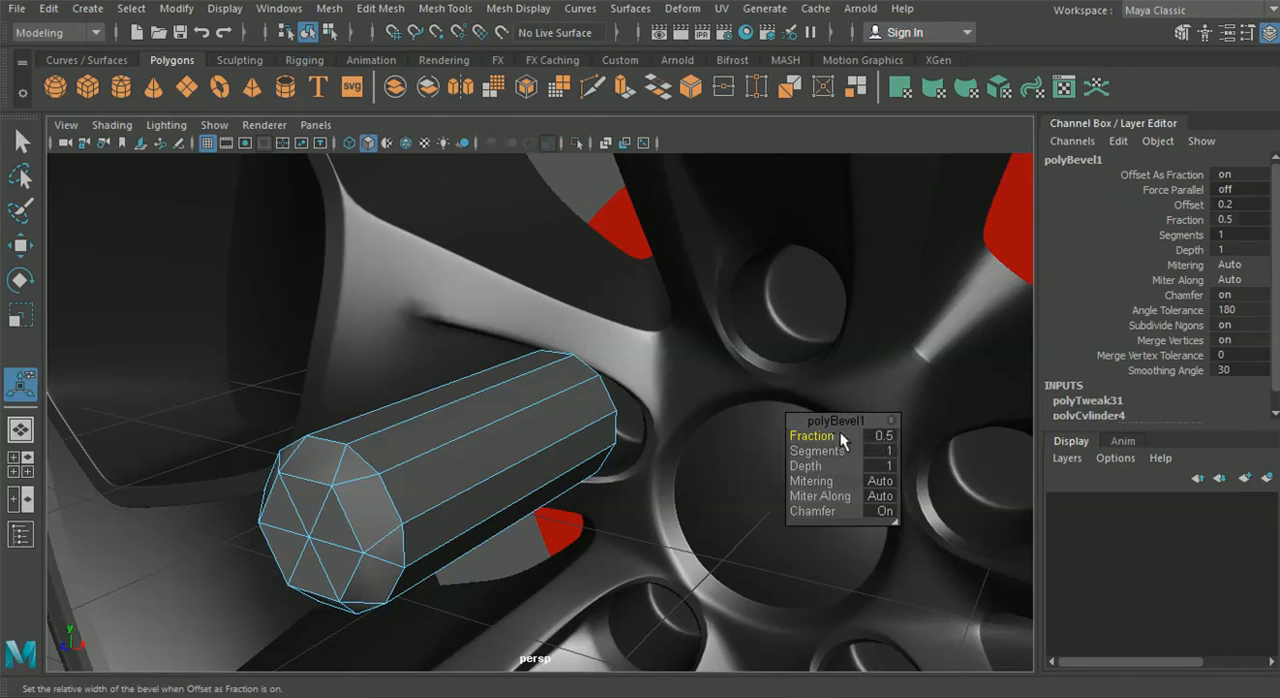
drag(838, 433, 872, 440)
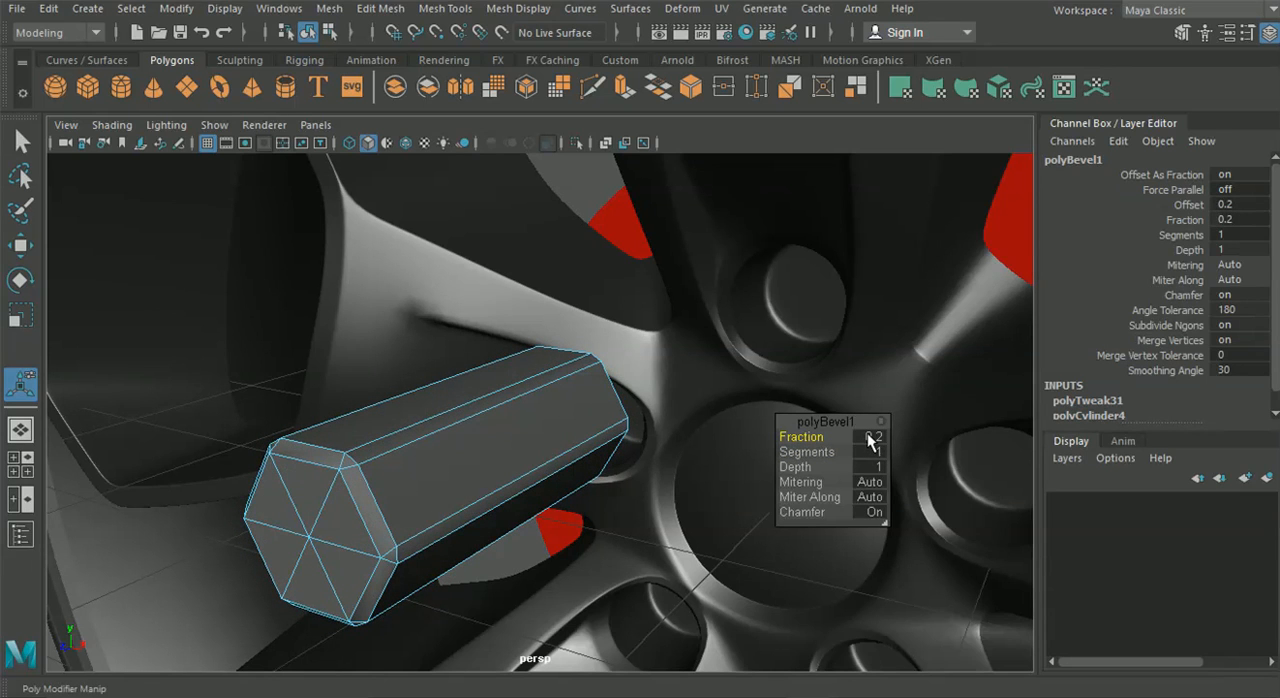
Set the hexagonal bolt's bevel to 4 segments and return to object selection mode
drag(869, 446, 902, 446)
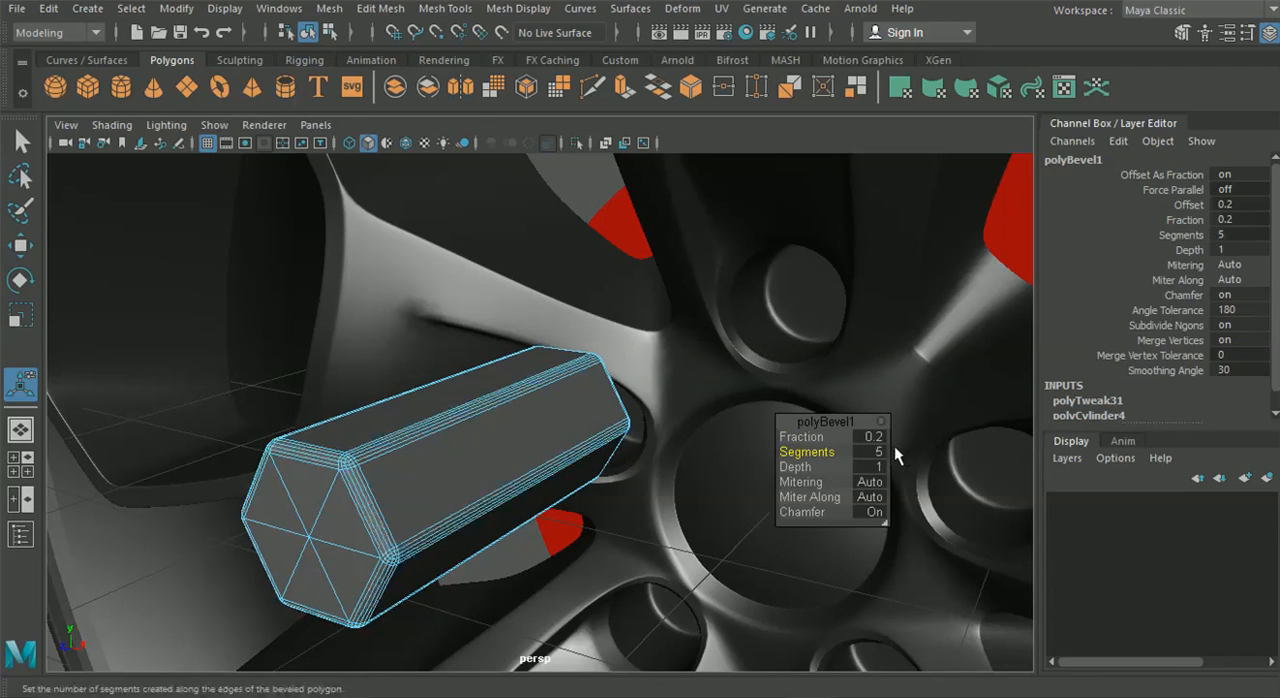
drag(866, 452, 858, 454)
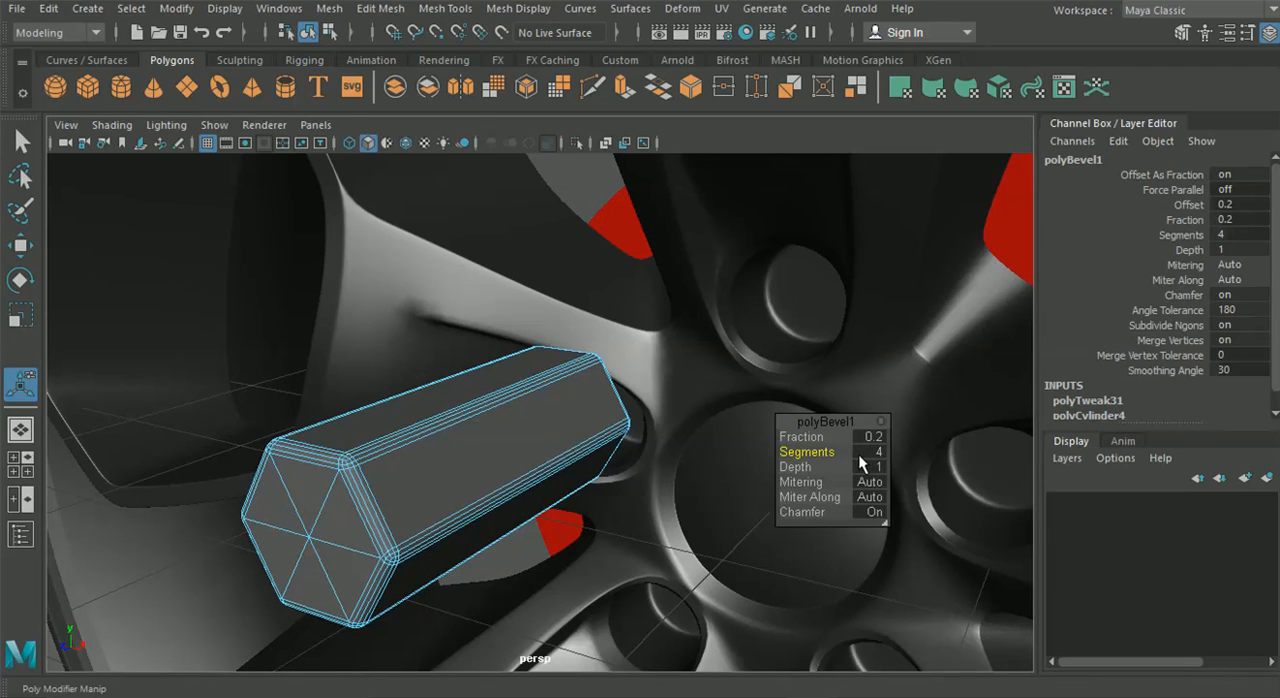
click(311, 34)
Move the bevelled hexagonal bolt back along Z to a Translate Z of about 0.719, into the upper lug hole
alt+right_drag(350, 190, 418, 456)
click(184, 380)
click(445, 485)
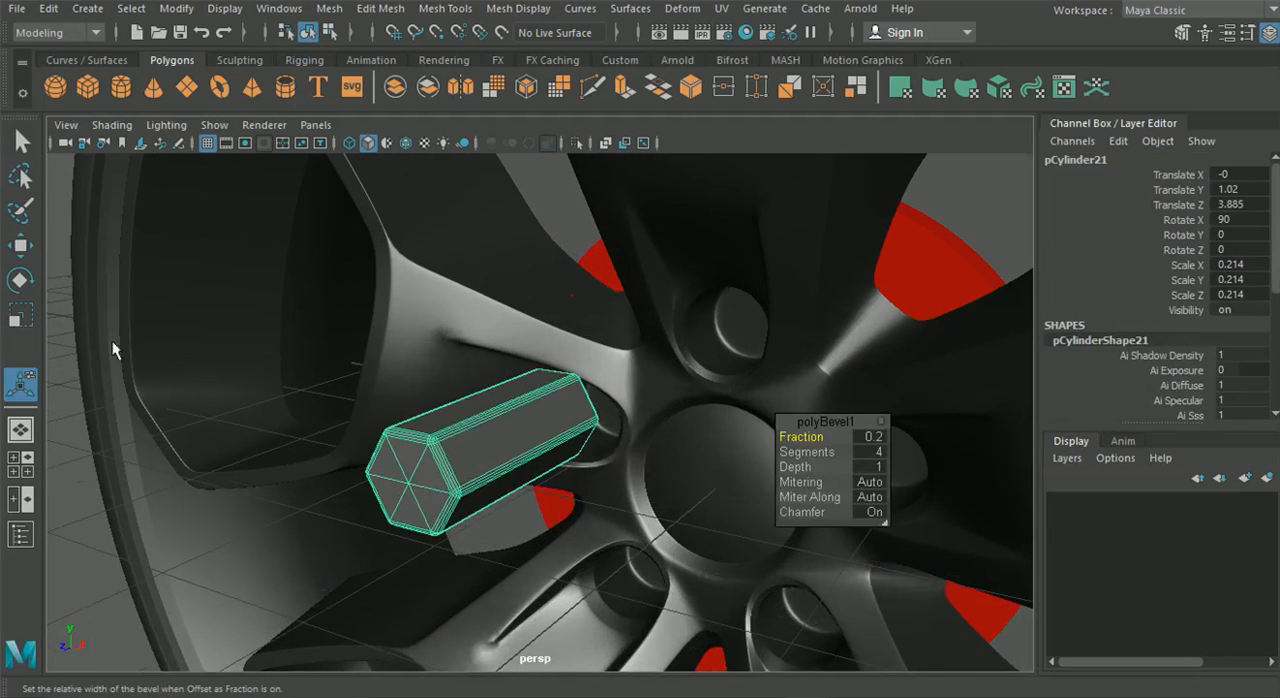
click(21, 245)
drag(534, 457, 742, 372)
alt+drag(697, 422, 803, 336)
scroll(758, 374, down, 3)
alt+drag(758, 374, 729, 390)
scroll(729, 390, up, 4)
alt+middle_drag(608, 356, 512, 363)
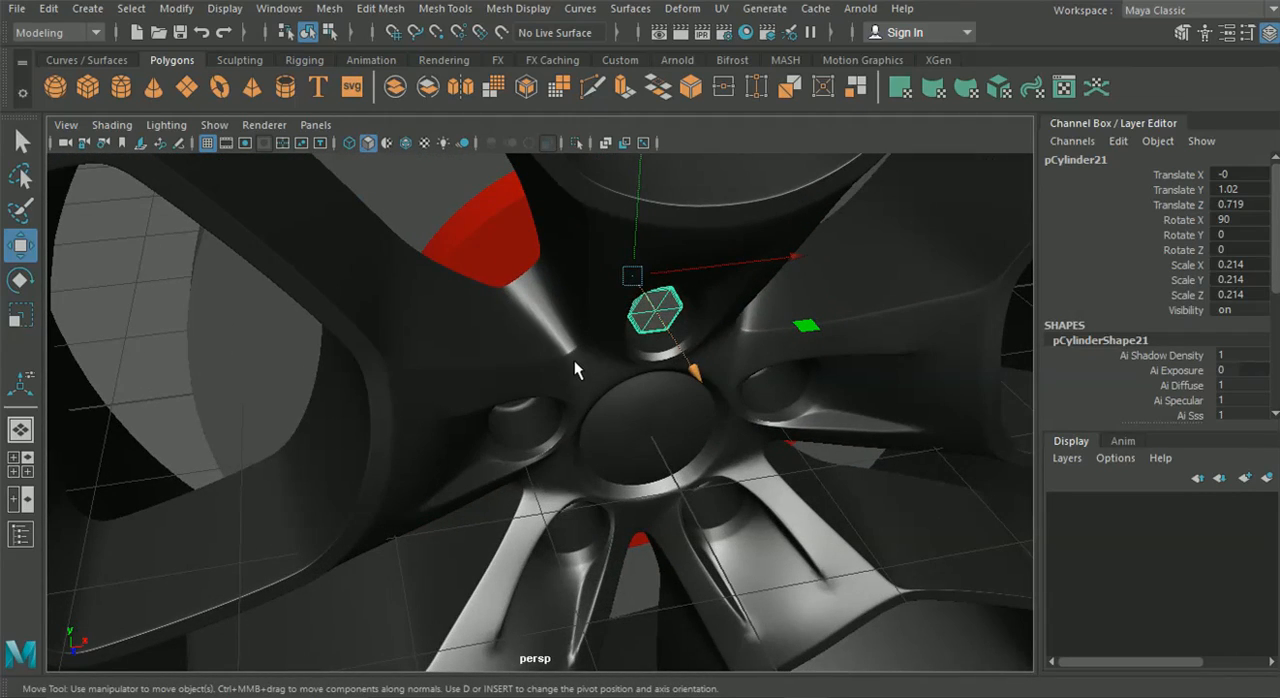
Snap the bolt's pivot point to the grid at the centre of the wheel hub
key(d)
key(x)
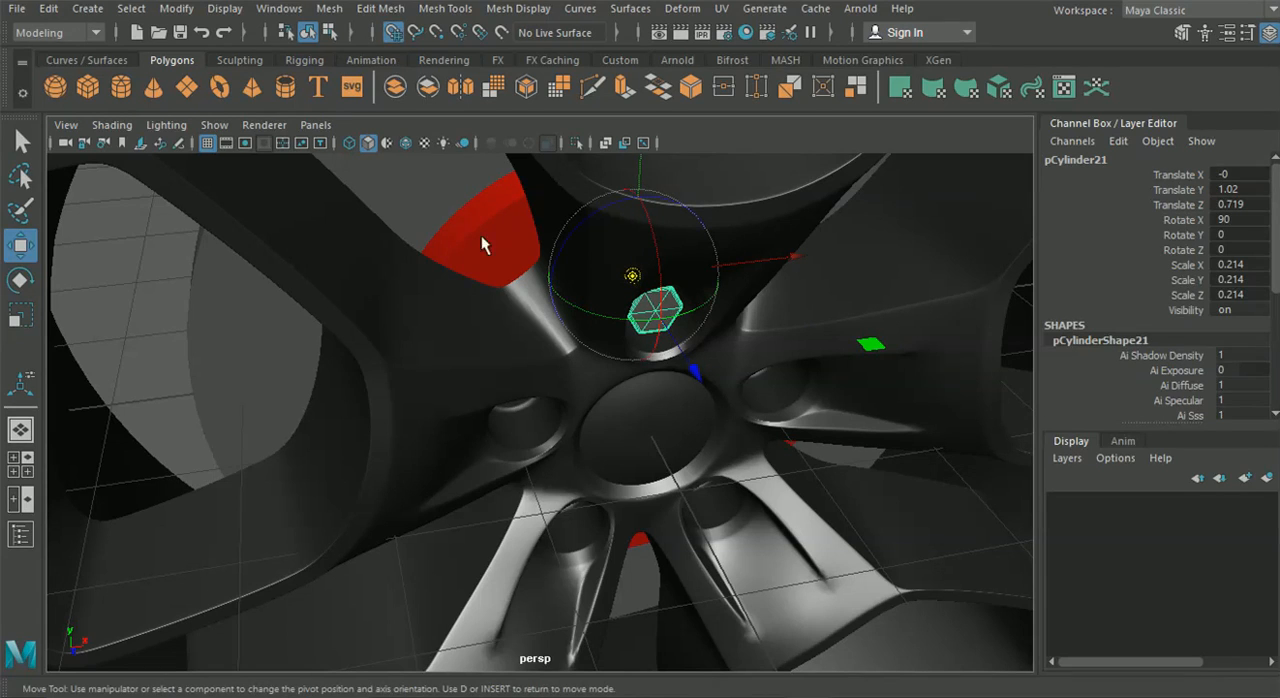
drag(631, 277, 656, 414)
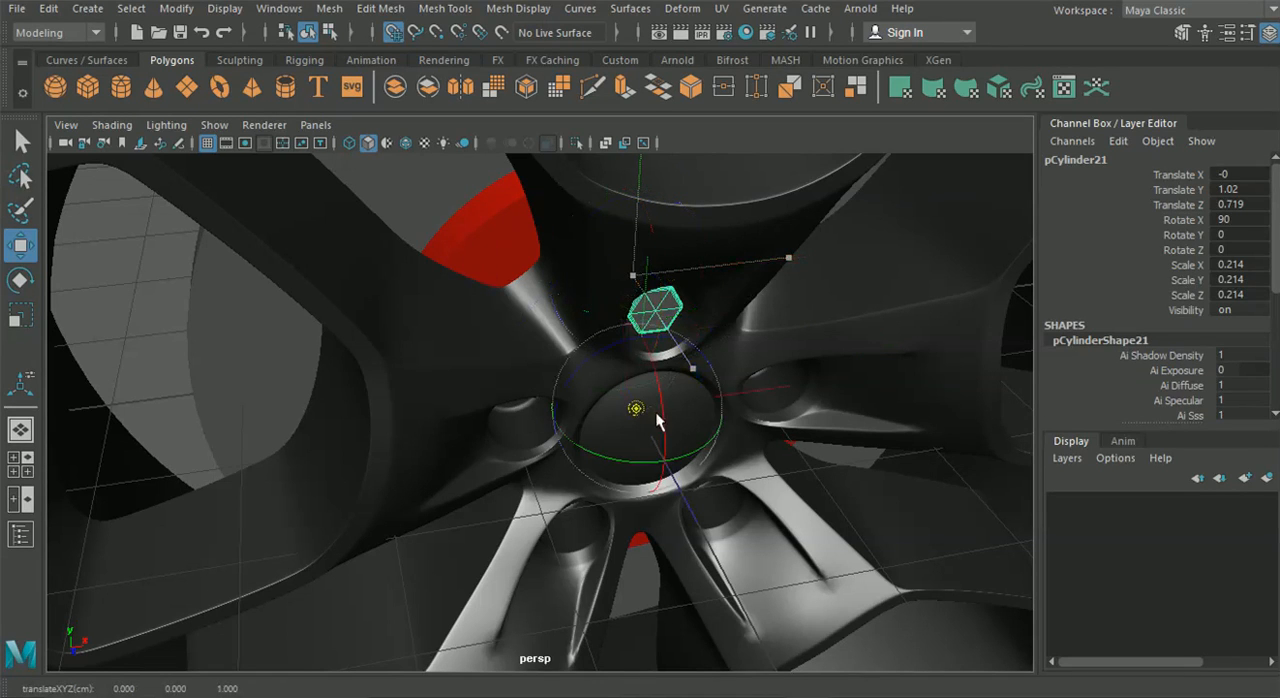
key(d)
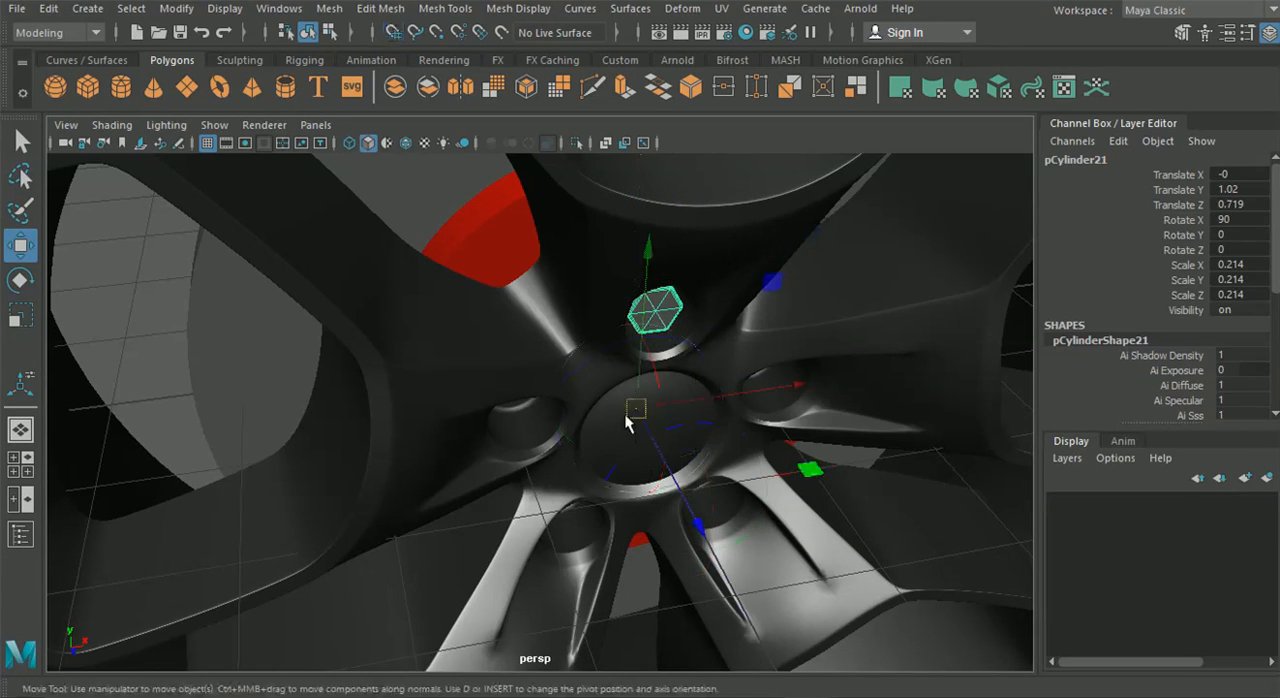
Duplicate the bolt around the hub centre with Duplicate Special so that every one of the five lug holes holds a bolt
alt+drag(517, 447, 605, 420)
click(60, 15)
click(140, 298)
click(85, 344)
alt+drag(85, 344, 446, 494)
scroll(496, 506, down, 5)
scroll(569, 503, up, 5)
scroll(433, 463, down, 2)
scroll(542, 454, down, 8)
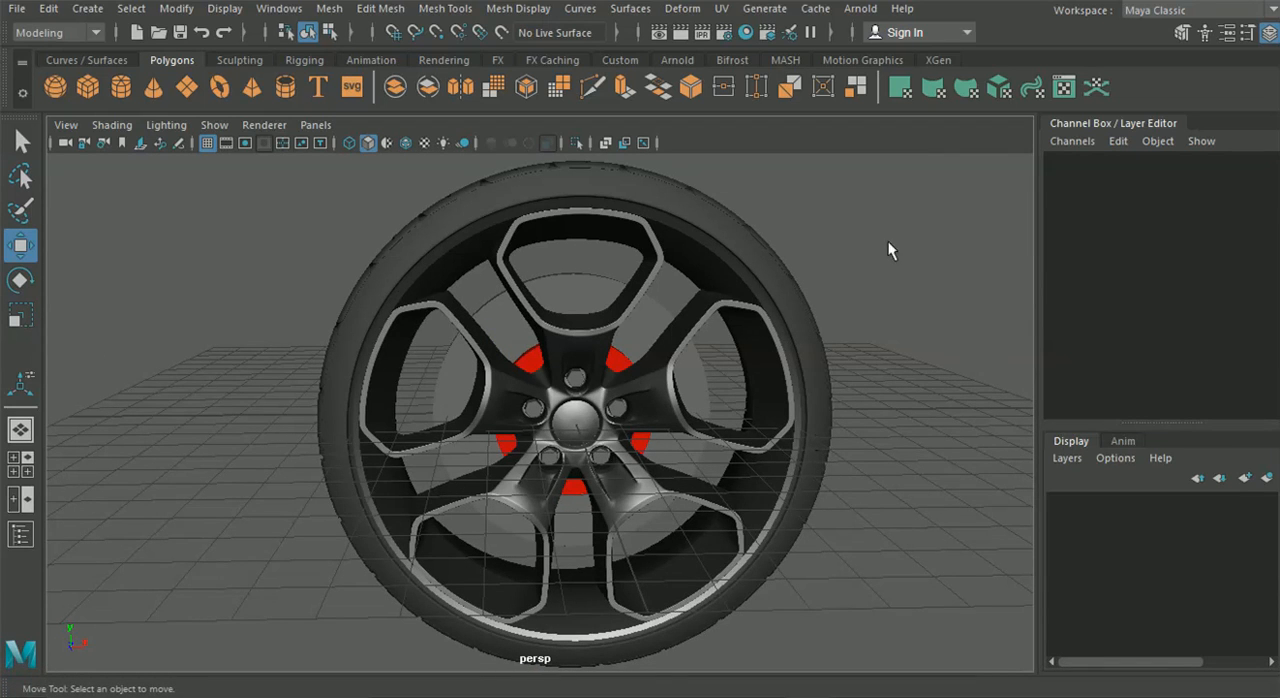
Examine the wheel in perspective and the Brembo caliper reference image beside it in the front view
click(1268, 32)
scroll(871, 220, down, 3)
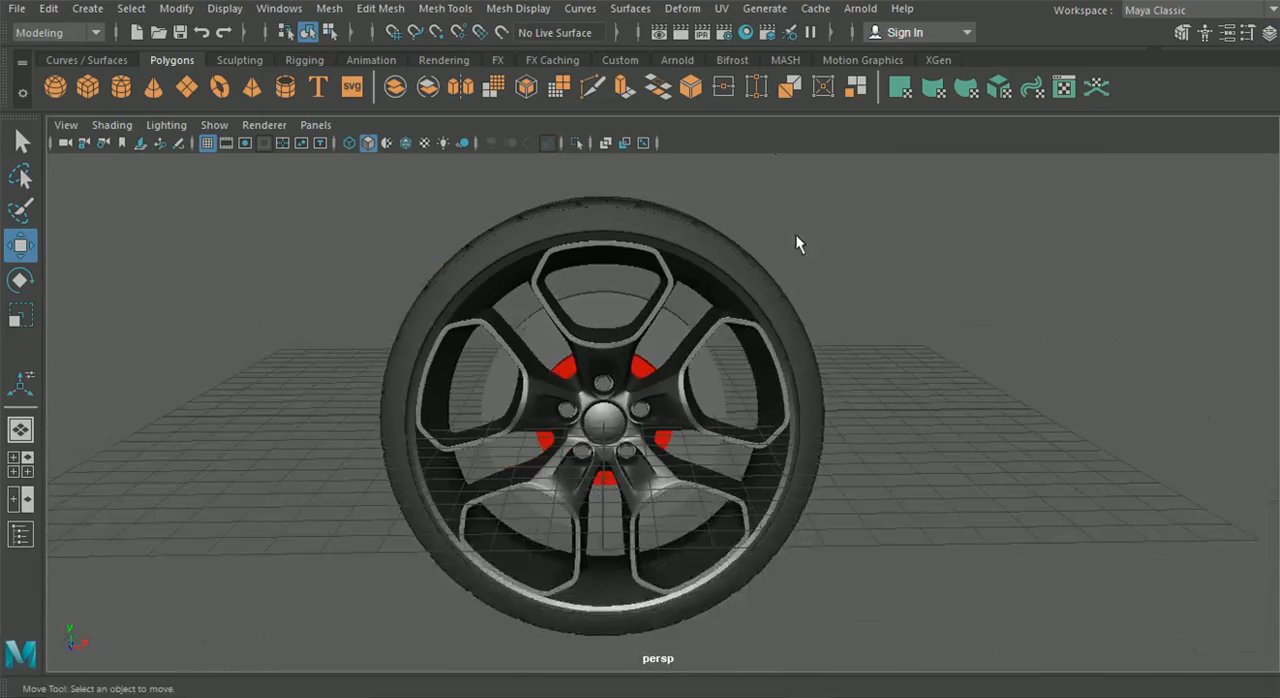
alt+drag(689, 342, 720, 360)
click(8, 468)
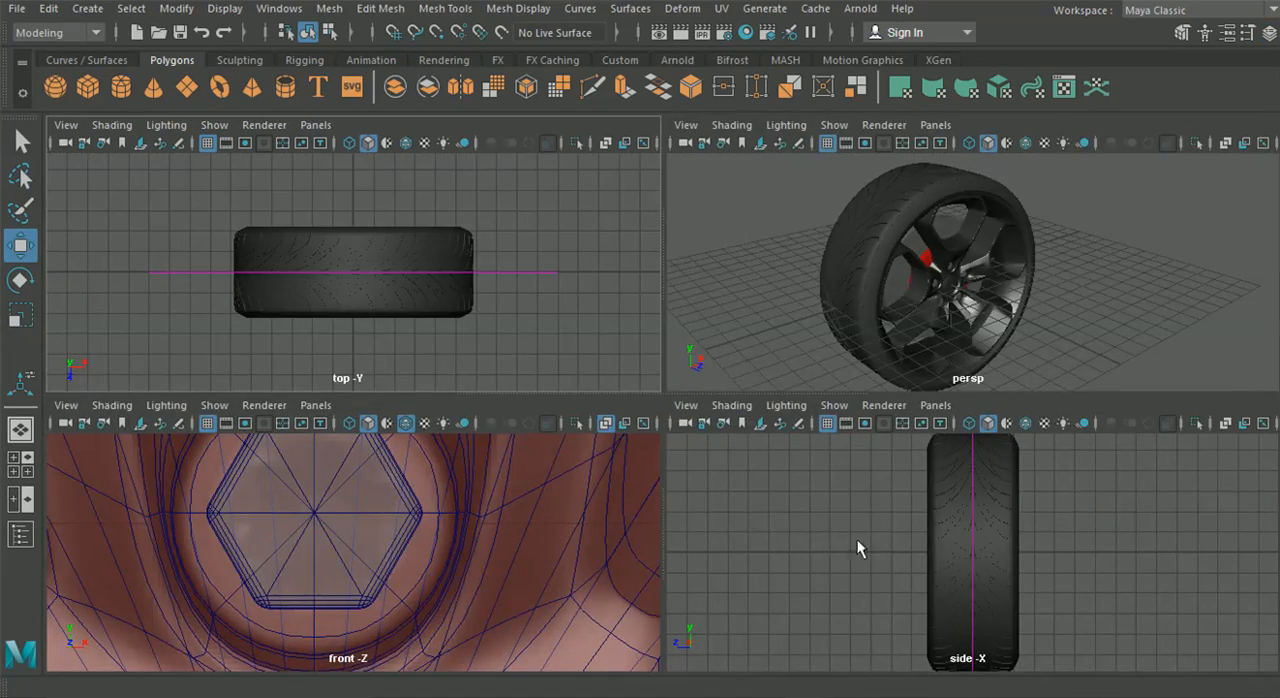
key(space)
scroll(570, 515, down, 15)
alt+middle_drag(802, 453, 455, 423)
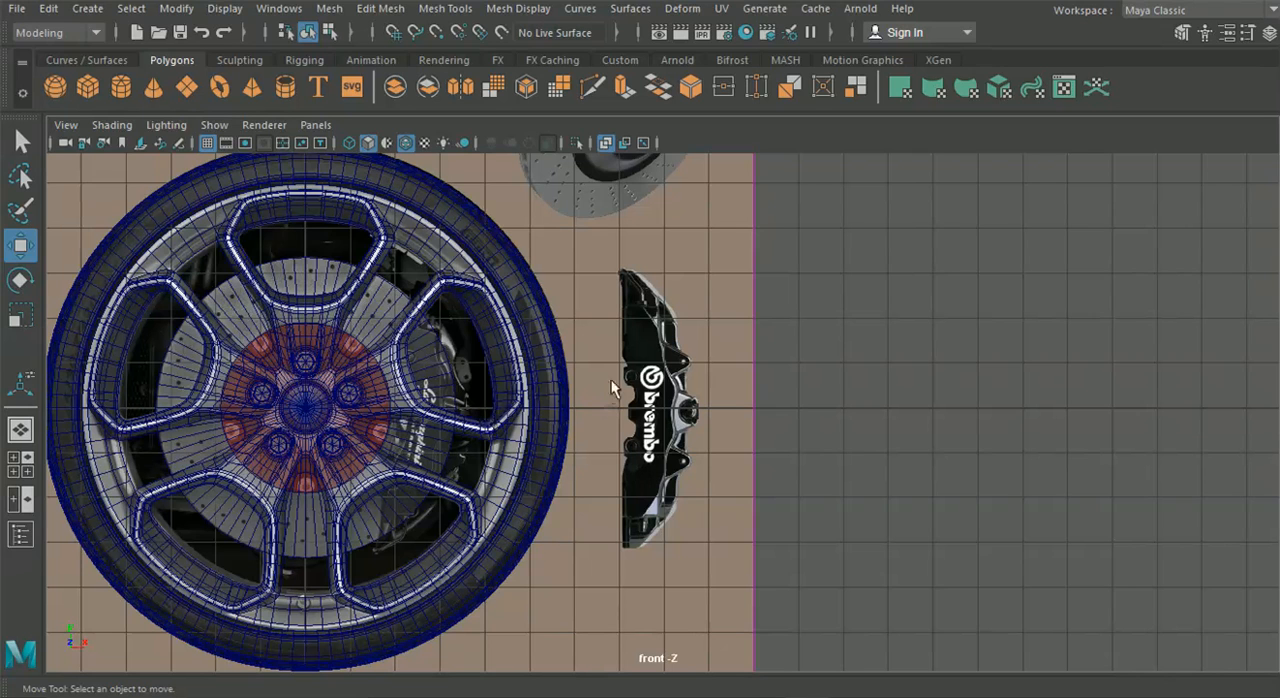
click(20, 429)
alt+drag(474, 400, 406, 437)
click(30, 472)
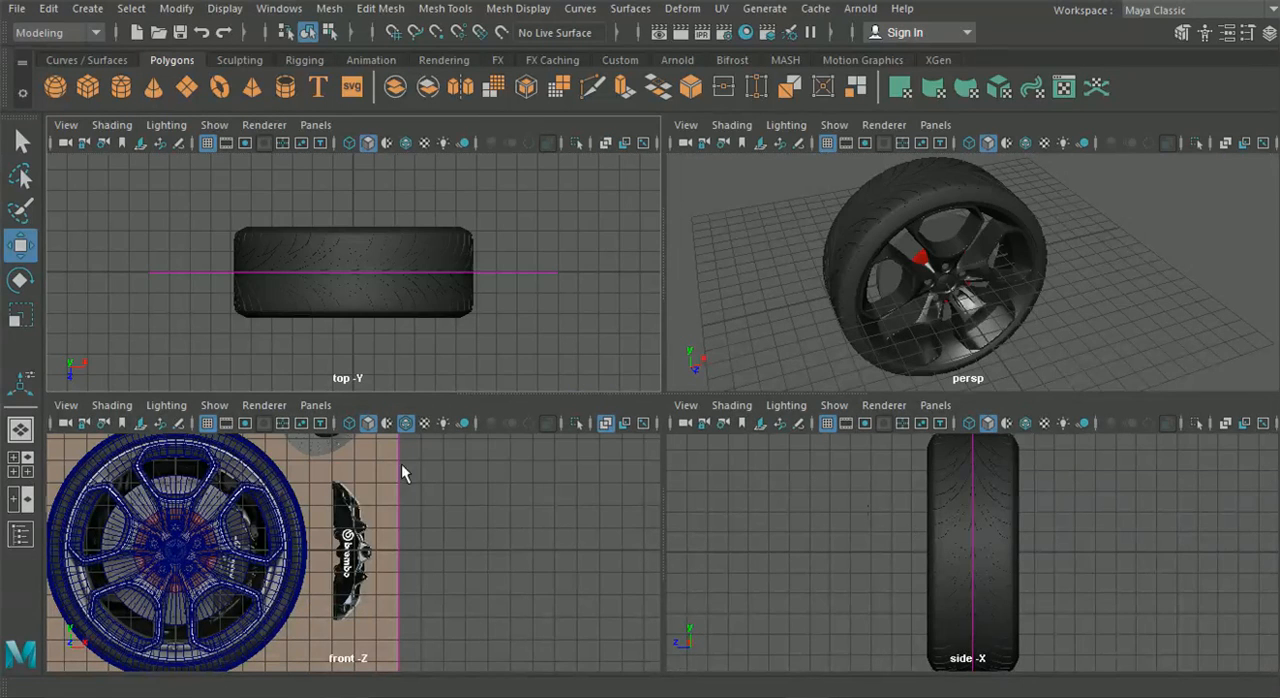
Create a polygon plane and move it out in front of the wheel along Z to about 3.538
click(188, 89)
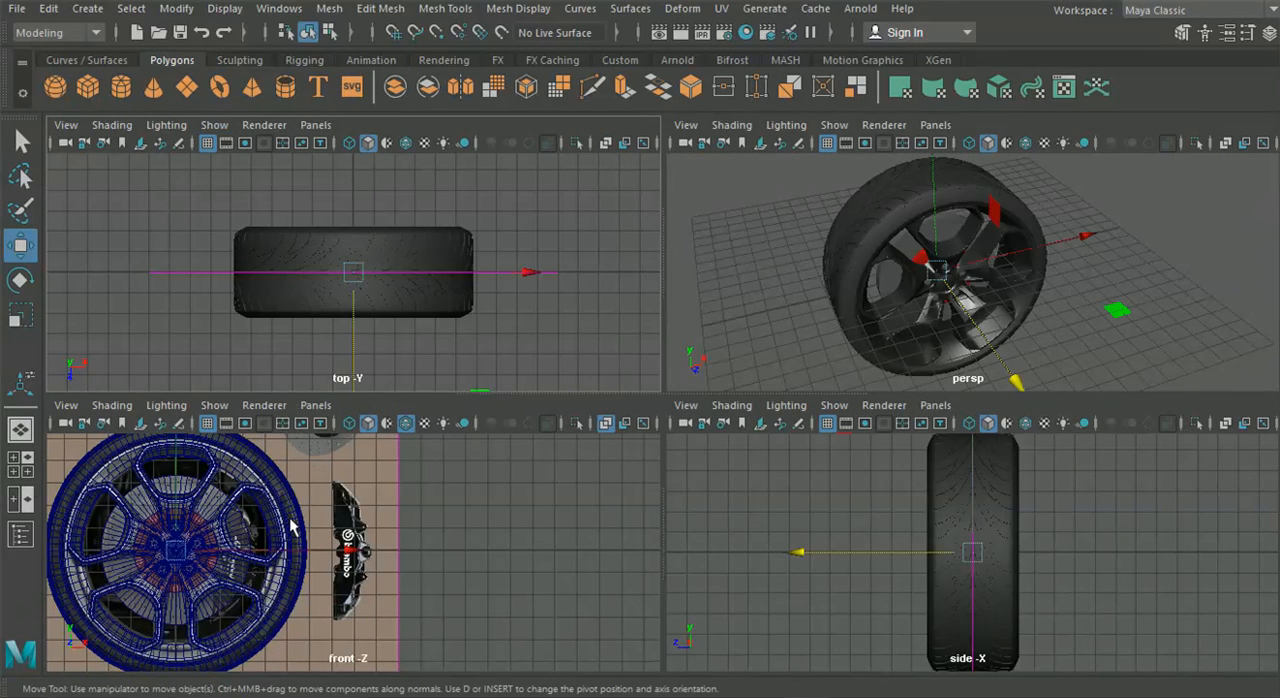
alt+middle_drag(349, 320, 400, 268)
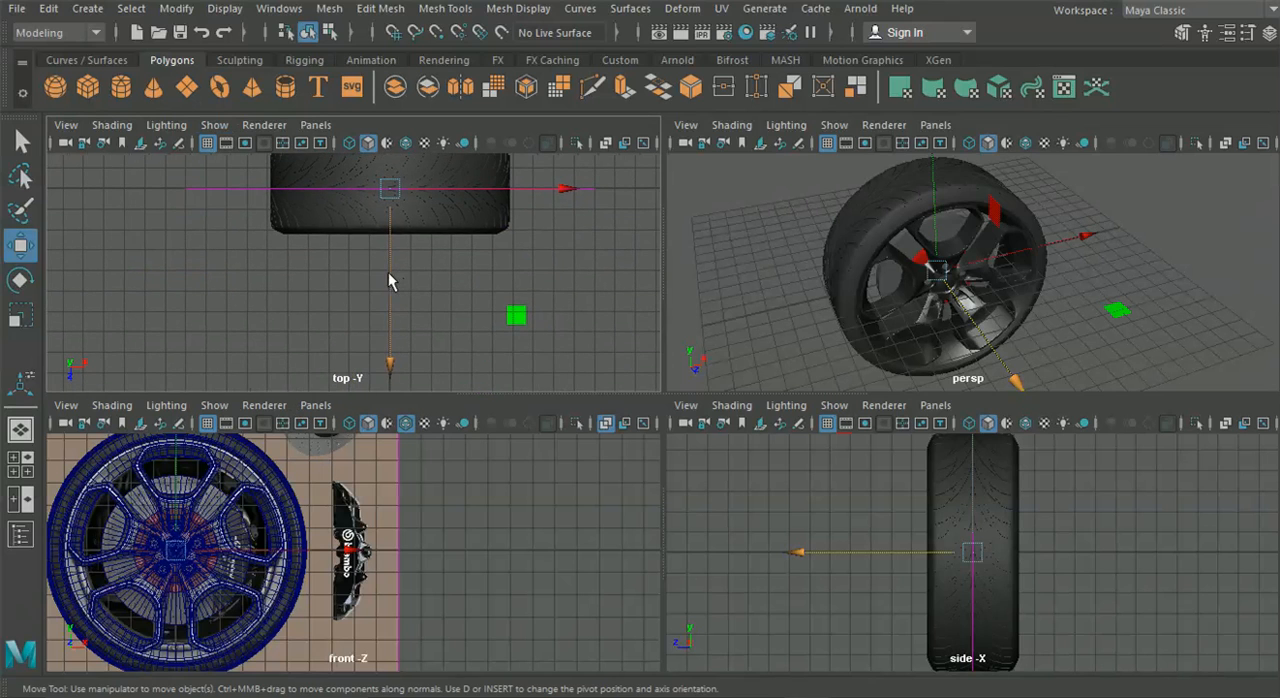
drag(388, 272, 399, 344)
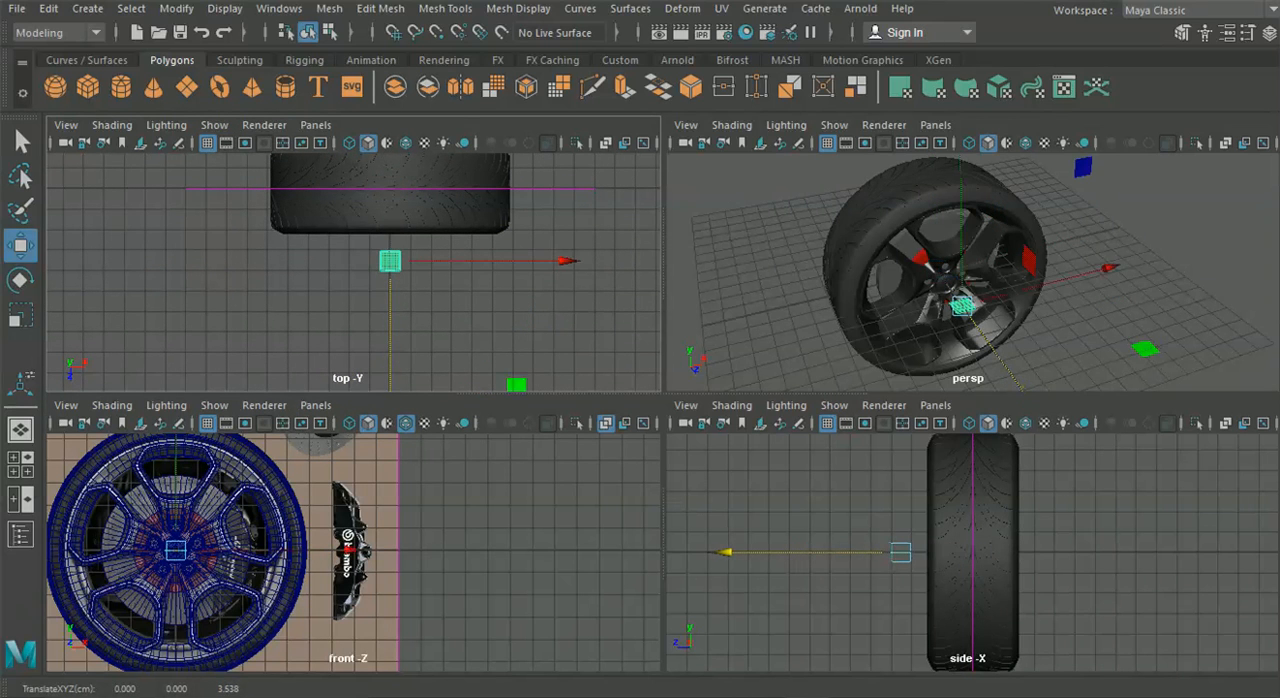
Set the plane's Subdivisions Width and Subdivisions Height to 1
click(1268, 32)
scroll(1176, 343, down, 4)
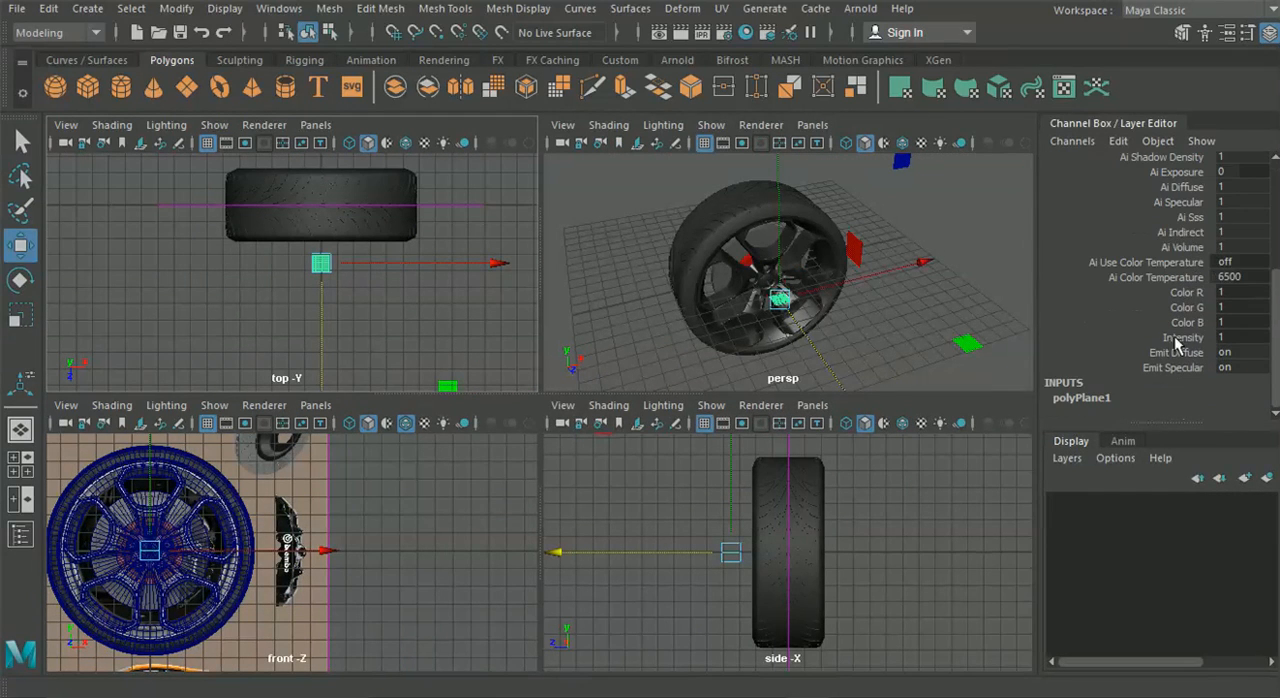
click(1080, 398)
click(1245, 368)
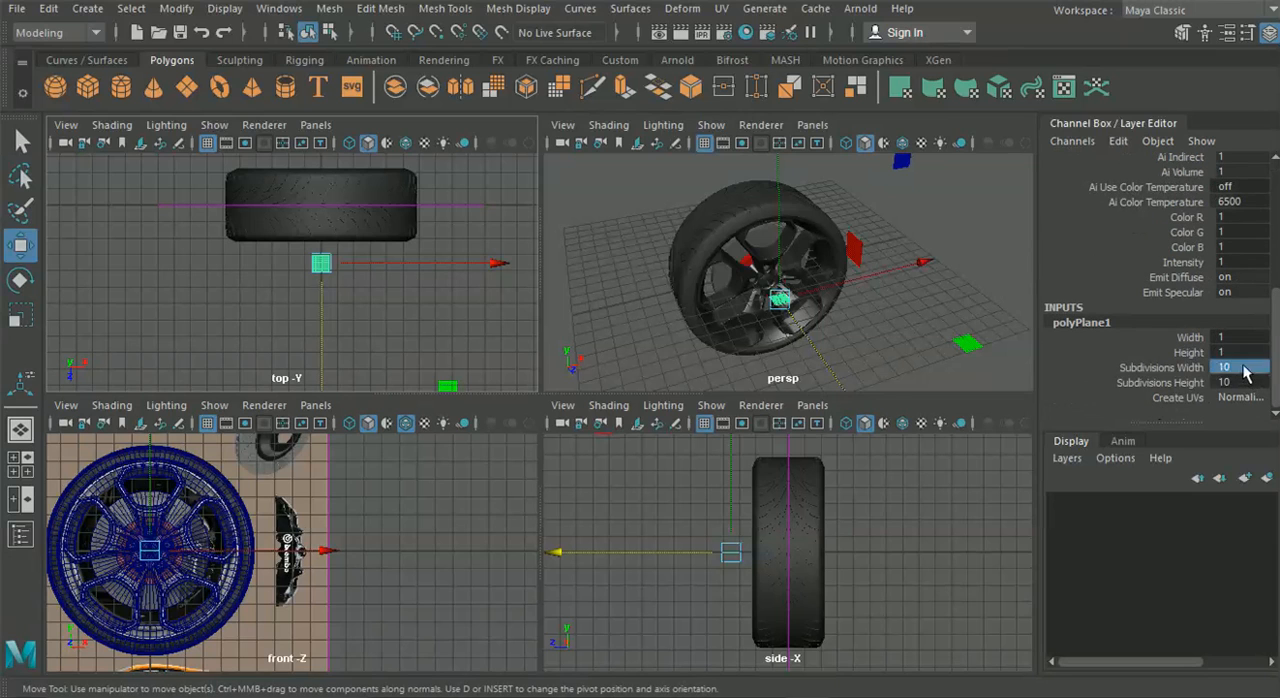
click(1244, 382)
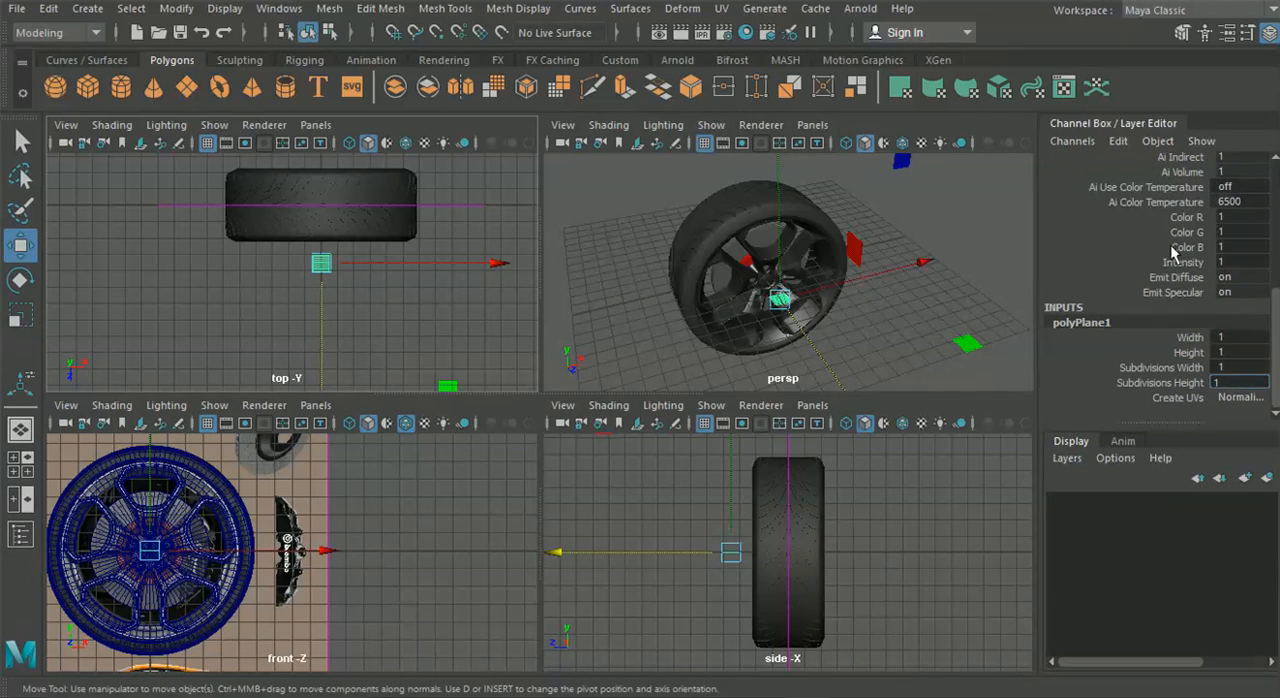
scroll(1176, 254, up, 5)
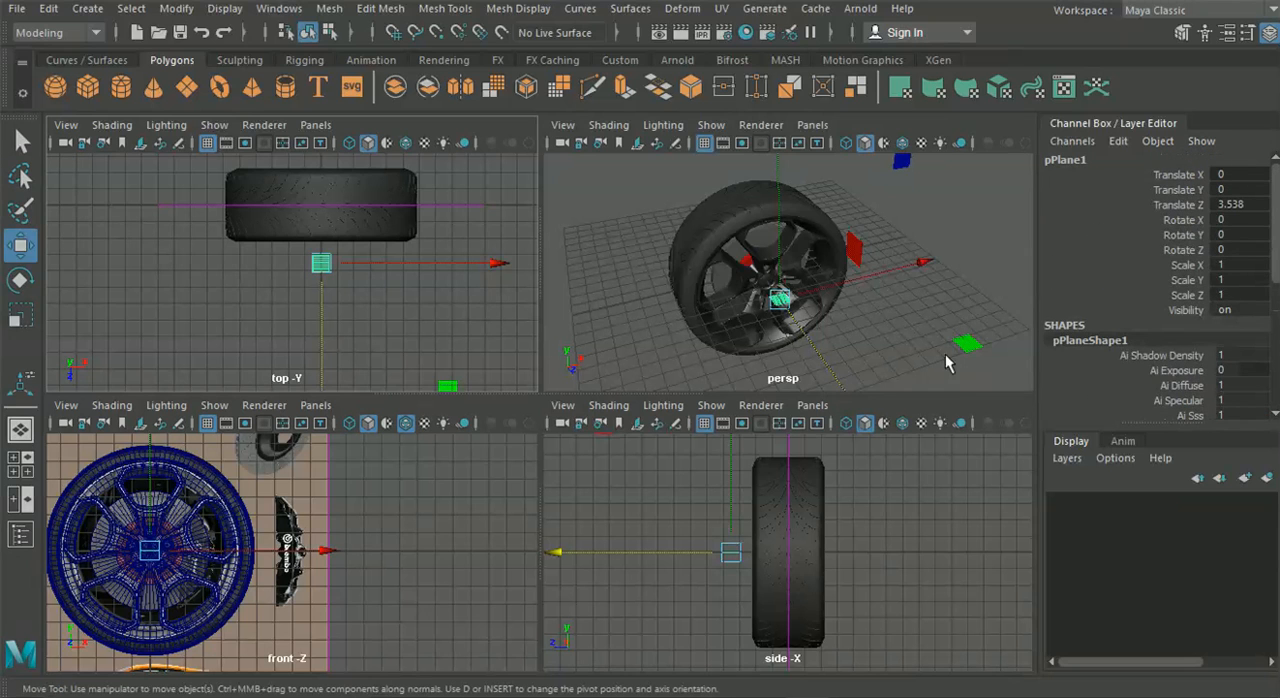
Try to rotate the plane about the X axis to face the front view
click(884, 320)
click(320, 265)
key(e)
drag(151, 479, 152, 597)
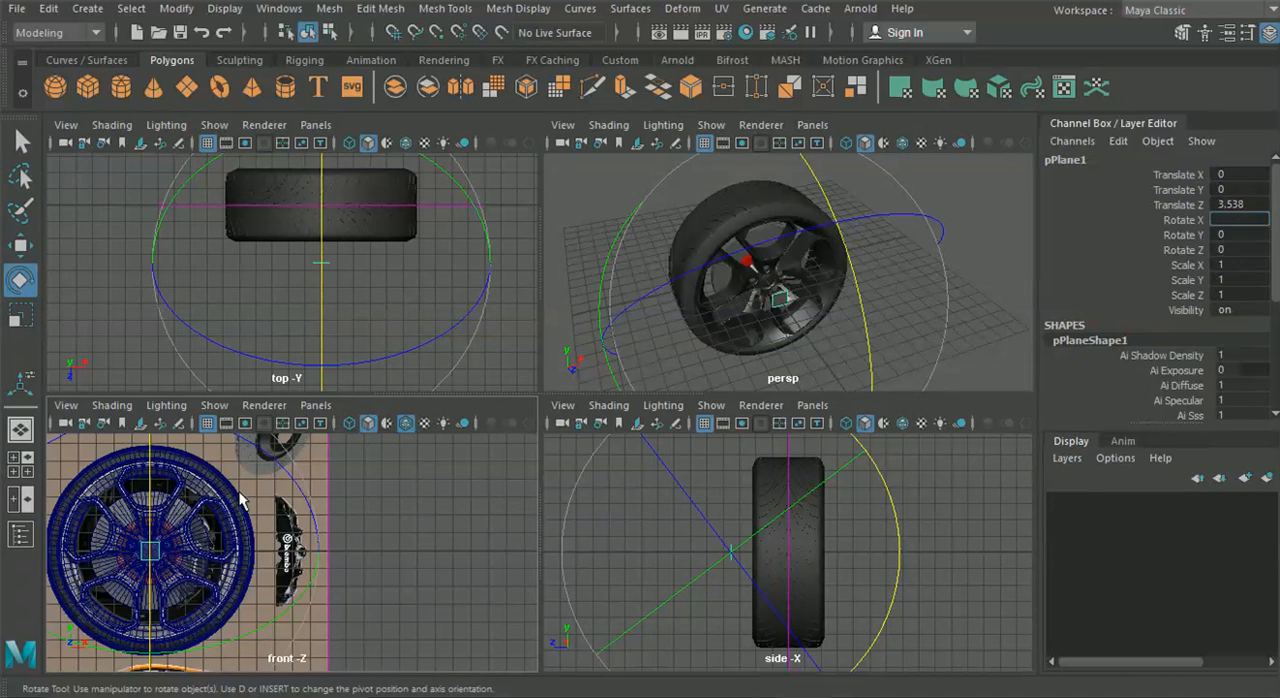
click(373, 541)
In an enlarged front view, move the plane from the wheel centre onto the Brembo caliper image, at Translate X about 7.199
key(space)
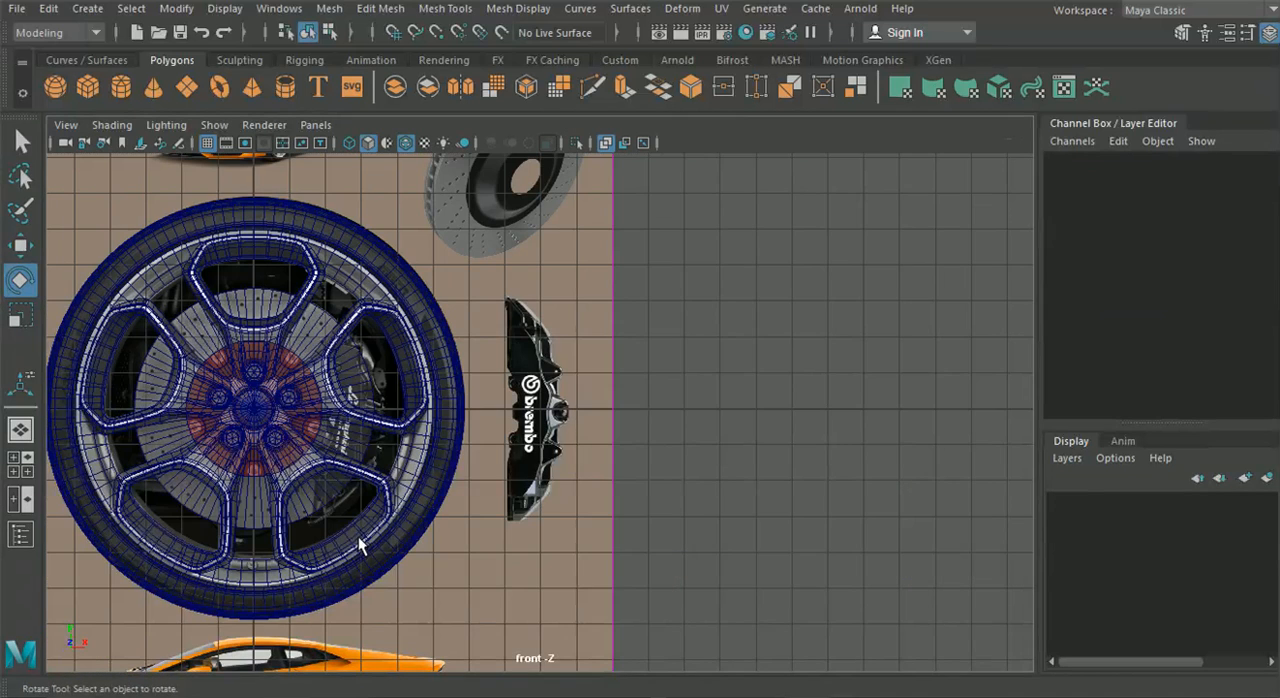
click(311, 502)
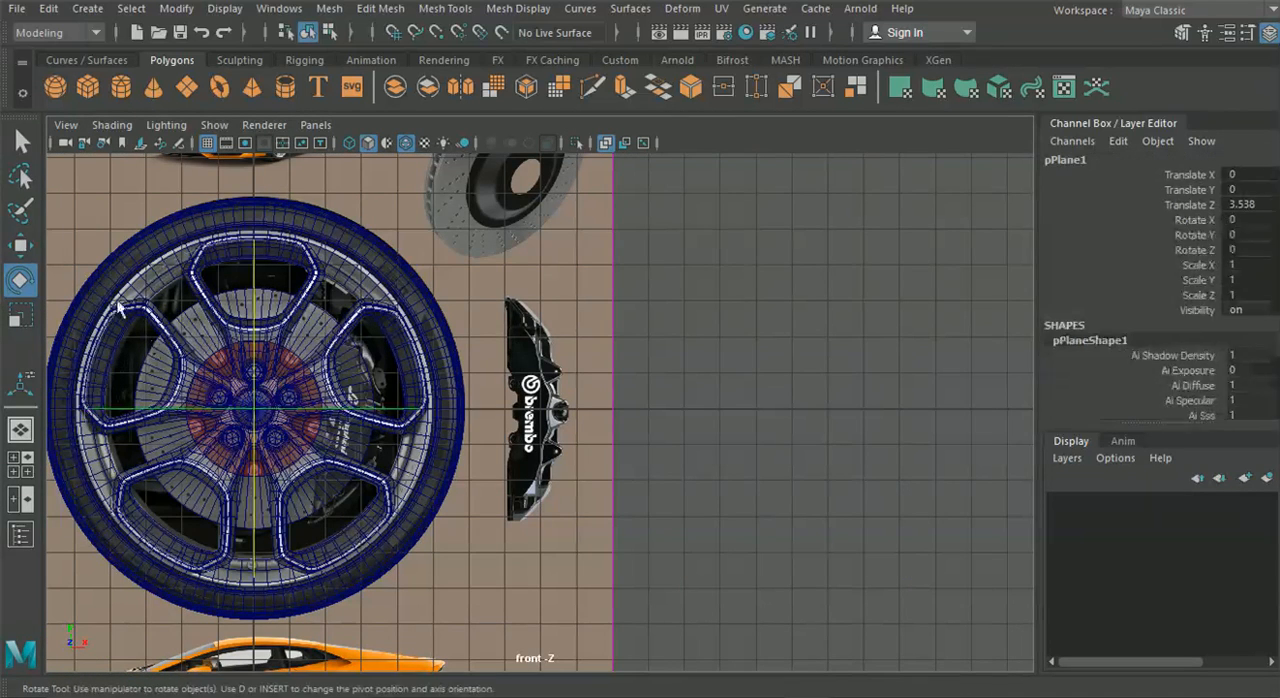
click(20, 245)
drag(253, 413, 512, 410)
Set the plane's Rotate X to 90 and centre it over the caliper's middle at about X 7.713, Y -0.068
key(e)
drag(520, 368, 525, 295)
click(1235, 219)
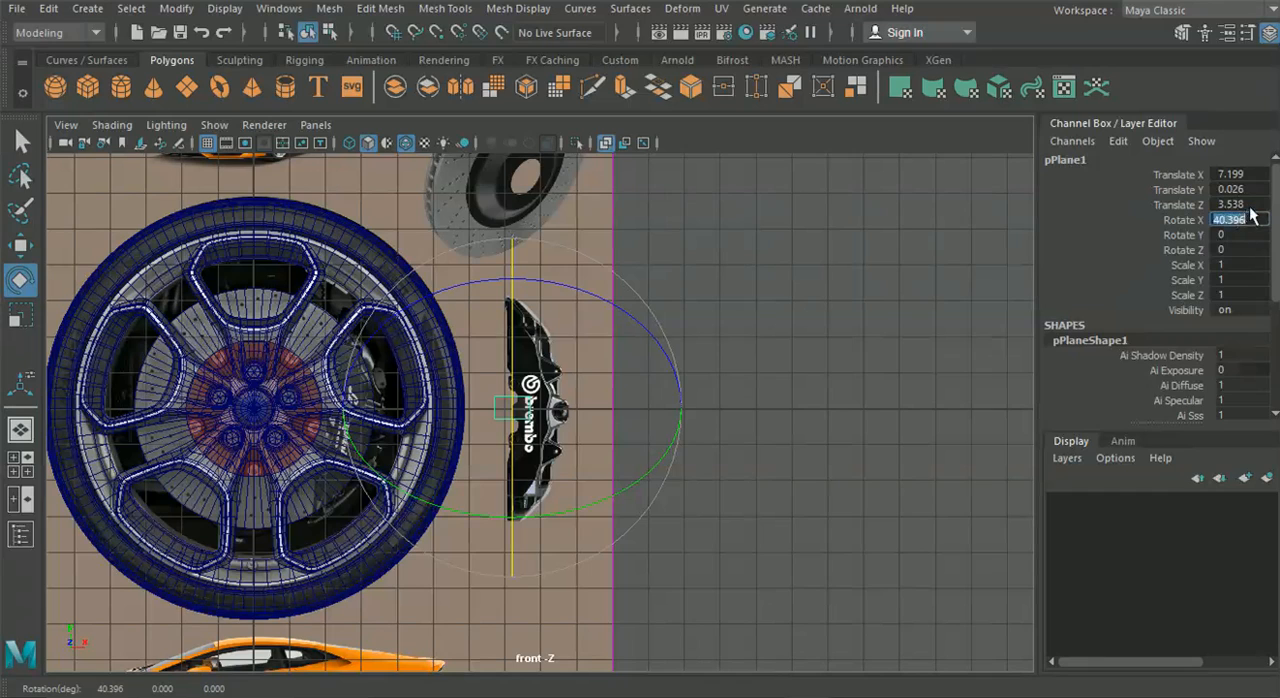
scroll(508, 323, up, 8)
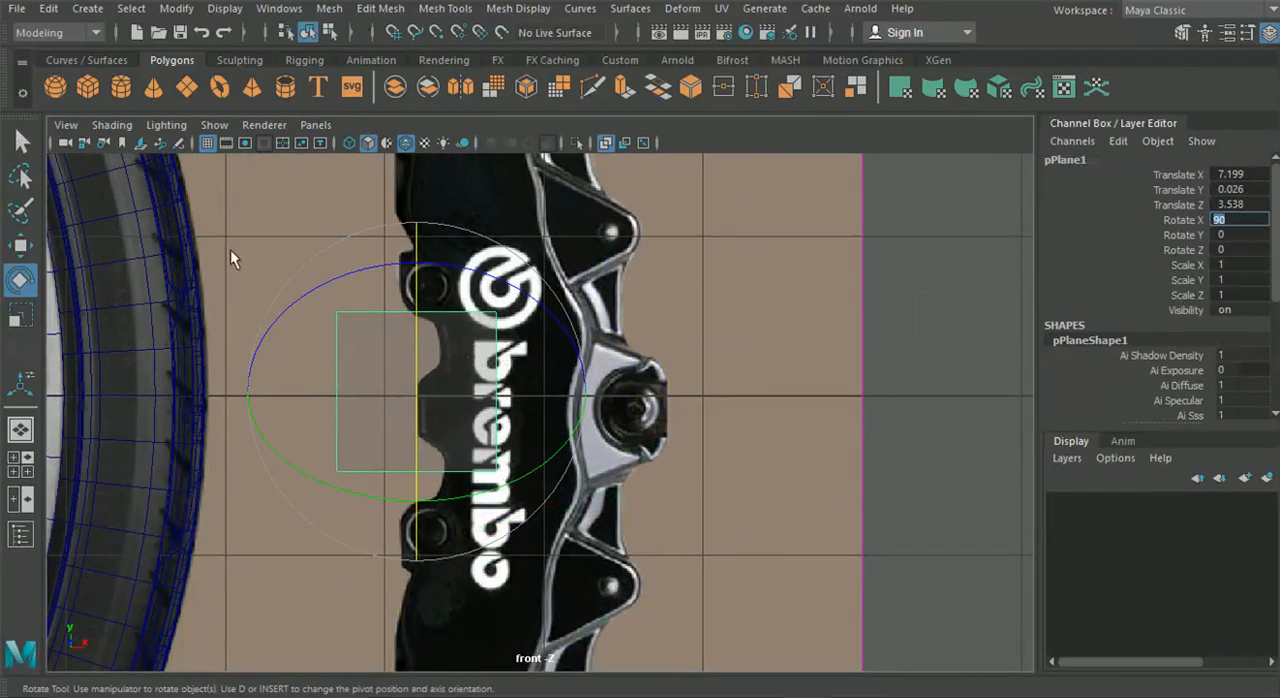
key(w)
drag(422, 389, 502, 406)
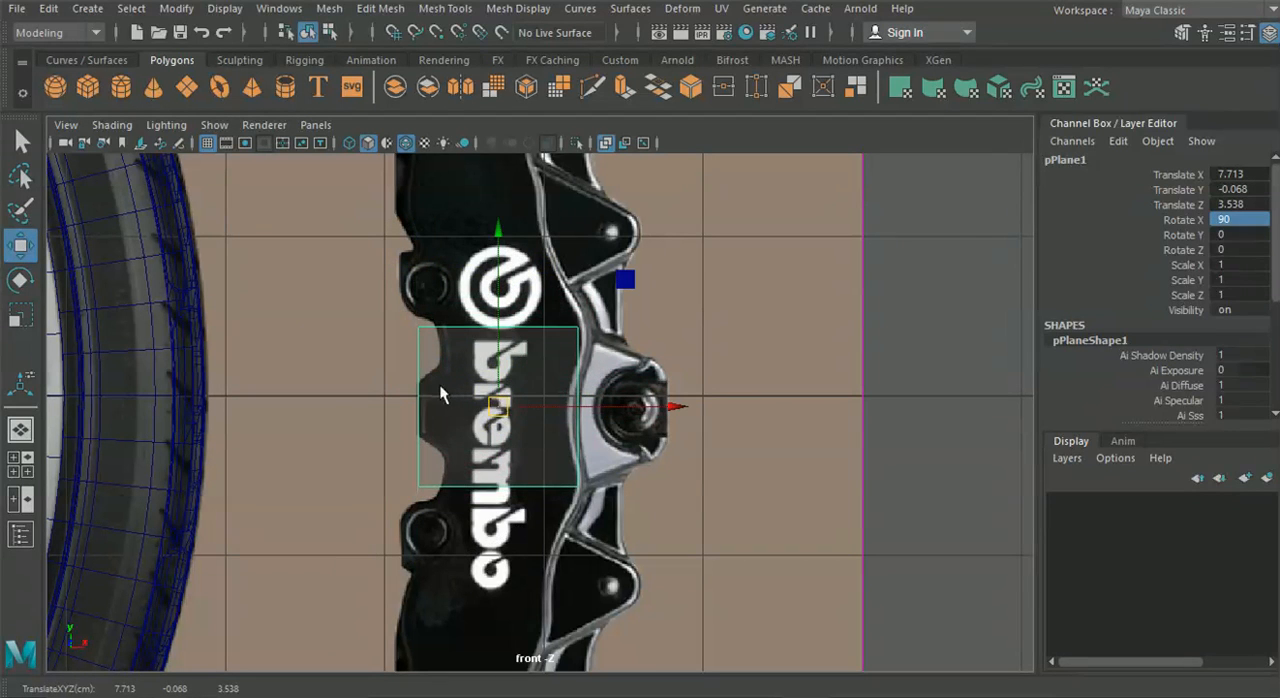
Move the plane's lower, upper and right vertices inward to form a narrow band across the middle of the caliper body
right_drag(489, 410, 393, 147)
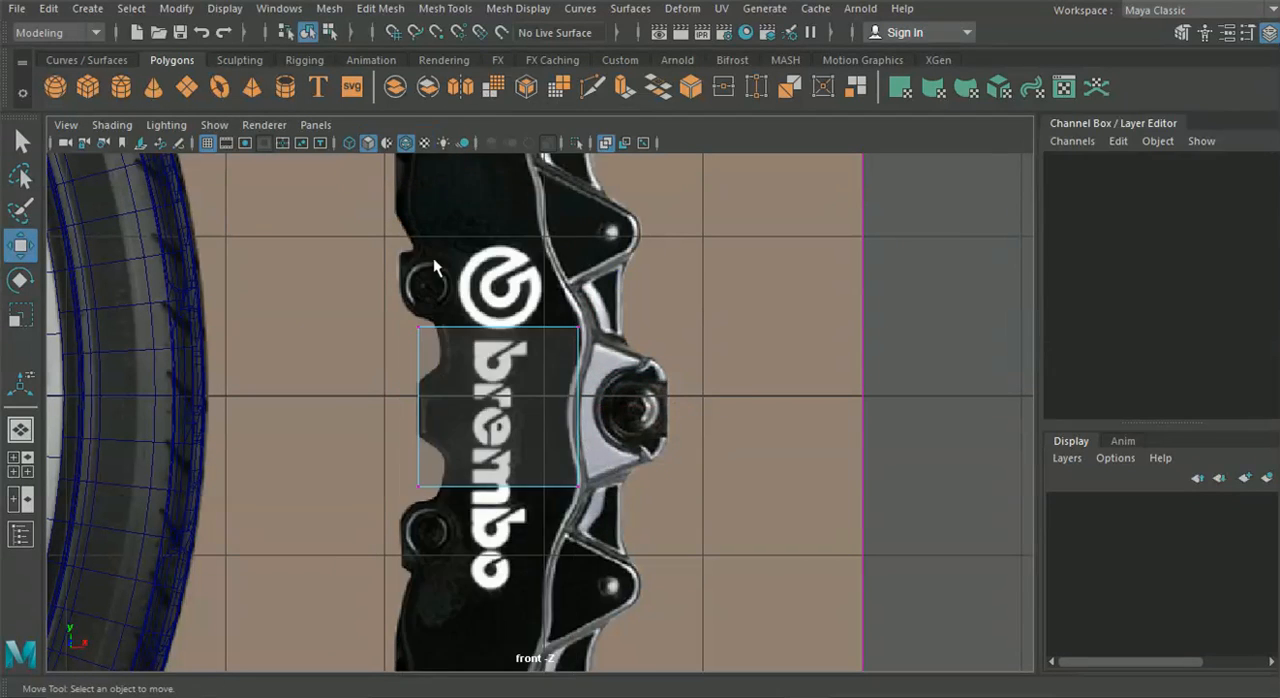
scroll(332, 428, up, 2)
drag(671, 561, 350, 495)
drag(488, 350, 477, 273)
drag(270, 236, 642, 306)
drag(478, 192, 492, 275)
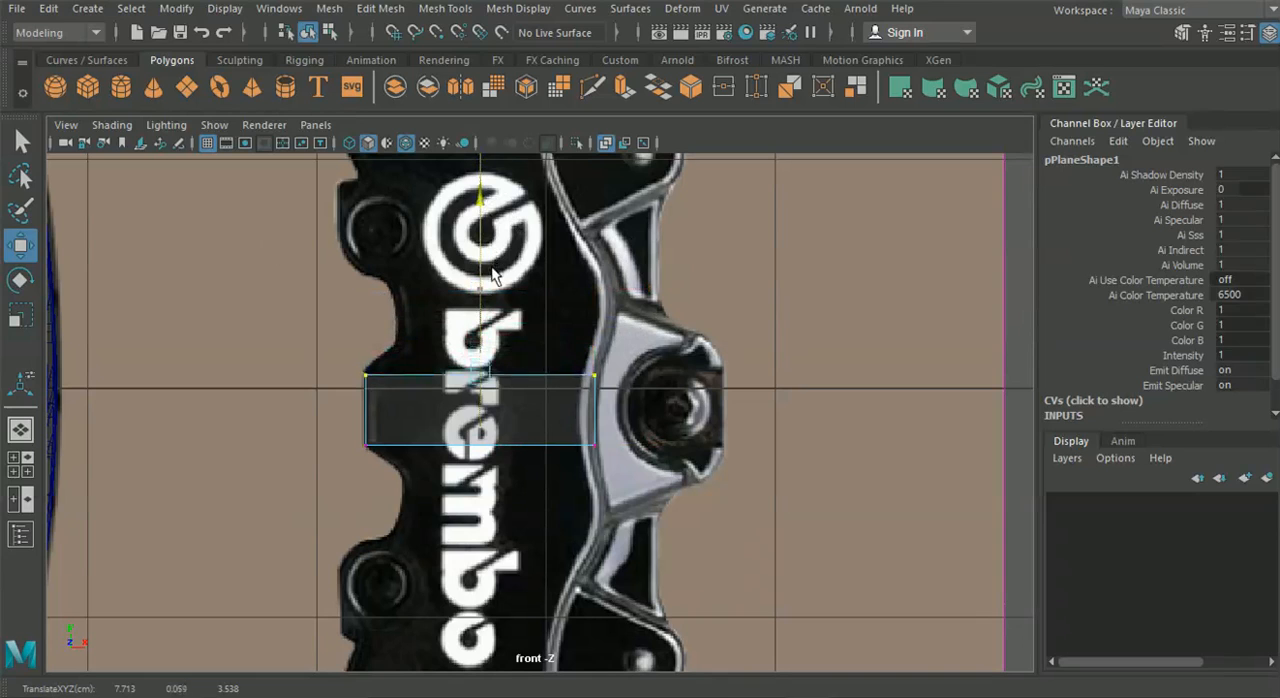
drag(660, 490, 568, 351)
drag(771, 419, 755, 420)
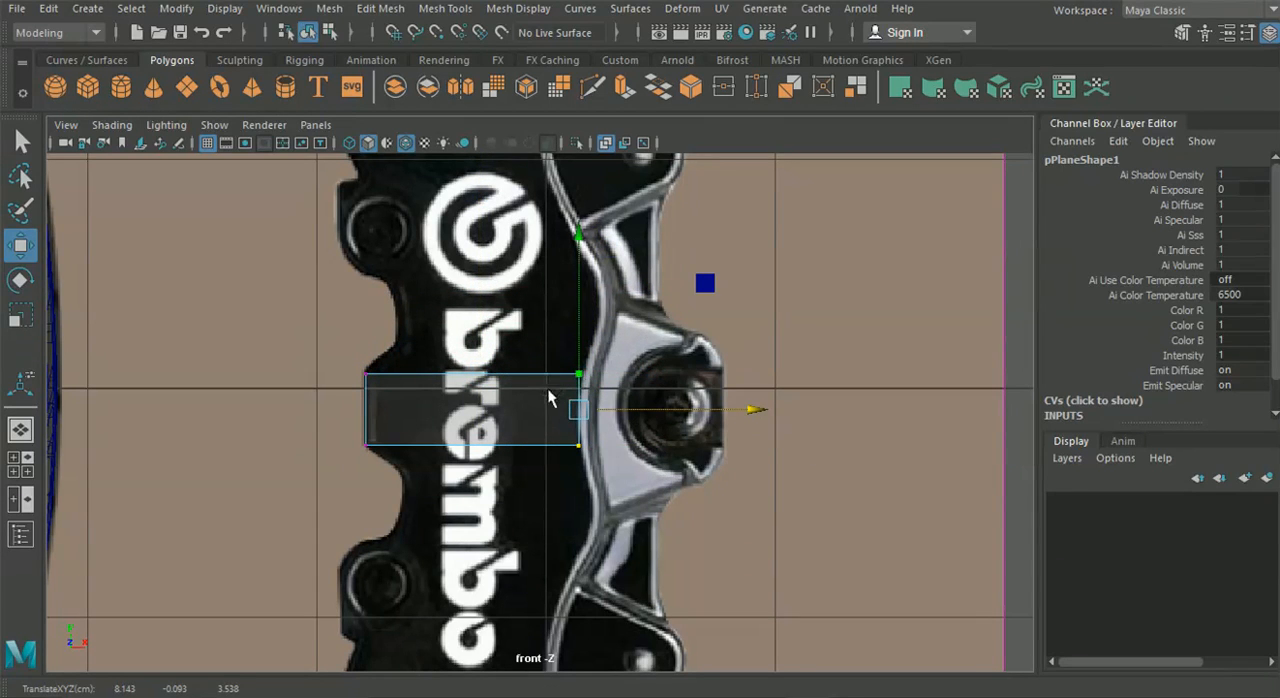
Extrude the band's upper edge a short way up and to the right, following the caliper's notch
right_drag(508, 172, 527, 92)
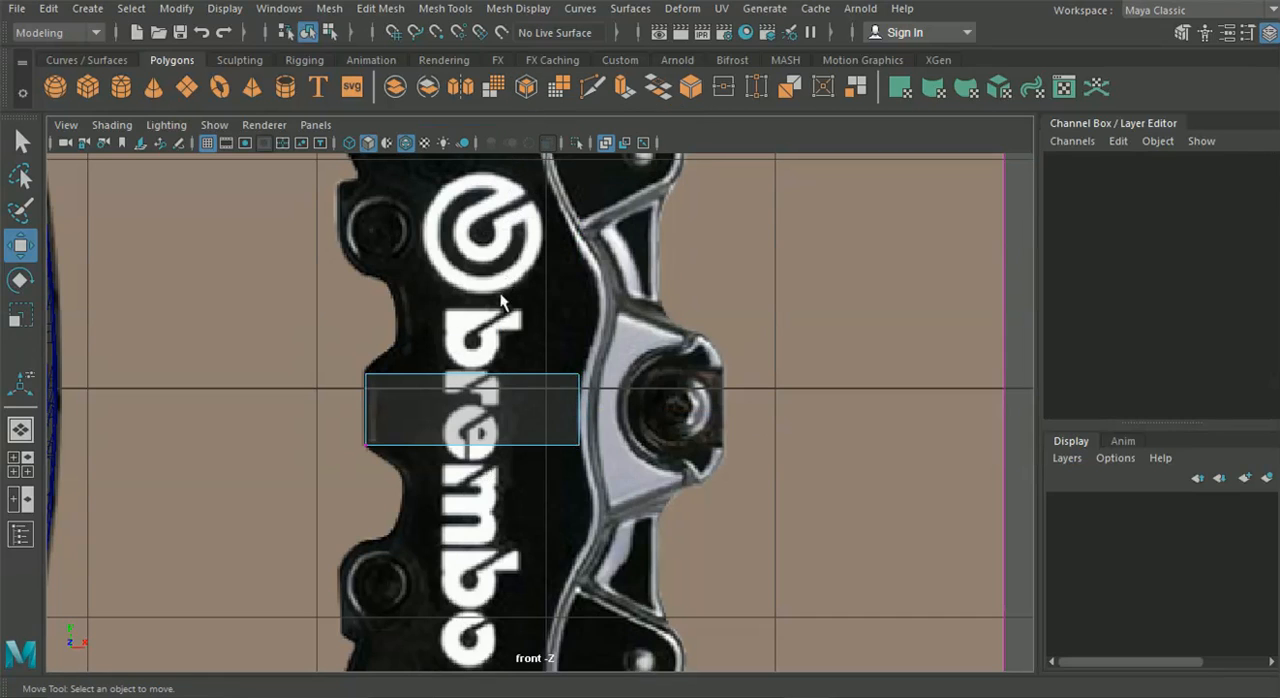
click(497, 390)
key(ctrl+e)
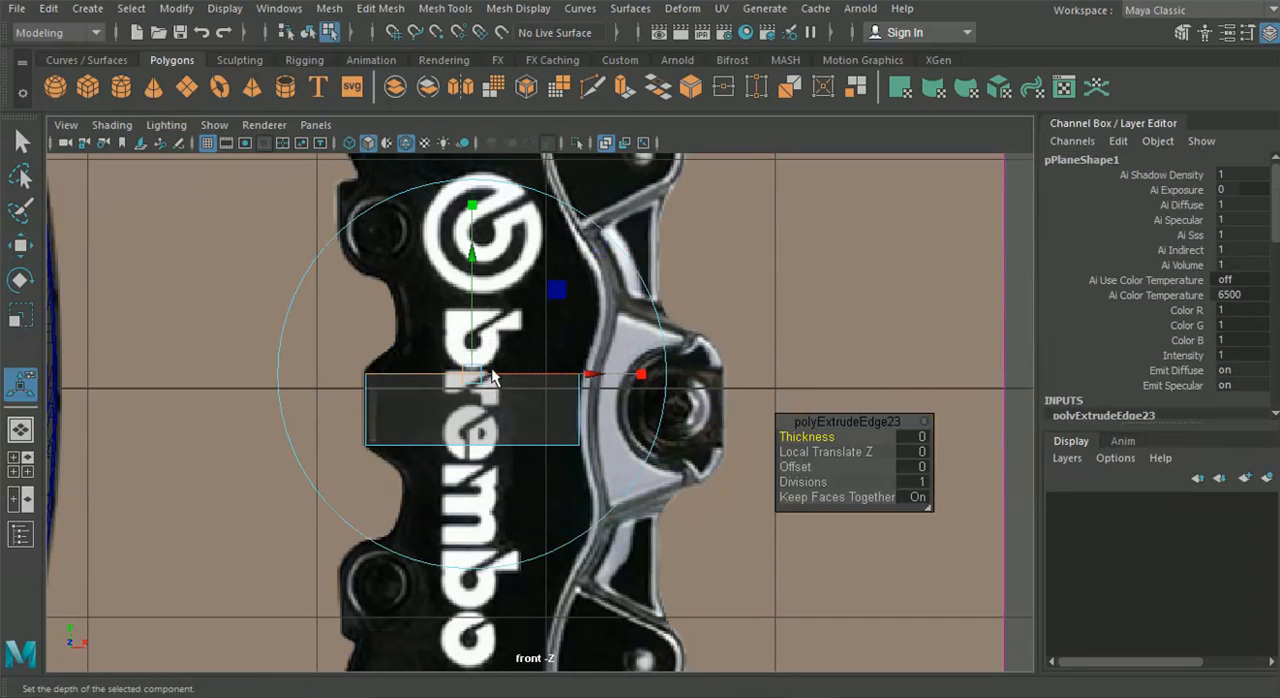
alt+middle_drag(639, 229, 687, 318)
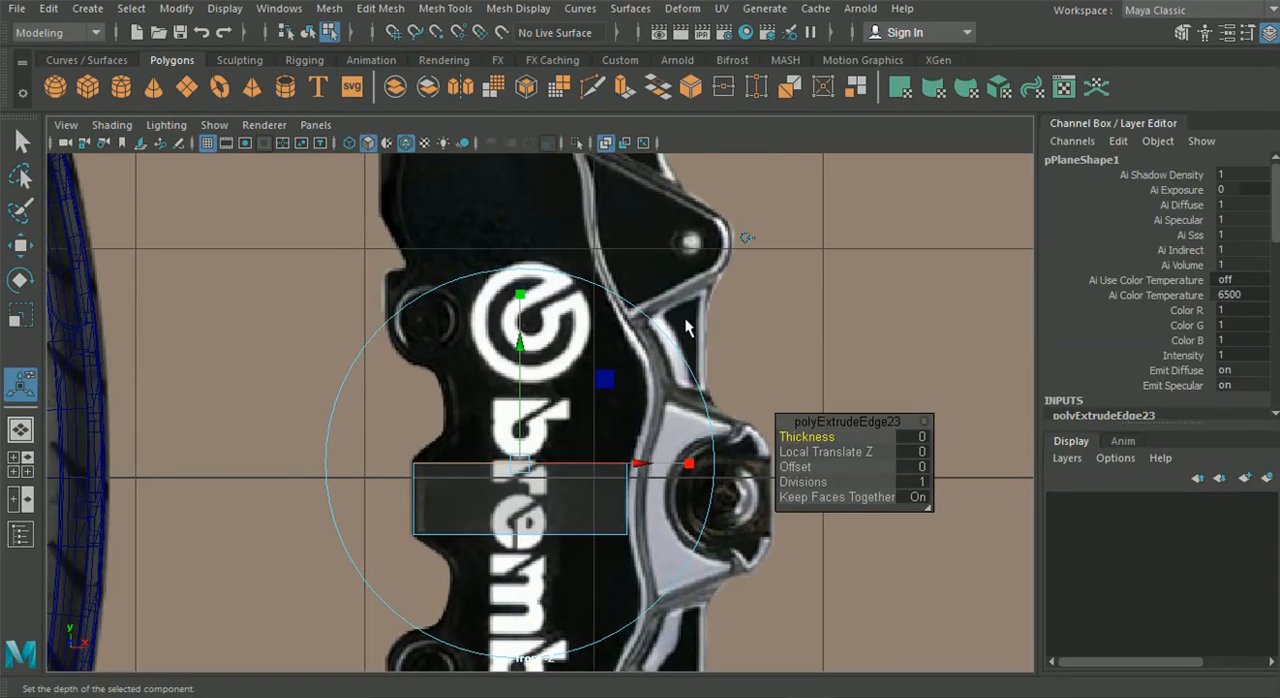
scroll(685, 318, up, 3)
drag(505, 494, 556, 440)
Extrude the new upper edge again, straight up to just below the round Brembo emblem
key(ctrl+e)
alt+middle_drag(693, 357, 672, 413)
scroll(742, 272, down, 8)
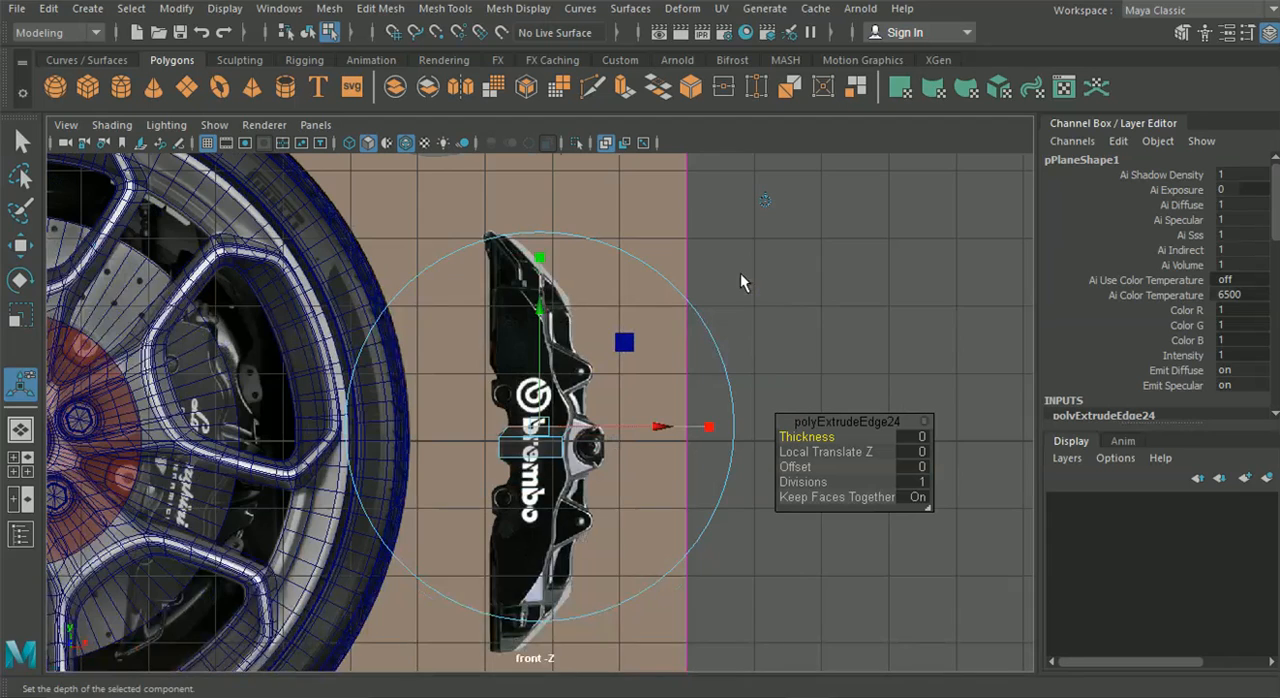
scroll(720, 280, up, 2)
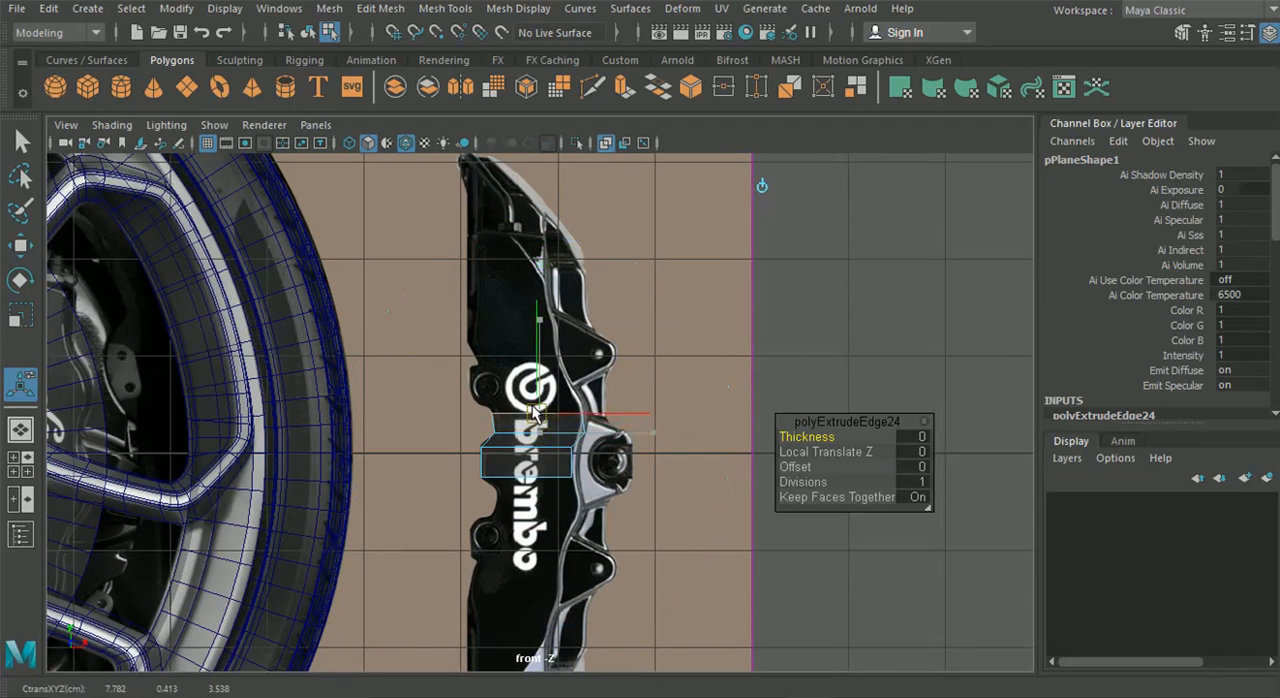
scroll(535, 410, up, 2)
scroll(535, 410, up, 1)
Extrude the upper edge a third time, up past the round Brembo emblem and over to the caliper's left outline
key(ctrl+e)
drag(535, 407, 503, 315)
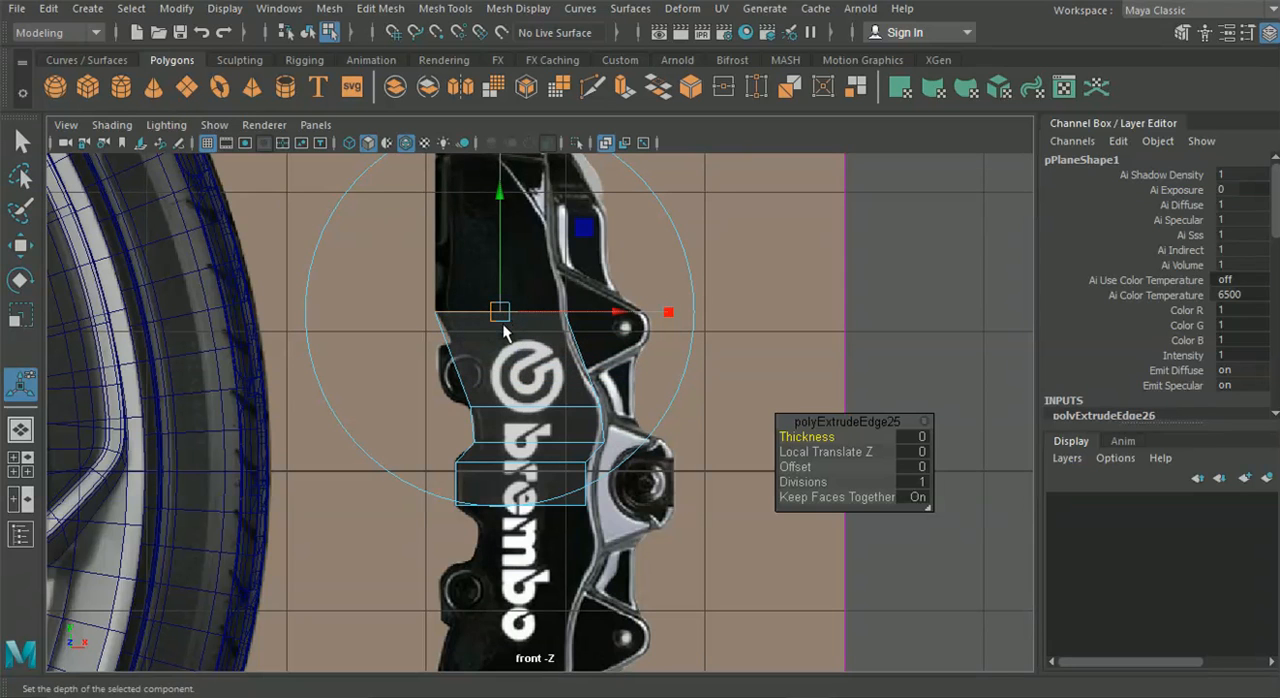
alt+middle_drag(550, 293, 594, 420)
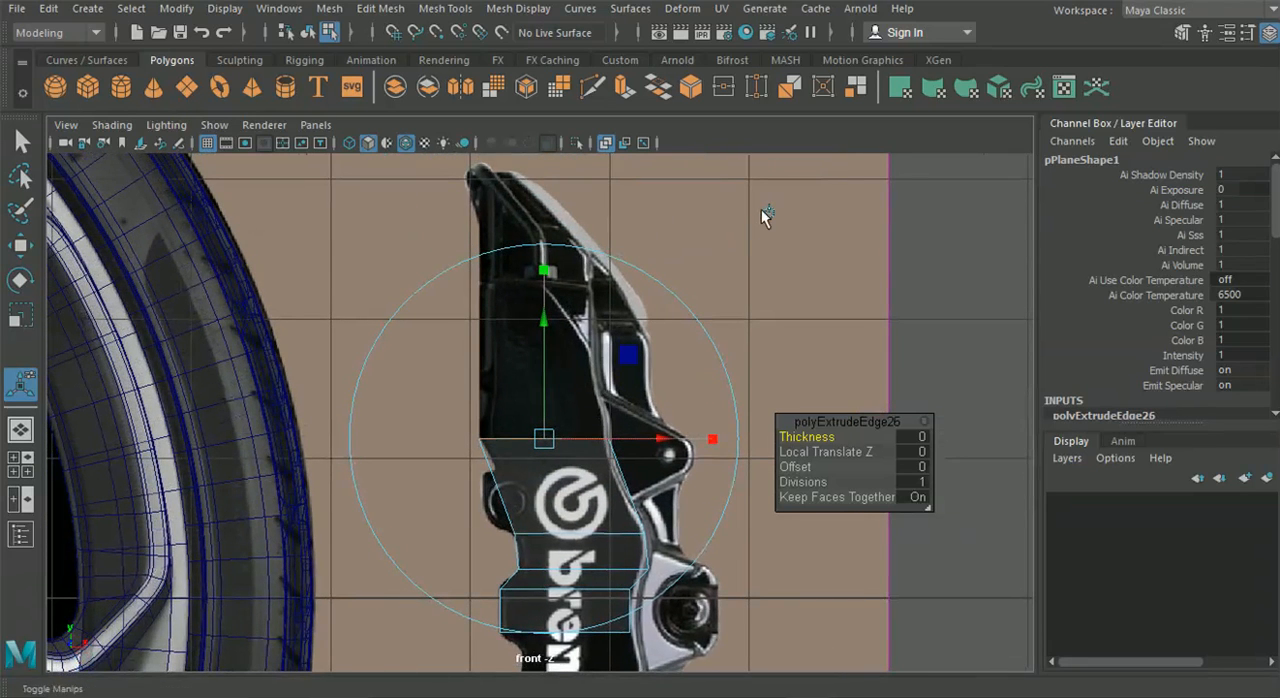
Extrude the plane's upper edge three more times, straight up to the caliper's top tip
drag(543, 440, 545, 340)
alt+middle_drag(742, 265, 767, 359)
drag(552, 413, 548, 356)
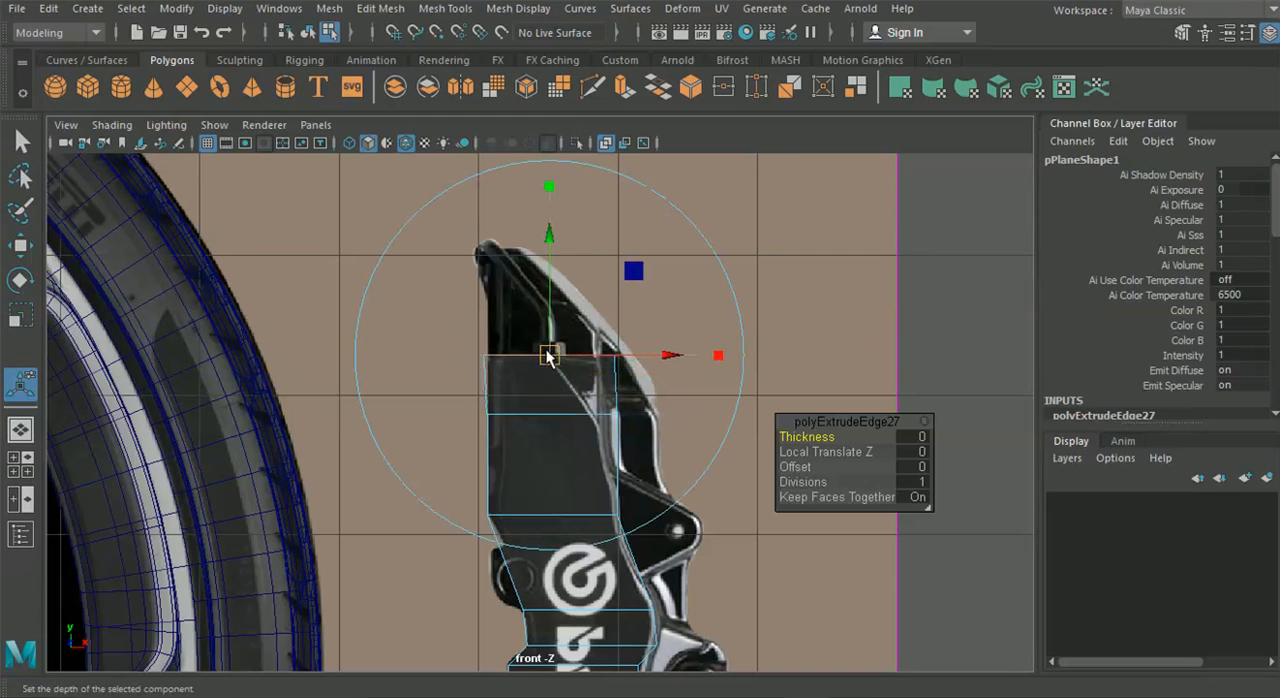
alt+middle_drag(746, 222, 796, 231)
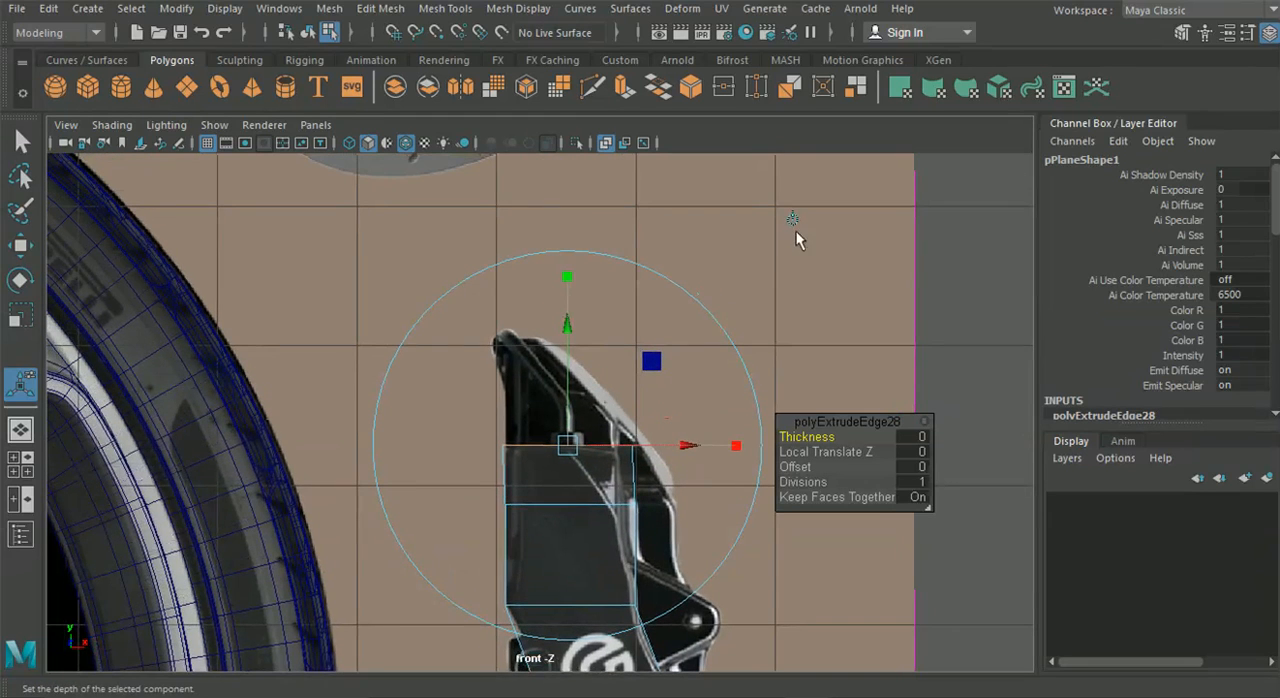
drag(566, 440, 566, 336)
Move the top edge's right vertex left onto the caliper's tip, so that side slopes along the body
right_drag(539, 423, 453, 139)
alt+right_drag(56, 282, 144, 264)
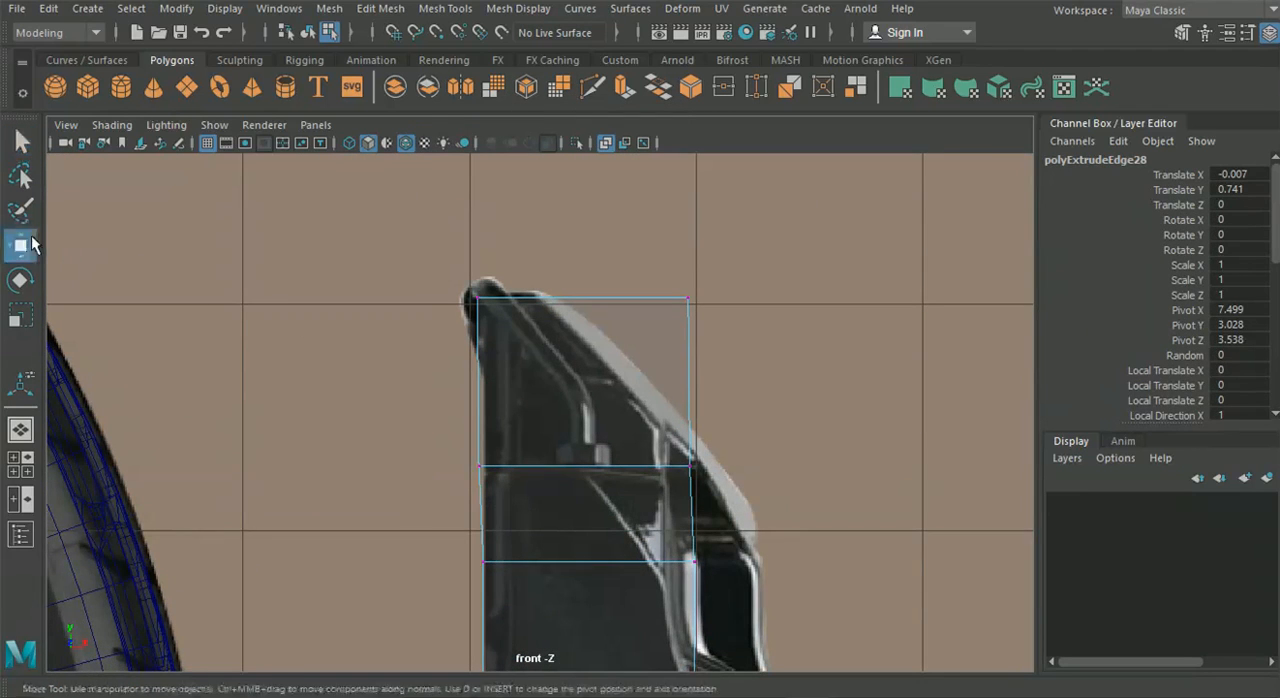
click(30, 239)
scroll(420, 243, up, 2)
drag(425, 242, 506, 291)
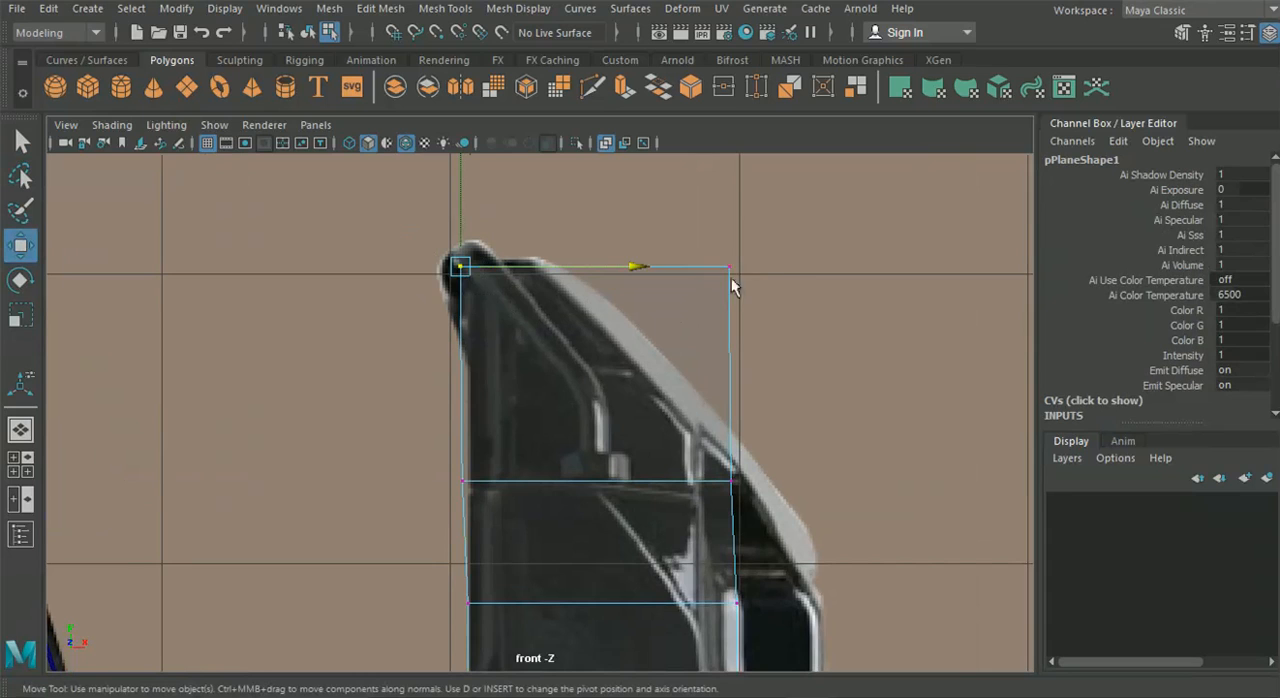
drag(809, 270, 620, 288)
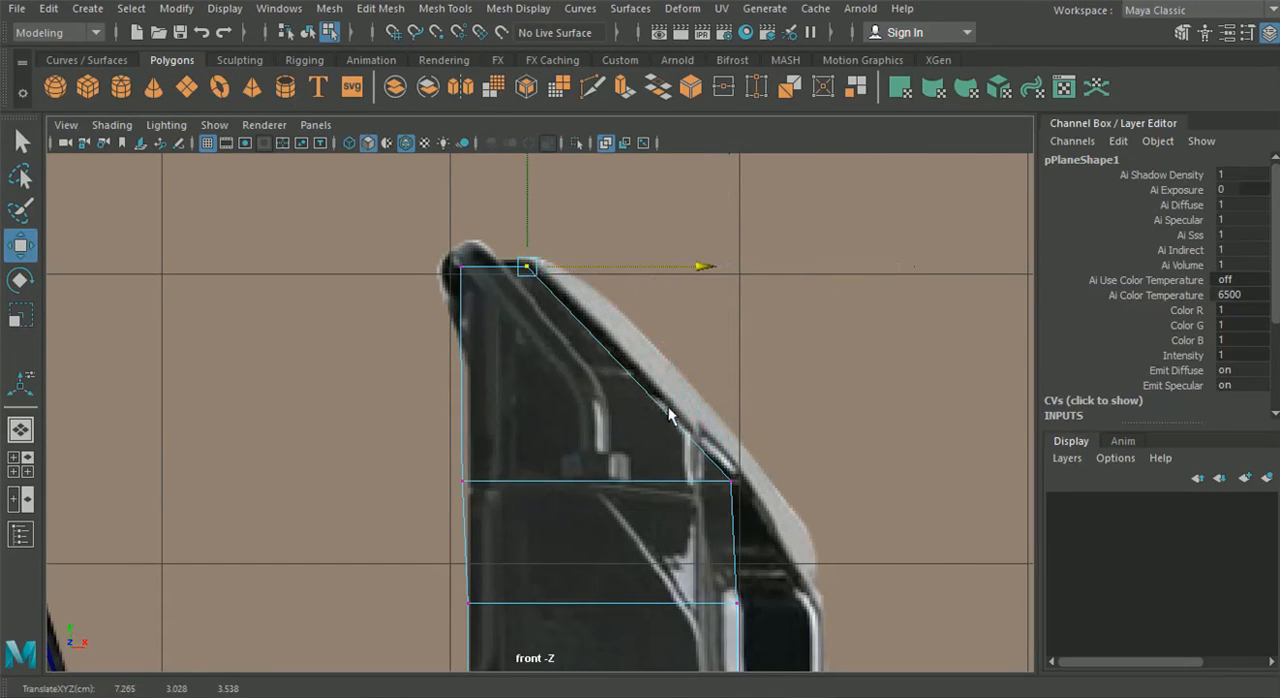
Raise the second row of vertices and position its right vertex on the caliper's sloped outline
alt+middle_drag(708, 524, 671, 412)
click(739, 381)
drag(814, 363, 742, 373)
drag(349, 333, 652, 398)
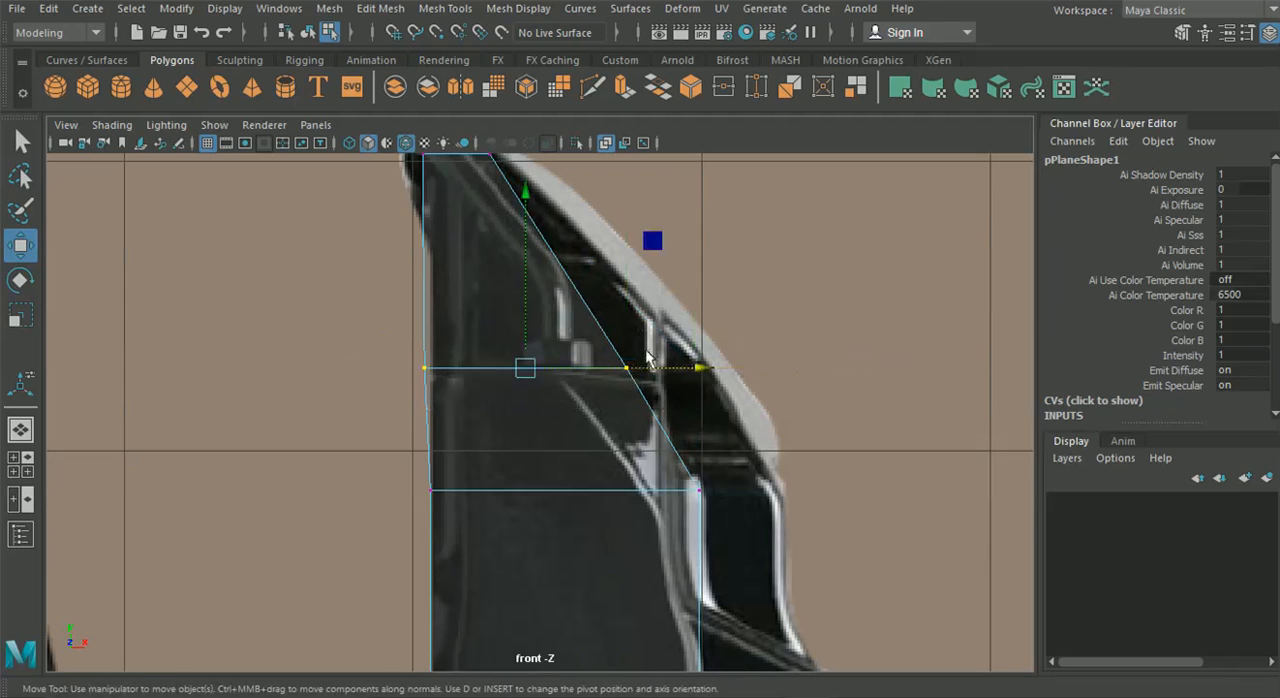
drag(524, 231, 531, 159)
click(702, 316)
drag(768, 330, 800, 330)
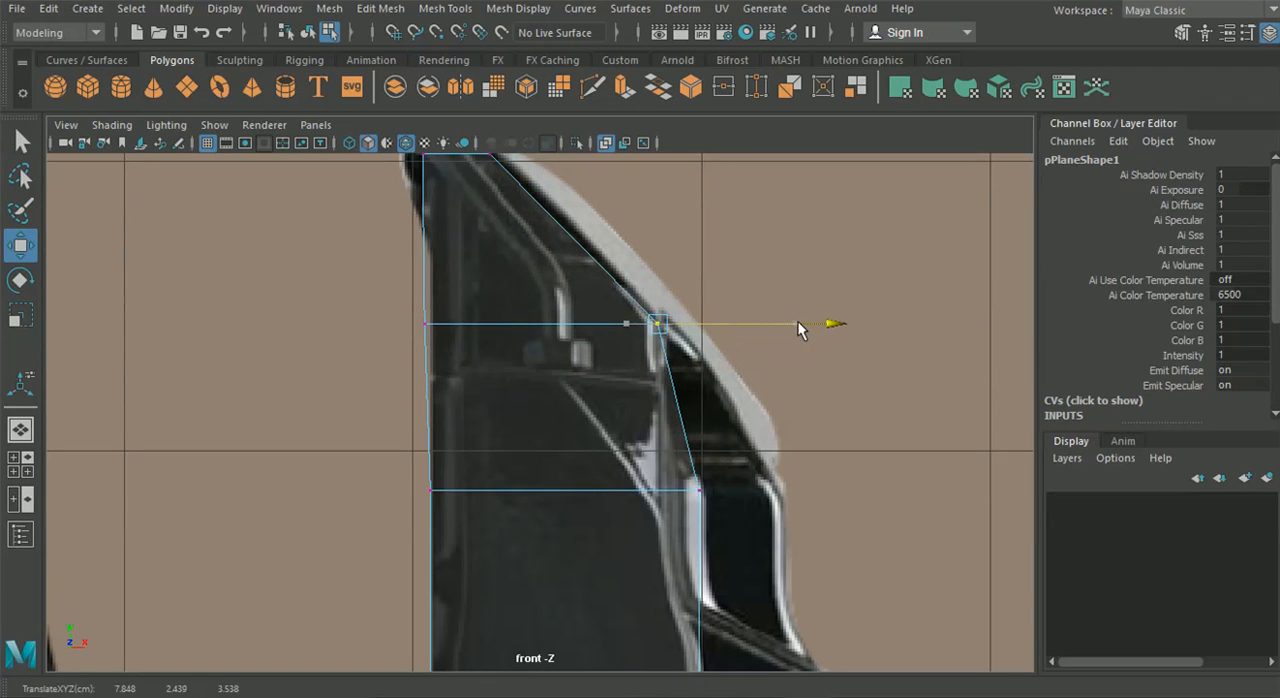
Align the left vertices of the second and third rows with the caliper's left outline
drag(407, 298, 457, 348)
alt+middle_drag(359, 362, 389, 440)
drag(385, 441, 490, 214)
drag(637, 315, 644, 318)
click(461, 234)
drag(625, 230, 628, 229)
Move the right vertices of the third and fourth rows left onto the edge of the caliper's black body
alt+middle_drag(657, 457, 605, 296)
drag(622, 344, 732, 462)
drag(803, 404, 766, 401)
alt+middle_drag(715, 534, 678, 334)
drag(692, 455, 694, 455)
drag(808, 416, 802, 416)
drag(328, 378, 453, 454)
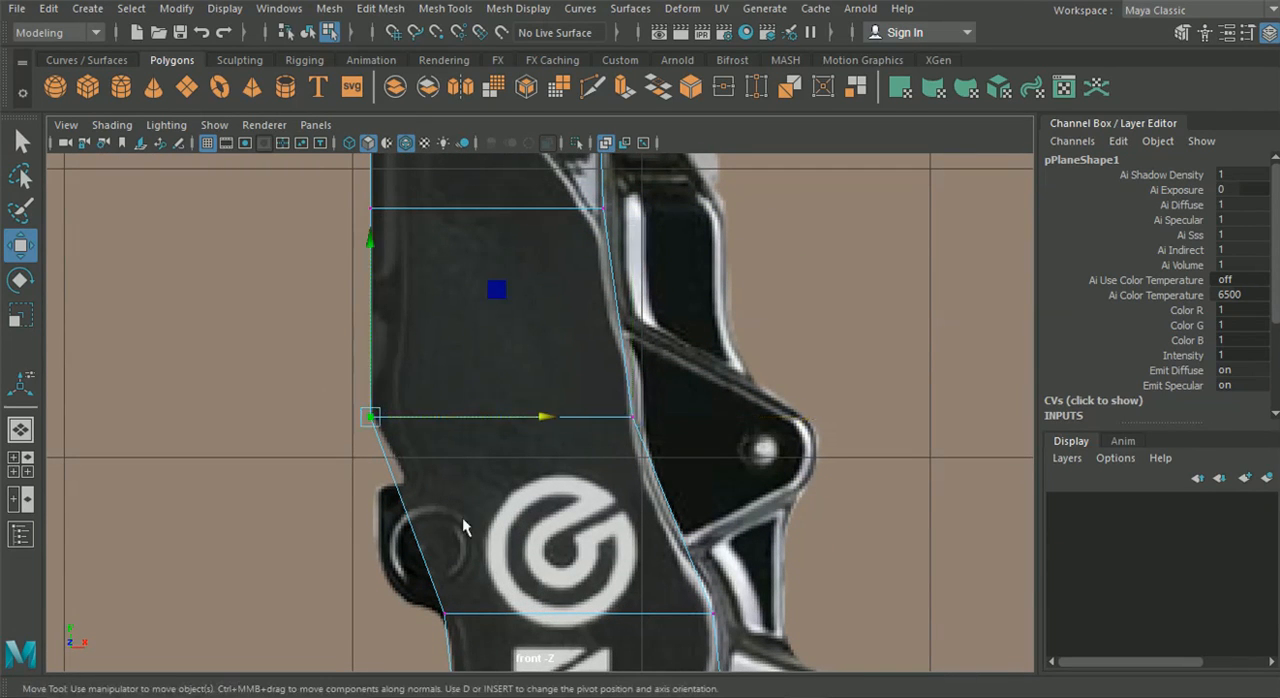
Raise the right vertex of the row at the Brembo emblem's lower edge to follow the body's curve
alt+middle_drag(453, 577, 427, 457)
drag(365, 441, 723, 551)
click(553, 441)
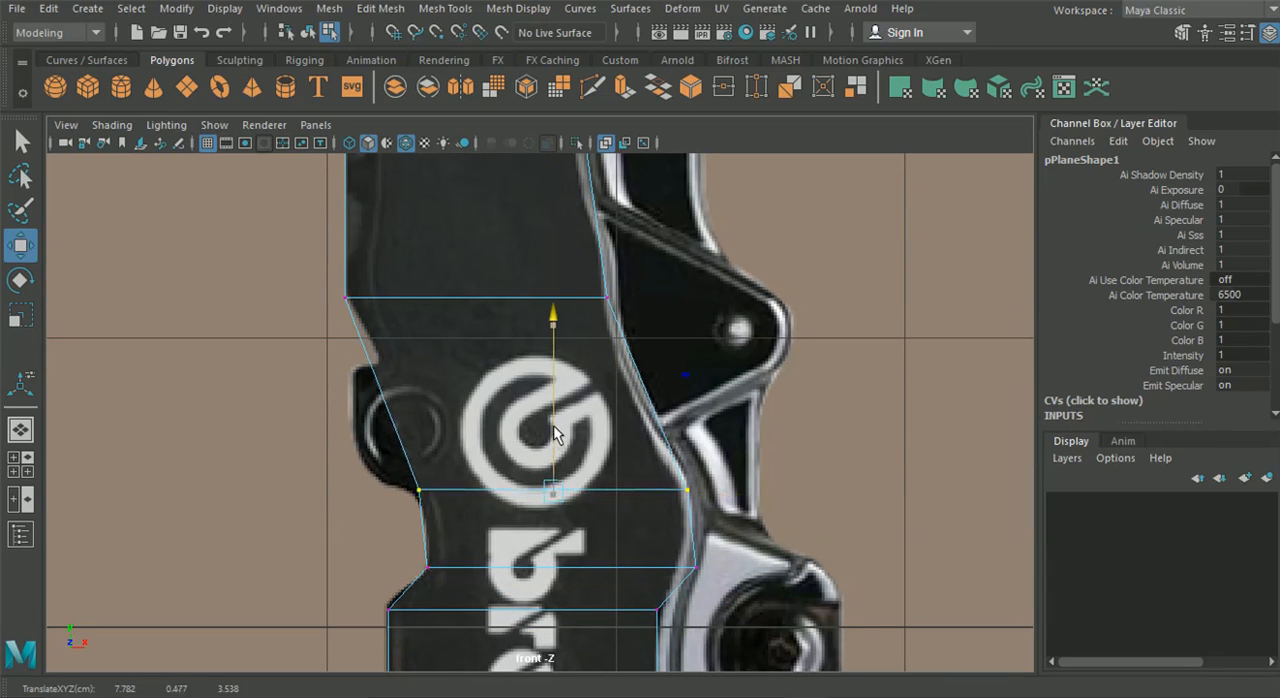
click(688, 494)
drag(688, 417, 688, 401)
Move both end vertices of the row at the notch's inner corner inward onto the caliper's outline
alt+middle_drag(589, 496, 542, 381)
drag(589, 420, 738, 503)
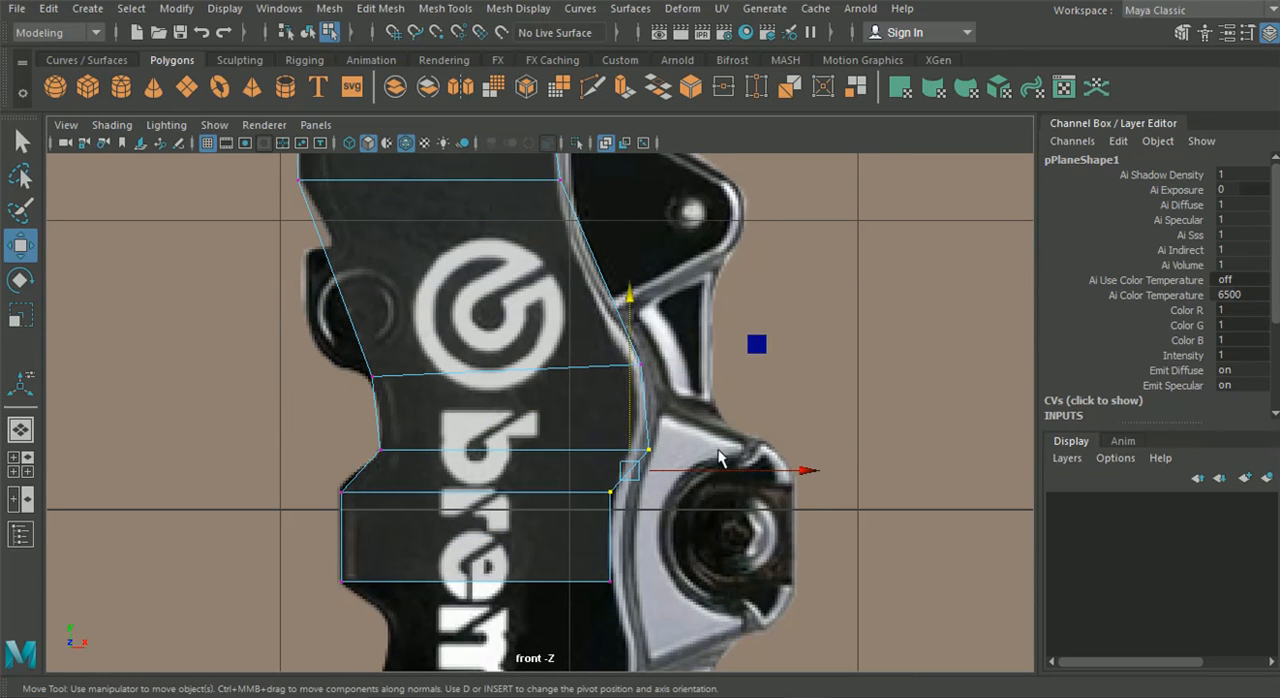
drag(797, 451, 672, 452)
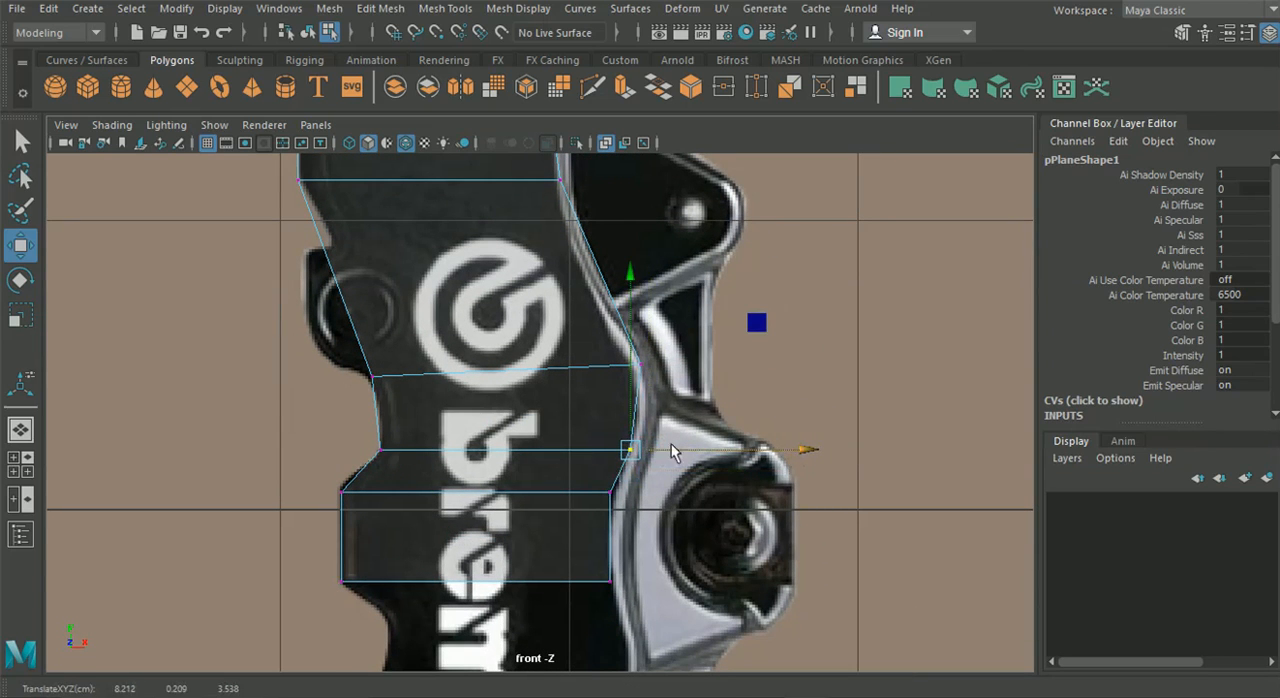
click(390, 437)
drag(522, 450, 522, 452)
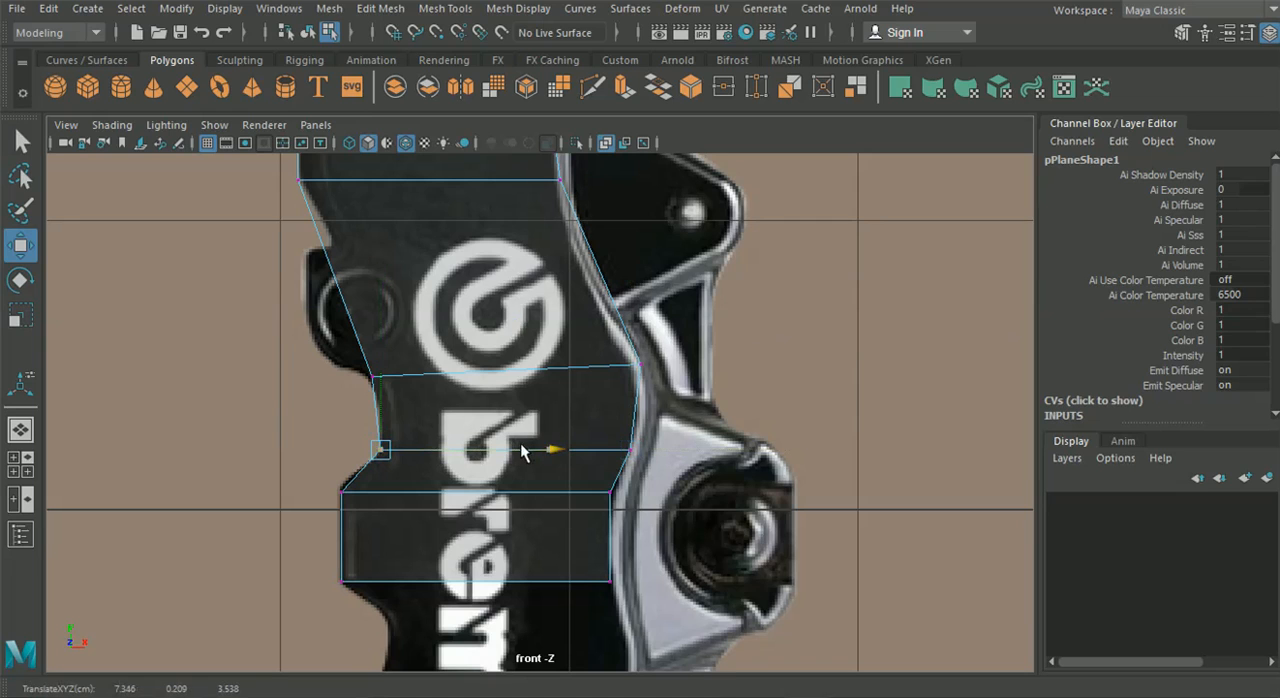
Raise the row just below the notch slightly and move its right vertex right to the body's edge
drag(597, 511, 599, 512)
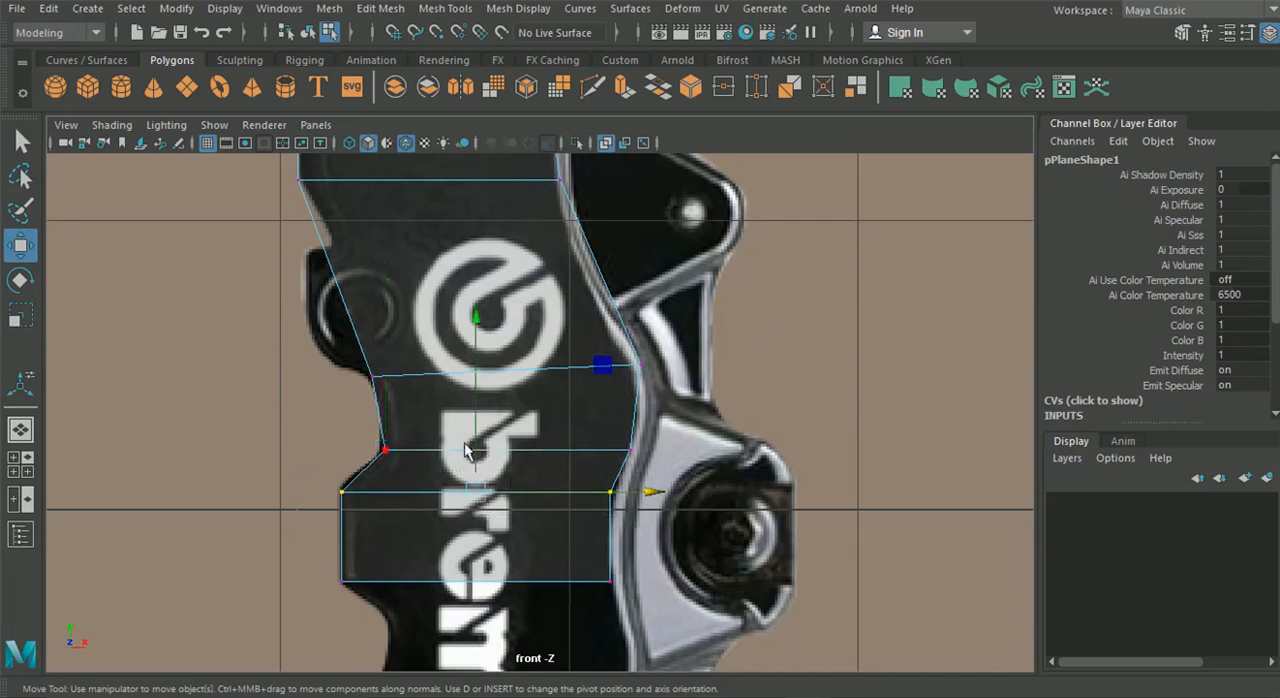
drag(475, 400, 475, 395)
drag(562, 517, 637, 473)
drag(724, 486, 731, 486)
scroll(672, 480, down, 8)
alt+middle_drag(672, 480, 719, 553)
scroll(719, 553, up, 4)
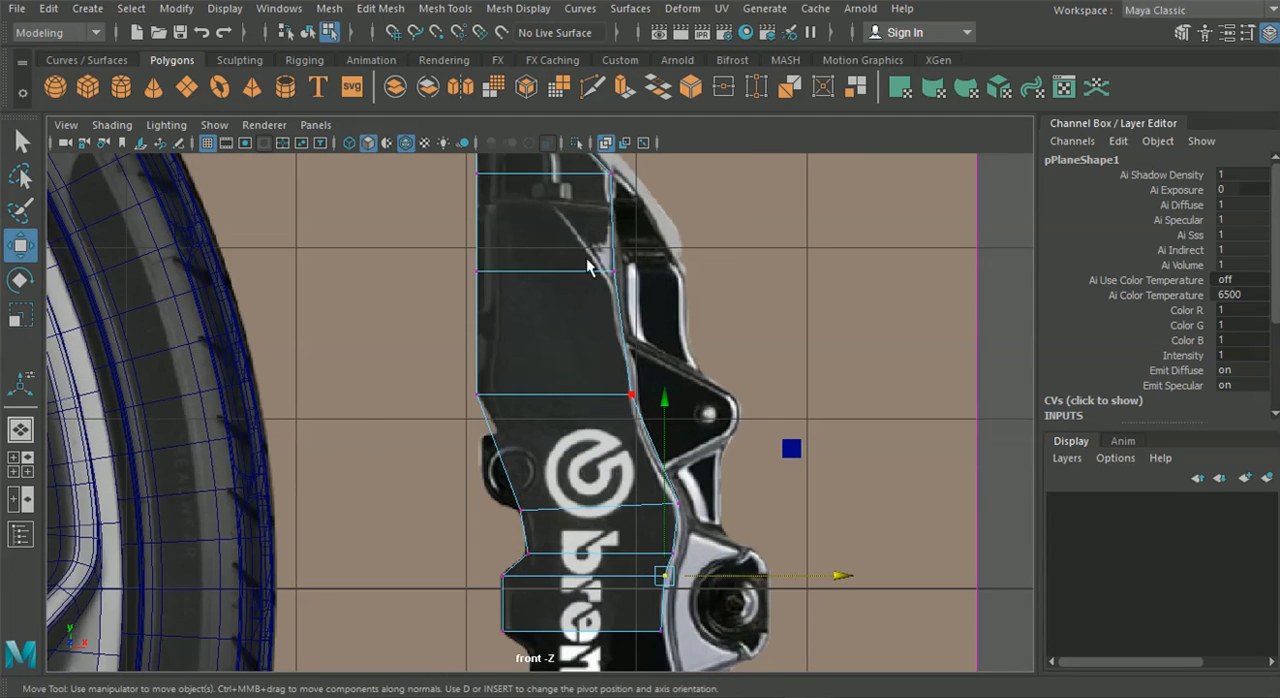
Insert five horizontal edge loops across the caliper plane, from above the Brembo emblem down to the lowest band
alt+middle_drag(587, 261, 578, 306)
click(380, 8)
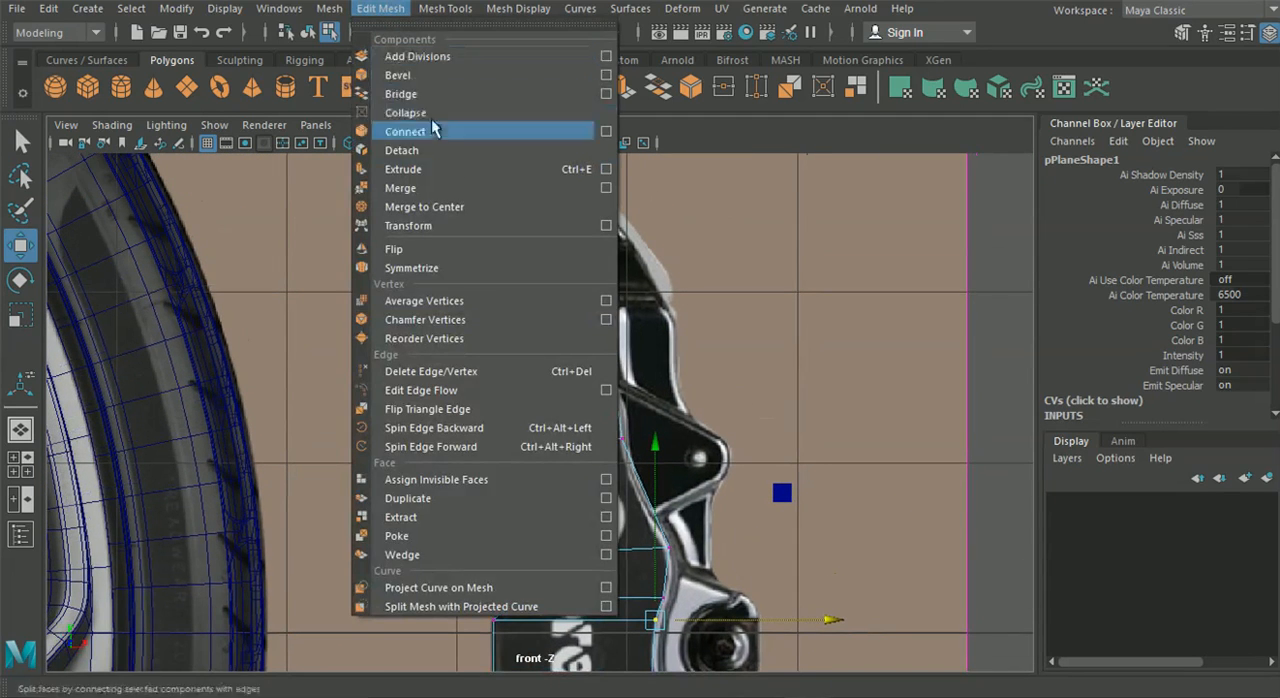
click(470, 150)
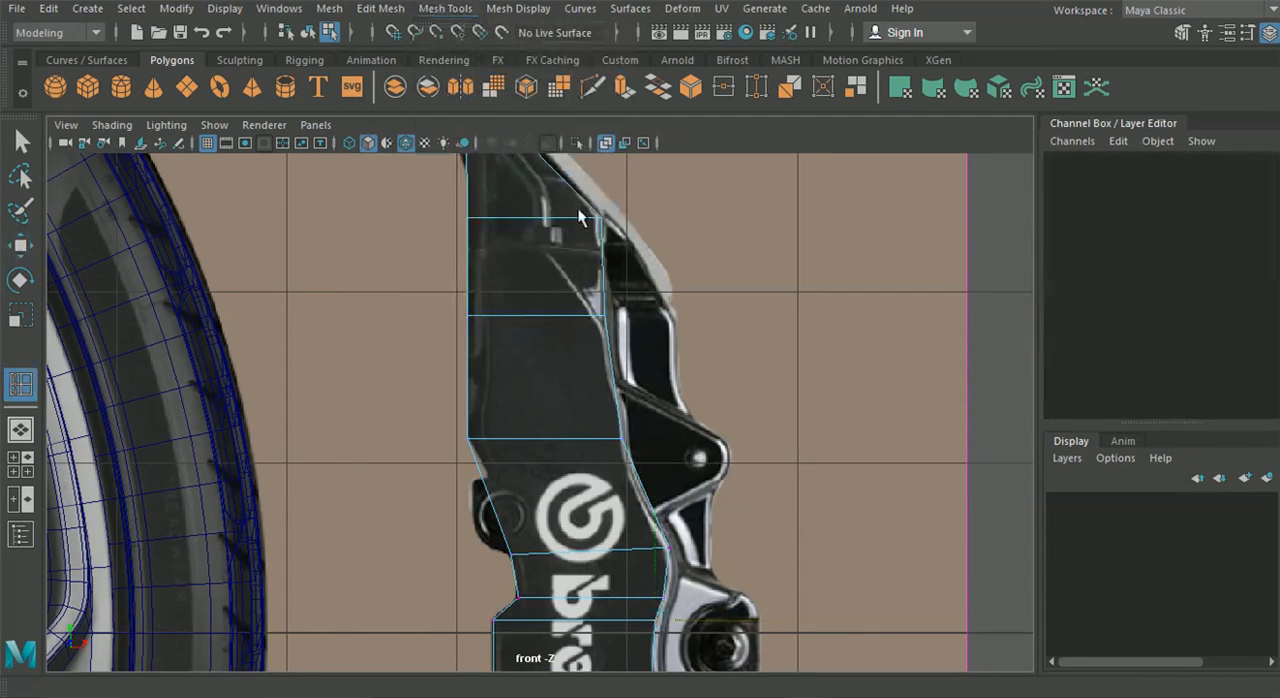
scroll(574, 386, up, 3)
scroll(576, 387, up, 2)
drag(545, 270, 541, 263)
alt+middle_drag(651, 496, 634, 288)
alt+middle_drag(614, 405, 612, 352)
drag(605, 340, 605, 340)
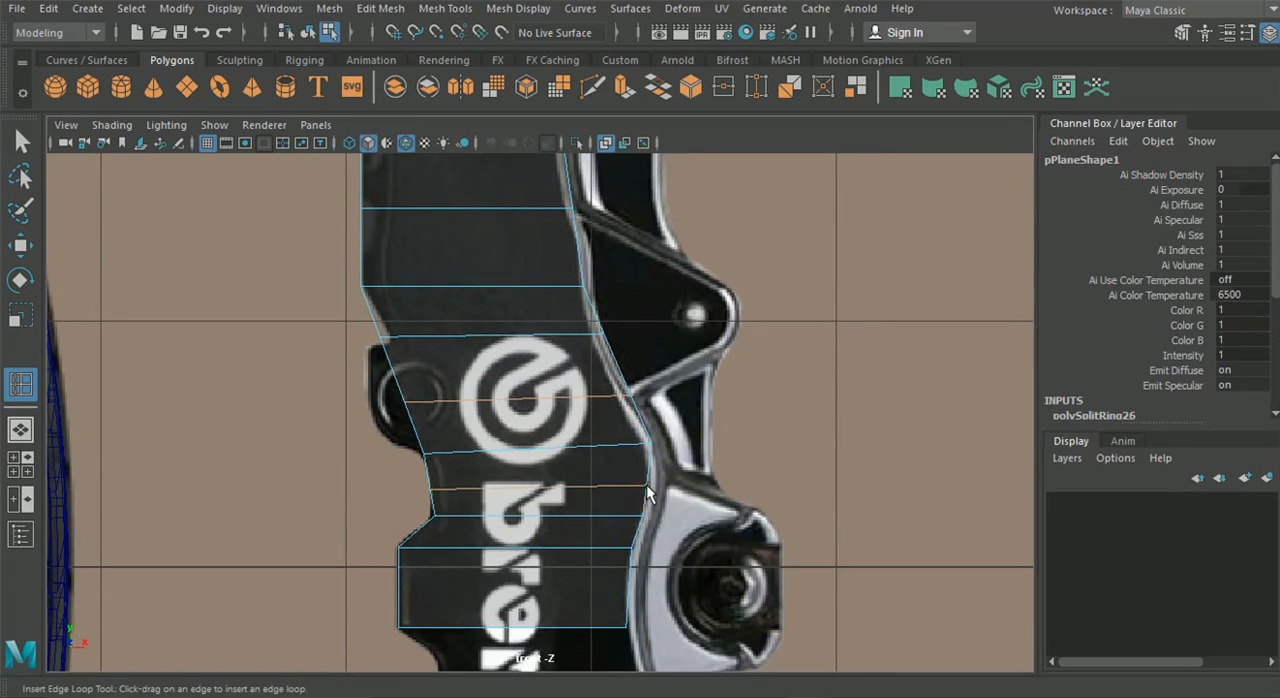
scroll(650, 505, up, 2)
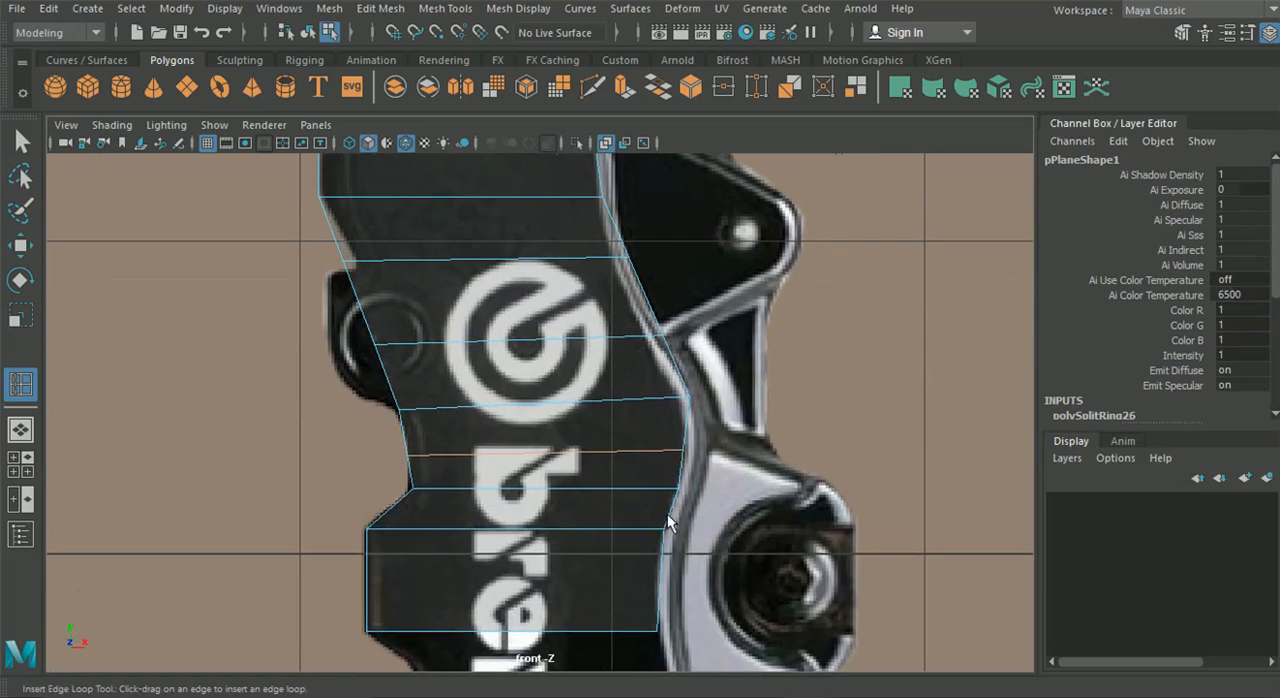
click(658, 580)
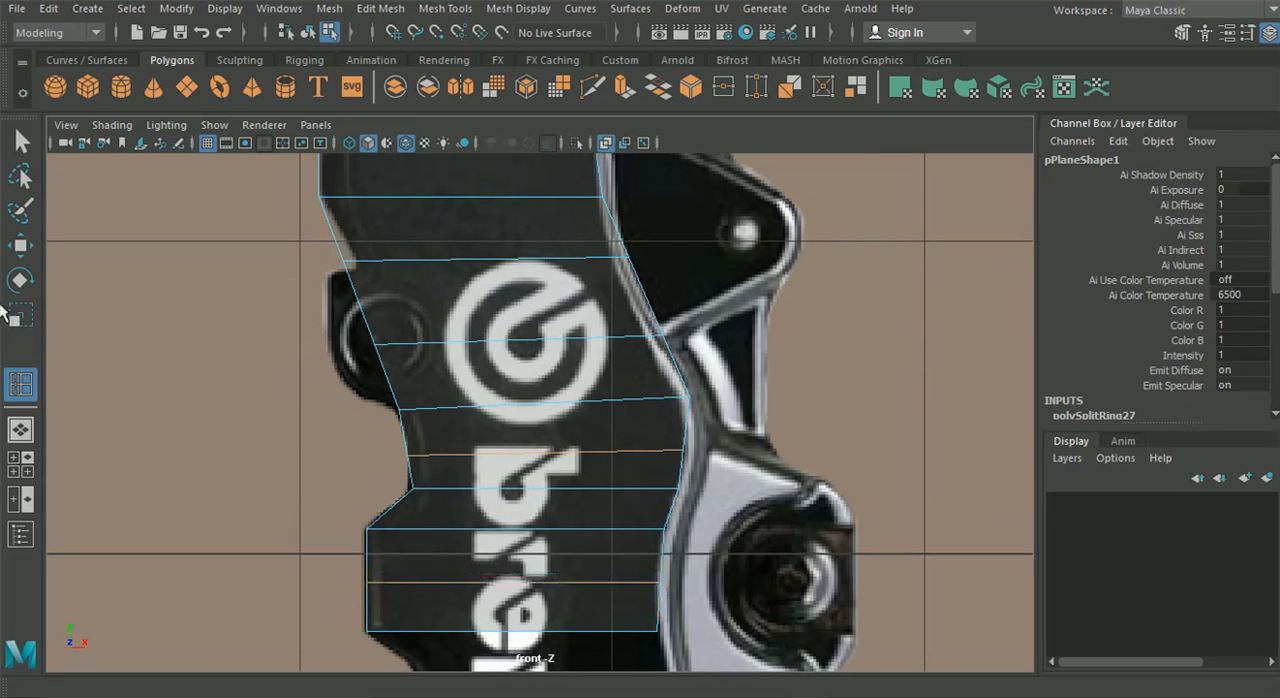
Move the right vertices of the two new edge loops at the Brembo emblem left onto the body's outline
key(w)
alt+middle_drag(375, 360, 395, 520)
scroll(395, 520, down, 1)
key(space)
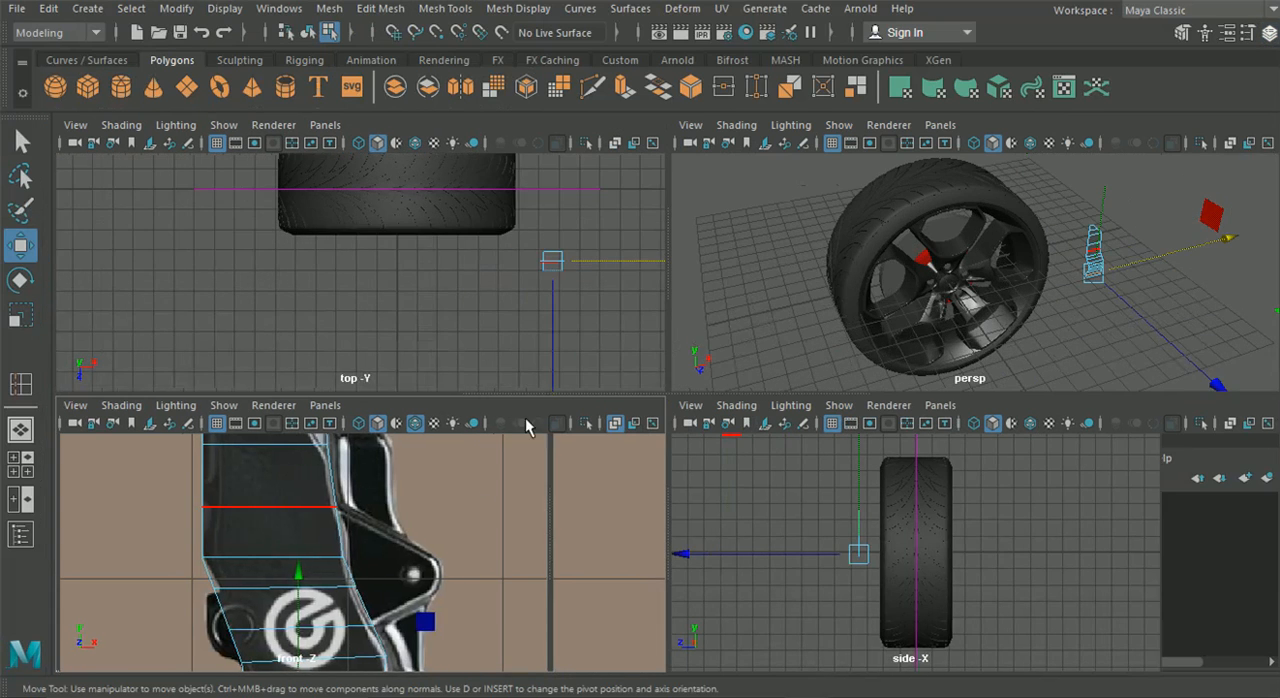
key(space)
alt+middle_drag(594, 216, 561, 406)
shift+right_drag(563, 325, 506, 250)
right_drag(424, 167, 412, 156)
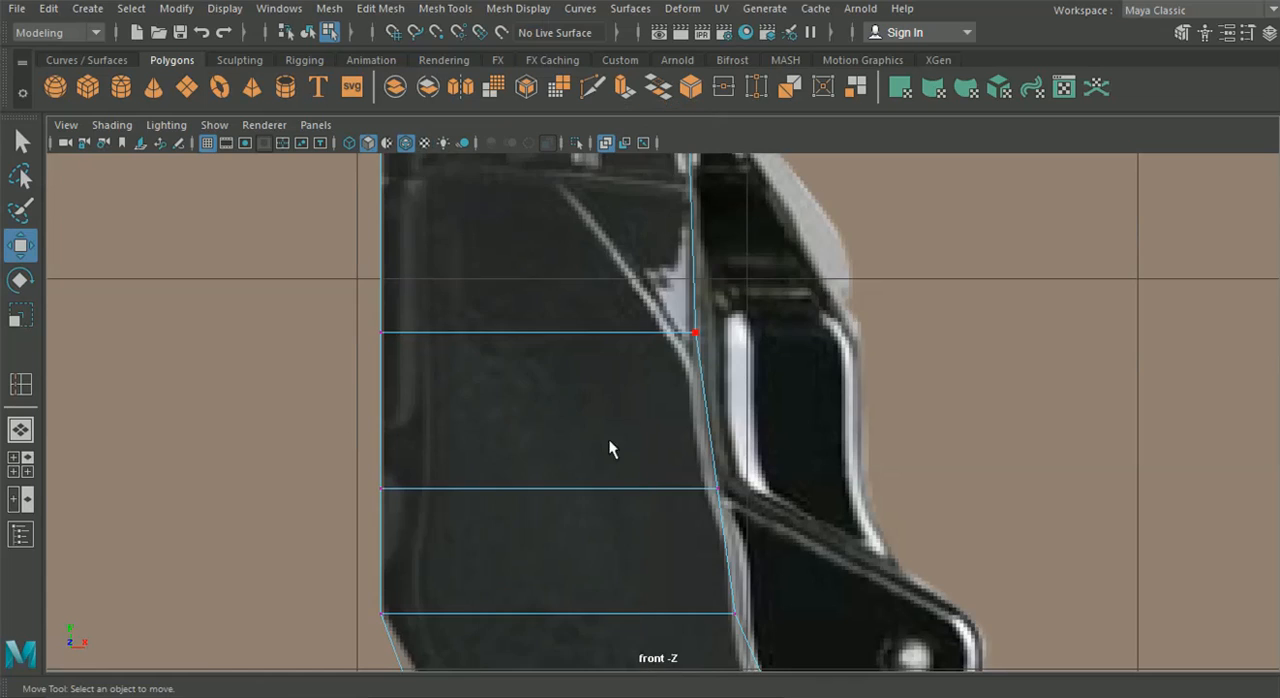
alt+middle_drag(639, 481, 555, 320)
drag(609, 289, 697, 368)
alt+middle_drag(707, 487, 646, 350)
click(607, 372)
drag(773, 387, 759, 394)
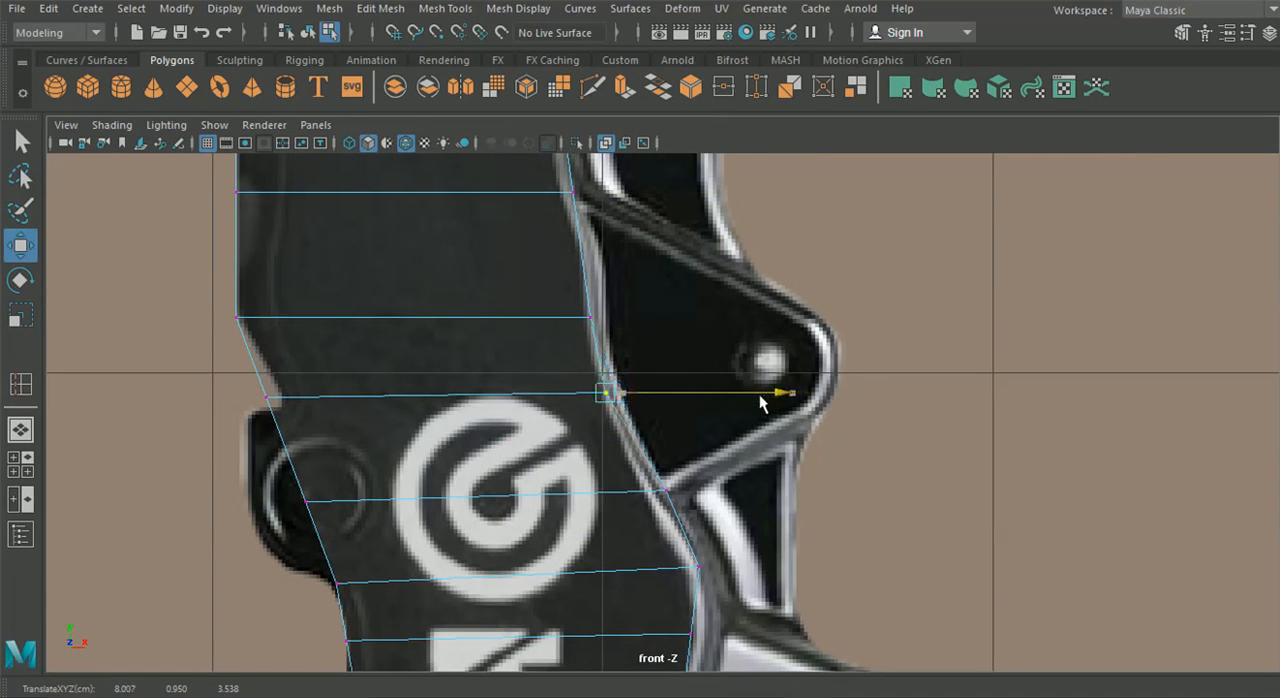
drag(624, 474, 700, 516)
drag(820, 487, 813, 492)
Fit the right vertices of the rows below the Brembo emblem to the body's curved border, down to the lowest edge
alt+middle_drag(680, 628, 621, 435)
click(644, 440)
drag(780, 438, 792, 439)
click(641, 489)
drag(753, 490, 758, 487)
drag(600, 510, 656, 564)
drag(724, 541, 724, 541)
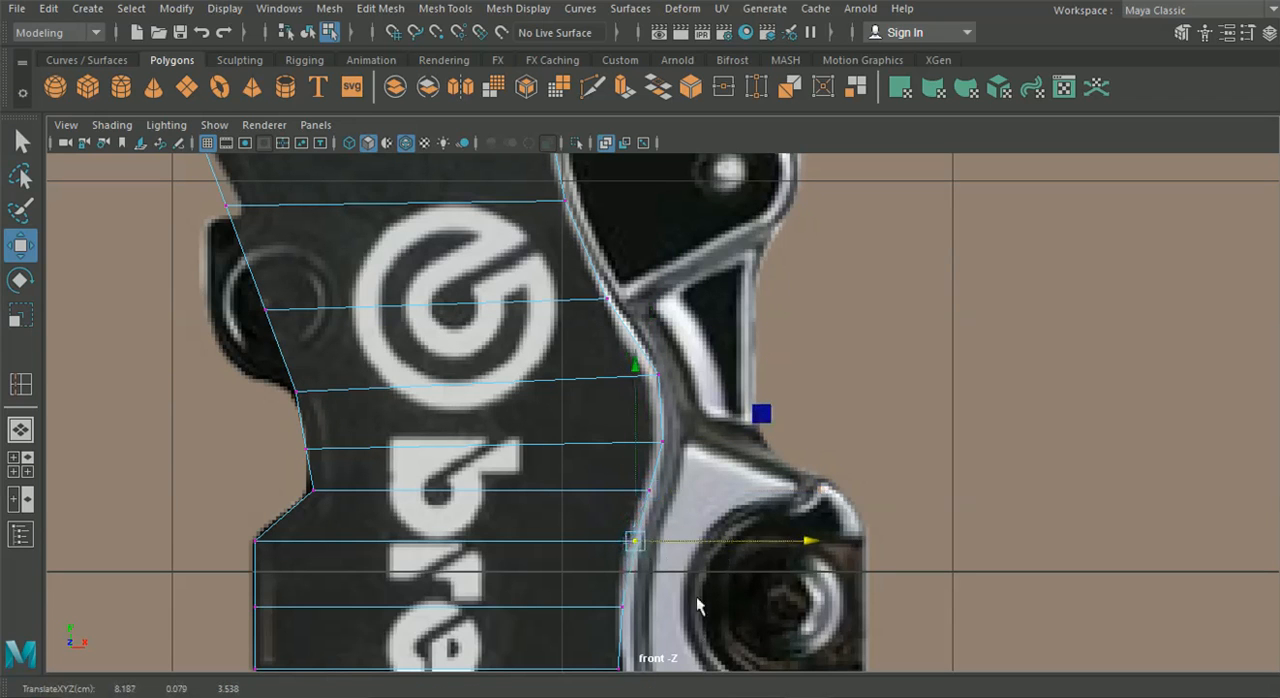
alt+middle_drag(697, 605, 669, 450)
click(590, 450)
drag(628, 533, 700, 527)
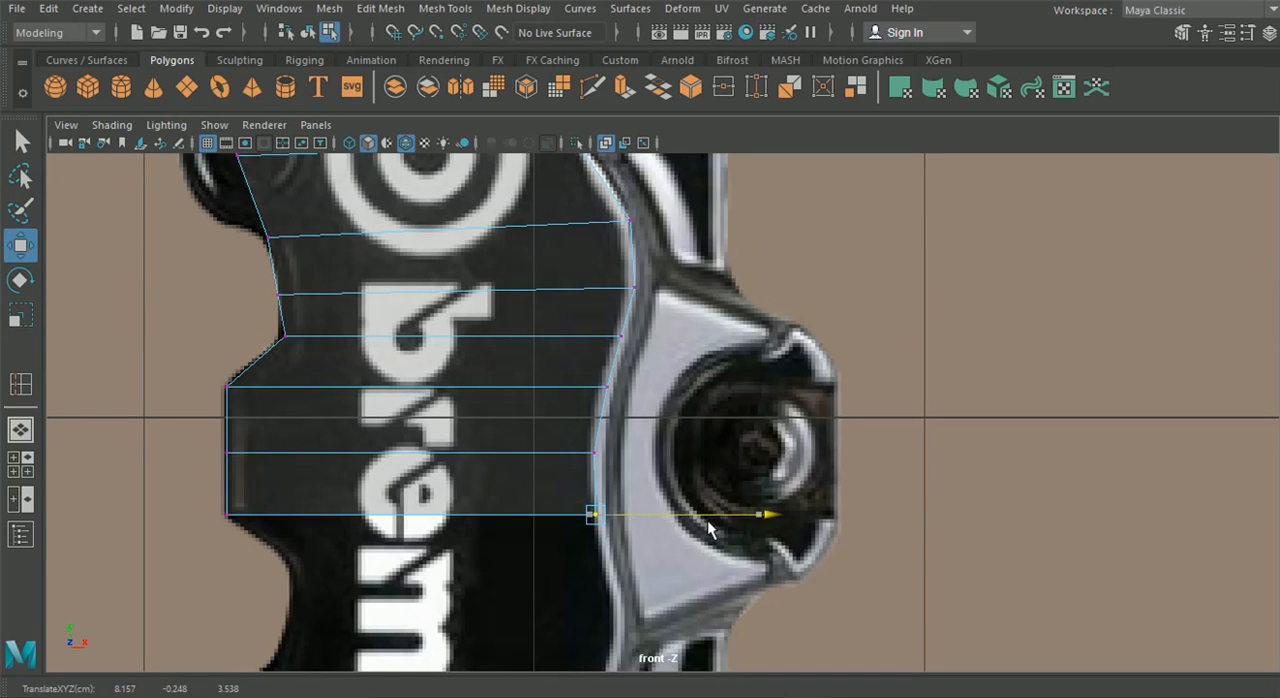
Fit the left vertices at the notch and the rows above it to the caliper's left outline
drag(676, 615, 220, 495)
scroll(443, 534, up, 5)
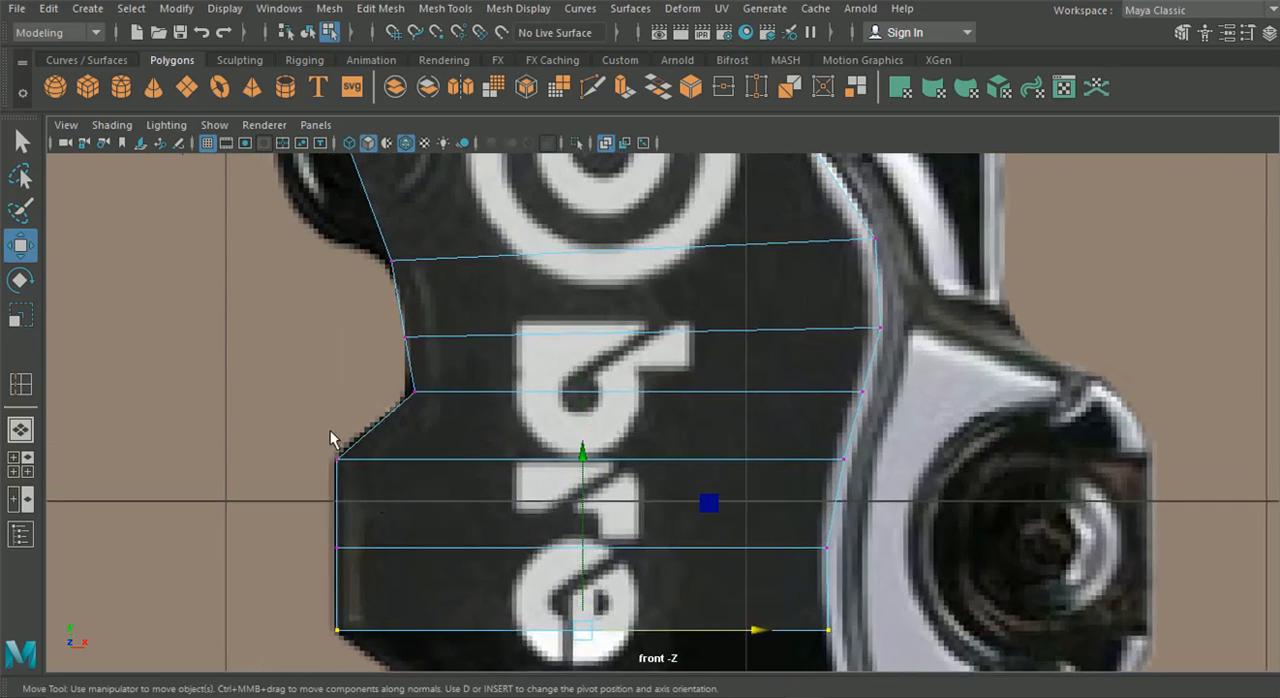
drag(453, 407, 499, 397)
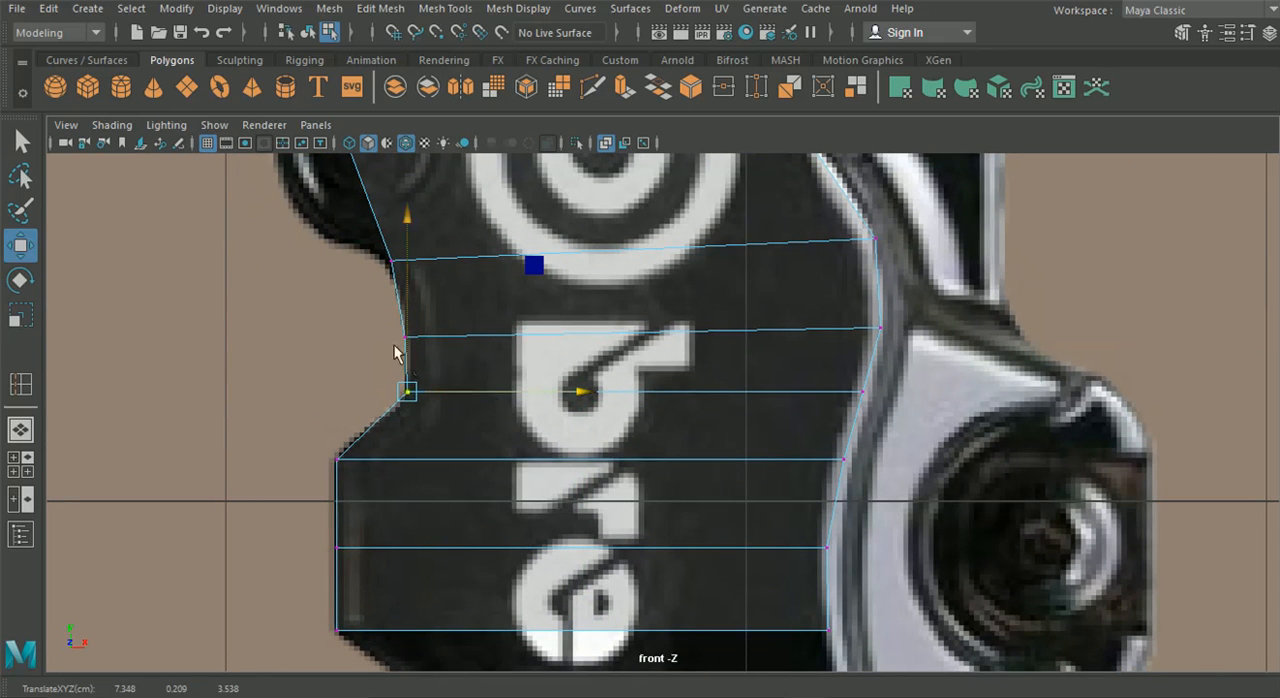
drag(412, 302, 430, 355)
drag(520, 338, 520, 338)
alt+middle_drag(520, 345, 620, 585)
drag(457, 449, 617, 494)
drag(391, 229, 511, 293)
drag(587, 244, 607, 244)
Extrude the two left border edges beside the Brembo emblem outward over the rounded side lug
alt+middle_drag(597, 303, 684, 555)
alt+middle_drag(528, 440, 474, 238)
right_drag(552, 139, 531, 88)
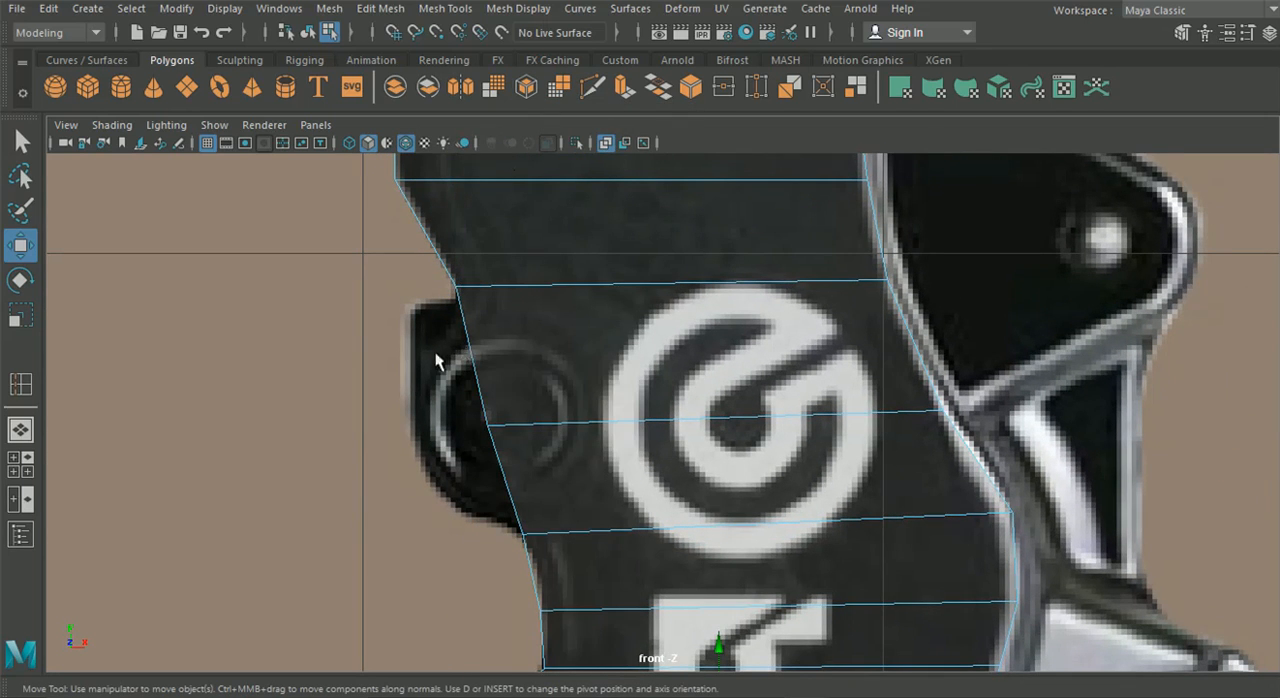
drag(552, 392, 552, 390)
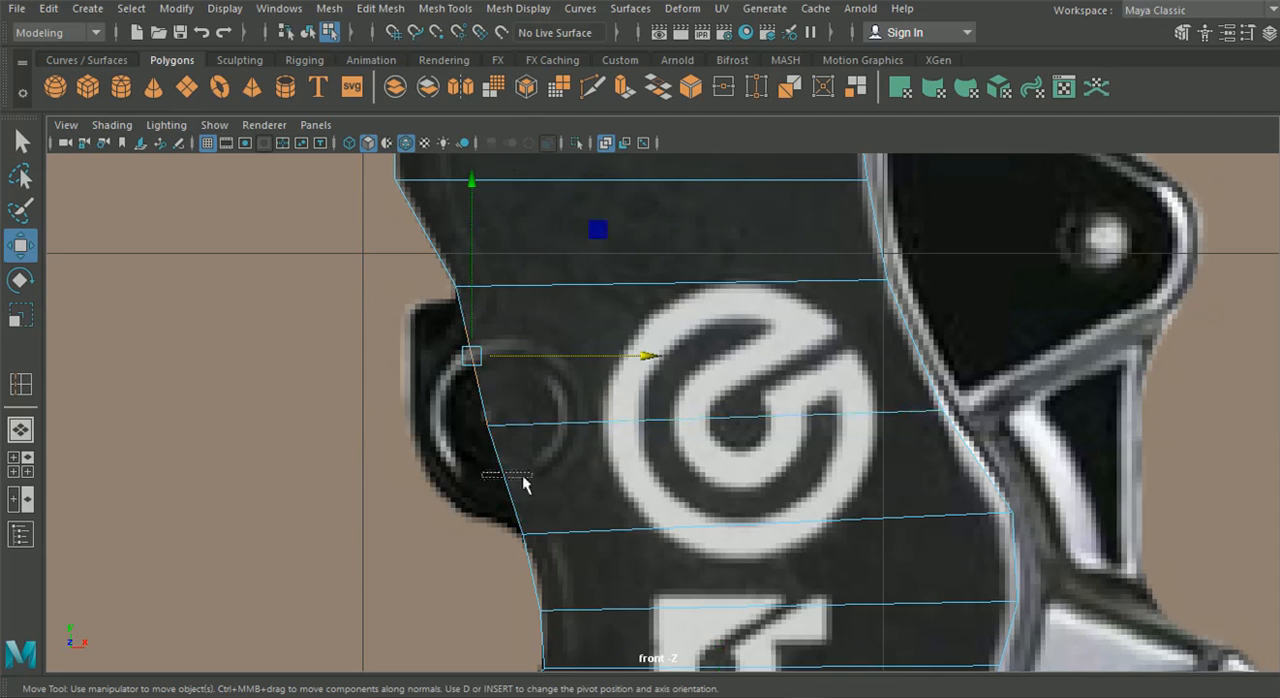
key(ctrl+e)
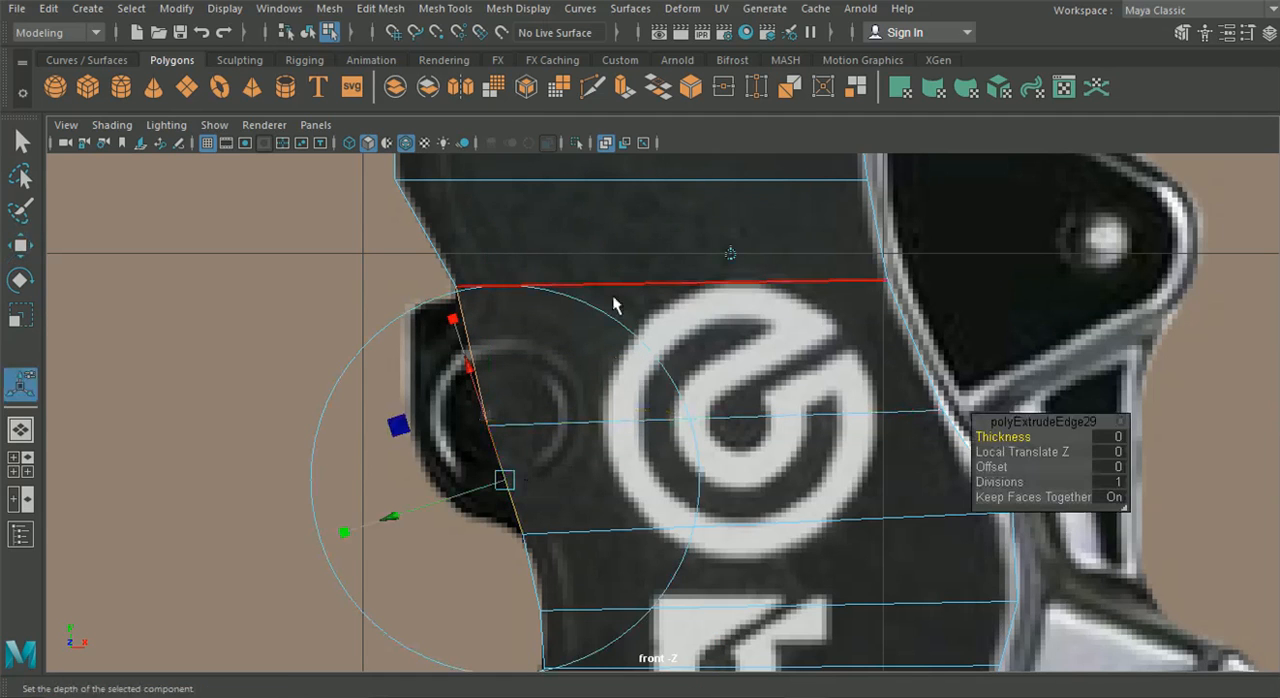
click(729, 255)
drag(580, 409, 538, 358)
right_drag(538, 359, 322, 158)
click(22, 247)
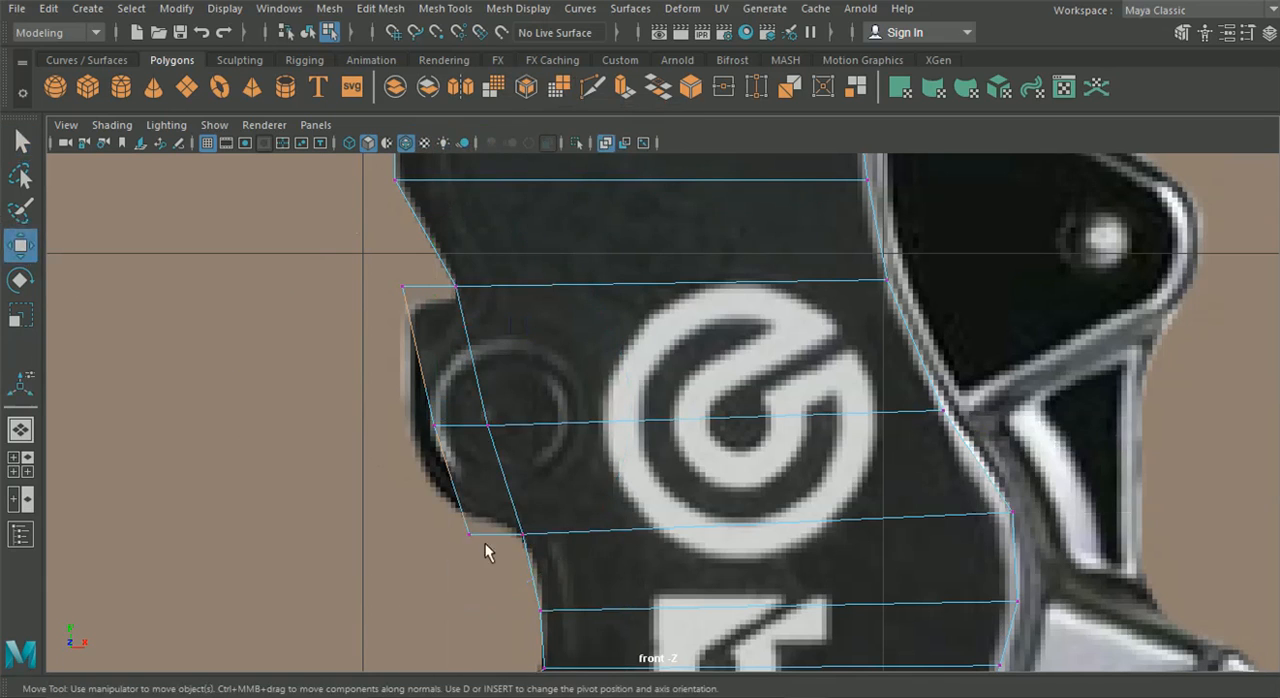
Move the extruded vertices and the upper inner corner vertex to match the rounded side lug's outline
click(469, 533)
drag(469, 533, 441, 503)
click(435, 426)
drag(435, 426, 413, 451)
click(404, 287)
drag(404, 287, 460, 294)
click(457, 286)
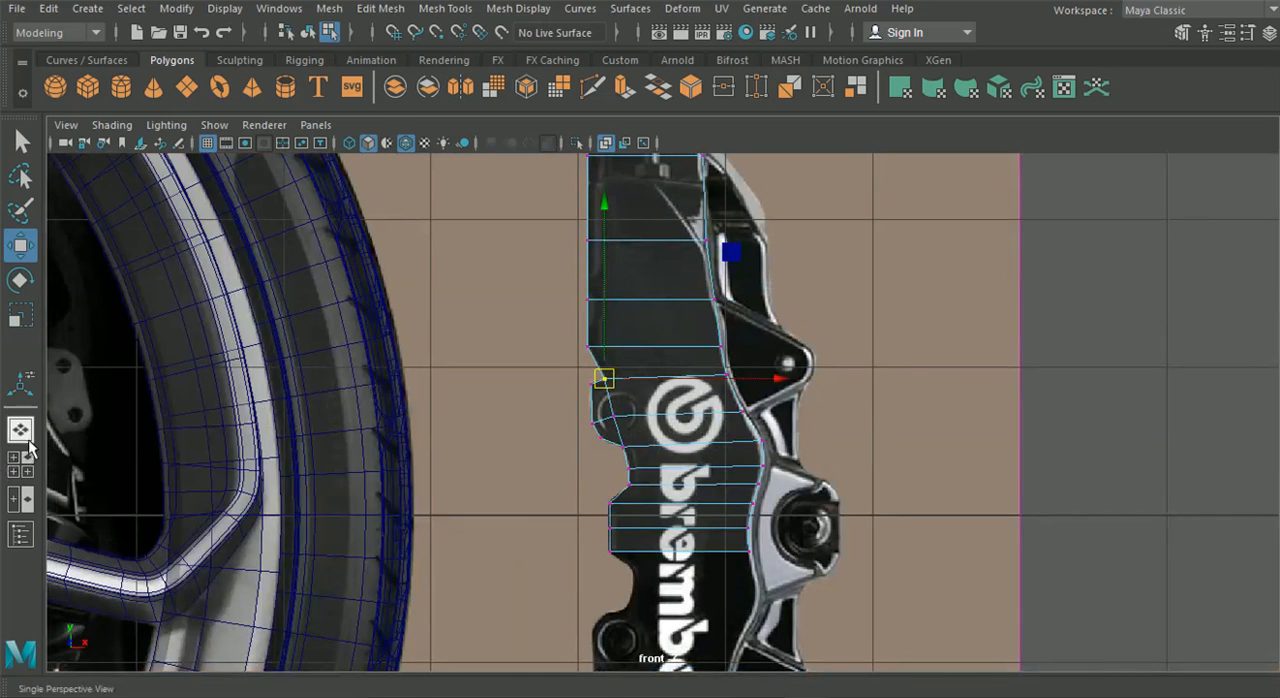
Examine the caliper plane beside the wheel in the perspective view, and return to the front view
click(20, 429)
scroll(530, 470, up, 3)
alt+drag(623, 465, 696, 438)
alt+middle_drag(696, 438, 265, 400)
scroll(575, 426, up, 3)
alt+drag(556, 422, 545, 432)
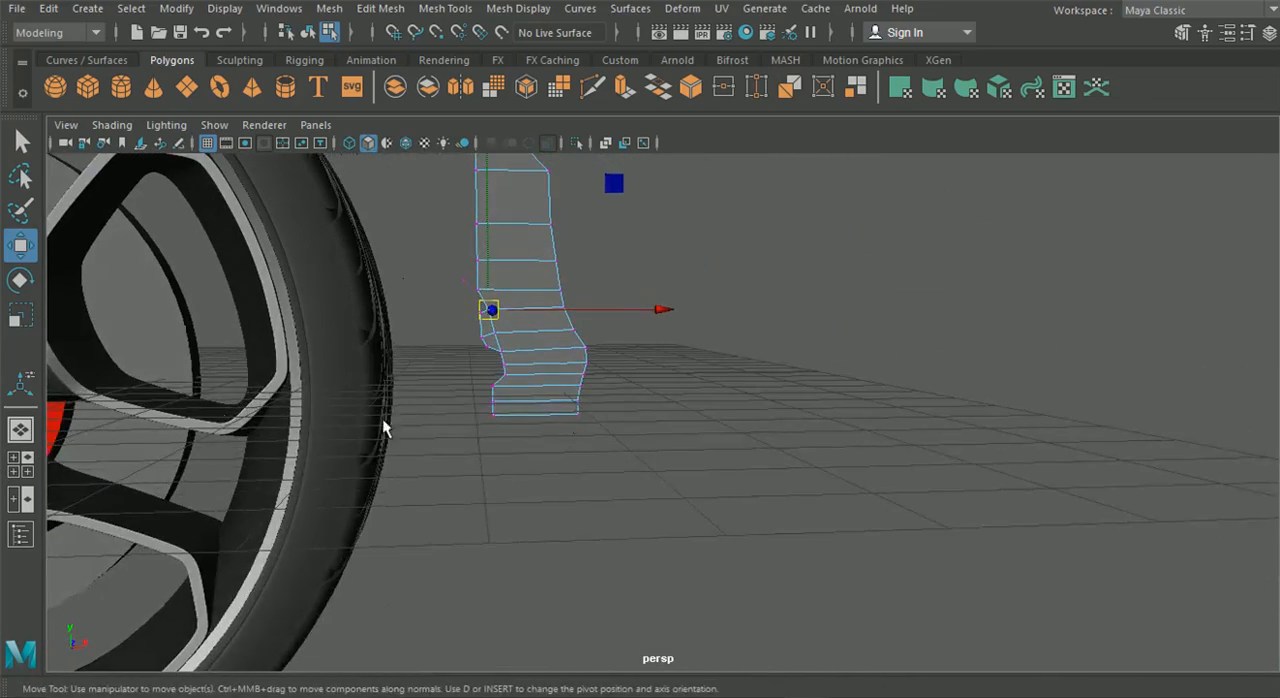
click(14, 465)
key(space)
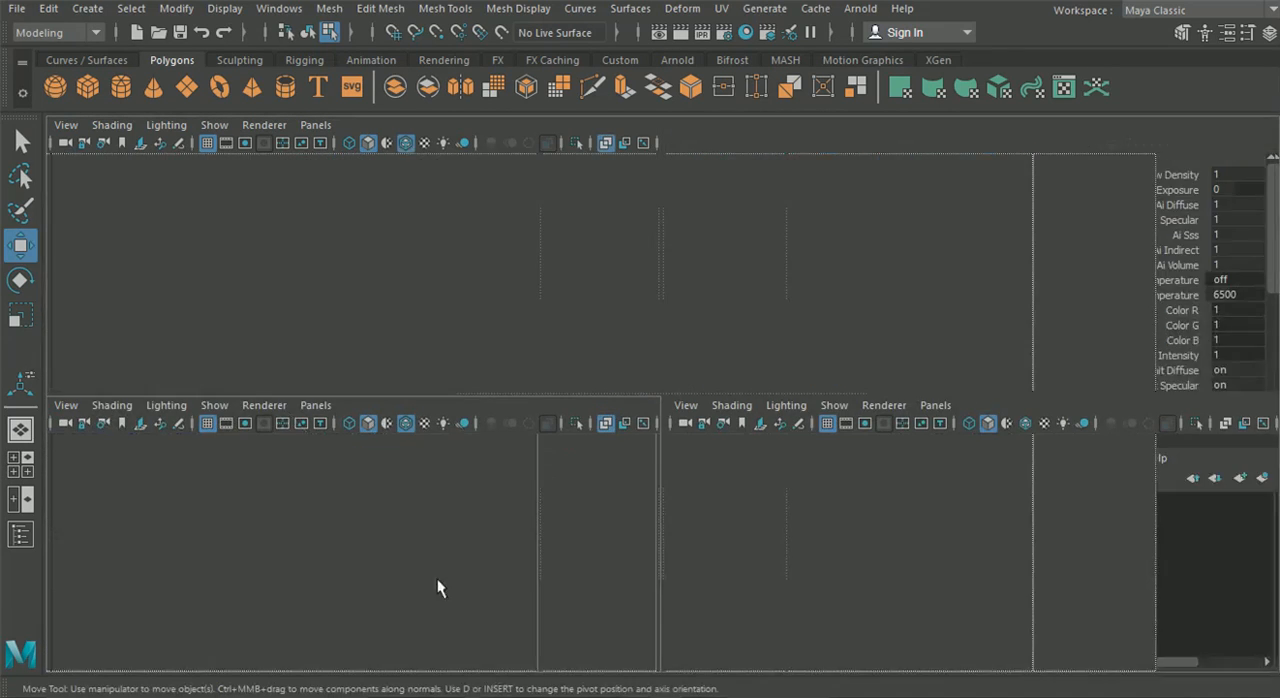
Delete the lowest face strip of the caliper plane
right_drag(711, 458, 718, 193)
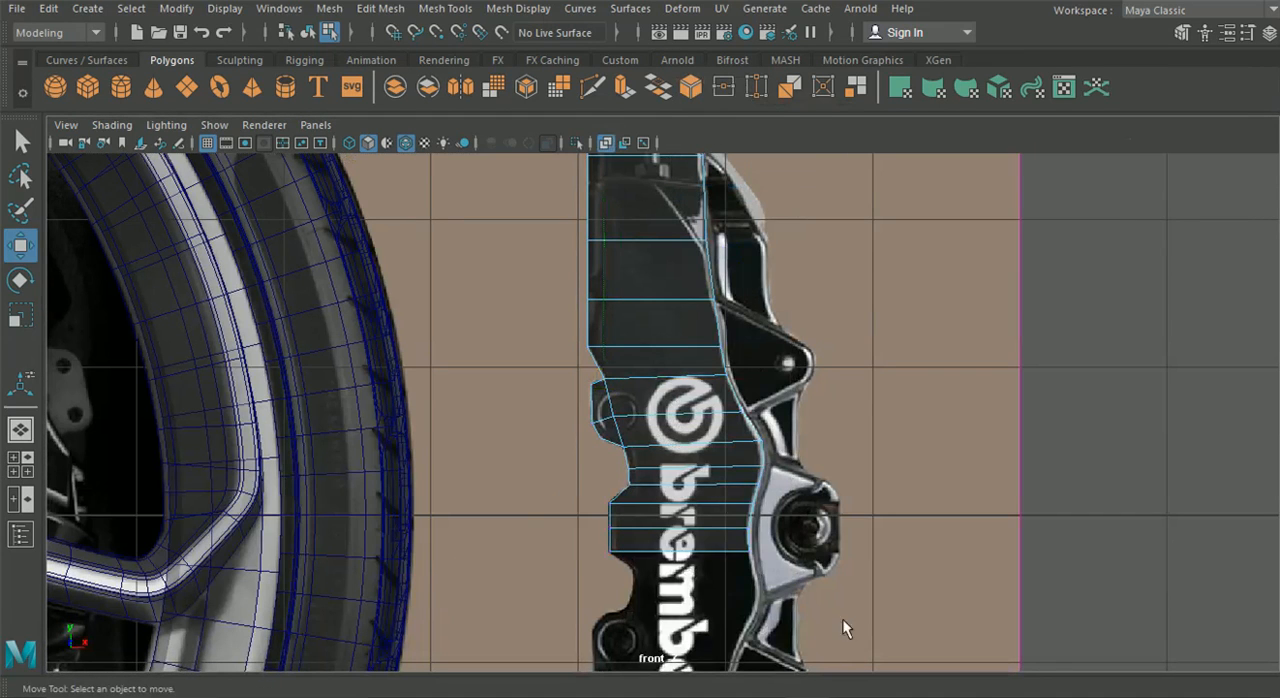
click(617, 541)
key(Delete)
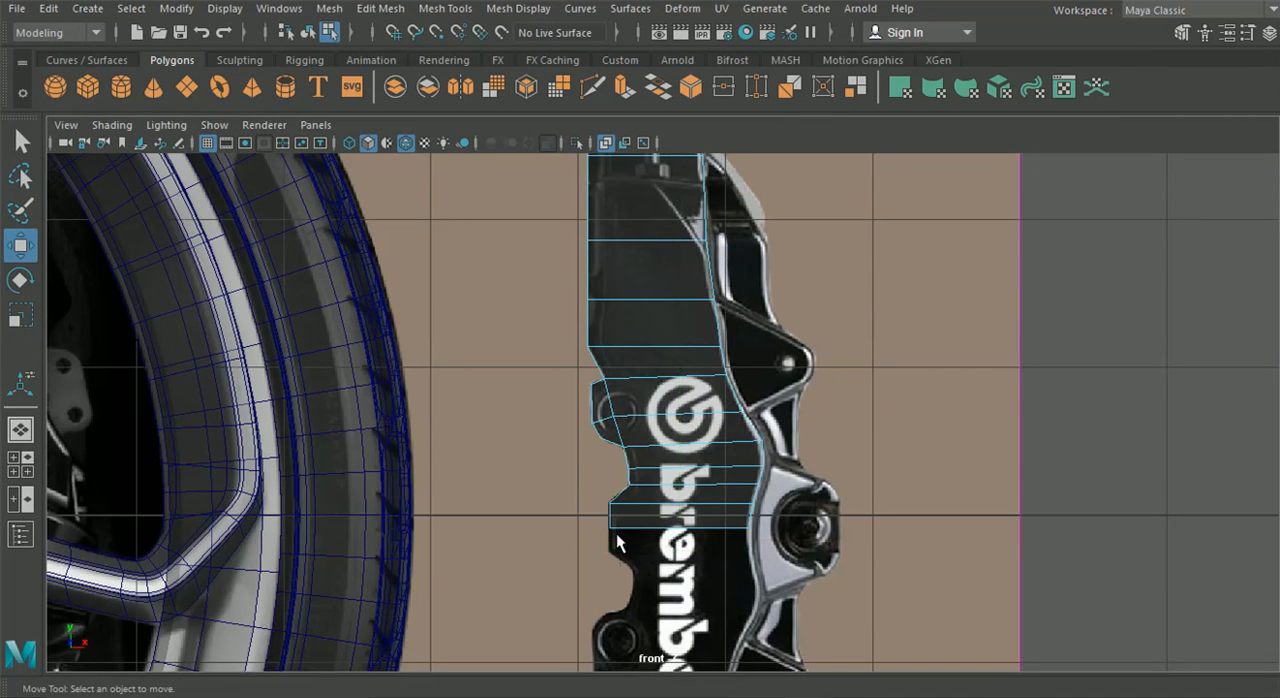
Extrude the whole chain of border edges on the plane's right side slightly outward to form a narrow rim strip along the caliper outline
alt+middle_drag(708, 270, 656, 395)
right_drag(557, 273, 559, 90)
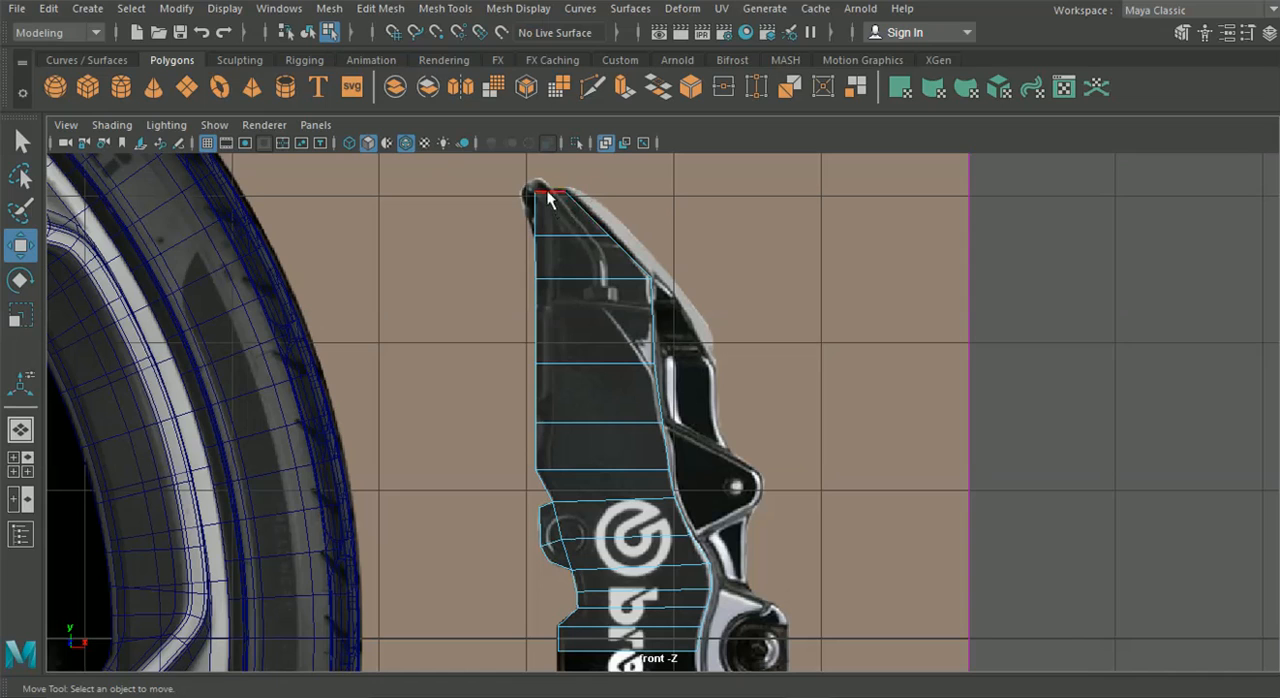
click(576, 199)
shift+click(614, 244)
shift+click(659, 318)
shift+click(659, 391)
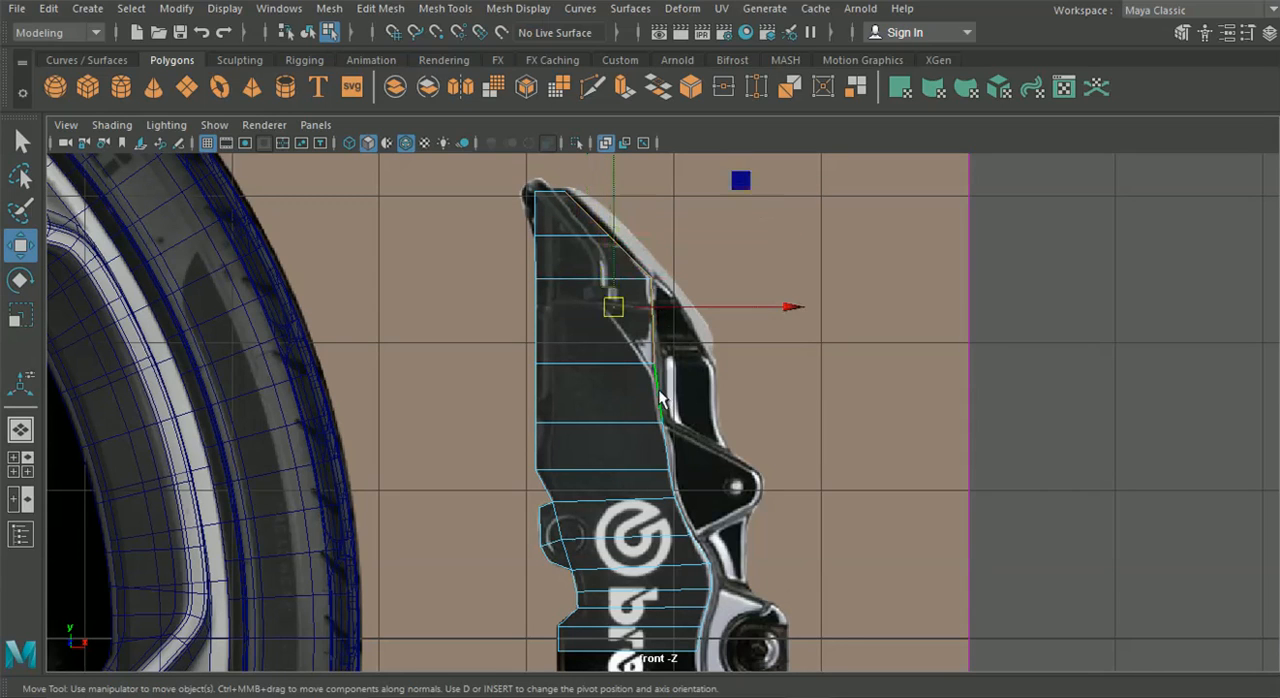
shift+click(663, 445)
shift+click(670, 487)
shift+click(686, 525)
shift+click(698, 550)
shift+click(712, 580)
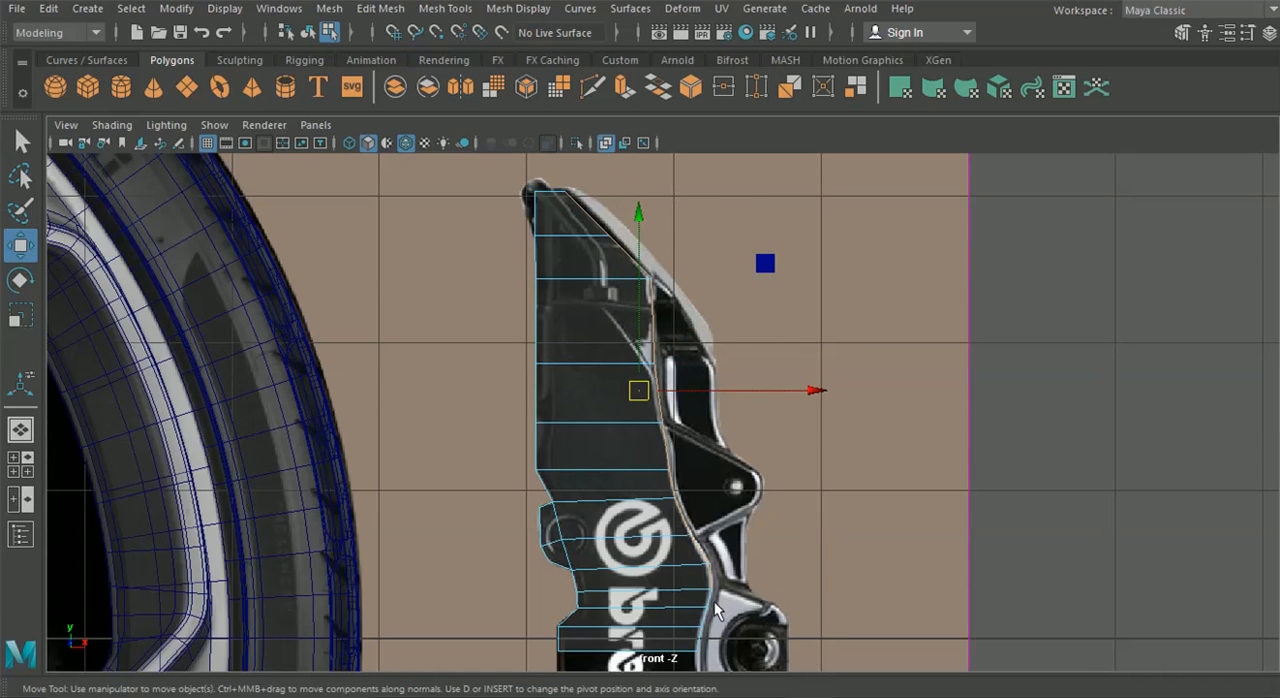
shift+click(706, 620)
shift+click(705, 650)
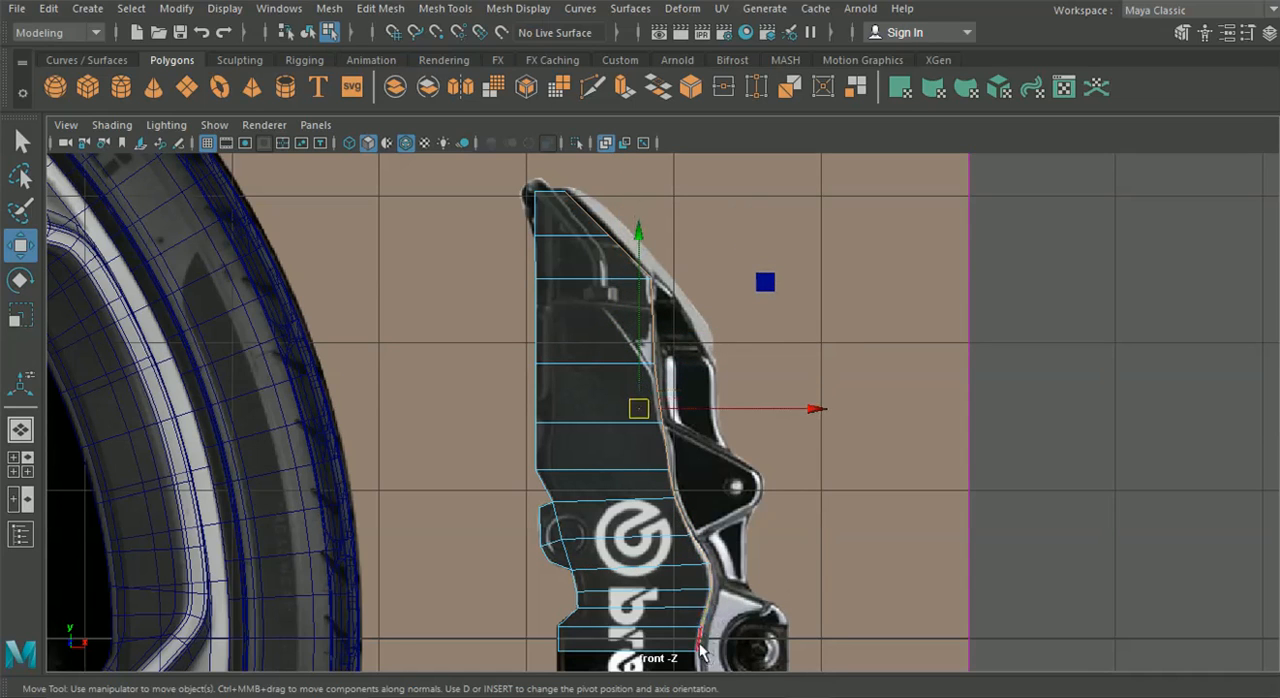
shift+click(700, 652)
key(ctrl+e)
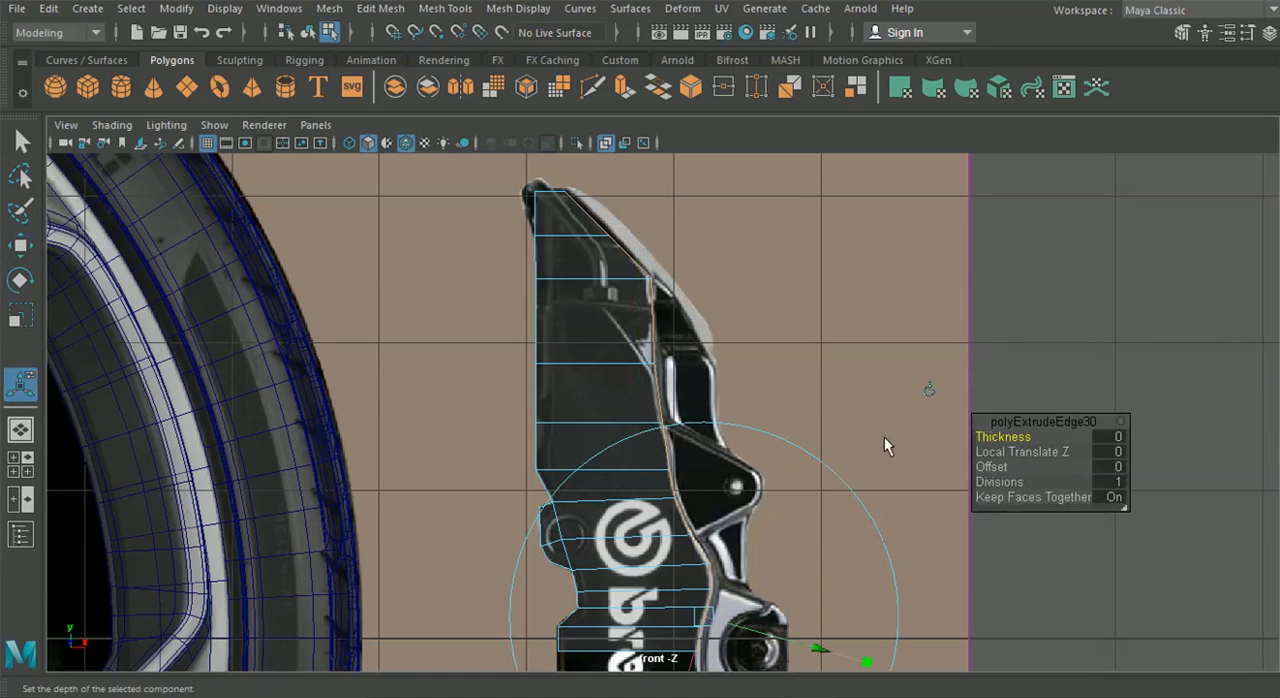
drag(760, 421, 766, 423)
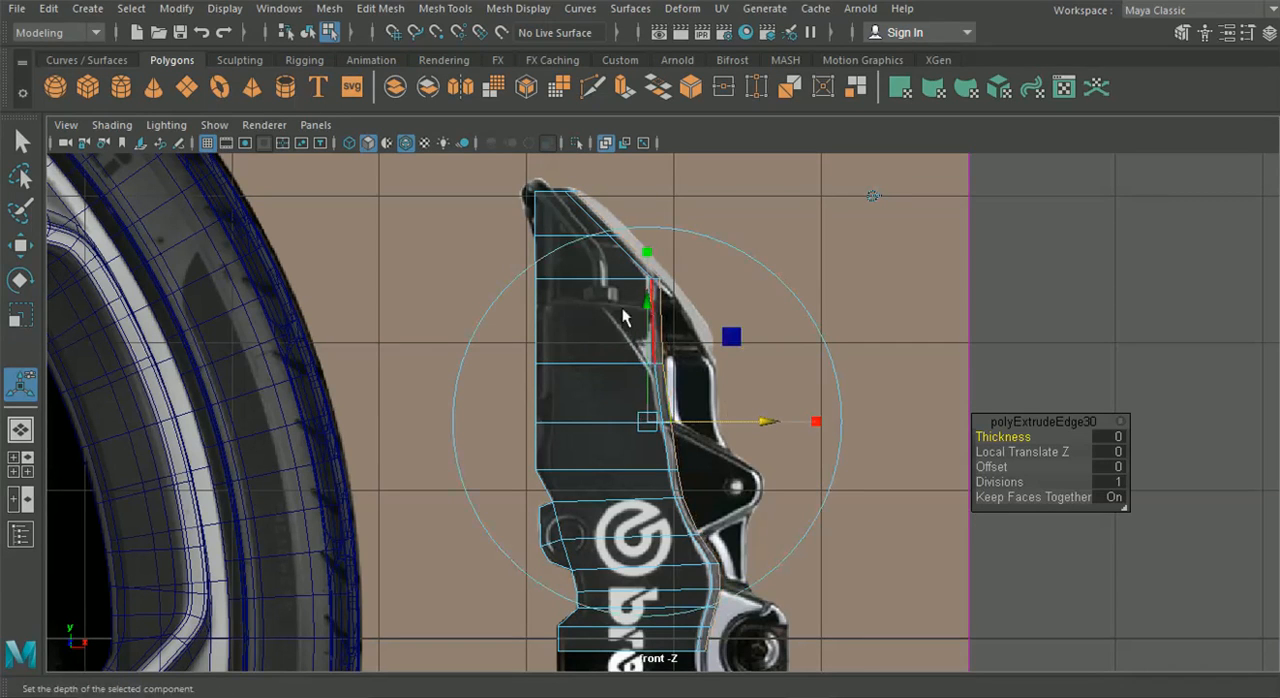
drag(650, 305, 648, 300)
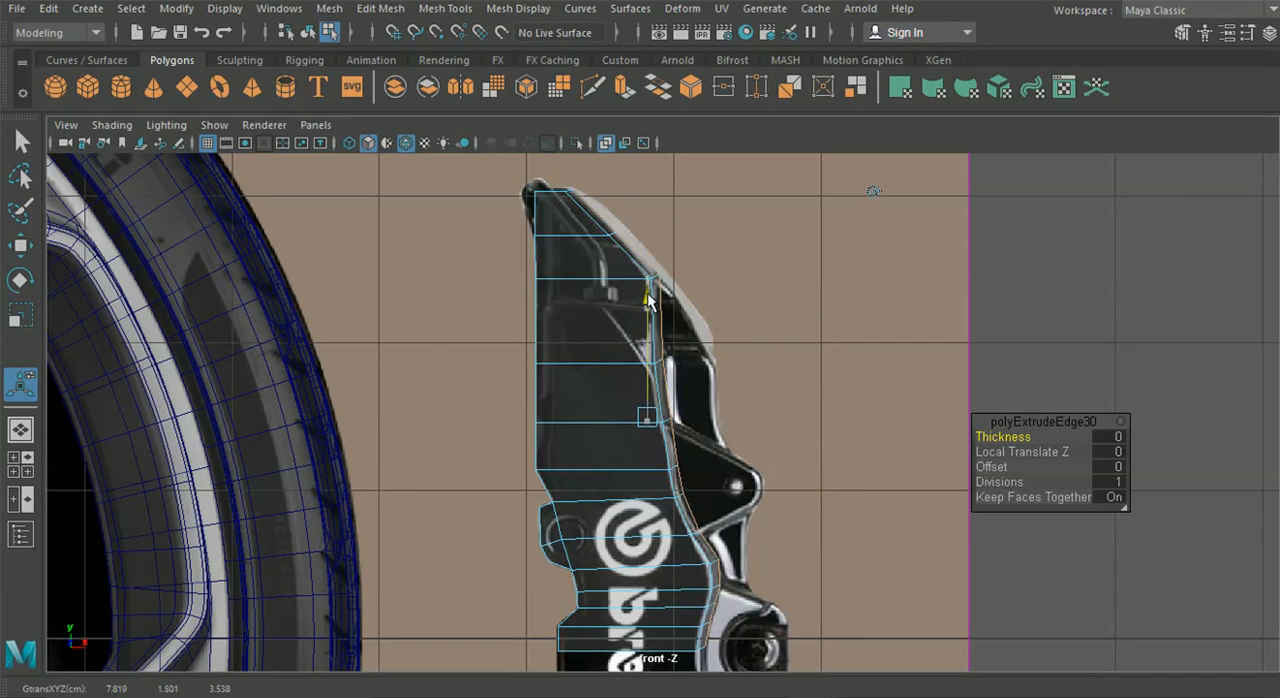
drag(648, 298, 648, 298)
In the perspective view, move the extruded rim edges in depth to about 3.496 cm on Z
click(20, 430)
alt+drag(427, 439, 372, 292)
alt+middle_drag(394, 337, 449, 481)
alt+drag(449, 481, 399, 494)
alt+right_drag(399, 494, 469, 505)
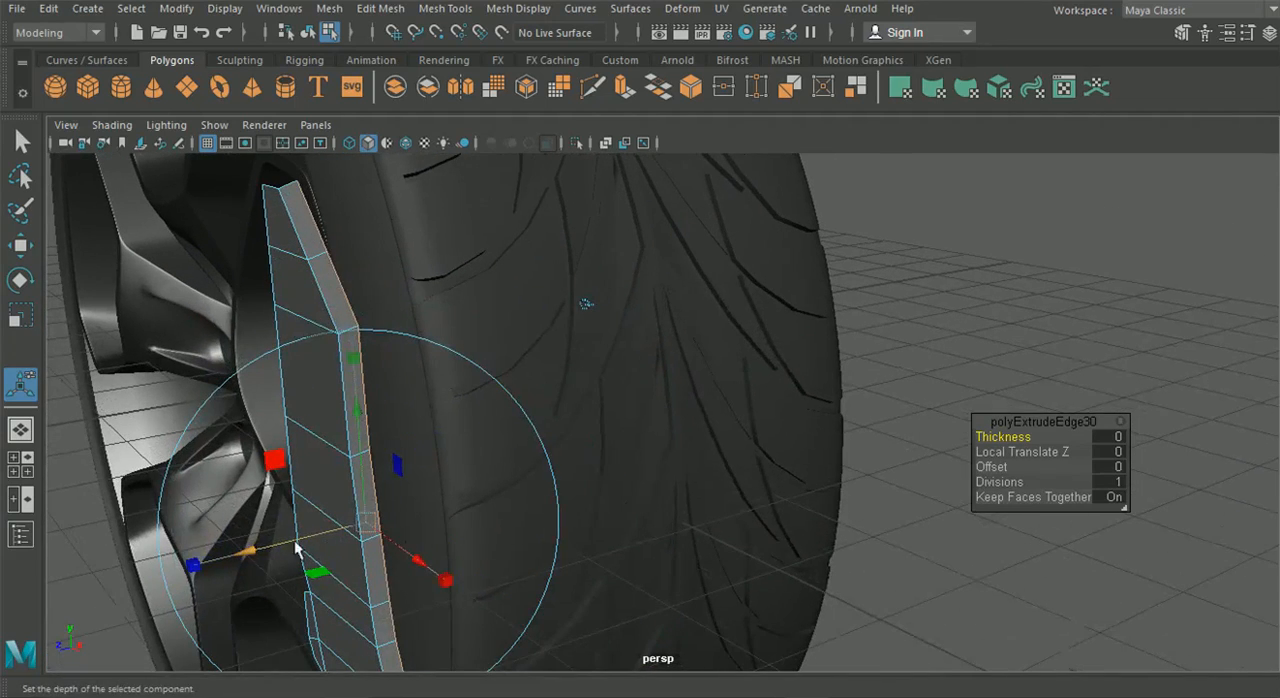
drag(251, 548, 242, 550)
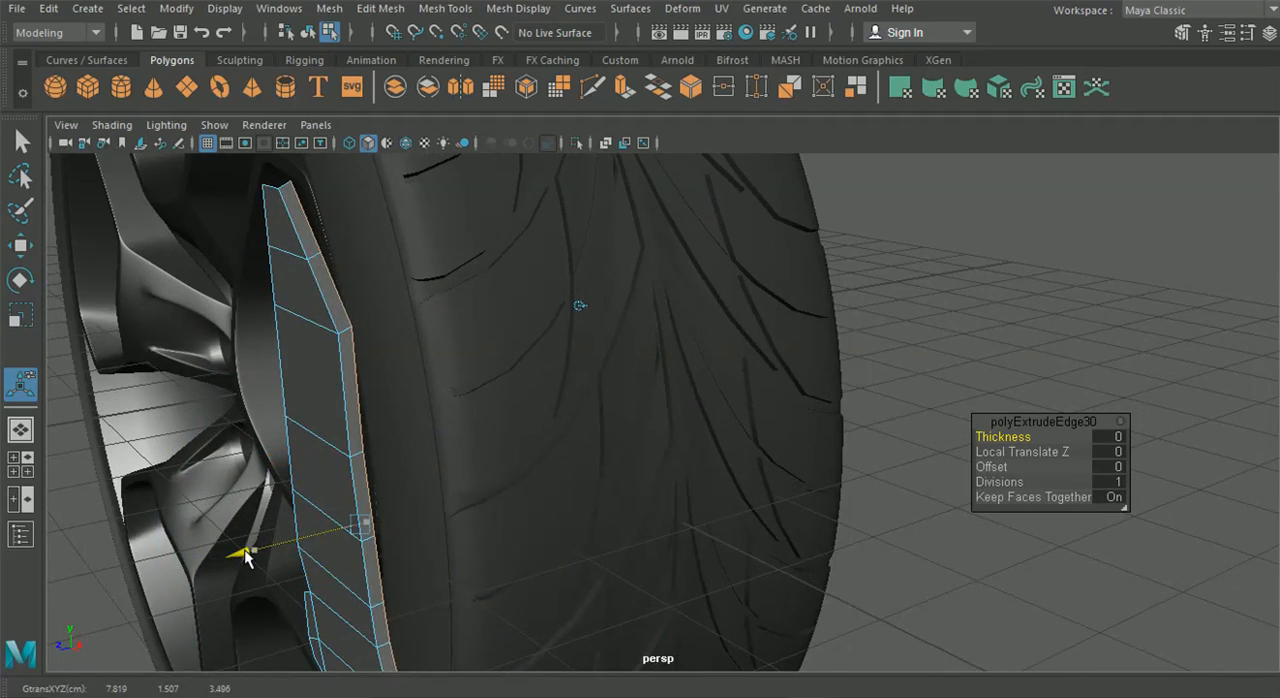
scroll(311, 524, down, 3)
alt+drag(311, 524, 440, 509)
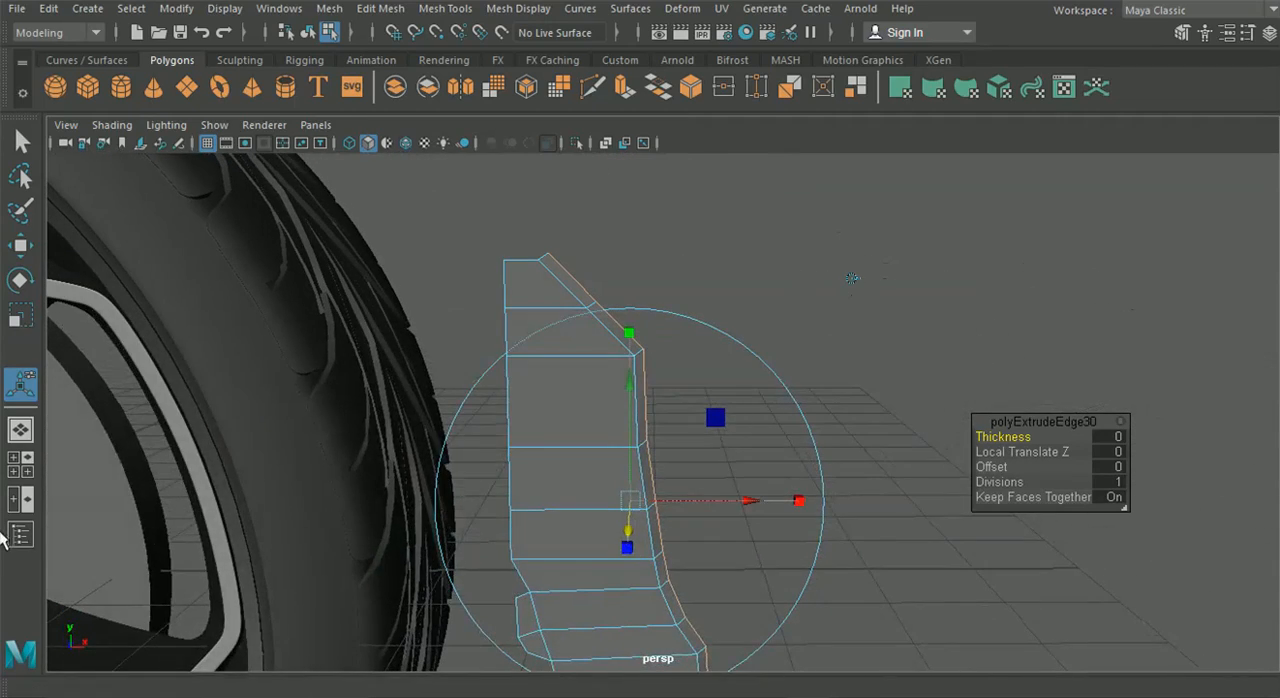
In the front view, extrude the three rim edges beside the triangular lug outward along the world X axis to cover the lug
click(28, 471)
key(space)
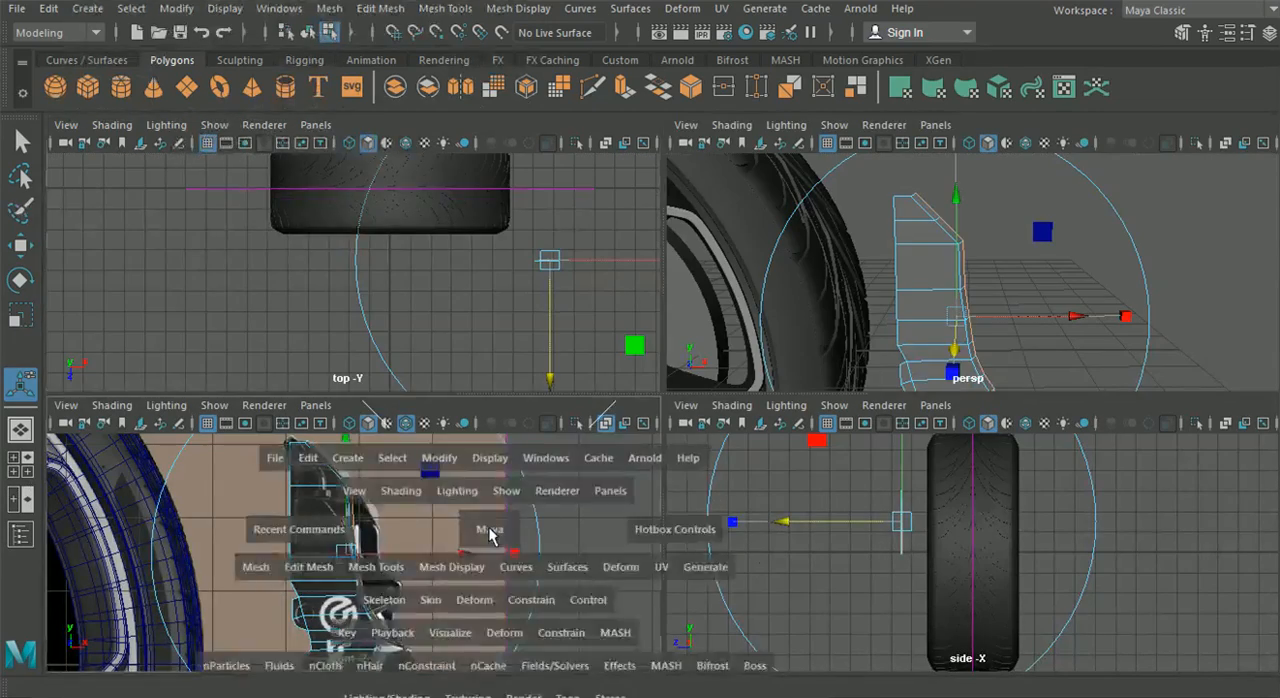
alt+middle_drag(610, 515, 557, 490)
scroll(568, 440, up, 3)
right_drag(537, 290, 560, 82)
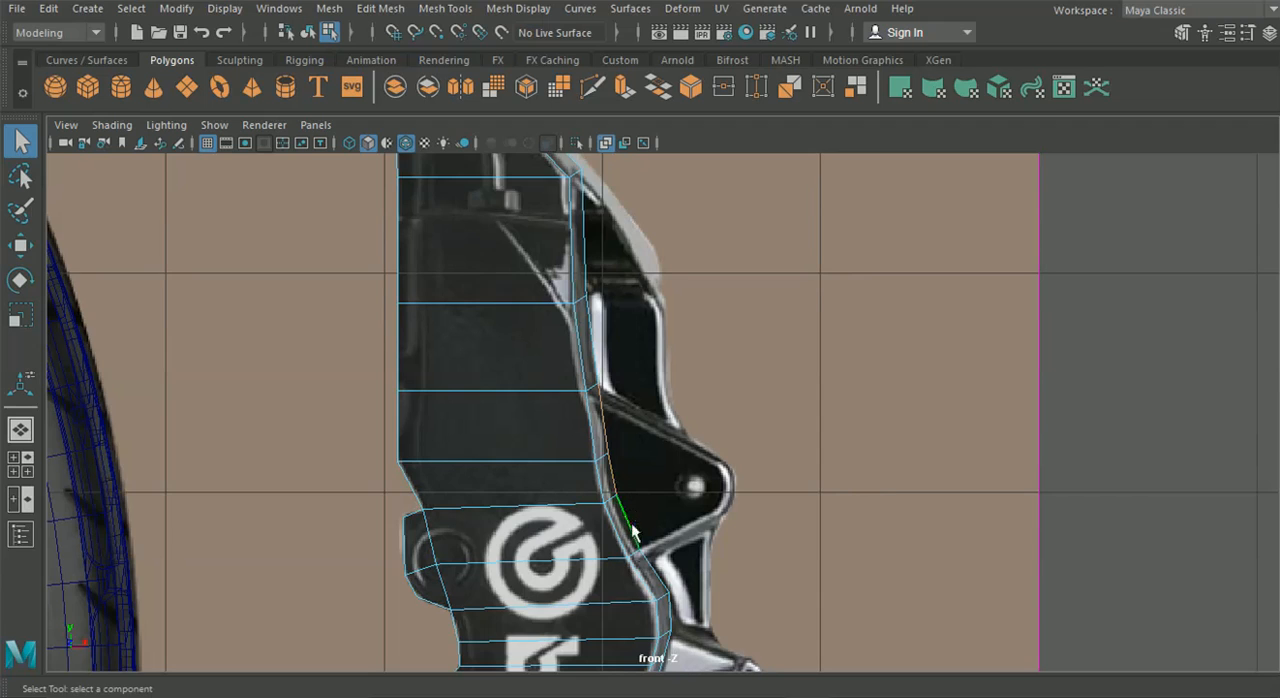
alt+middle_drag(634, 533, 603, 436)
alt+middle_drag(572, 521, 591, 426)
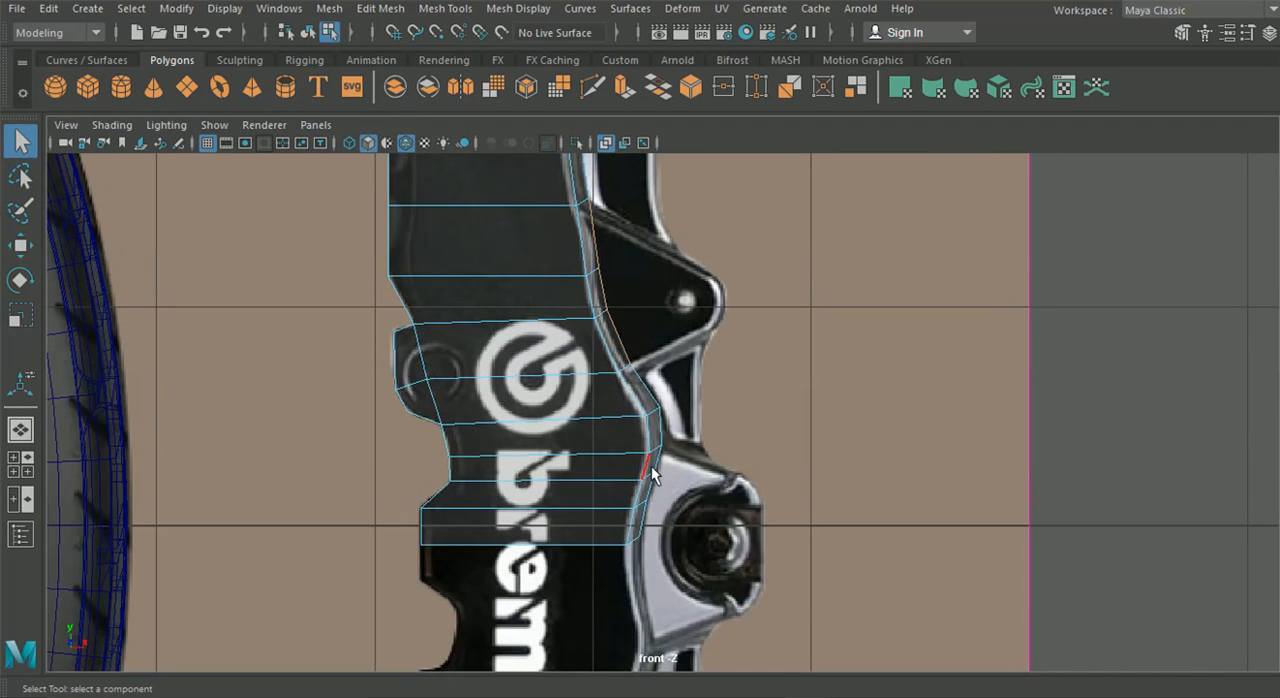
key(ctrl+e)
alt+middle_drag(732, 268, 724, 398)
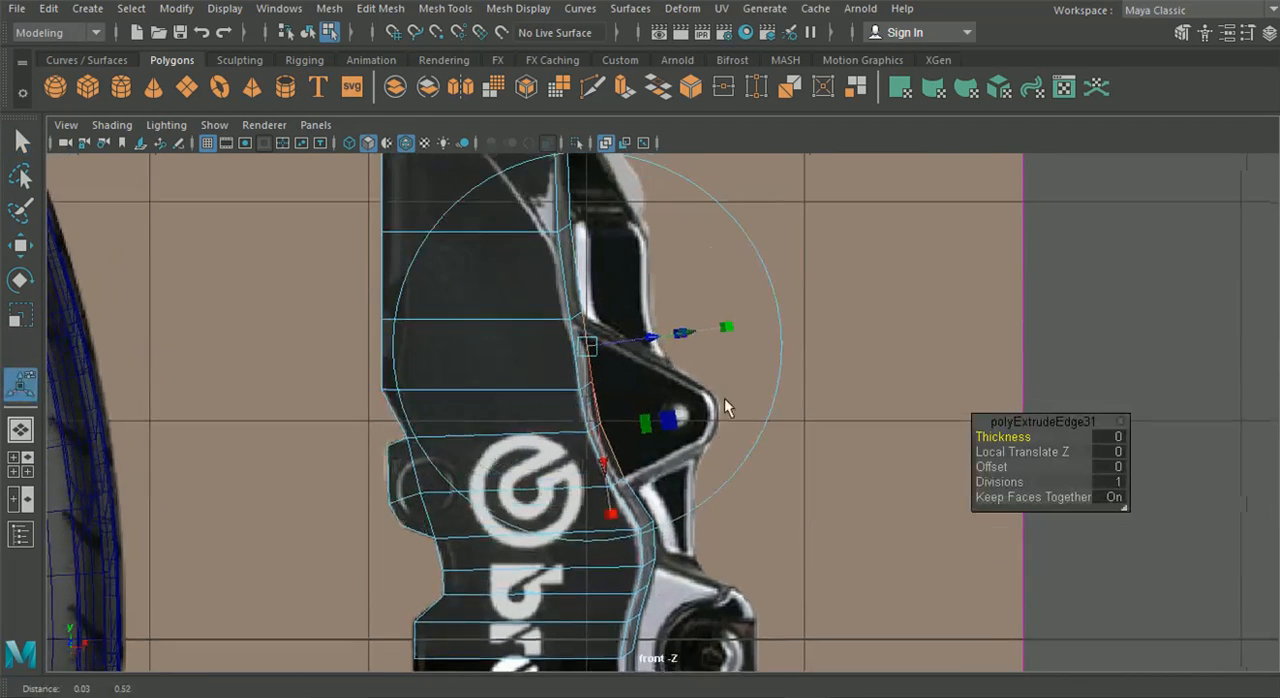
scroll(746, 296, down, 4)
click(855, 167)
scroll(689, 396, up, 4)
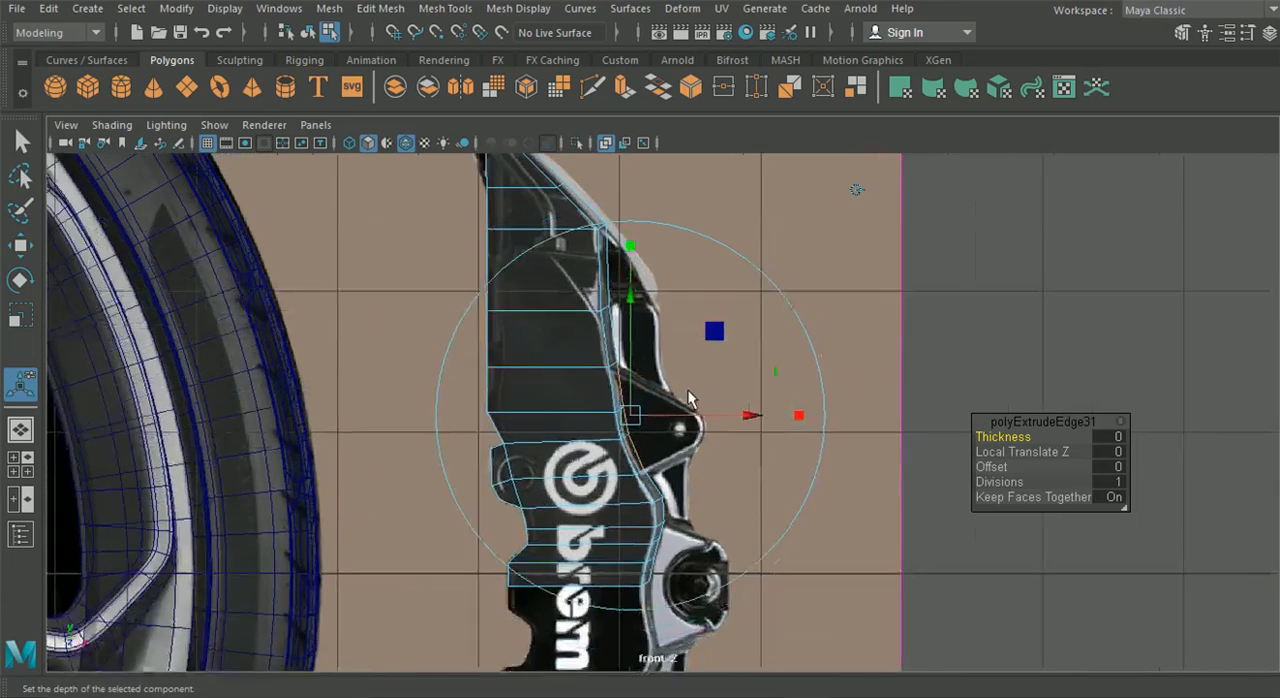
drag(740, 418, 819, 418)
Move the extruded vertices onto the triangular lug's outline and align the vertices at its lower inner corner with the reference
right_drag(495, 338, 428, 140)
scroll(688, 316, up, 2)
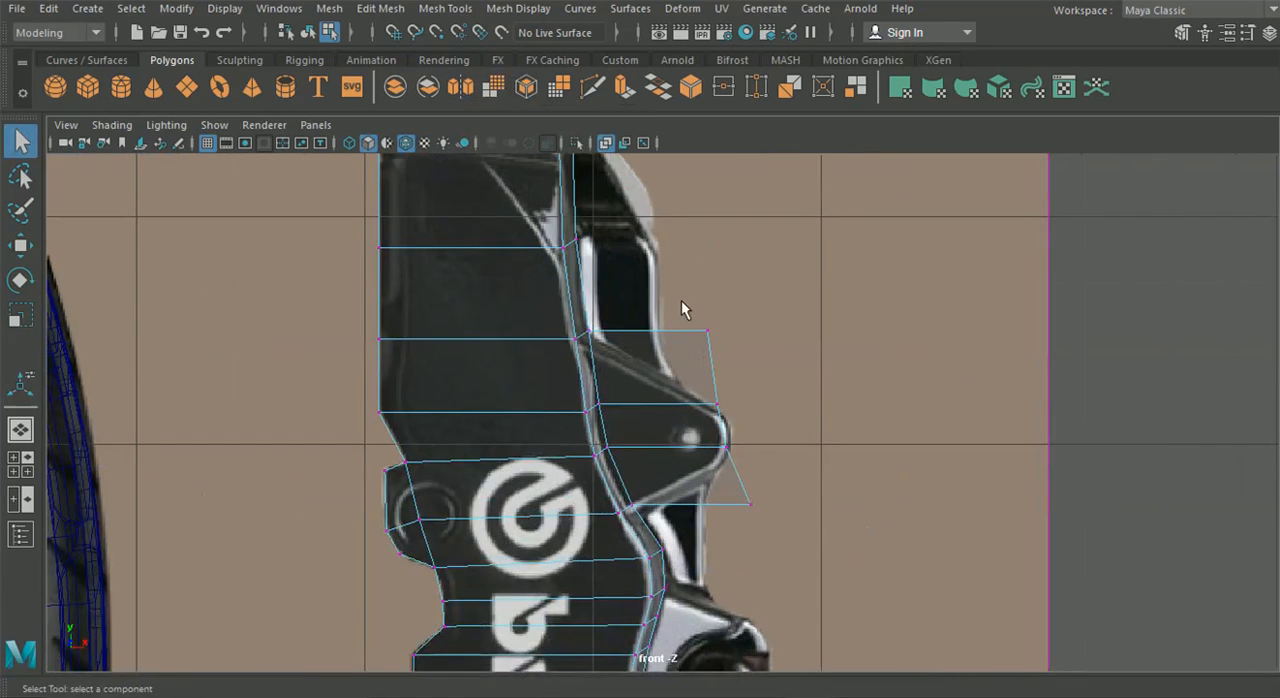
click(20, 245)
scroll(665, 415, up, 2)
mouse_move(742, 460)
mouse_down()
mouse_move(772, 470)
mouse_move(754, 469)
mouse_up()
drag(725, 388, 758, 426)
drag(715, 271, 726, 393)
drag(770, 532, 737, 507)
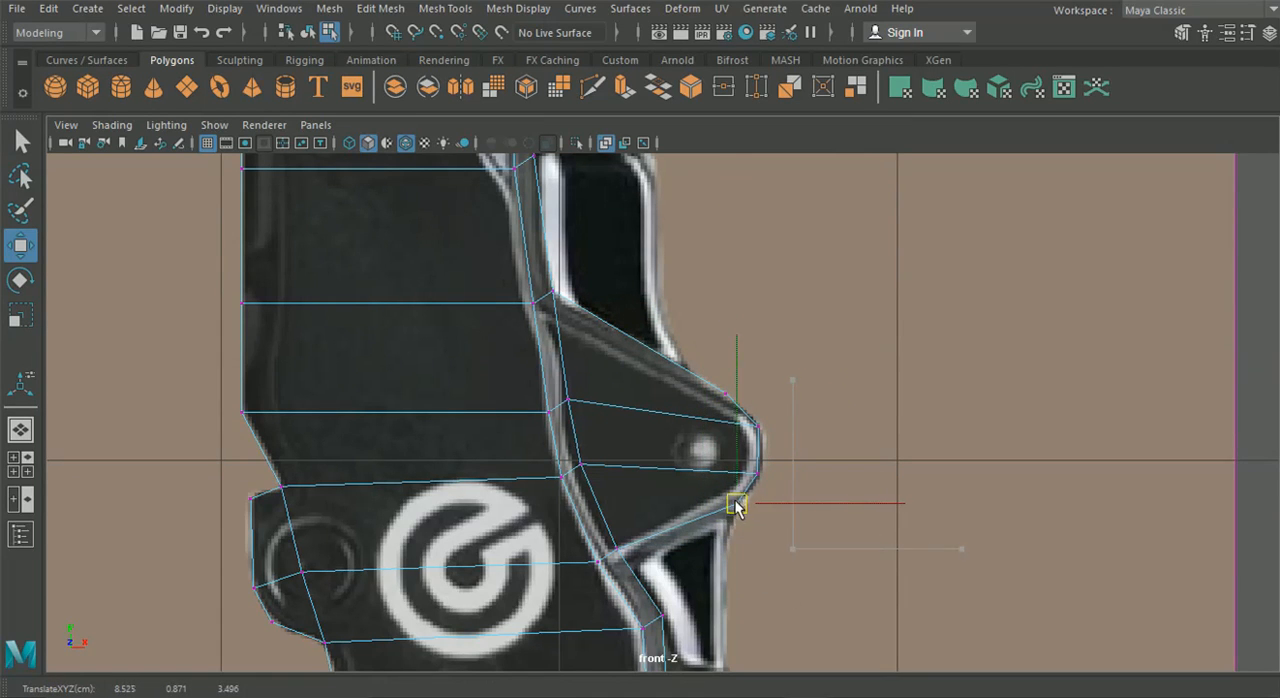
drag(606, 537, 622, 575)
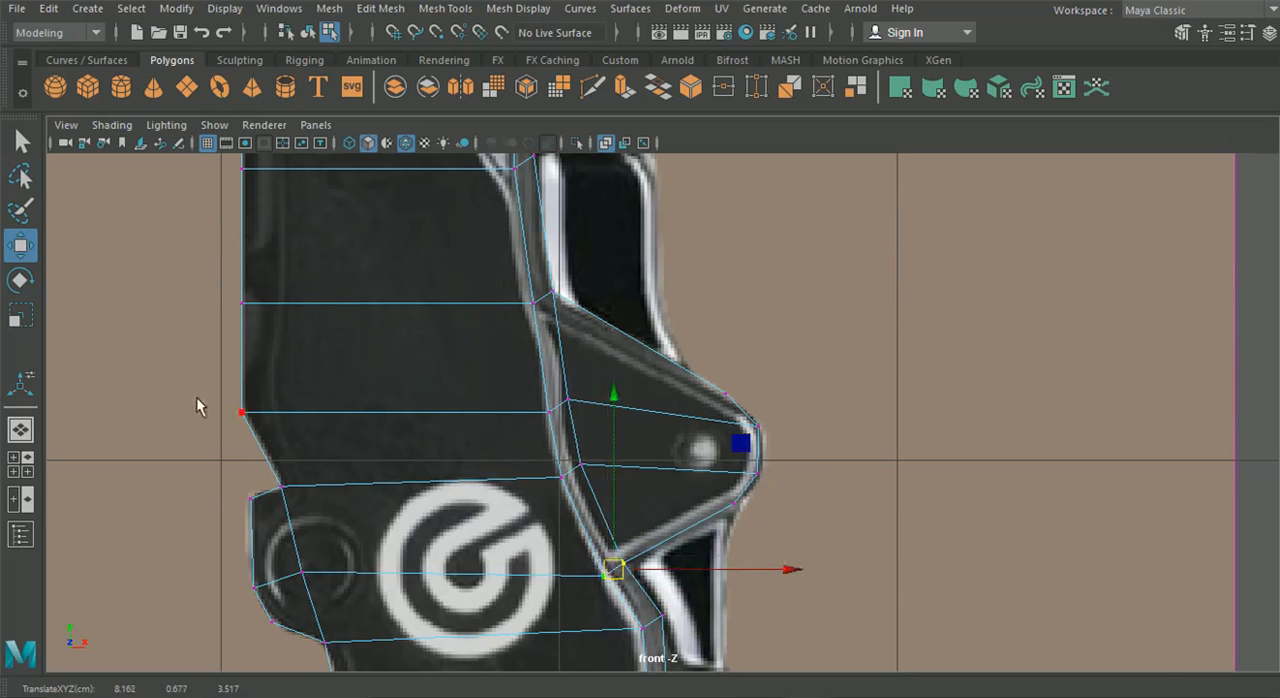
Examine the new rim and triangular lug in the perspective view, and return to the front view
click(21, 431)
alt+drag(580, 450, 438, 409)
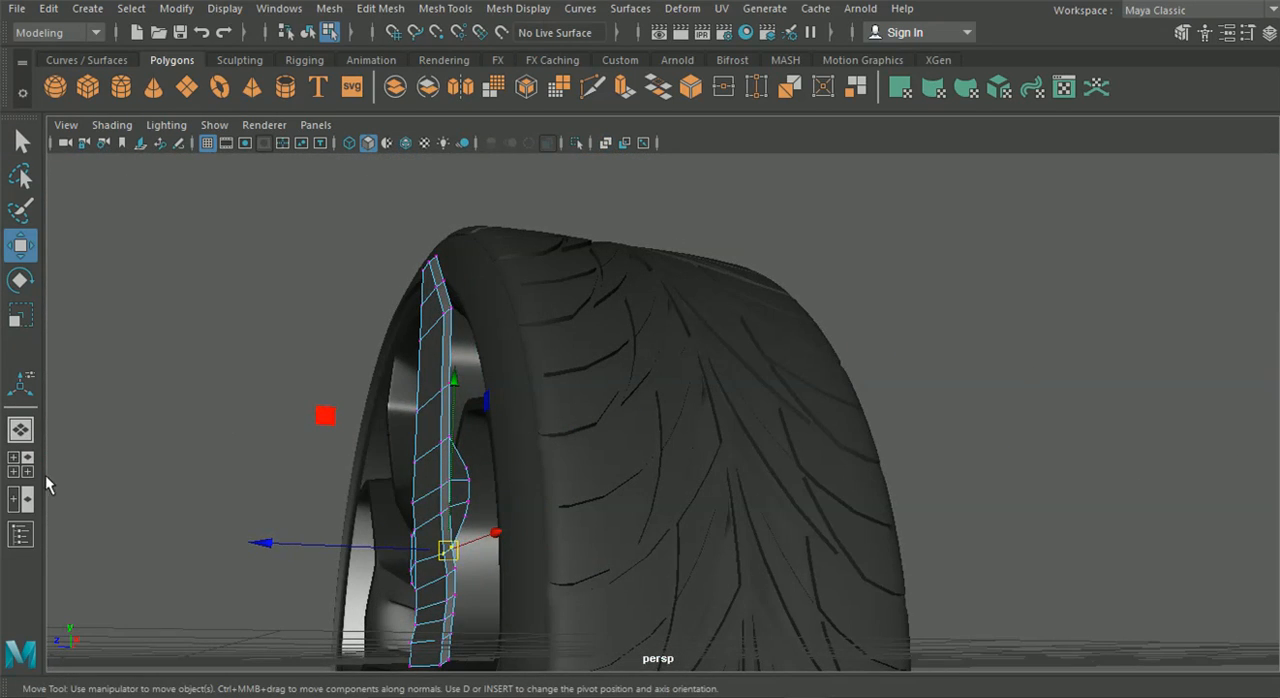
click(21, 464)
key(space)
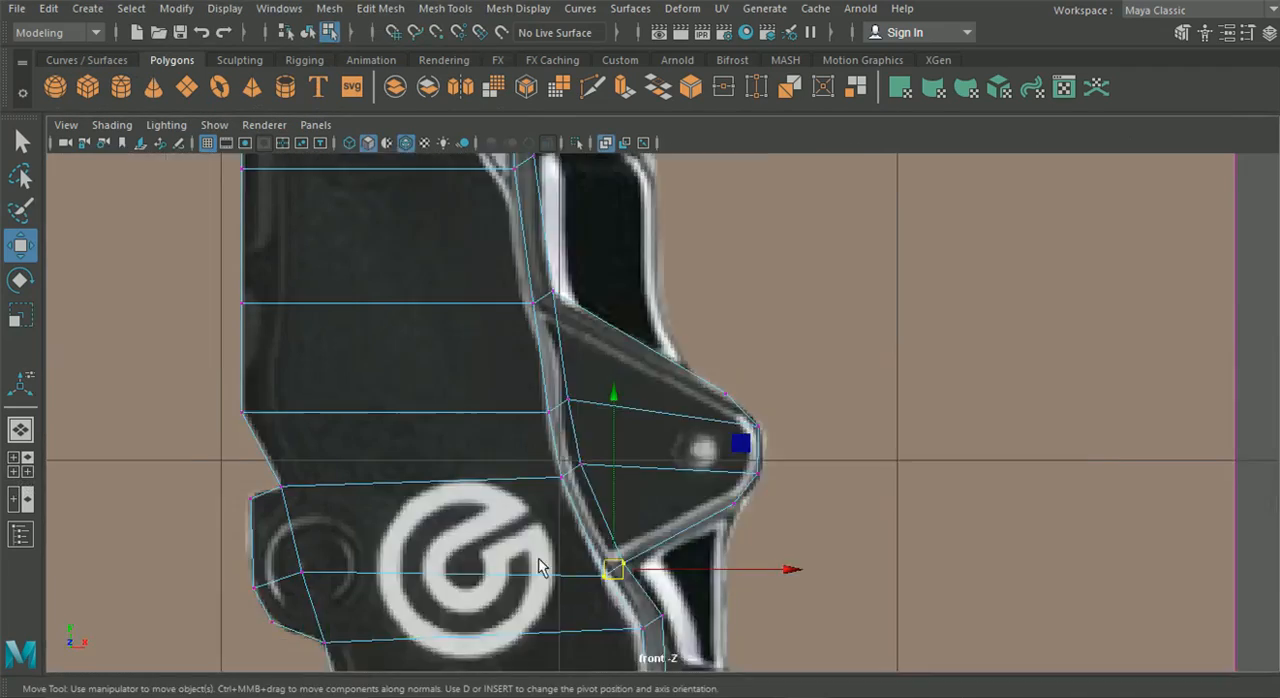
scroll(556, 553, down, 5)
scroll(582, 541, up, 5)
scroll(603, 545, up, 3)
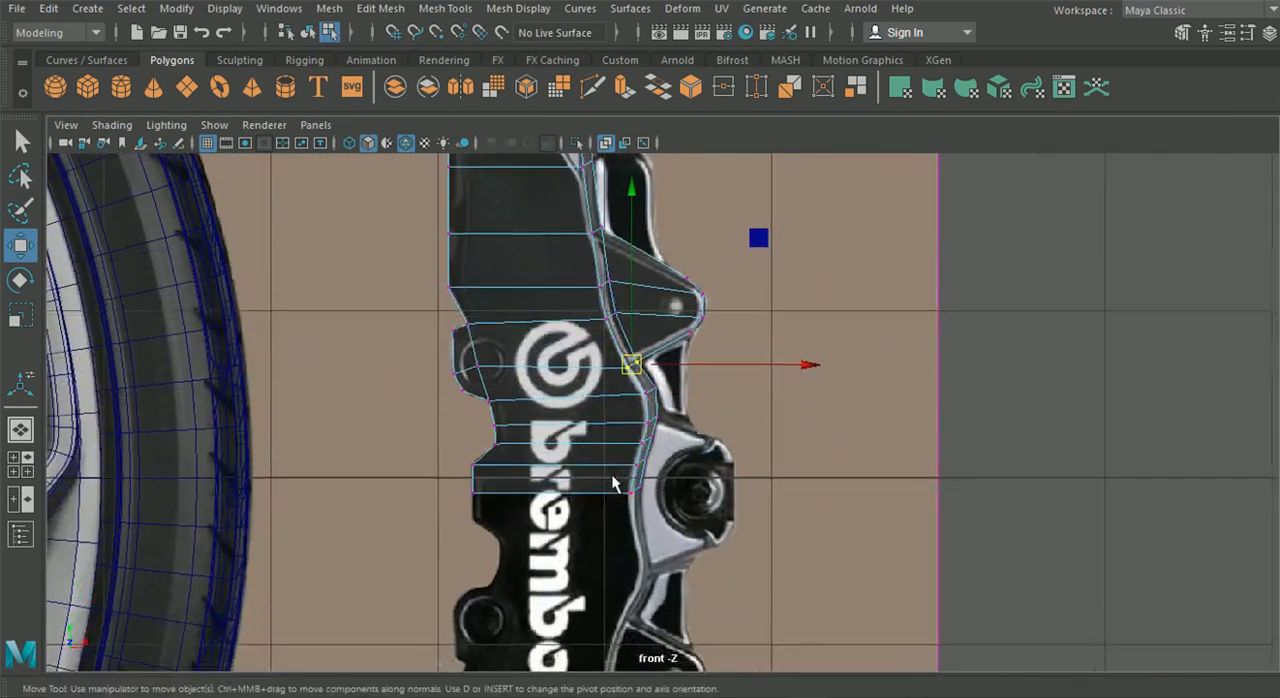
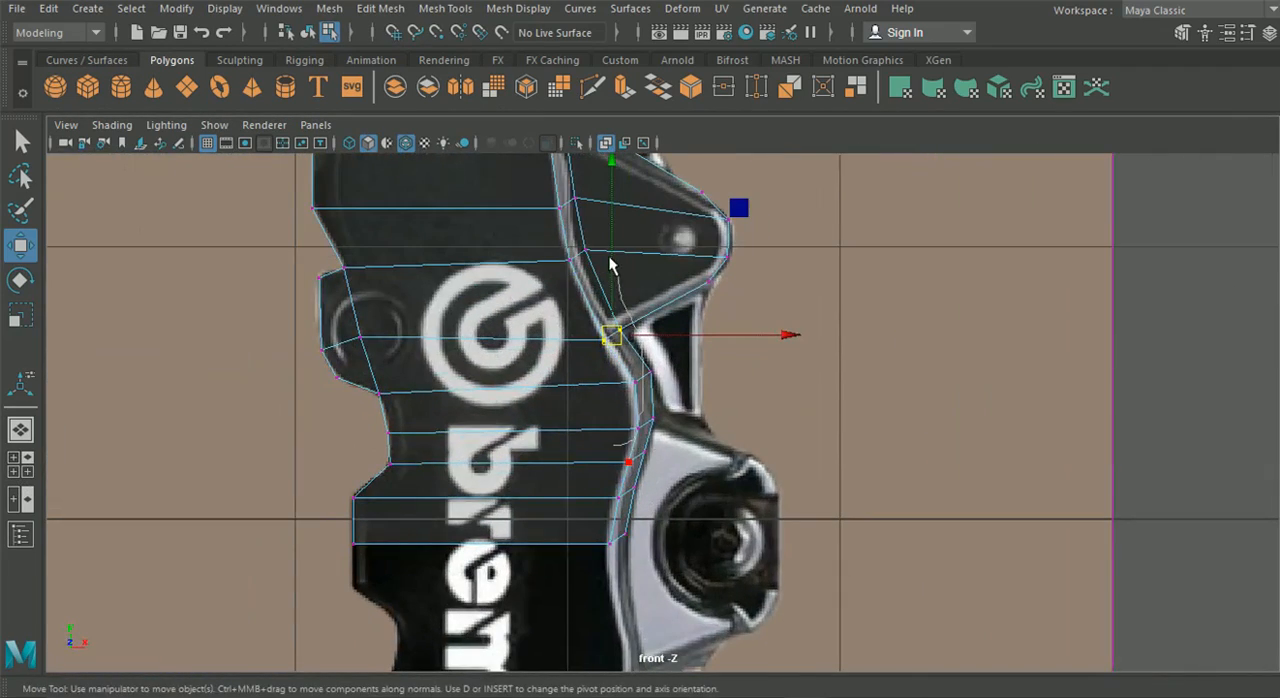
Extrude the three rim edges beside the round bolt lug outward along the world X axis to cover the lug
right_drag(485, 369, 527, 482)
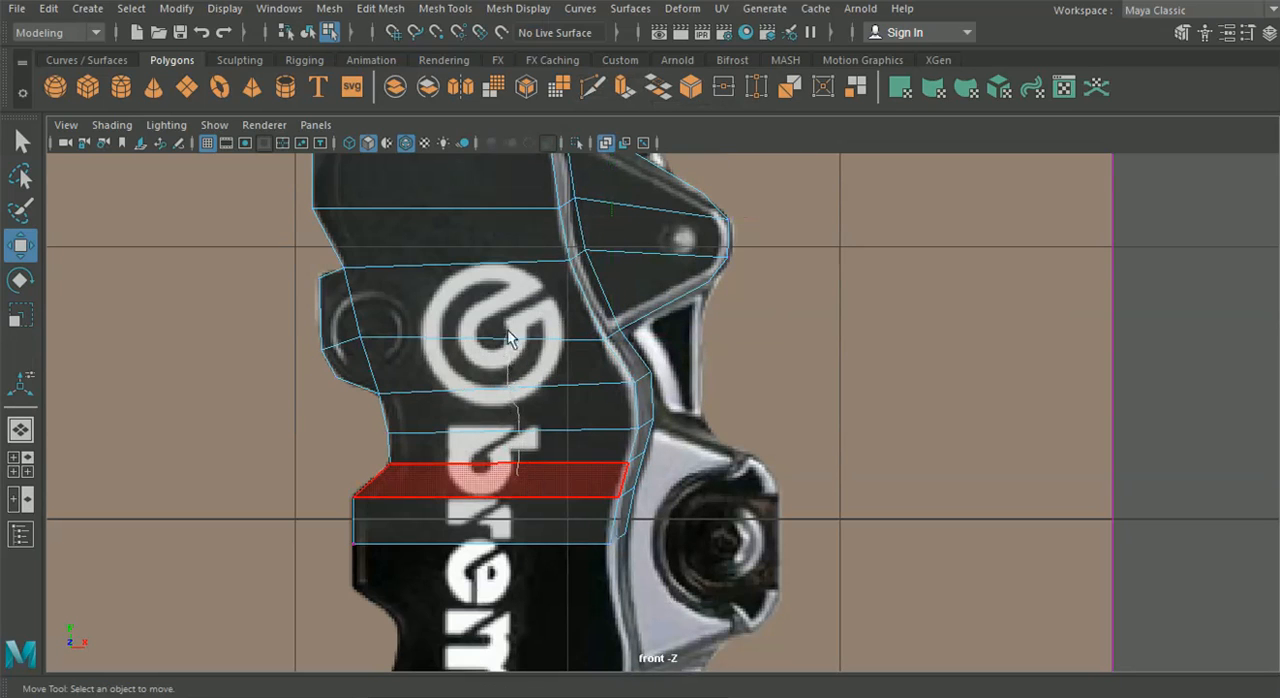
right_drag(503, 247, 513, 96)
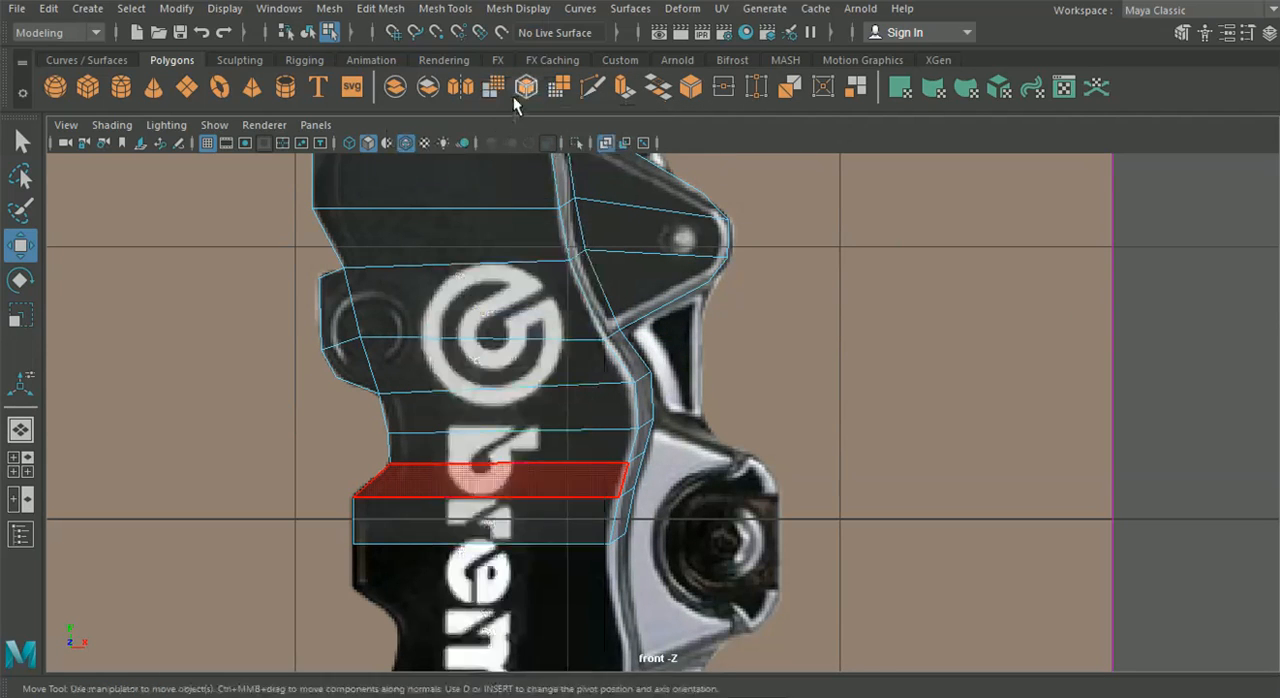
scroll(679, 491, up, 1)
click(651, 430)
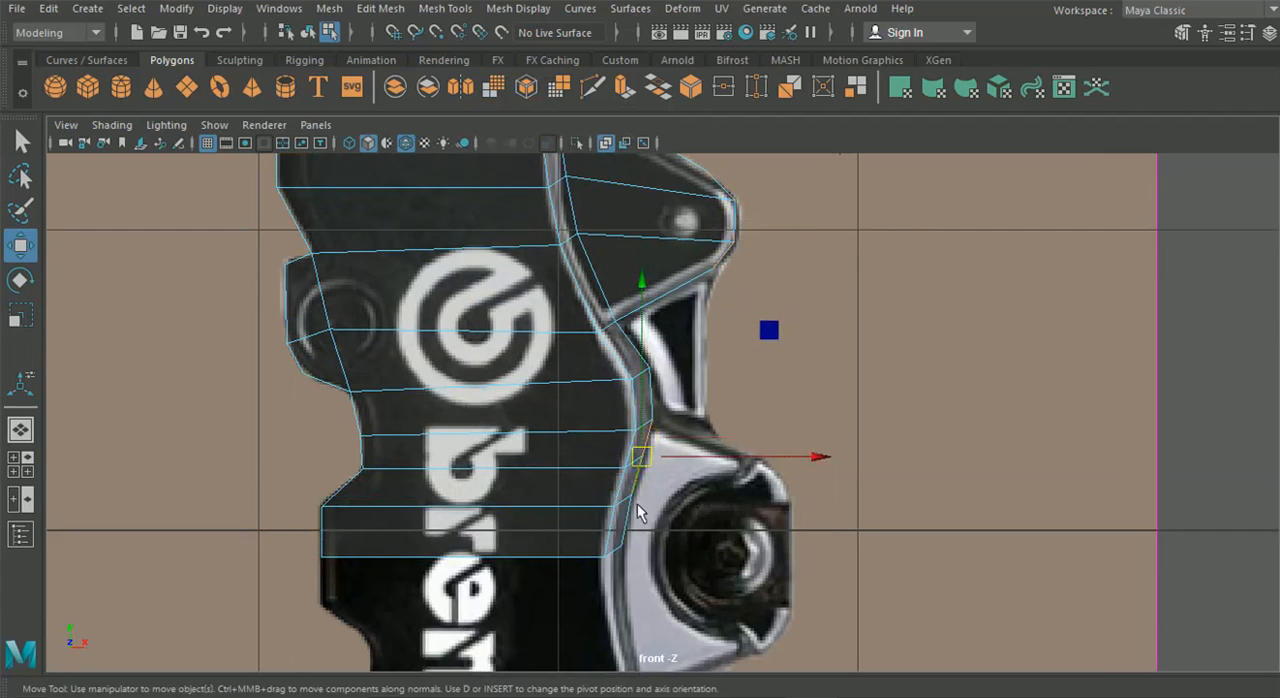
key(ctrl+e)
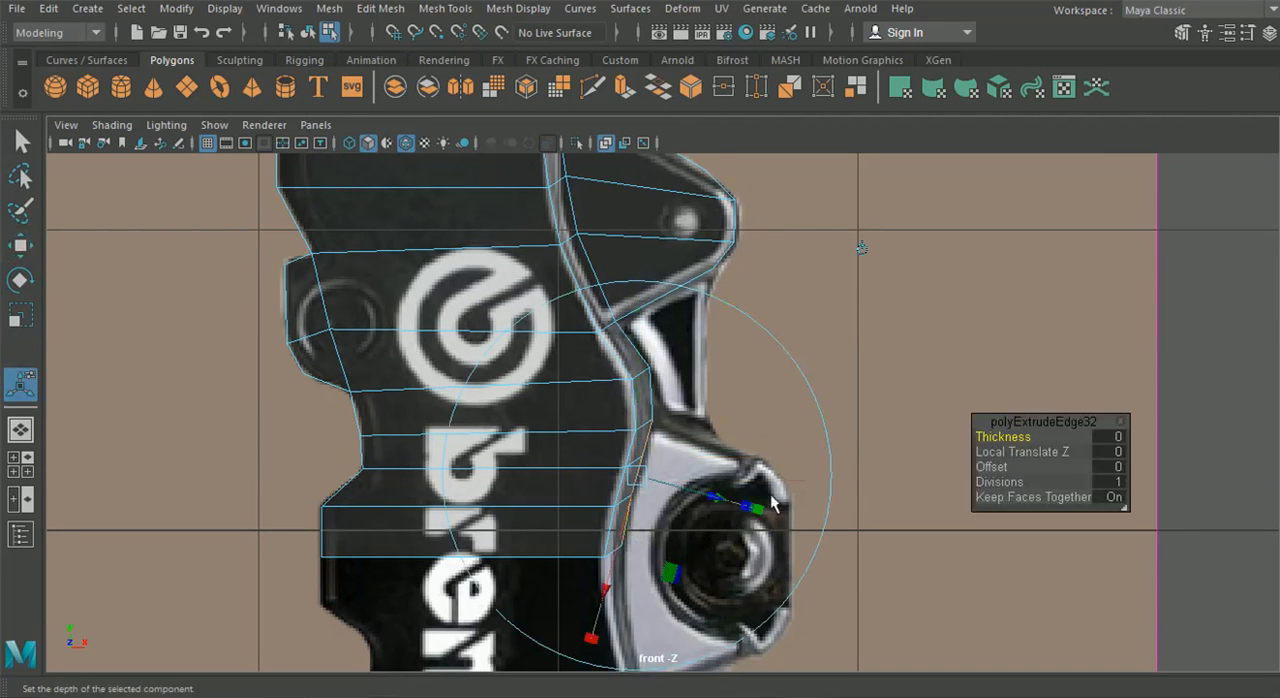
click(863, 250)
drag(714, 480, 883, 483)
Lower the bottom two vertices of the bolt lug faces to line up with the caliper body's bottom edge
right_drag(643, 490, 521, 146)
scroll(771, 400, up, 3)
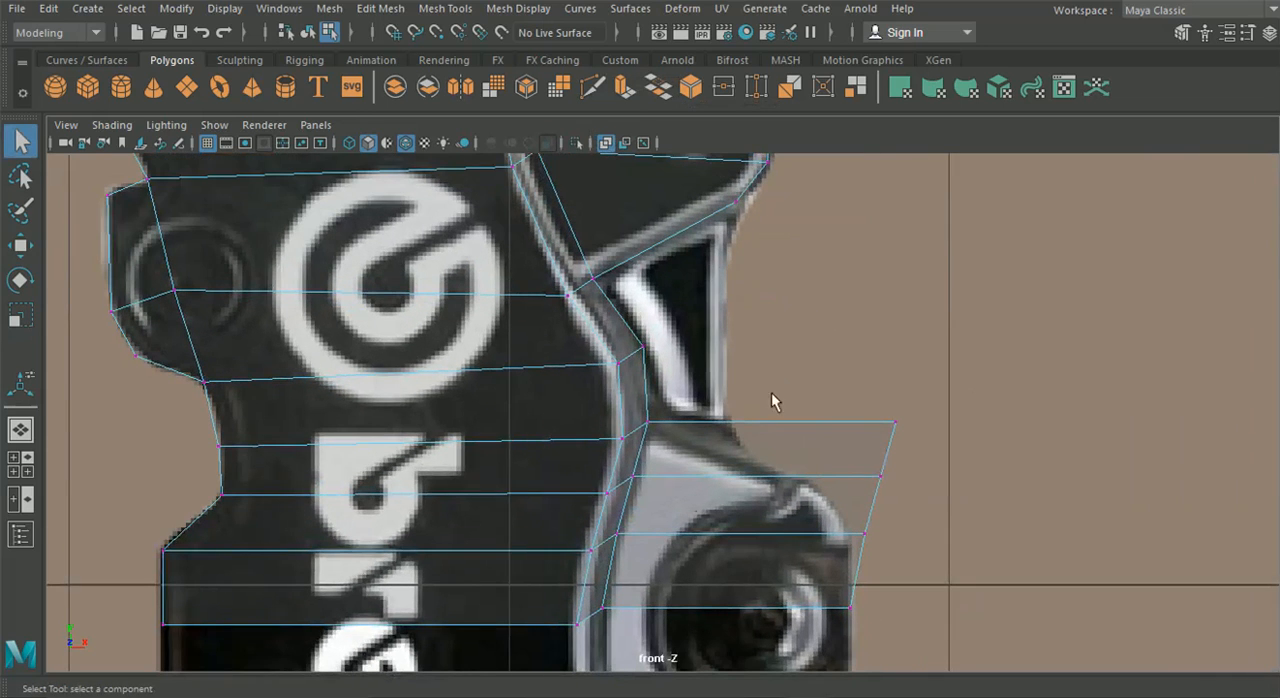
alt+middle_drag(718, 587, 681, 516)
click(20, 245)
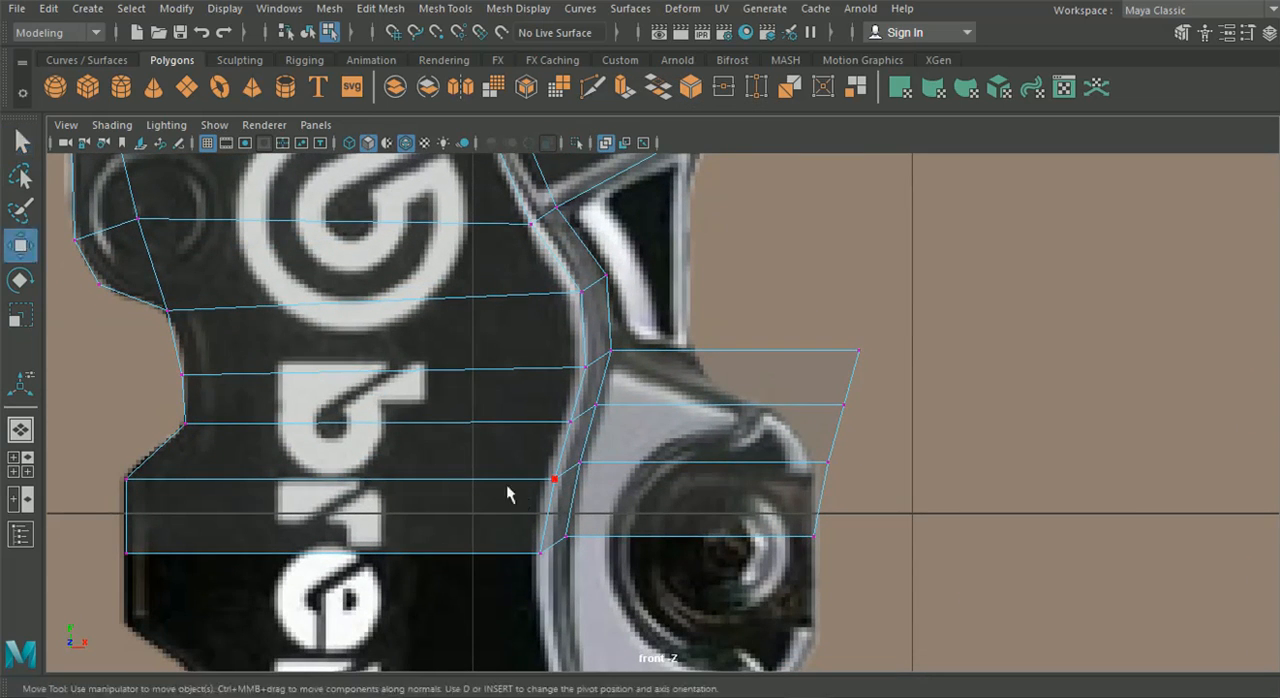
drag(687, 361, 690, 377)
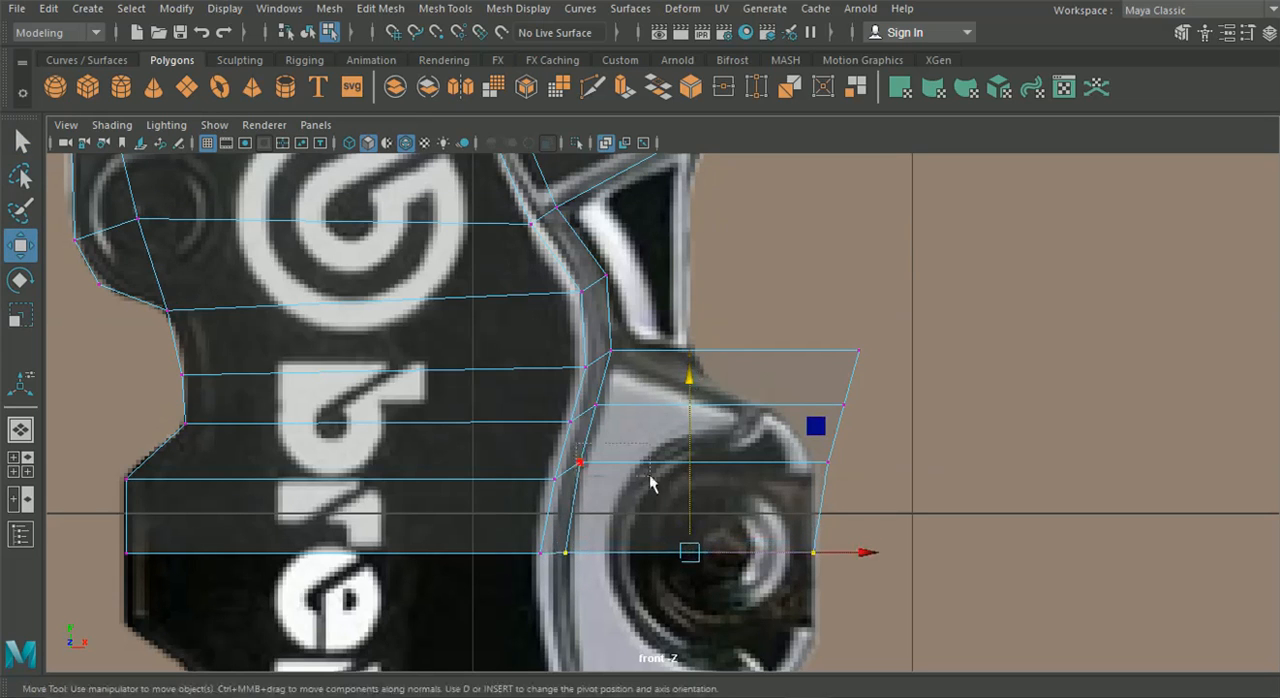
Move the remaining bolt lug vertices onto the lug's curved outline in the reference image
click(826, 463)
drag(700, 281, 743, 342)
drag(875, 519, 797, 456)
drag(920, 481, 904, 479)
click(843, 404)
drag(901, 404, 801, 438)
drag(858, 352, 704, 366)
alt+middle_drag(644, 404, 632, 511)
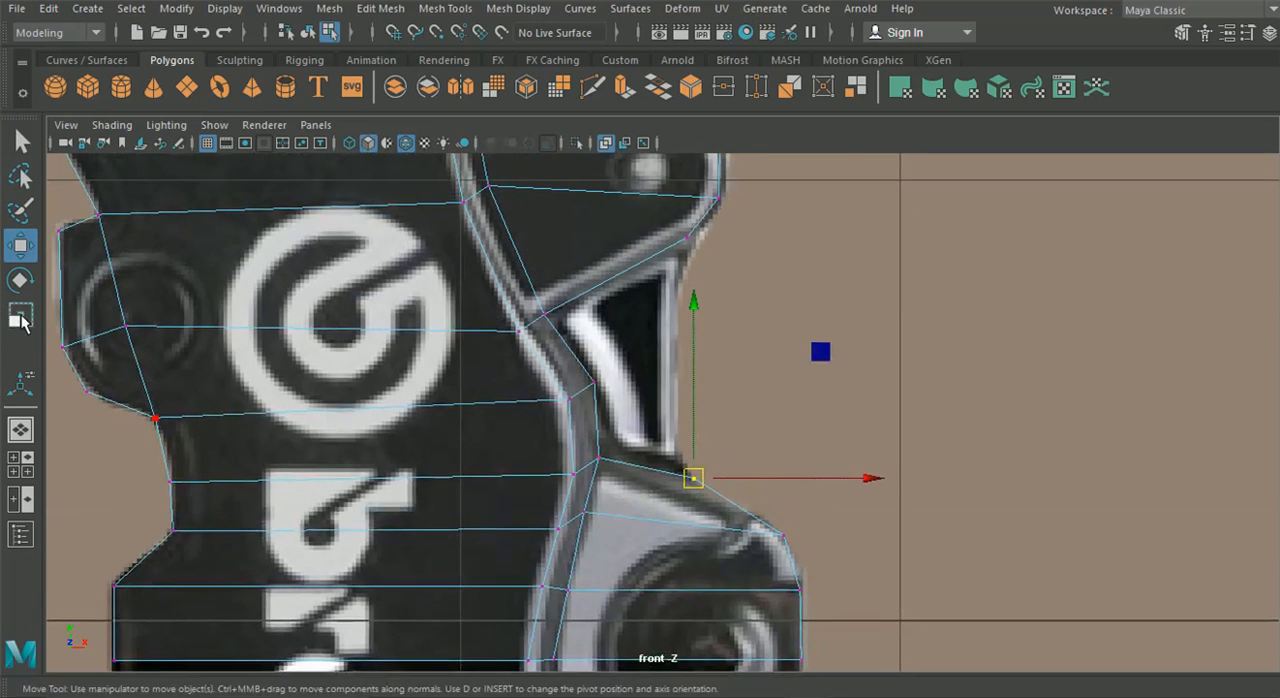
In the perspective view, select the outer border edges from the top of the rim down to the triangular lug
click(20, 430)
alt+drag(378, 456, 404, 428)
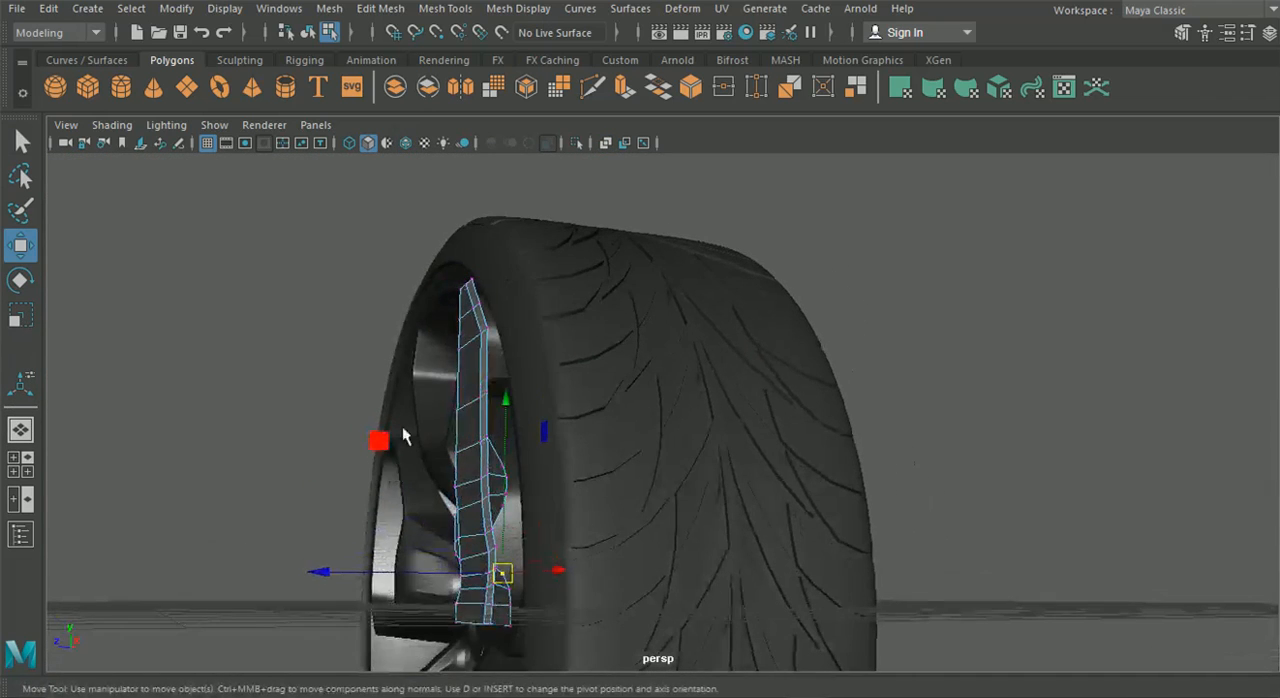
right_drag(470, 362, 472, 106)
alt+drag(420, 255, 462, 316)
click(463, 310)
shift+click(477, 334)
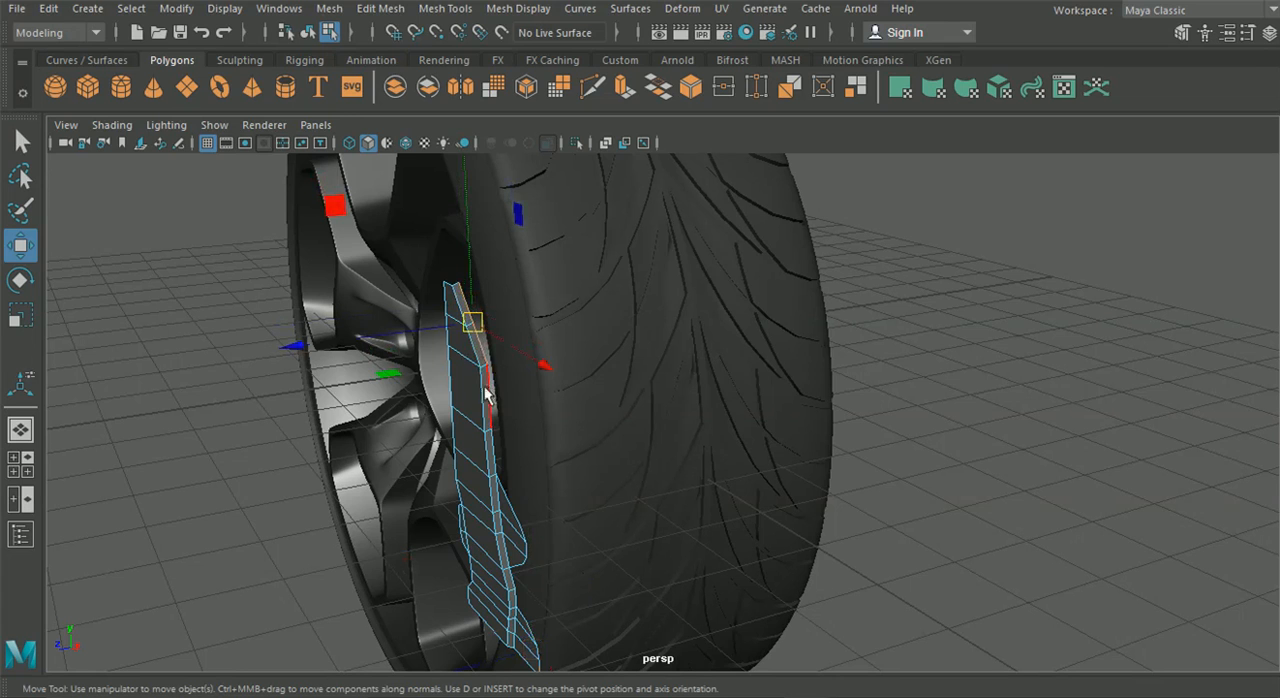
shift+click(490, 395)
shift+click(491, 446)
shift+click(515, 503)
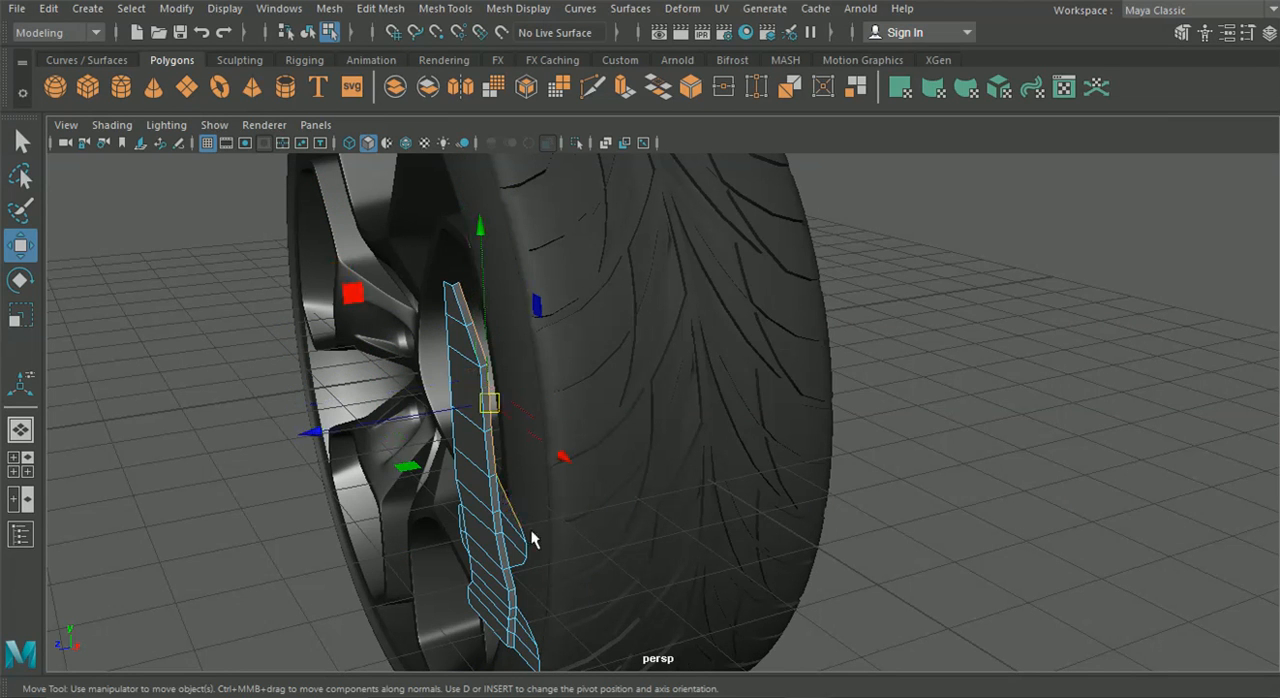
shift+click(527, 550)
Extend the edge selection around the triangular lug, along the lower rim and around the bolt lug
alt+drag(495, 600, 430, 539)
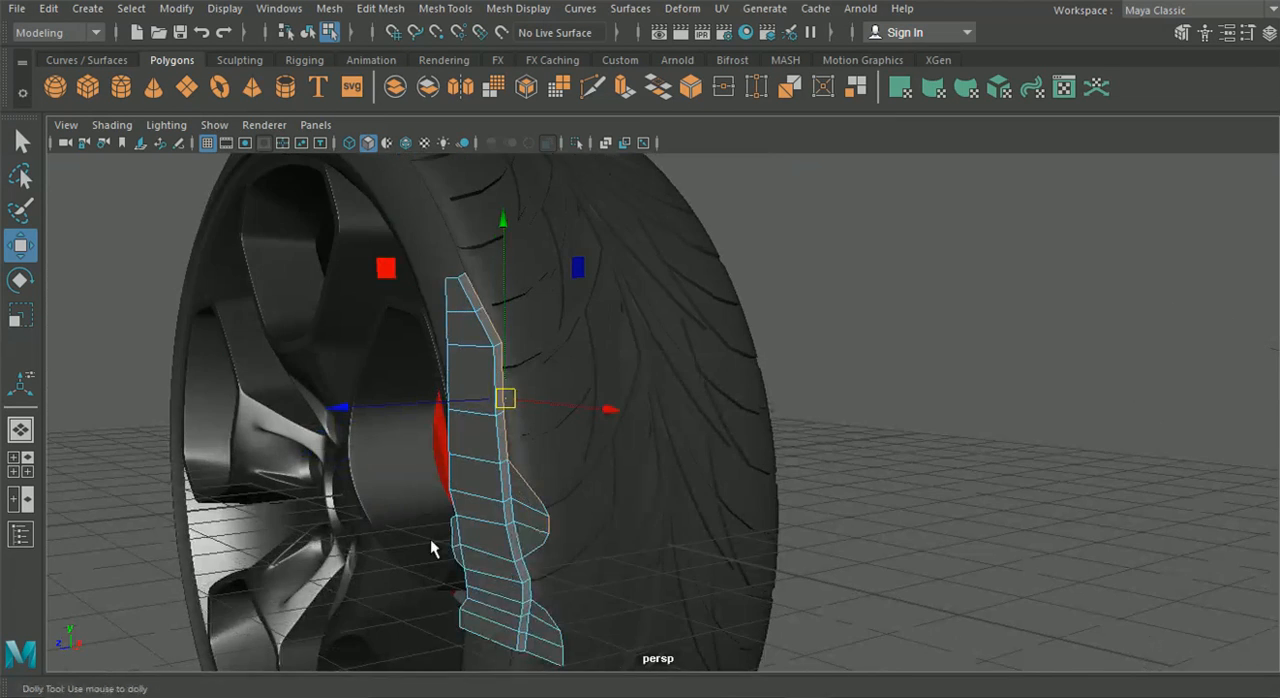
alt+right_drag(430, 539, 485, 570)
alt+middle_drag(485, 570, 517, 475)
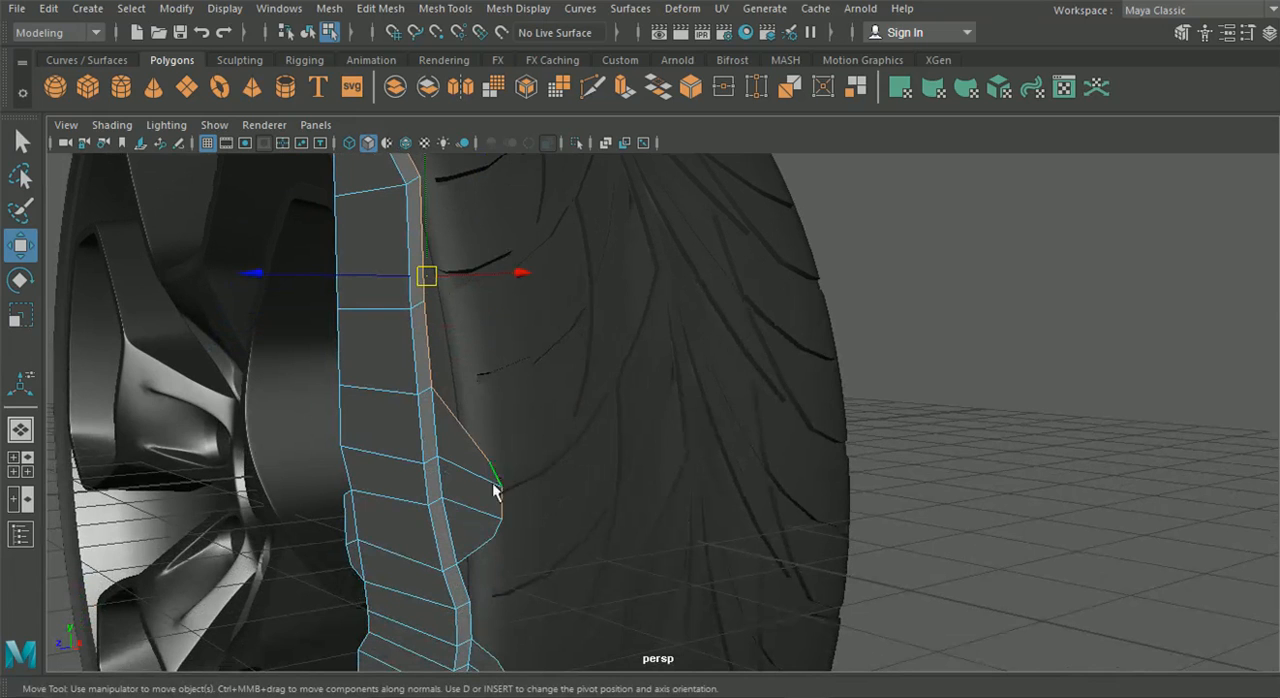
alt+drag(488, 548, 428, 418)
shift+click(401, 335)
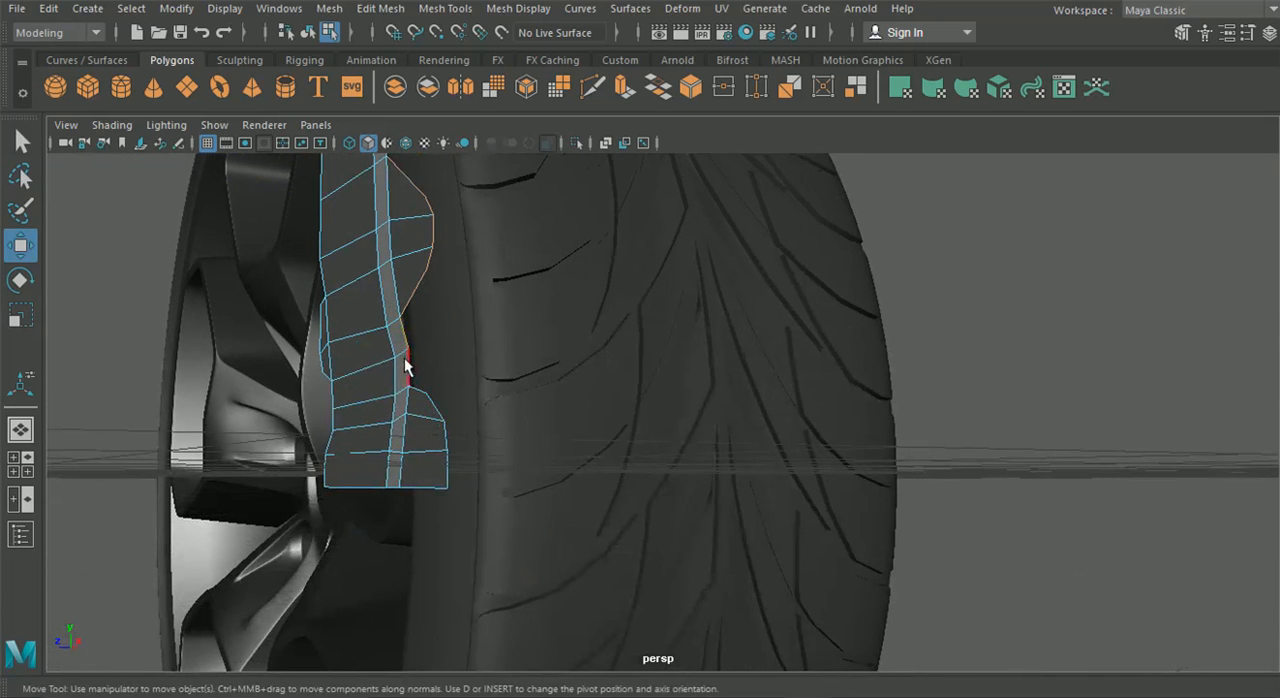
shift+click(436, 406)
alt+drag(511, 414, 503, 443)
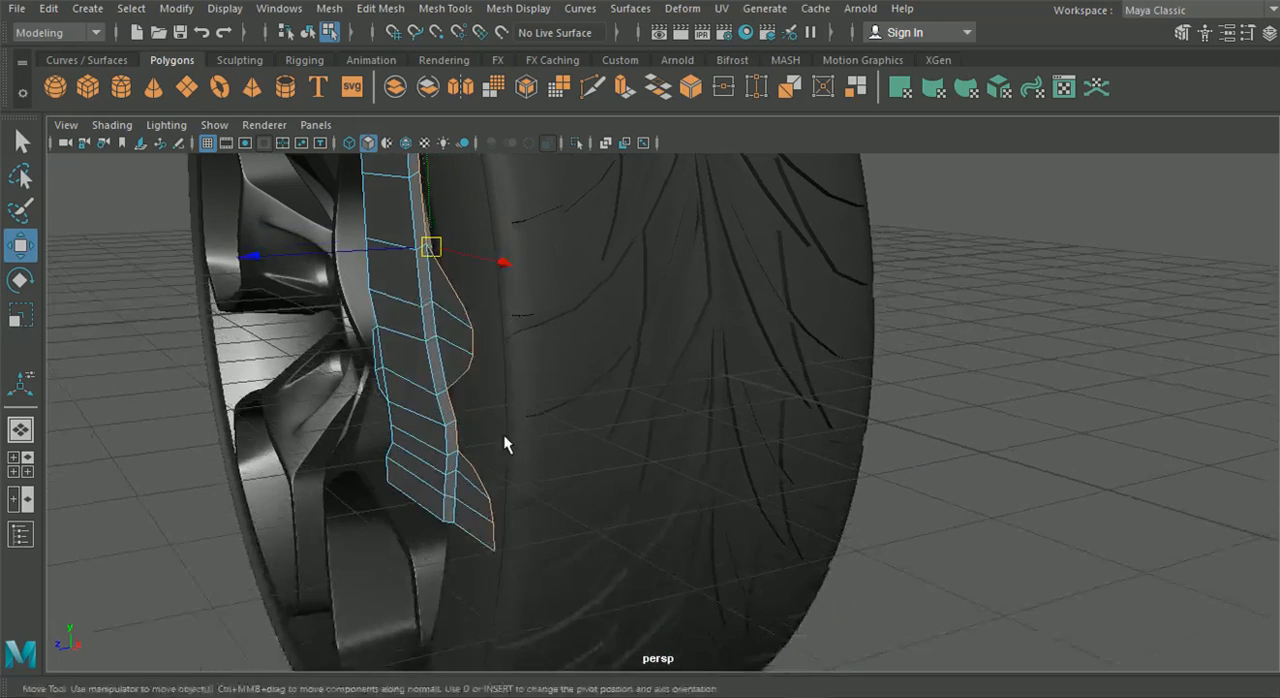
Extrude the selected outer edges slightly outward and back in depth to form a narrow chamfer
key(ctrl+e)
alt+drag(585, 329, 540, 364)
drag(646, 332, 609, 333)
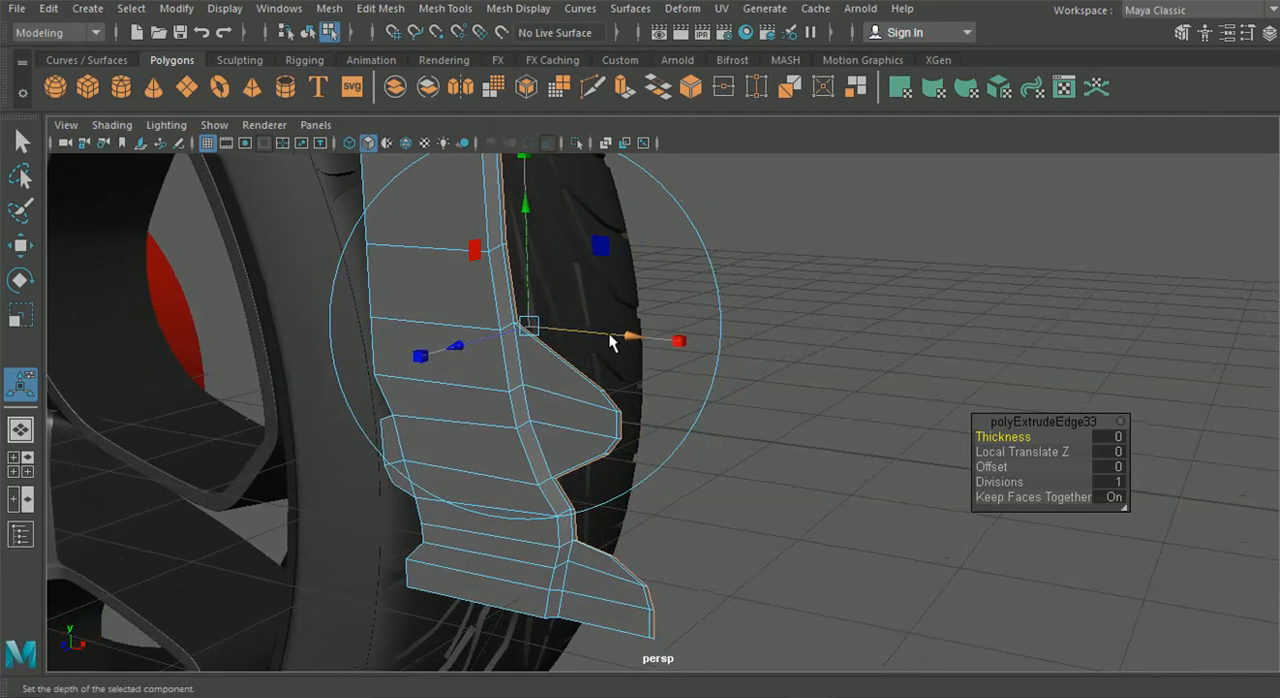
drag(530, 245, 282, 280)
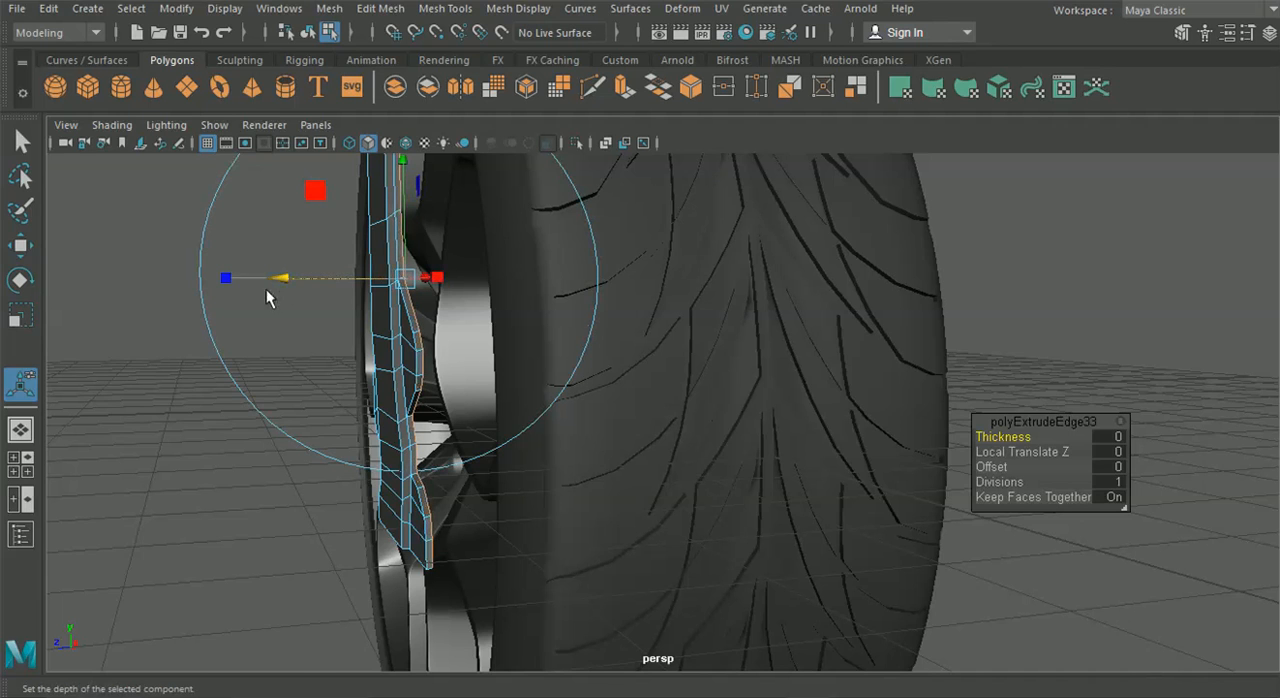
Extrude the outer edges again and pull them back along the world Z axis to form the caliper's side wall
key(ctrl+e)
alt+drag(468, 357, 370, 374)
click(600, 213)
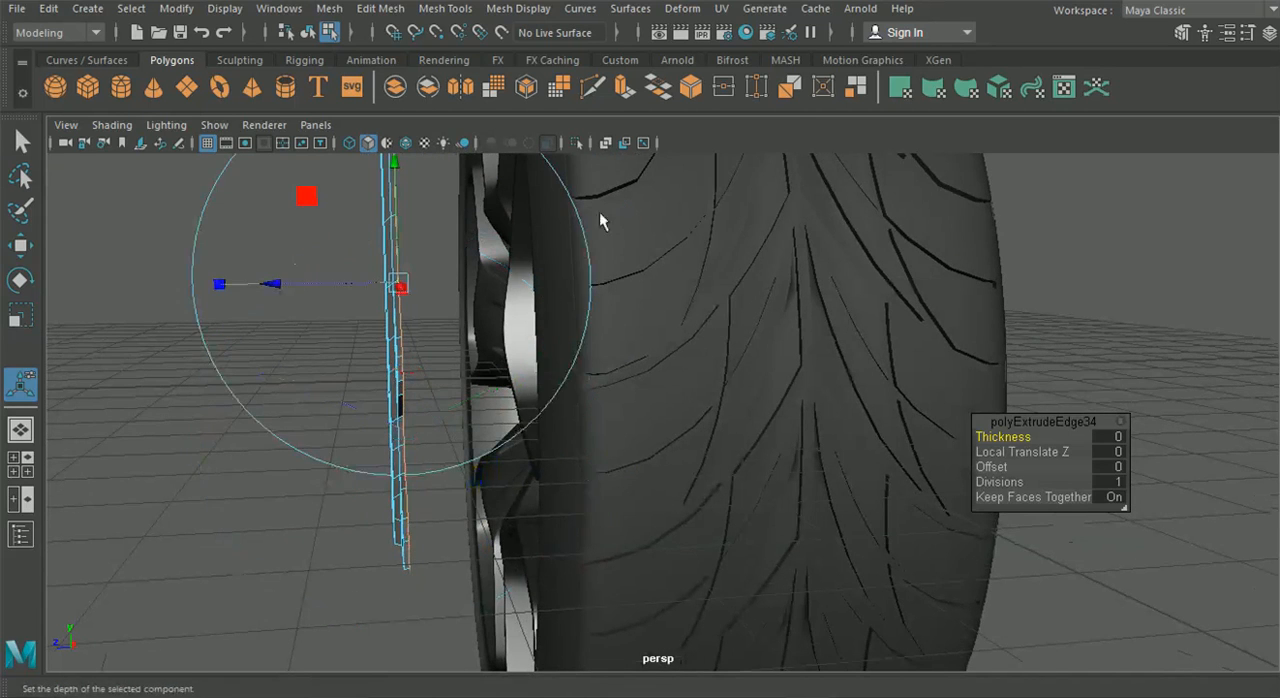
drag(280, 286, 319, 296)
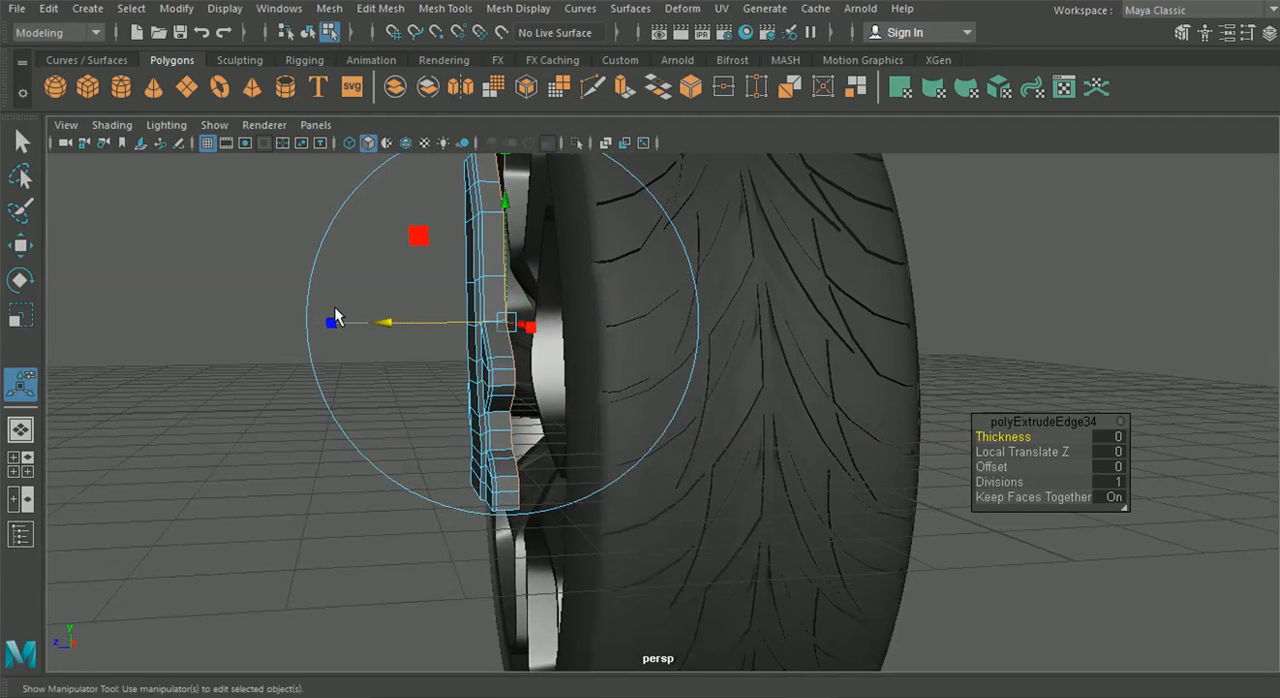
Extrude the side wall's rear edges once more by a small amount along world Z to add a narrow rear strip
key(ctrl+e)
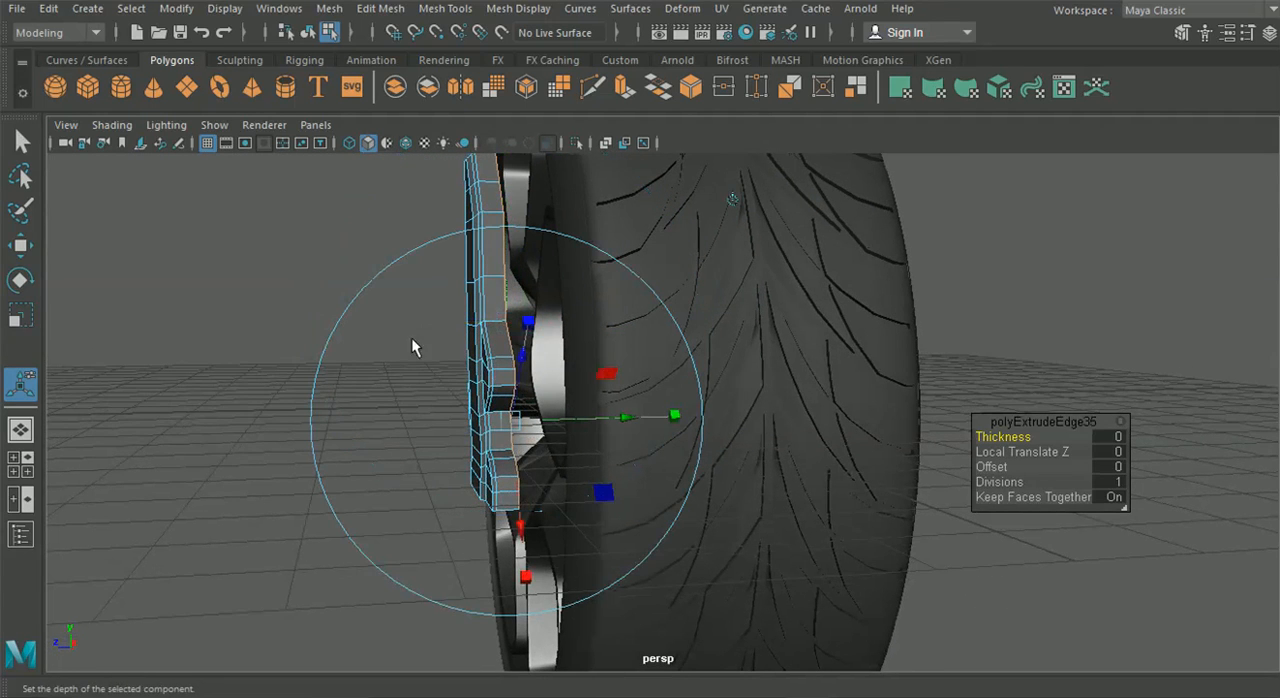
click(731, 202)
drag(386, 325, 398, 330)
mouse_move(357, 380)
alt+mouse_down()
mouse_move(431, 366)
mouse_move(449, 386)
mouse_move(483, 390)
mouse_move(352, 388)
alt+mouse_up()
click(16, 131)
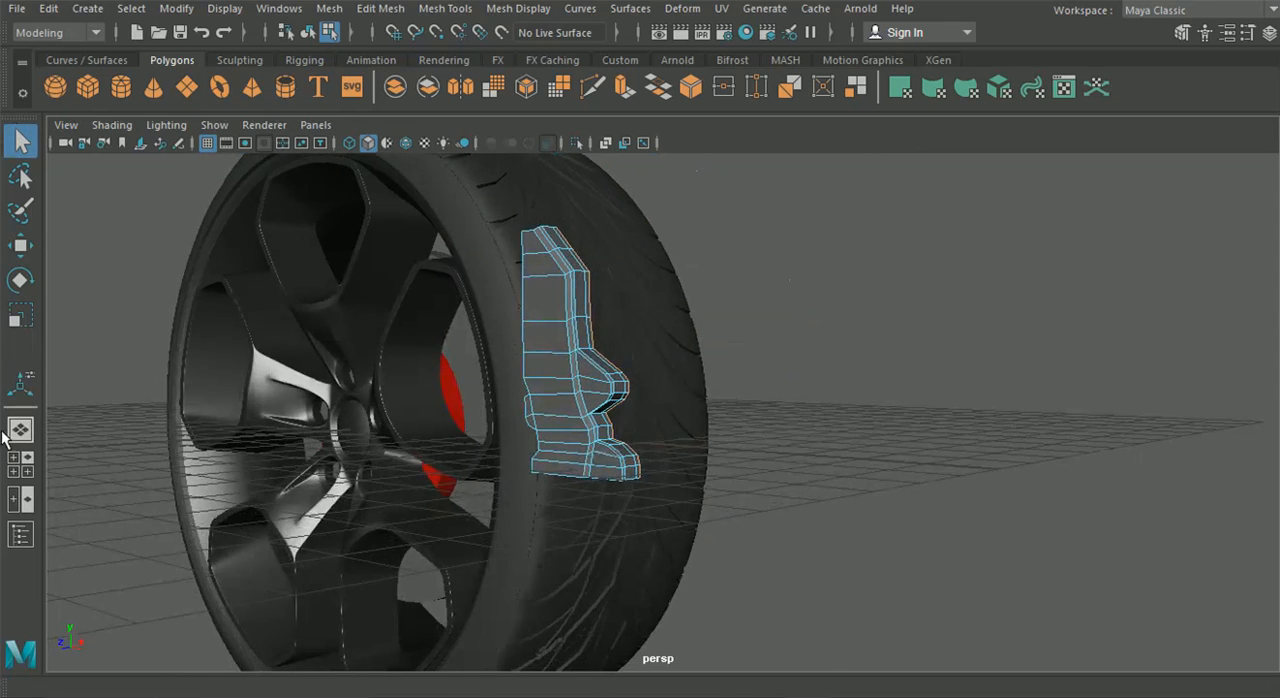
Extrude the two narrow rear strip faces between the triangular and bolt lugs outward to cover the strut in the reference
click(9, 461)
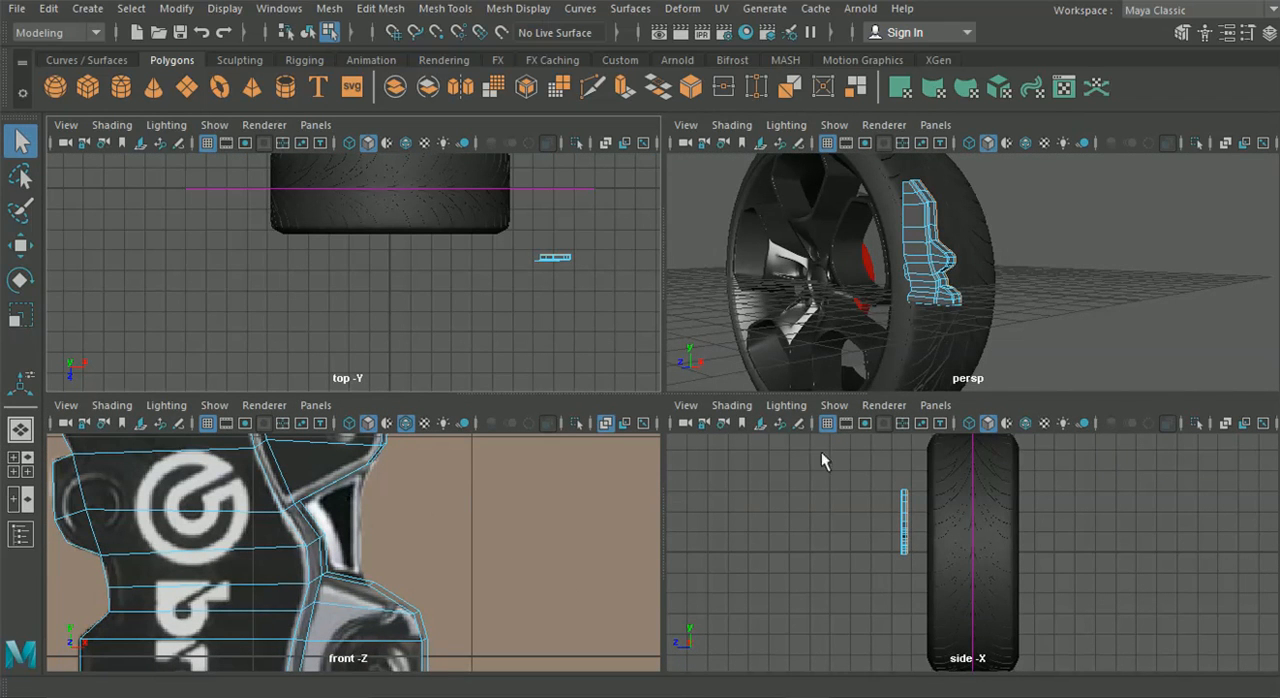
scroll(828, 290, up, 5)
scroll(723, 256, down, 2)
mouse_move(783, 215)
right_down()
mouse_move(778, 128)
mouse_move(769, 155)
mouse_move(786, 192)
right_up()
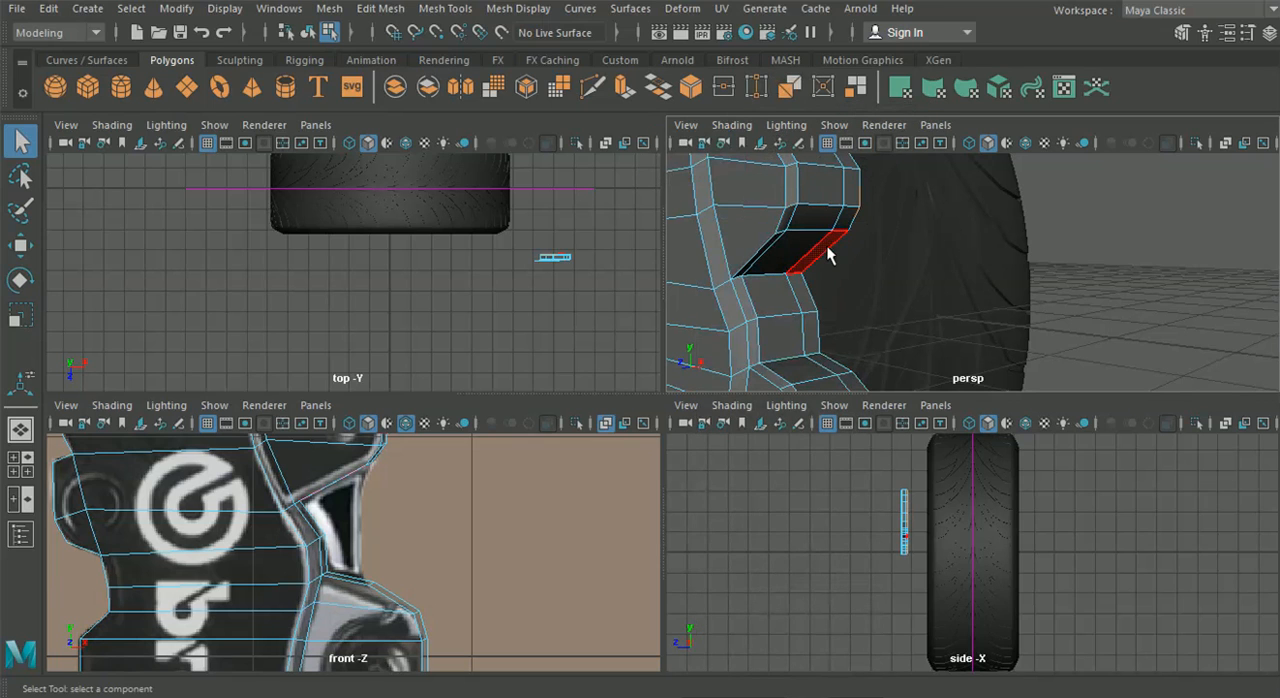
alt+drag(815, 308, 828, 288)
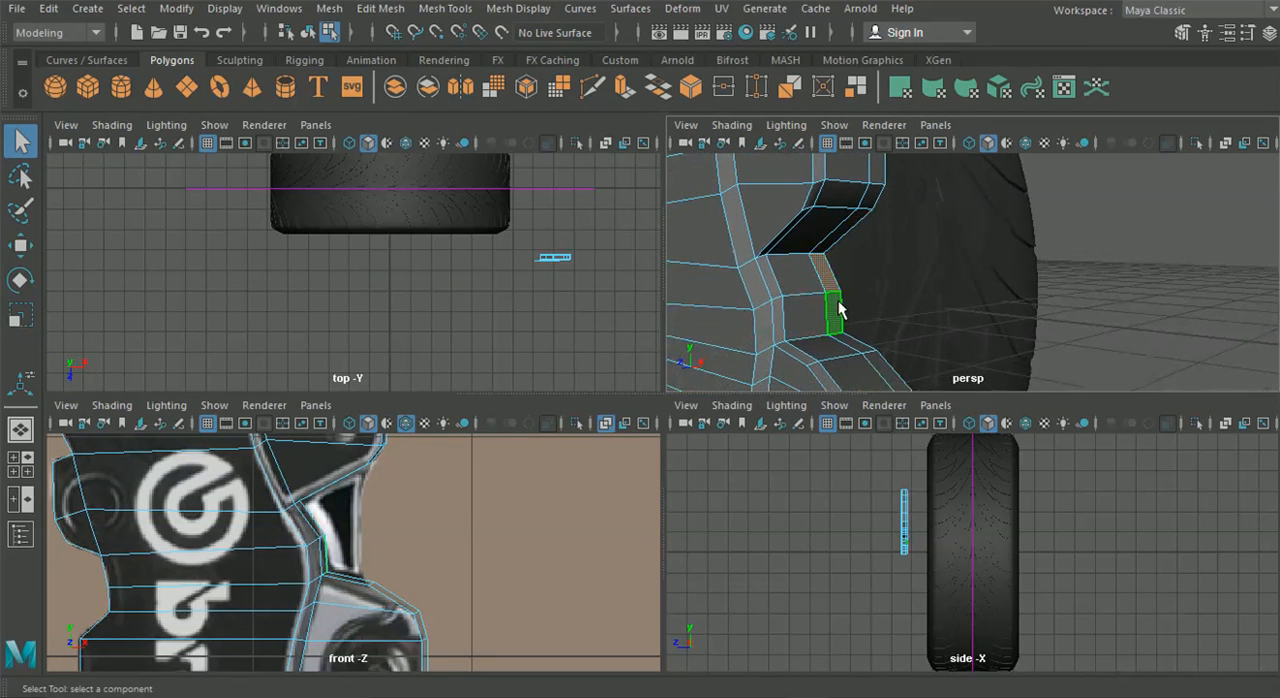
key(ctrl+e)
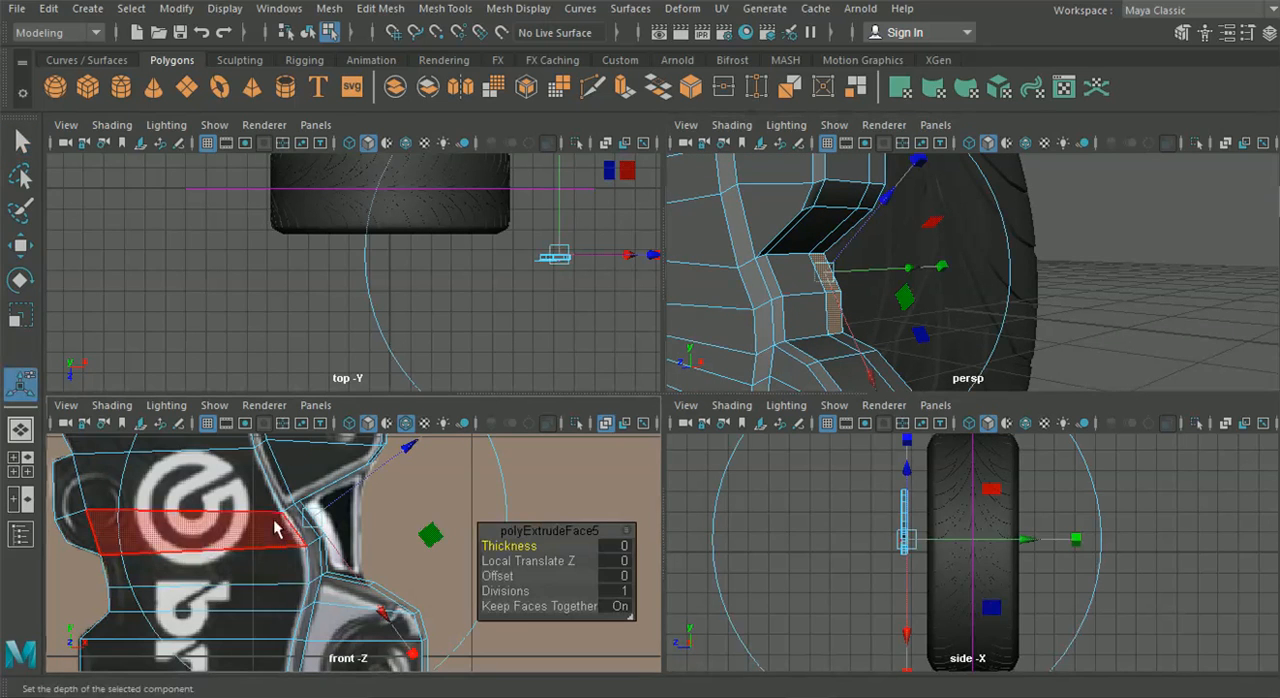
alt+middle_drag(391, 496, 400, 523)
drag(418, 478, 579, 443)
Delete the end faces of the strut extrusion next to the triangular lug and the bolt lug
alt+drag(967, 250, 900, 260)
click(994, 246)
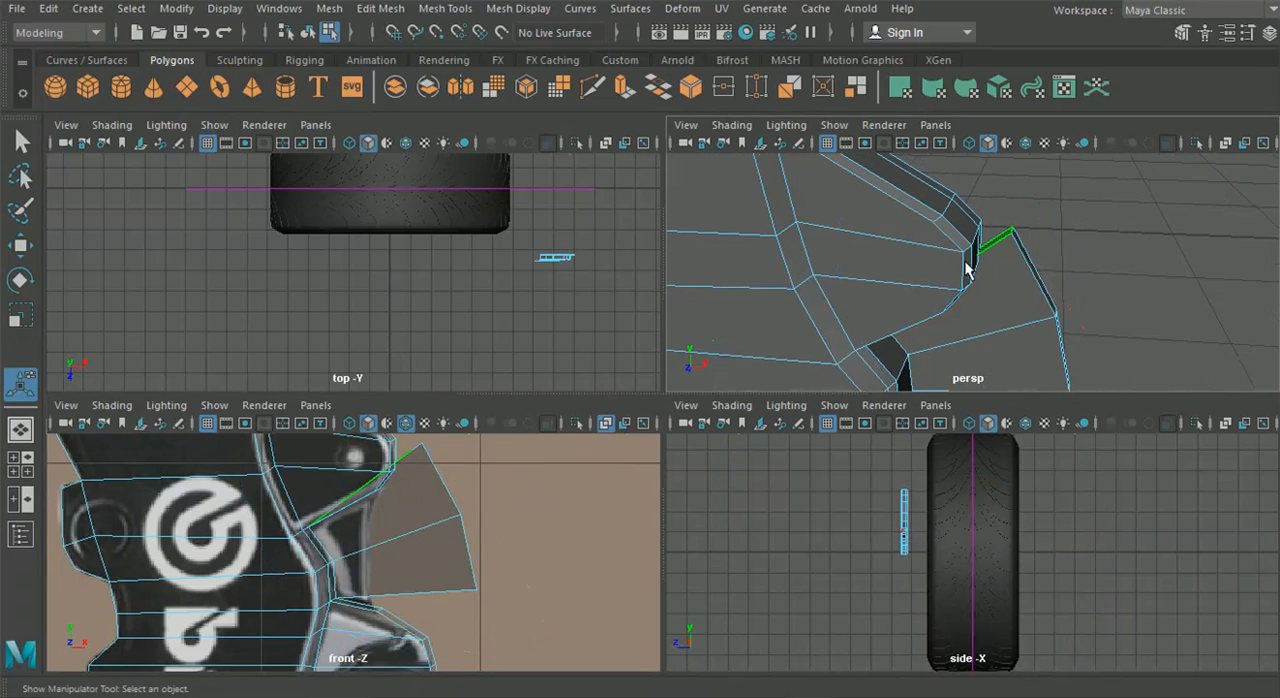
key(Delete)
scroll(937, 257, down, 4)
alt+drag(892, 292, 831, 271)
alt+drag(952, 289, 912, 255)
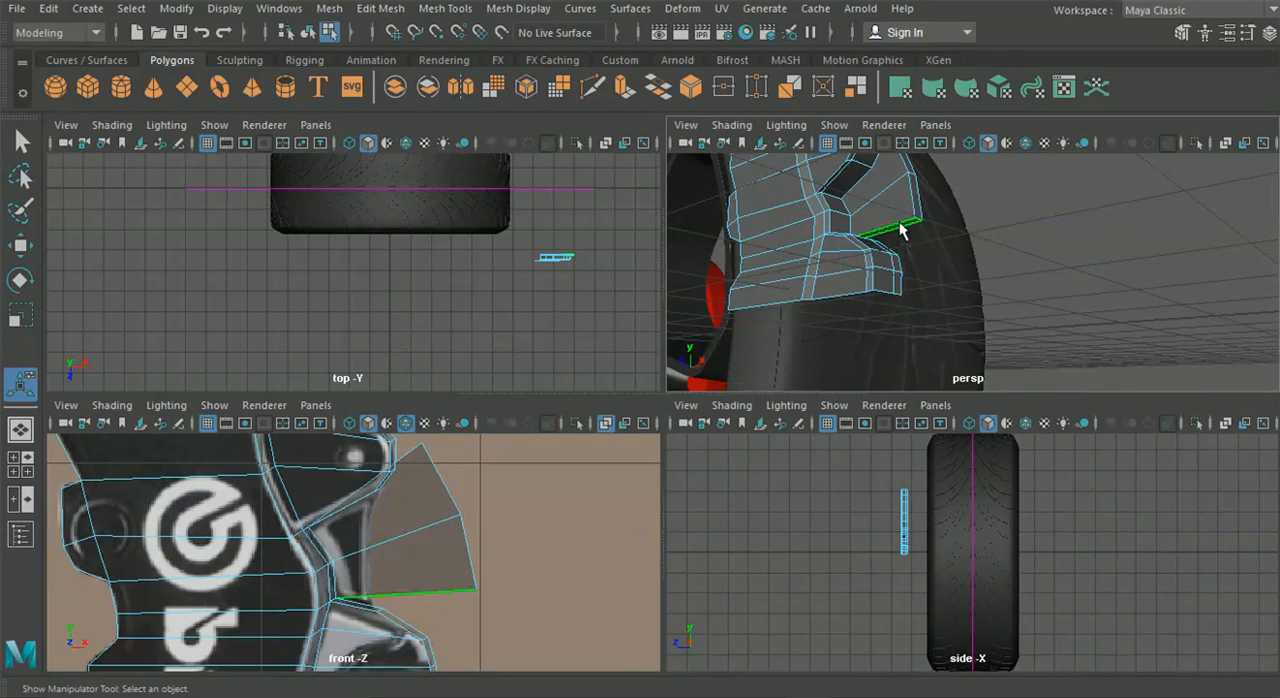
key(space)
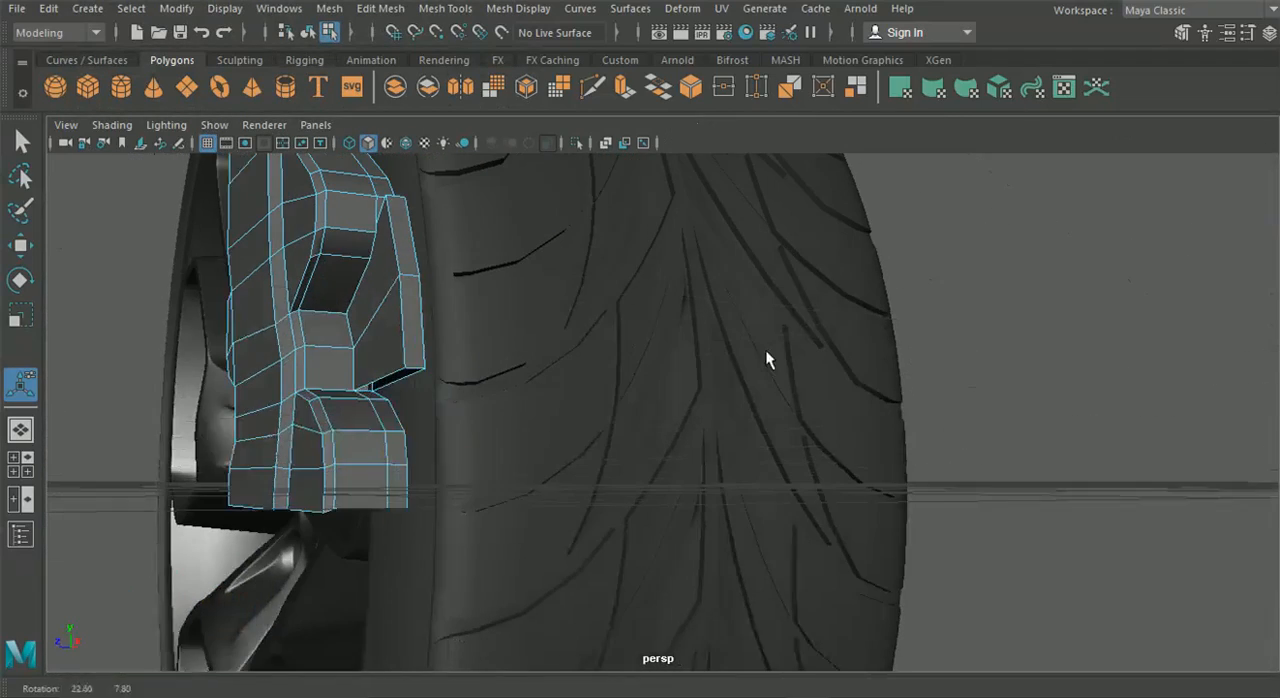
Delete the narrow rear faces of the lugs that adjoin the open ends of the strut extrusion
alt+drag(368, 400, 413, 440)
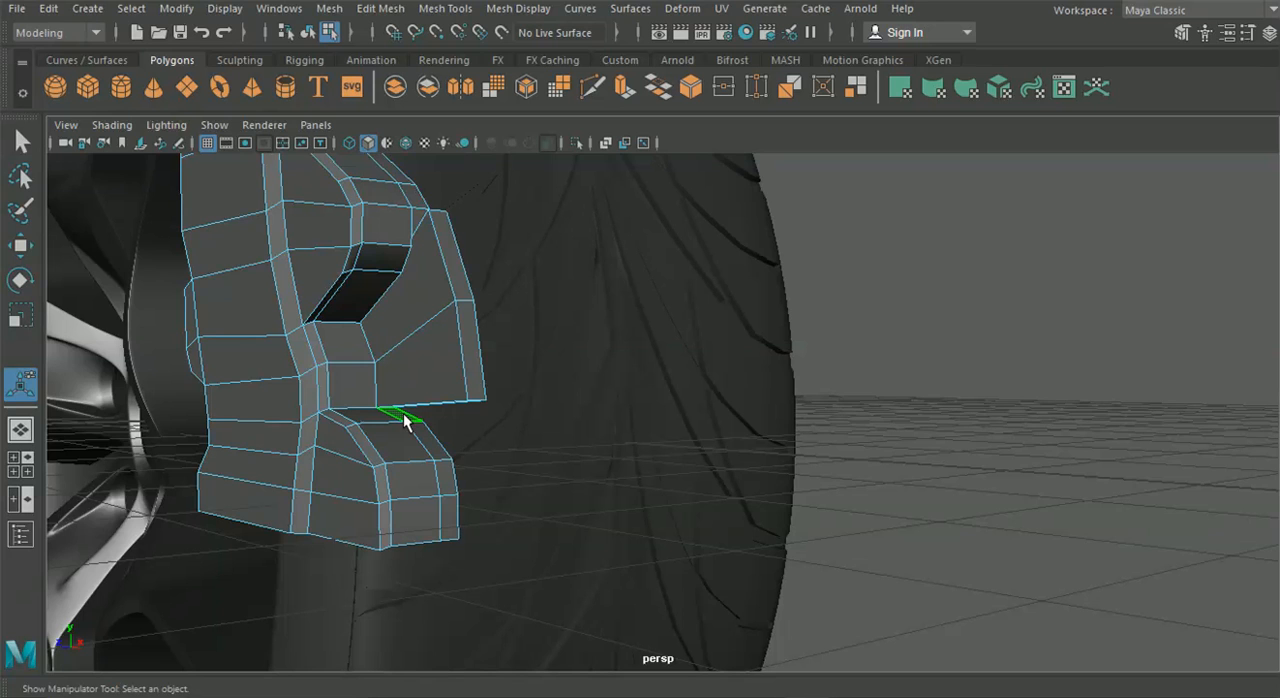
click(14, 464)
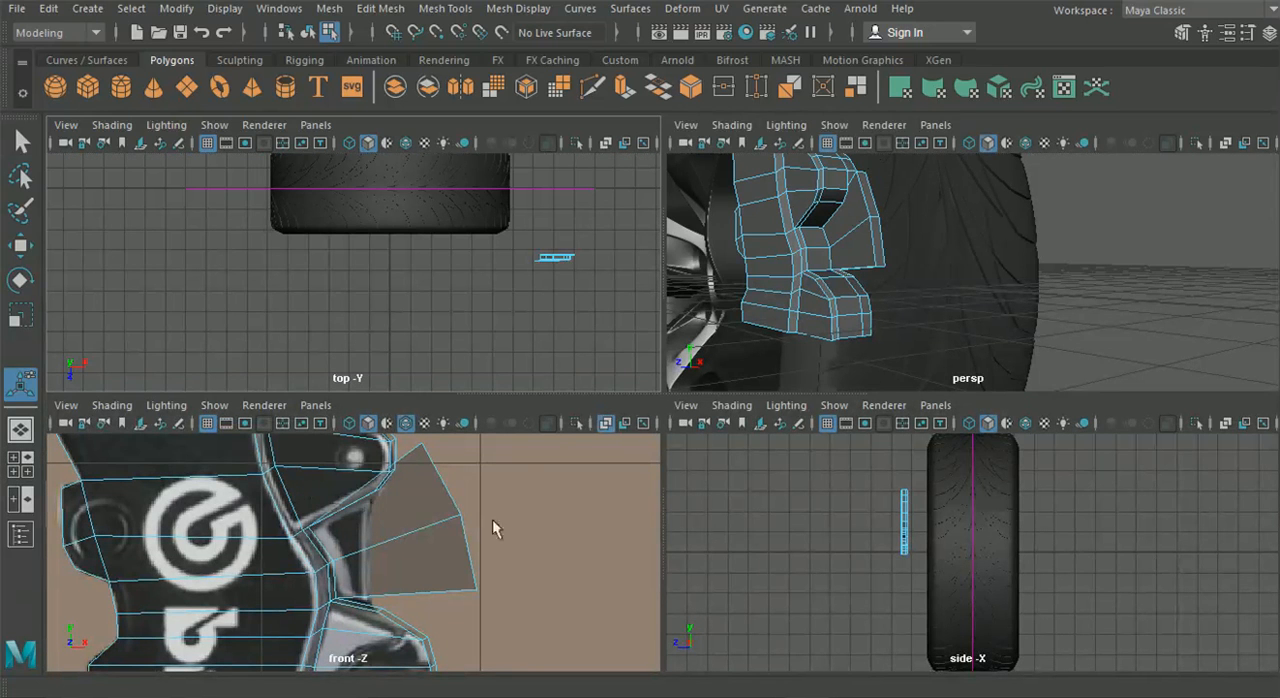
key(space)
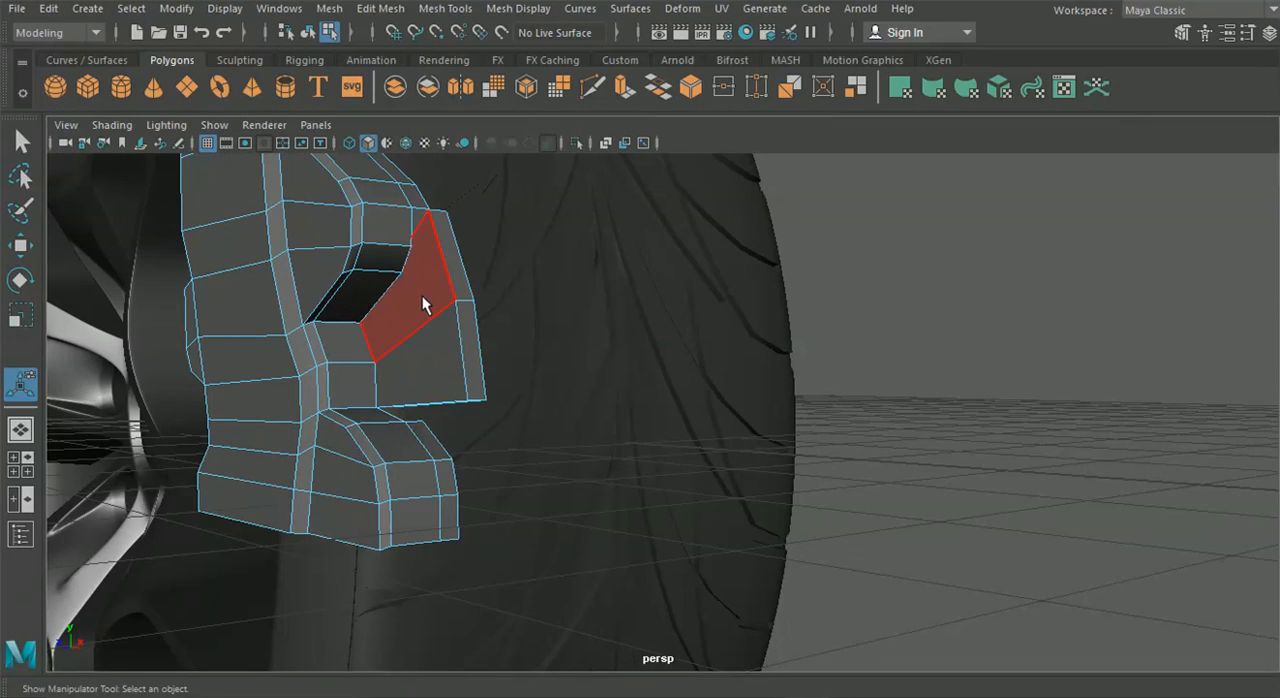
alt+drag(443, 311, 420, 368)
key(Delete)
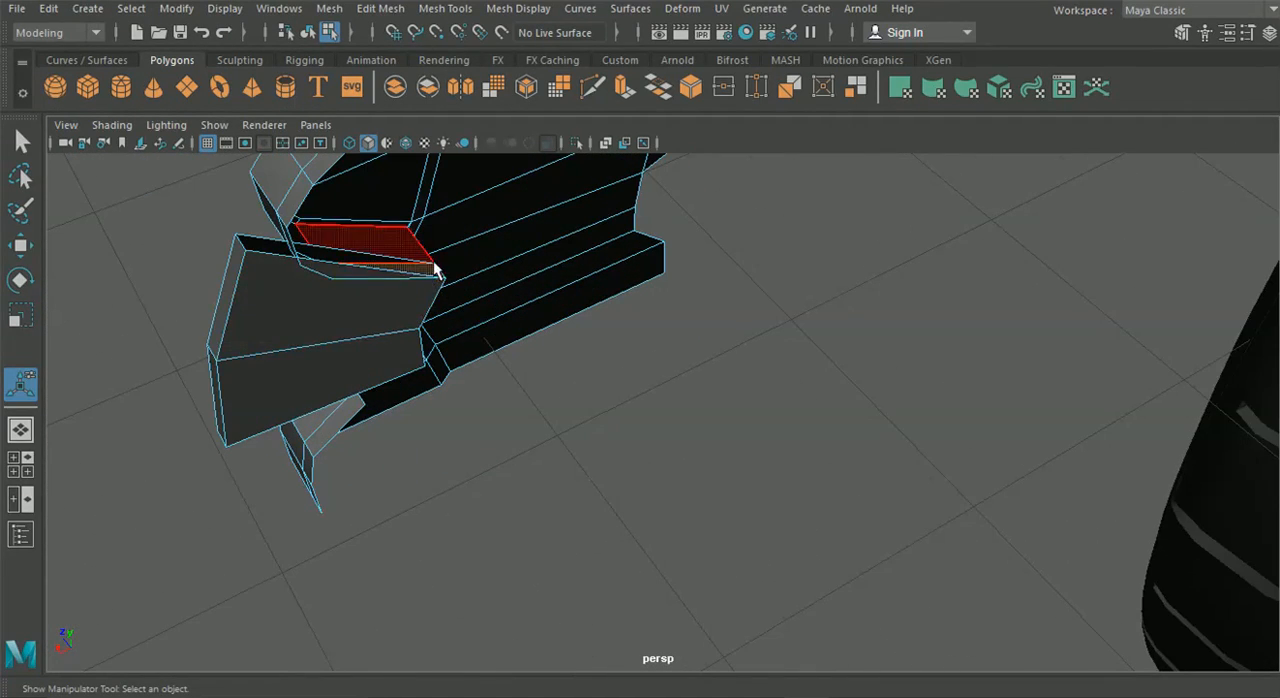
alt+drag(219, 441, 408, 368)
right_drag(307, 153, 298, 140)
Snap the strut's lower front corner vertex onto the adjoining bolt lug corner and merge the overlapping vertices
key(q)
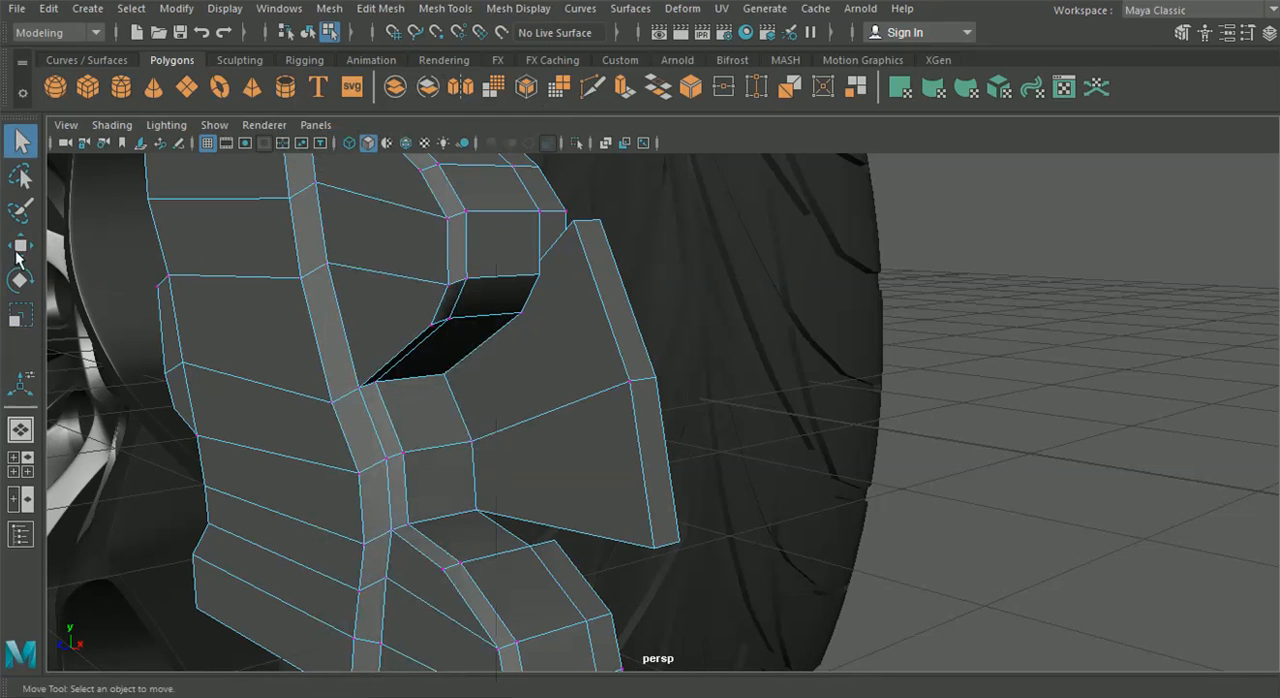
click(20, 246)
alt+middle_drag(544, 577, 595, 481)
drag(660, 500, 528, 492)
key(v)
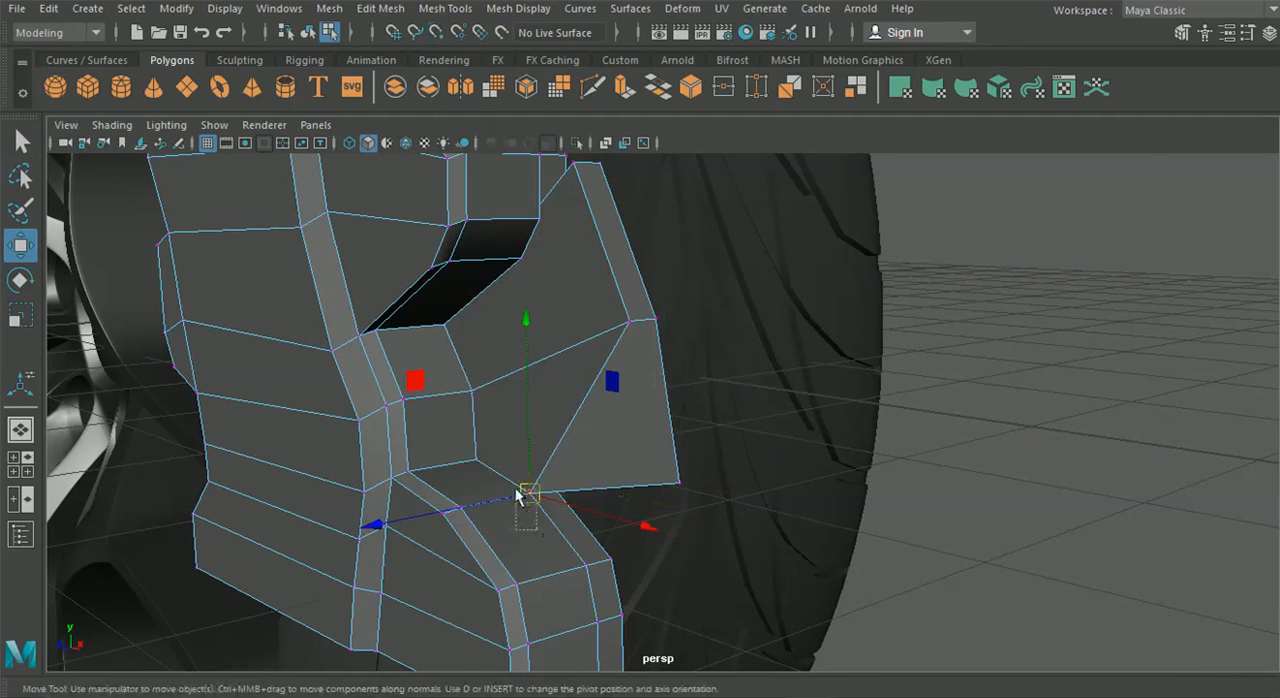
click(380, 8)
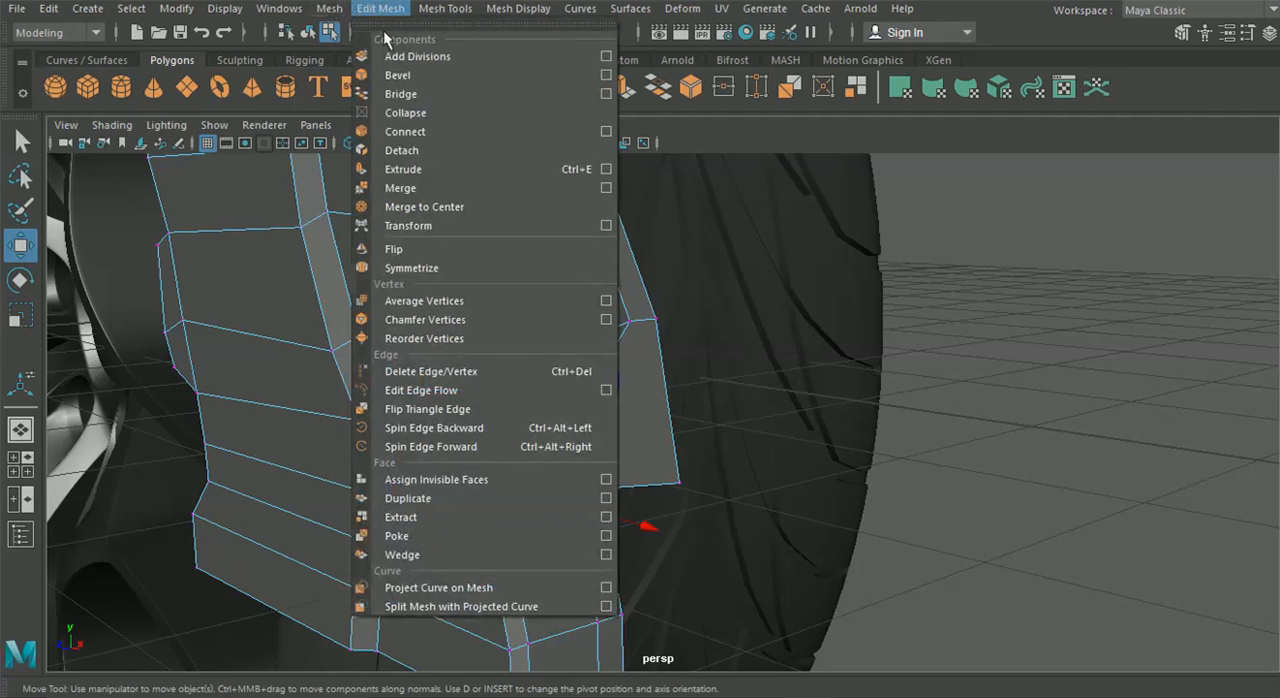
click(402, 187)
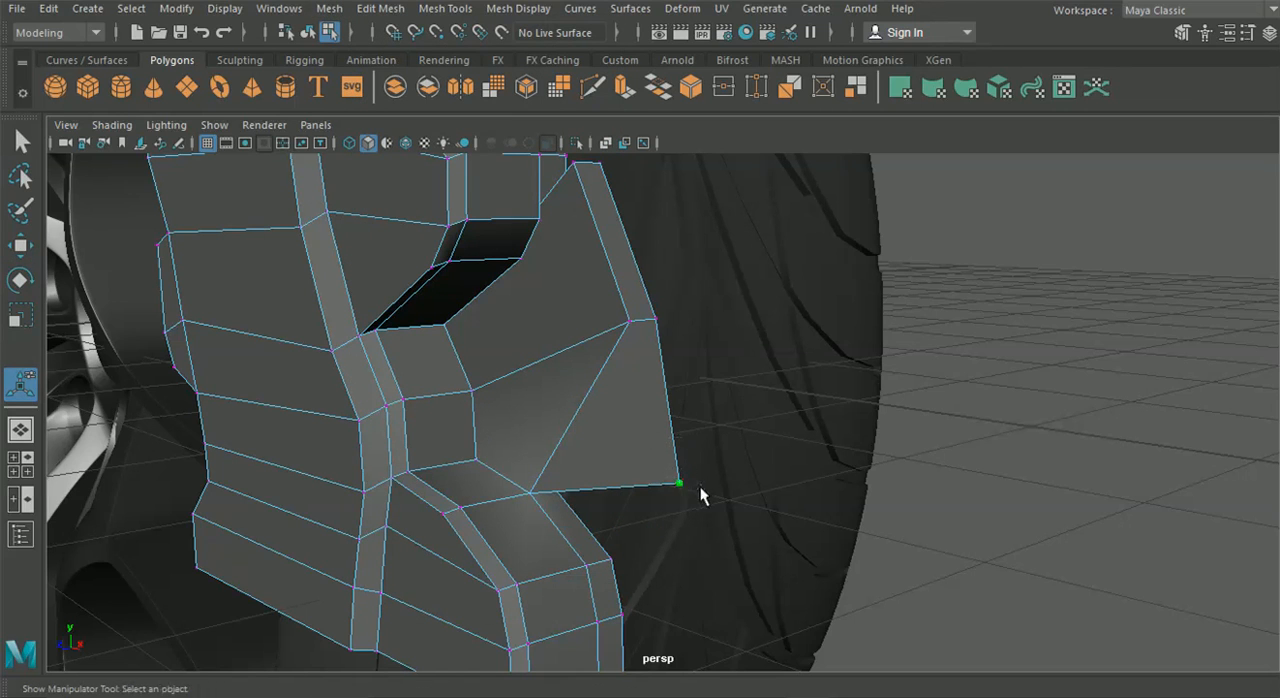
Snap the strut's lower rear corner vertex onto the bolt lug's rear corner and merge the two vertices
click(20, 245)
drag(677, 485, 558, 589)
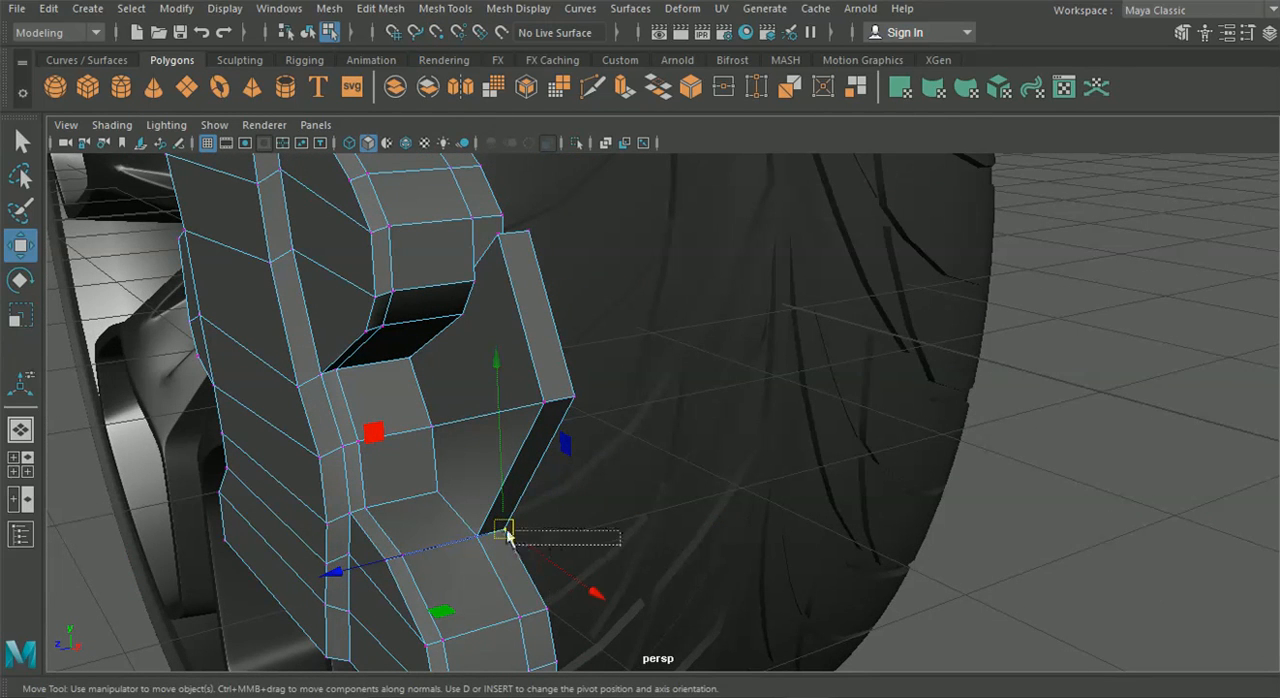
click(380, 8)
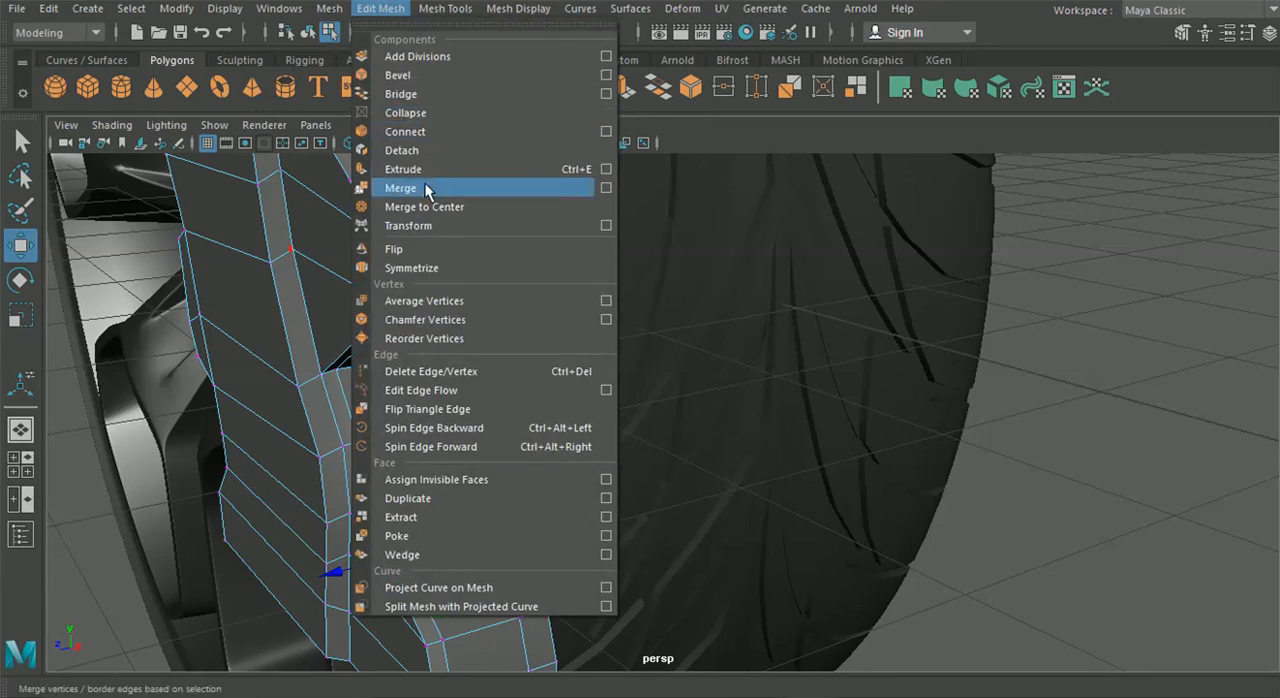
click(428, 188)
Delete the two leftover faces where the strut meets the neighbouring lug
alt+drag(482, 323, 322, 327)
right_drag(322, 140, 314, 204)
click(314, 282)
key(Delete)
click(338, 362)
key(Delete)
Snap an upper corner vertex of the strut onto the matching corner of the triangular lug
alt+drag(267, 320, 326, 342)
right_drag(314, 341, 214, 138)
alt+drag(250, 308, 2, 268)
click(20, 245)
alt+drag(291, 299, 348, 296)
alt+middle_drag(348, 296, 340, 298)
click(448, 230)
key(v)
drag(443, 224, 529, 314)
Snap the strut's other upper corner vertex onto the triangular lug and merge the overlapping vertices
drag(376, 218, 437, 262)
key(v)
drag(431, 239, 514, 322)
alt+drag(565, 378, 516, 342)
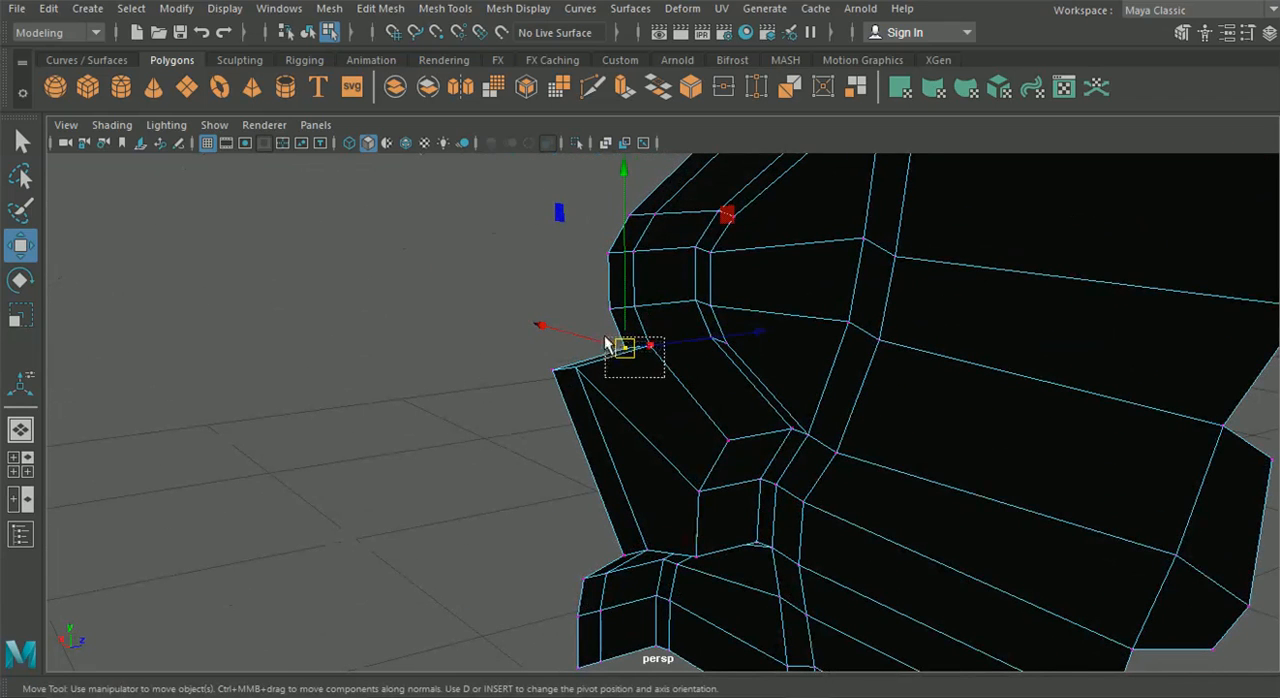
click(380, 8)
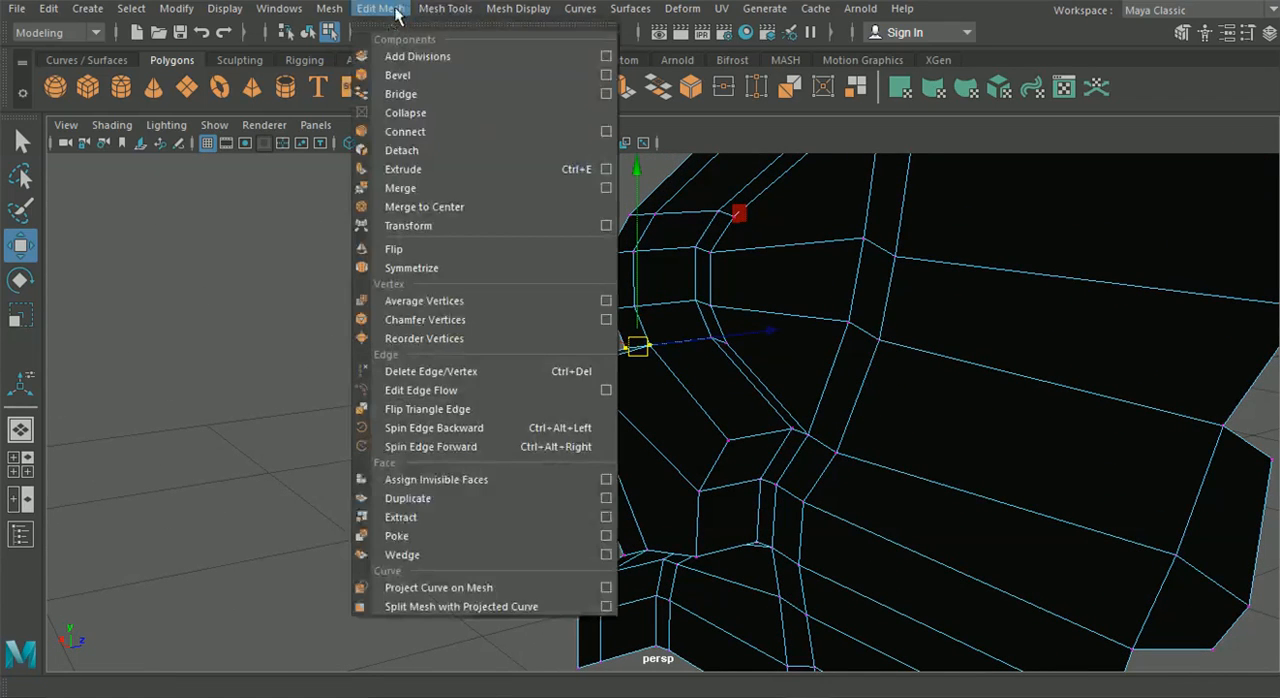
click(421, 187)
In the front view, move the strut's protruding middle vertices inward to the outer edge of the reference strut
click(310, 37)
alt+drag(426, 394, 261, 403)
click(13, 457)
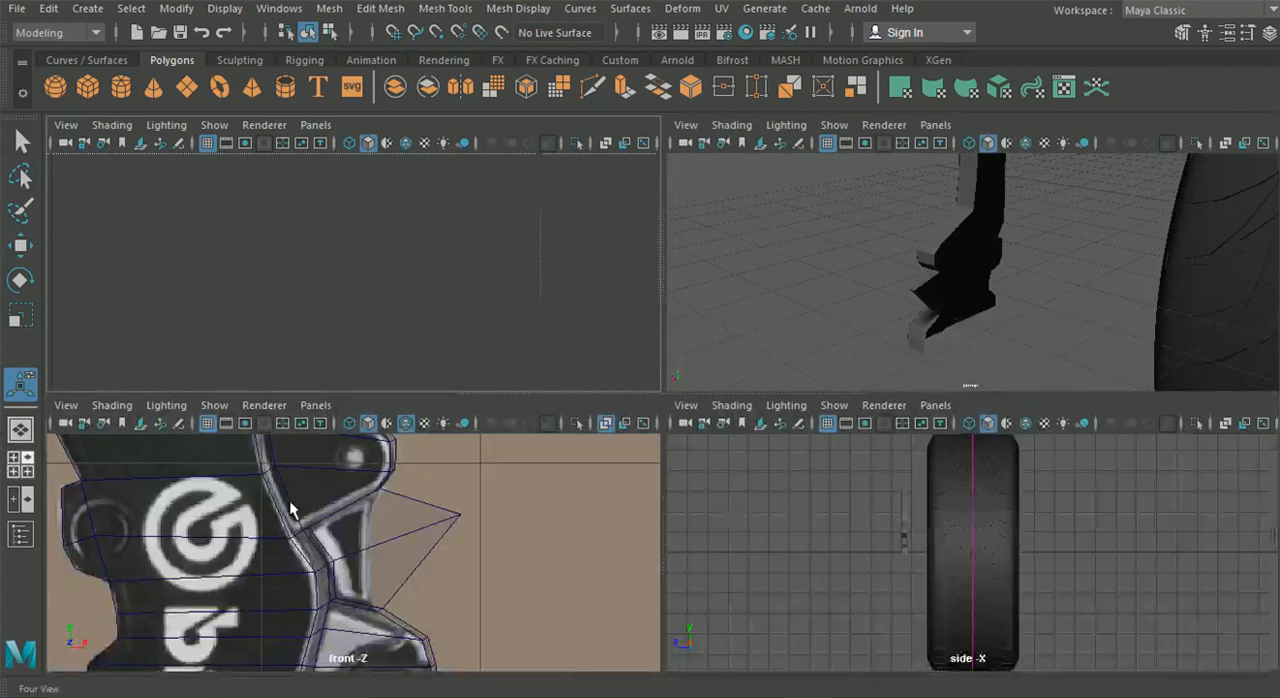
key(space)
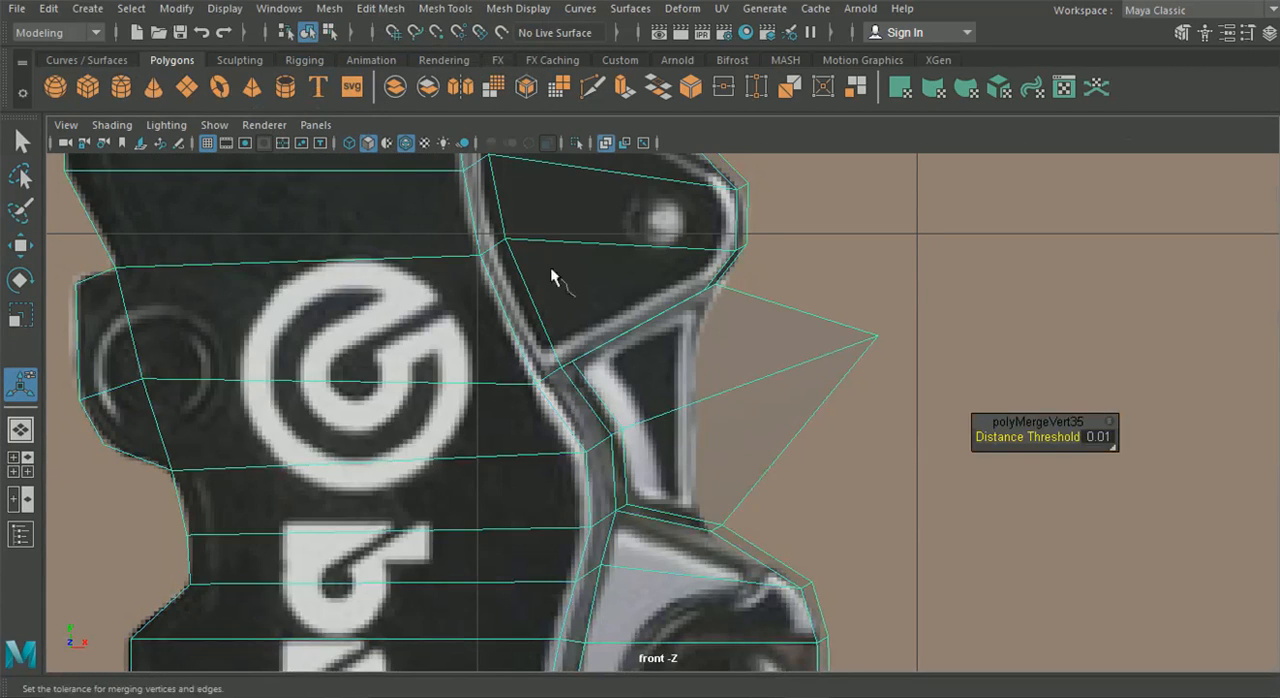
right_drag(459, 148, 430, 152)
click(18, 242)
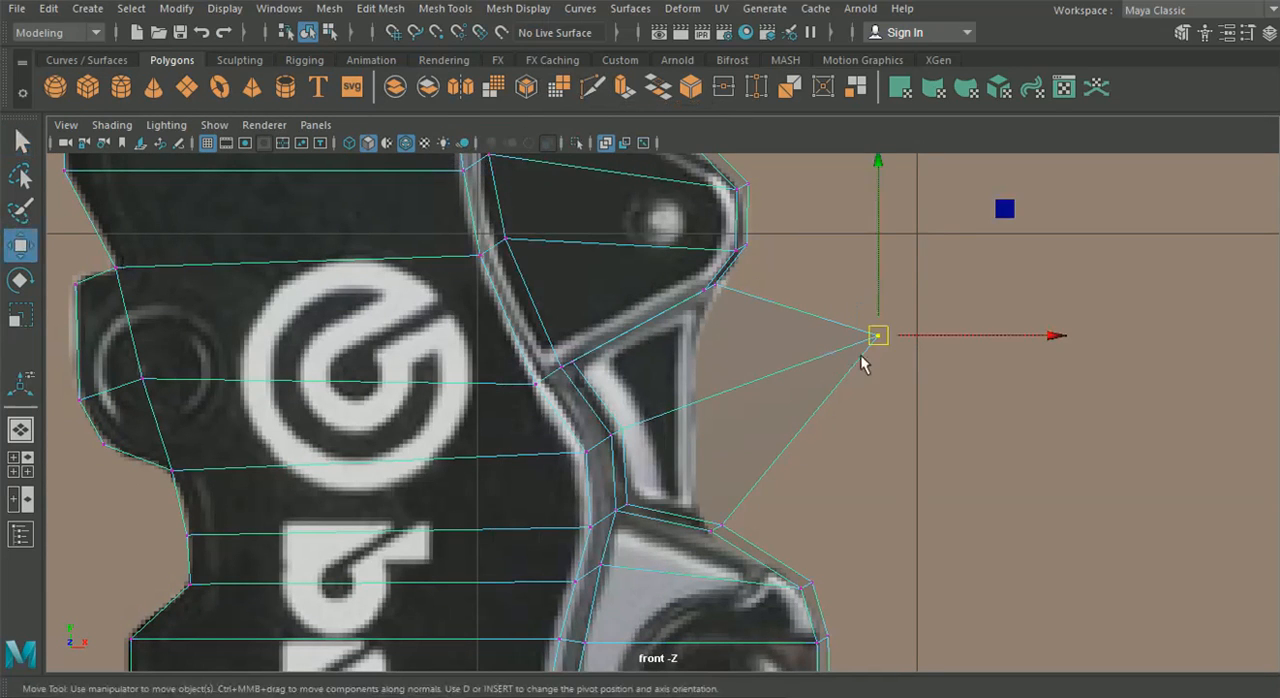
drag(876, 337, 692, 421)
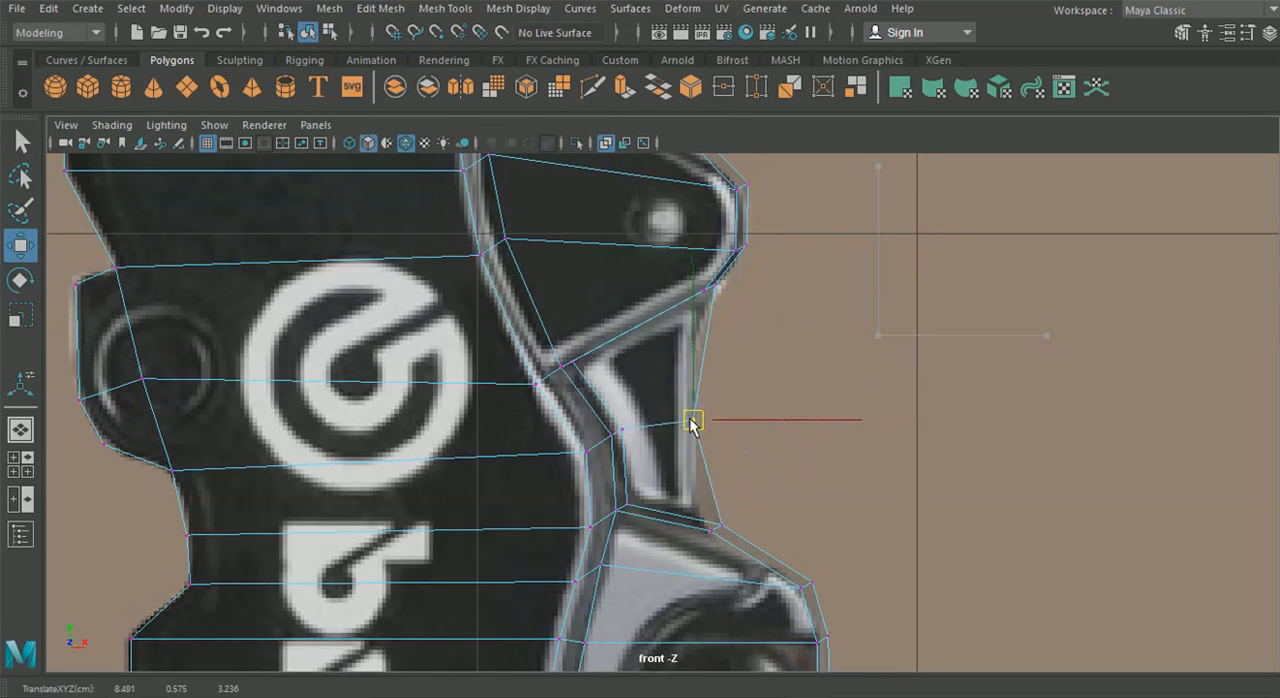
Fine-tune the lower, upper and middle vertices along the strut's outer edge to follow the reference
drag(662, 477, 747, 544)
drag(716, 528, 699, 533)
click(714, 287)
drag(714, 287, 714, 290)
click(694, 419)
drag(694, 419, 691, 377)
In the perspective view, select the two wide outer rim faces of the side wall just above the triangular lug
mouse_move(673, 335)
alt+middle_down()
mouse_move(696, 550)
mouse_move(692, 540)
alt+middle_up()
mouse_move(622, 440)
alt+middle_down()
mouse_move(675, 532)
mouse_move(684, 589)
alt+middle_up()
alt+middle_drag(590, 407, 607, 543)
alt+middle_drag(544, 345, 546, 523)
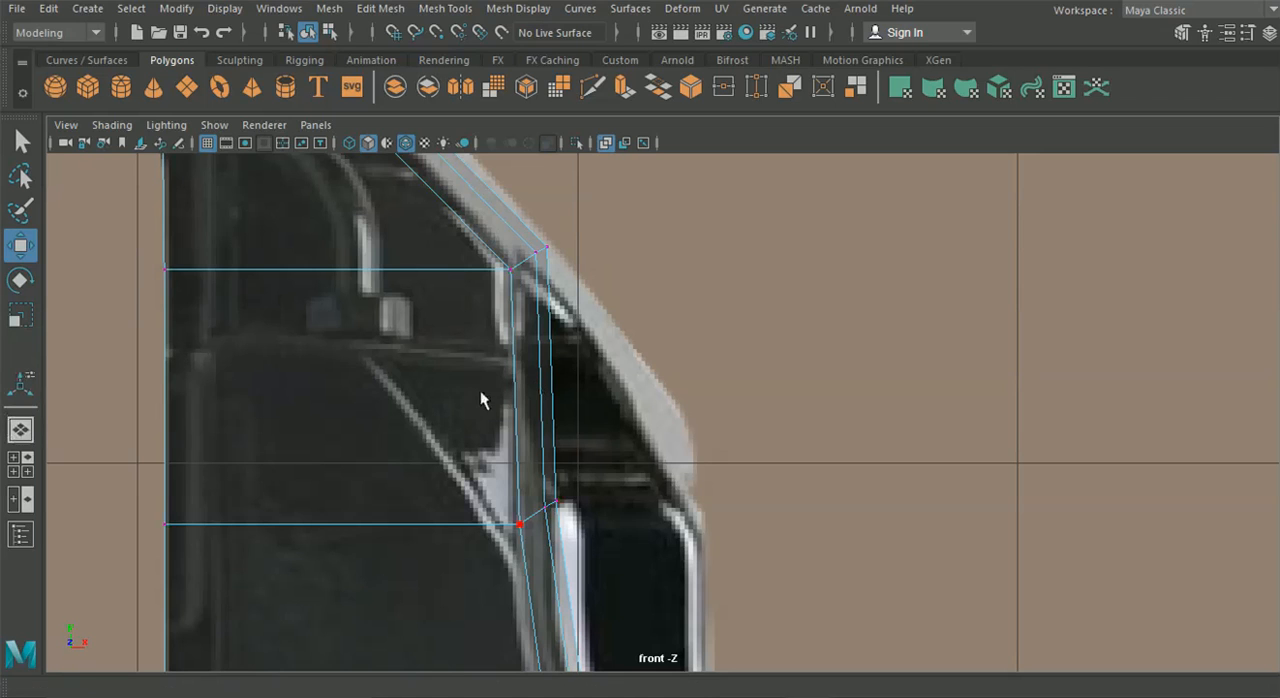
alt+middle_drag(480, 390, 461, 278)
click(20, 431)
alt+drag(365, 436, 590, 420)
right_drag(617, 261, 612, 197)
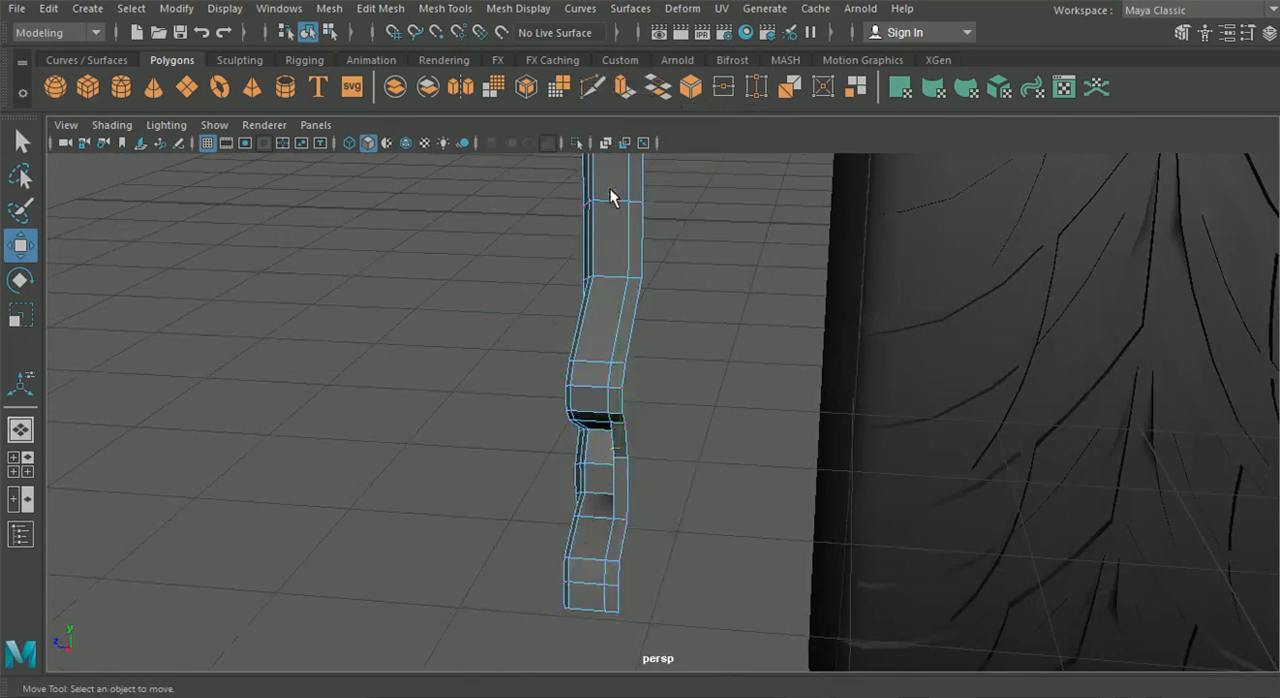
click(643, 239)
alt+drag(504, 293, 662, 284)
scroll(640, 300, down, 2)
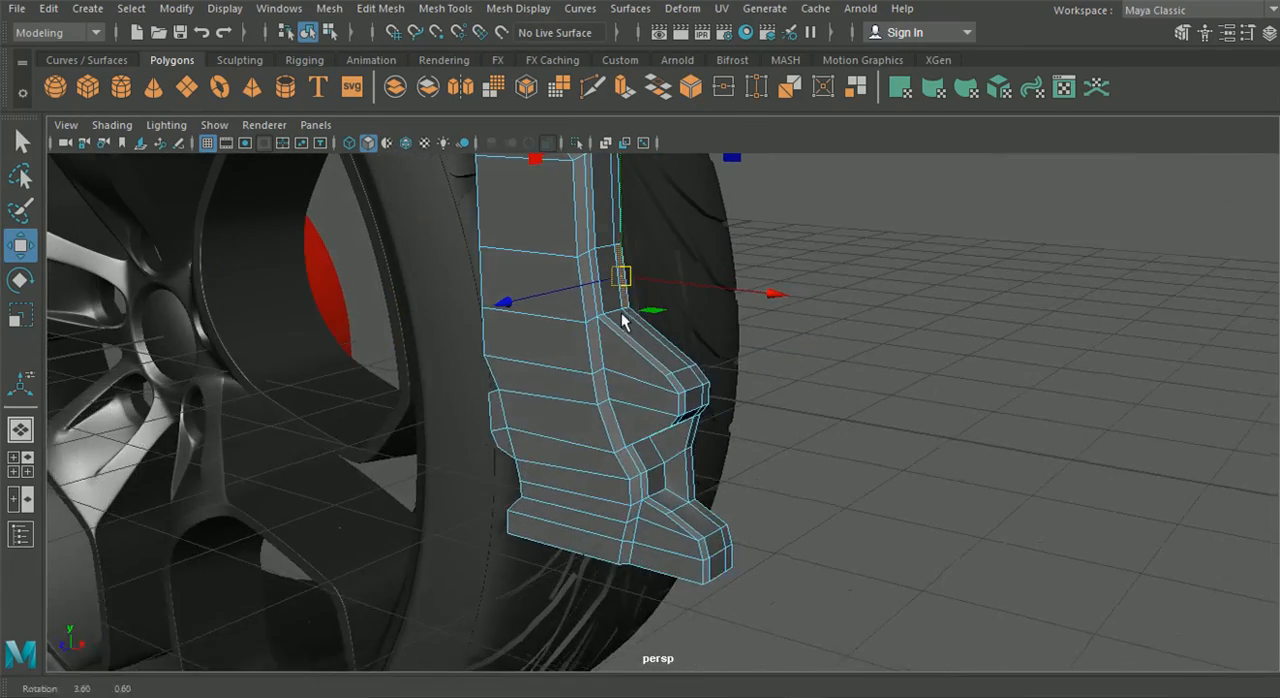
alt+middle_drag(622, 315, 647, 418)
alt+drag(648, 424, 628, 405)
key(q)
click(630, 407)
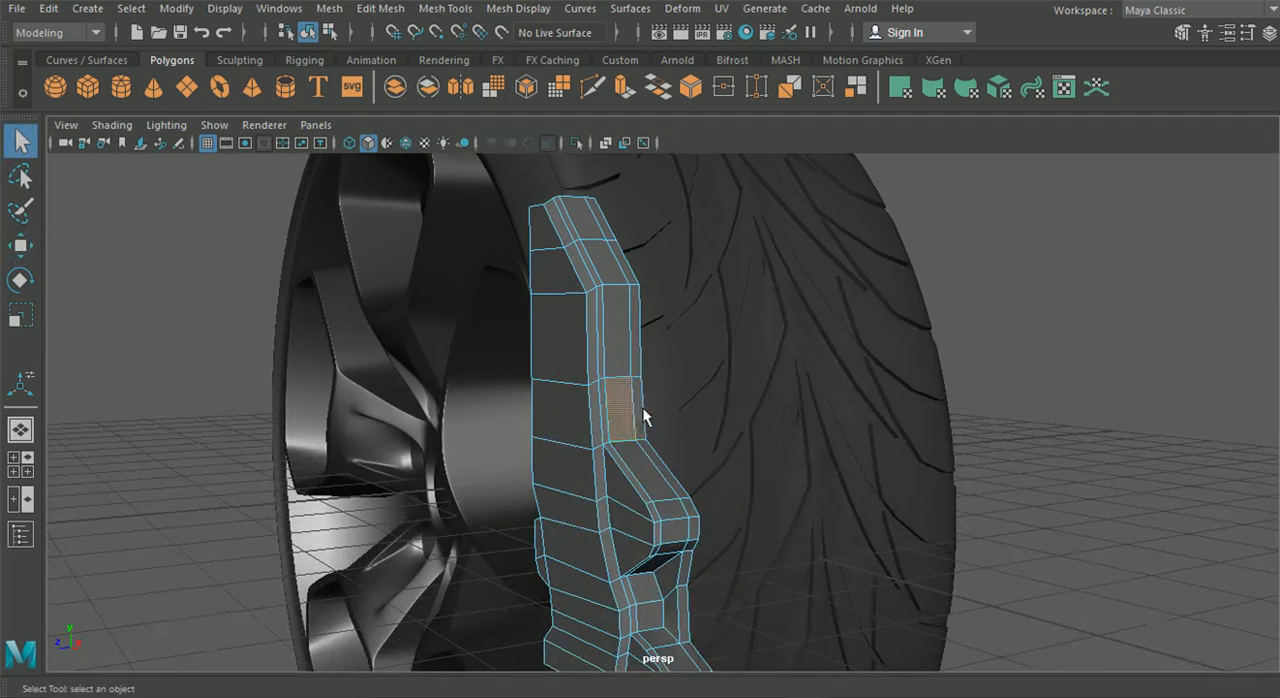
shift+click(616, 365)
shift+click(635, 360)
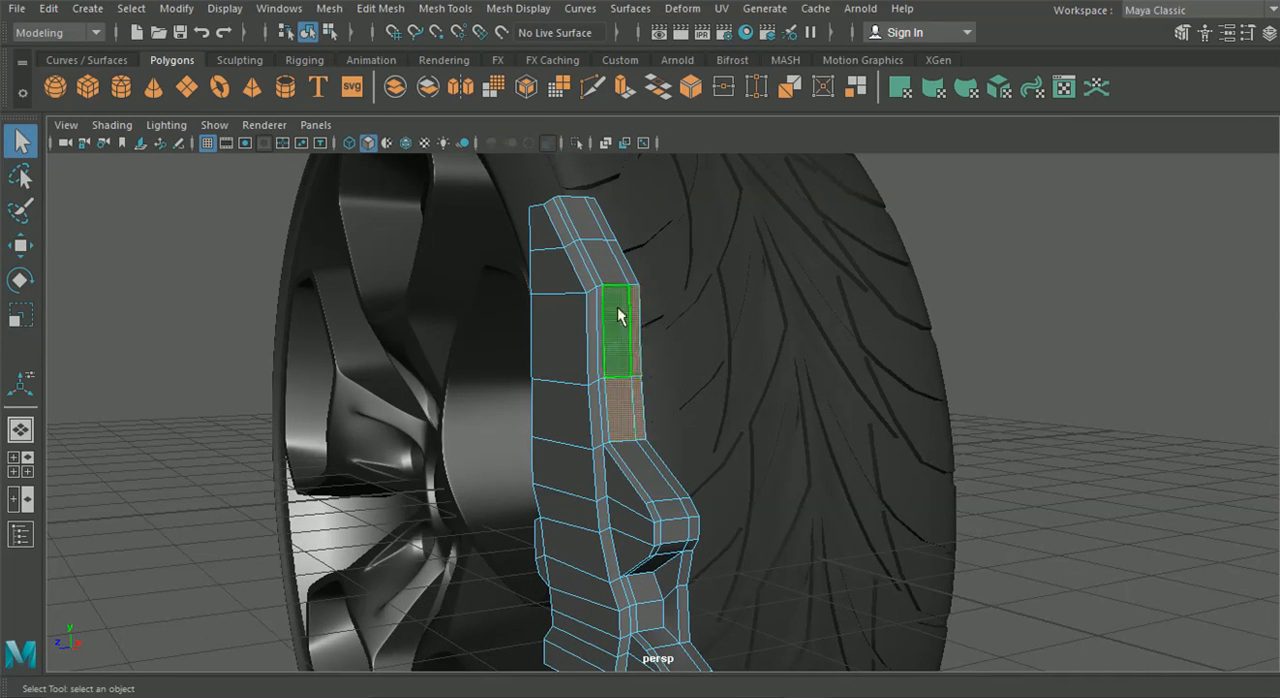
Extrude the two wide outer rim faces above the triangular lug outward by a local translate Z of 0.338
click(10, 463)
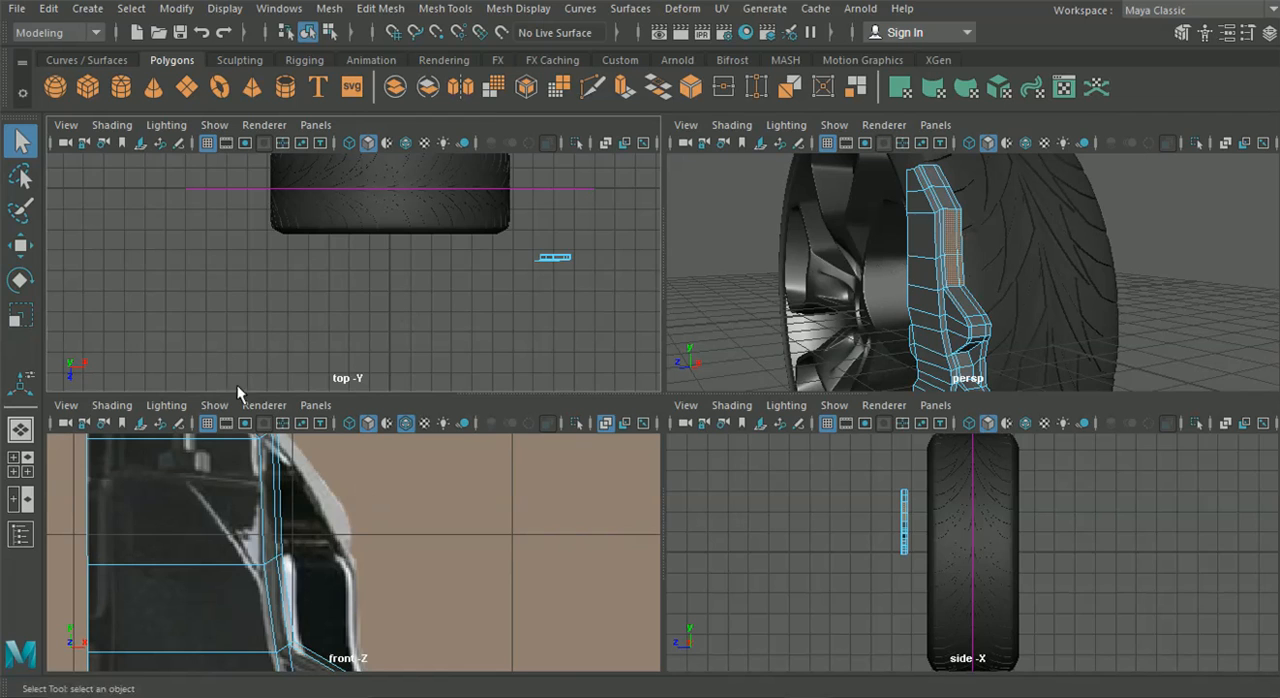
click(18, 248)
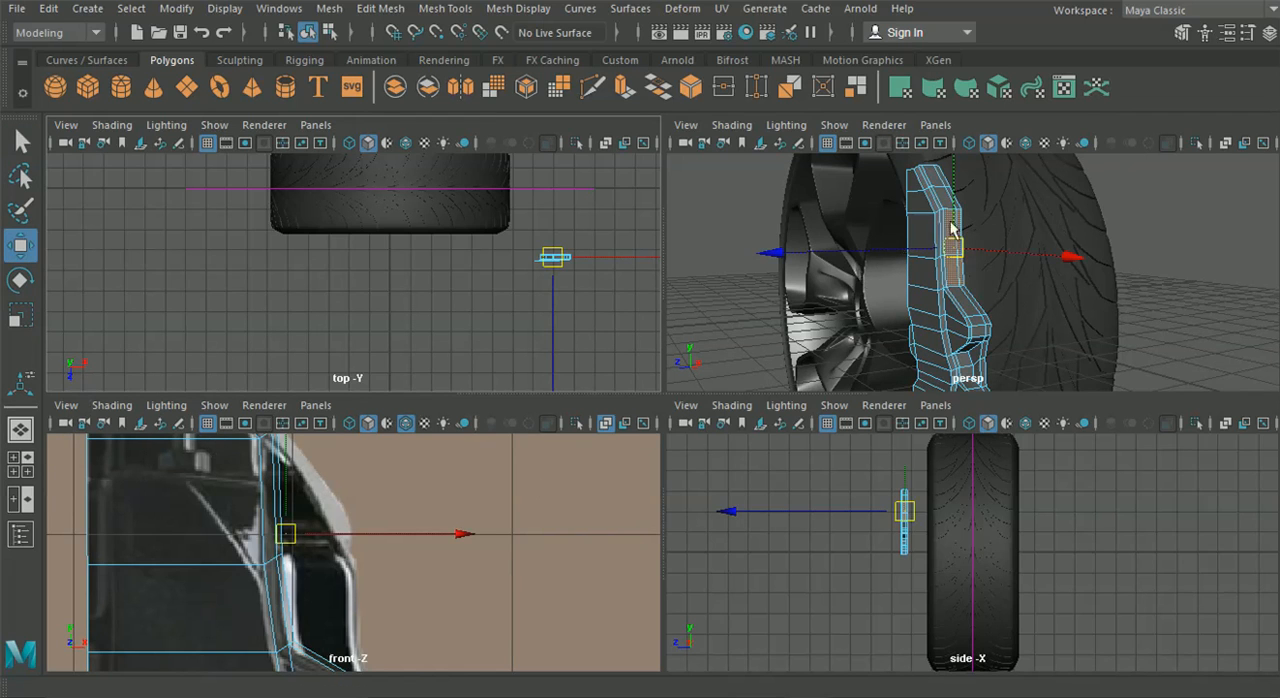
click(995, 237)
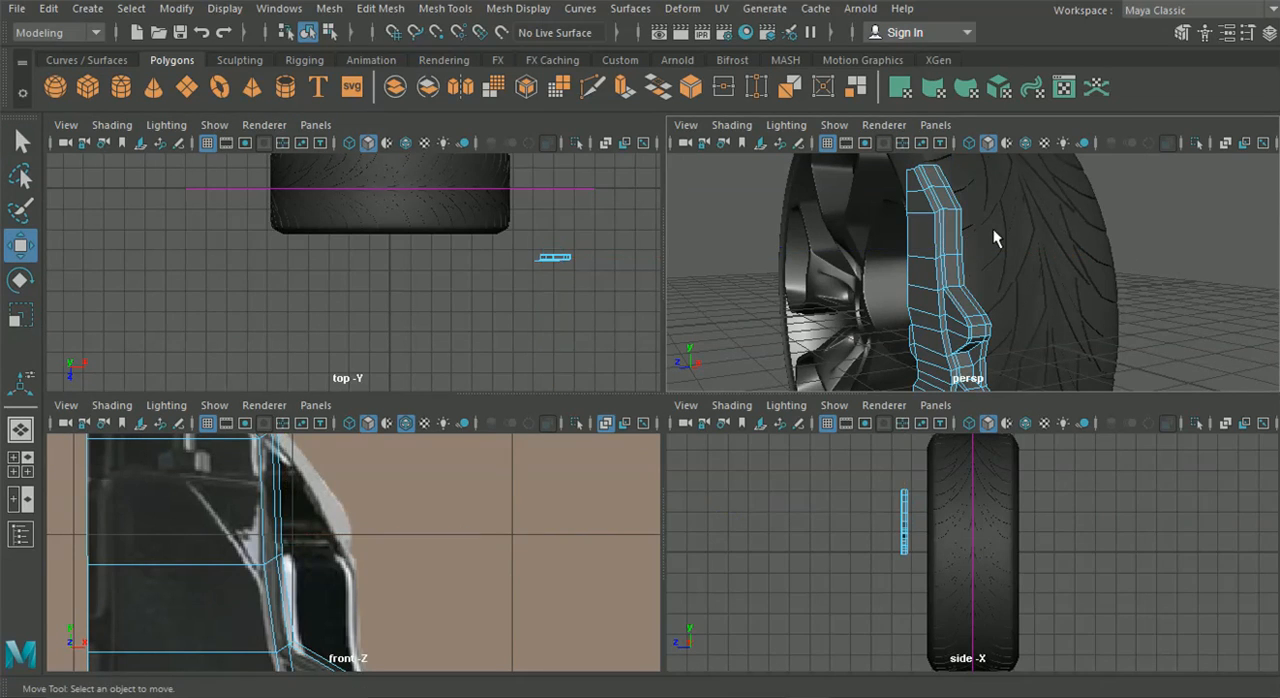
click(950, 240)
scroll(452, 612, up, 5)
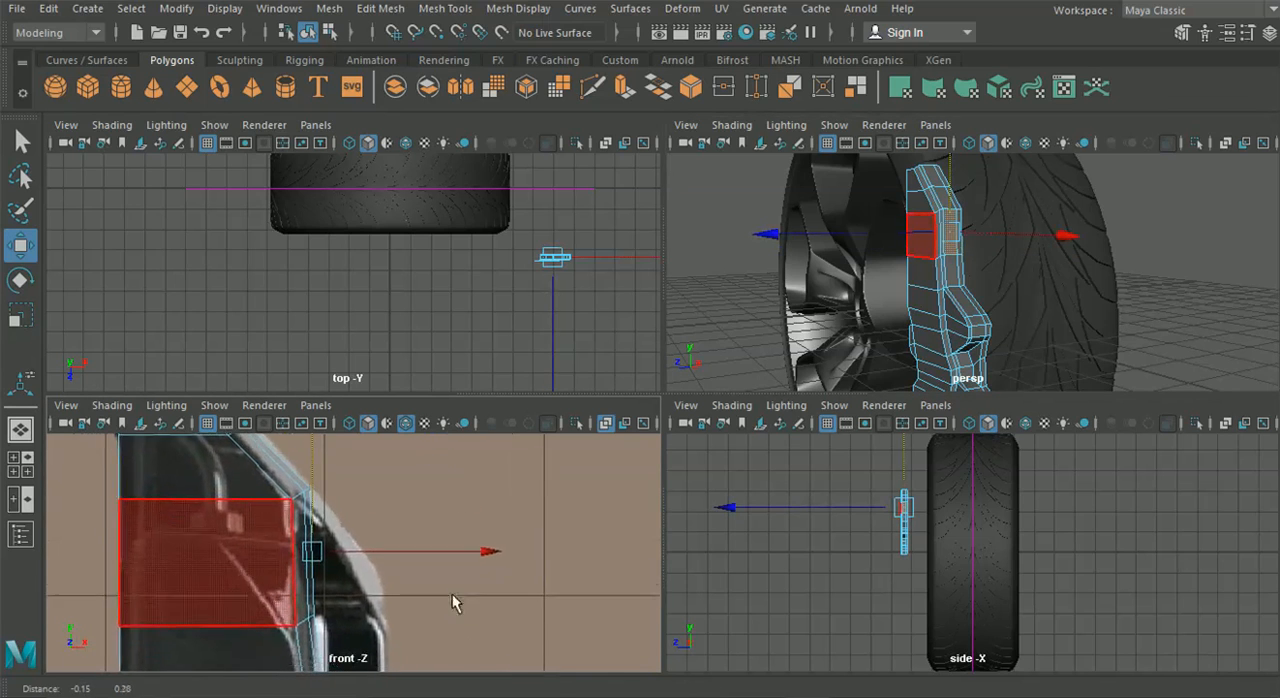
key(q)
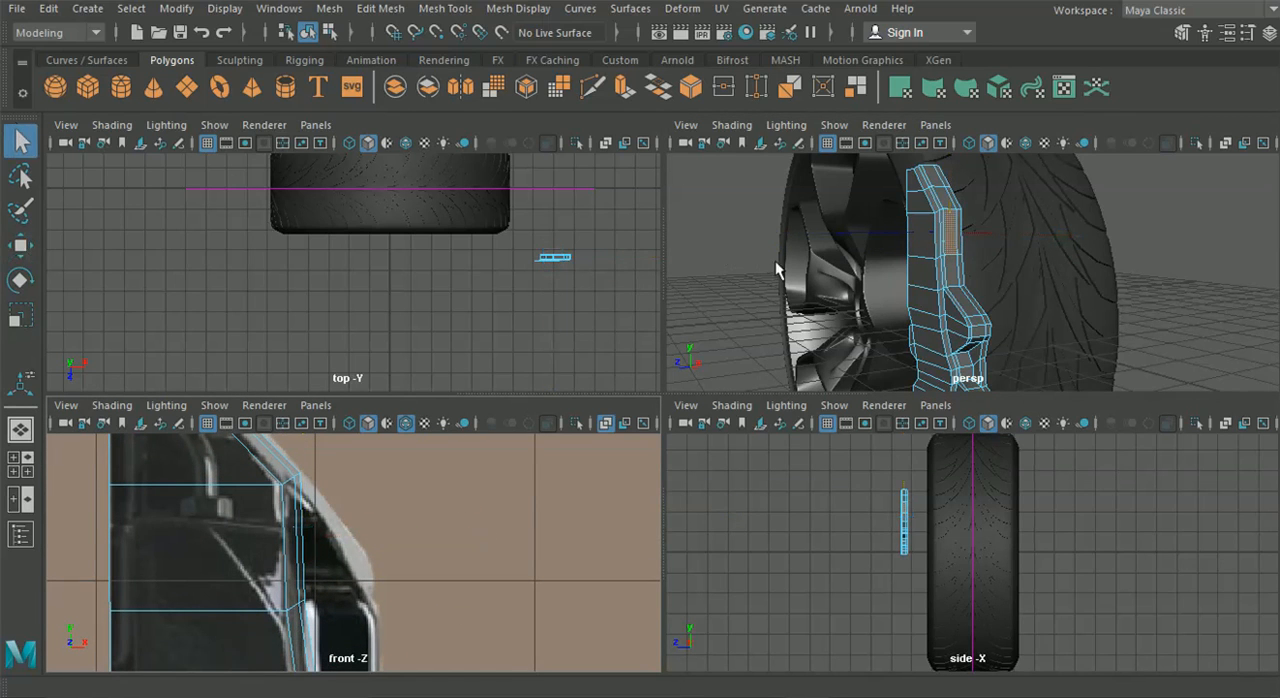
click(955, 253)
key(ctrl+e)
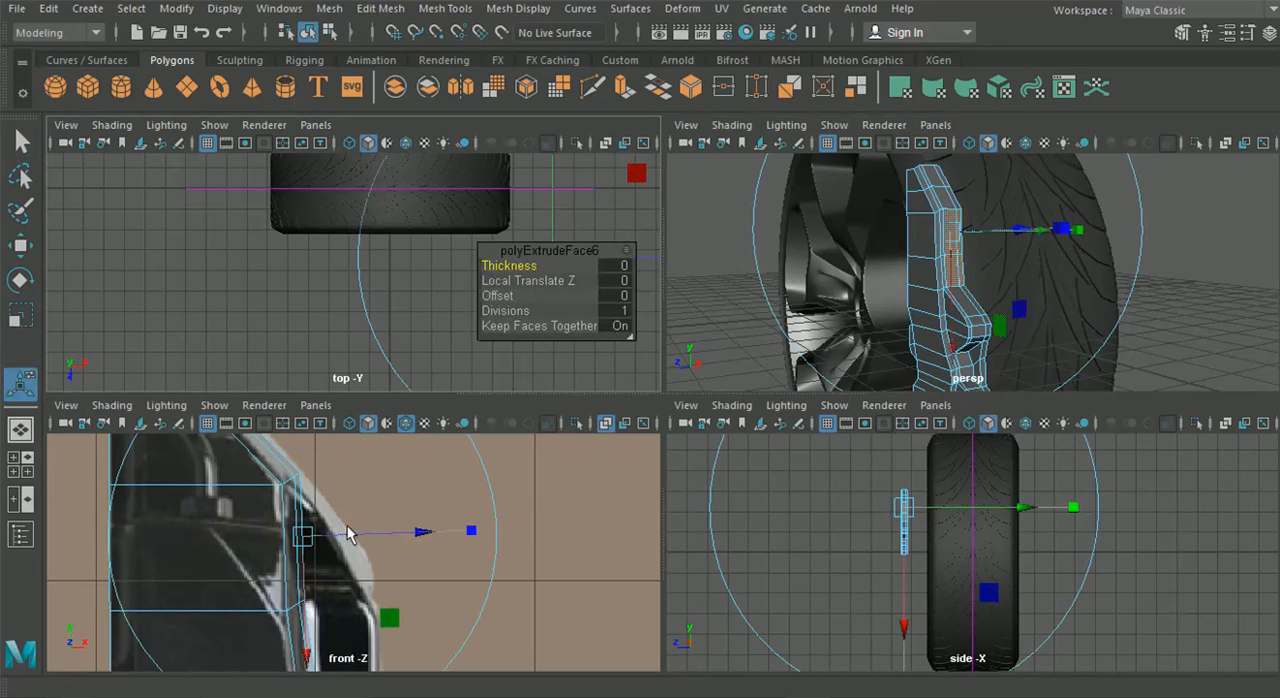
drag(415, 540, 495, 532)
Delete the triangular lug's wide upper sloping face and the lower end face of the new extrusion
alt+drag(1080, 320, 922, 318)
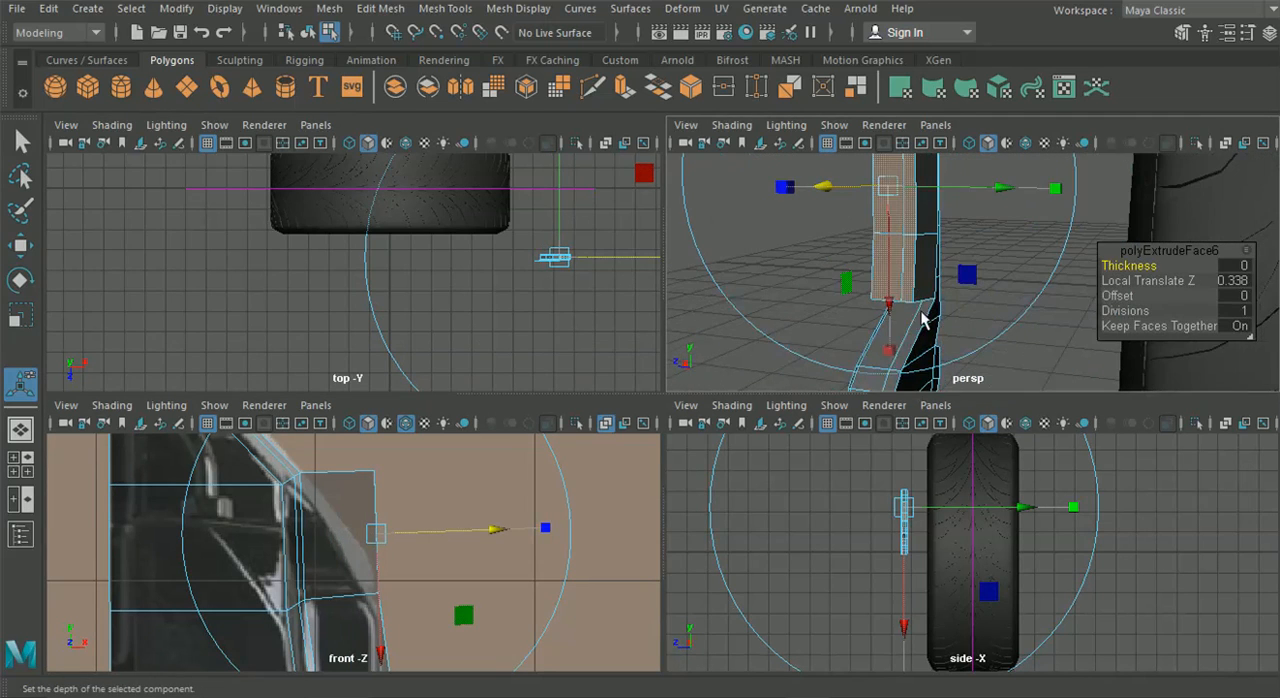
click(901, 317)
key(Delete)
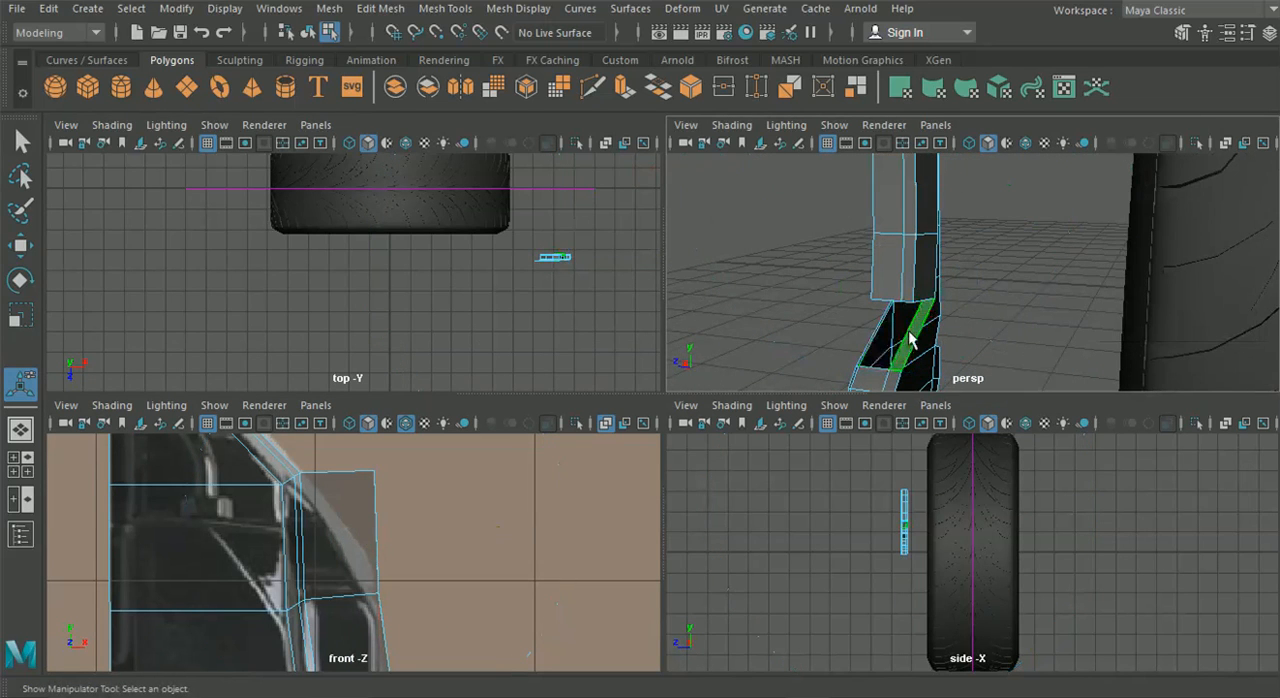
alt+drag(883, 283, 900, 234)
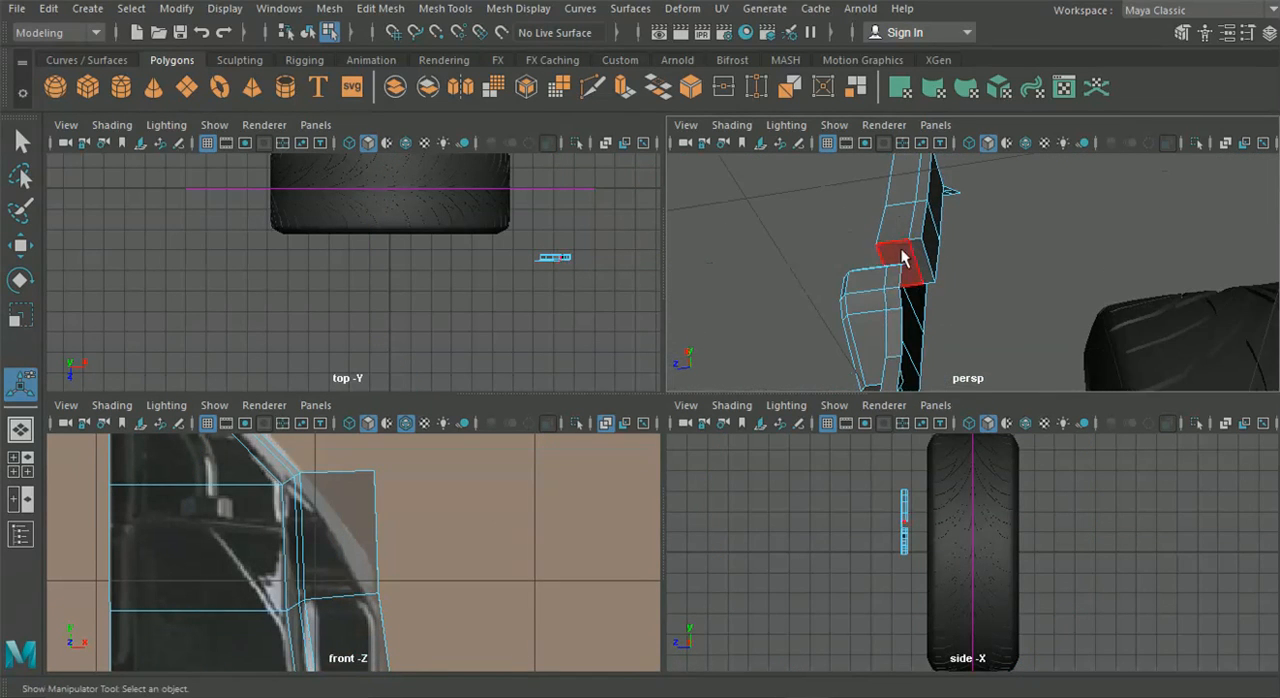
click(922, 255)
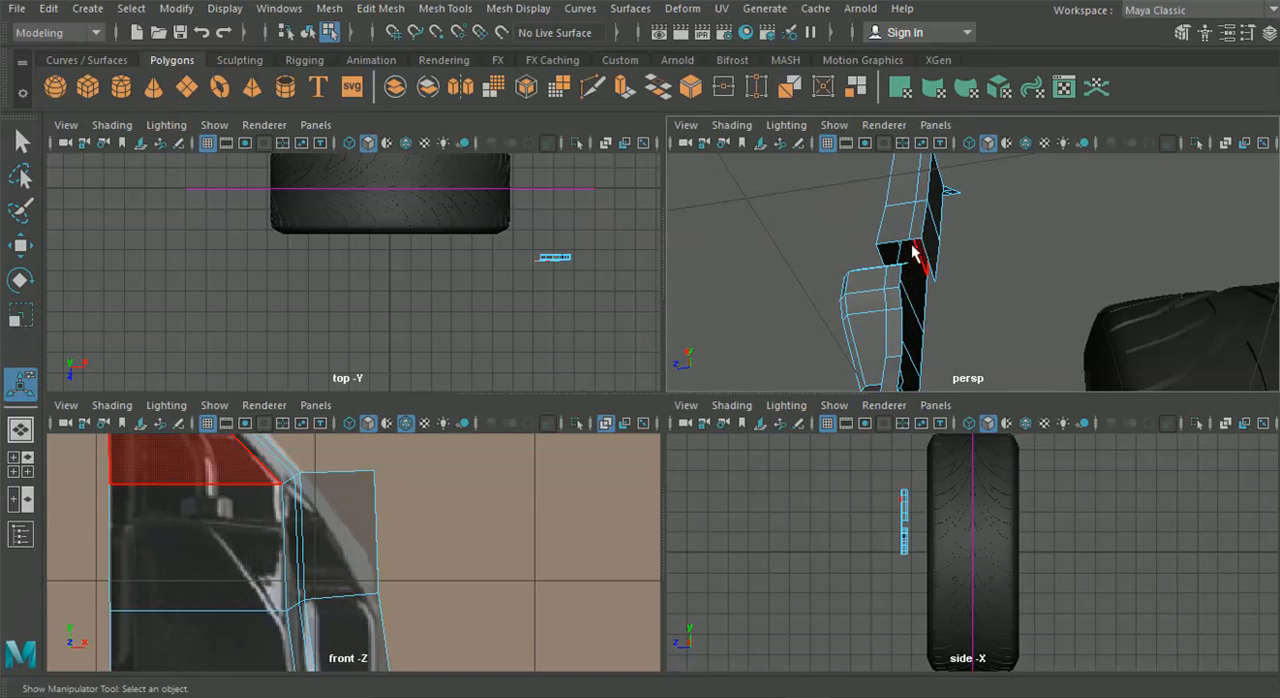
Delete the remaining rear-side faces of the new extrusion above the triangular lug
alt+drag(885, 290, 932, 255)
click(921, 254)
key(Delete)
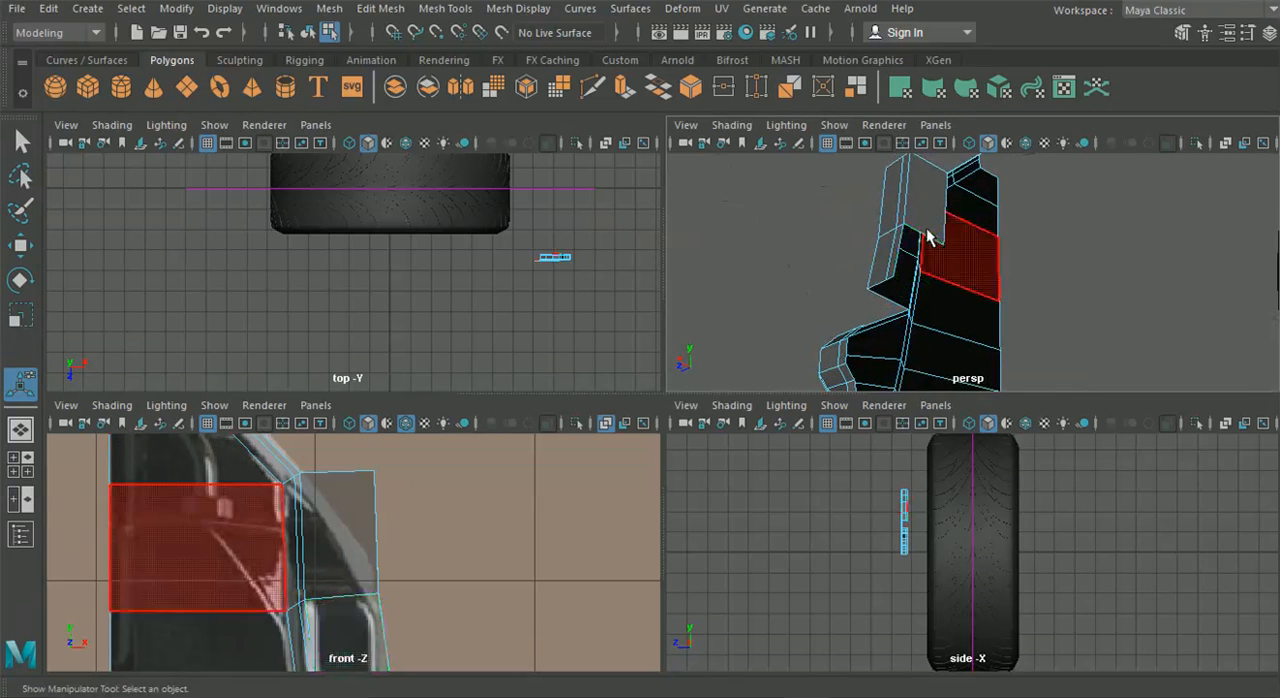
click(925, 223)
key(Delete)
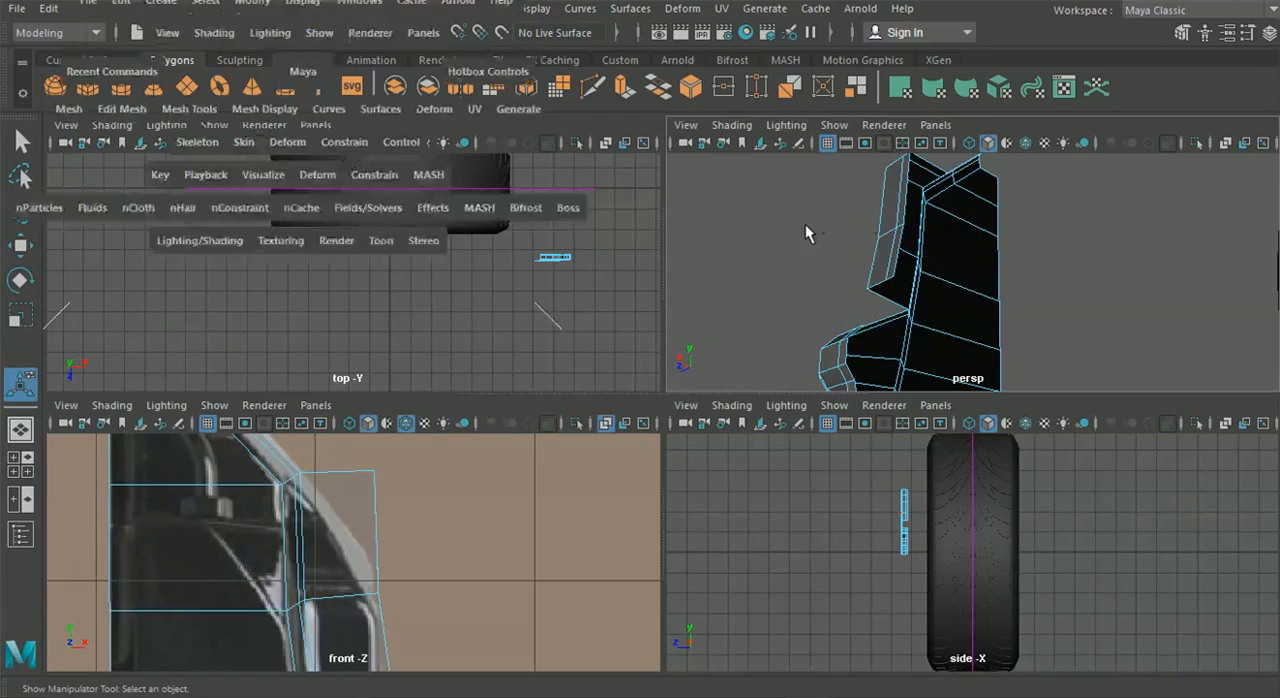
Snap the extrusion's lower front corner vertex onto the outer end of the triangular lug's slope and merge them
key(space)
alt+drag(737, 330, 794, 449)
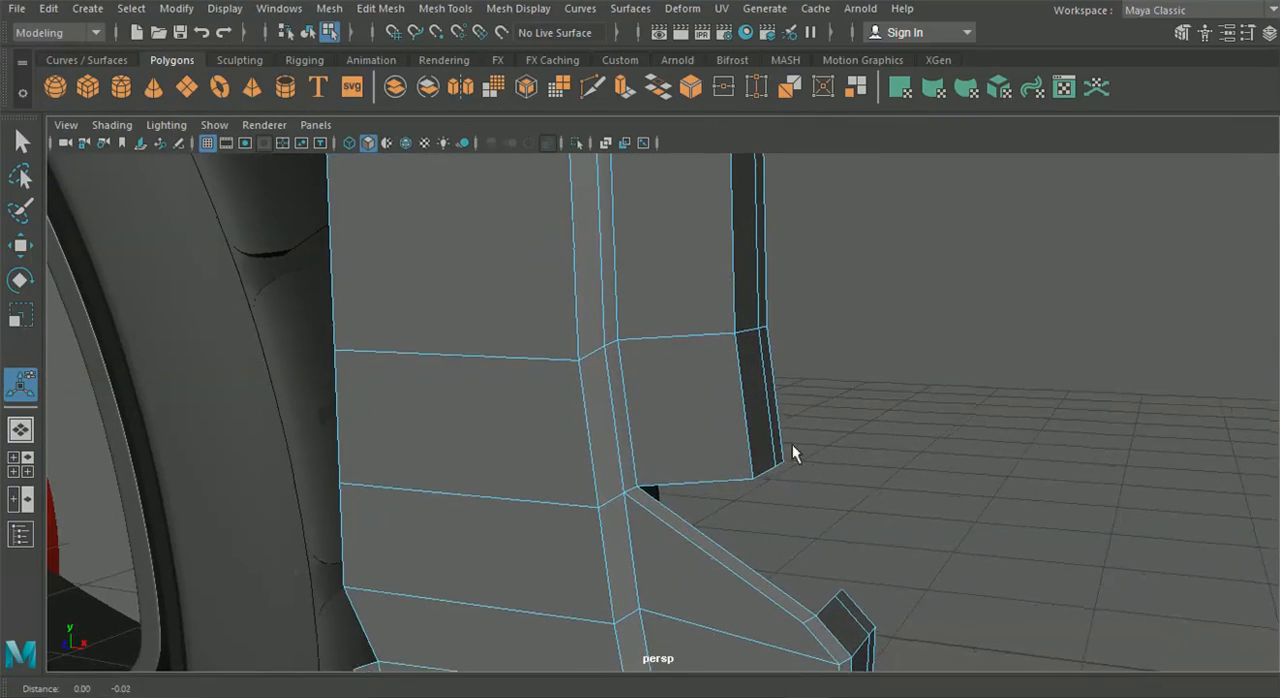
alt+middle_drag(794, 449, 768, 407)
right_drag(711, 342, 610, 148)
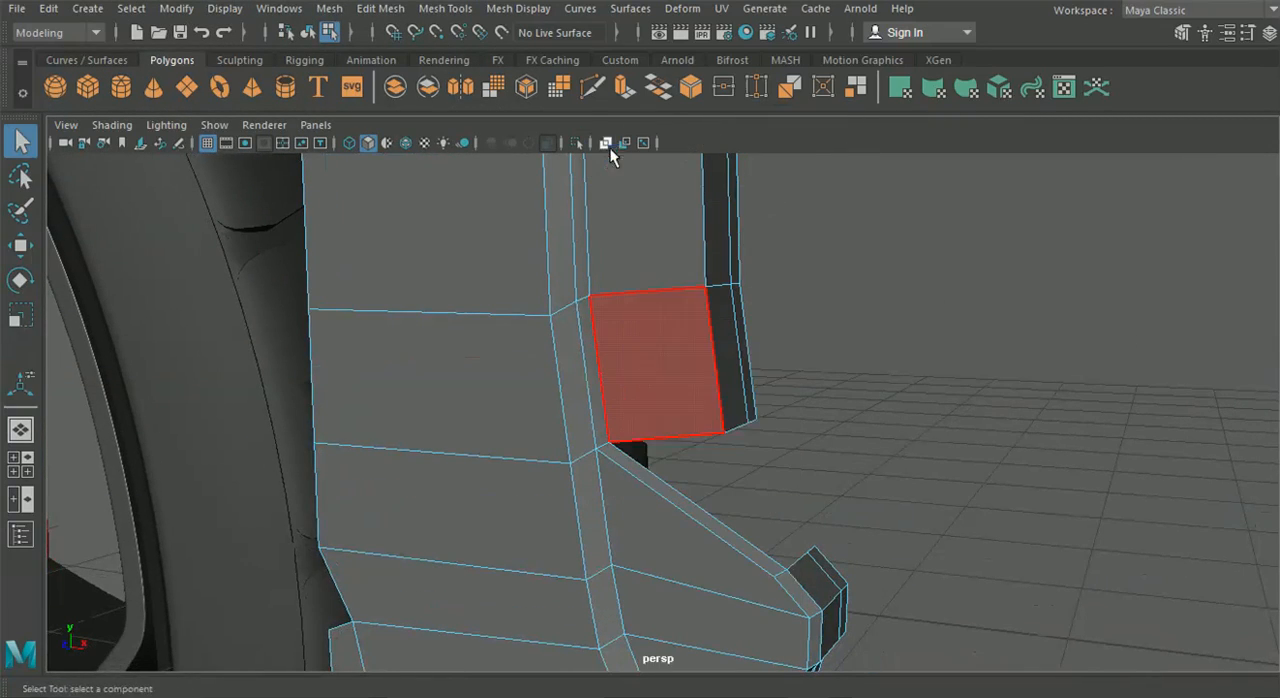
click(17, 248)
alt+drag(687, 480, 614, 535)
key(v)
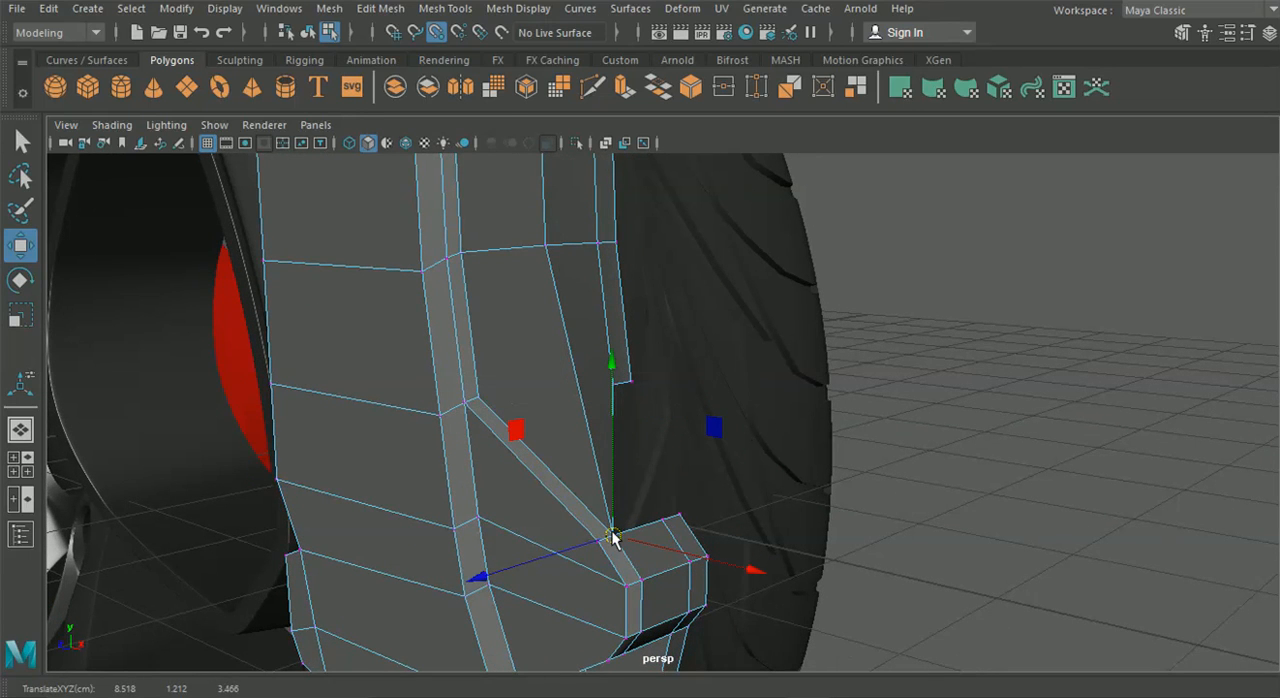
click(329, 8)
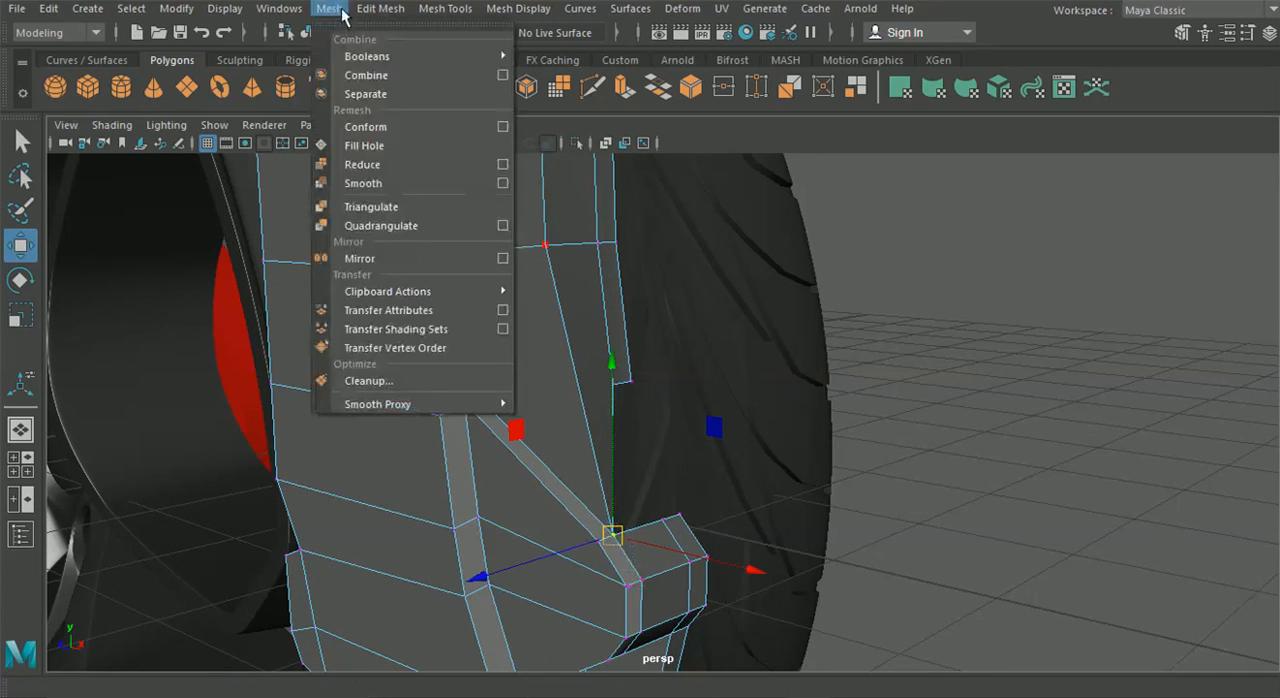
mouse_move(380, 8)
click(405, 188)
Snap the extrusion's middle lower edge vertex onto the middle vertex of the triangular lug's upper edge and merge them
drag(614, 387, 660, 522)
click(18, 256)
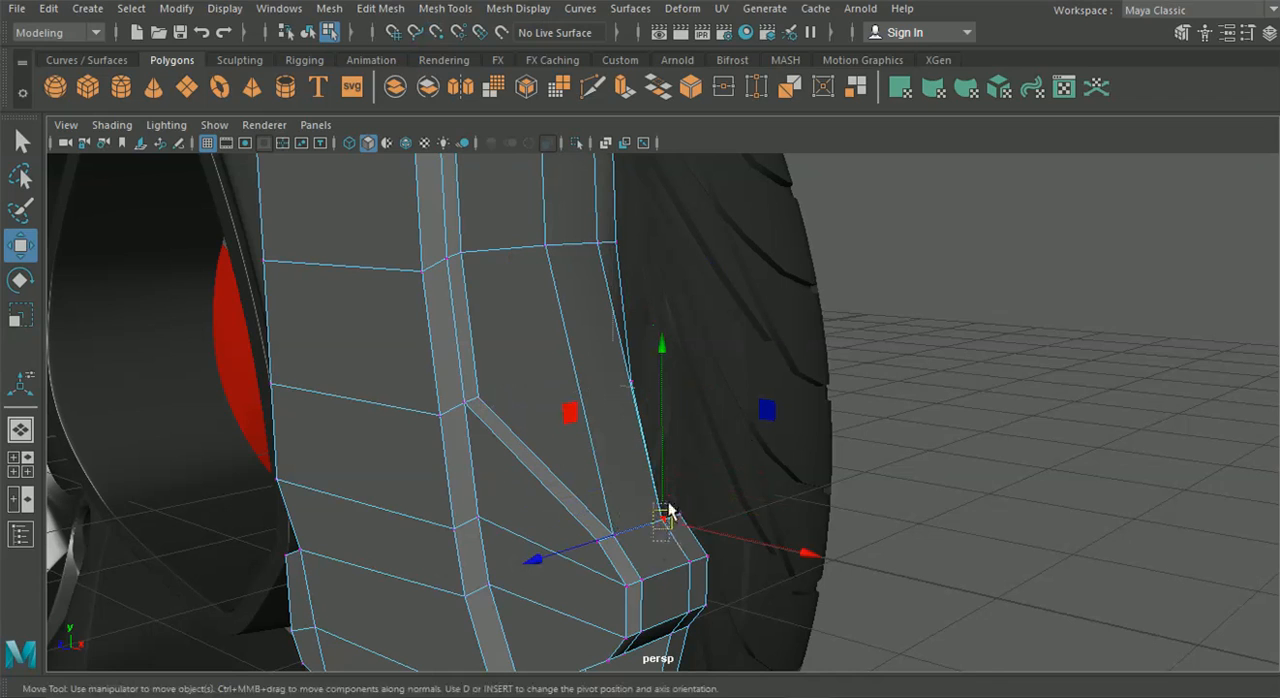
click(329, 8)
mouse_move(380, 8)
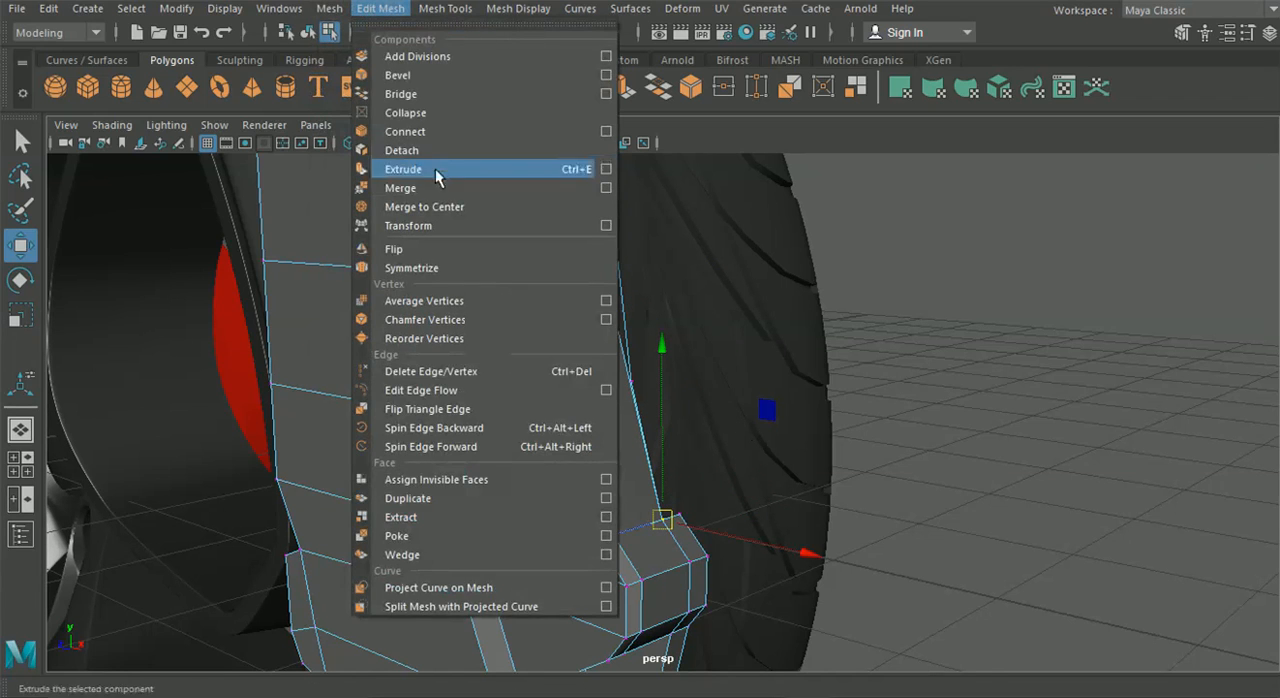
click(442, 187)
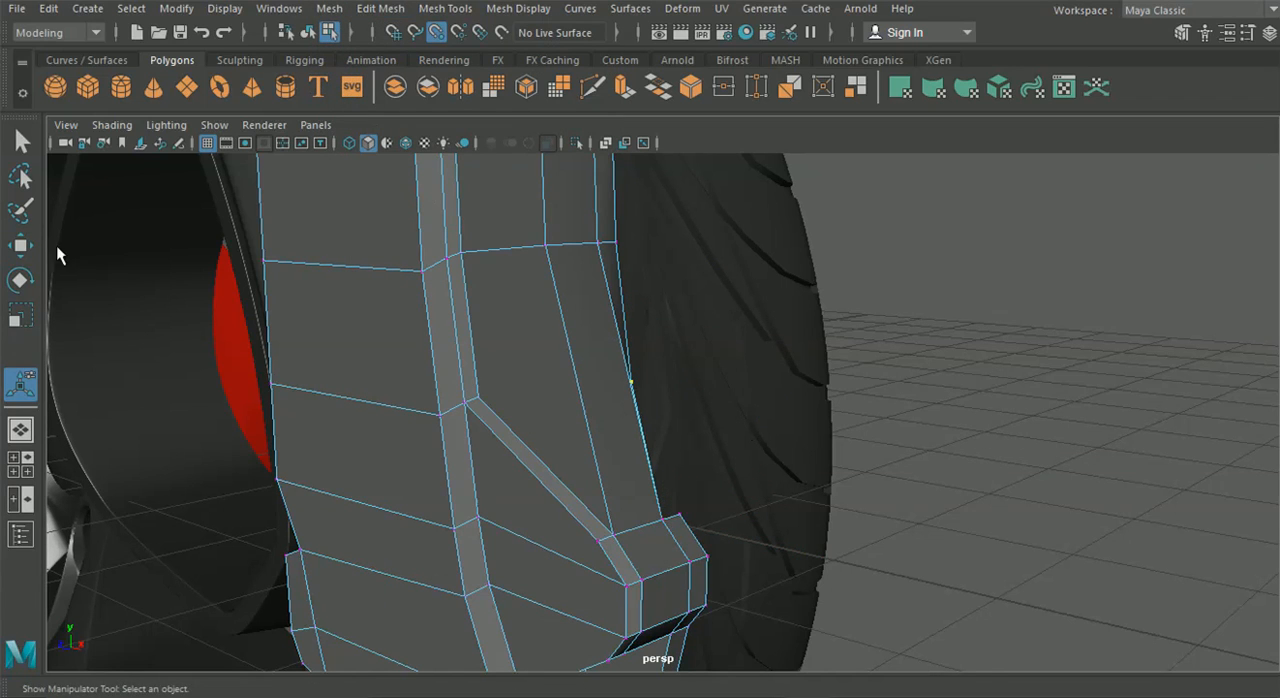
Snap the extrusion's rear lower vertex onto the rear corner of the triangular lug's upper edge and merge them
click(20, 245)
drag(632, 380, 680, 516)
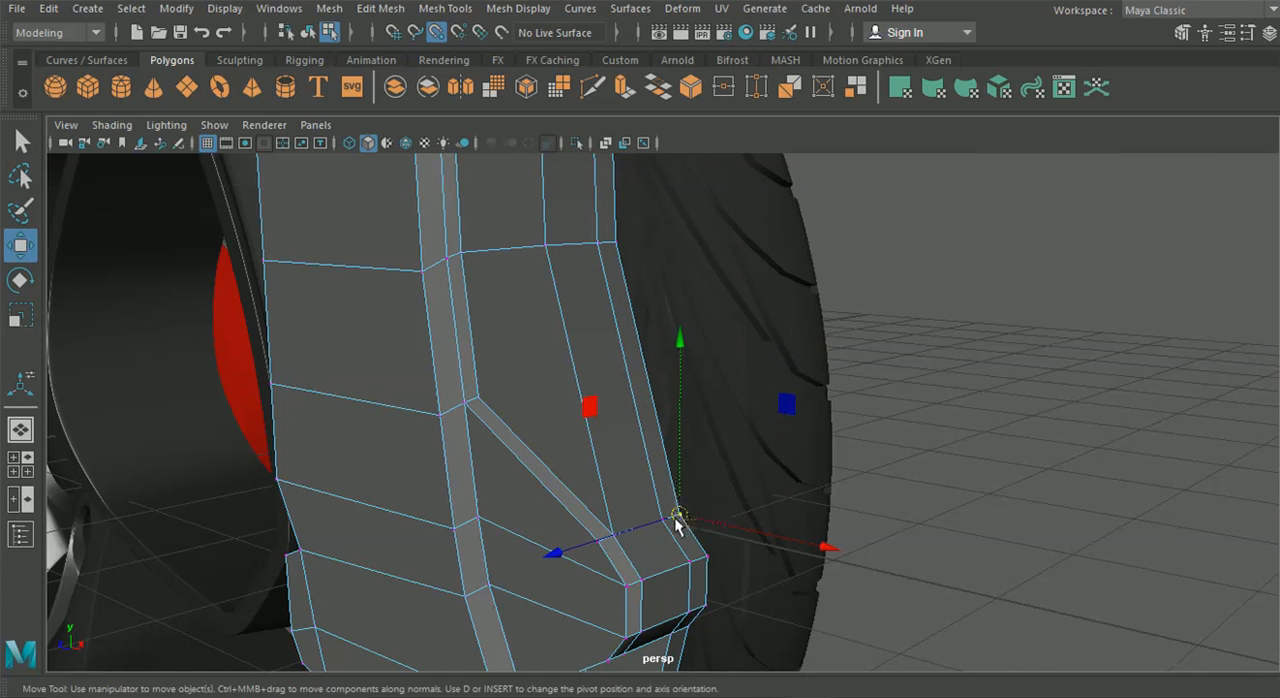
click(380, 8)
click(442, 187)
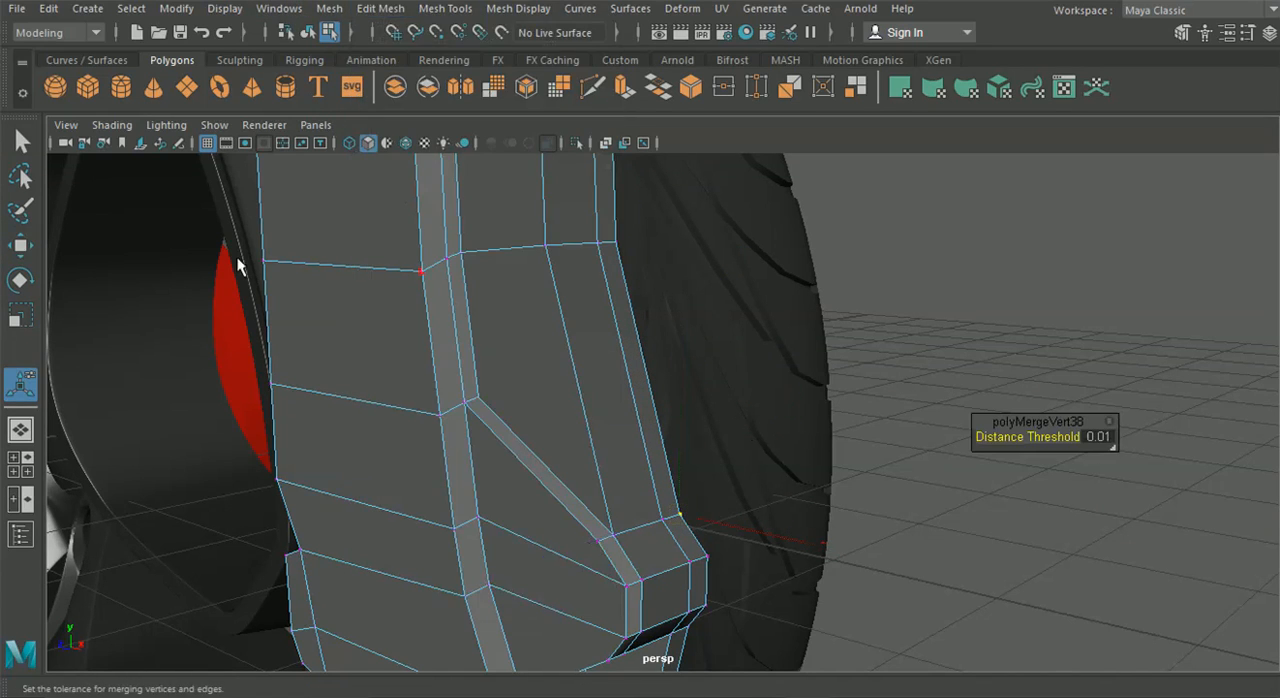
In the front view, move the outer rim vertices above the triangular lug down along the reference outline to about X 8.309, Y 1.438
click(33, 455)
key(space)
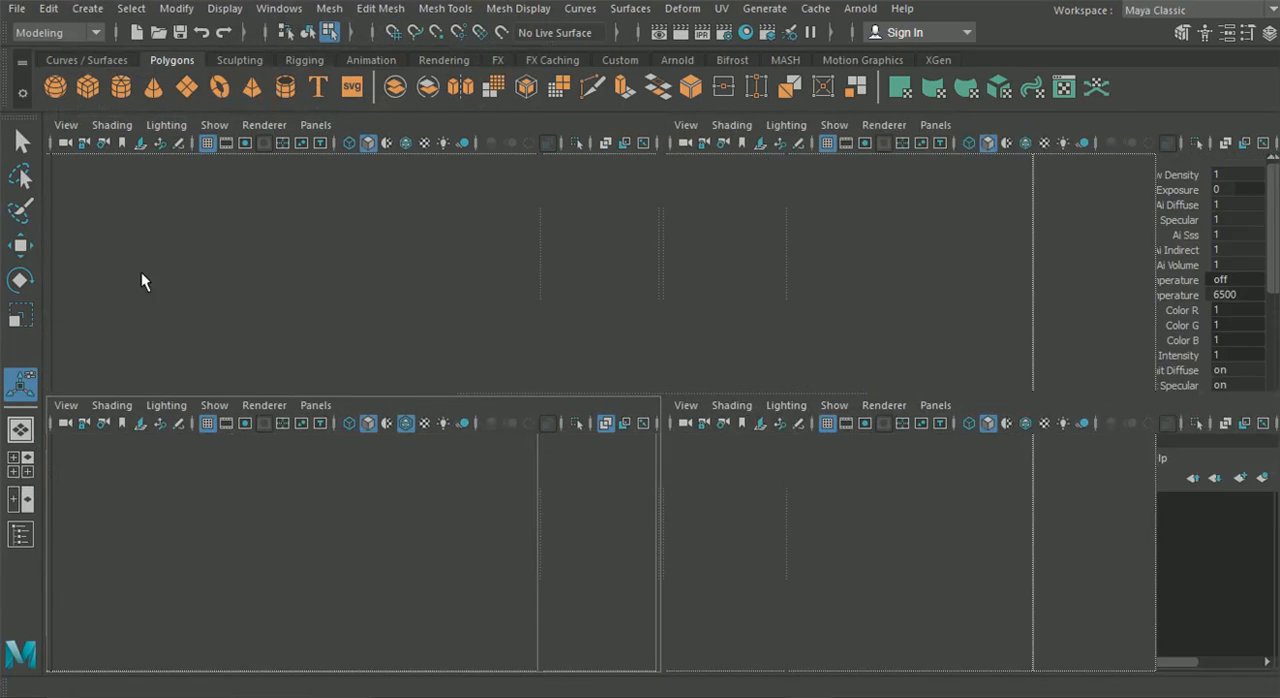
click(22, 245)
drag(704, 247, 689, 413)
alt+middle_drag(687, 524, 636, 366)
drag(664, 341, 680, 570)
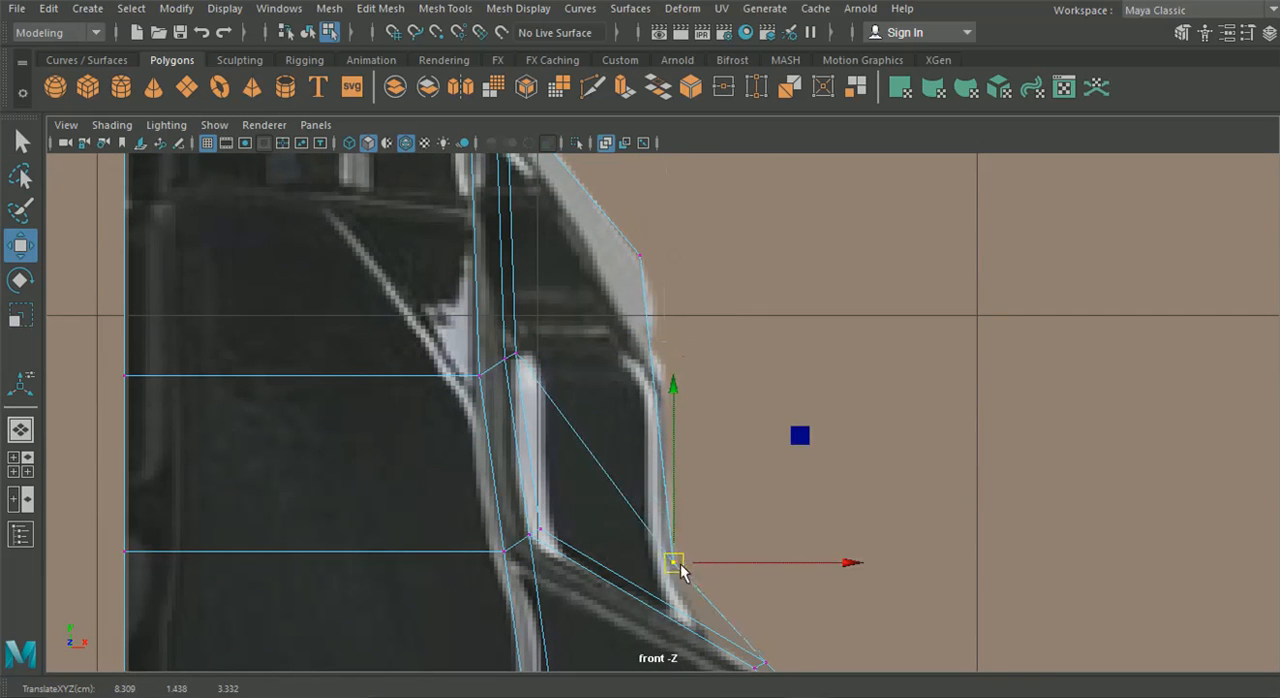
Select the rear boundary edges along the outer rim and lugs in the perspective view and shift them slightly along Z
click(22, 430)
alt+drag(508, 456, 619, 217)
right_drag(622, 215, 655, 90)
alt+drag(655, 165, 655, 228)
click(662, 222)
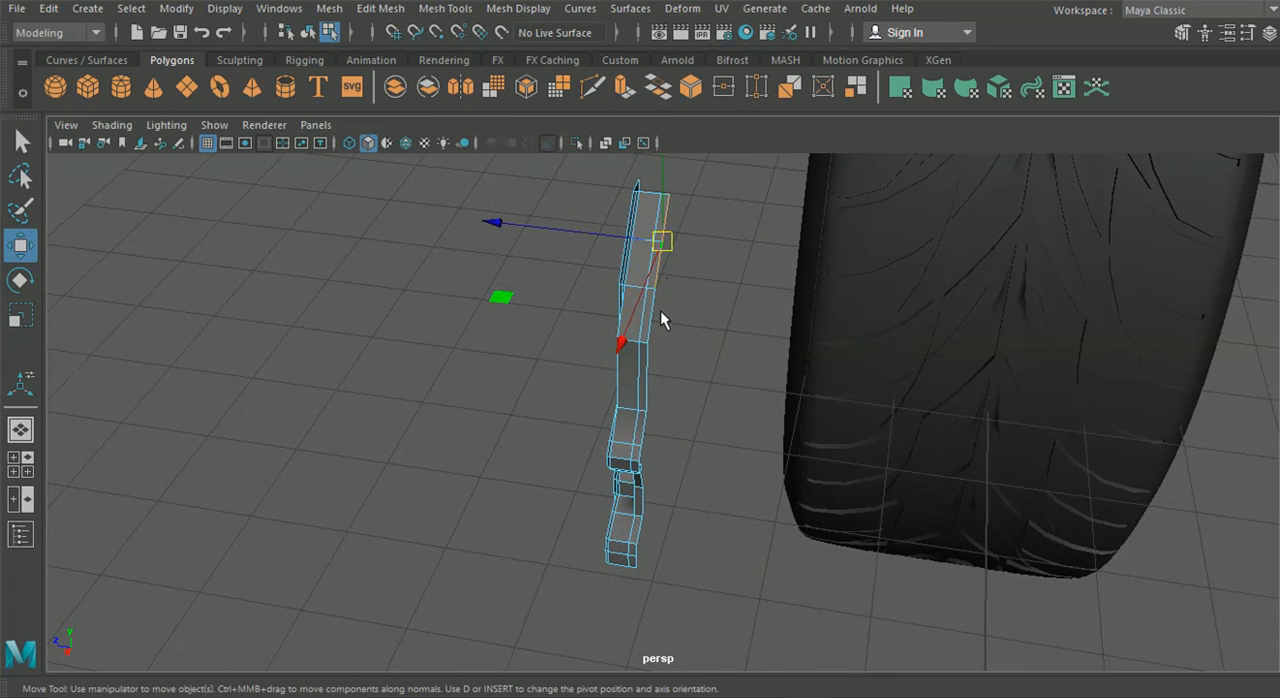
shift+click(655, 318)
shift+click(646, 373)
shift+click(645, 427)
shift+click(641, 454)
alt+drag(645, 468, 666, 392)
shift+click(660, 418)
shift+click(663, 443)
shift+click(659, 497)
shift+click(661, 604)
alt+drag(661, 604, 573, 268)
mouse_move(481, 223)
mouse_down()
mouse_move(513, 224)
mouse_move(490, 224)
mouse_up()
alt+drag(490, 226, 400, 380)
Duplicate the caliper half, group the copy and mirror it by setting the group's Scale Z to -1
click(307, 34)
alt+drag(386, 315, 535, 420)
click(646, 425)
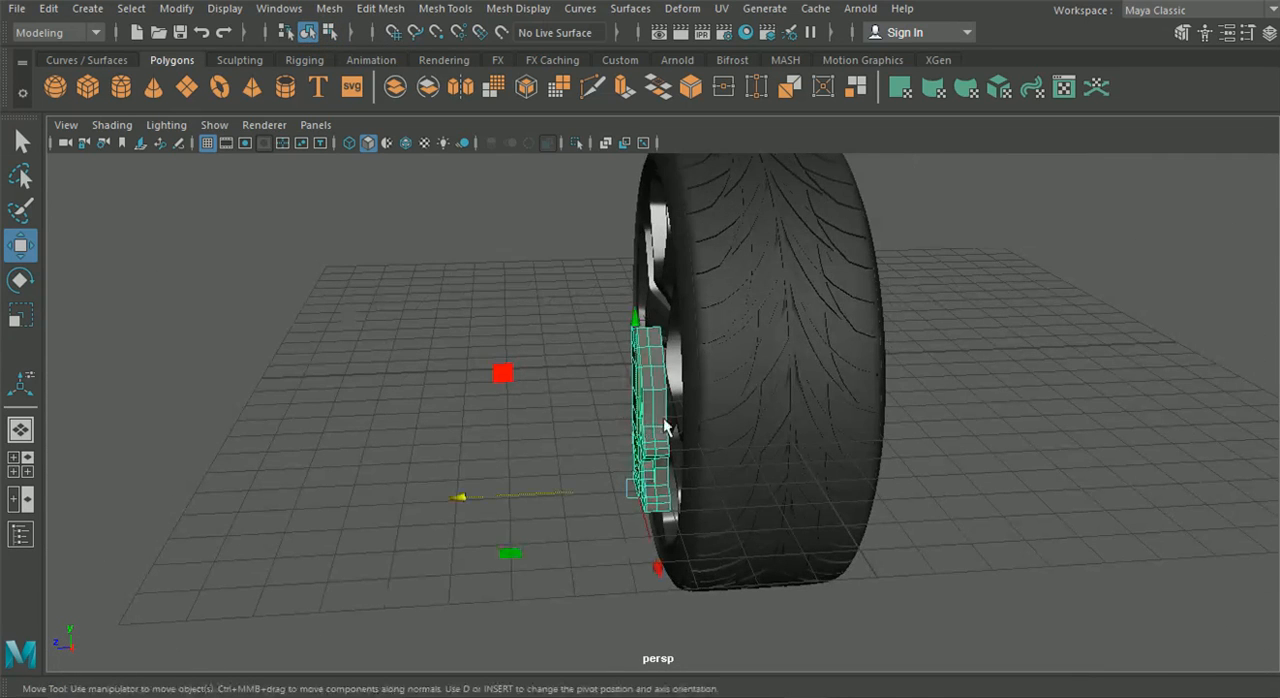
click(1249, 35)
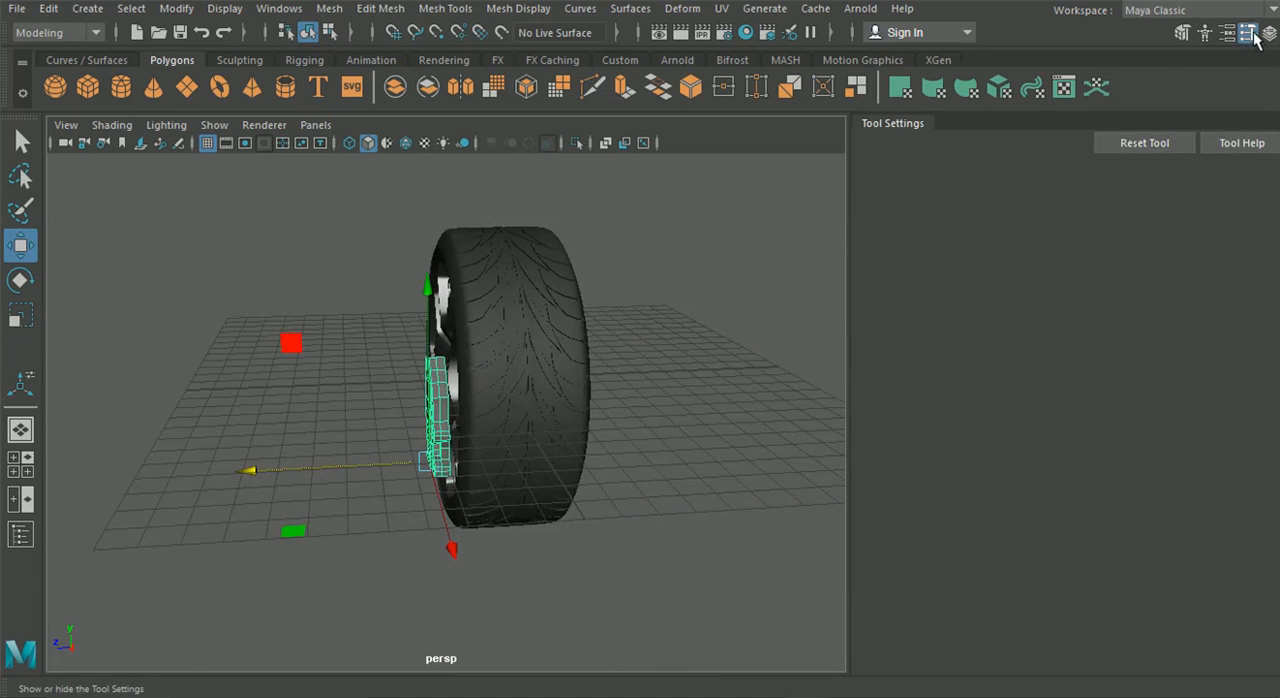
click(1251, 35)
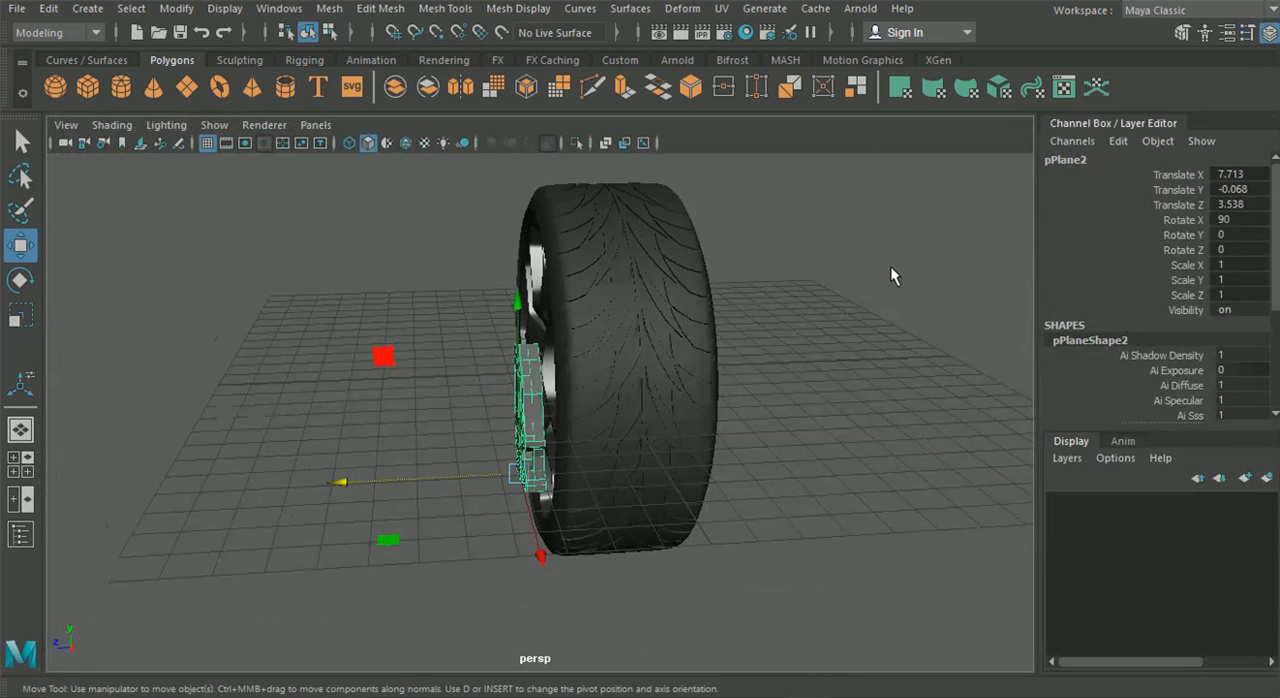
key(ctrl+g)
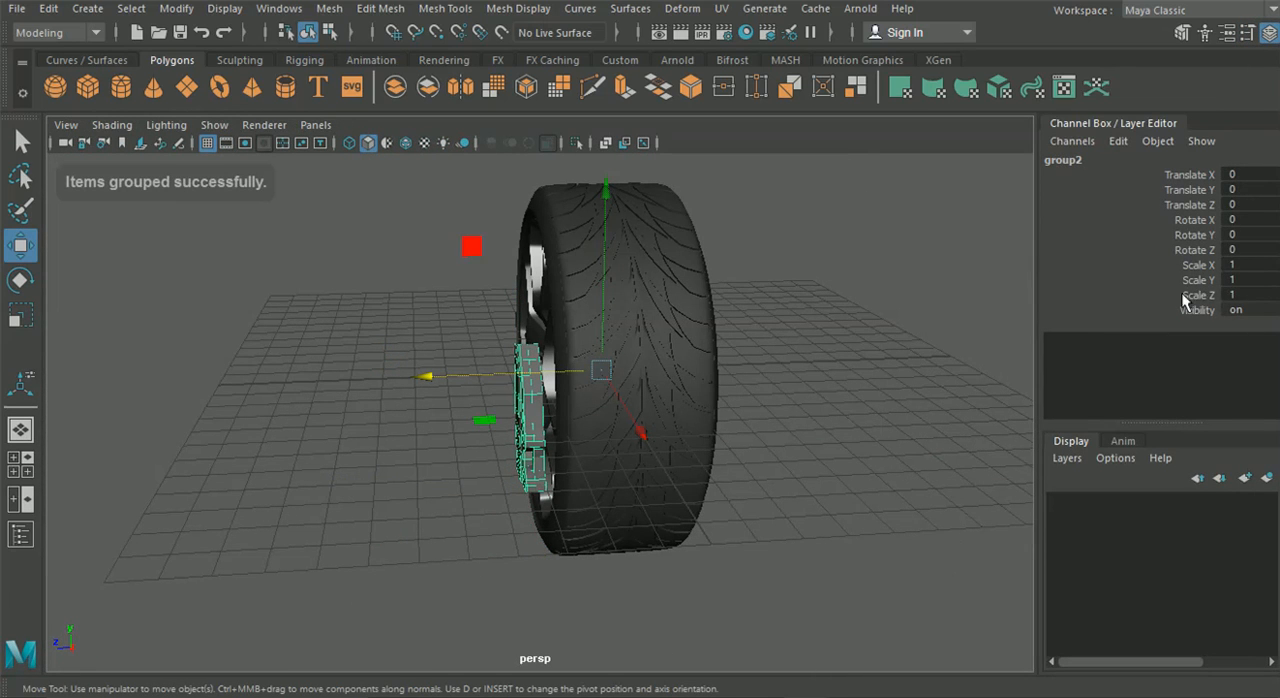
click(1240, 297)
text(-1)
key(Return)
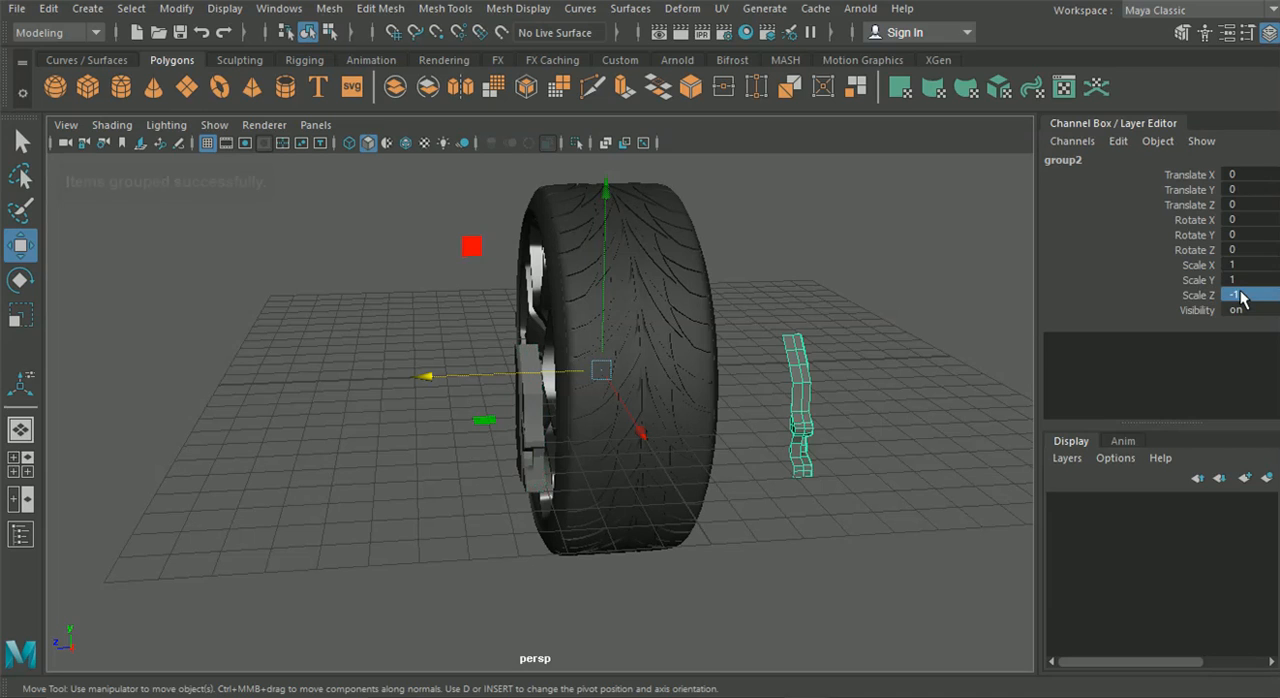
Move the mirrored caliper half along Z close behind the original, to a Translate Z of about -2.194
click(870, 390)
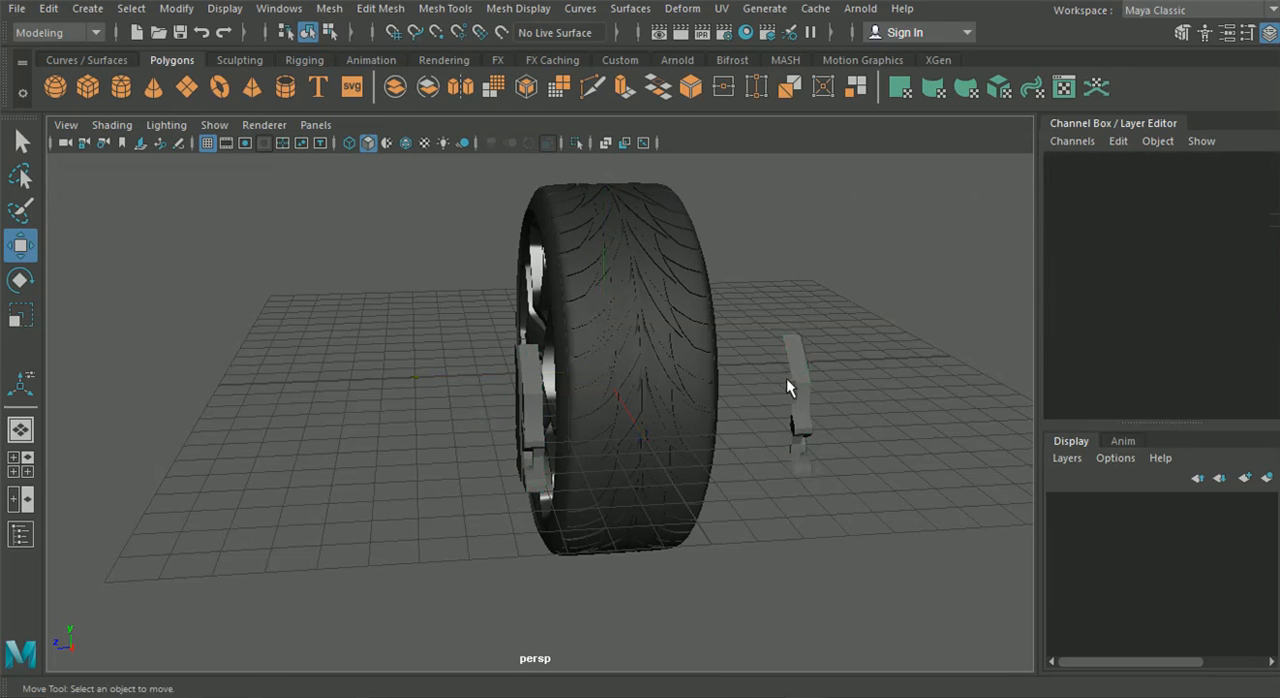
click(789, 378)
drag(625, 471, 396, 414)
scroll(400, 460, up, 3)
scroll(400, 452, up, 3)
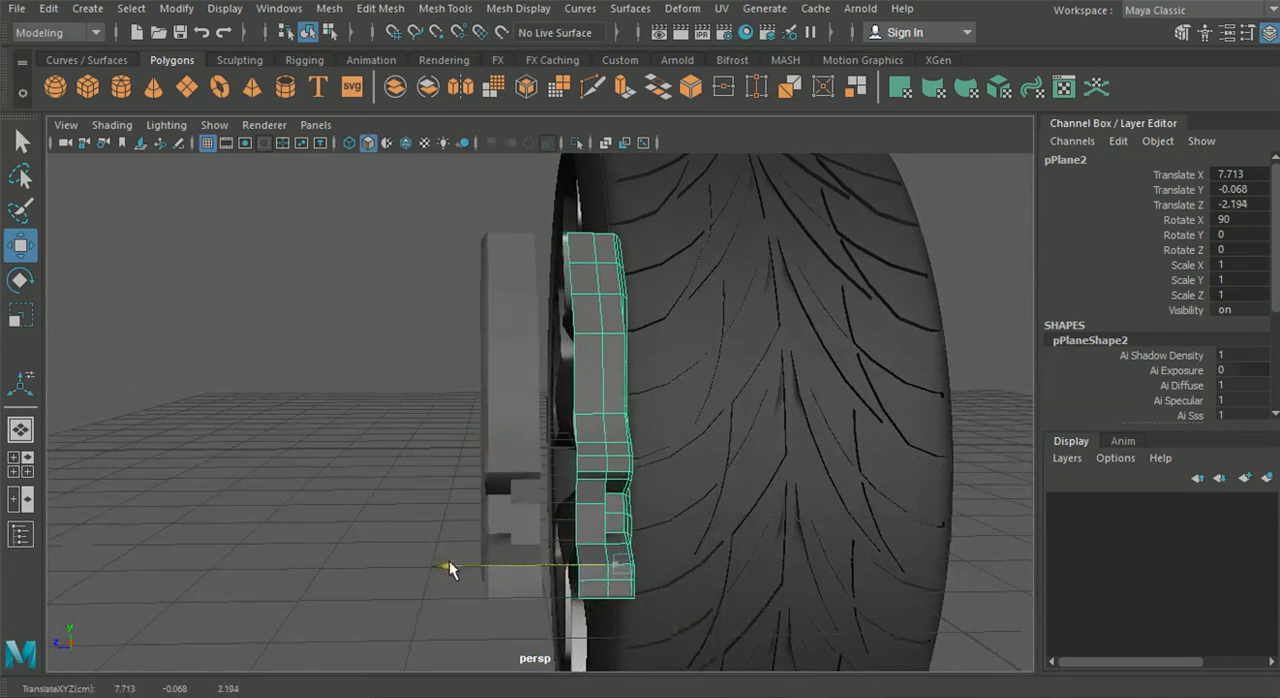
Delete the mirrored caliper half
click(329, 503)
alt+drag(329, 503, 565, 456)
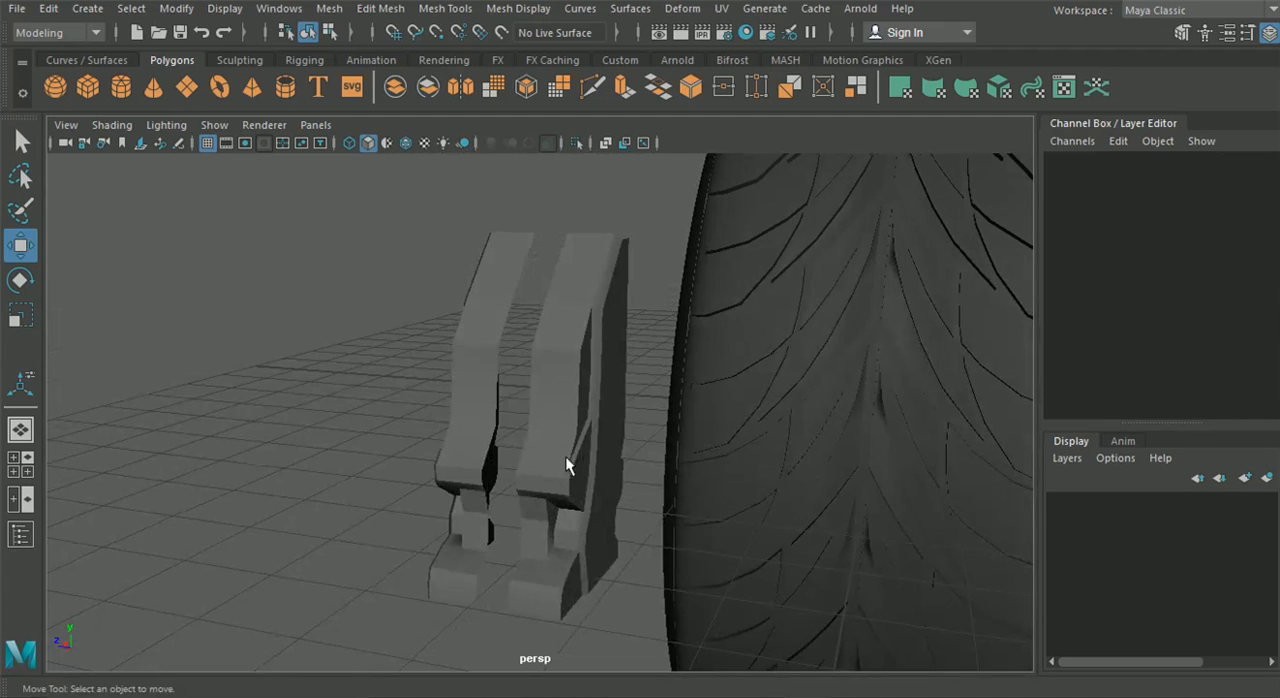
alt+drag(478, 447, 606, 471)
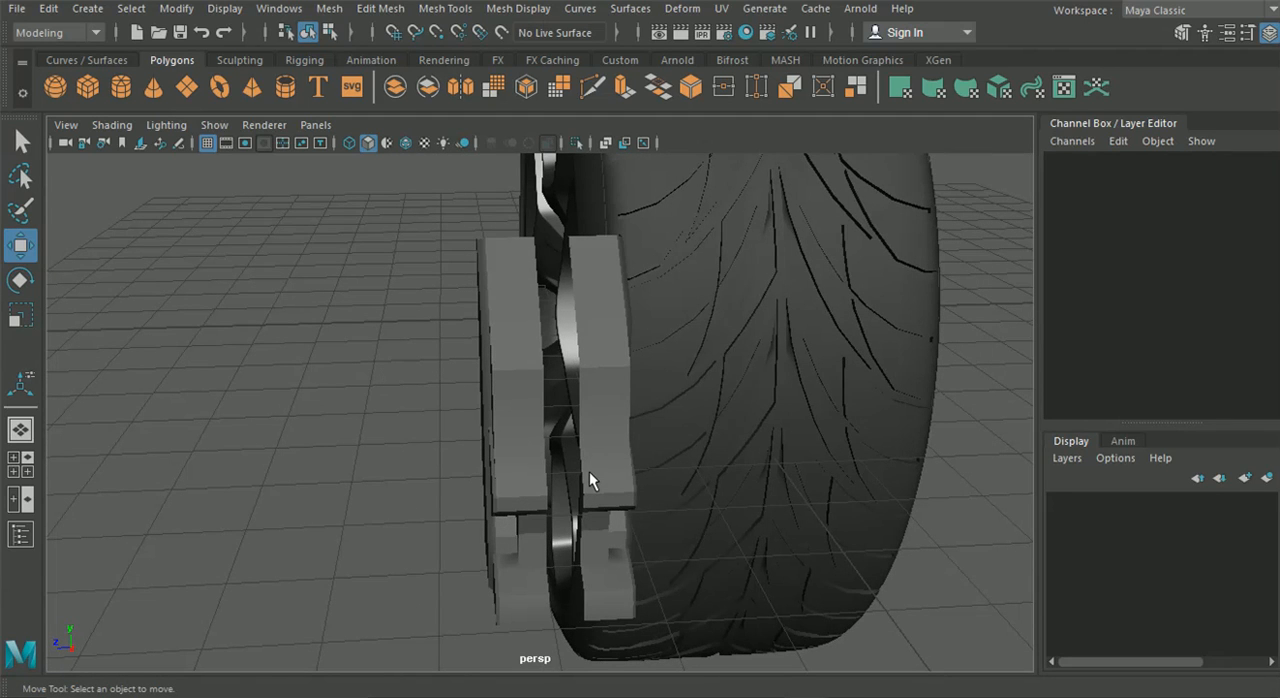
click(589, 471)
key(Delete)
Try to extrude the short upper edge of the caliper body's front face
alt+drag(549, 456, 466, 357)
click(517, 406)
mouse_move(517, 406)
alt+mouse_down()
mouse_move(477, 397)
mouse_move(509, 421)
mouse_move(517, 403)
alt+mouse_up()
right_drag(525, 138, 534, 98)
double_click(530, 341)
alt+drag(530, 341, 520, 258)
alt+middle_drag(520, 258, 534, 432)
alt+drag(534, 432, 555, 480)
click(572, 439)
key(ctrl+e)
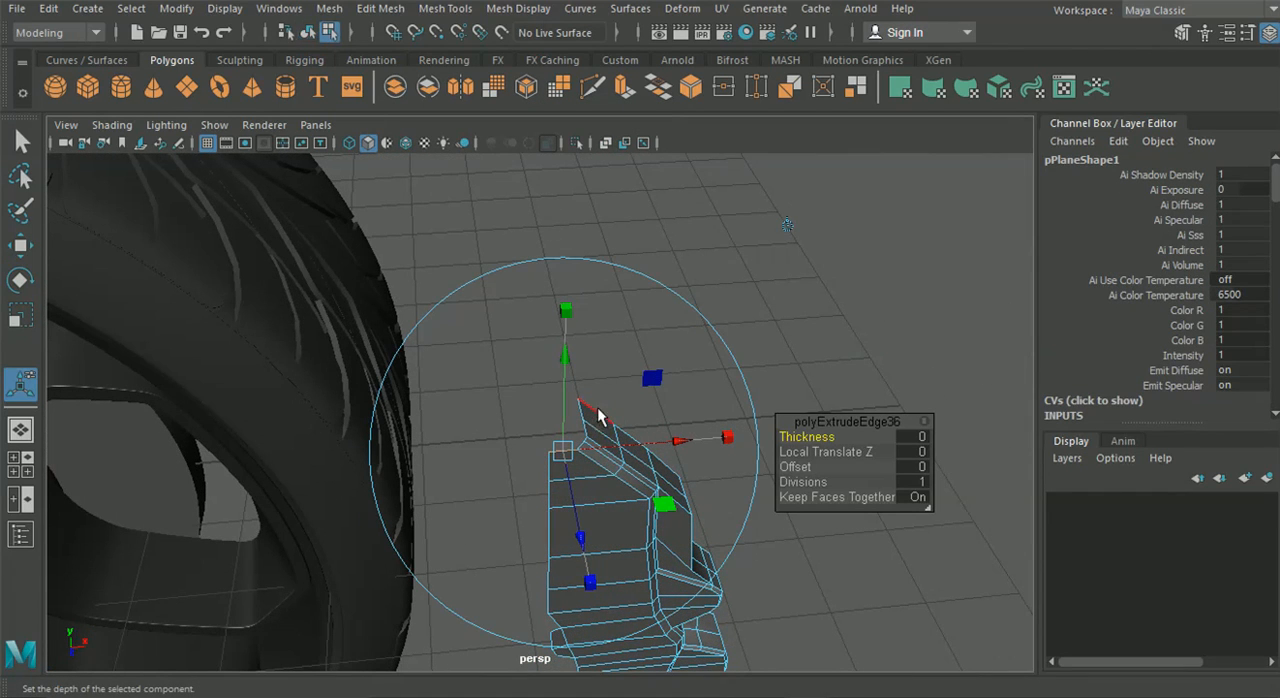
key(ctrl+z)
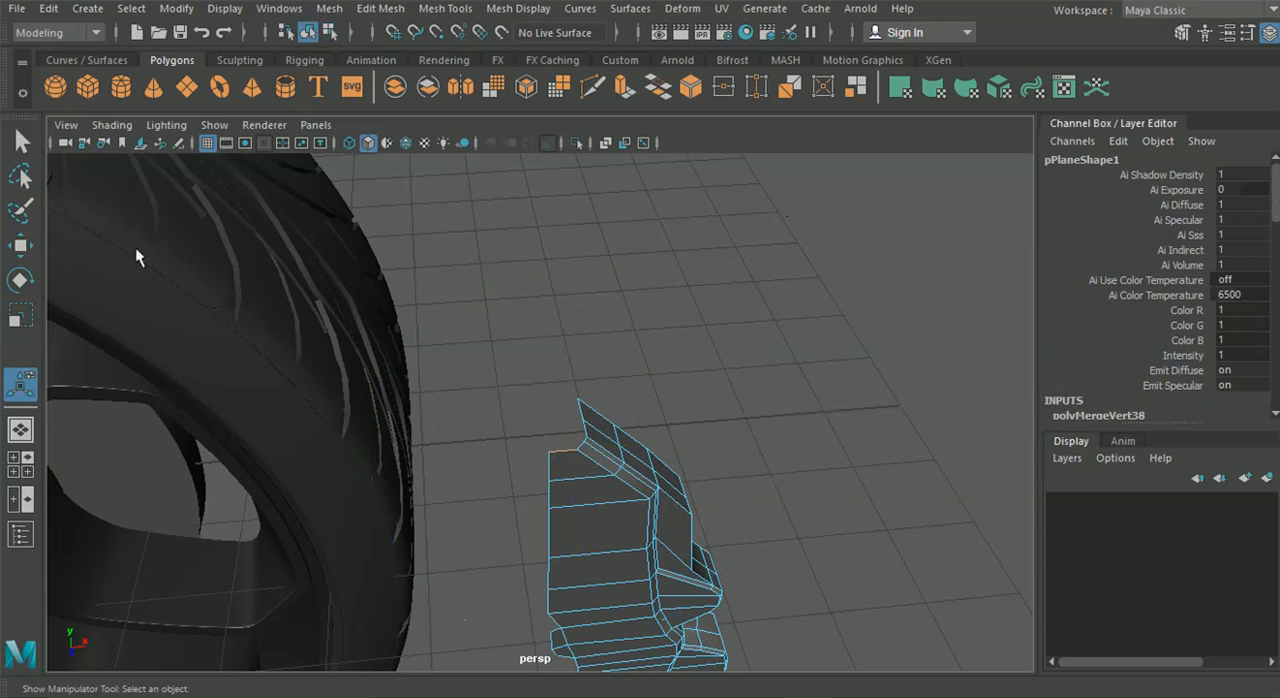
Extrude the upper edge and all inner side boundary edges of the caliper body rearward to the rim's depth
click(22, 150)
alt+drag(400, 430, 577, 317)
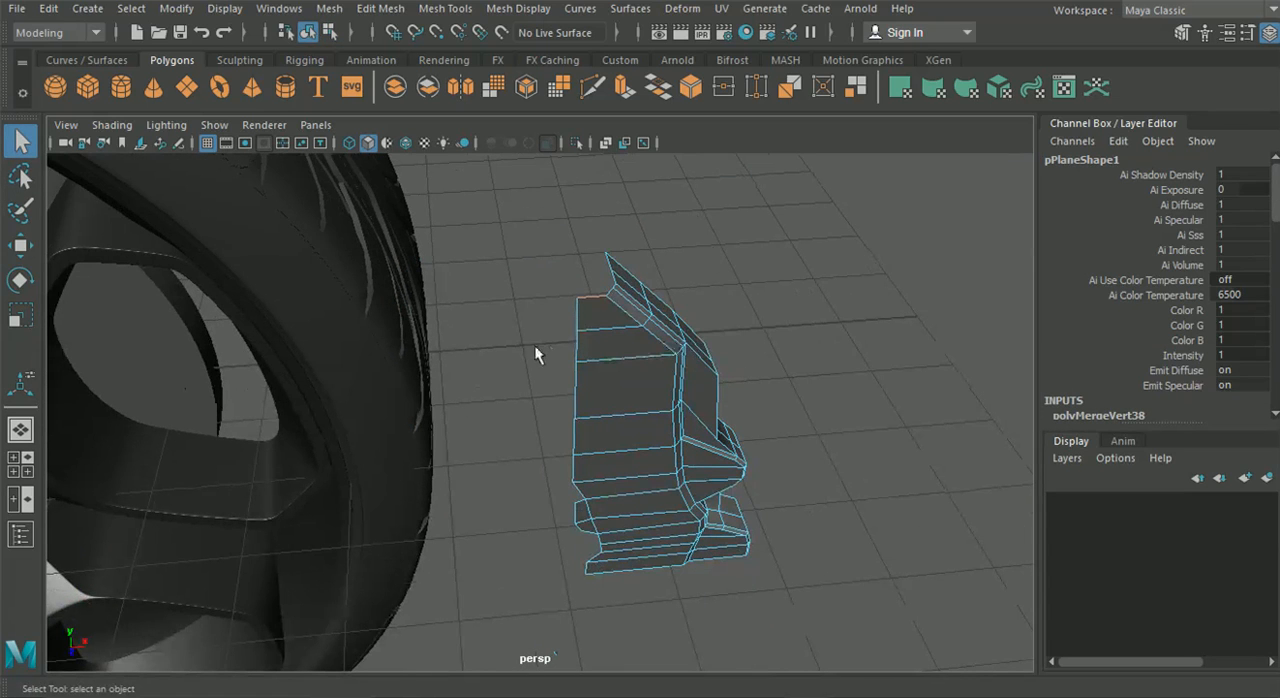
right_drag(590, 309, 590, 87)
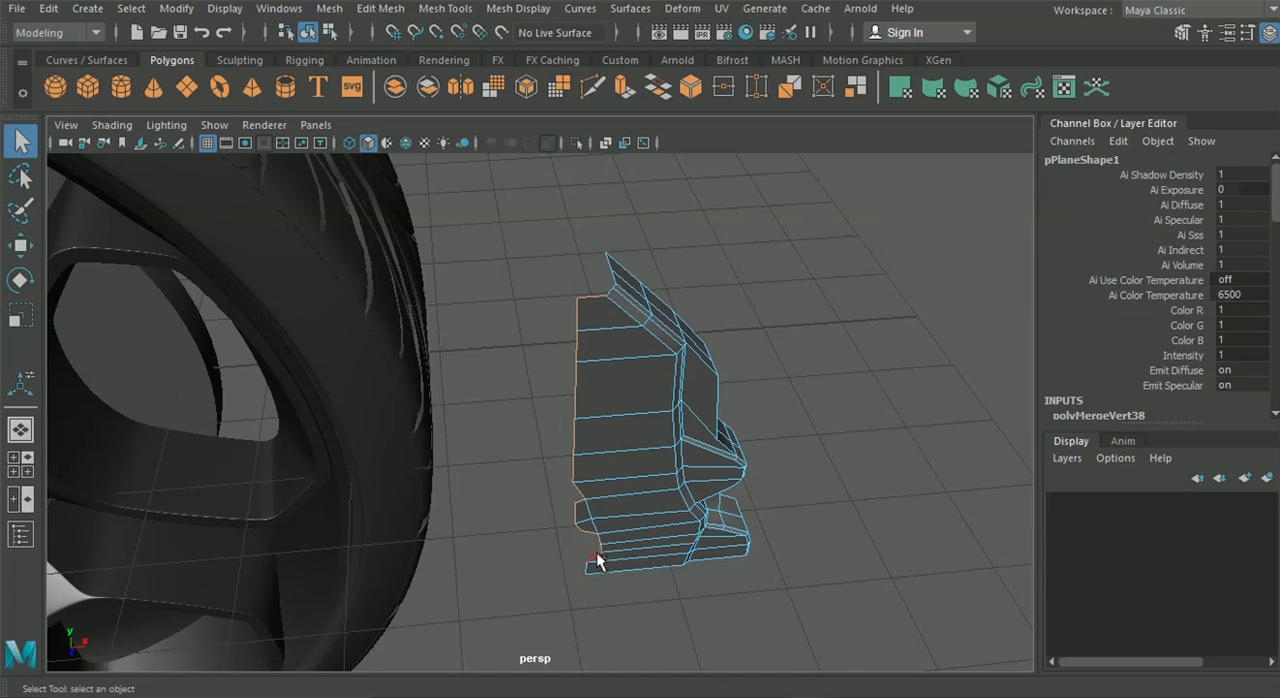
scroll(582, 585, up, 3)
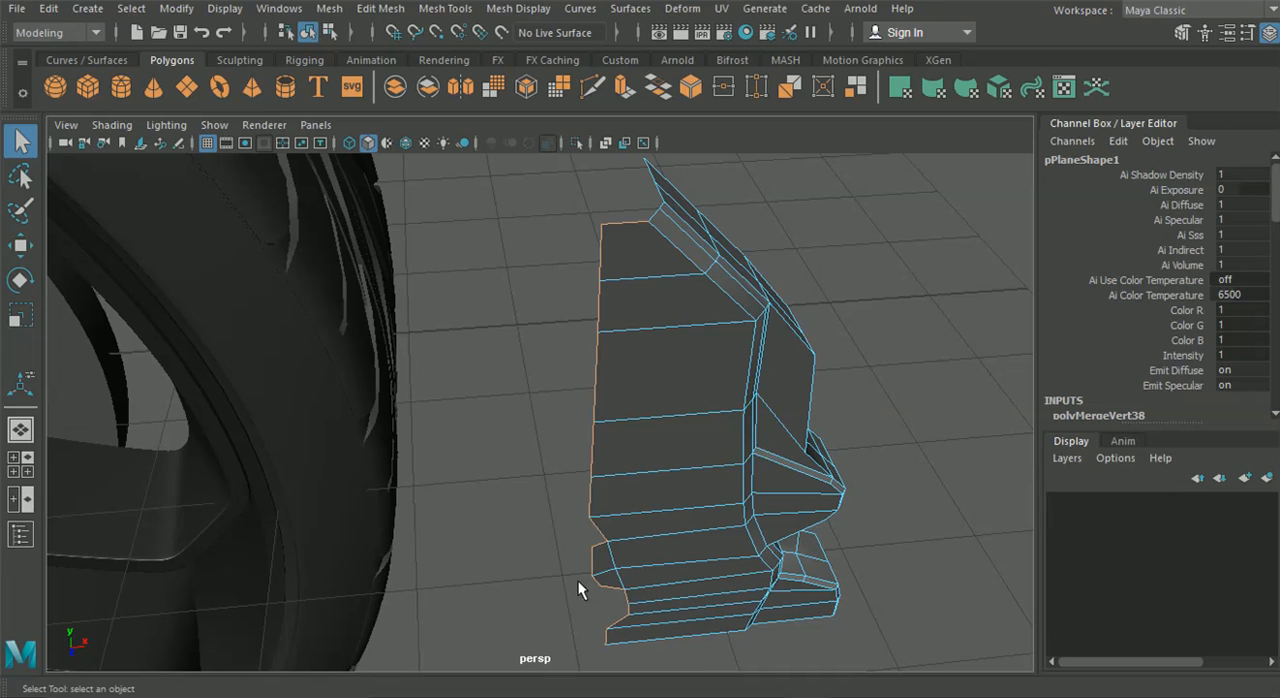
key(ctrl+e)
alt+drag(657, 523, 688, 412)
click(449, 369)
alt+drag(449, 369, 557, 372)
Insert three edge loops across the extruded depth faces, two near the front edge and one around the middle
click(445, 8)
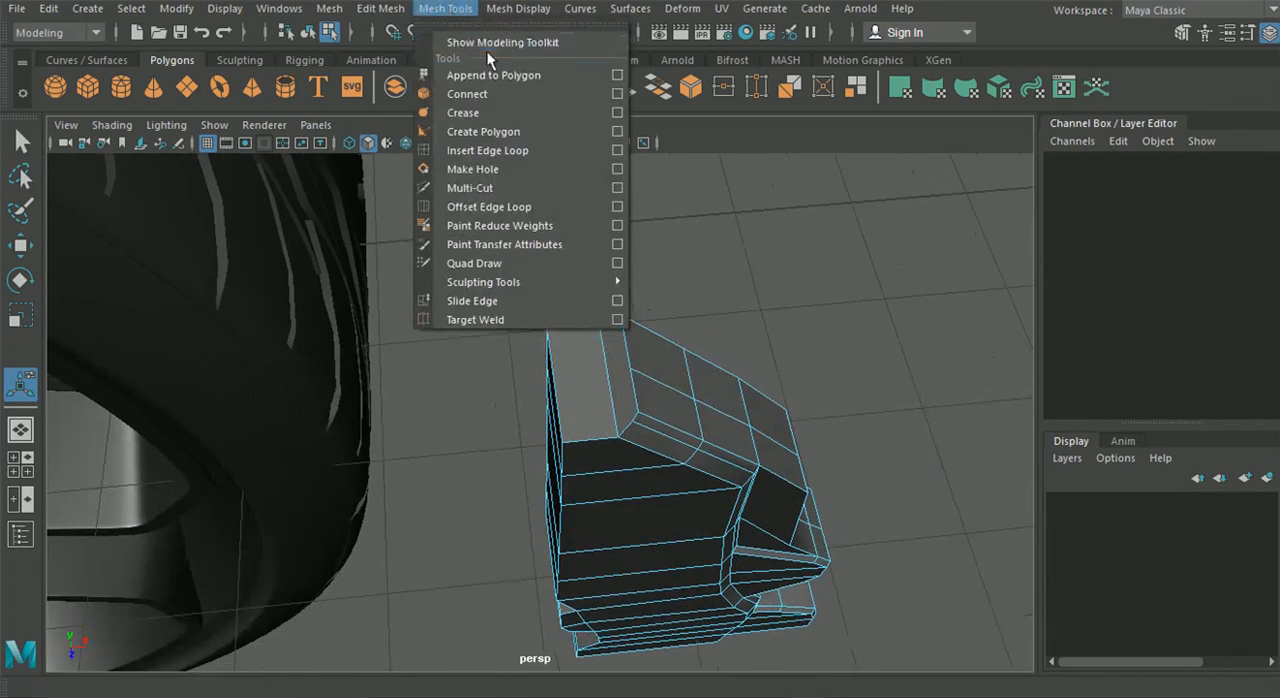
click(499, 145)
alt+drag(577, 381, 518, 380)
click(517, 351)
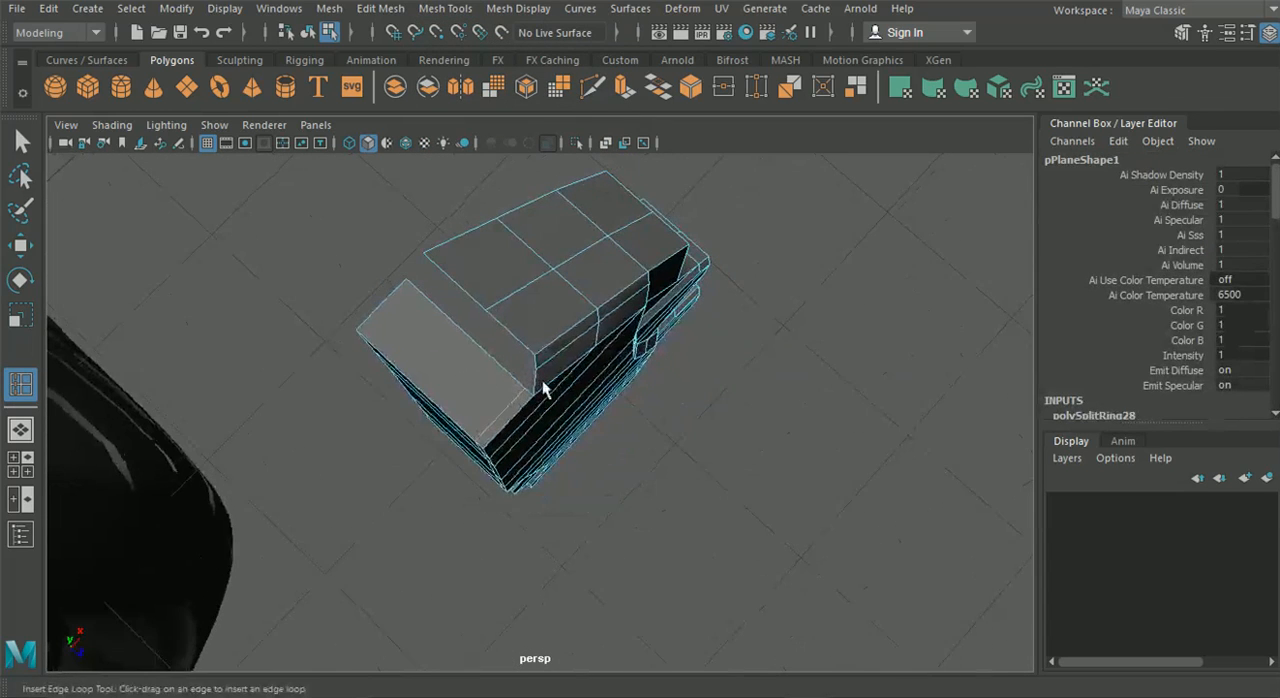
click(518, 380)
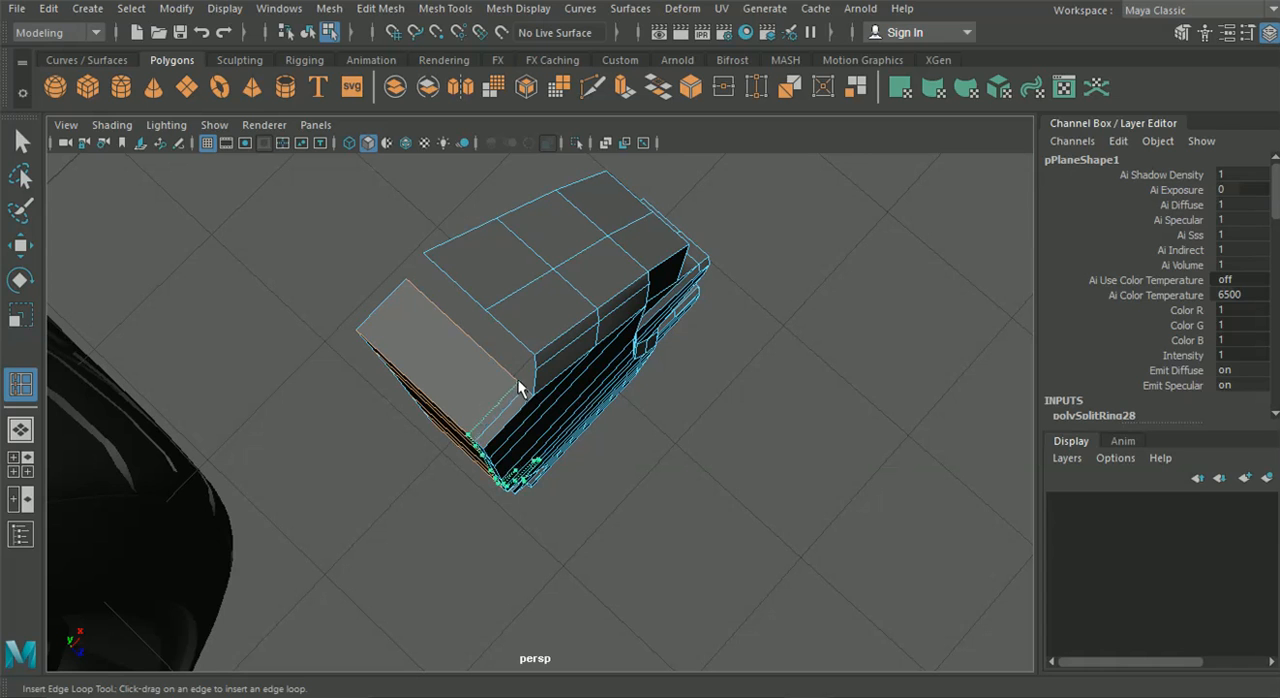
click(469, 336)
alt+drag(461, 332, 495, 375)
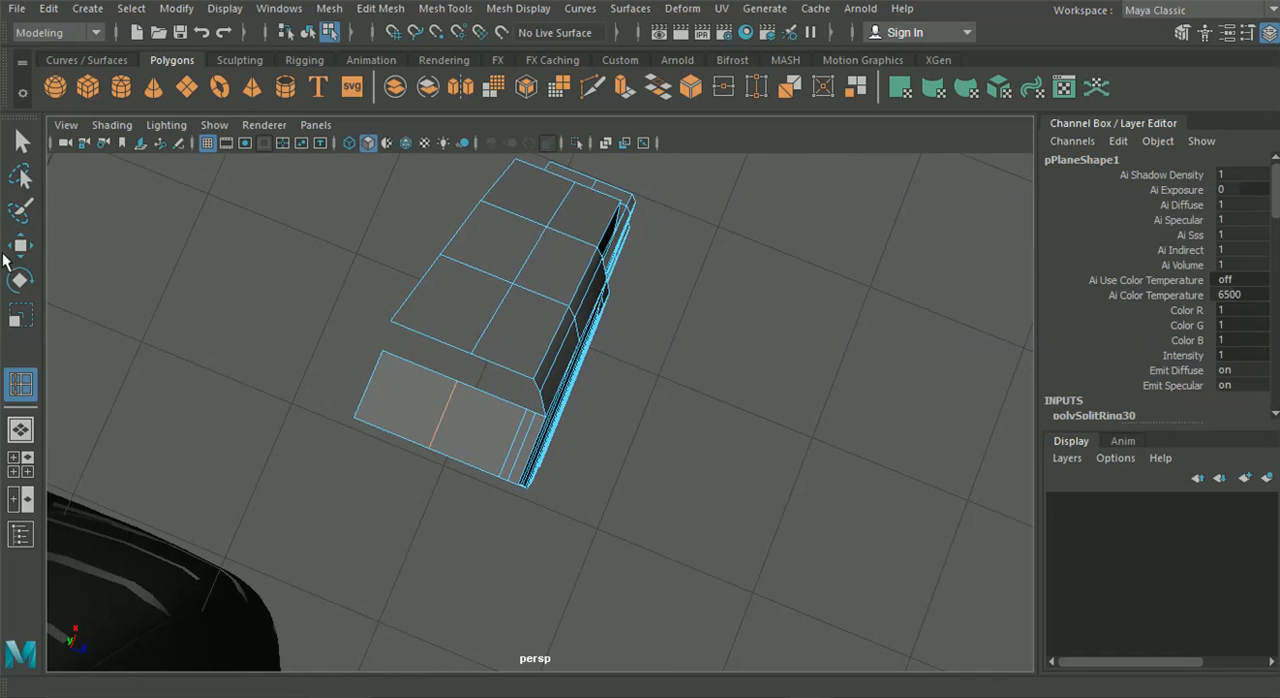
Snap the rear corner vertex of the new upper face onto the rim's rear corner vertex and merge them
click(17, 249)
right_drag(459, 306, 317, 324)
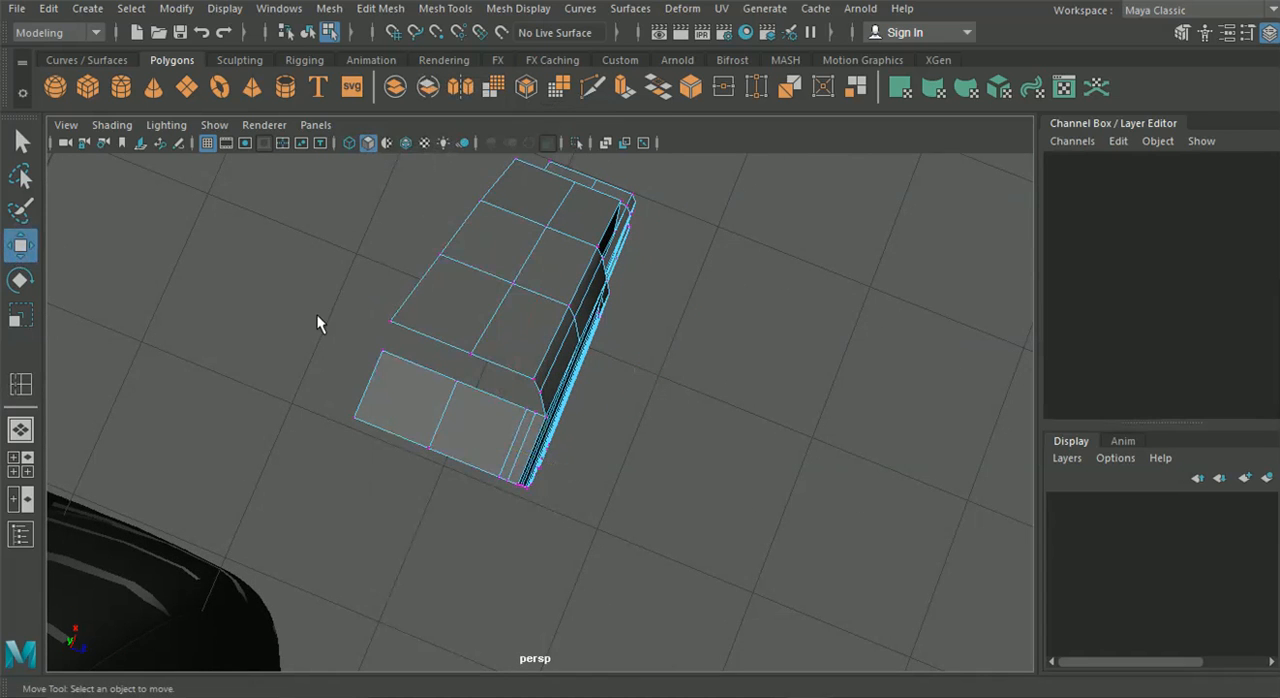
drag(393, 364, 389, 321)
key(v)
drag(310, 284, 418, 332)
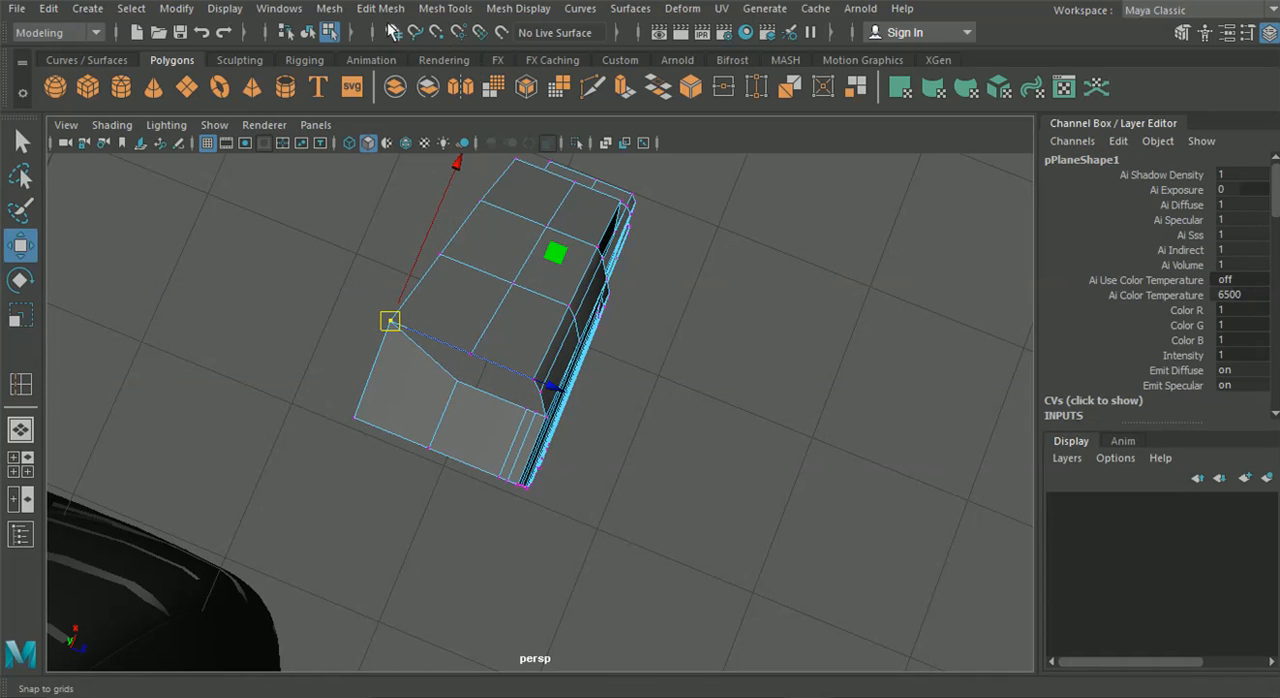
click(380, 8)
click(431, 188)
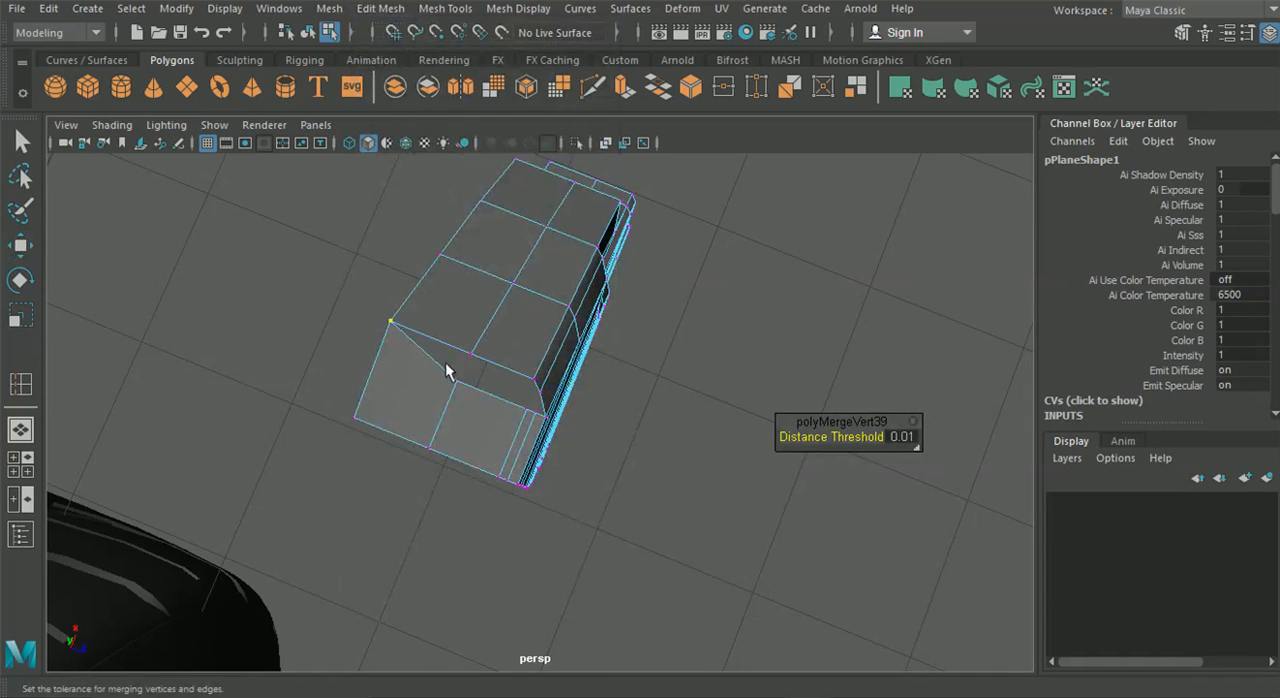
Snap the upper face's middle loop vertex onto the rim's middle vertex and merge them
key(t)
key(v)
key(w)
drag(447, 383, 497, 341)
key(g)
Snap the upper face's inner front loop vertex onto the upper corner of the rim's front bevel and merge them
click(509, 350)
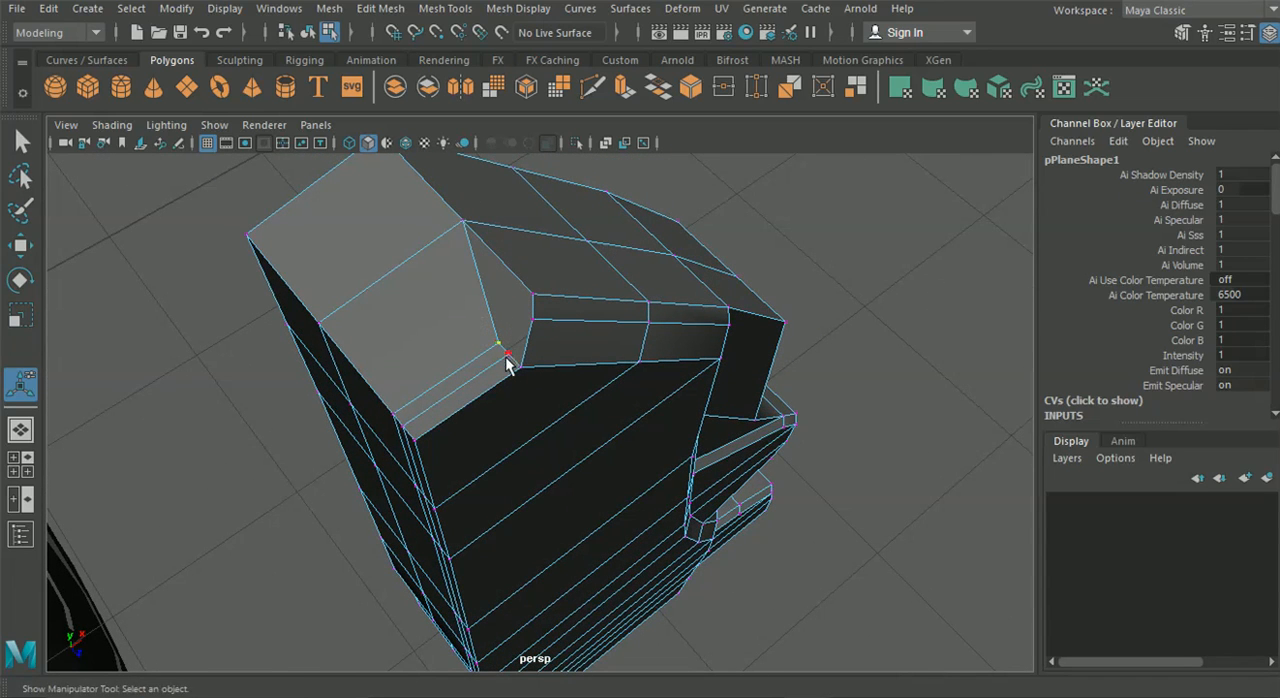
key(w)
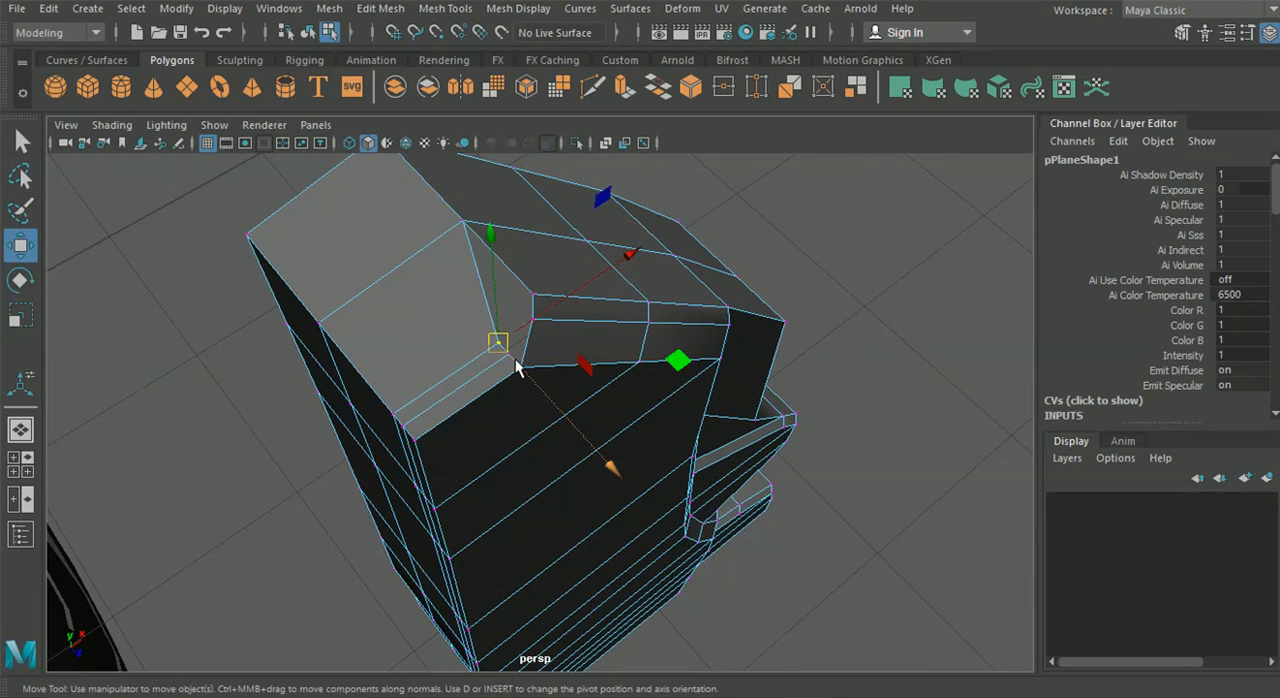
drag(497, 342, 541, 307)
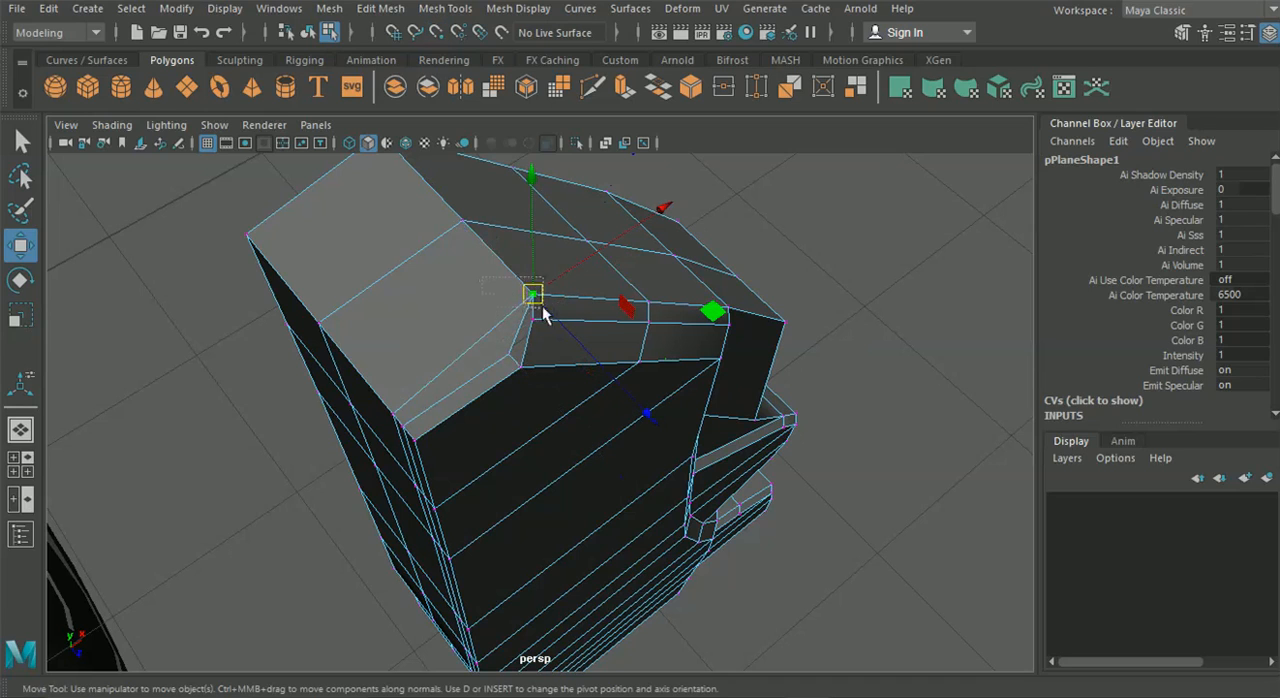
key(g)
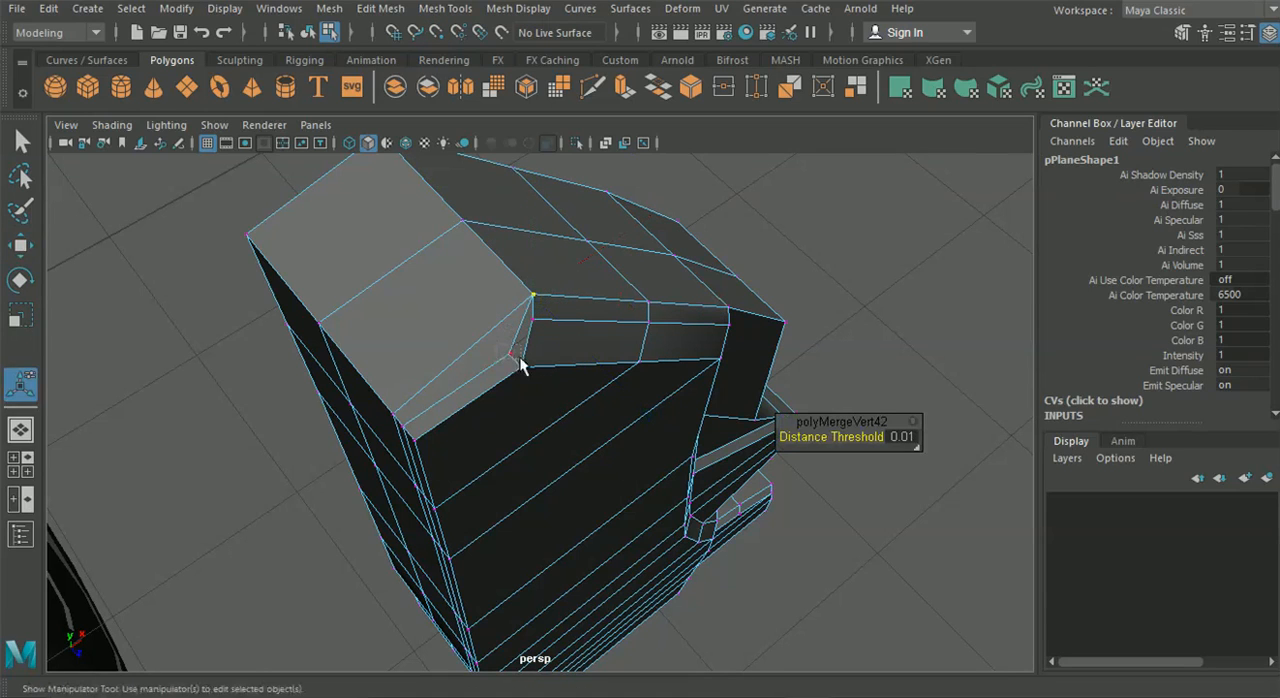
Snap the loop vertex nearest the front edge onto the lower corner of the rim's front bevel and merge them
click(519, 357)
key(w)
key(v)
drag(516, 351, 519, 313)
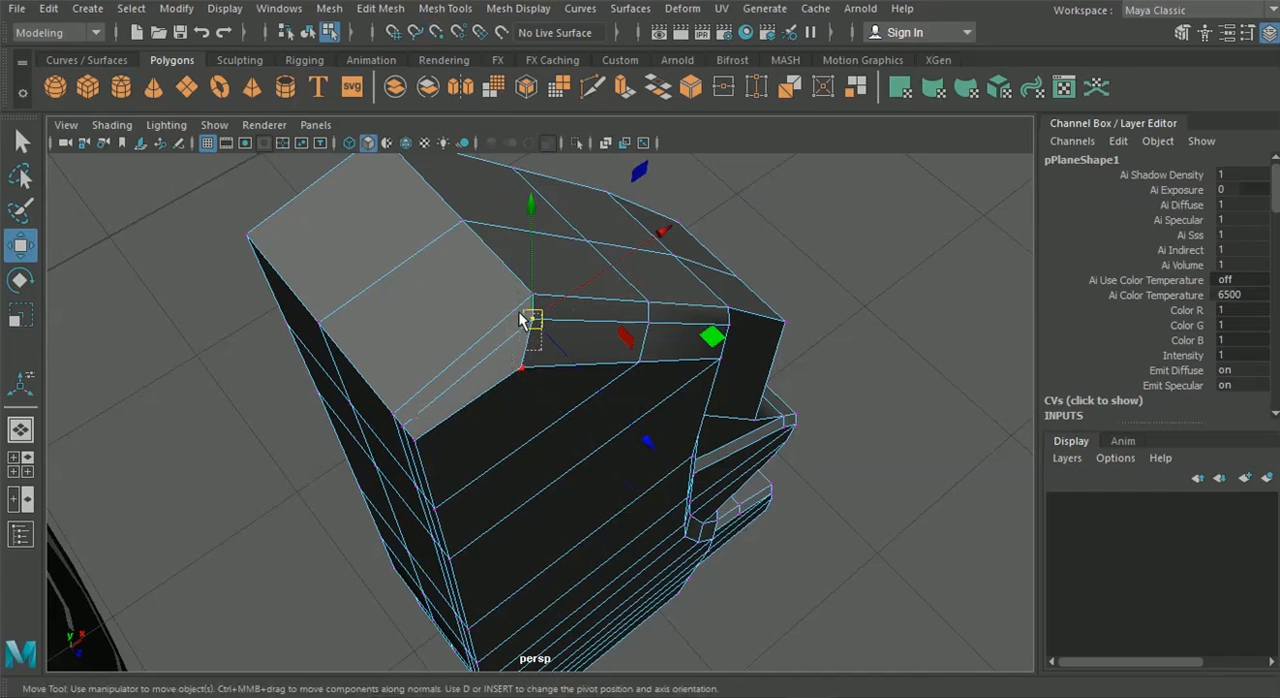
key(g)
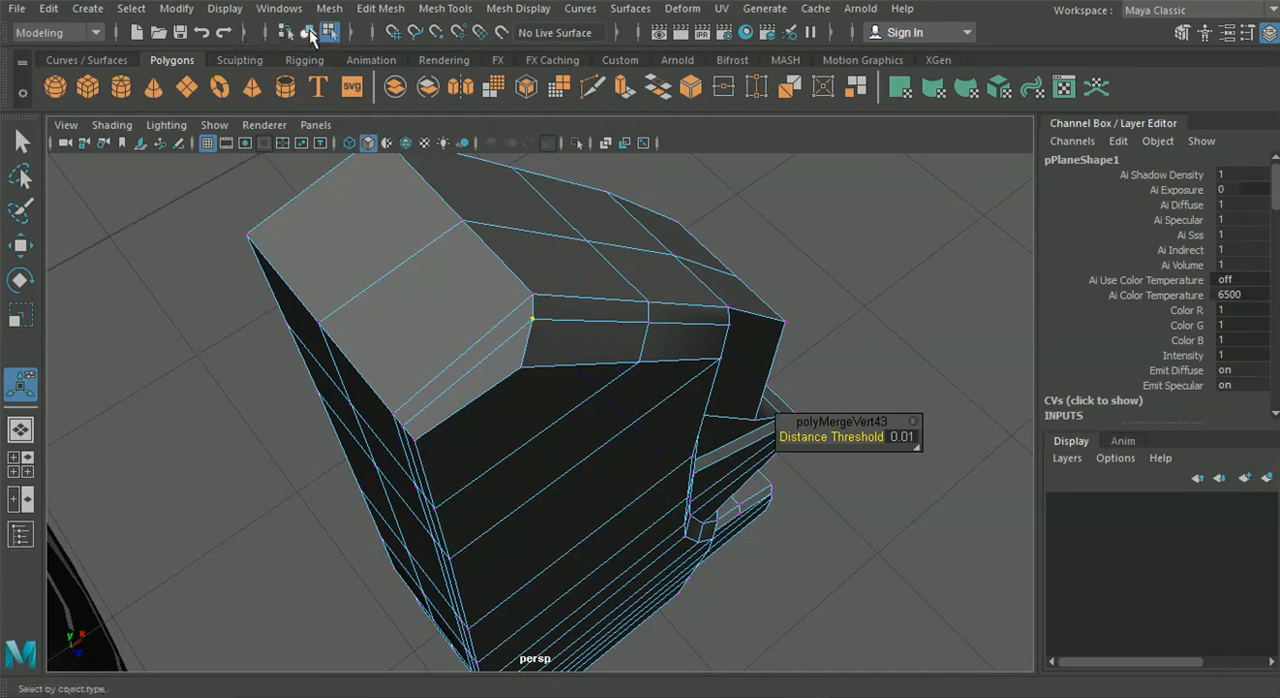
Select the side wall's rear, middle and inner front loop vertices and move them along X to recess the wall behind the front lip
alt+drag(208, 318, 366, 361)
right_drag(435, 364, 345, 140)
drag(374, 405, 380, 412)
alt+drag(420, 449, 589, 396)
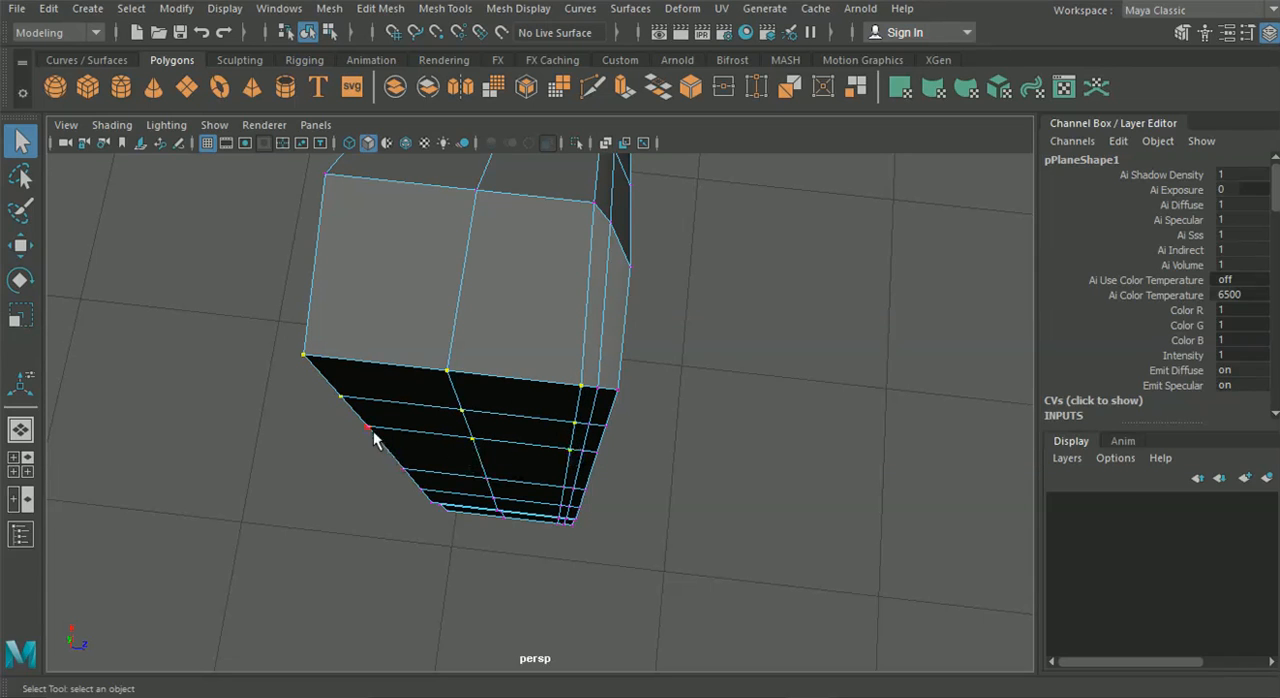
shift+drag(455, 516, 509, 532)
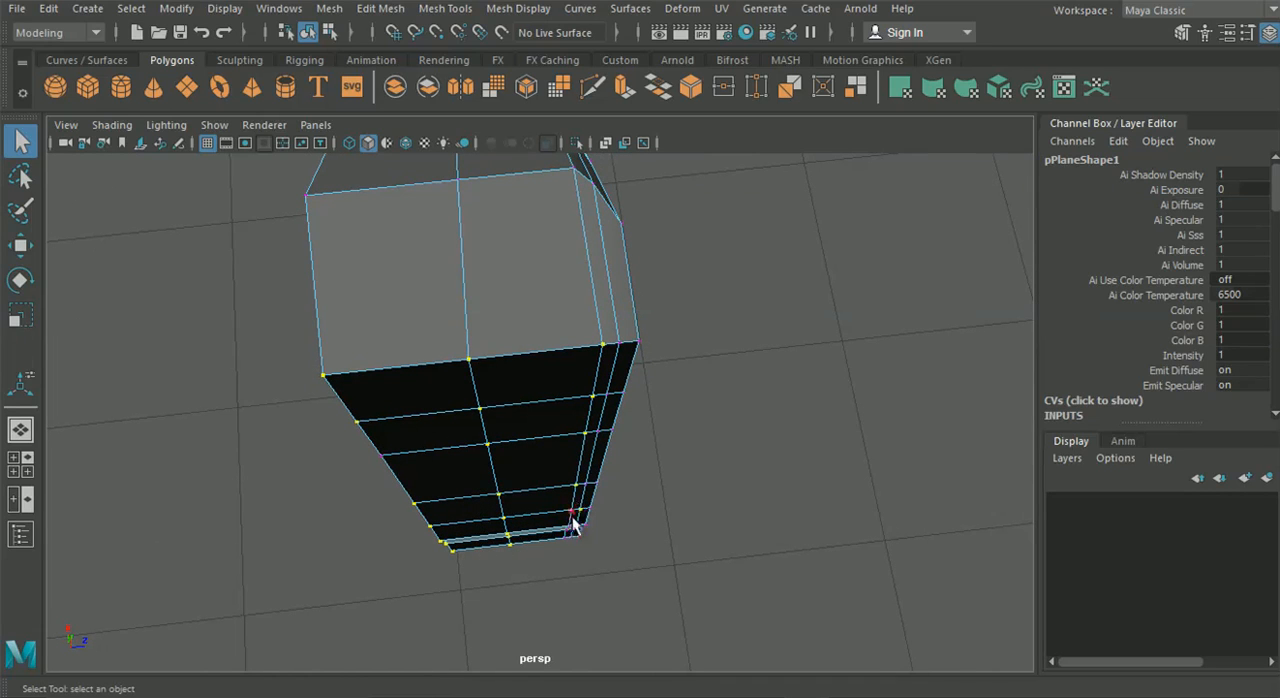
alt+drag(559, 545, 525, 526)
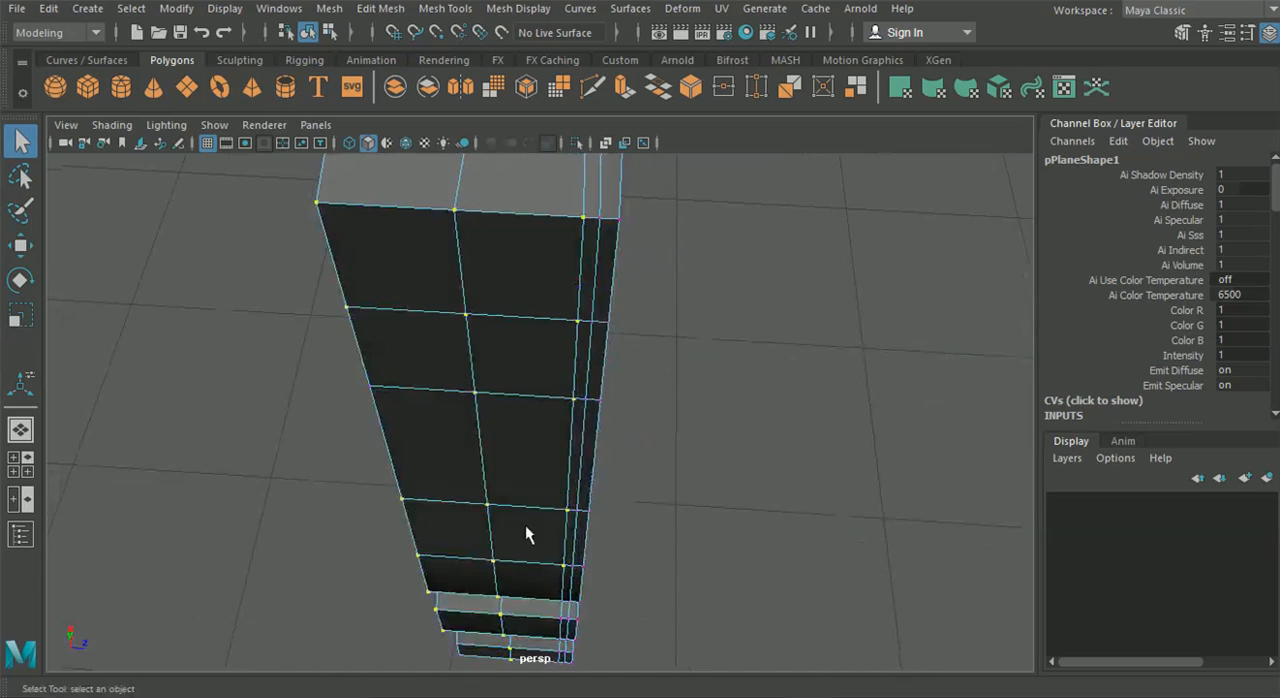
alt+middle_drag(525, 526, 480, 400)
alt+drag(480, 400, 449, 385)
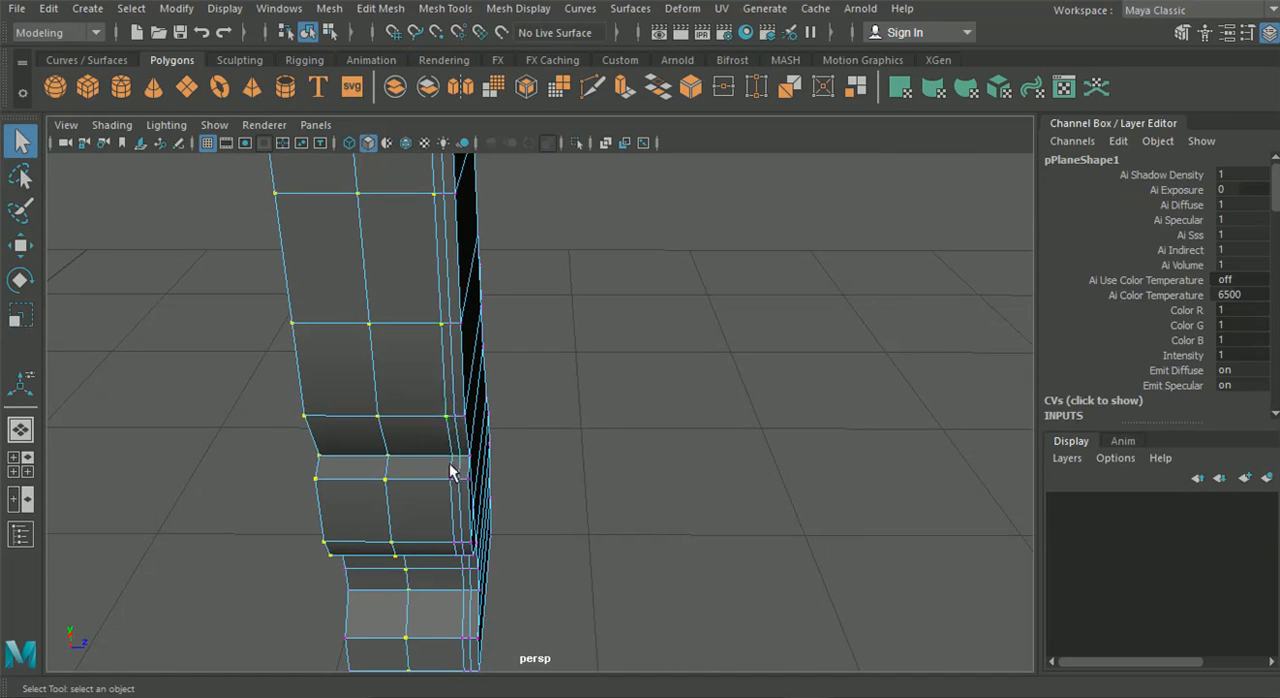
alt+drag(452, 487, 449, 430)
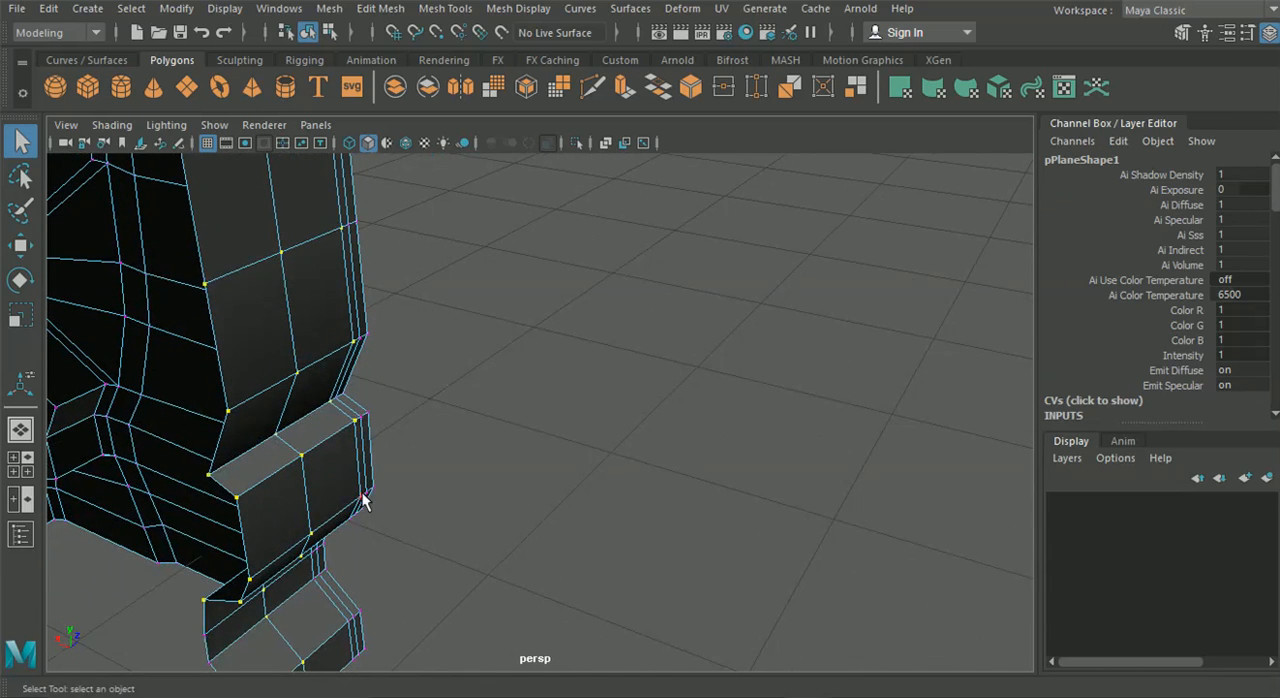
alt+drag(497, 595, 362, 503)
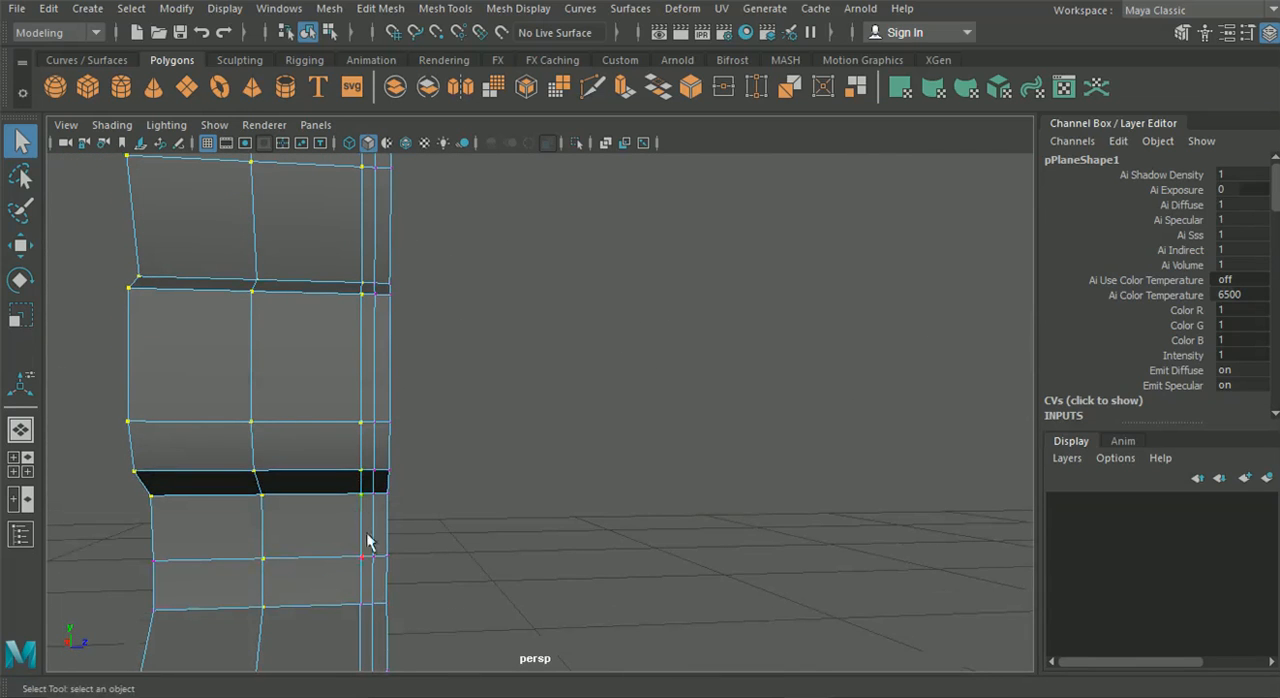
alt+drag(362, 607, 620, 612)
click(22, 247)
scroll(460, 352, down, 5)
alt+drag(460, 355, 392, 409)
alt+drag(252, 450, 276, 282)
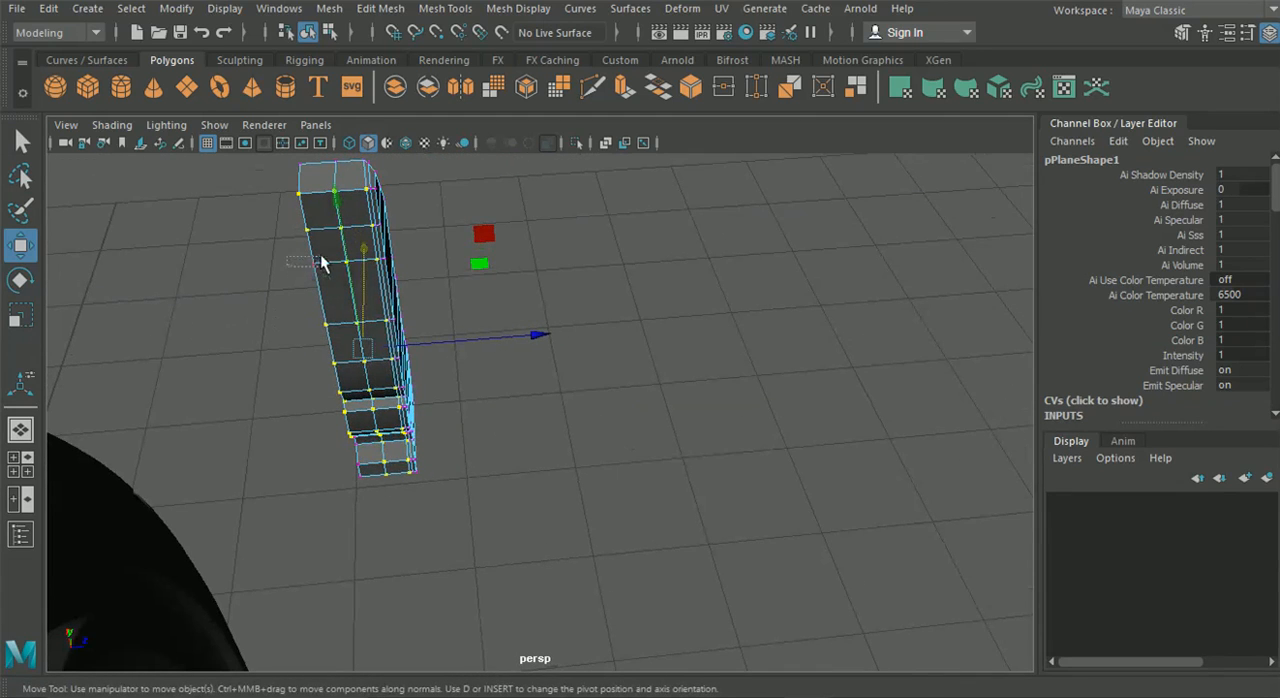
alt+drag(393, 316, 510, 353)
drag(249, 420, 226, 410)
alt+drag(392, 553, 285, 495)
drag(311, 551, 222, 403)
alt+drag(232, 408, 345, 455)
alt+drag(382, 350, 382, 370)
alt+drag(320, 232, 388, 296)
drag(314, 318, 295, 316)
alt+drag(365, 377, 435, 417)
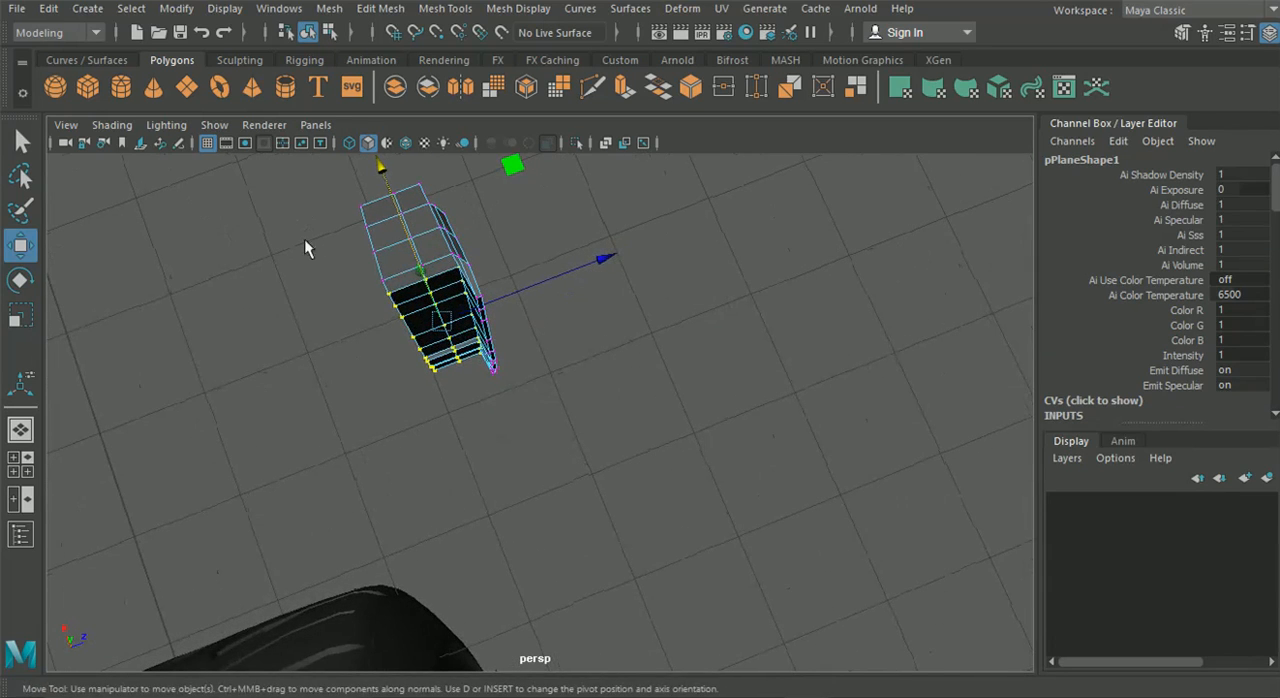
click(339, 306)
alt+drag(339, 306, 481, 329)
click(479, 325)
Select the edges where the recessed side wall meets the front lip, following the caliper's stepped profile from top to bottom
right_drag(466, 268, 390, 142)
alt+drag(418, 240, 484, 305)
right_drag(487, 127, 495, 80)
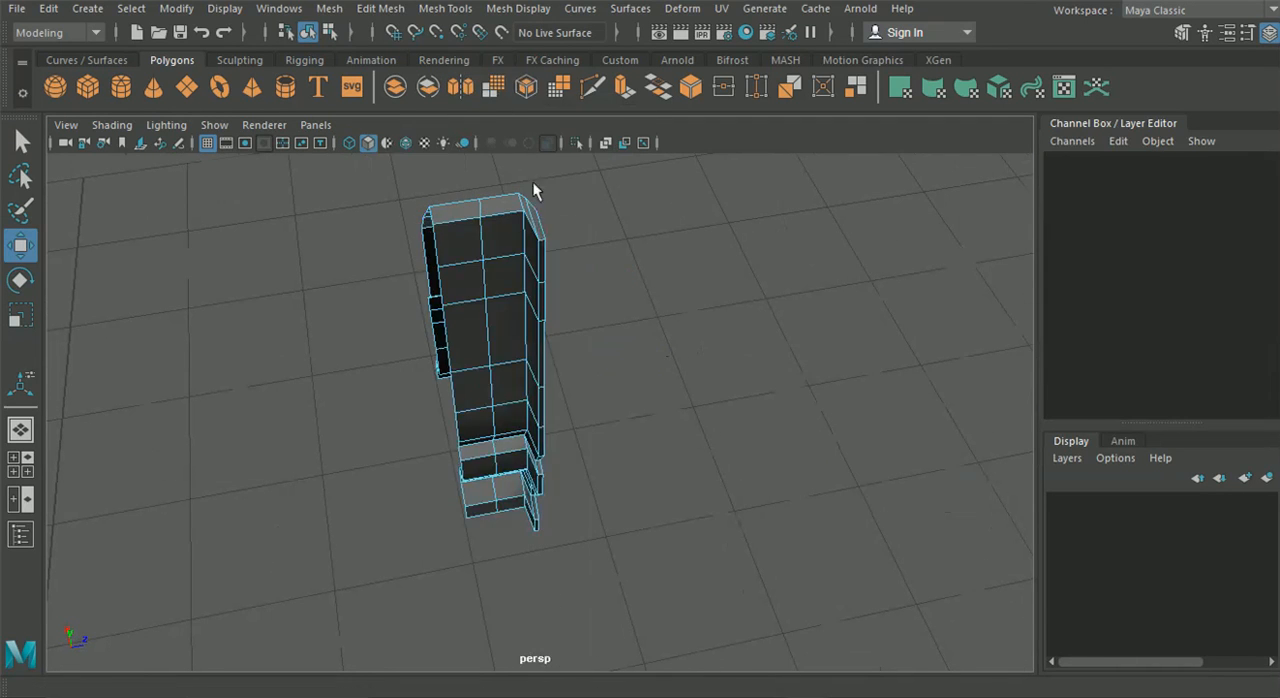
click(527, 235)
shift+click(528, 276)
shift+click(527, 334)
shift+click(528, 383)
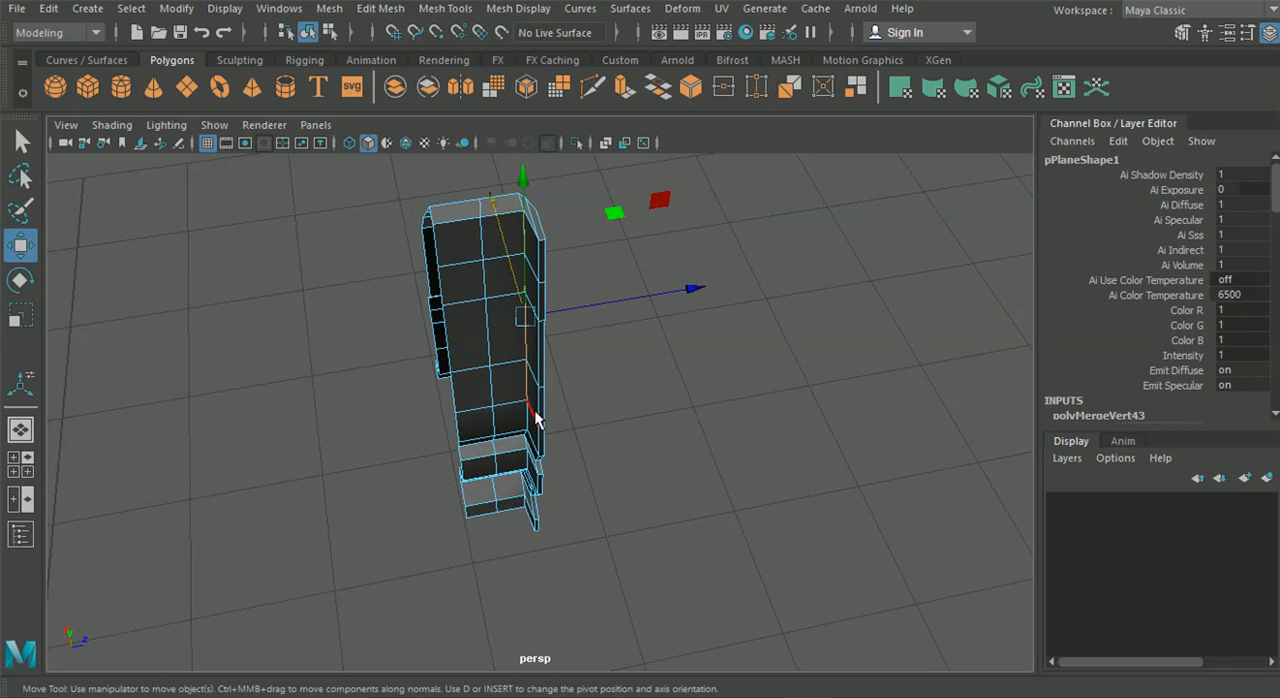
scroll(489, 534, up, 5)
shift+click(527, 449)
shift+click(523, 490)
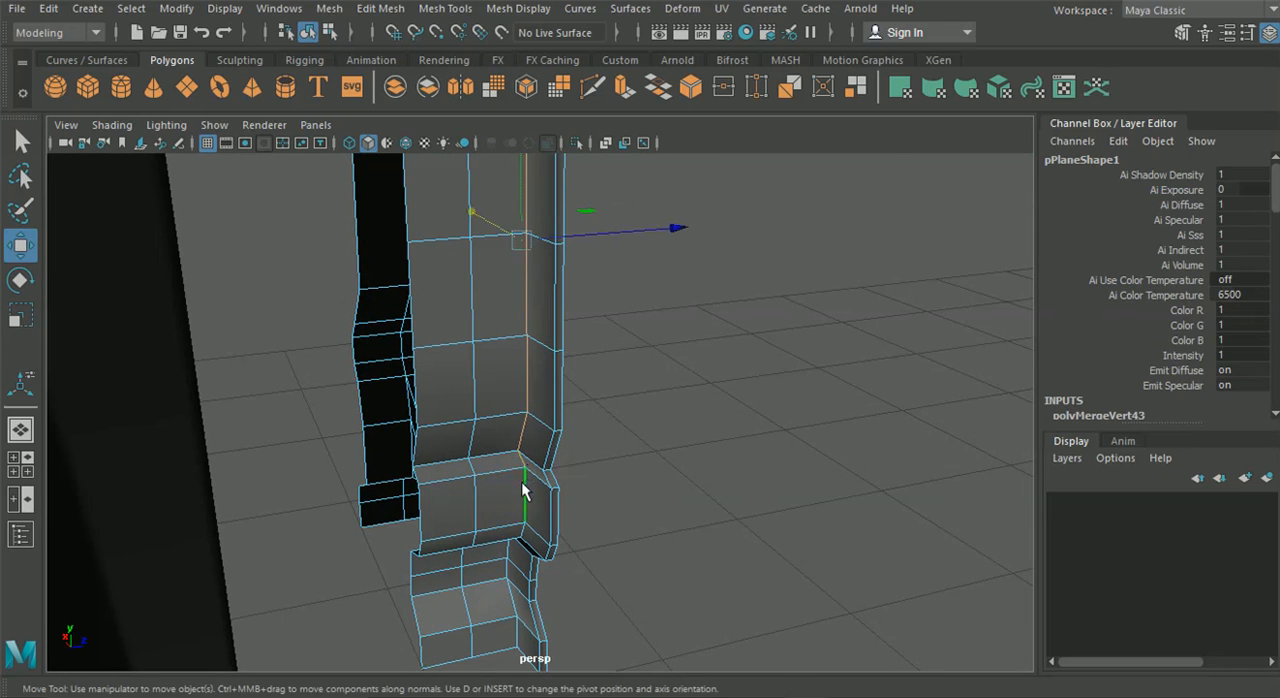
alt+drag(508, 565, 521, 485)
shift+click(513, 468)
shift+click(509, 518)
shift+click(505, 545)
shift+click(505, 575)
Add the front lip's rear edges along the stepped profile to the edge selection, and return to object mode with nothing selected
shift+click(531, 608)
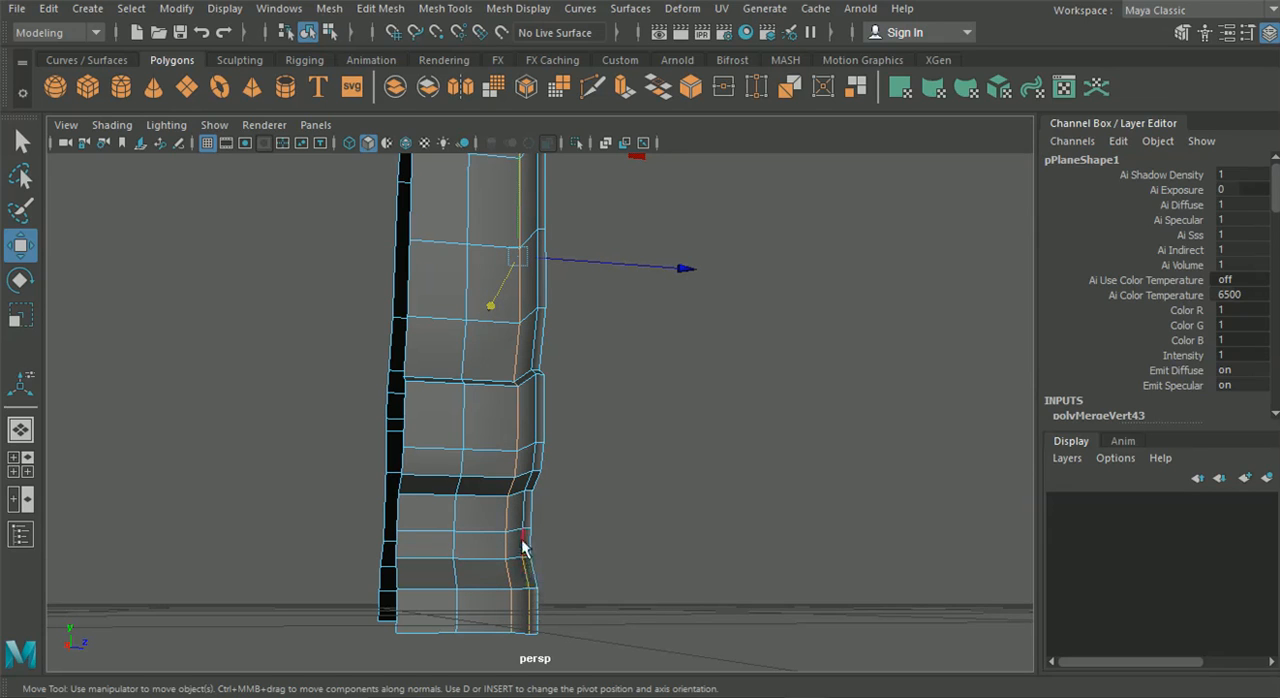
shift+click(529, 481)
shift+click(531, 455)
alt+drag(537, 365, 541, 450)
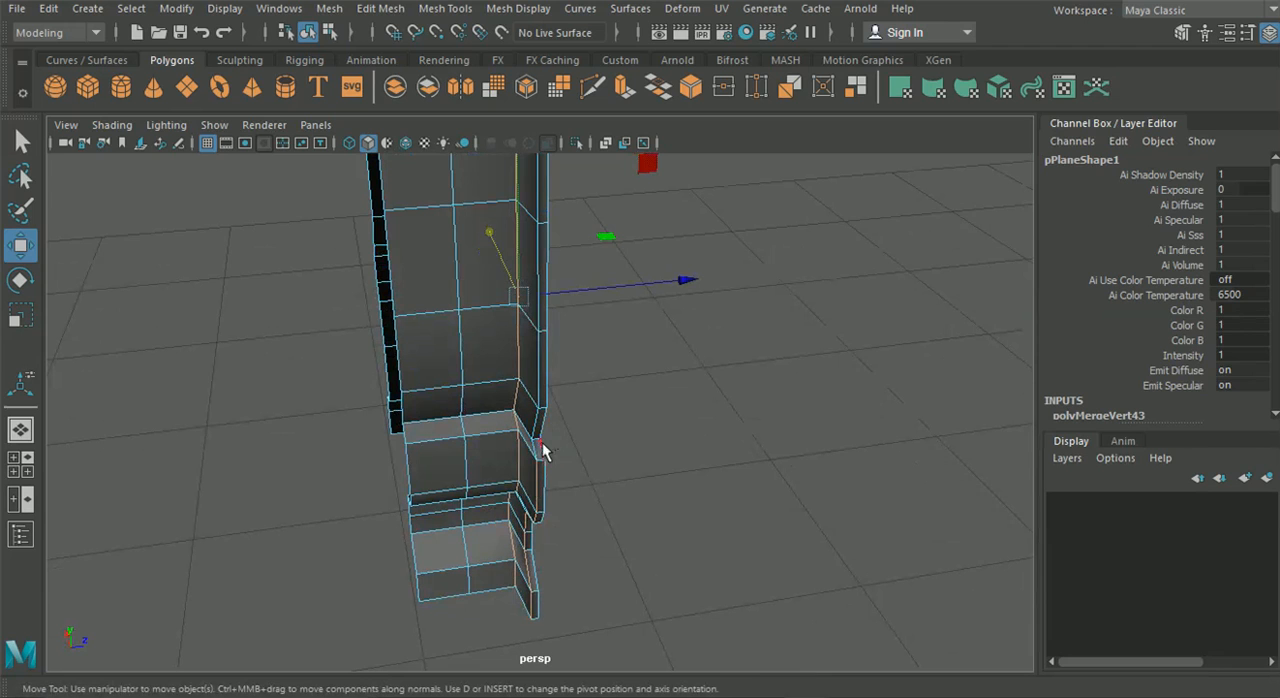
shift+click(536, 432)
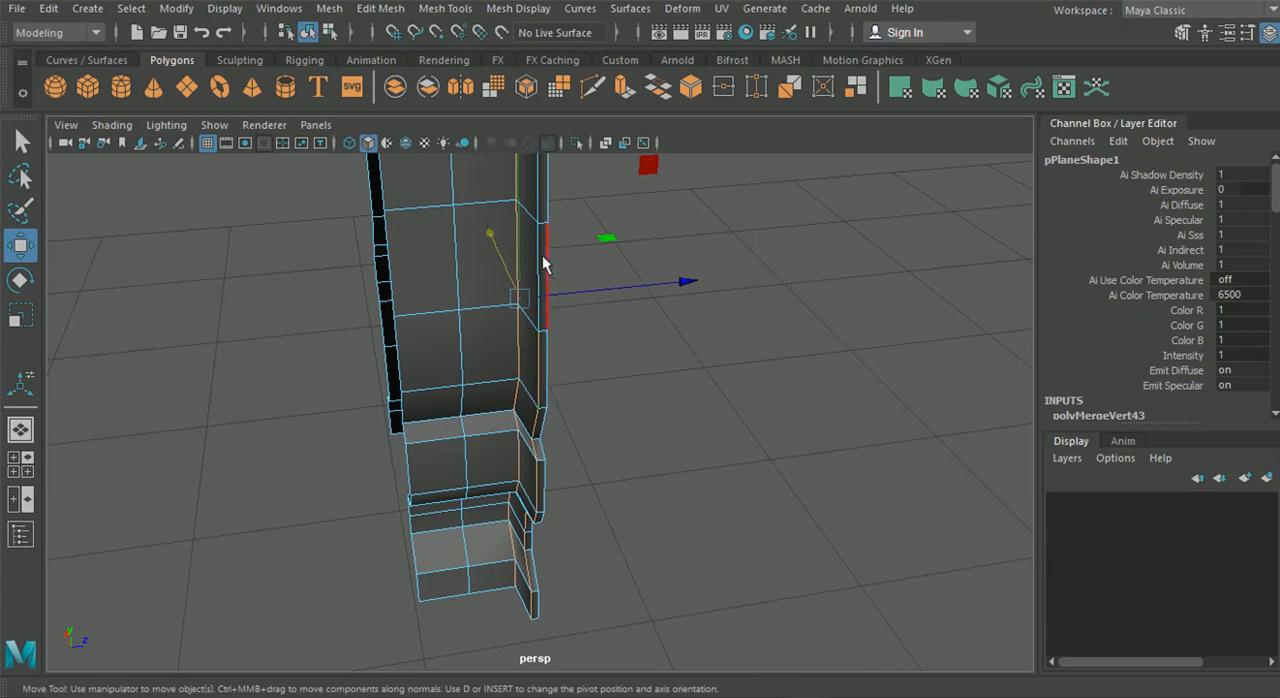
alt+drag(543, 221, 557, 393)
alt+drag(563, 287, 575, 456)
drag(668, 622, 529, 573)
click(309, 33)
click(684, 459)
alt+drag(684, 459, 497, 435)
click(497, 435)
scroll(499, 437, down, 4)
alt+drag(541, 522, 680, 466)
click(677, 458)
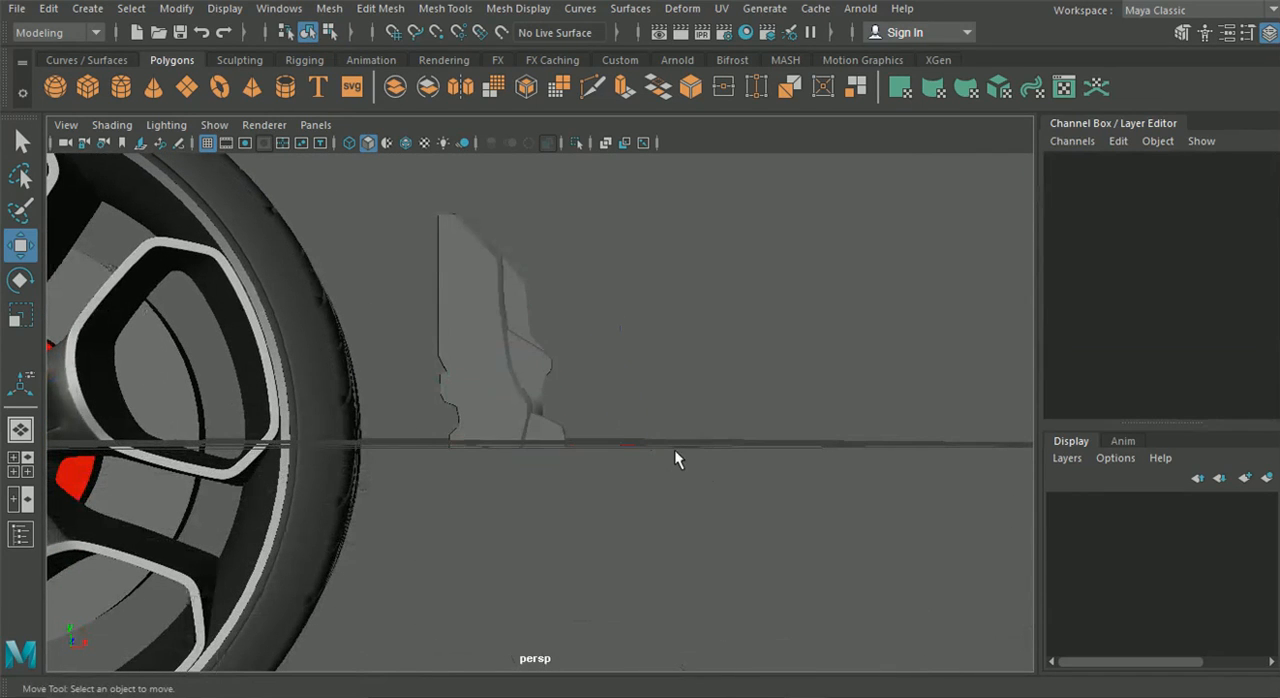
Create a polygon cylinder, move it beside the wheel to about X 9.369, and set its X rotation to 90
click(121, 88)
key(f)
drag(473, 381, 682, 378)
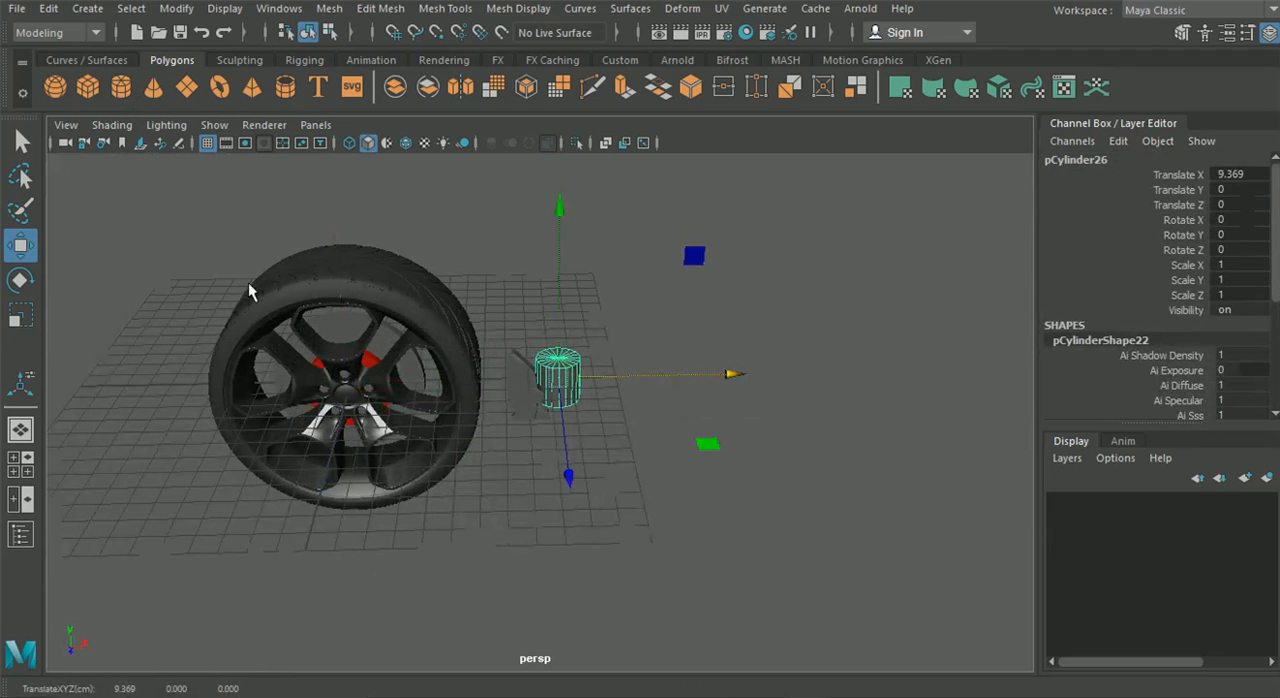
click(21, 281)
drag(566, 349, 570, 395)
click(1230, 220)
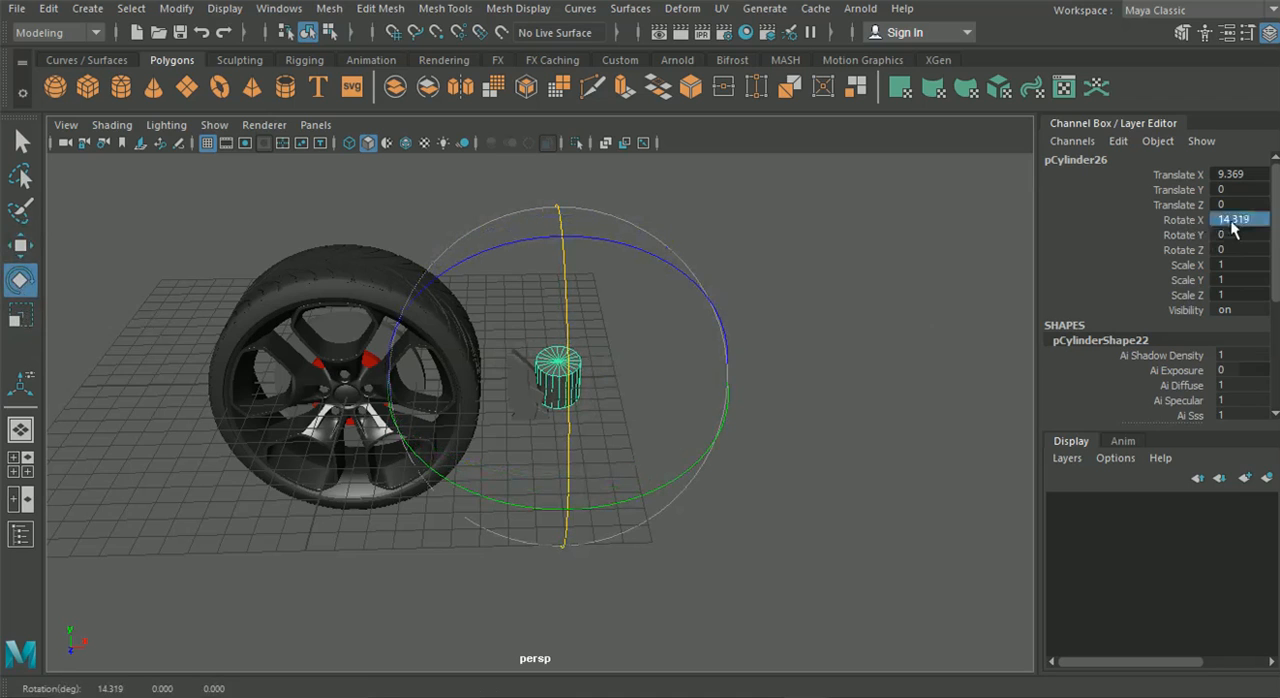
key(Return)
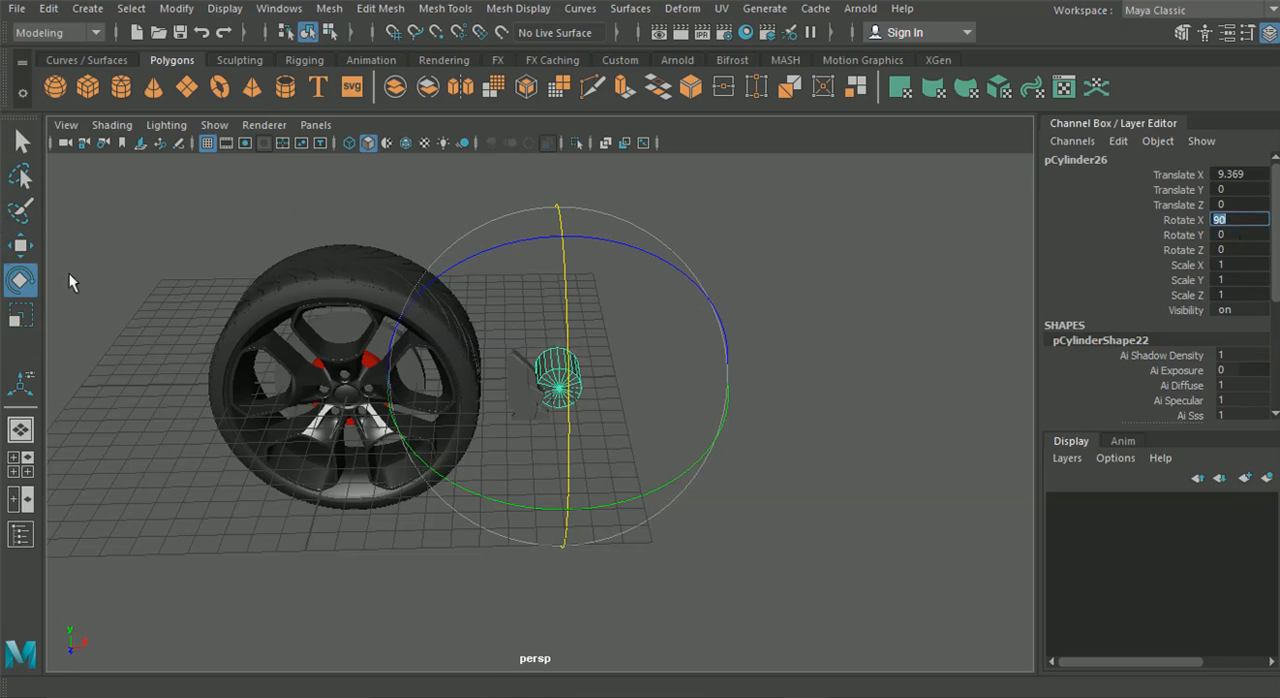
Place the cylinder over the lug beside the Brembo logo at about X 7.278, Y 0.691, Z 4.004, and scale it uniformly to about 0.141
click(21, 245)
drag(568, 477, 570, 528)
click(20, 464)
key(space)
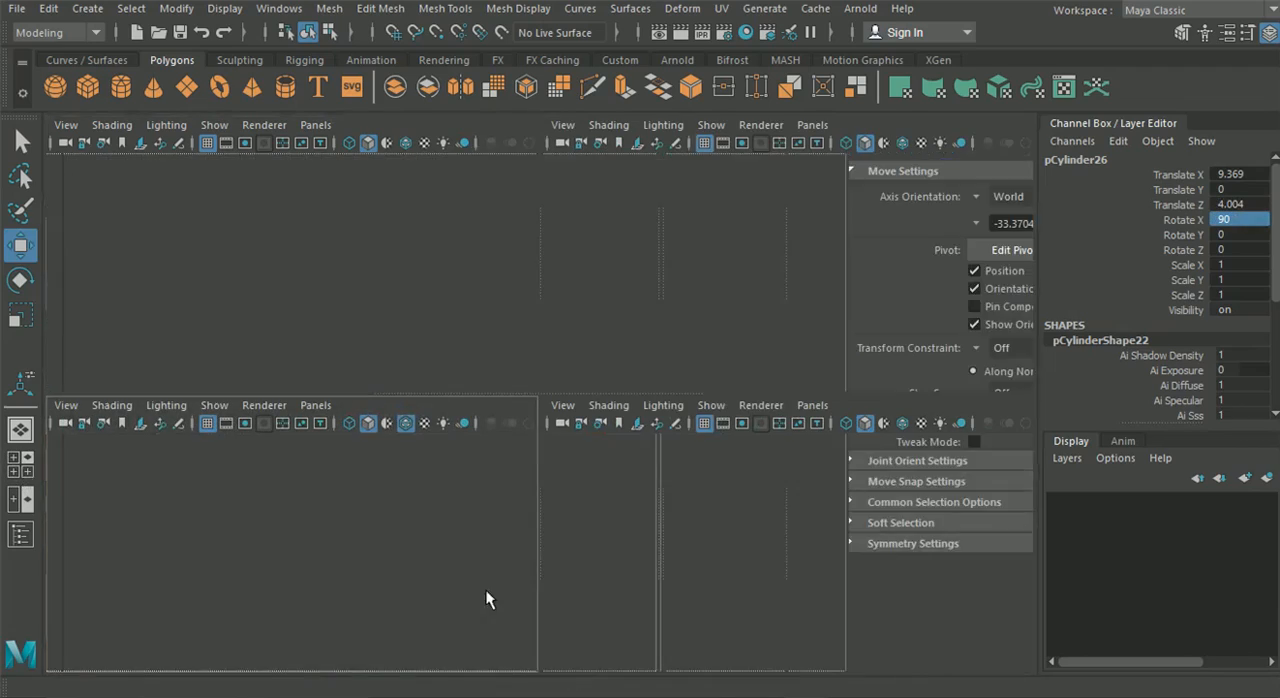
alt+middle_drag(634, 548, 680, 512)
drag(656, 493, 523, 443)
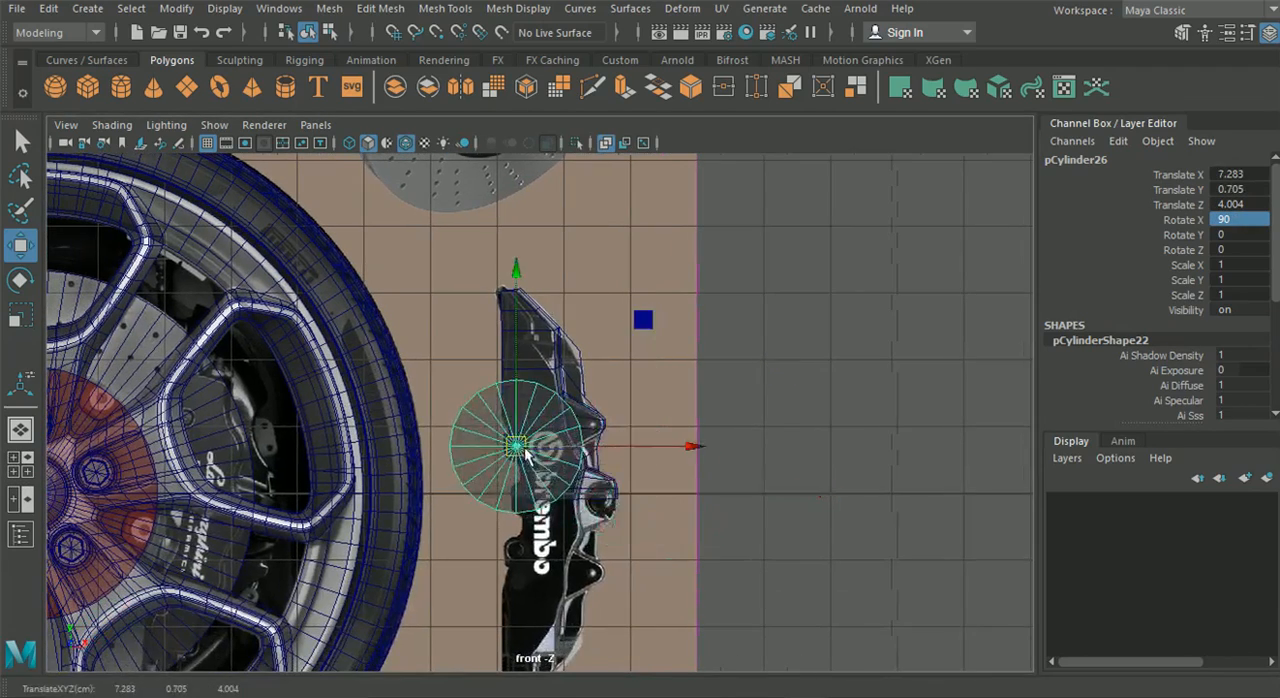
scroll(515, 455, up, 6)
click(20, 316)
drag(466, 519, 158, 449)
Duplicate the cylinder onto the pointed outer lug at about X 8.418, Y 1.035, and scale the copy to about 0.106
click(20, 245)
drag(466, 518, 697, 449)
key(ctrl+d)
click(20, 318)
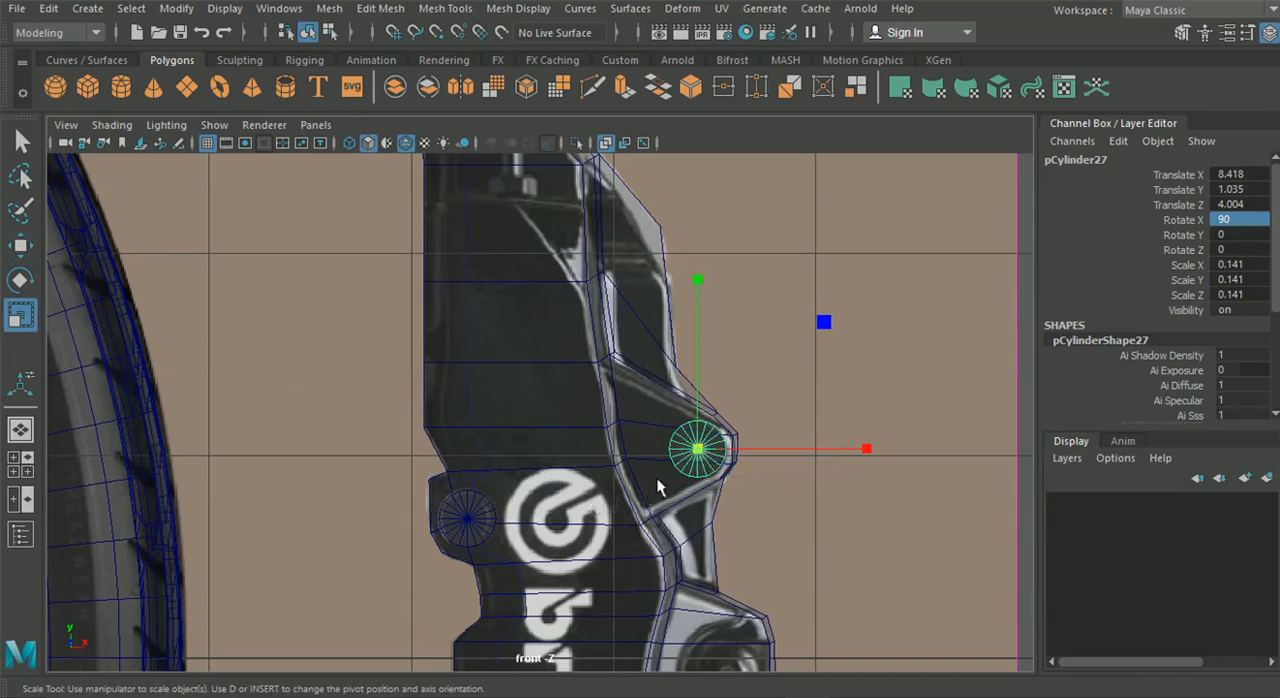
drag(700, 458, 727, 565)
alt+middle_drag(727, 567, 686, 432)
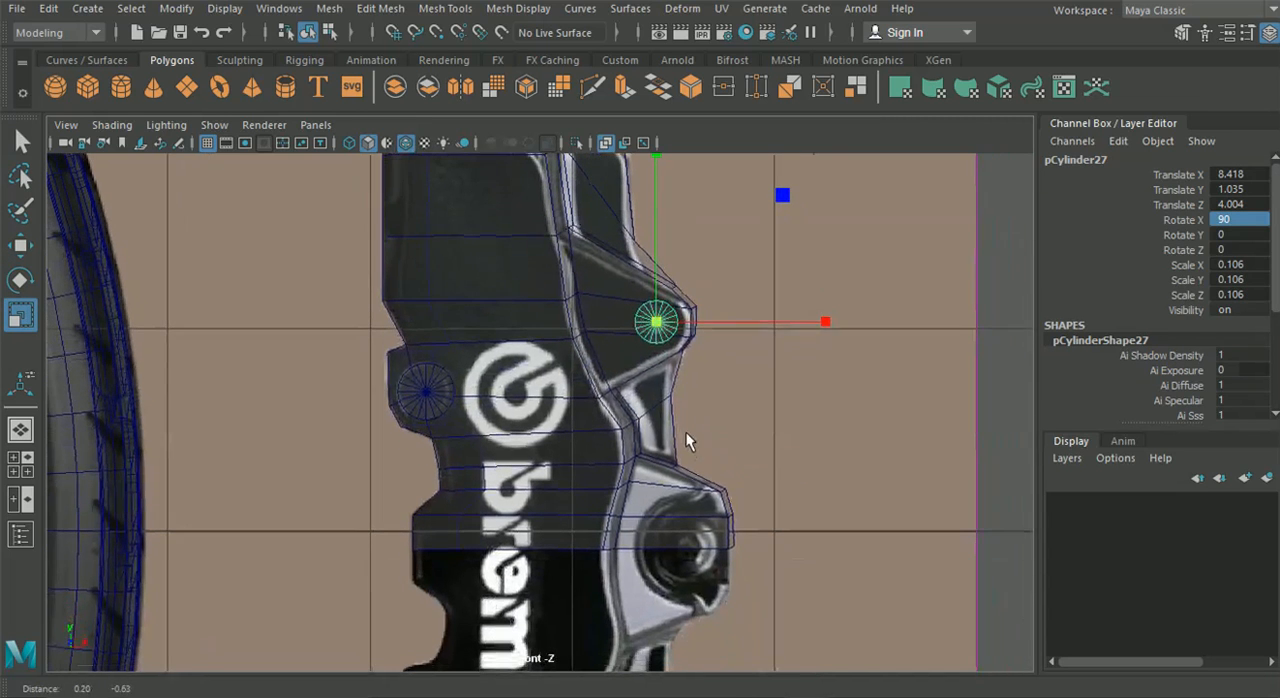
Duplicate the logo-side cylinder onto the round bolt hole at about X 8.576, Y -0.09, and scale the copy to about 0.152
click(425, 400)
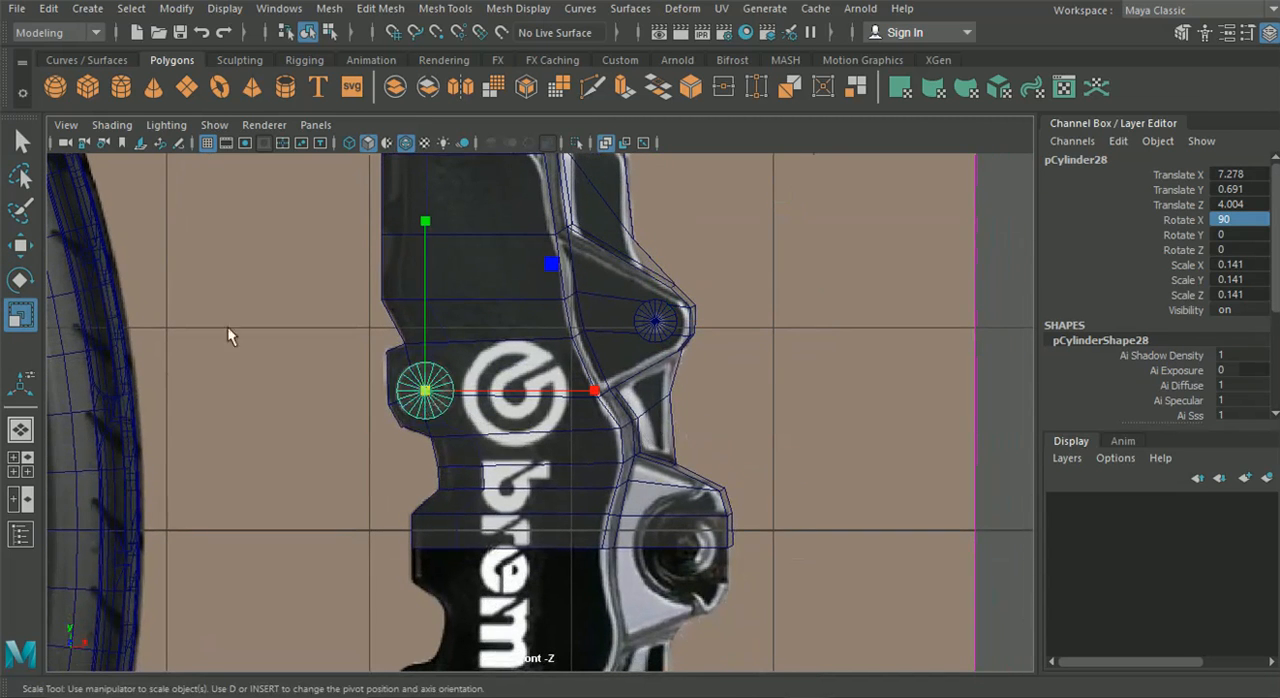
click(22, 245)
drag(426, 392, 692, 555)
key(r)
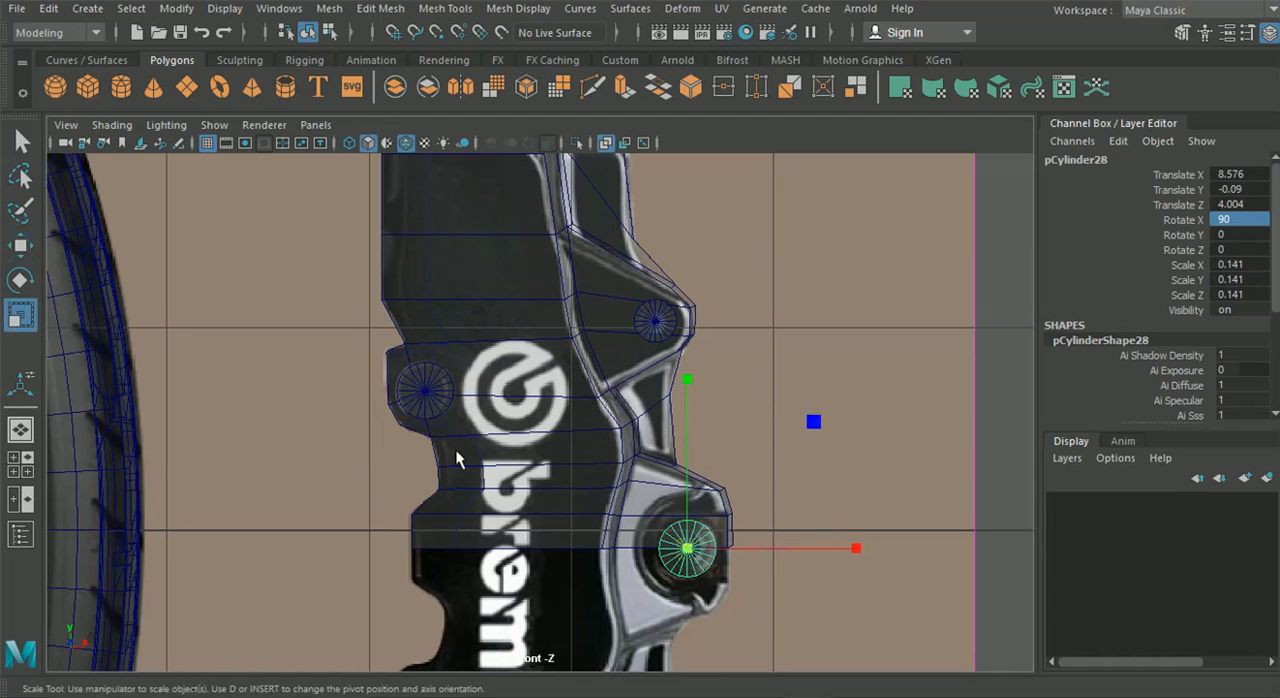
mouse_move(683, 553)
mouse_down()
mouse_move(720, 552)
mouse_move(664, 552)
mouse_up()
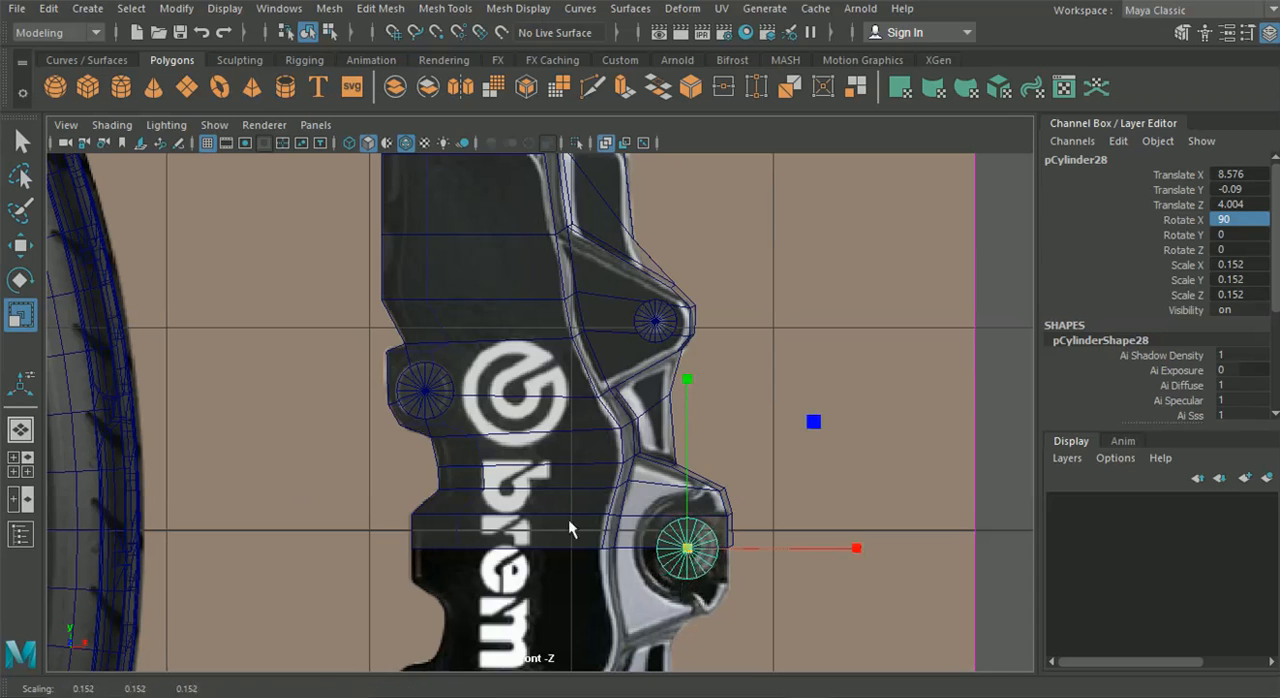
Push the logo-side cylinder along Z into the caliper face, to about Z 3.417 in the perspective view
click(12, 431)
alt+drag(636, 503, 306, 440)
scroll(400, 450, up, 5)
click(24, 247)
alt+drag(345, 350, 450, 354)
scroll(451, 354, up, 3)
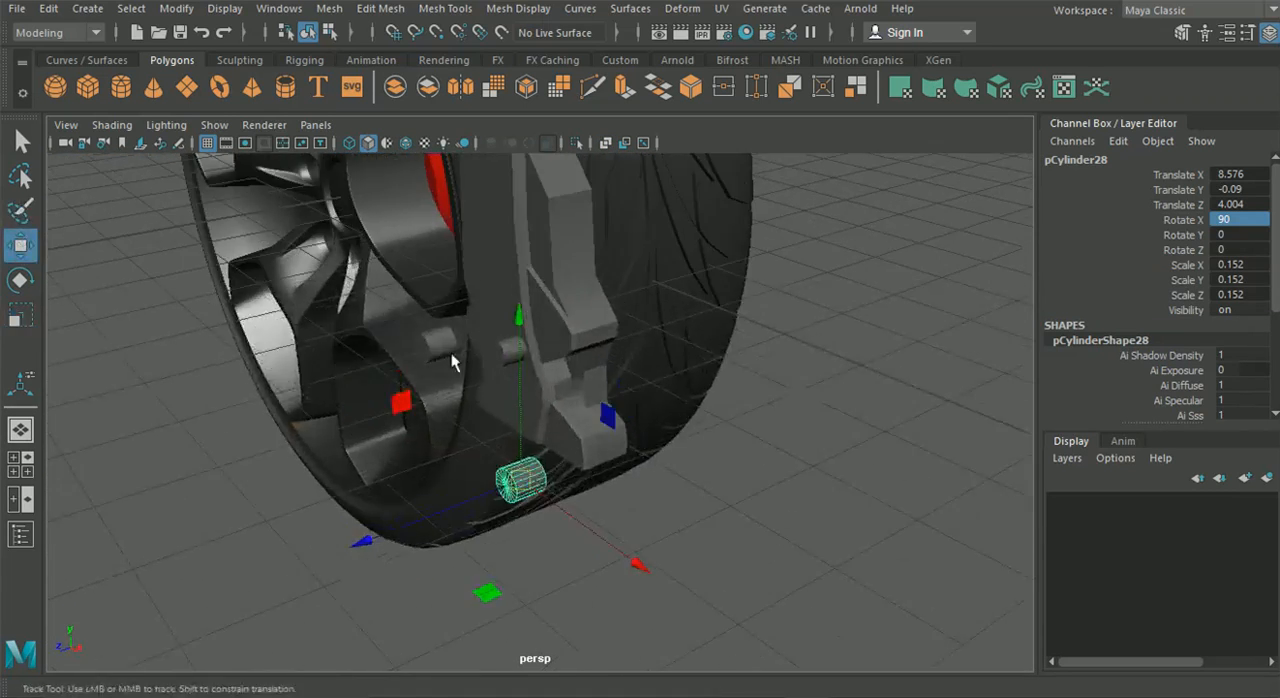
alt+middle_drag(420, 363, 440, 449)
scroll(440, 448, up, 3)
click(387, 450)
drag(305, 460, 429, 450)
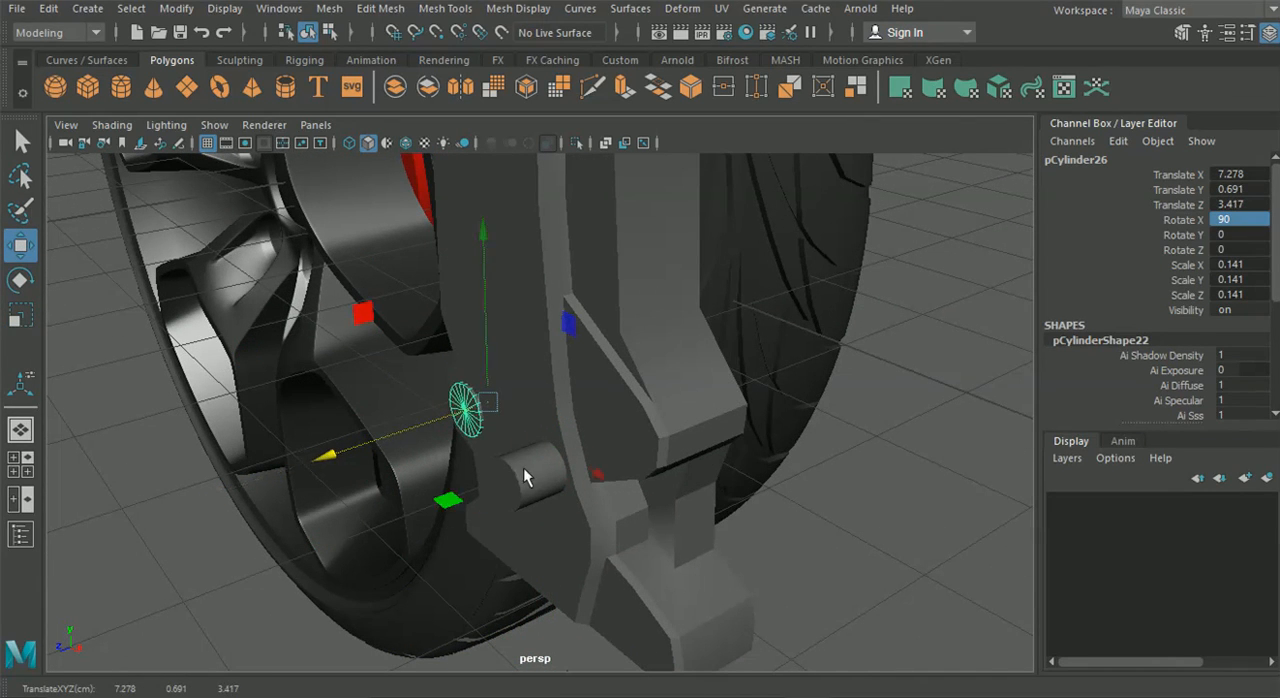
Push the outer lug's cylinder and the bolt hole's cylinder along Z into the caliper so only short caps protrude
click(523, 467)
drag(422, 517, 545, 488)
alt+middle_drag(533, 535, 435, 441)
click(424, 523)
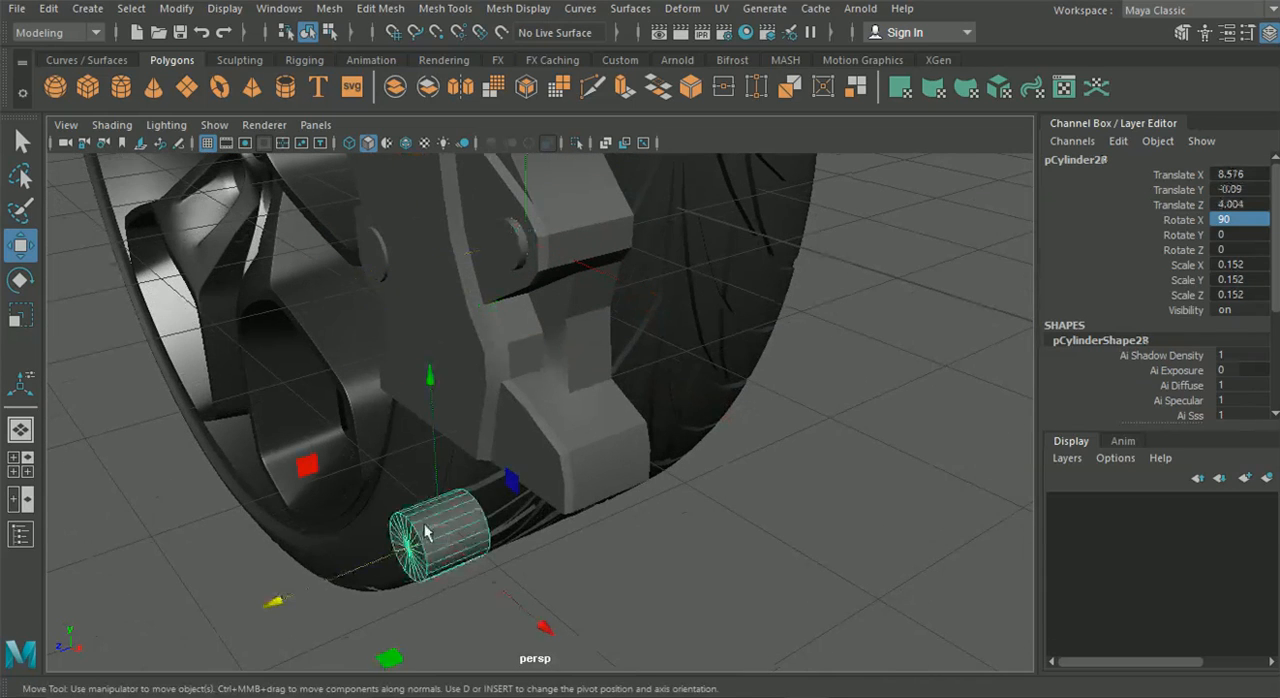
drag(420, 546, 480, 528)
click(772, 518)
alt+drag(772, 518, 571, 426)
Duplicate the caliper body and put the copy in its own group pivoting at the origin
click(533, 400)
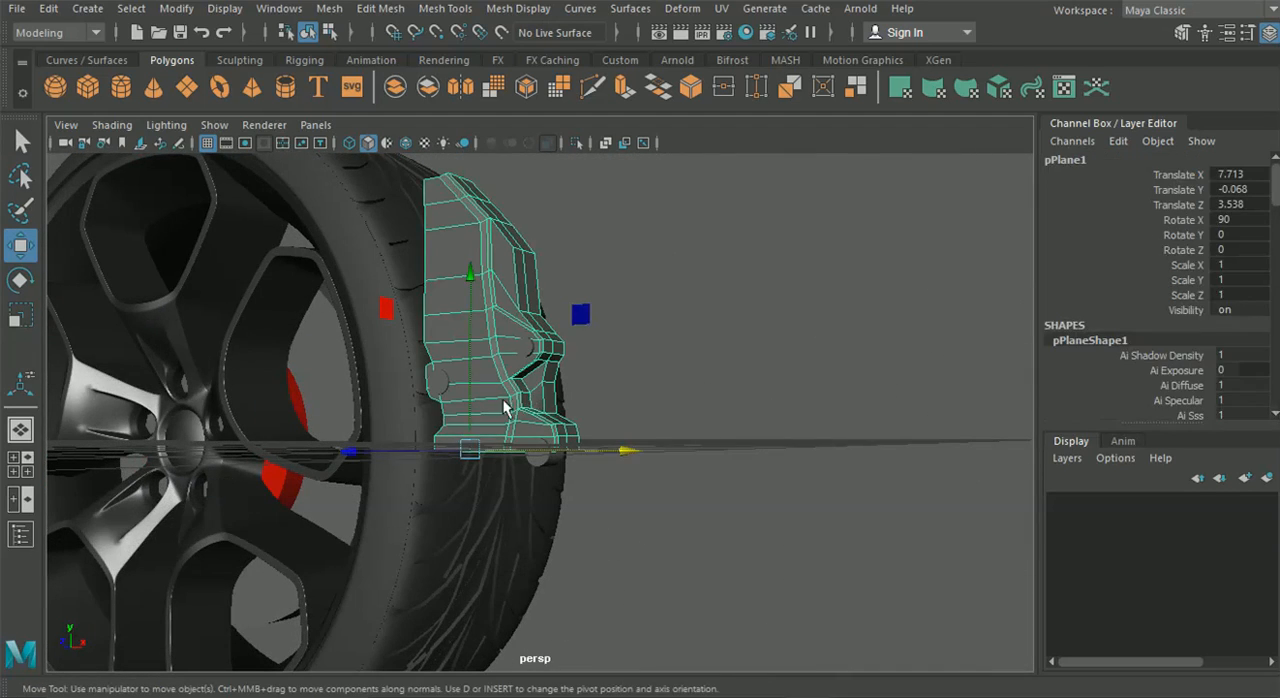
key(ctrl+d)
key(ctrl+g)
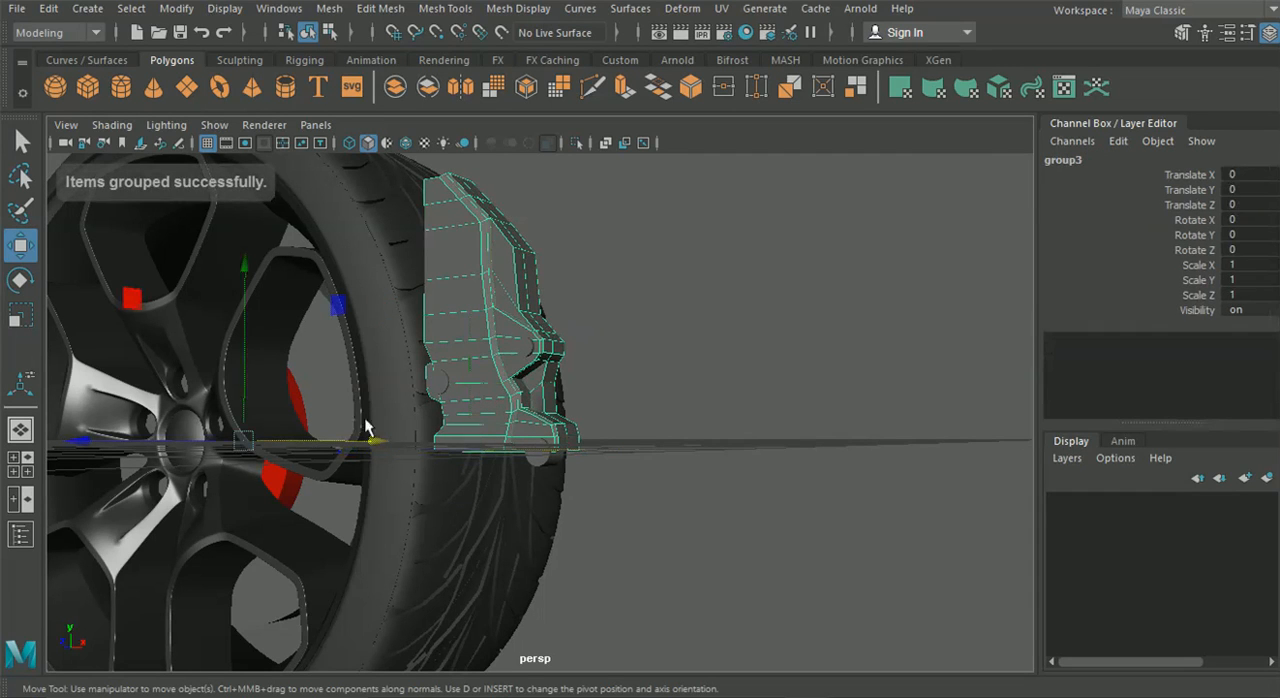
Try to mirror the duplicated body's group with a Scale X of -1 and undo it
click(1240, 265)
text(-1)
key(Return)
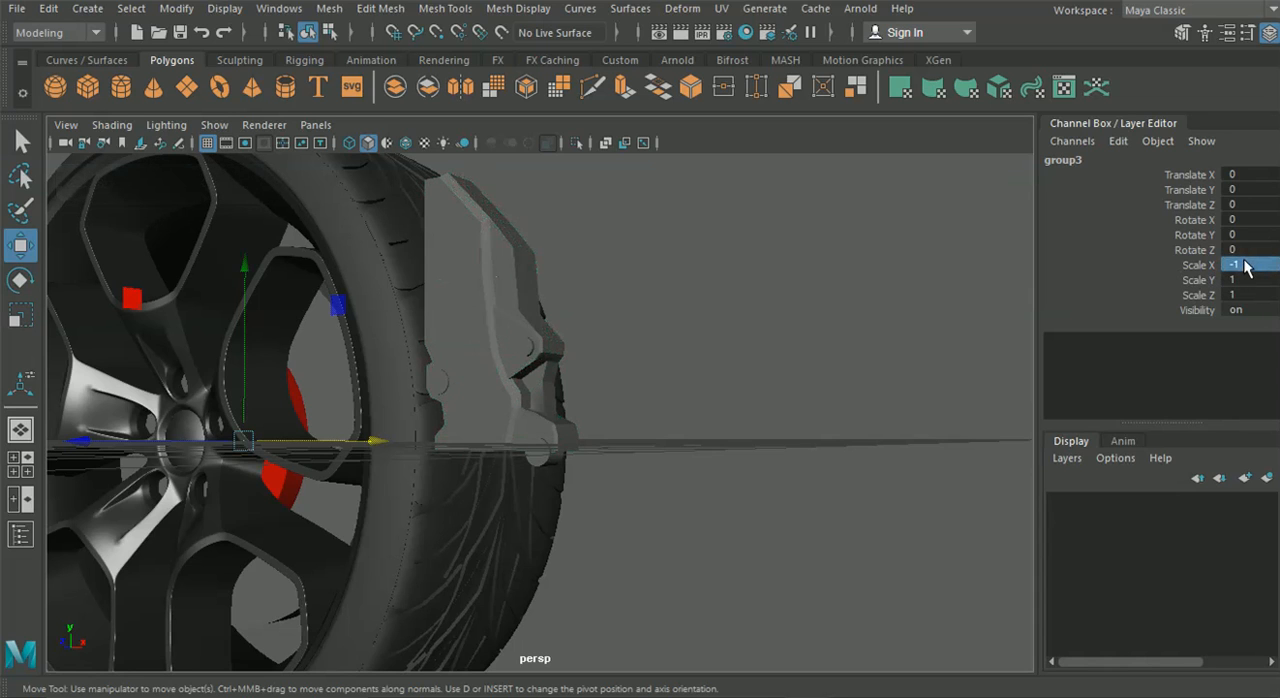
scroll(456, 270, down, 10)
scroll(399, 510, up, 10)
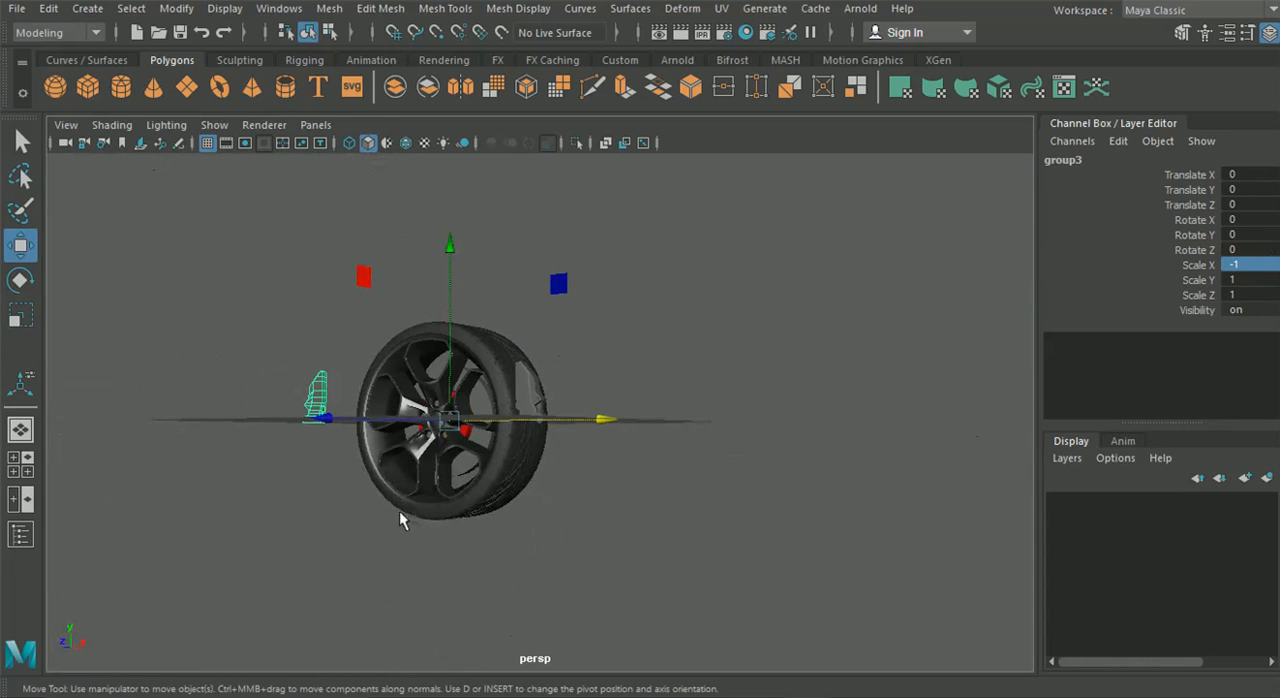
key(ctrl+z)
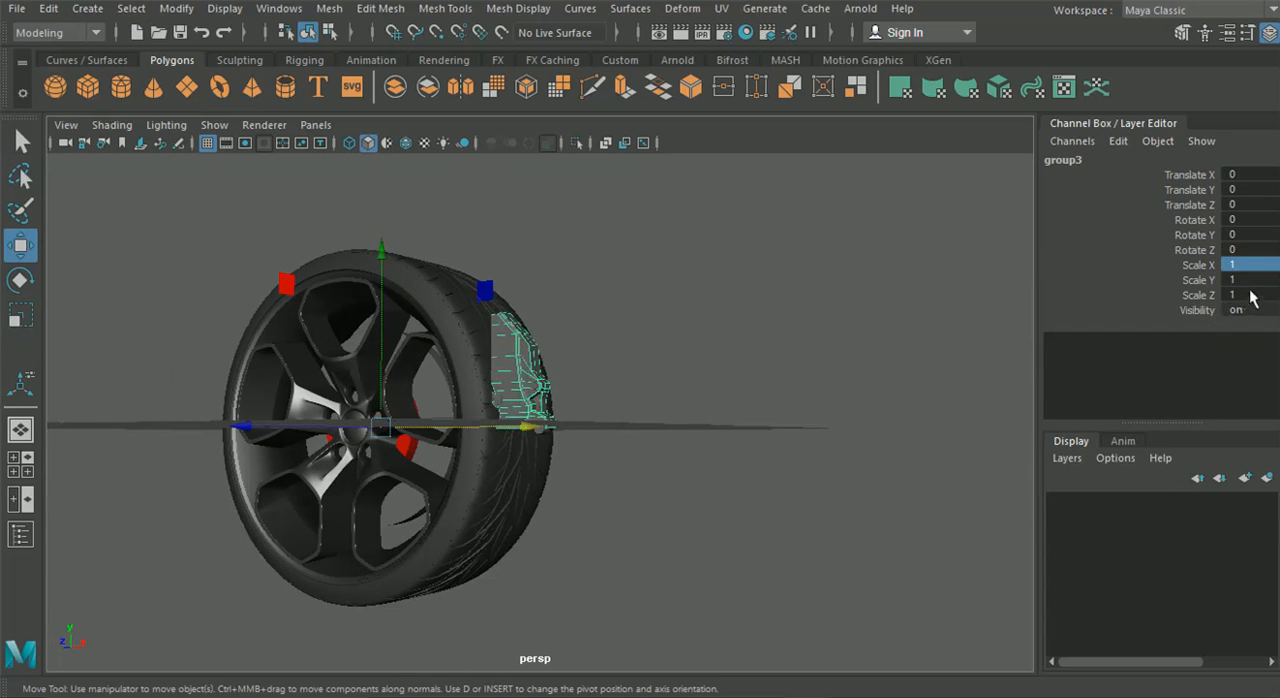
Mirror the duplicated body's group downward with a Scale Y of -1, and select the mirrored body half near the seam
click(1238, 280)
text(-1)
key(Return)
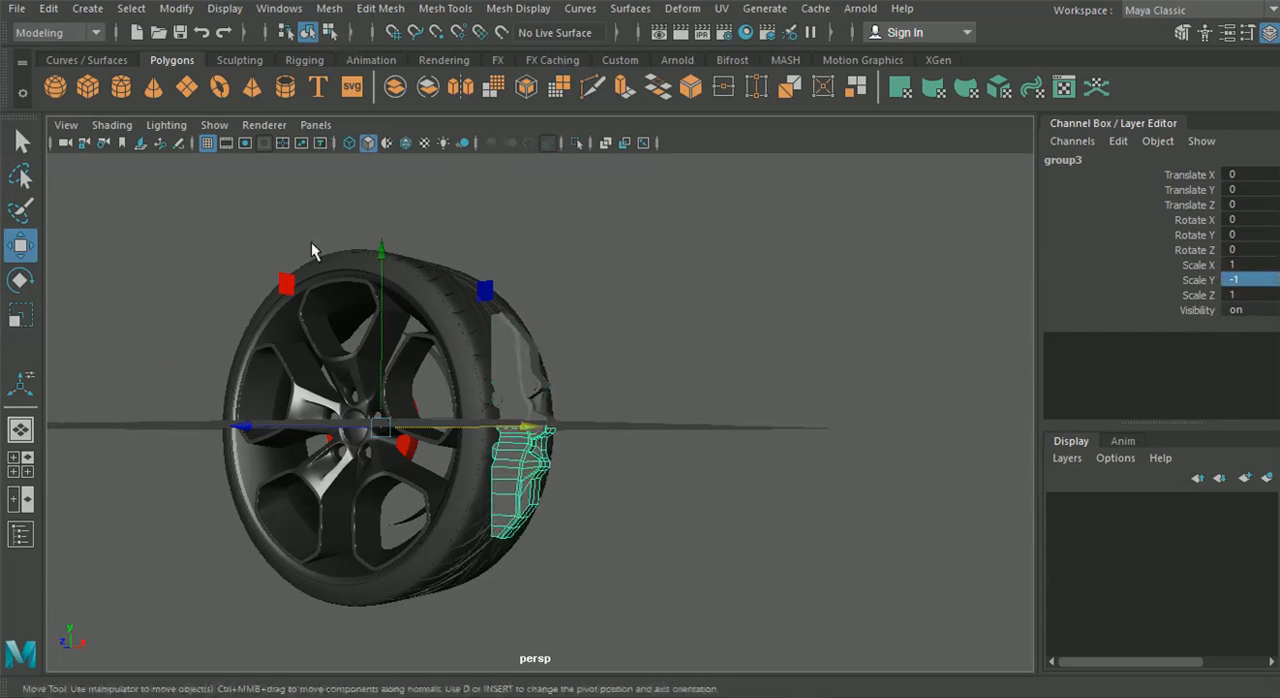
scroll(403, 443, up, 10)
alt+drag(454, 430, 436, 476)
click(436, 478)
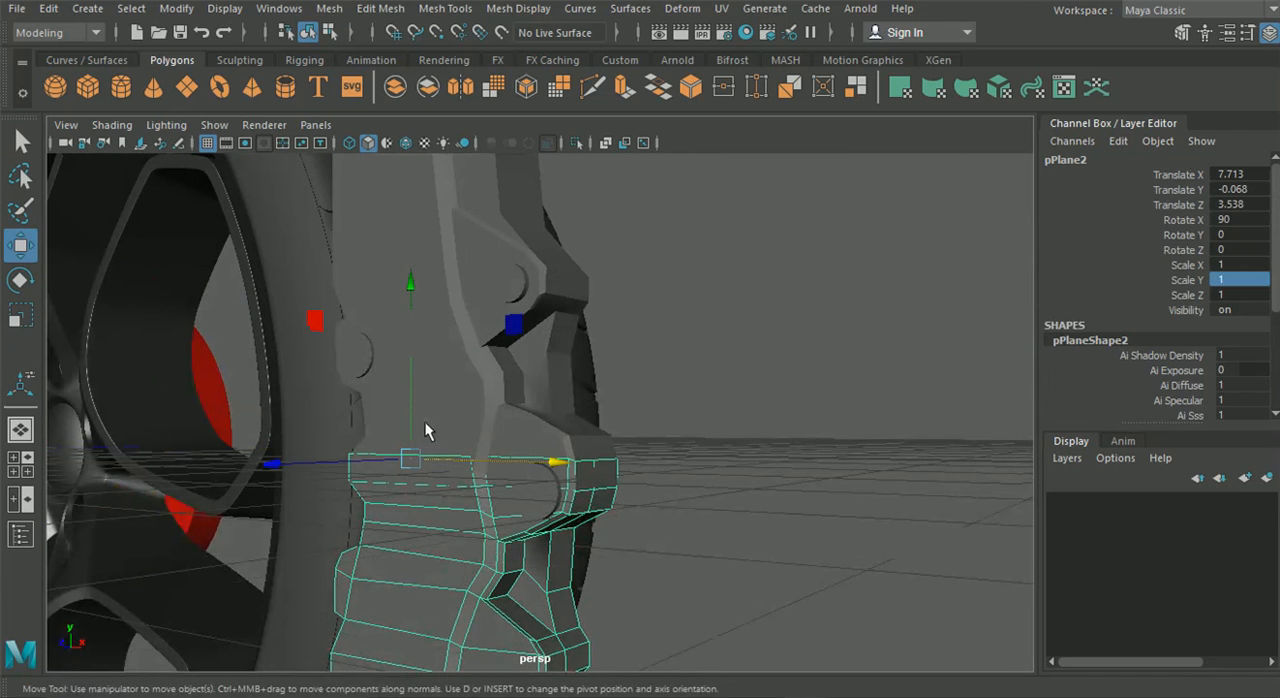
Move the mirrored lower caliper half down along Y to a Translate Y of 0.105 so its seam meets the upper half
click(445, 400)
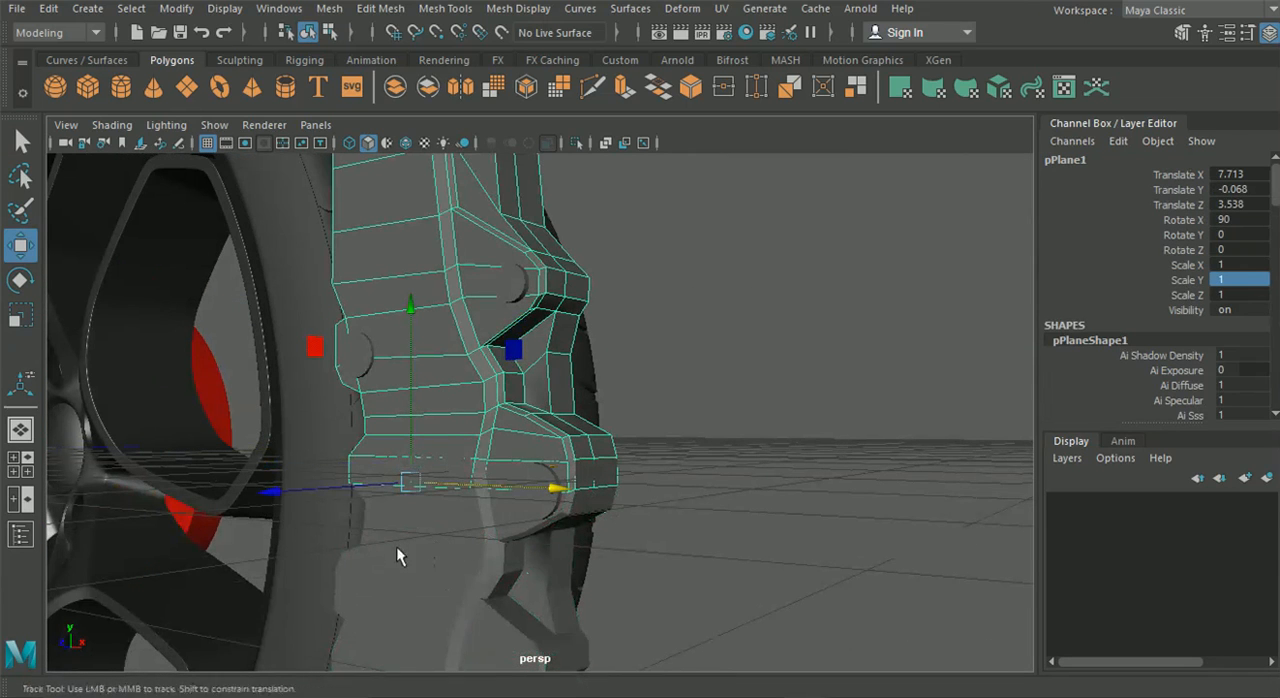
alt+drag(397, 548, 411, 521)
click(404, 488)
alt+drag(417, 487, 351, 390)
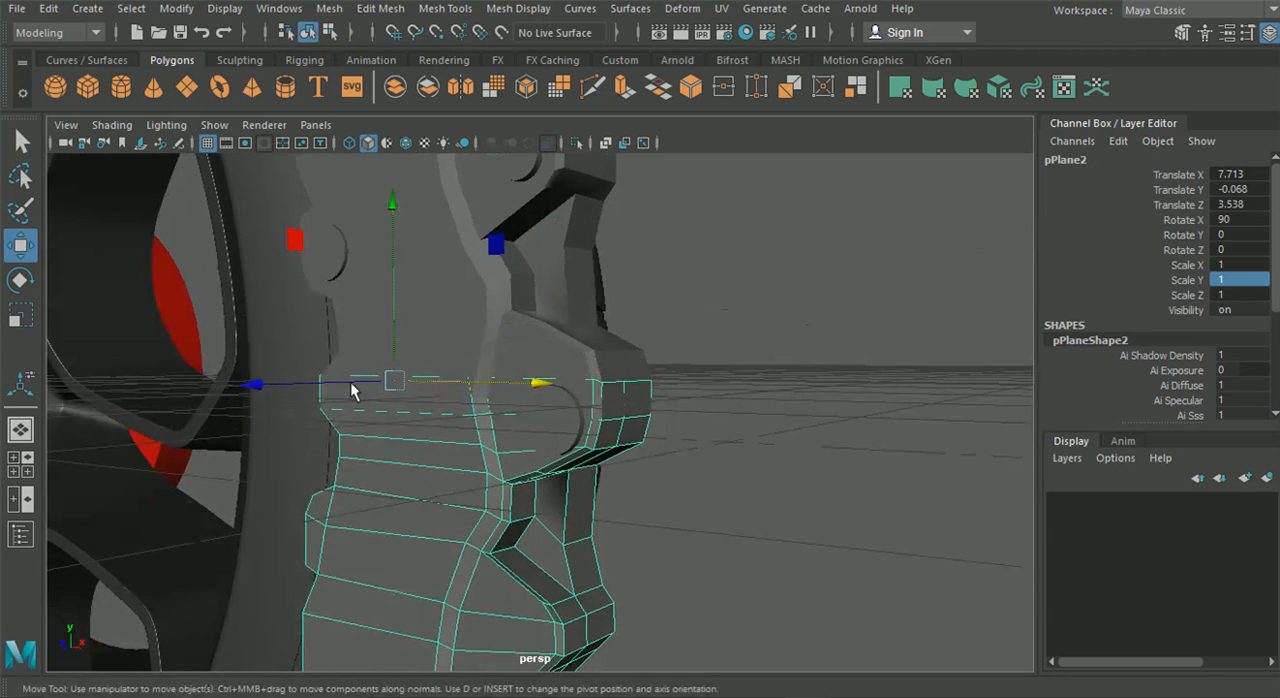
drag(391, 208, 399, 244)
Show wireframe on shaded, select both caliper body halves and isolate them from the rest of the scene
click(405, 143)
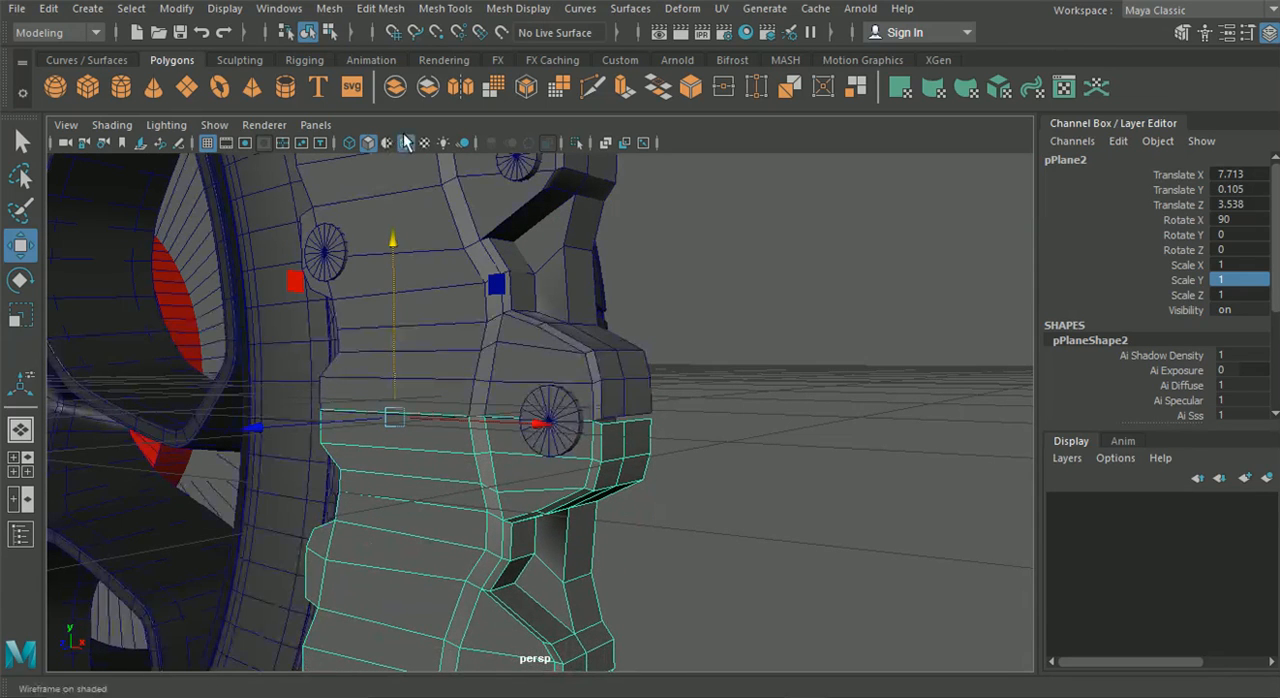
alt+drag(505, 367, 511, 414)
shift+click(414, 210)
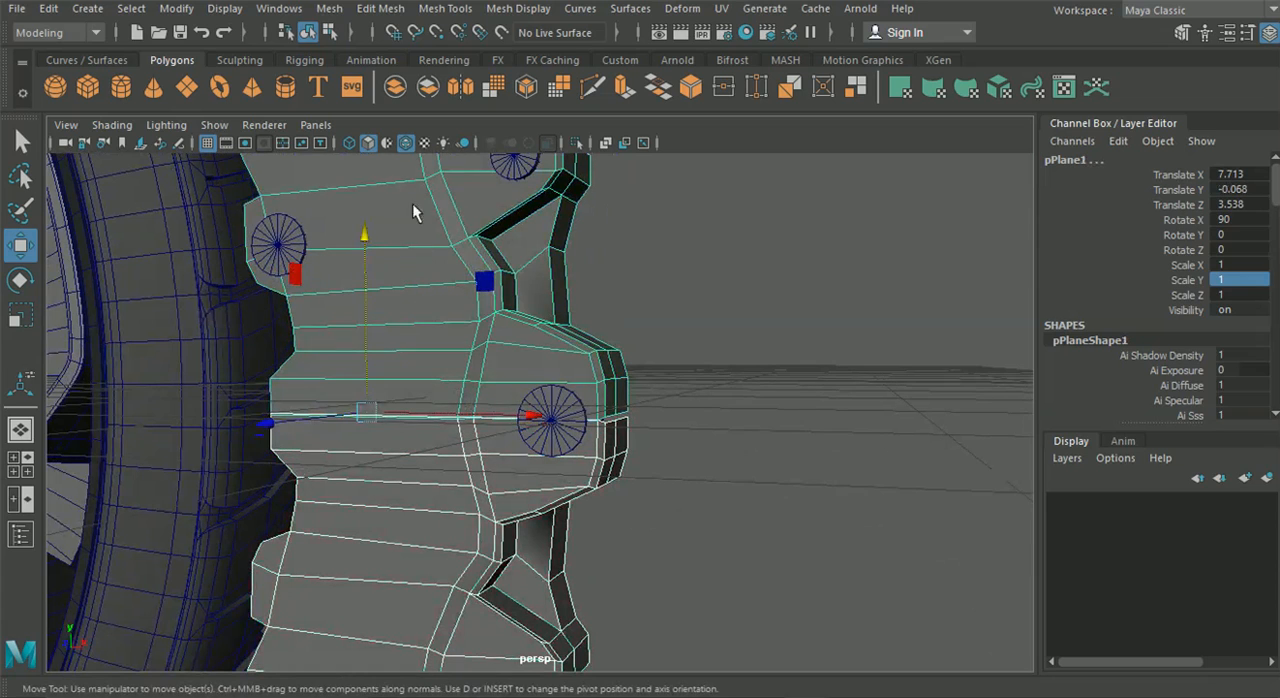
click(579, 142)
alt+drag(489, 412, 433, 363)
right_drag(433, 363, 345, 141)
scroll(614, 430, up, 5)
alt+drag(645, 482, 591, 450)
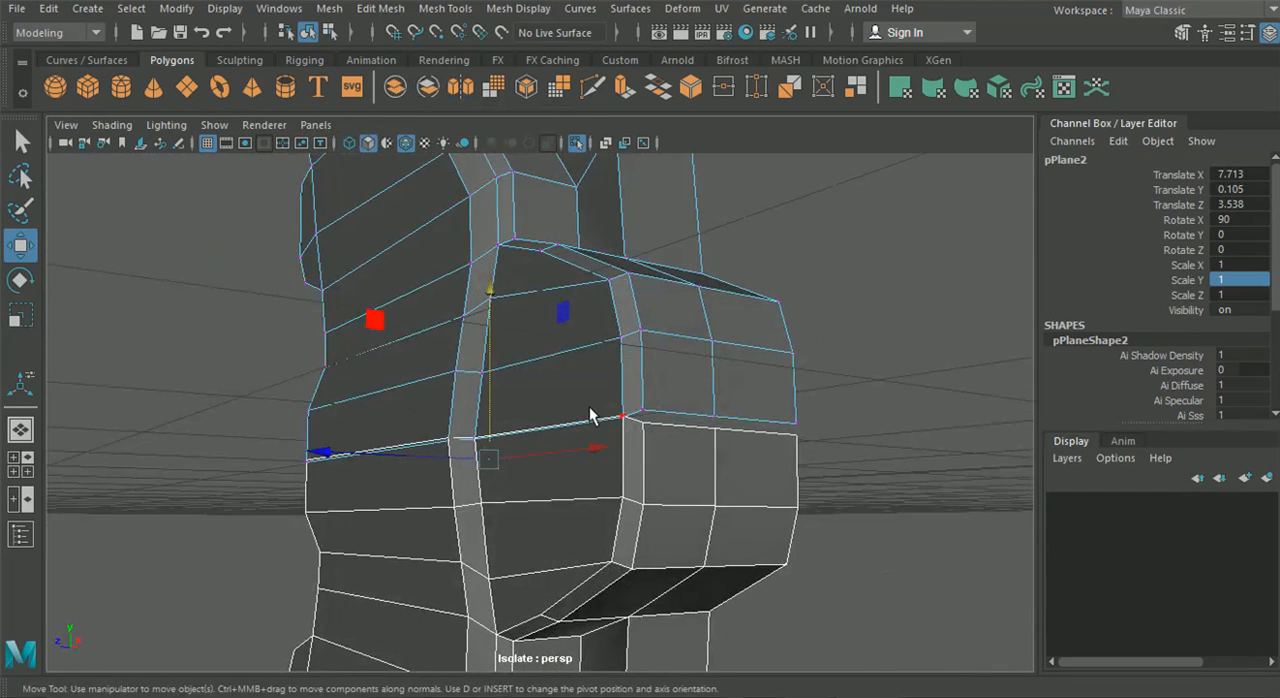
Return to object mode and combine the two caliper body halves into a single mesh
click(330, 33)
click(308, 33)
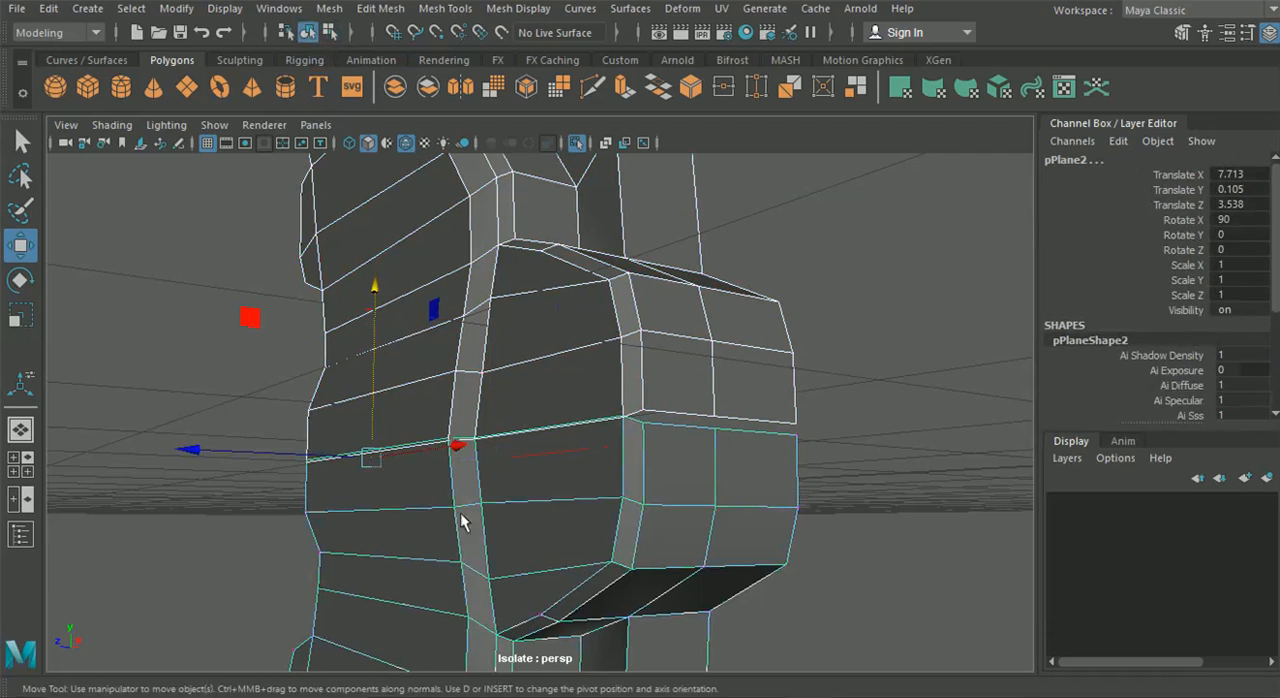
click(329, 9)
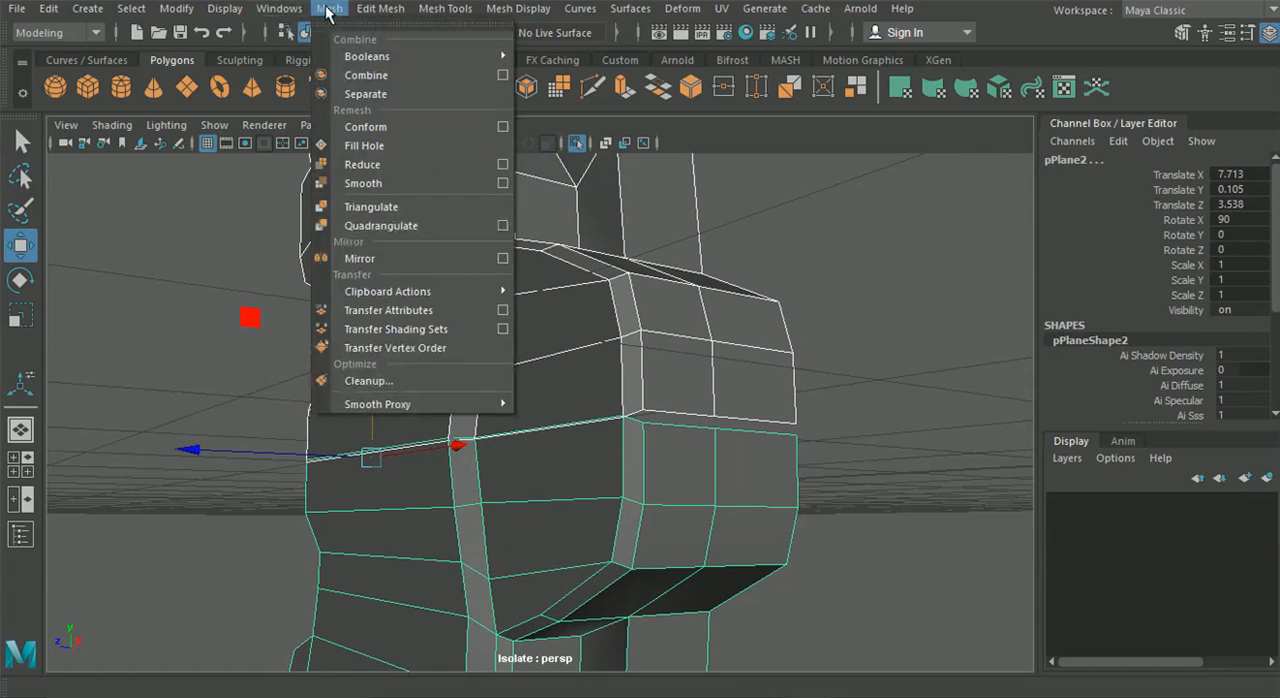
click(360, 76)
Merge the paired seam vertices across the central outer lug and the front bevel with a distance threshold of 0.01
right_drag(470, 185, 457, 140)
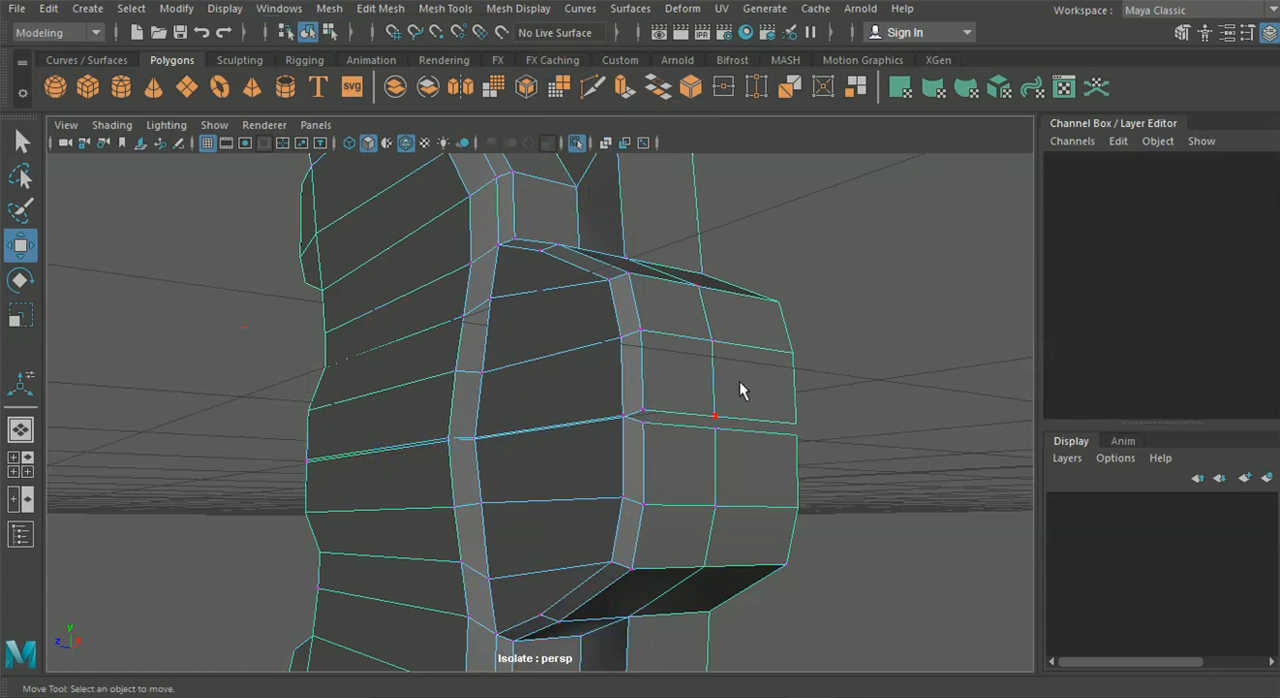
drag(808, 452, 808, 455)
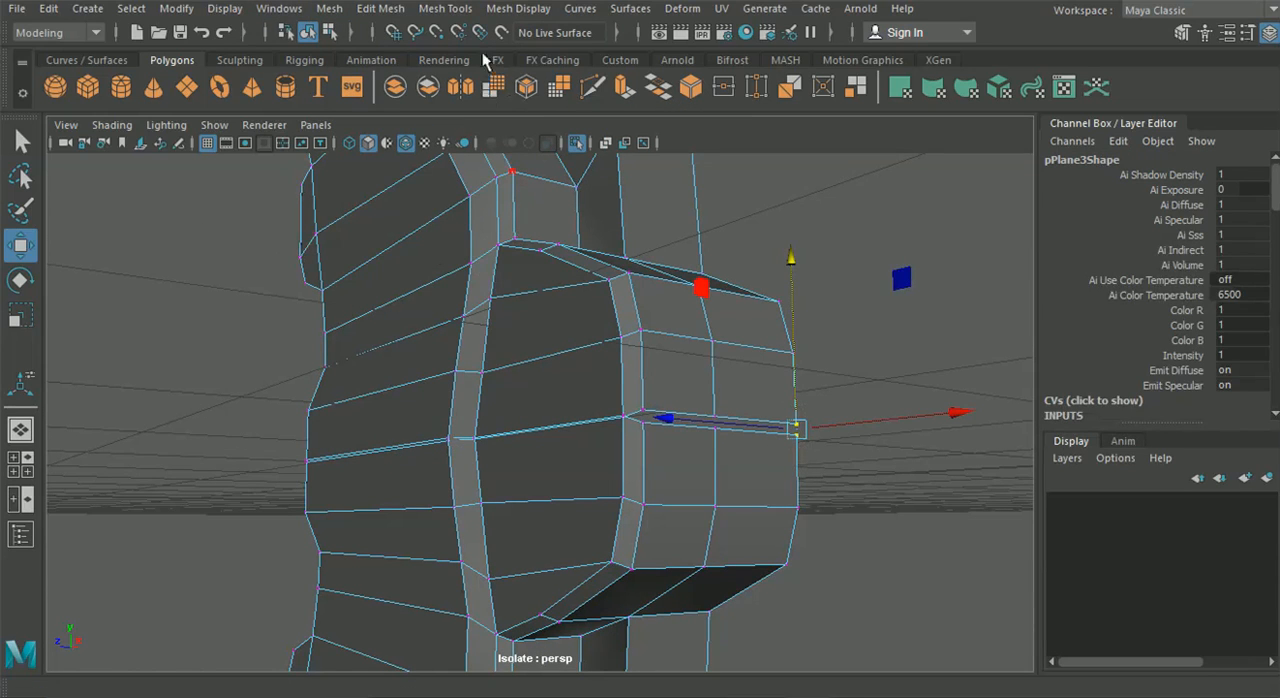
click(445, 8)
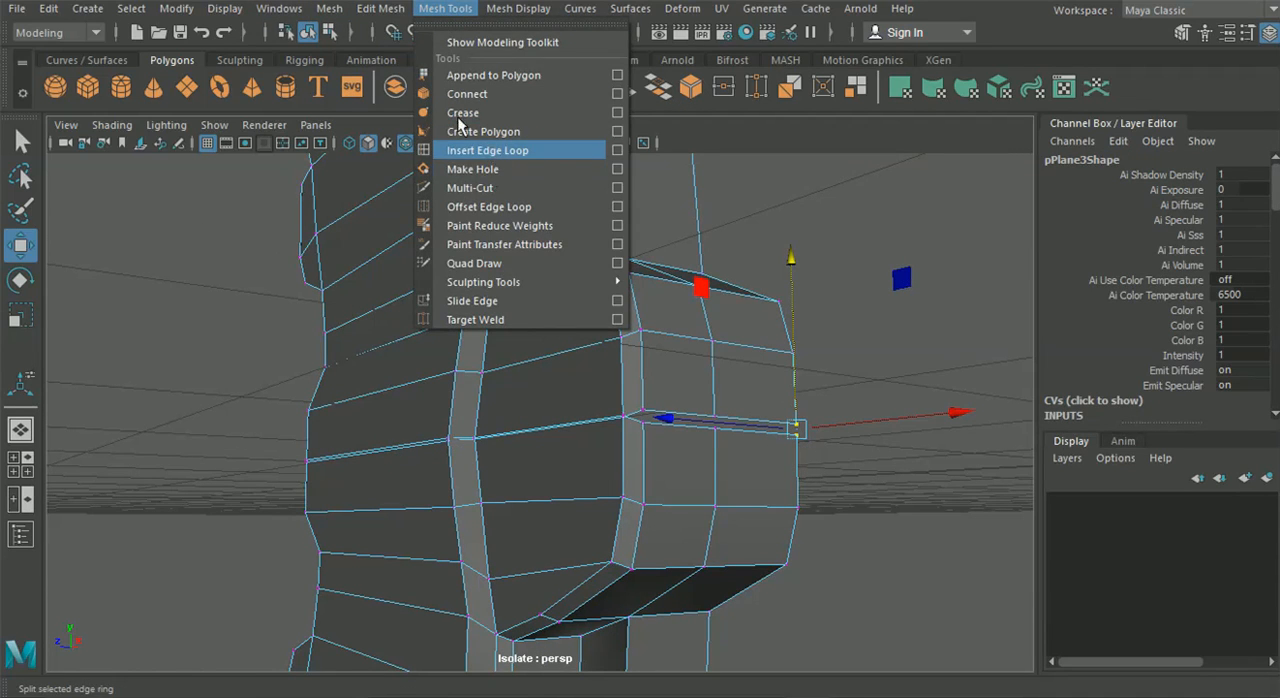
mouse_move(380, 8)
click(420, 188)
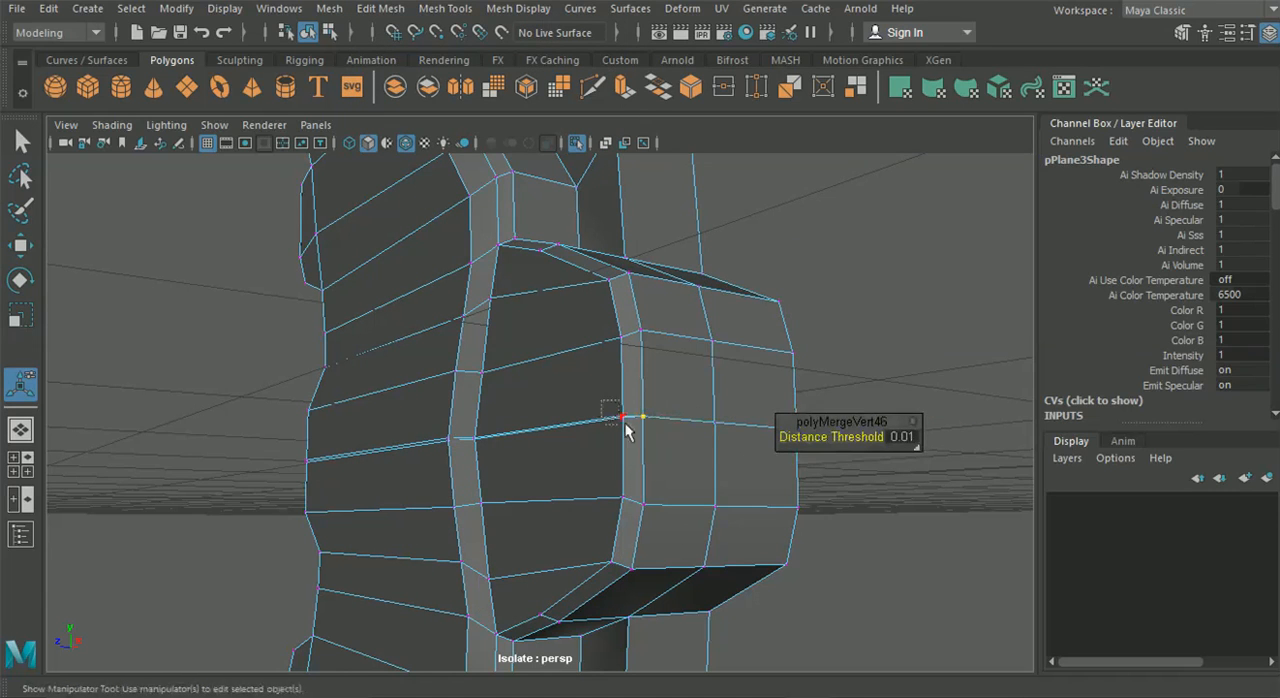
drag(625, 423, 630, 430)
key(g)
drag(463, 428, 449, 452)
key(g)
Merge the remaining paired seam vertices on the caliper body's inner edge and around its other side
key(g)
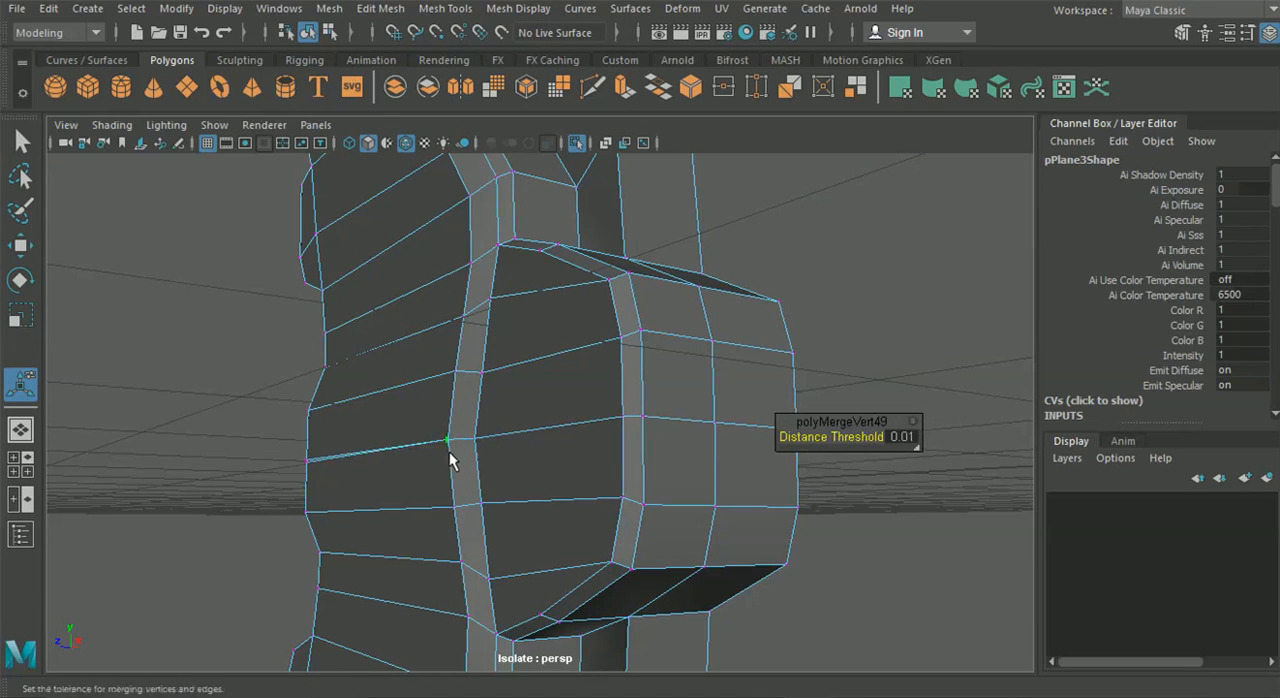
alt+drag(315, 437, 322, 474)
drag(417, 429, 675, 460)
key(g)
key(g)
drag(632, 409, 574, 427)
key(g)
key(g)
alt+drag(560, 475, 326, 253)
scroll(250, 500, down, 5)
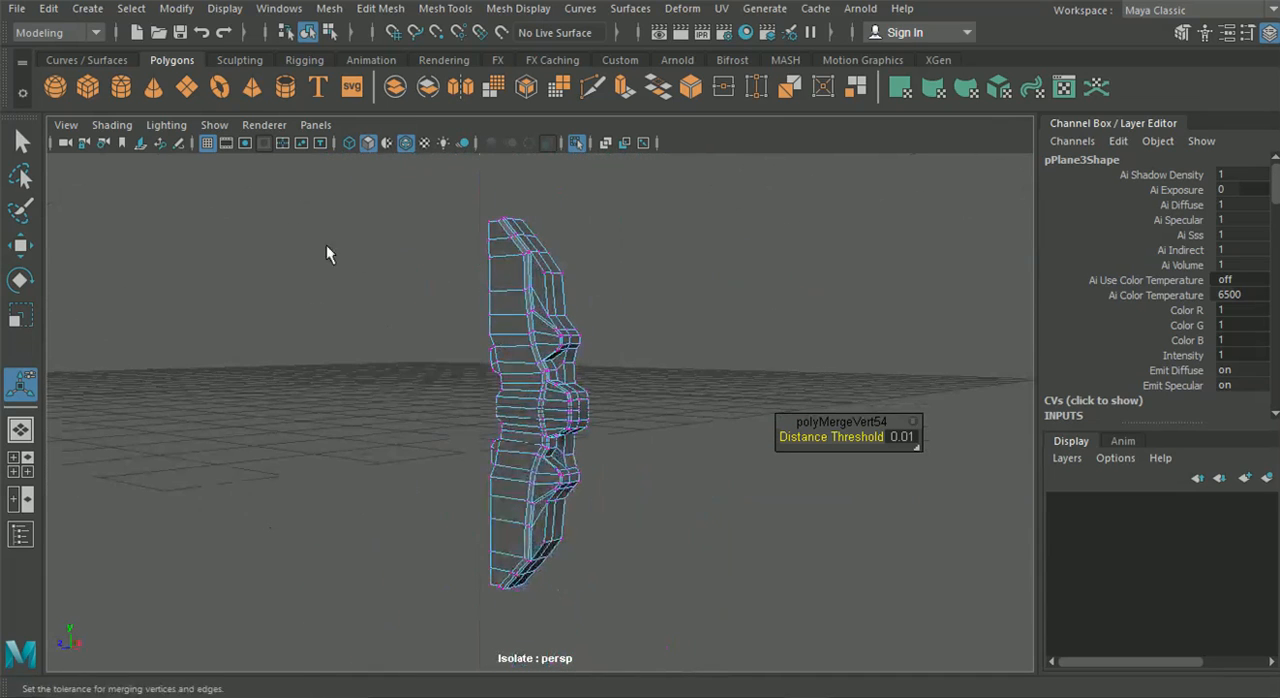
Return to object mode, inspect the joined caliper body and end its isolation to bring back the wheel and cylinders
click(311, 33)
click(384, 365)
alt+drag(384, 365, 378, 385)
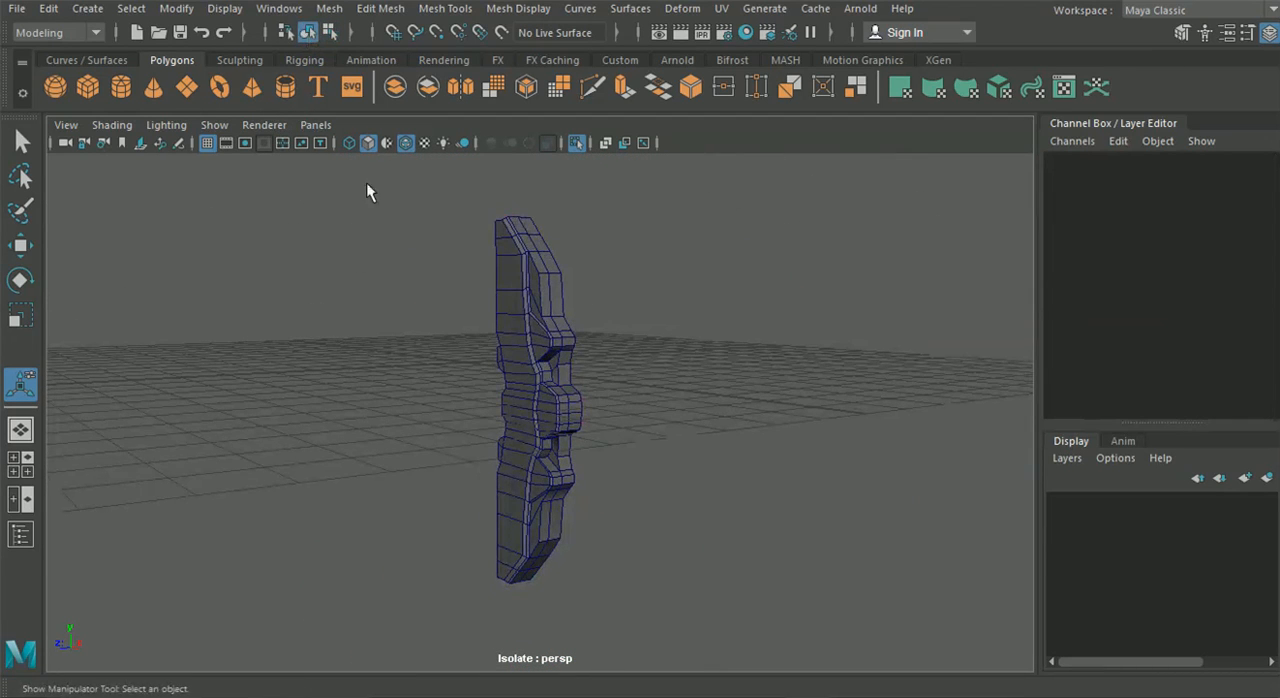
click(407, 142)
alt+drag(414, 325, 415, 229)
click(405, 142)
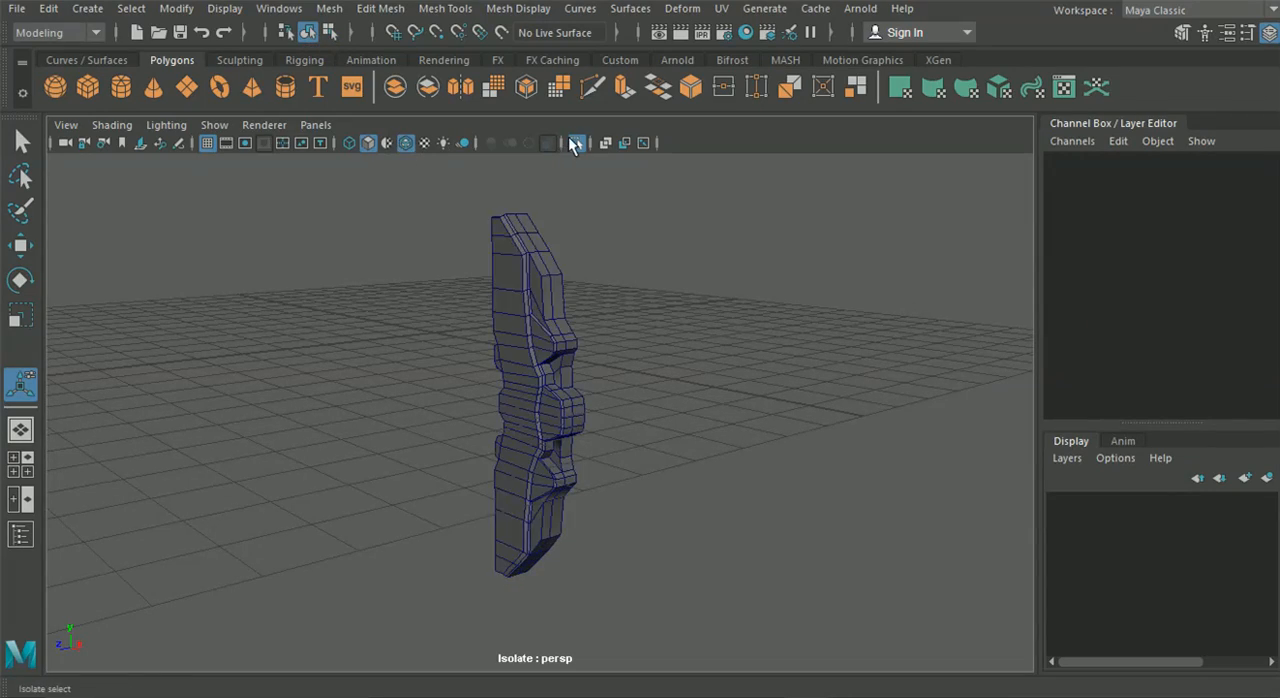
click(576, 142)
Duplicate the inner lug's cylinder and move the copy down along Y to the matching lug on the lower half
scroll(522, 347, up, 6)
click(455, 314)
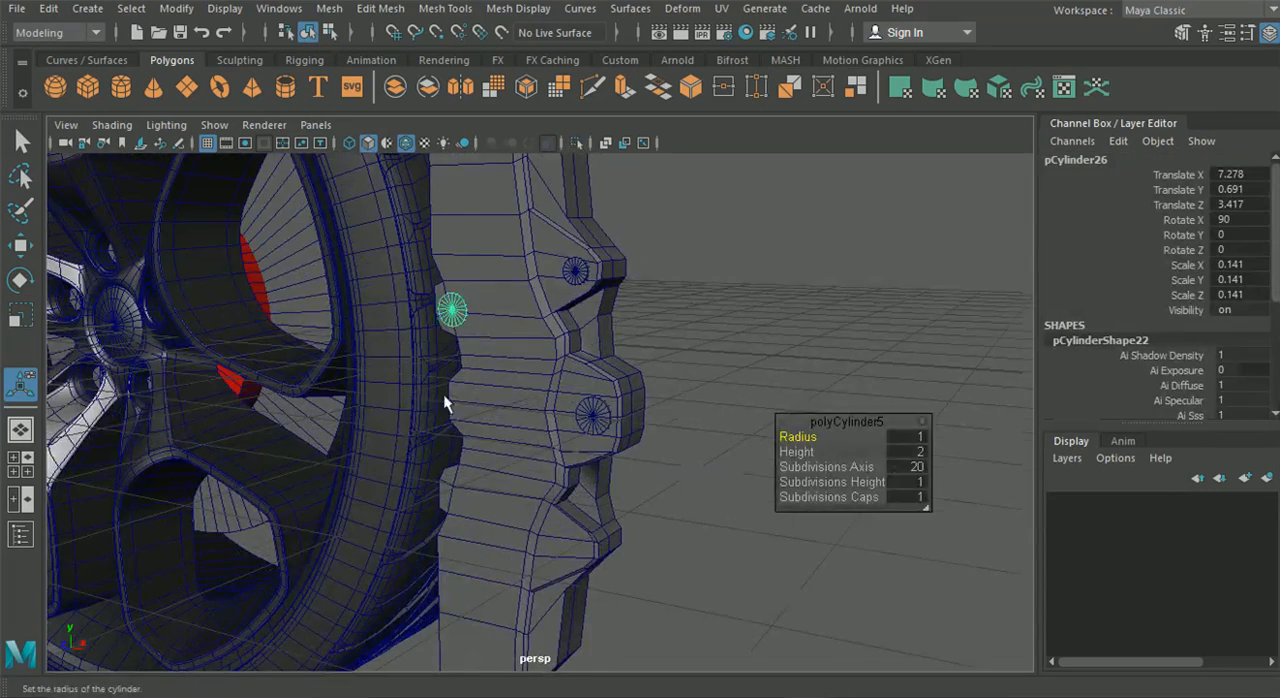
alt+drag(443, 394, 442, 386)
click(20, 245)
drag(460, 212, 508, 396)
click(841, 421)
scroll(796, 441, down, 5)
alt+drag(790, 441, 675, 441)
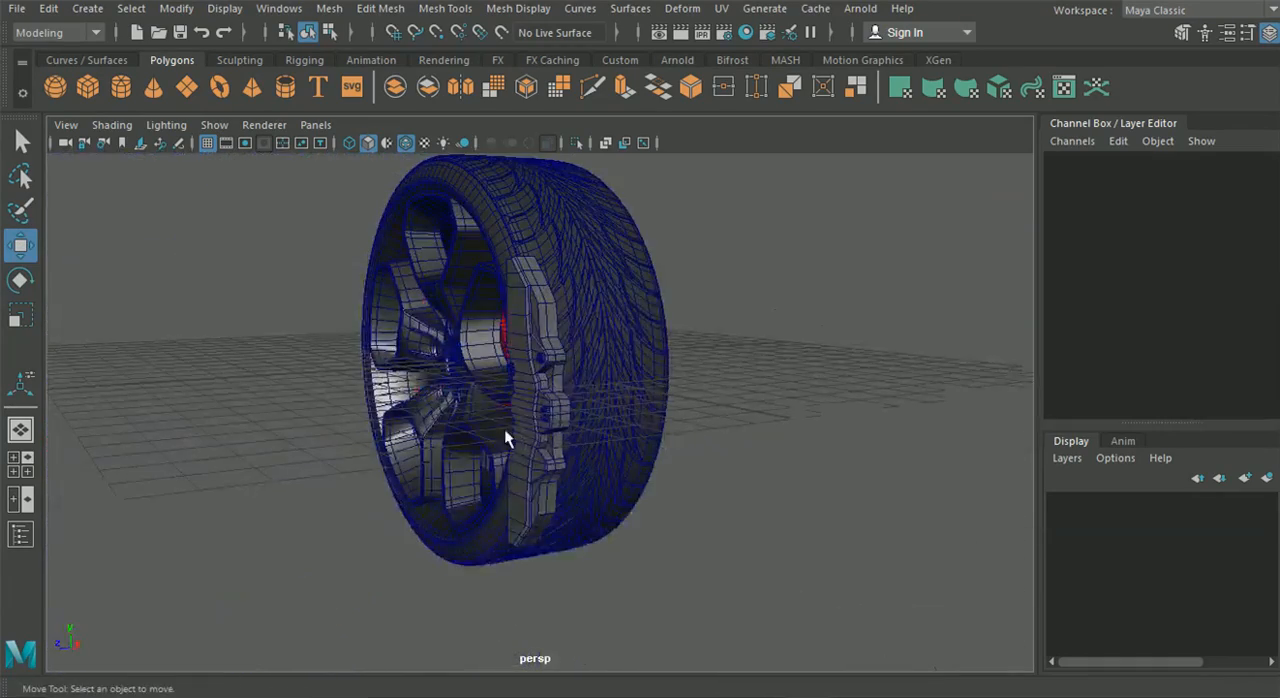
Try to thicken the combined caliper body by scaling it along Z
scroll(527, 403, up, 6)
click(493, 403)
alt+drag(566, 480, 2, 340)
click(12, 320)
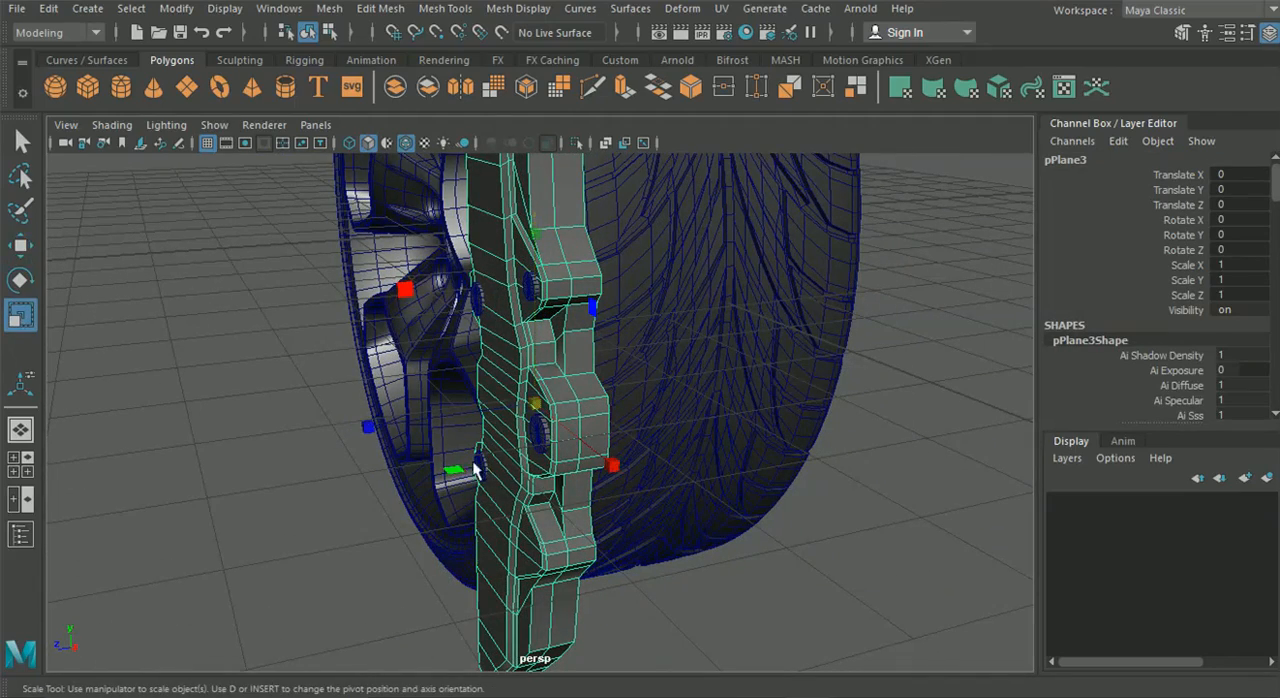
drag(371, 422, 286, 440)
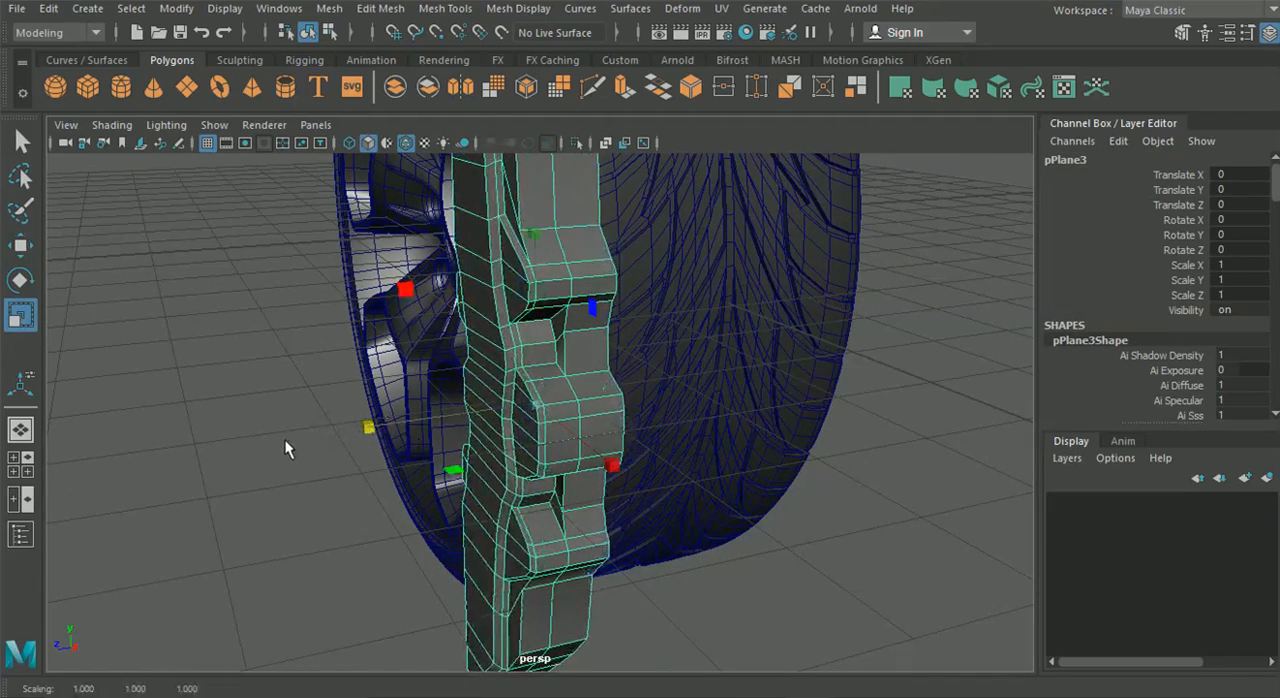
Move the combined caliper body along Z to a Translate Z of -0.143 so the bolt cylinders protrude more
click(19, 243)
mouse_move(368, 424)
mouse_down()
mouse_move(443, 418)
mouse_move(371, 429)
mouse_move(387, 426)
mouse_up()
click(223, 410)
Duplicate the upper outer bolt cylinder and move the copy down along Y to the matching lug on the lower half
alt+drag(223, 410, 571, 346)
click(572, 322)
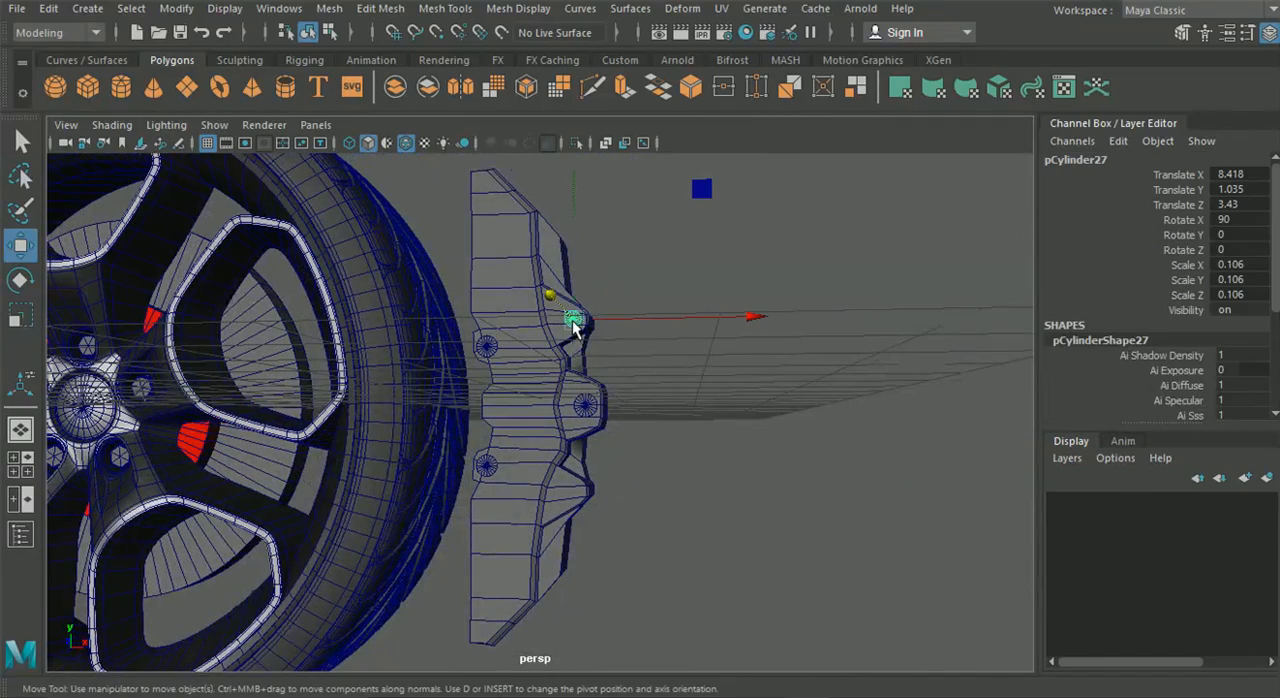
drag(575, 228, 583, 393)
click(701, 427)
alt+drag(701, 427, 460, 300)
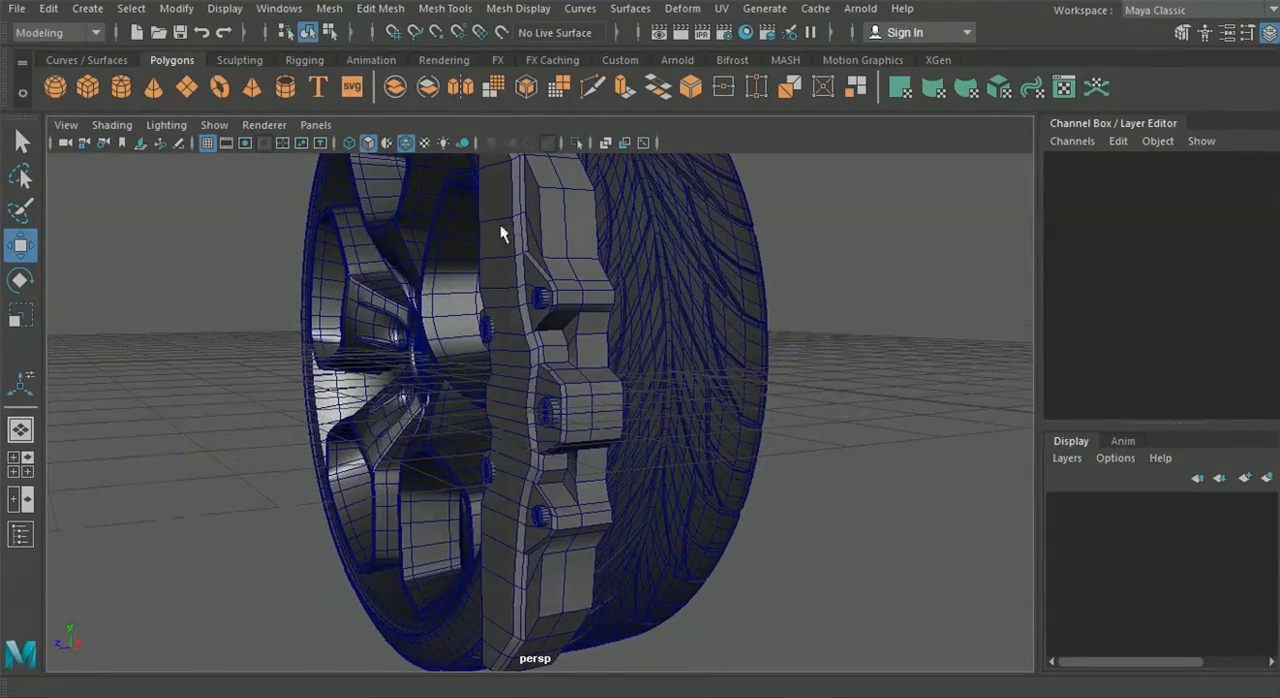
Insert a supporting edge loop close to the caliper body's lower end with the Insert Edge Loop tool
alt+drag(500, 225, 579, 227)
click(424, 11)
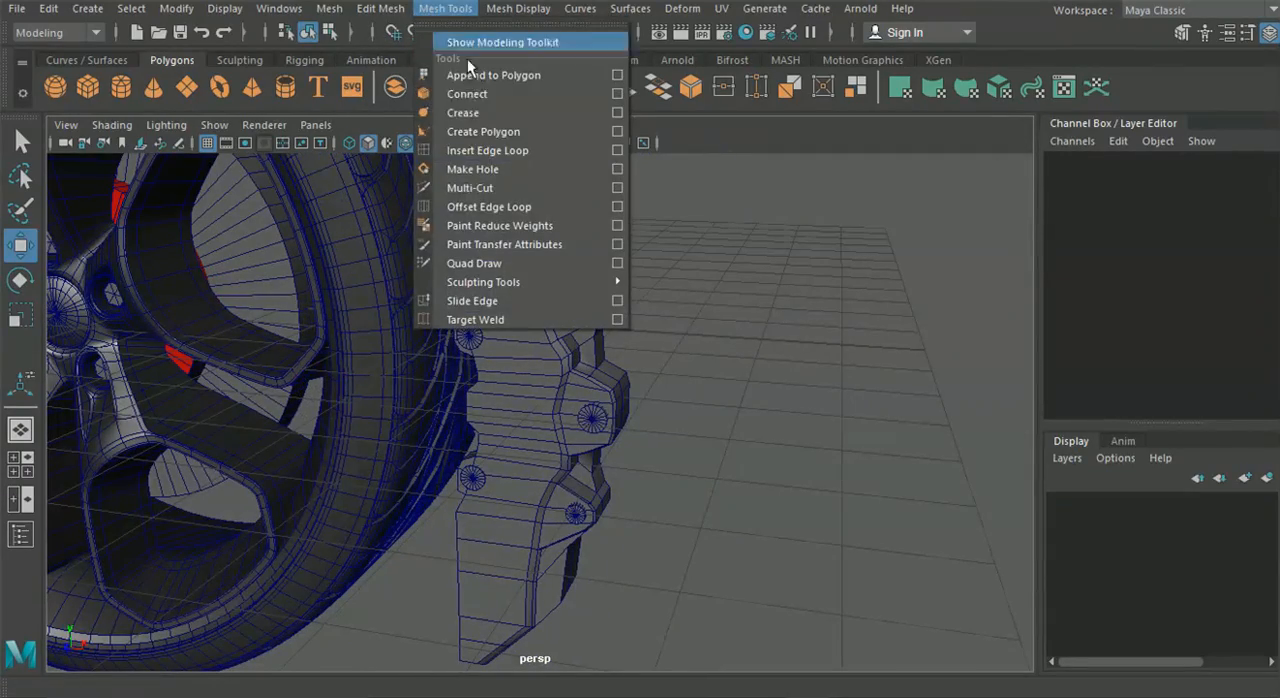
click(487, 151)
alt+drag(458, 216, 333, 453)
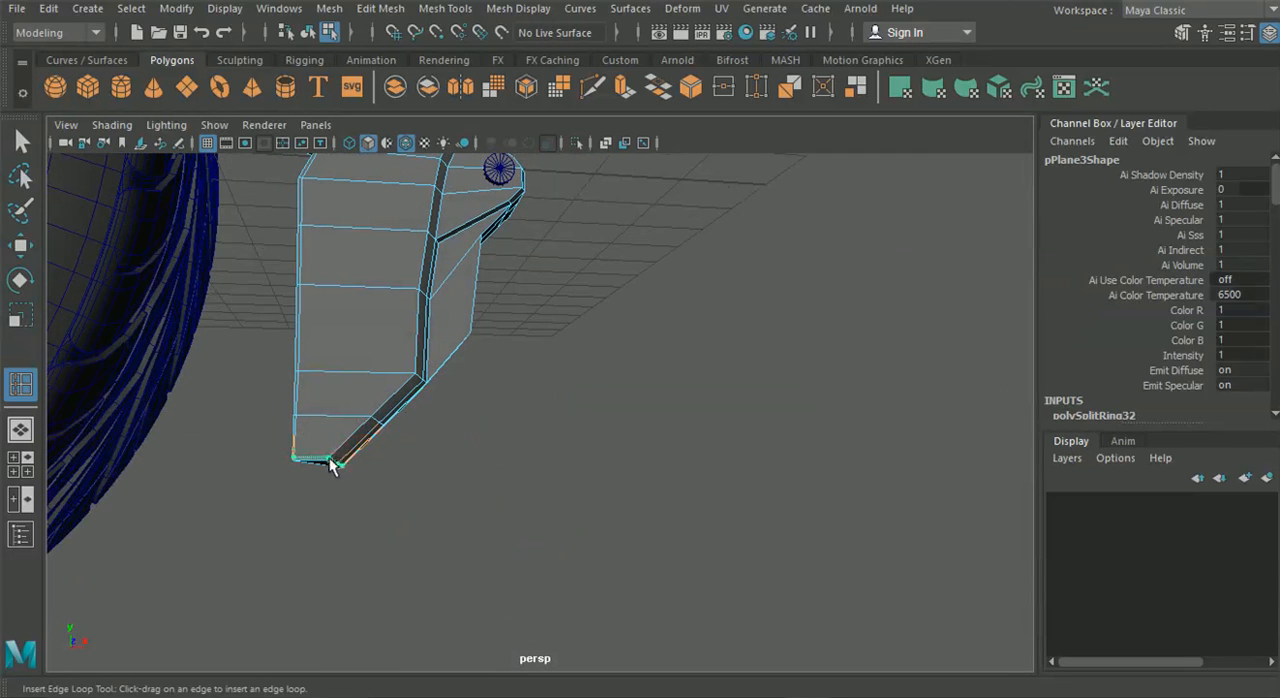
drag(331, 453, 333, 455)
alt+drag(396, 399, 300, 340)
alt+right_drag(300, 340, 416, 293)
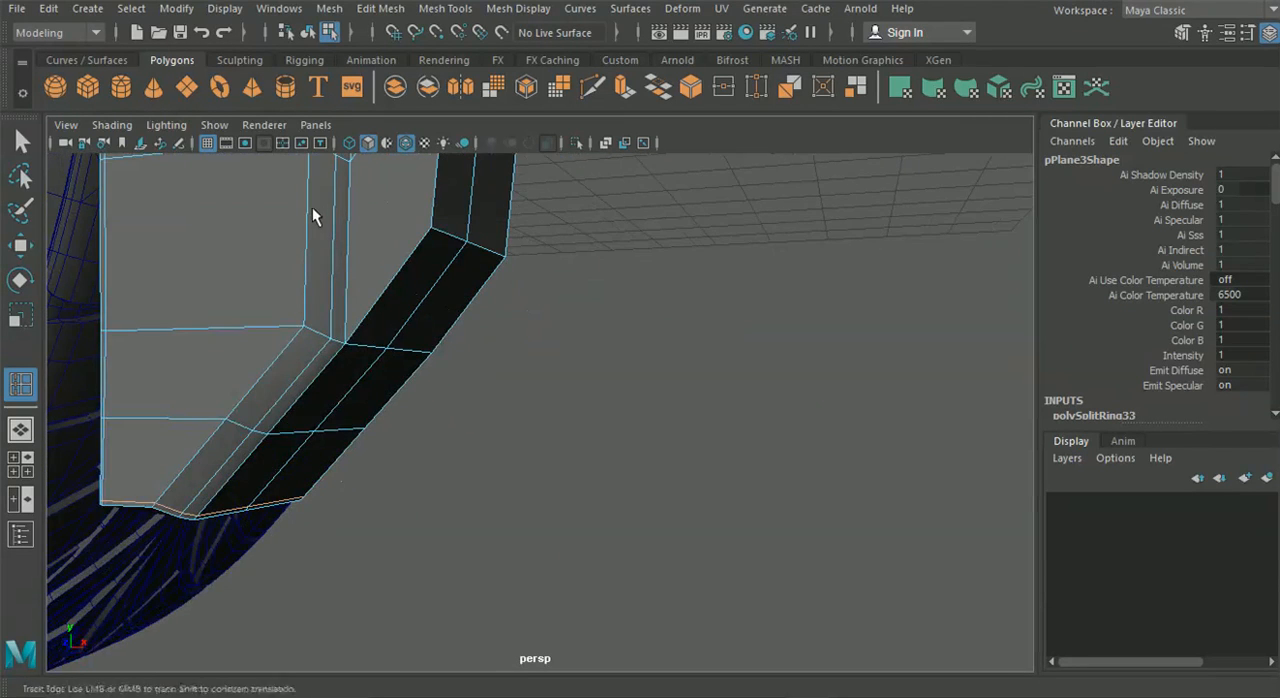
Insert supporting edge loops close to the edges running along both sides of the caliper body's front bevel
alt+drag(312, 207, 380, 363)
drag(372, 315, 365, 310)
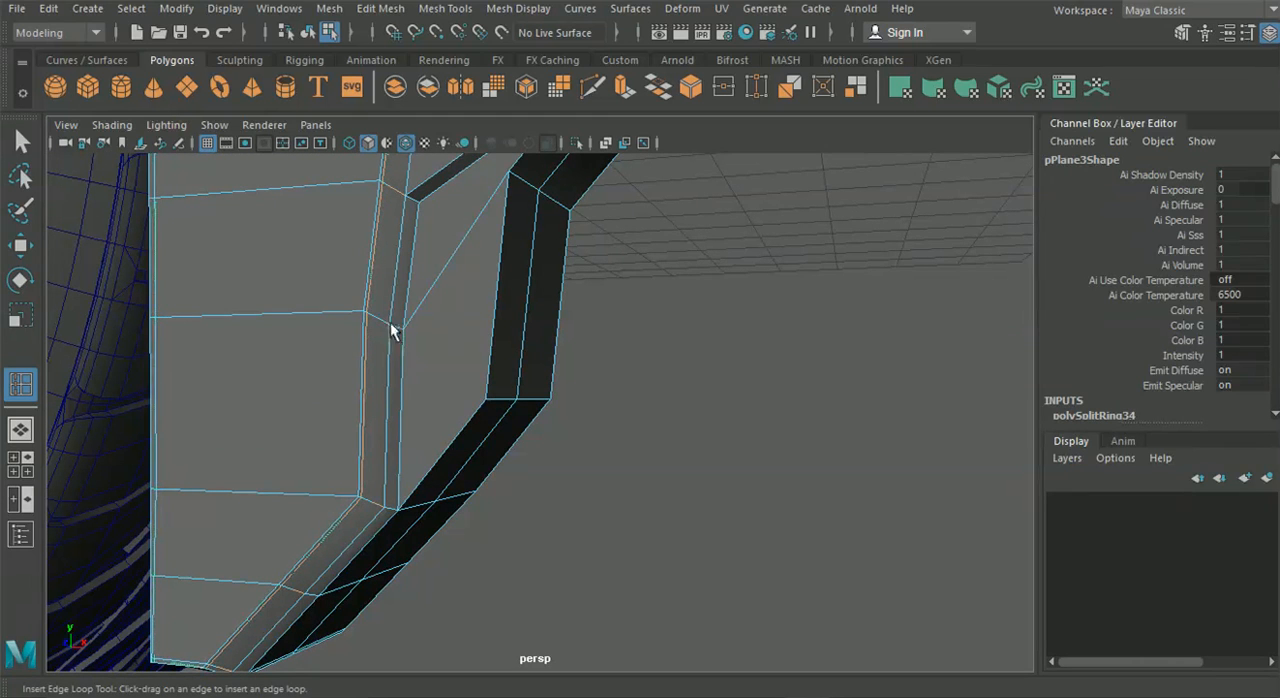
alt+drag(386, 321, 371, 379)
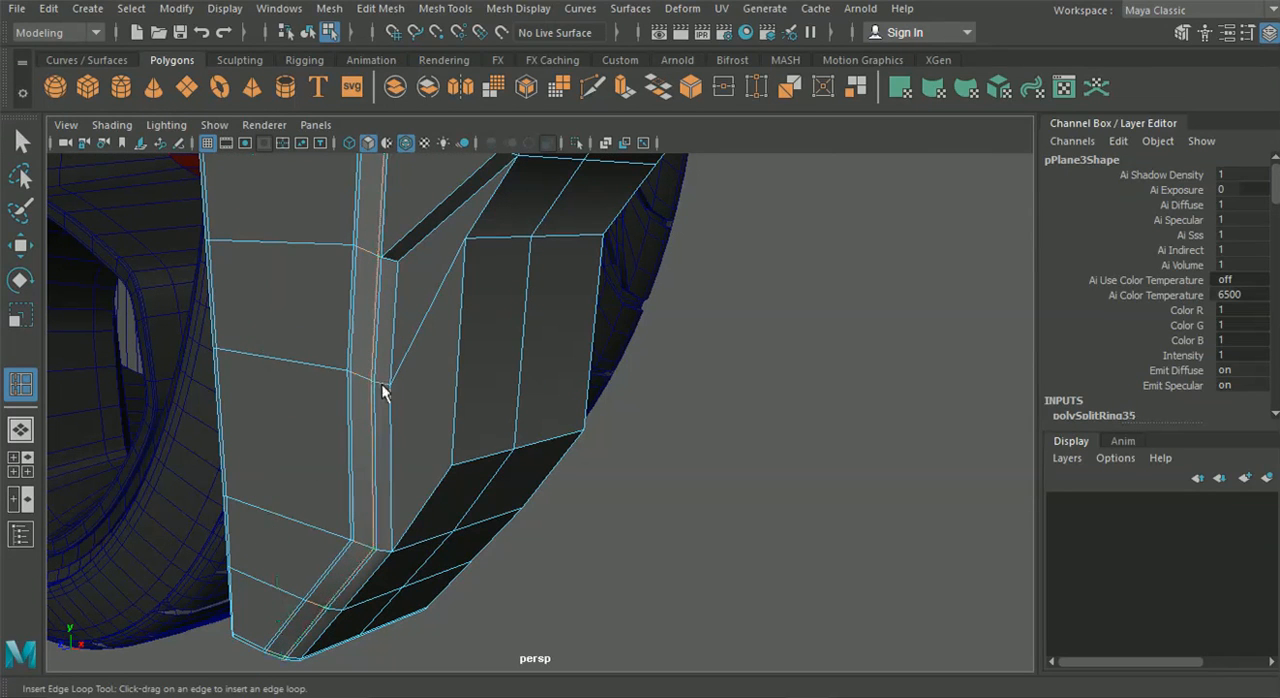
scroll(378, 388, up, 4)
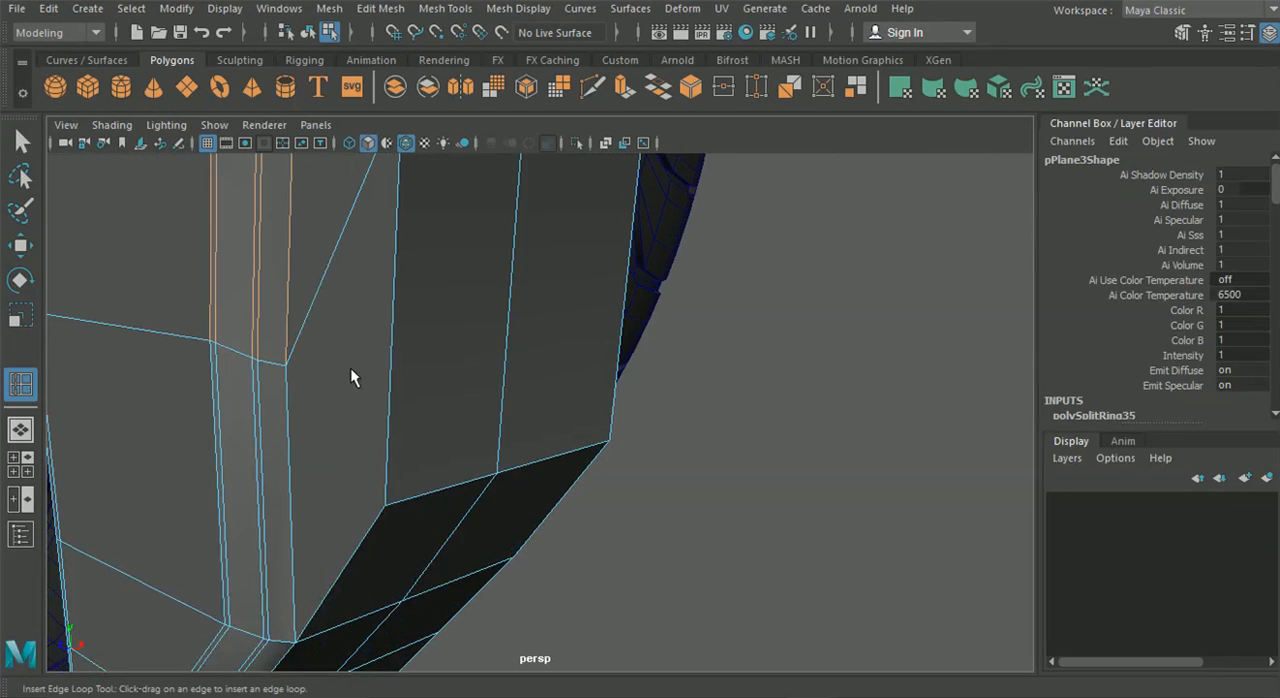
drag(268, 362, 262, 361)
drag(270, 362, 281, 364)
scroll(279, 374, down, 5)
Insert further supporting edge loops along the caliper body's upper end, lug edges and outer side faces
alt+drag(387, 397, 488, 236)
alt+drag(571, 271, 519, 368)
scroll(586, 282, down, 5)
scroll(504, 268, up, 8)
alt+drag(462, 246, 430, 249)
alt+drag(432, 254, 380, 466)
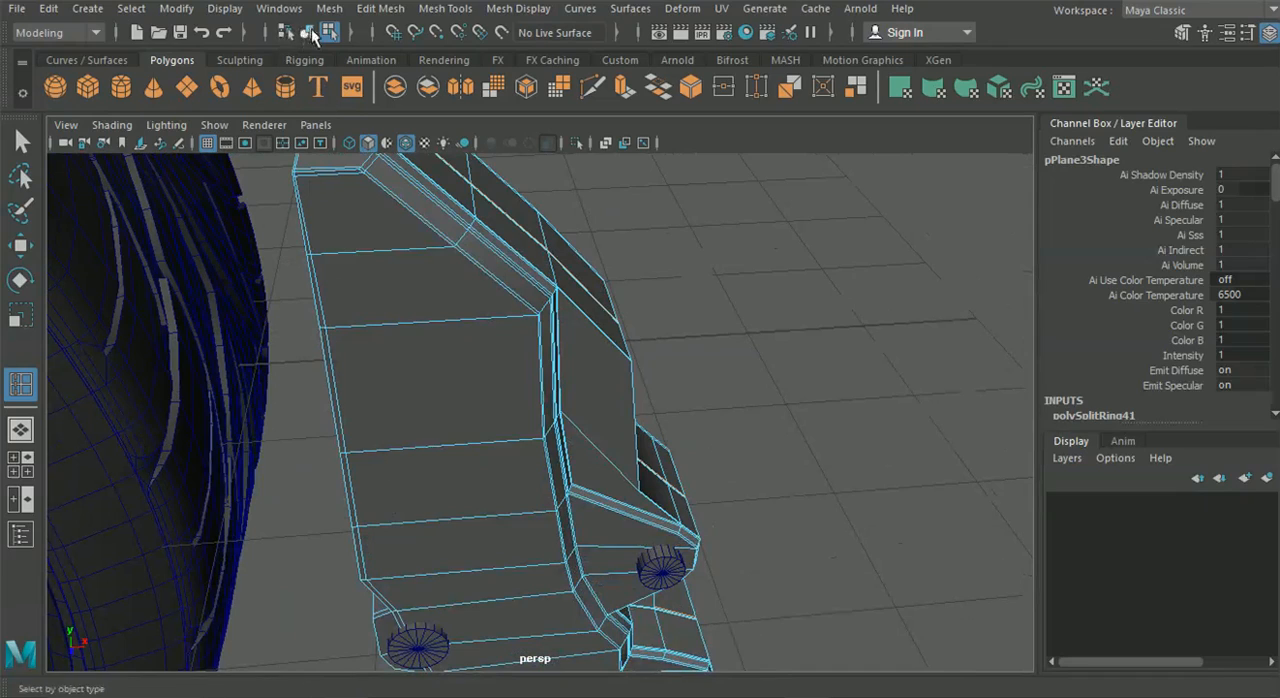
Return to object mode, preview the caliper body smoothed and turn off the wireframe overlay
click(309, 33)
key(q)
click(534, 402)
key(3)
click(746, 404)
alt+drag(746, 404, 476, 281)
click(410, 145)
scroll(506, 385, down, 3)
mouse_move(506, 385)
alt+mouse_down()
mouse_move(536, 382)
mouse_move(465, 394)
mouse_move(514, 331)
mouse_move(520, 372)
mouse_move(580, 388)
mouse_move(606, 316)
mouse_move(578, 240)
mouse_move(686, 339)
mouse_move(748, 351)
mouse_move(605, 335)
mouse_move(571, 313)
mouse_move(475, 293)
mouse_move(351, 308)
mouse_move(493, 316)
alt+mouse_up()
Switch the caliper body back to its unsmoothed display
click(493, 316)
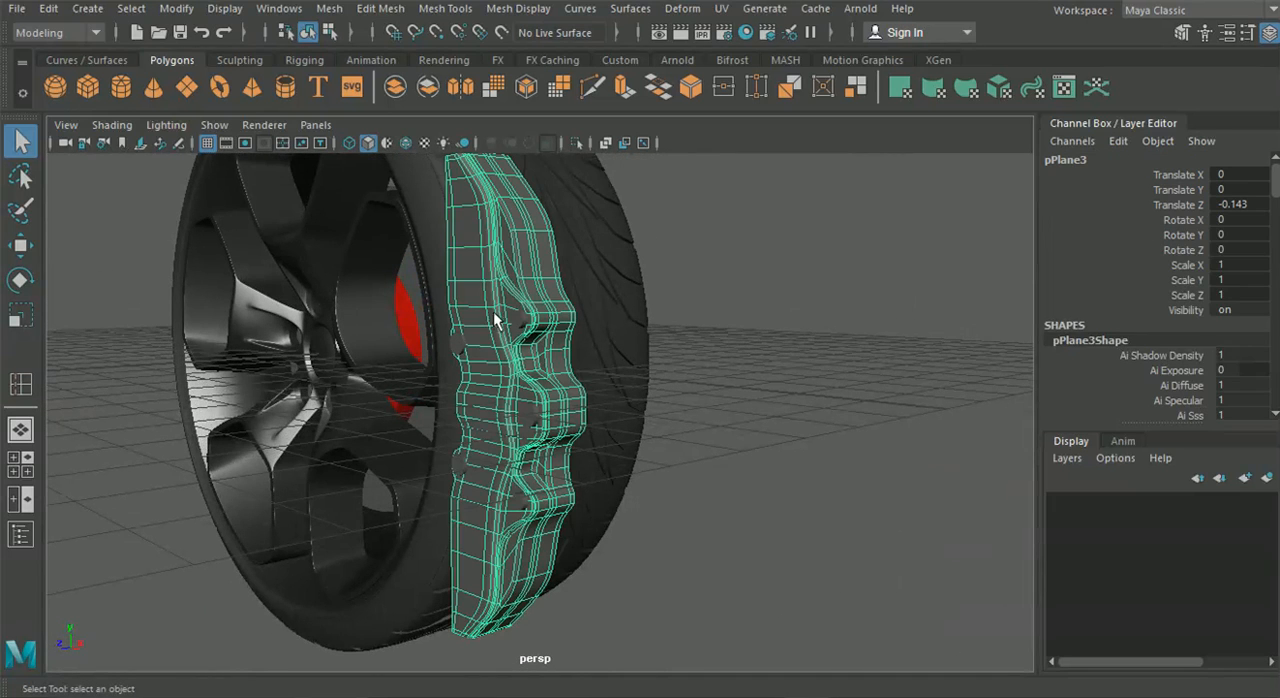
key(1)
click(677, 440)
Duplicate the caliper body, group the copy and mirror the group to the wheel's far side with a Scale Z of -1
click(508, 408)
key(ctrl+d)
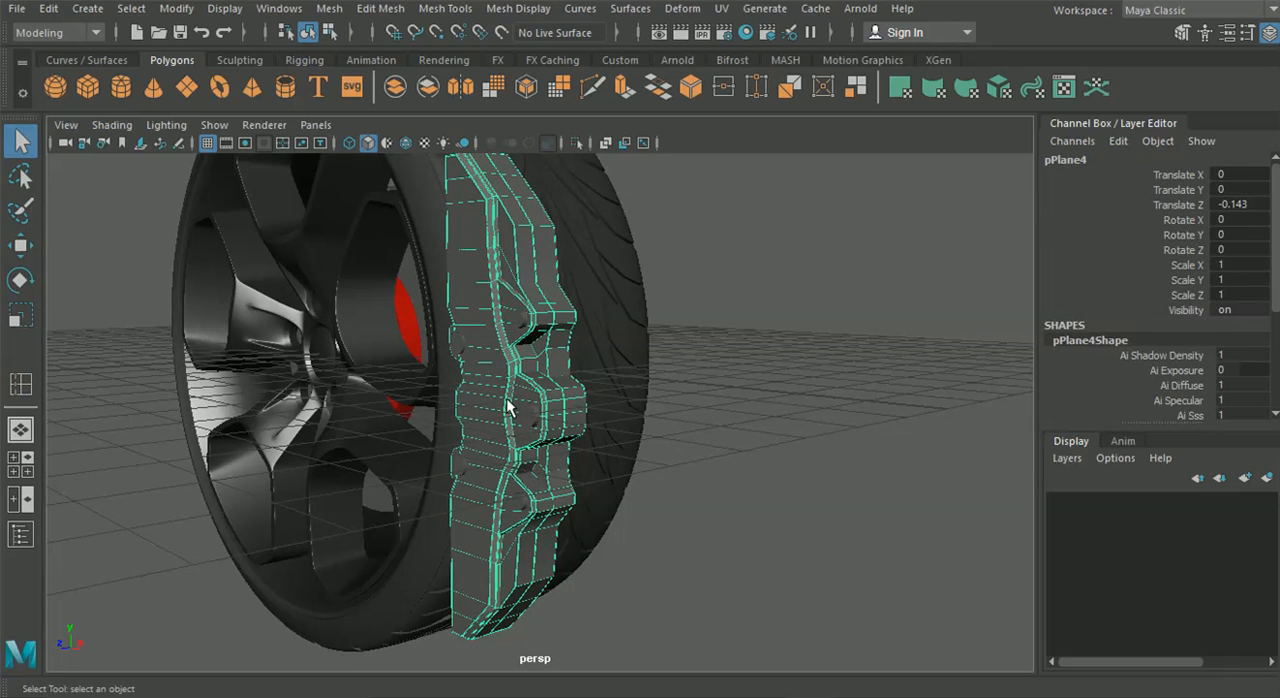
key(ctrl+g)
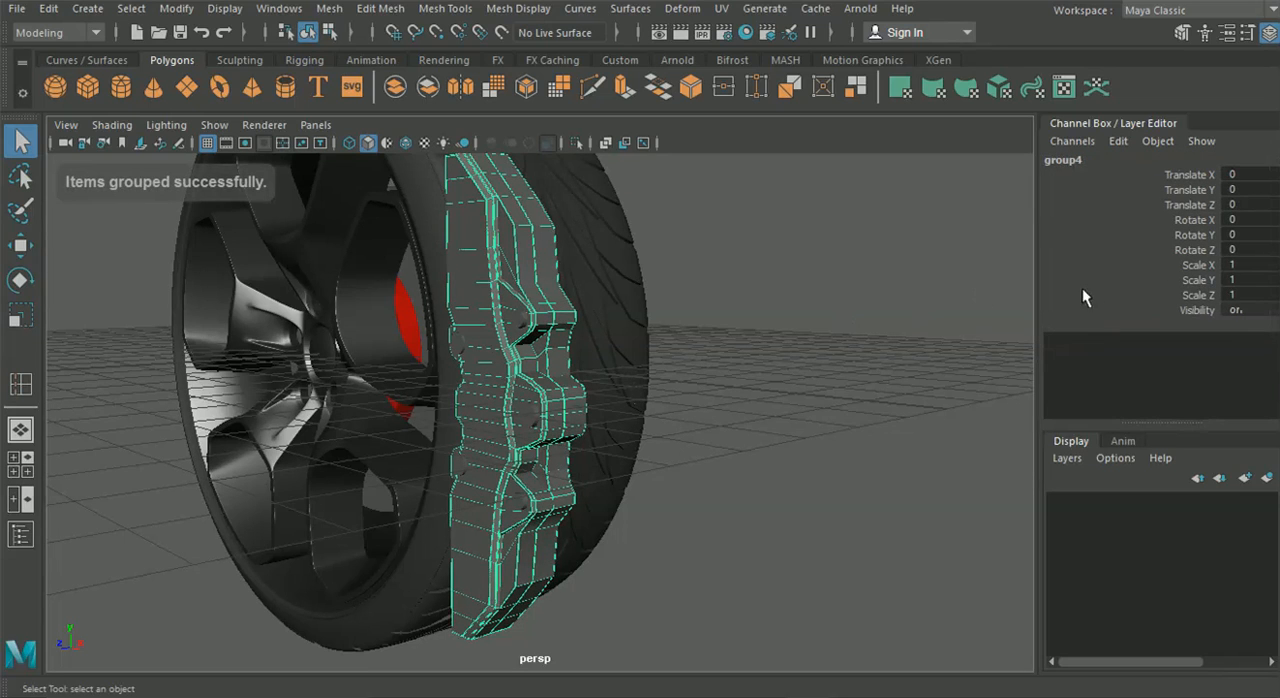
text(-1)
key(Return)
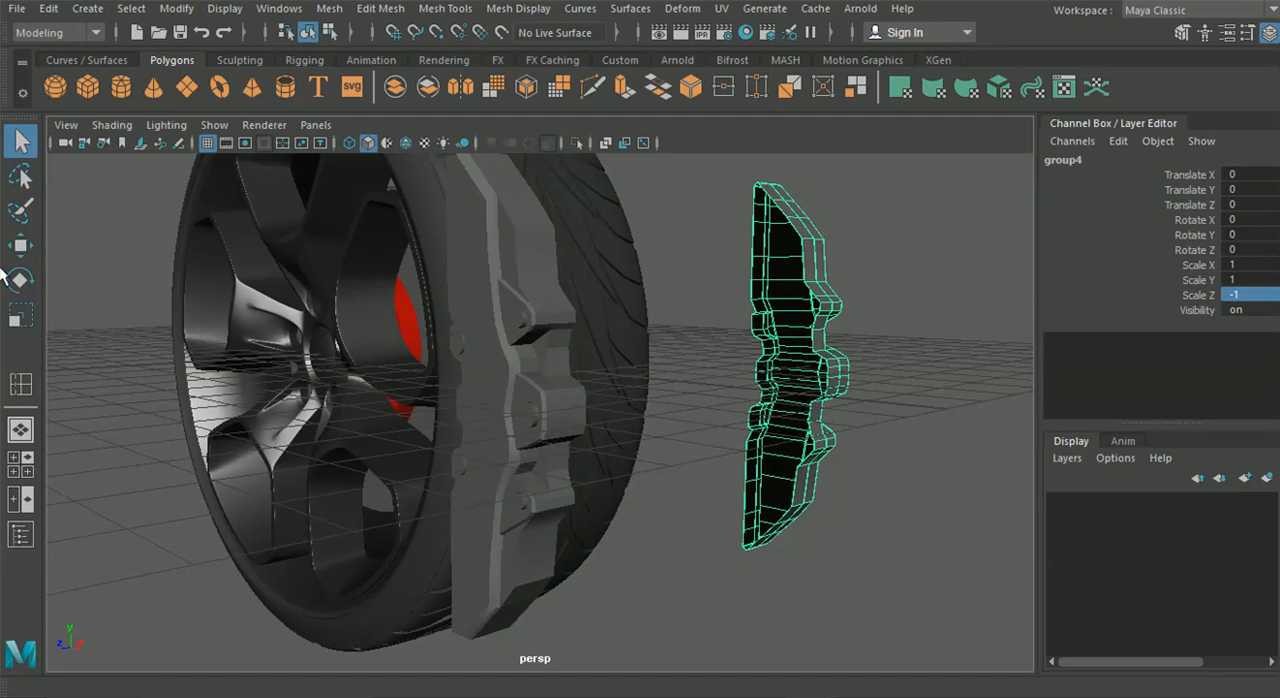
Move the mirrored caliper copy along Z through the wheel until it sits just behind the front caliper body
click(15, 252)
alt+drag(830, 420, 687, 474)
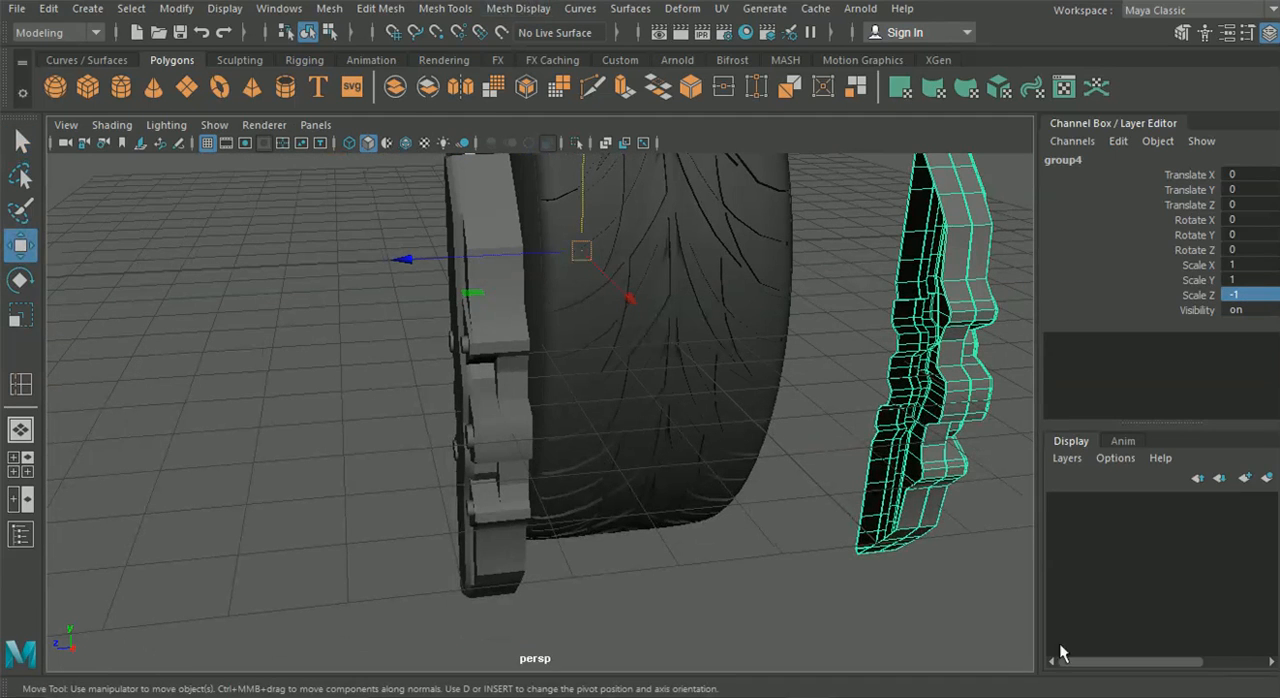
click(940, 600)
click(934, 467)
drag(773, 391, 409, 474)
drag(404, 419, 406, 424)
click(275, 392)
Preview the front caliper body and its mirrored rear copy in smoothed display
alt+drag(275, 392, 597, 397)
click(597, 397)
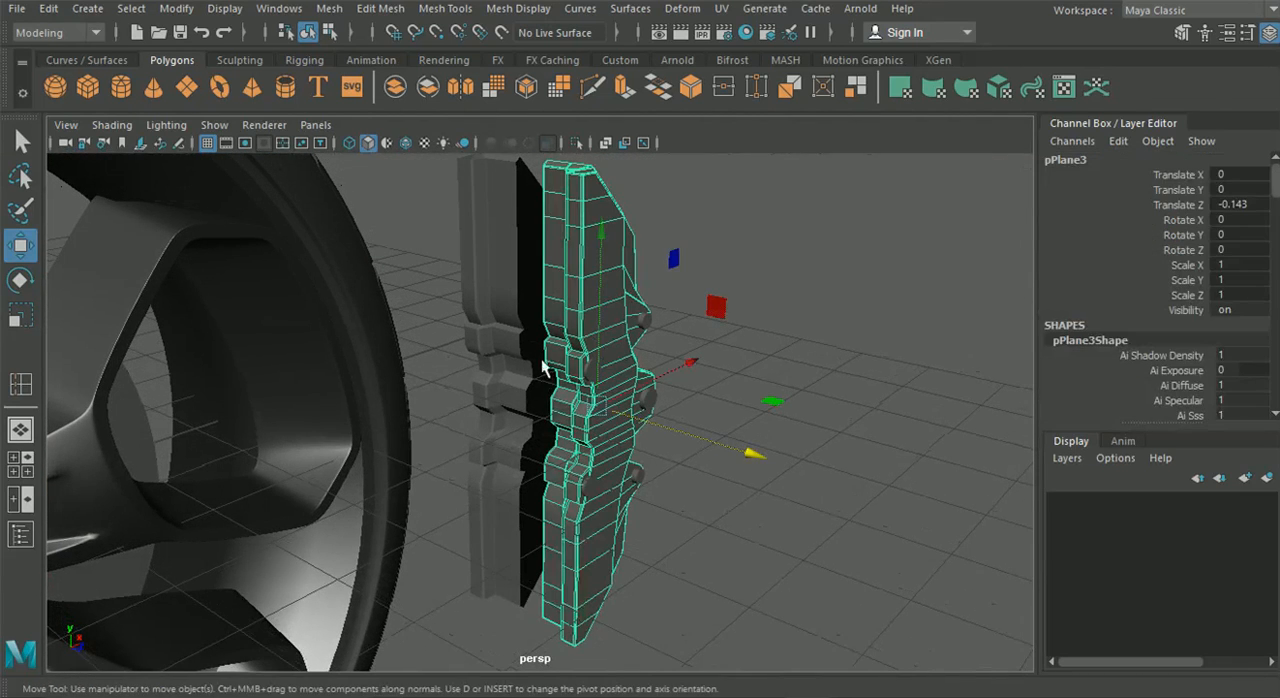
alt+drag(549, 456, 510, 375)
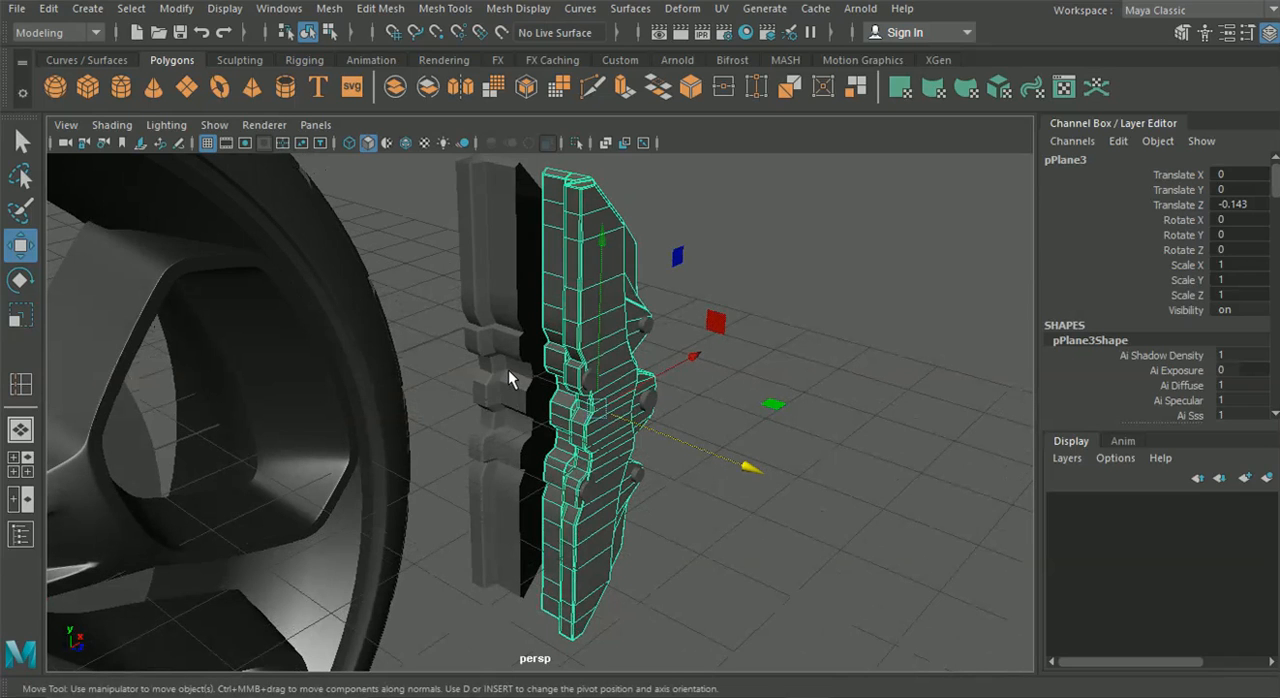
key(3)
click(508, 368)
key(3)
click(795, 410)
alt+drag(905, 477, 837, 457)
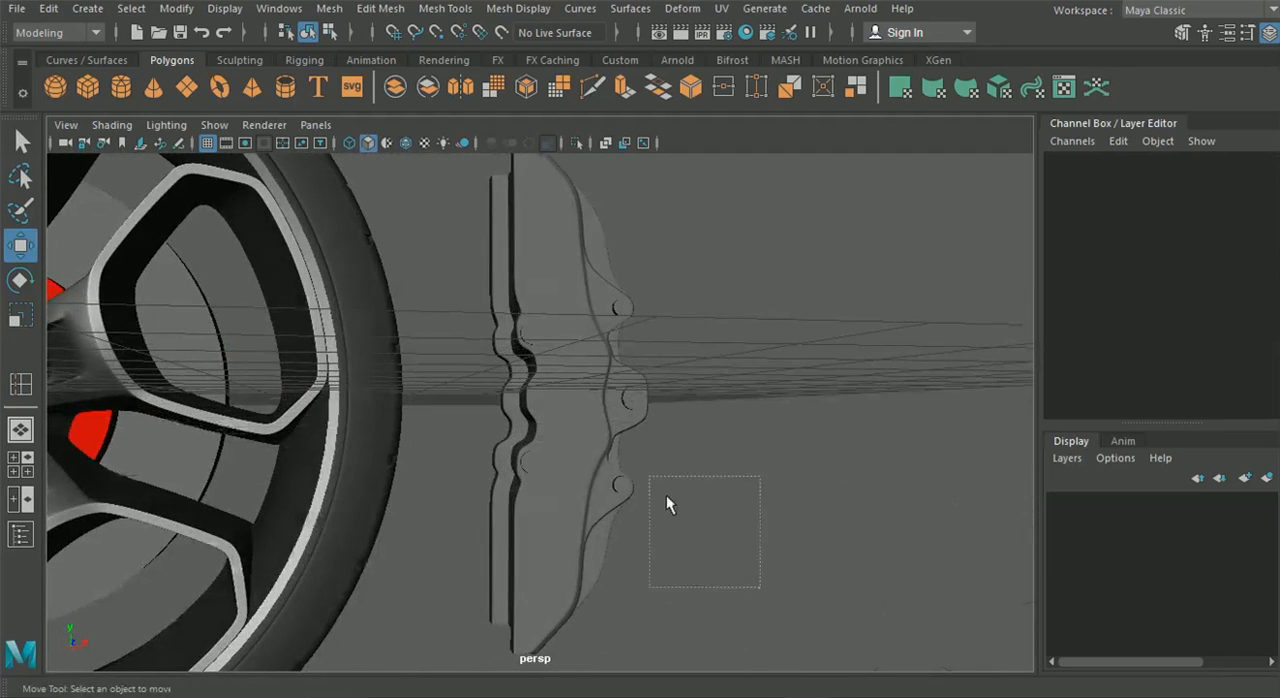
Try switching both caliper bodies and all their bolts together between unsmoothed and smoothed display
drag(481, 235, 469, 193)
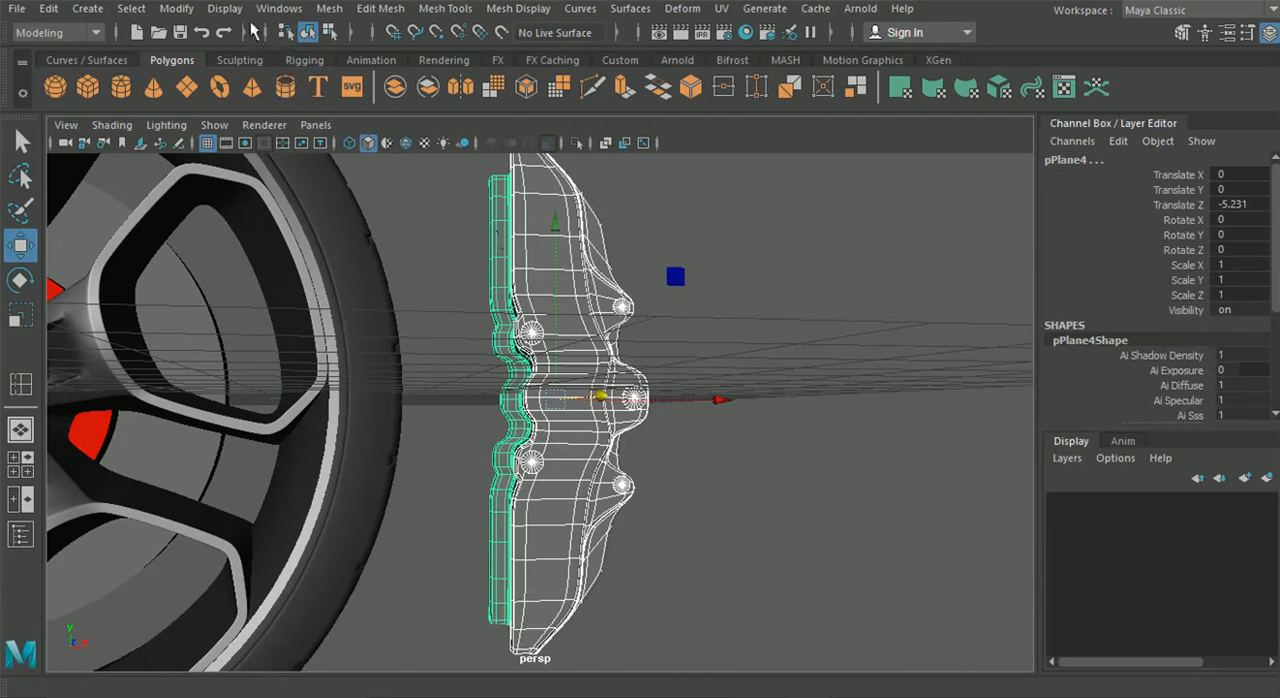
key(1)
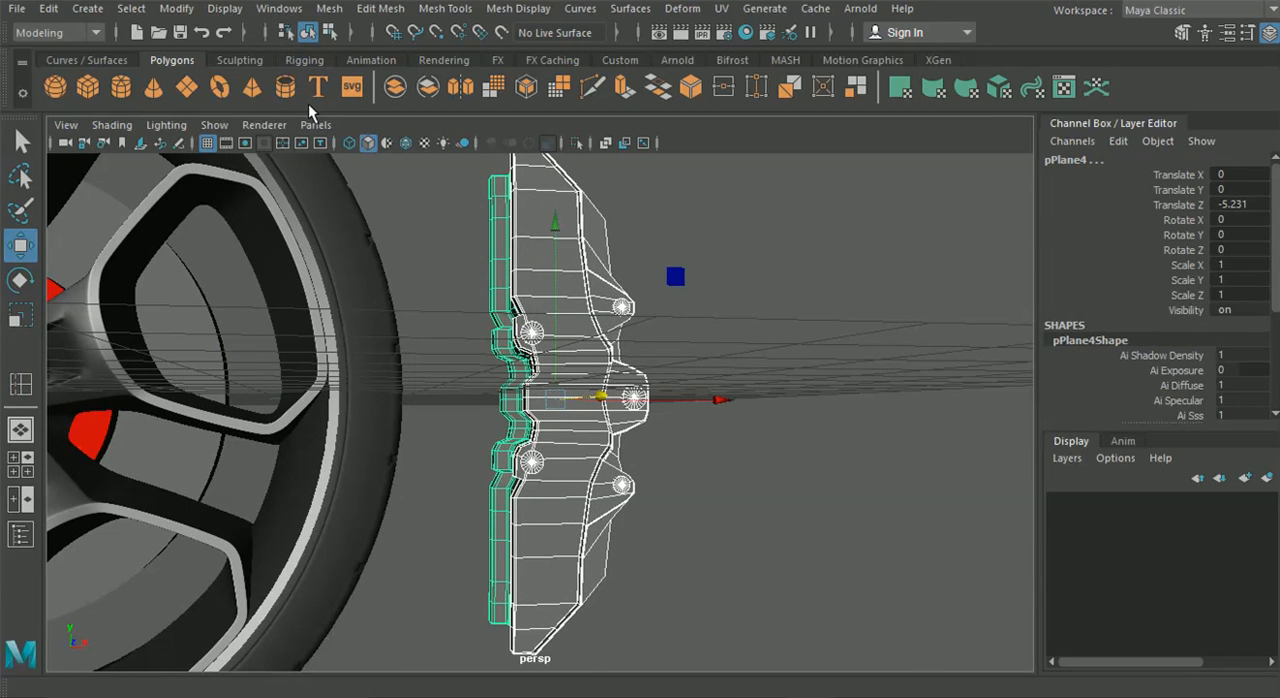
key(3)
click(760, 392)
alt+drag(760, 392, 679, 432)
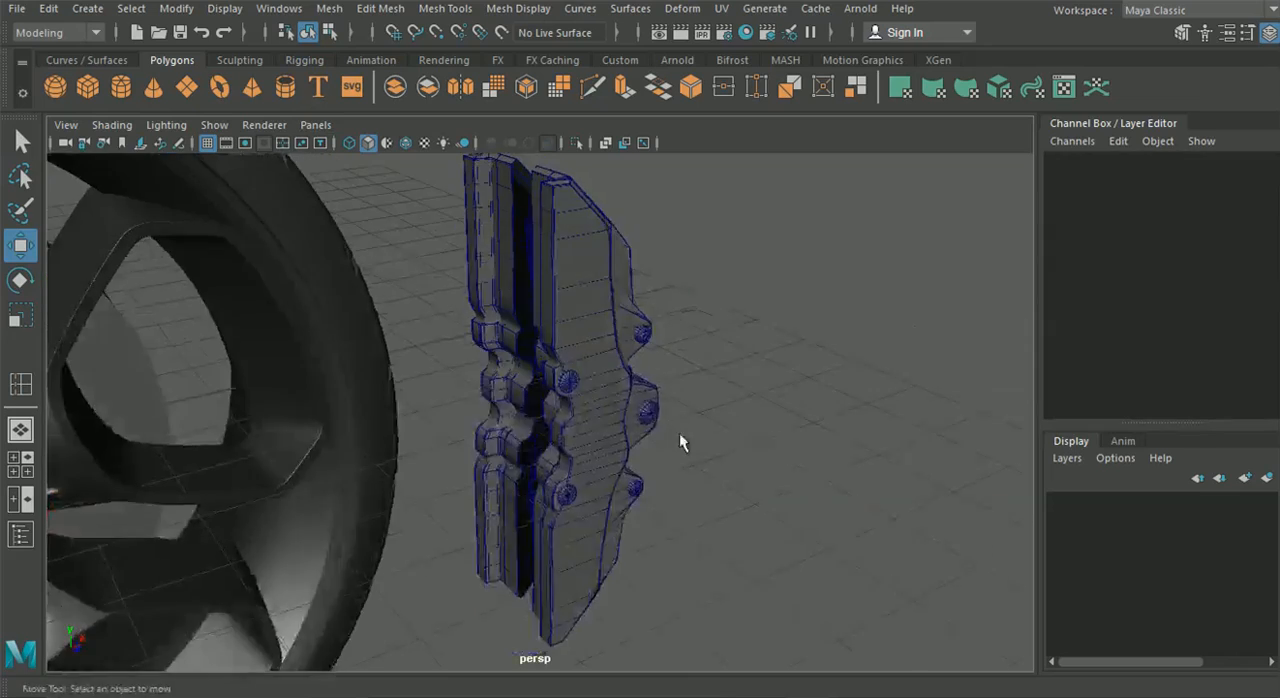
scroll(667, 423, up, 5)
click(655, 412)
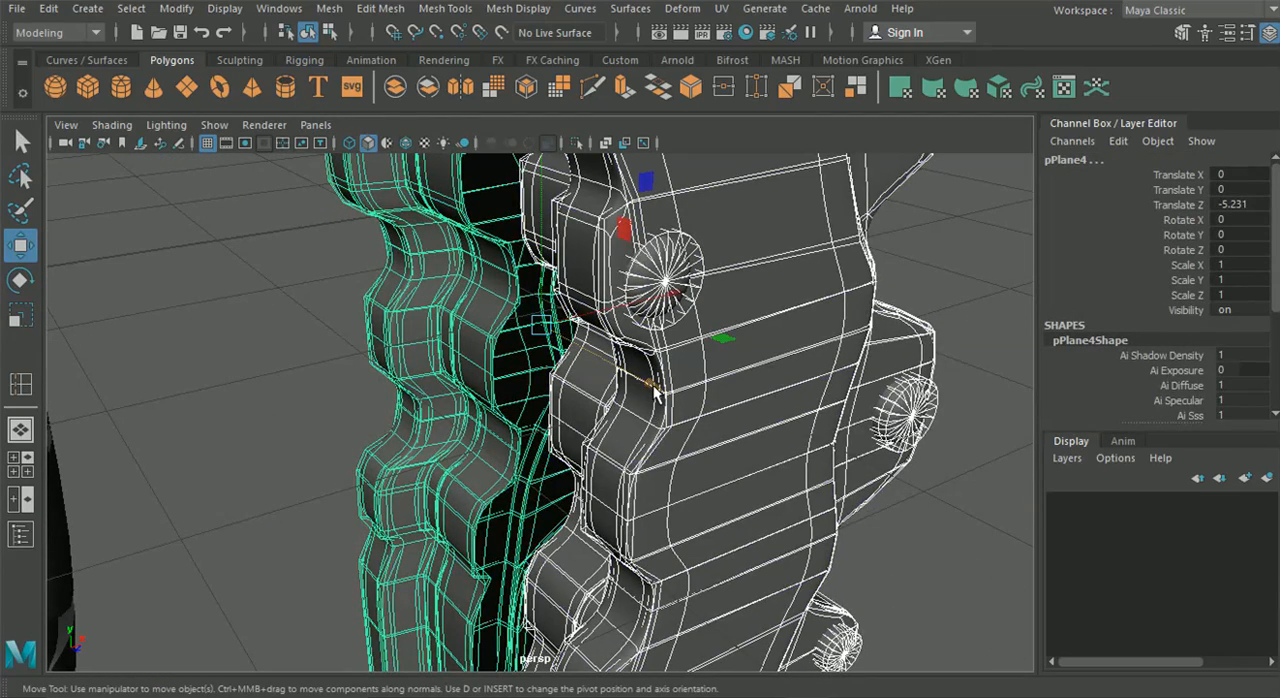
Turn on the smoothed display for only the front and rear caliper bodies, leaving out the bolts
click(741, 371)
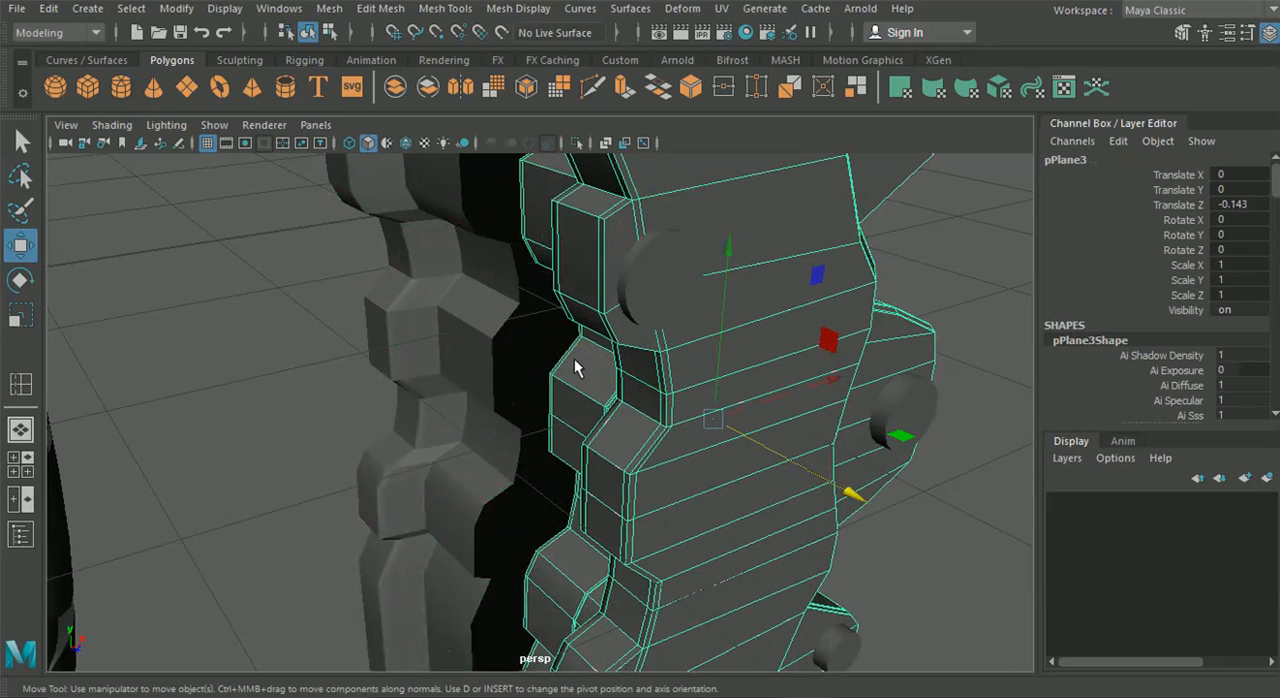
shift+click(498, 369)
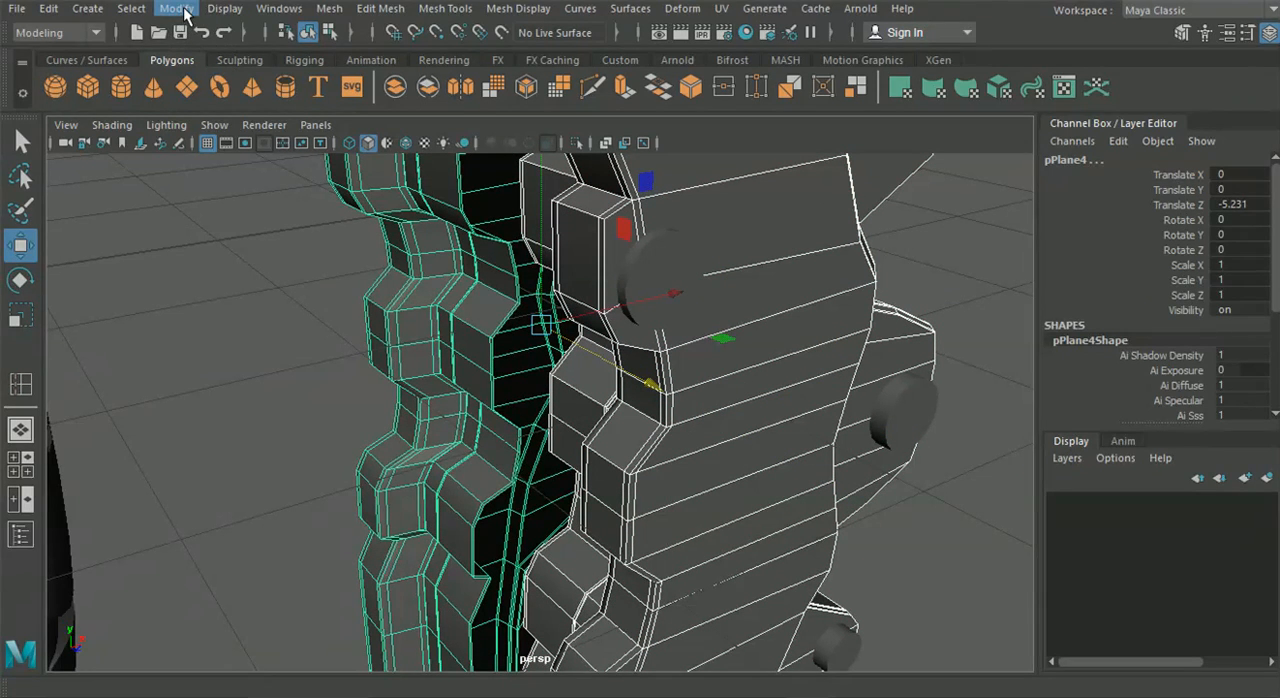
key(3)
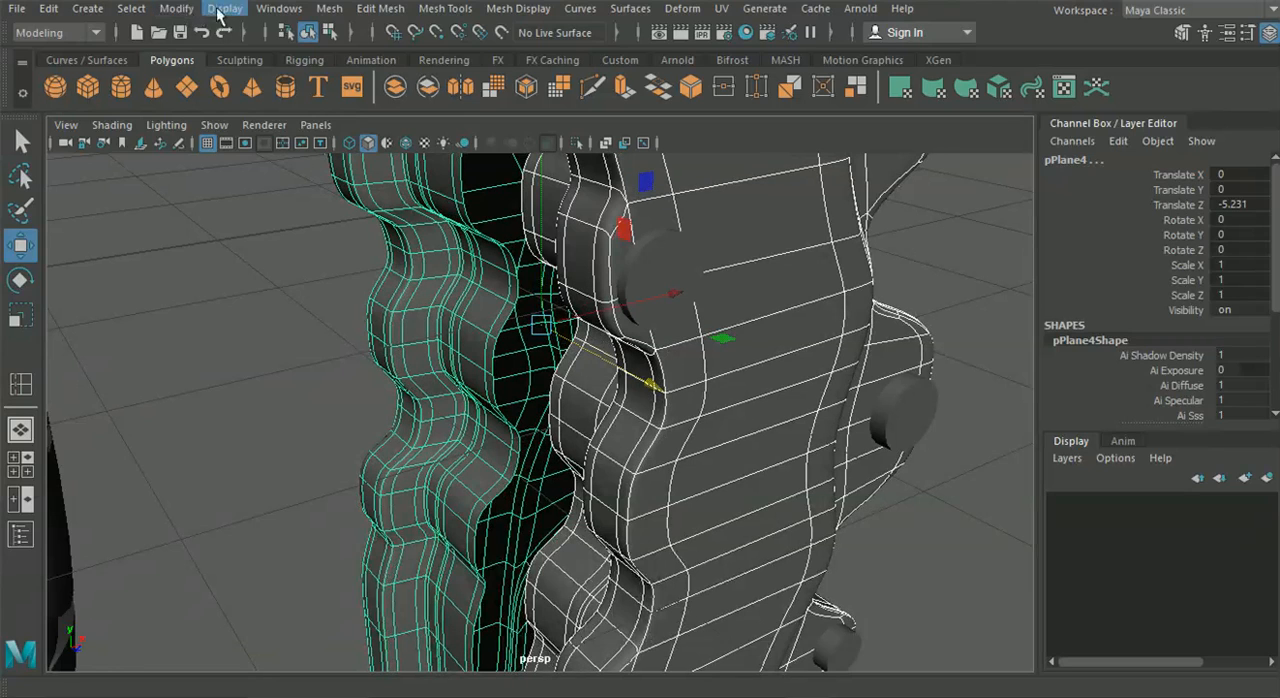
alt+right_drag(529, 229, 337, 291)
click(337, 291)
alt+drag(584, 391, 615, 456)
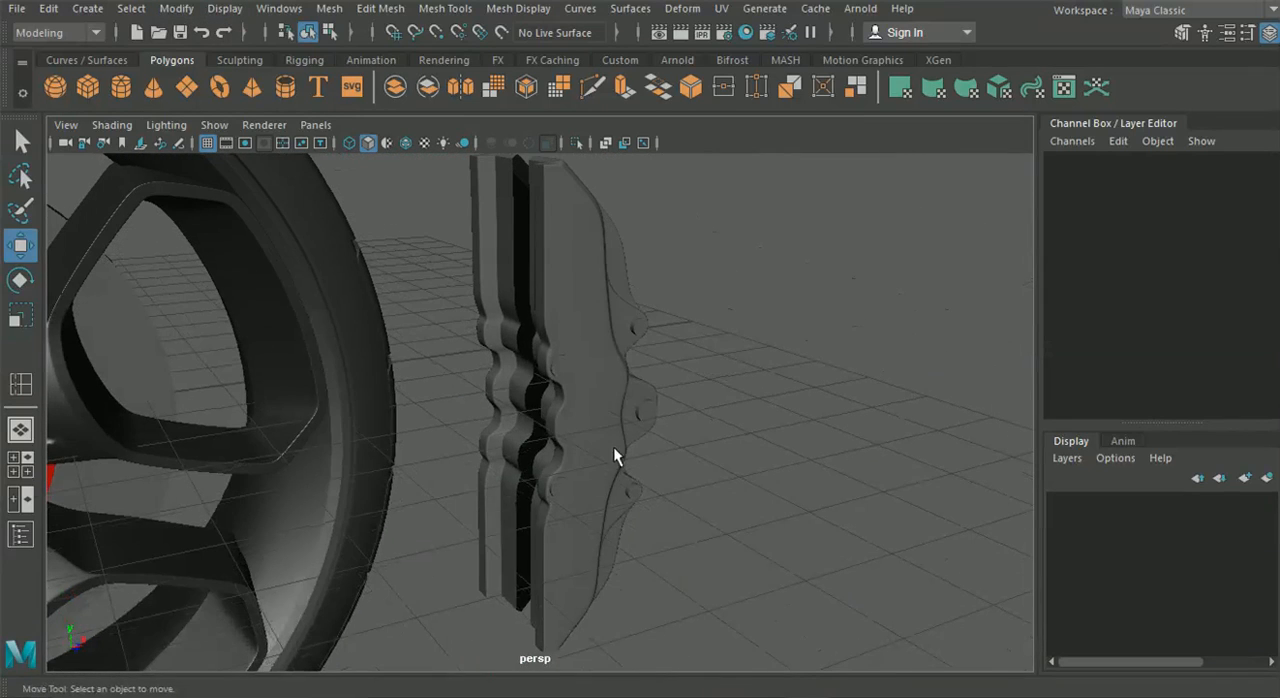
Group both caliper halves with their bolts and center the group's pivot
drag(573, 323, 480, 229)
alt+drag(538, 284, 491, 335)
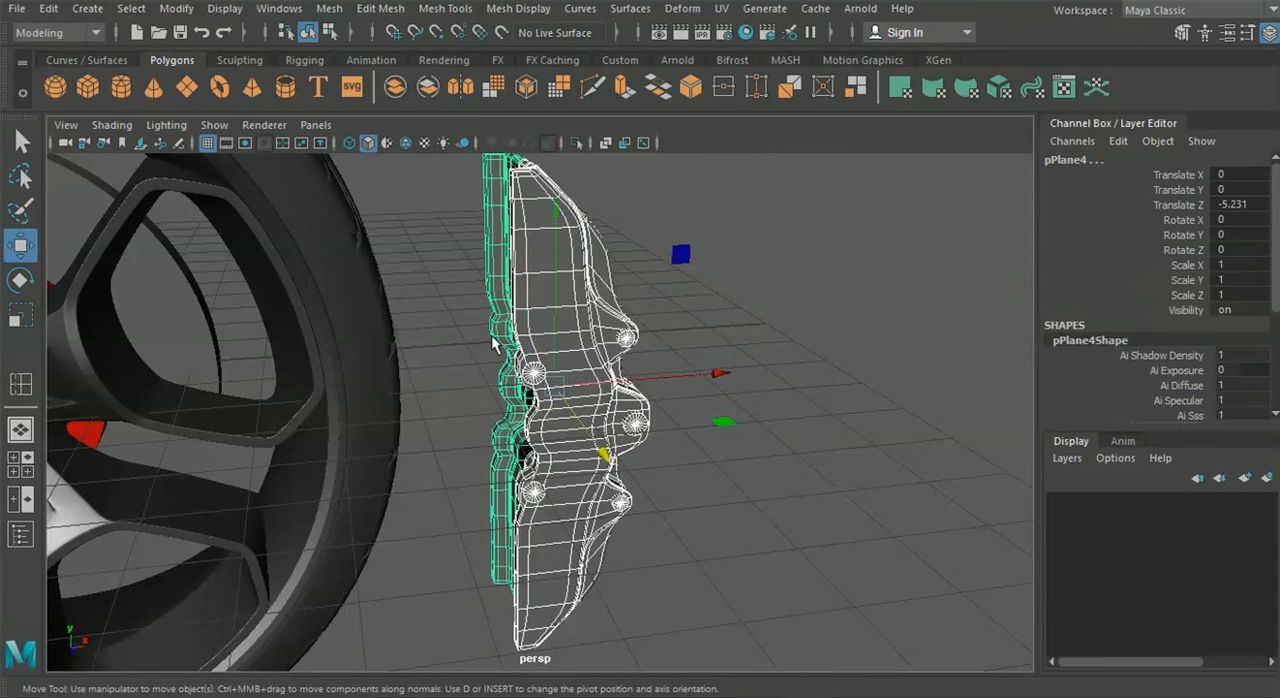
key(ctrl+g)
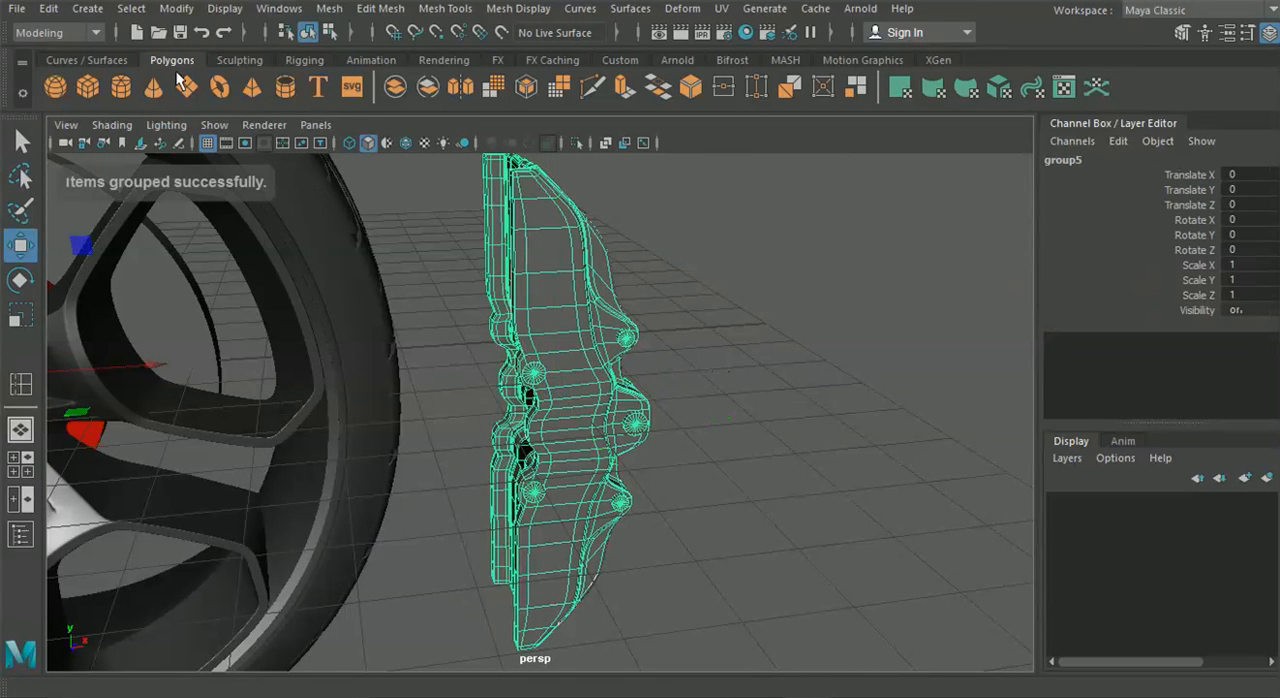
click(176, 8)
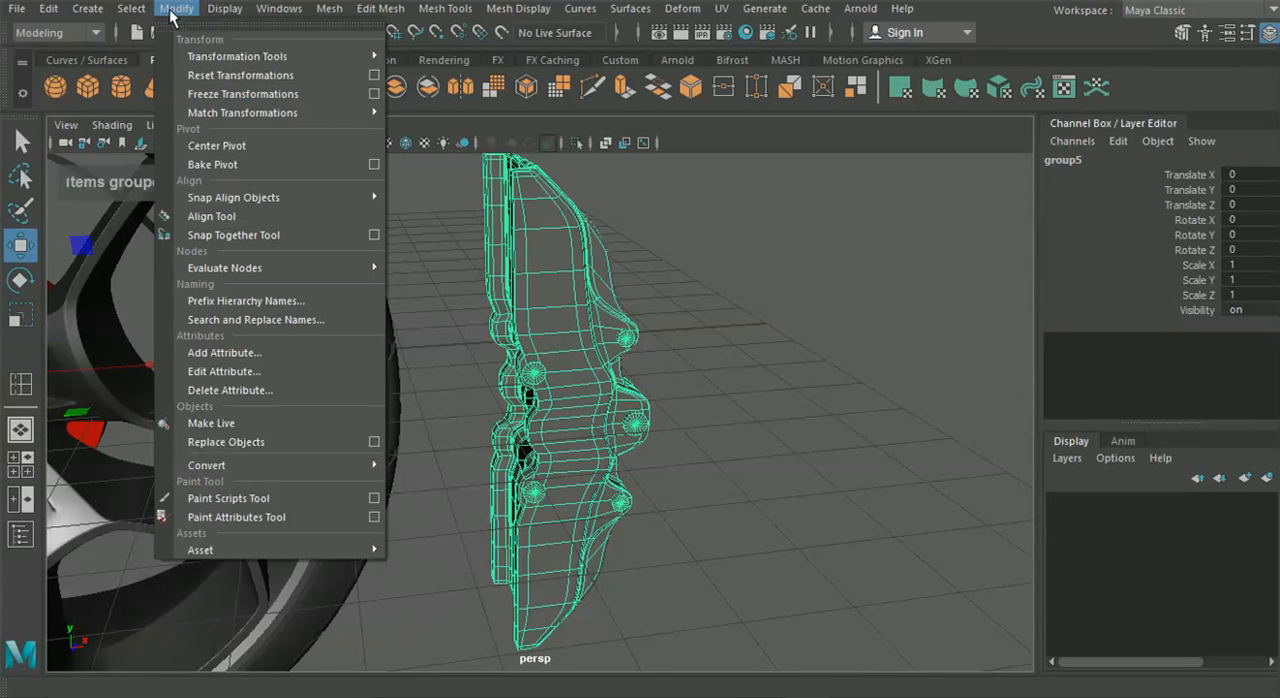
click(225, 161)
alt+drag(589, 413, 595, 399)
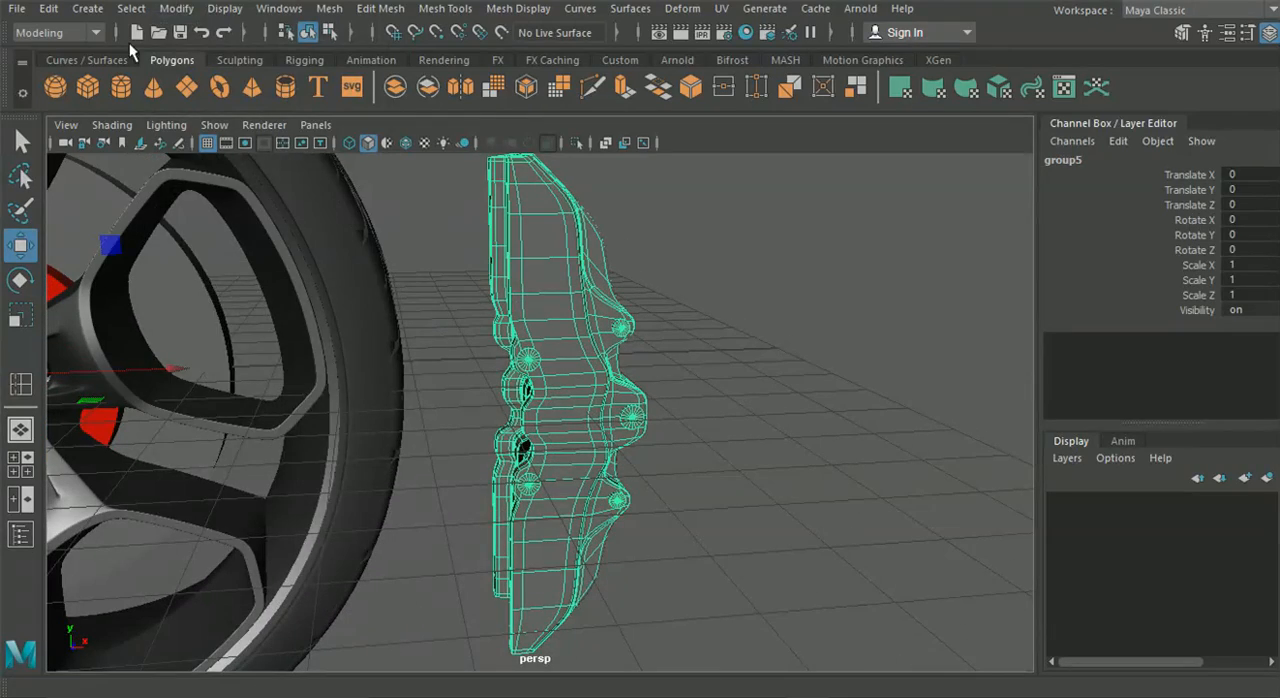
click(178, 13)
click(219, 143)
Try moving the original caliper group onto the wheel in the front view, and undo the move
scroll(321, 213, down, 2)
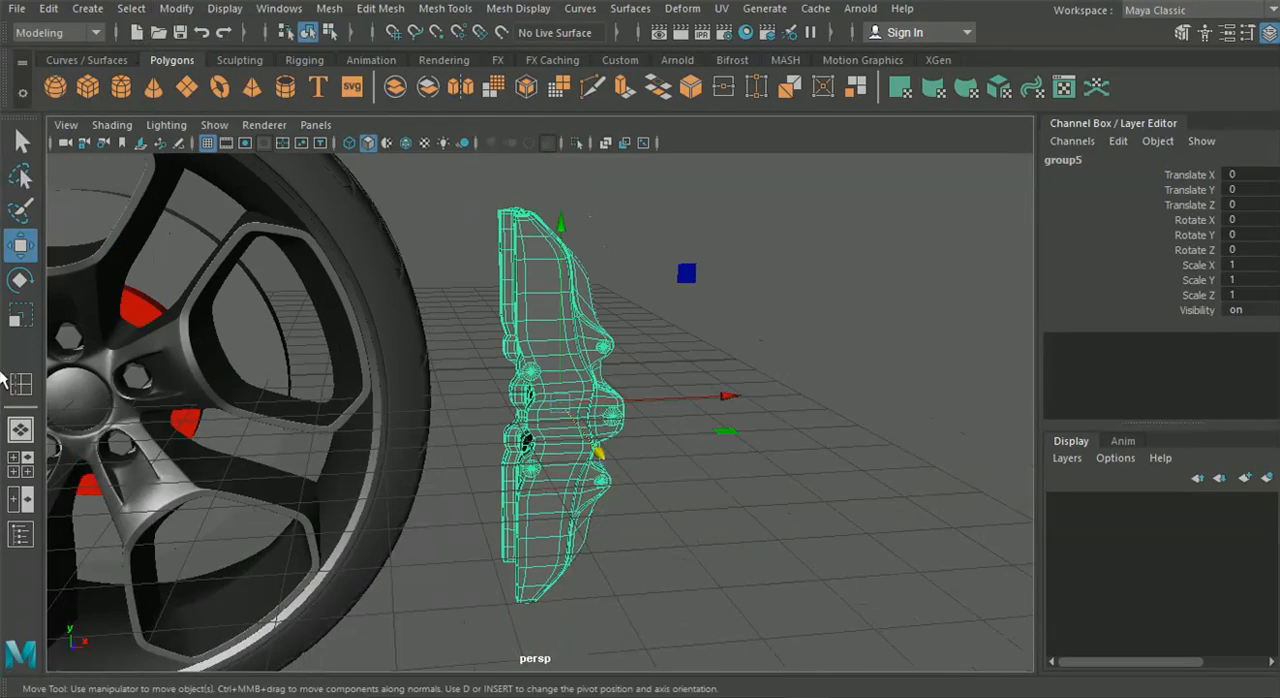
key(space)
key(space)
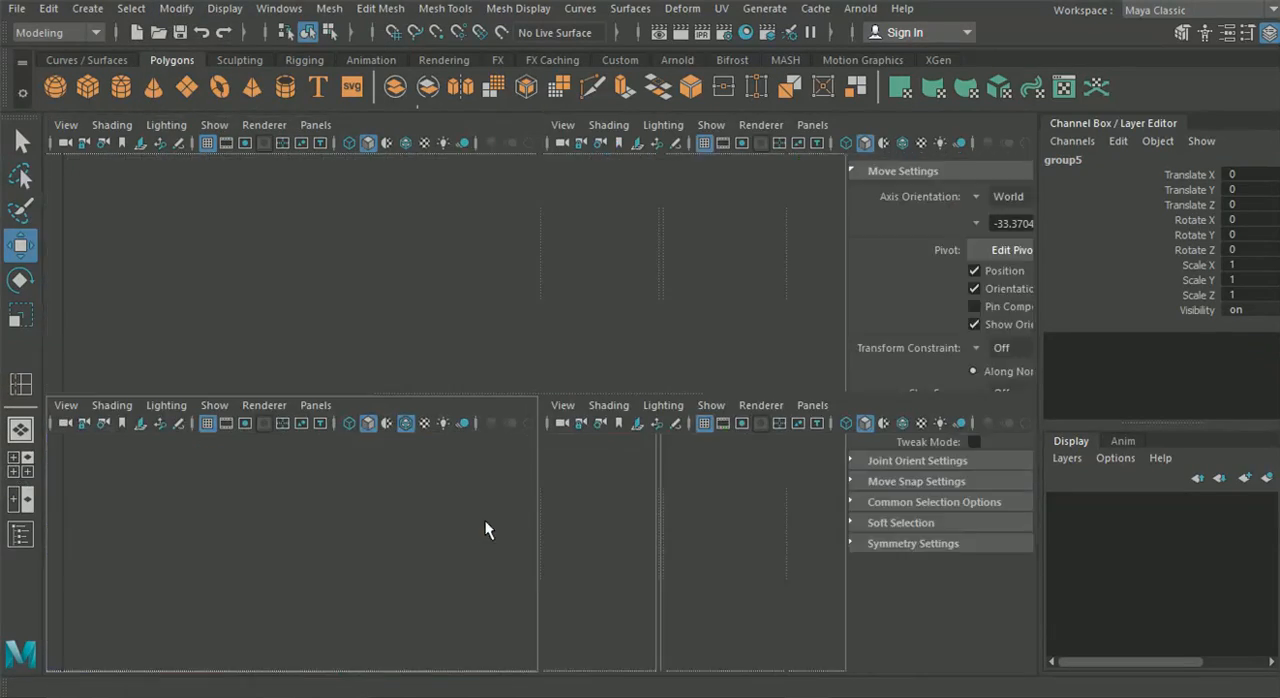
alt+middle_drag(516, 533, 551, 497)
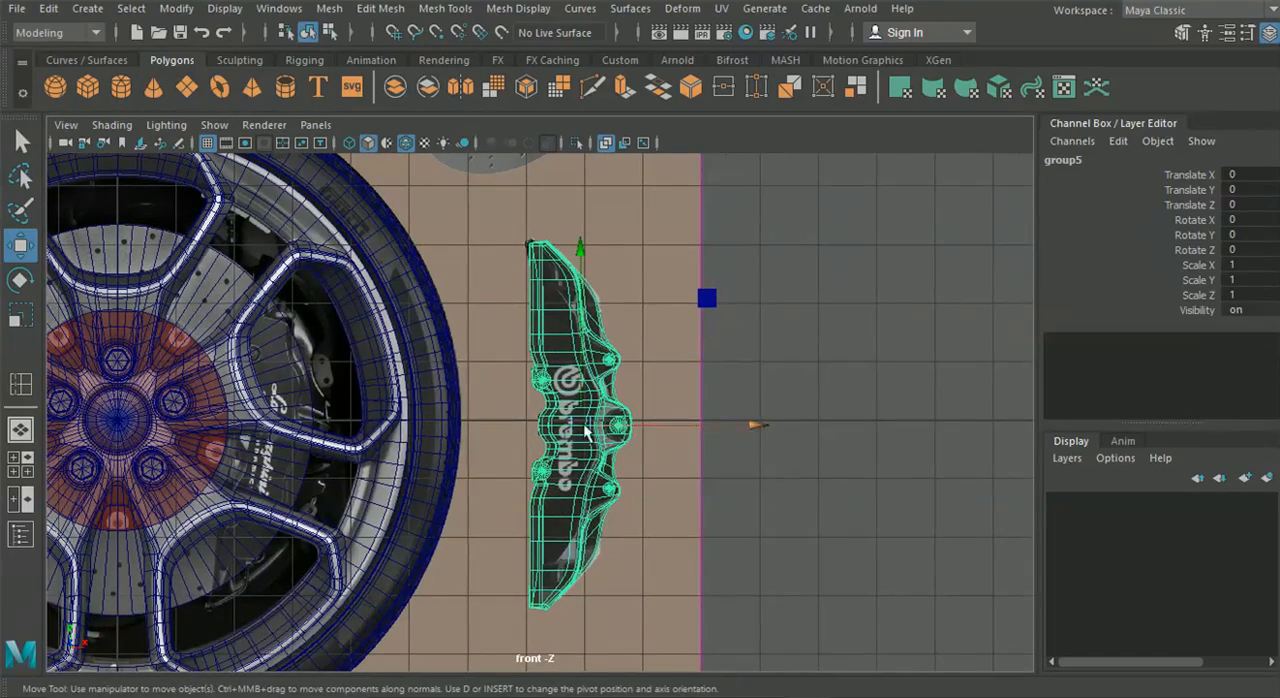
drag(580, 428, 277, 428)
scroll(372, 440, up, 2)
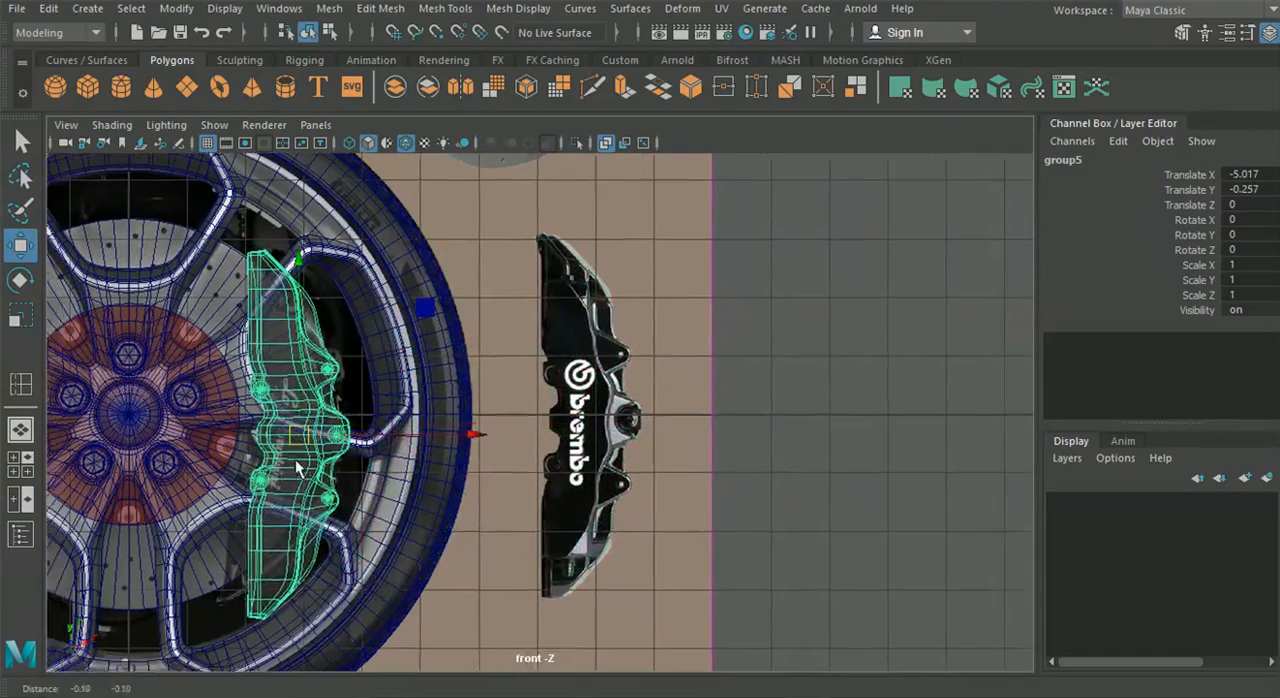
scroll(372, 440, up, 1)
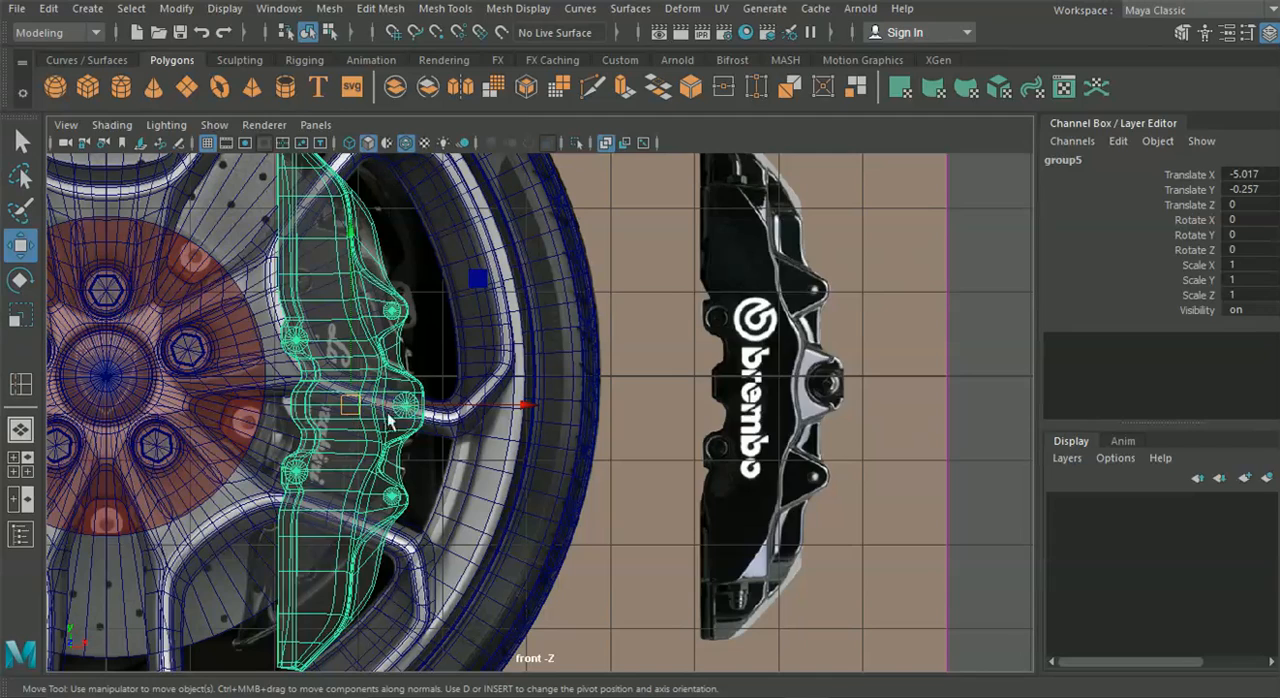
key(ctrl+z)
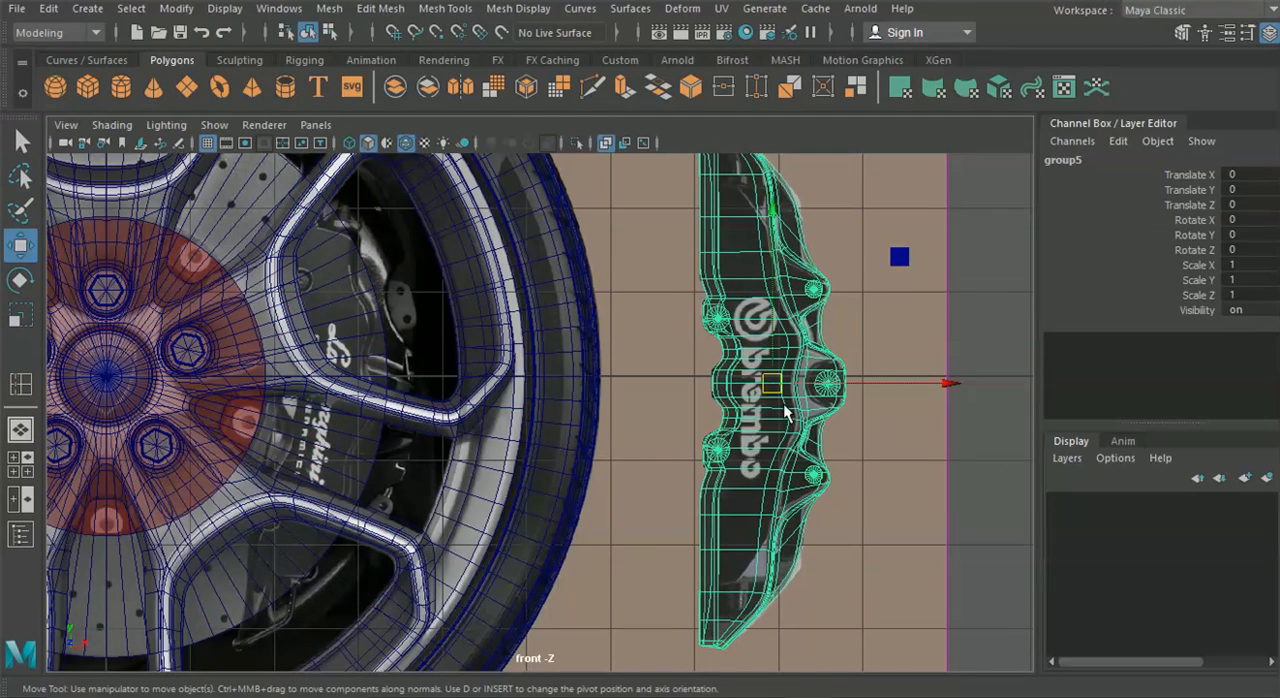
Duplicate the caliper group and move the copy along X over the wheel's brake, to Translate X -5.396
key(ctrl+d)
drag(947, 386, 666, 382)
alt+middle_drag(395, 360, 481, 368)
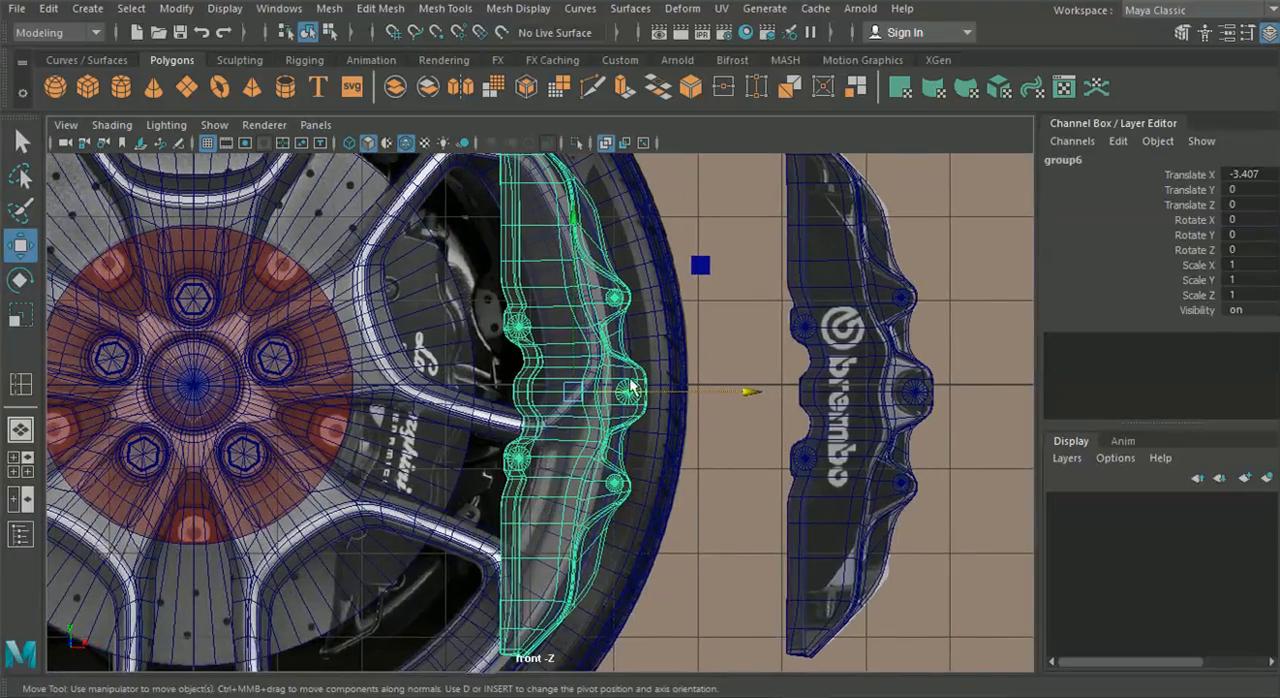
drag(749, 388, 581, 399)
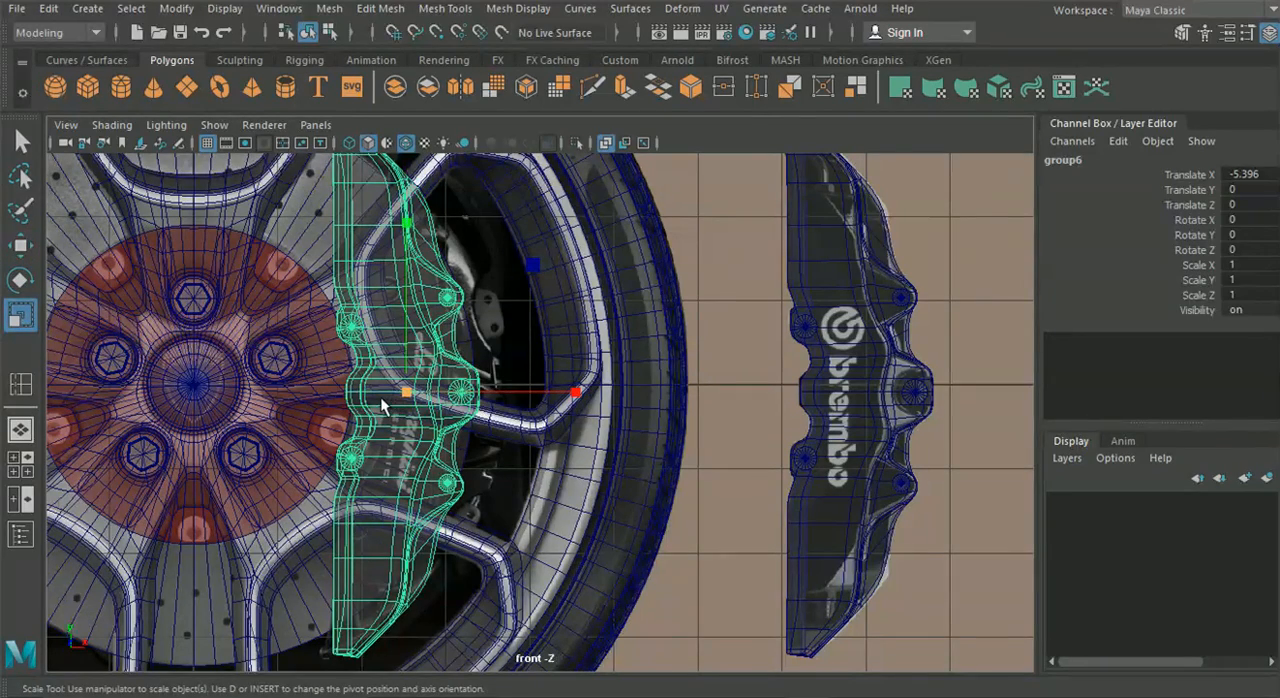
Scale the caliper copy slightly wider along X and rotate it about -5.5 degrees around Z to follow the reference
drag(575, 397, 615, 394)
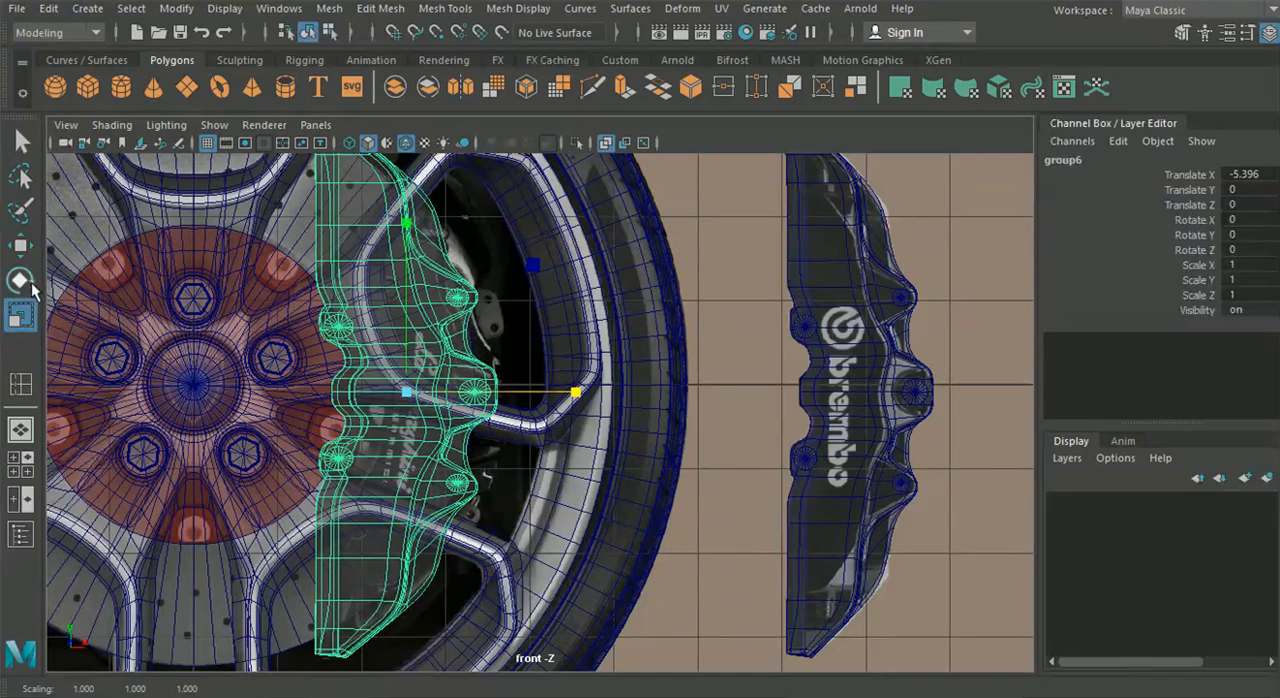
click(21, 281)
drag(566, 340, 571, 351)
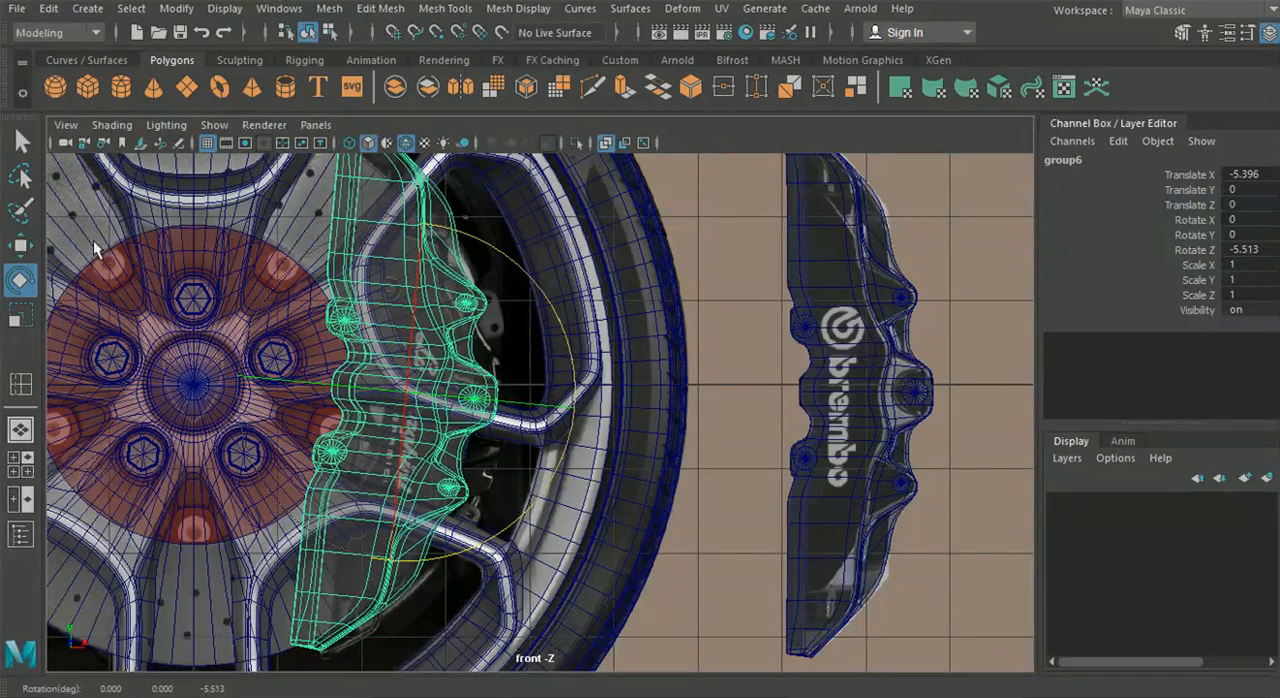
Shift the rotated caliper copy in the front view to about Translate X -5.061 and Translate Y -0.078
click(23, 250)
drag(403, 393, 432, 400)
scroll(435, 403, down, 2)
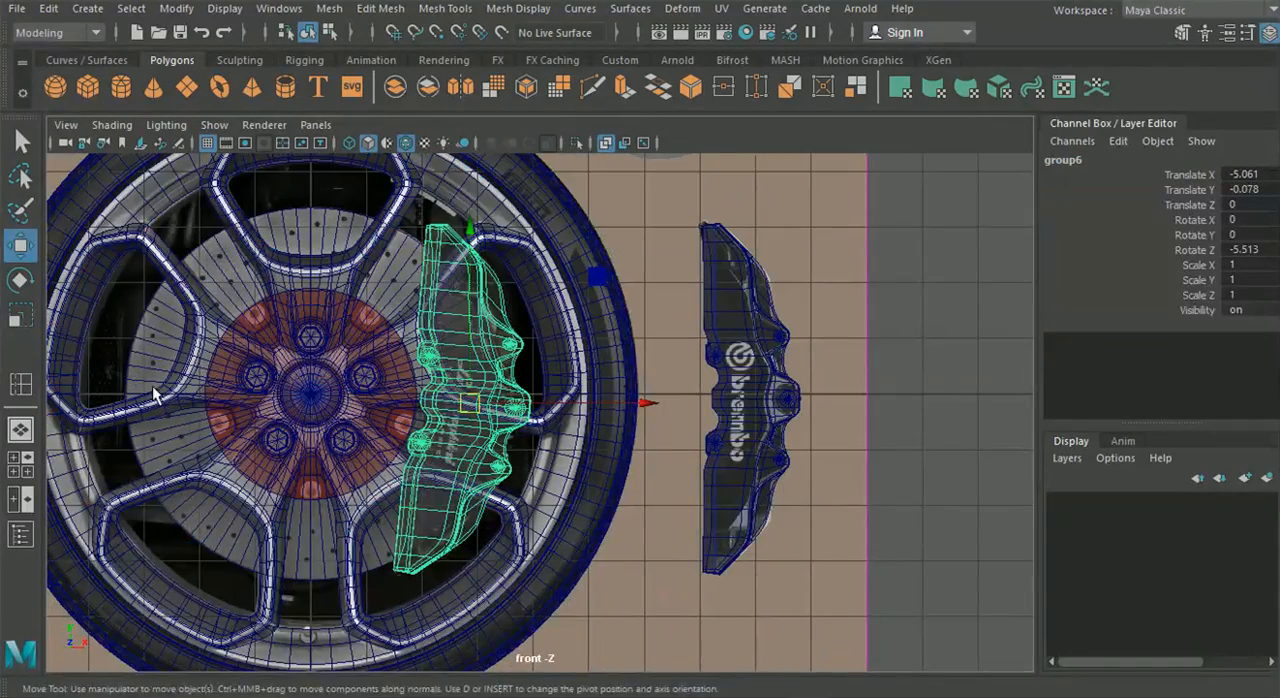
Move the caliper copy along Z in the perspective view to about -2.654 so it sits inside the wheel around the brake disc
click(19, 430)
alt+drag(300, 418, 376, 443)
alt+middle_drag(376, 443, 507, 484)
alt+drag(506, 478, 617, 542)
alt+drag(617, 542, 966, 552)
scroll(546, 447, up, 5)
alt+drag(546, 447, 512, 450)
alt+middle_drag(512, 450, 543, 505)
drag(355, 562, 625, 486)
mouse_move(426, 492)
alt+right_down()
mouse_move(509, 501)
mouse_move(401, 488)
alt+right_up()
alt+drag(401, 488, 343, 449)
alt+right_drag(343, 449, 371, 399)
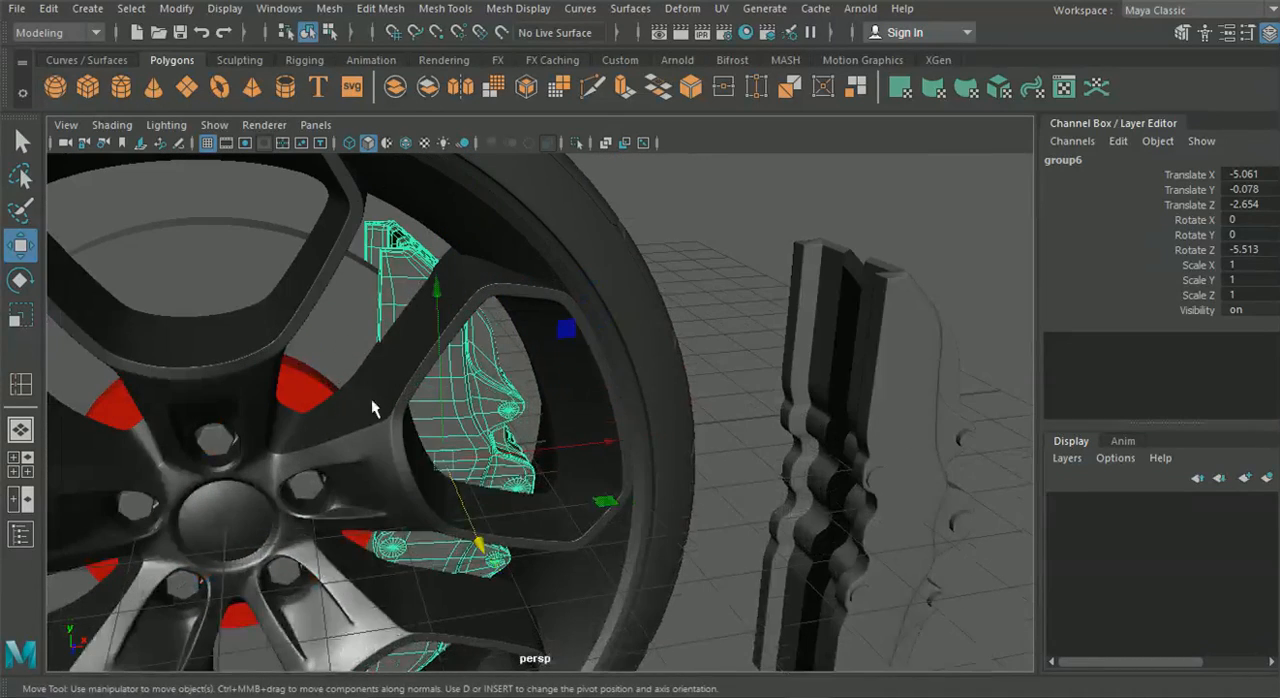
Isolate the brake disc, the red hub cylinder and the caliper copy in the perspective view
click(308, 392)
click(337, 345)
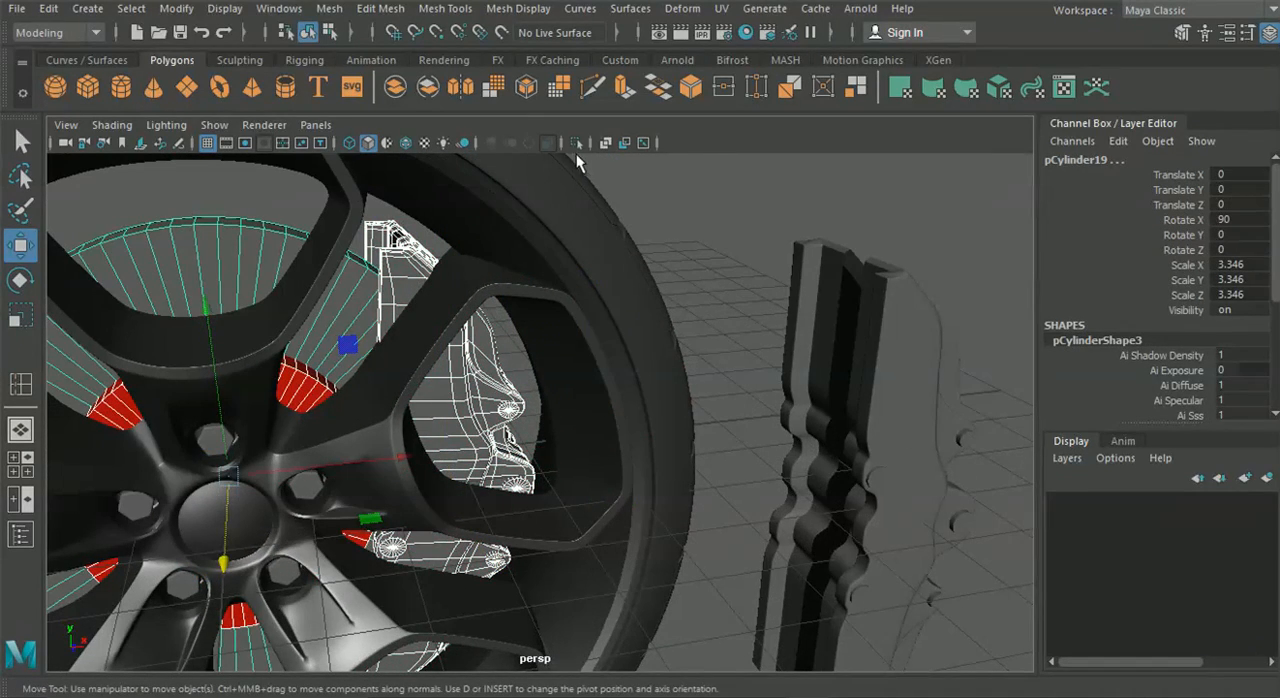
click(576, 142)
alt+drag(585, 260, 585, 372)
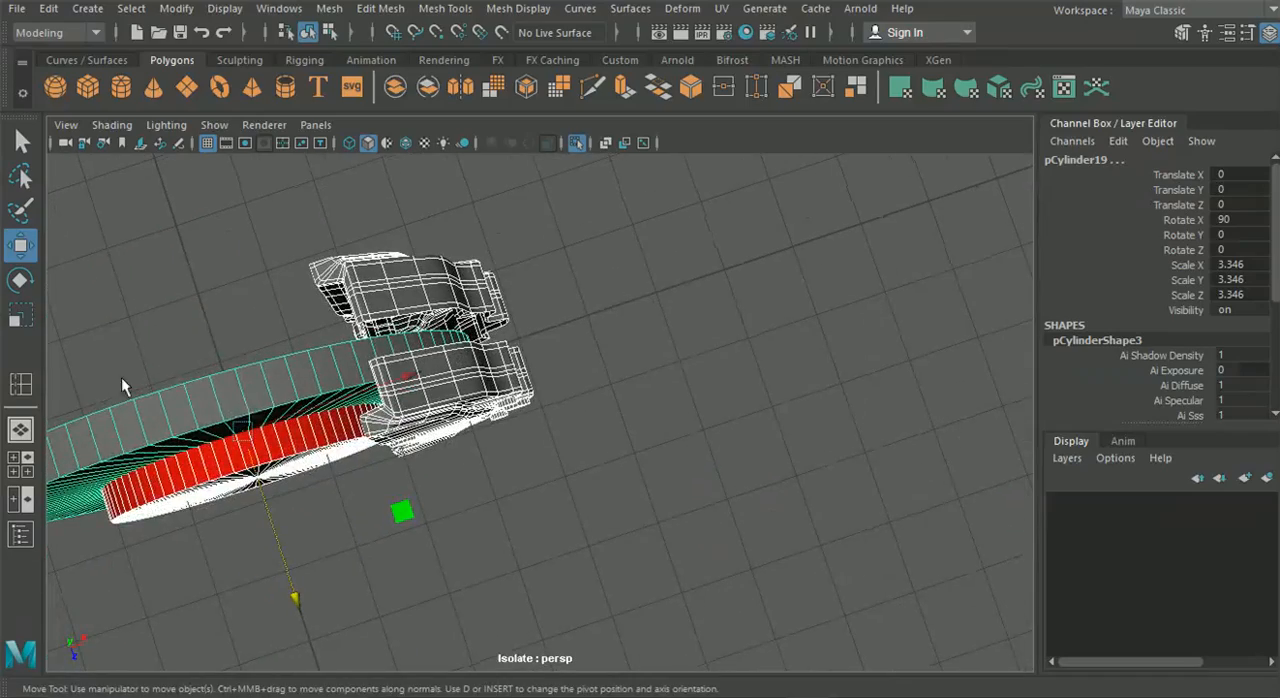
Move the caliper group along Z to about -2.567 so its halves straddle the brake disc
ctrl+drag(226, 517, 227, 517)
alt+drag(366, 512, 511, 467)
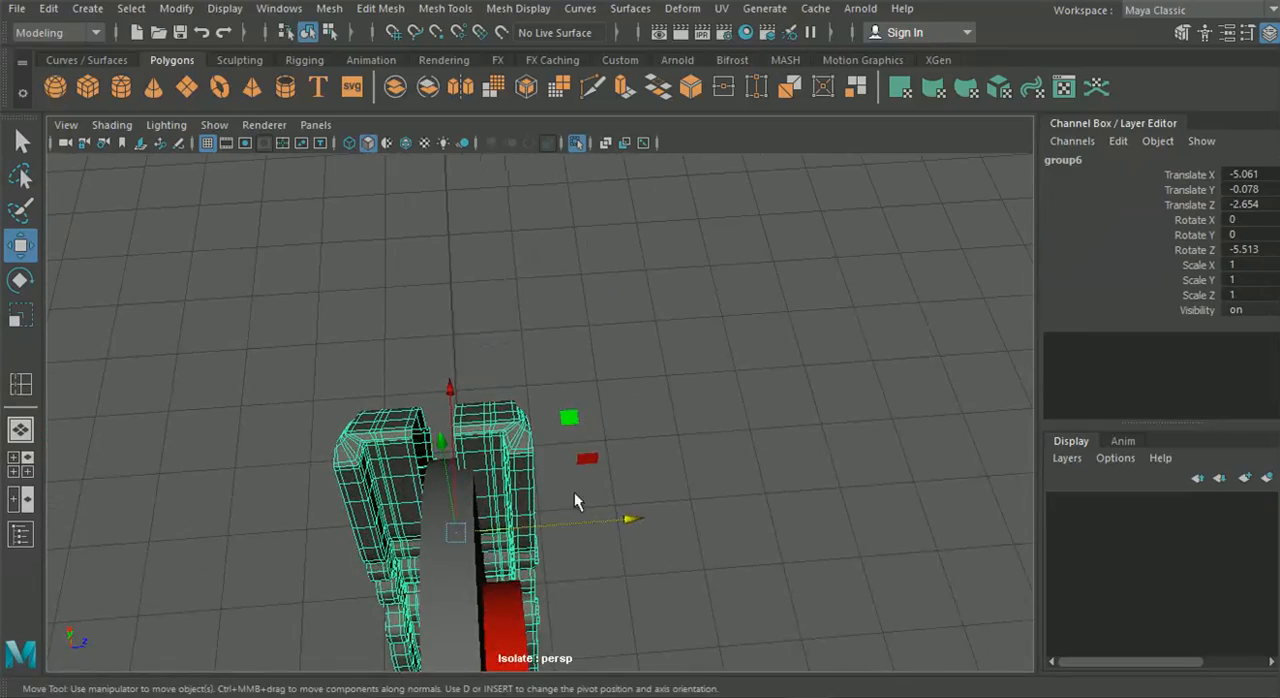
drag(623, 525, 390, 460)
scroll(390, 460, down, 5)
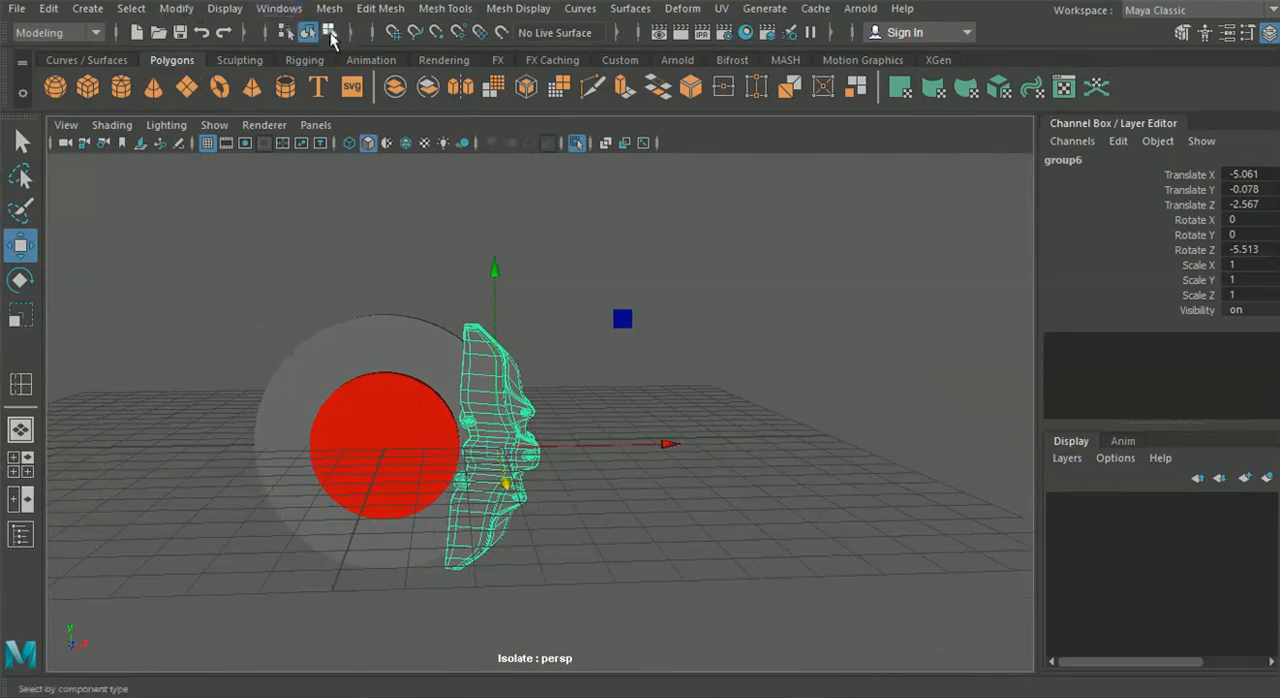
Assign the red lambert2 material to the front and rear caliper bodies, leaving the bolts grey
click(597, 273)
click(483, 357)
scroll(468, 414, up, 3)
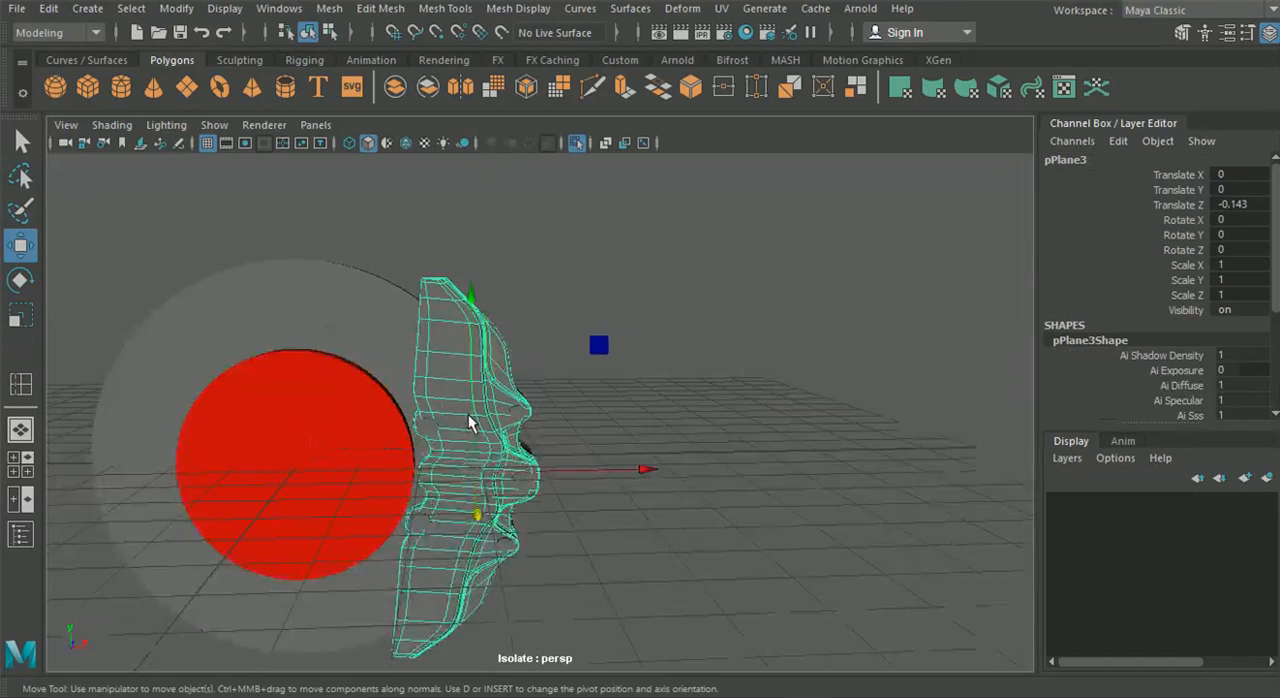
alt+drag(468, 414, 380, 517)
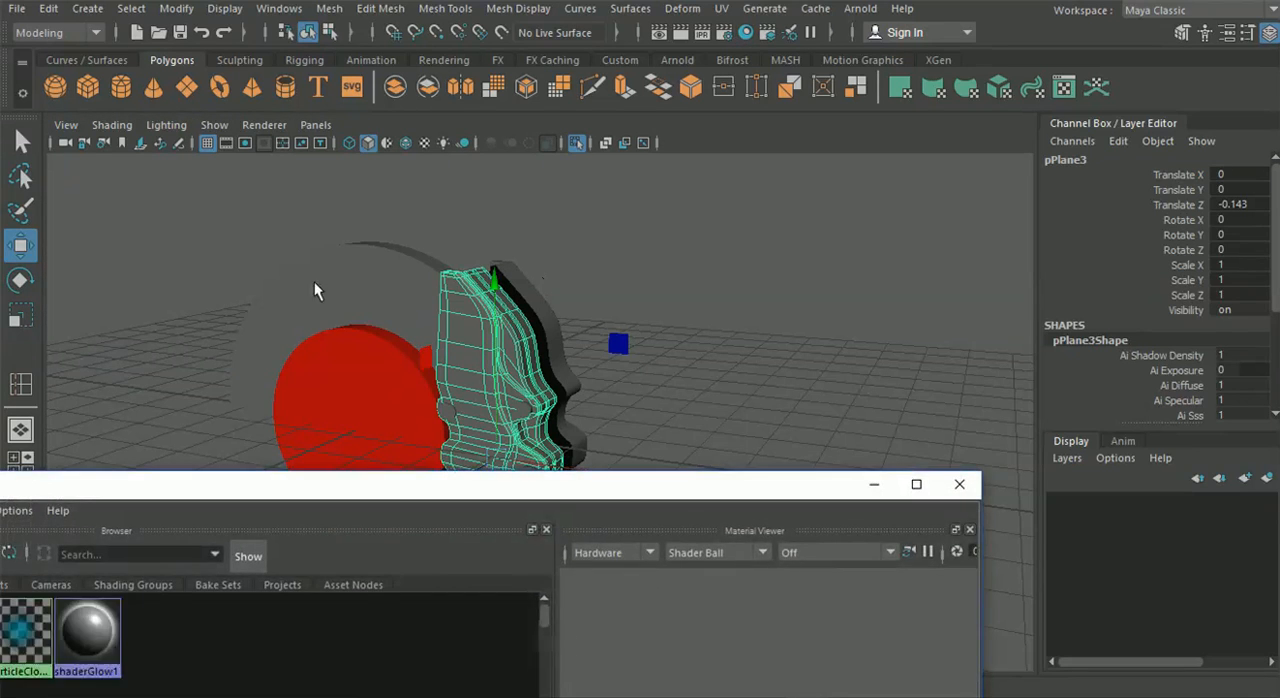
drag(253, 492, 476, 479)
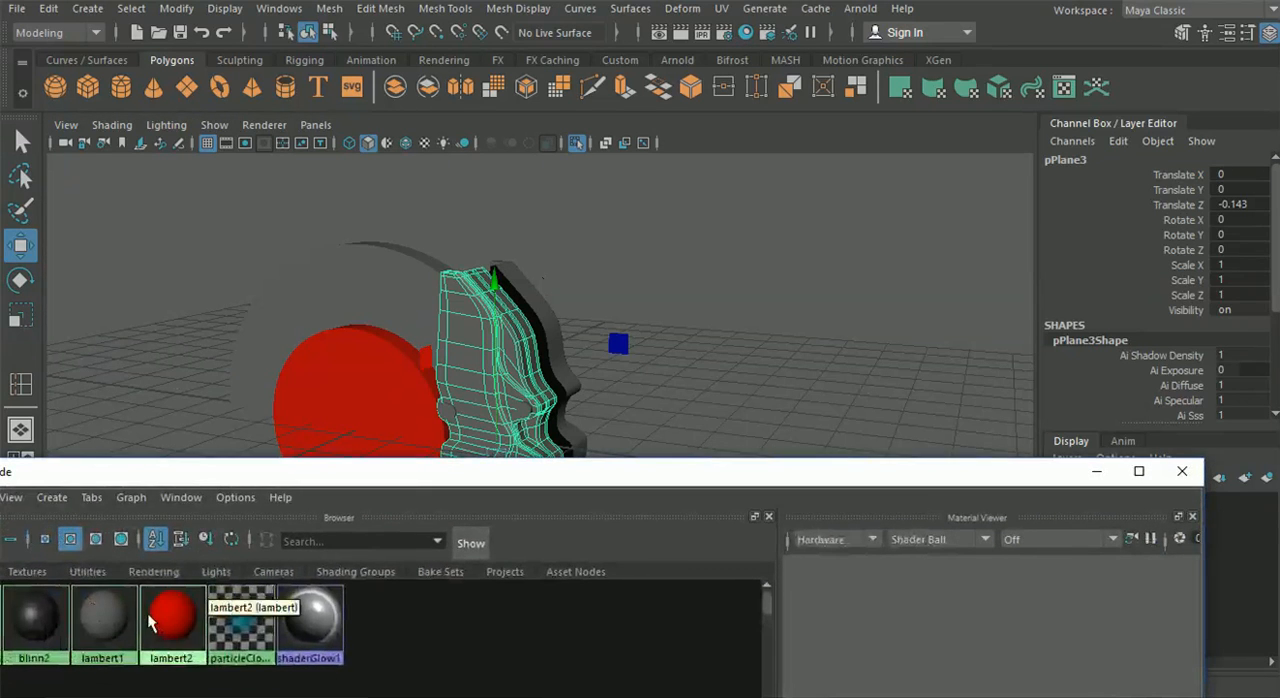
shift+click(541, 304)
right_drag(172, 612, 186, 360)
click(765, 348)
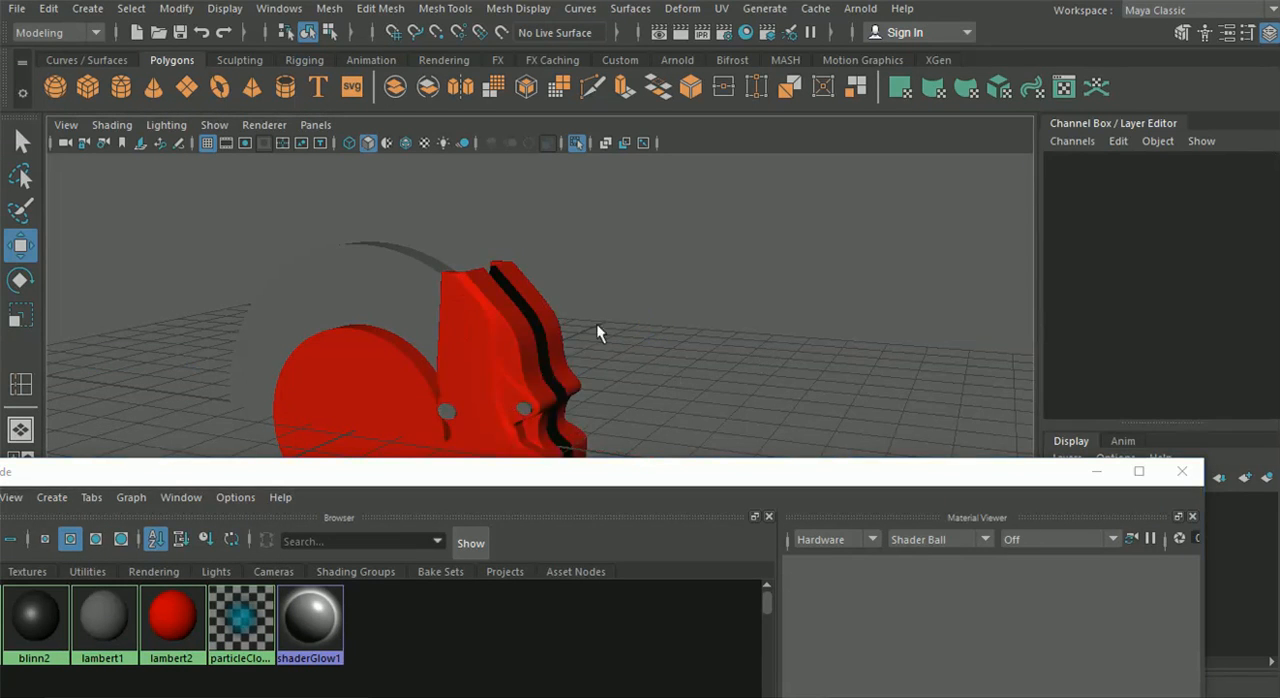
Assign the dark blinn2 material to the five bolts on the caliper's outer face and clear the selection
scroll(560, 340, up, 2)
alt+middle_drag(450, 430, 542, 353)
click(520, 325)
shift+click(511, 436)
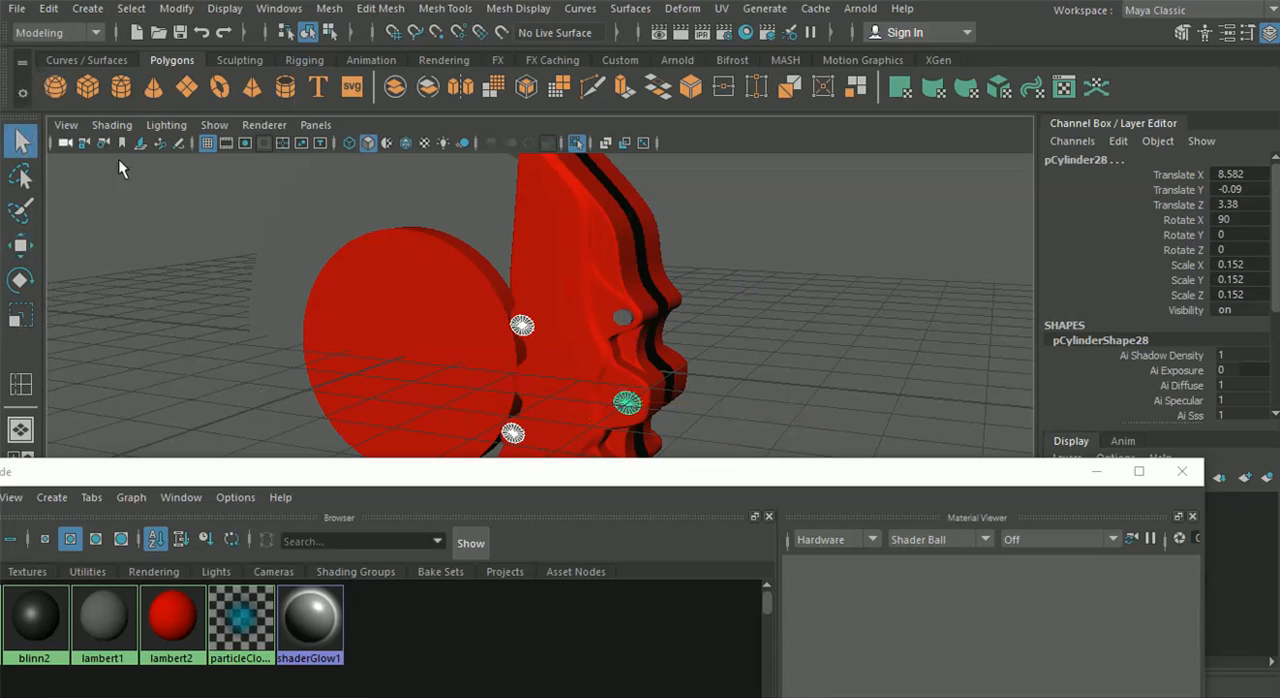
shift+click(621, 314)
alt+middle_drag(530, 364, 565, 330)
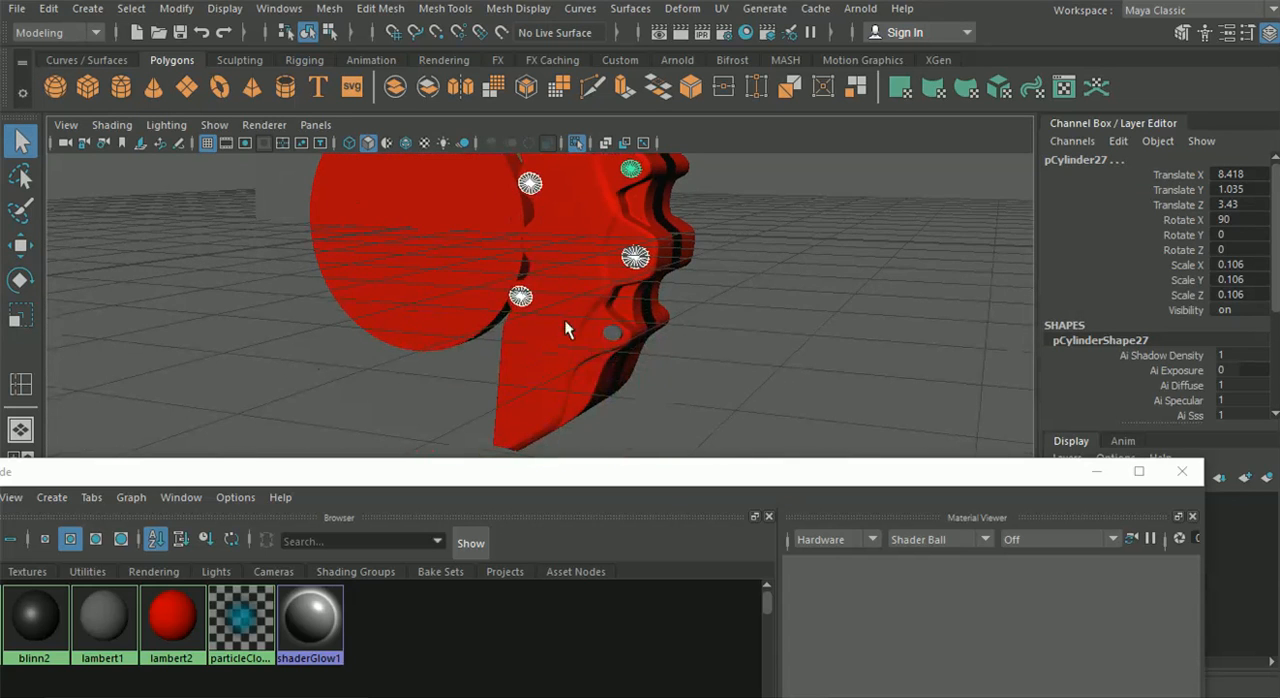
drag(408, 466, 651, 450)
right_drag(259, 586, 378, 397)
drag(1196, 461, 902, 494)
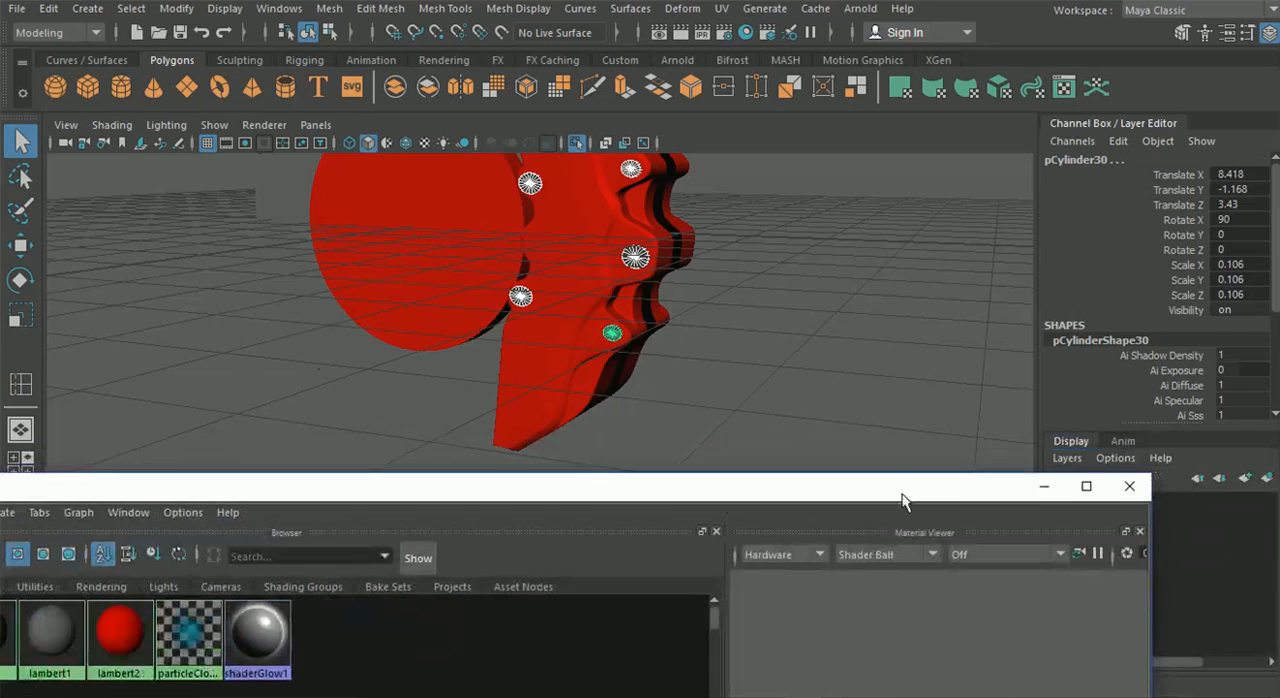
click(300, 31)
click(329, 34)
click(308, 33)
click(282, 342)
Turn off isolation in the perspective view to bring back the full wheel and the original caliper
scroll(288, 427, down, 5)
alt+drag(288, 426, 531, 428)
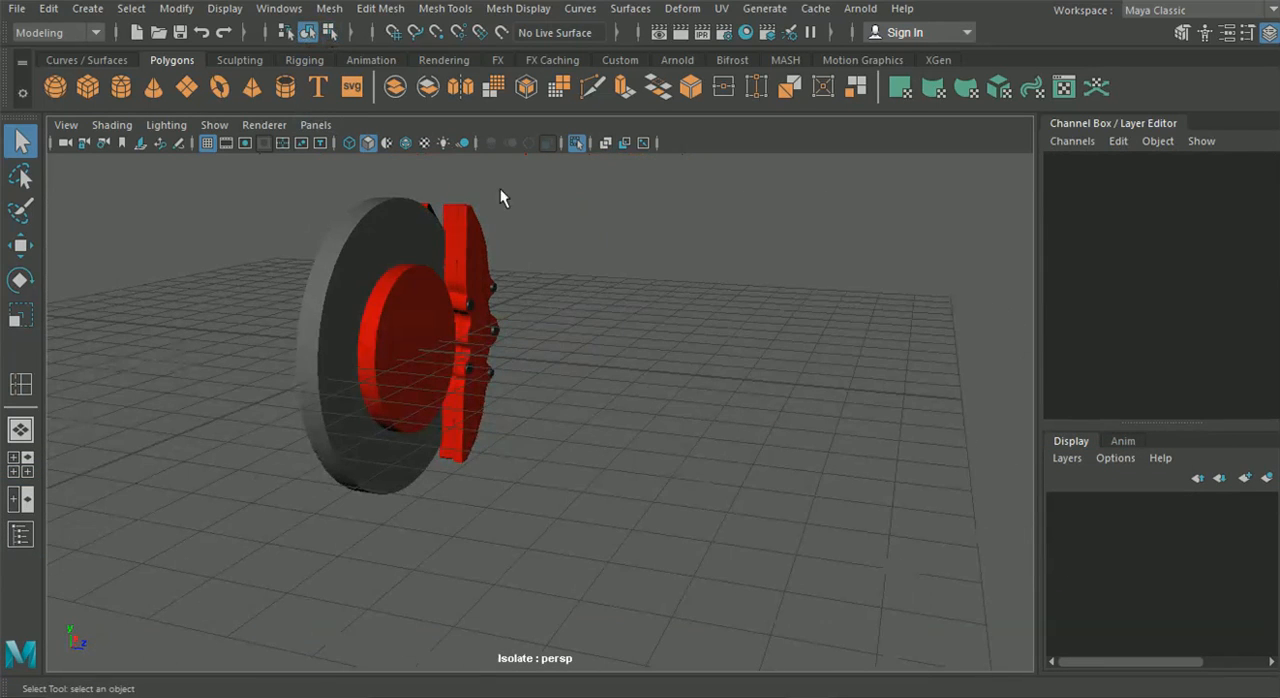
click(575, 143)
Examine the wheel from several angles and distances, checking how the red caliper and brake disc sit behind the spokes
alt+drag(521, 305, 478, 291)
alt+right_drag(563, 337, 712, 398)
alt+middle_drag(430, 320, 640, 418)
alt+drag(640, 418, 549, 371)
alt+right_drag(549, 371, 463, 380)
alt+drag(463, 380, 606, 398)
alt+drag(346, 373, 860, 425)
alt+drag(267, 424, 484, 474)
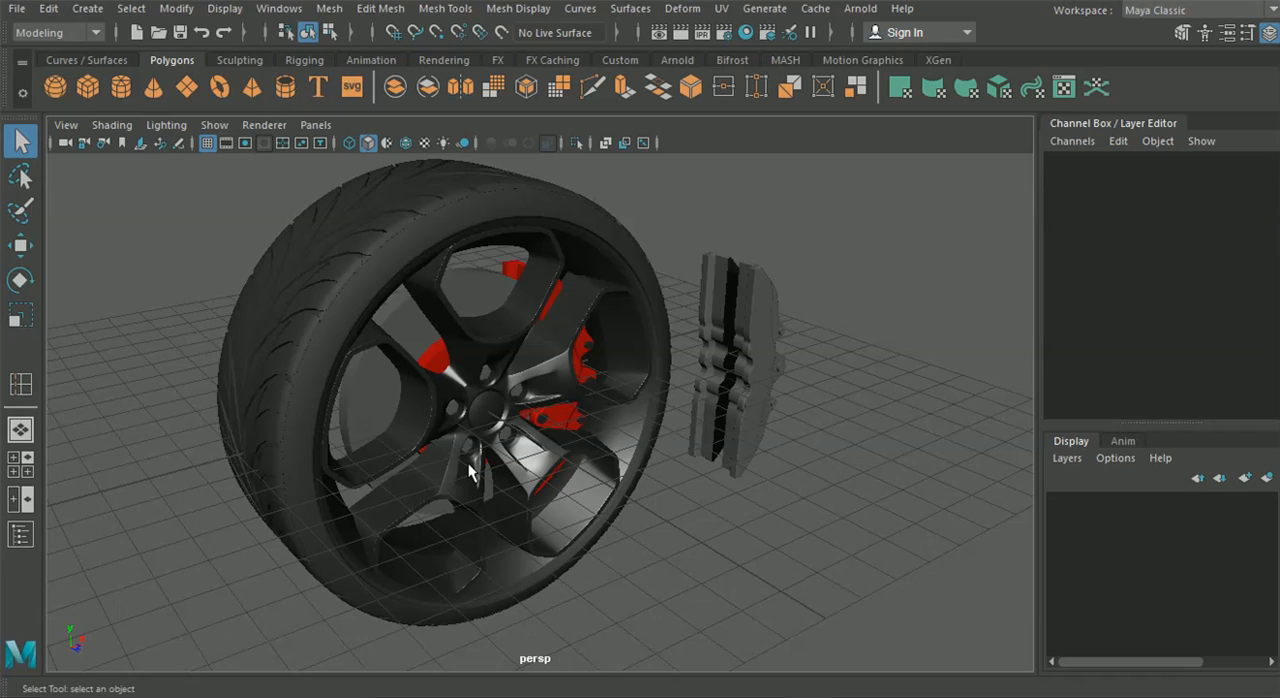
alt+drag(468, 463, 443, 308)
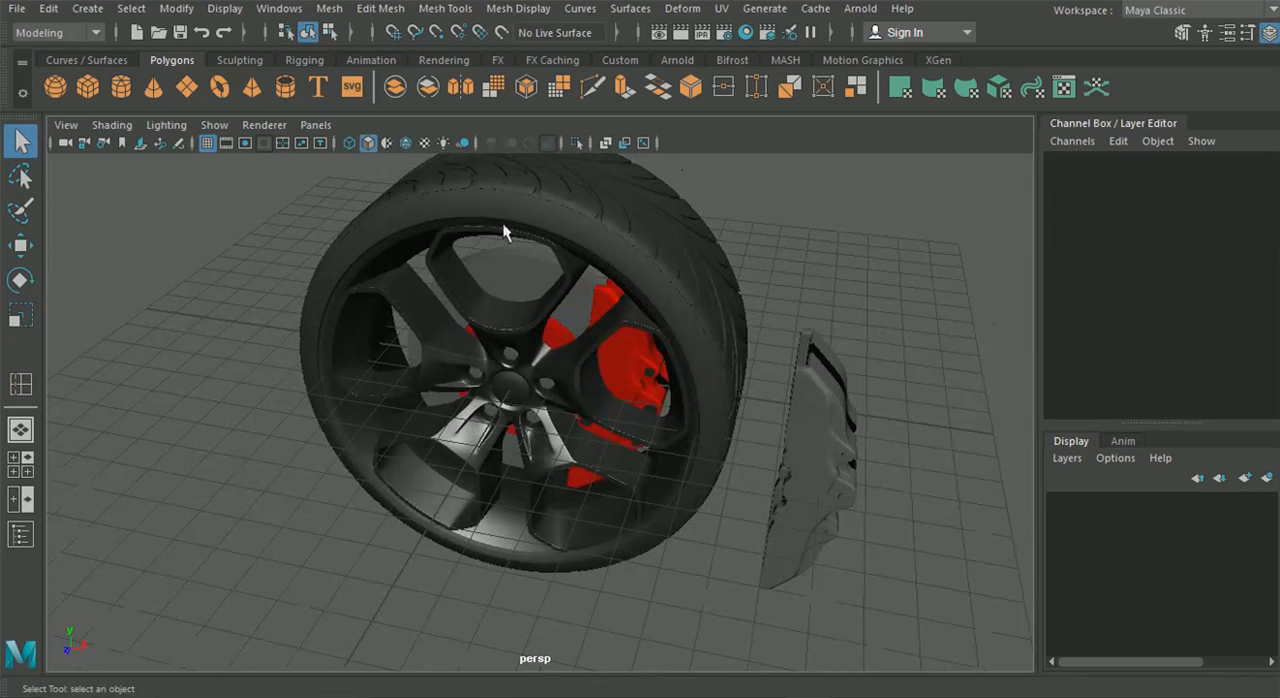
alt+drag(605, 440, 570, 280)
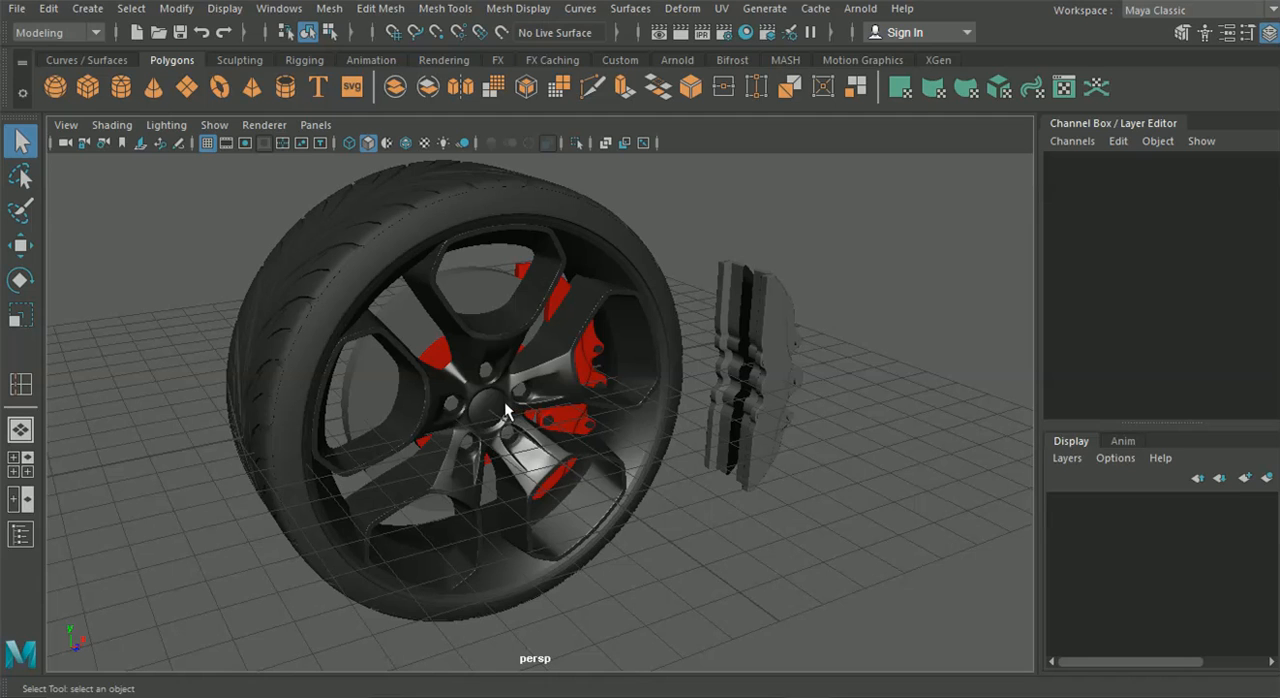
alt+drag(490, 427, 428, 418)
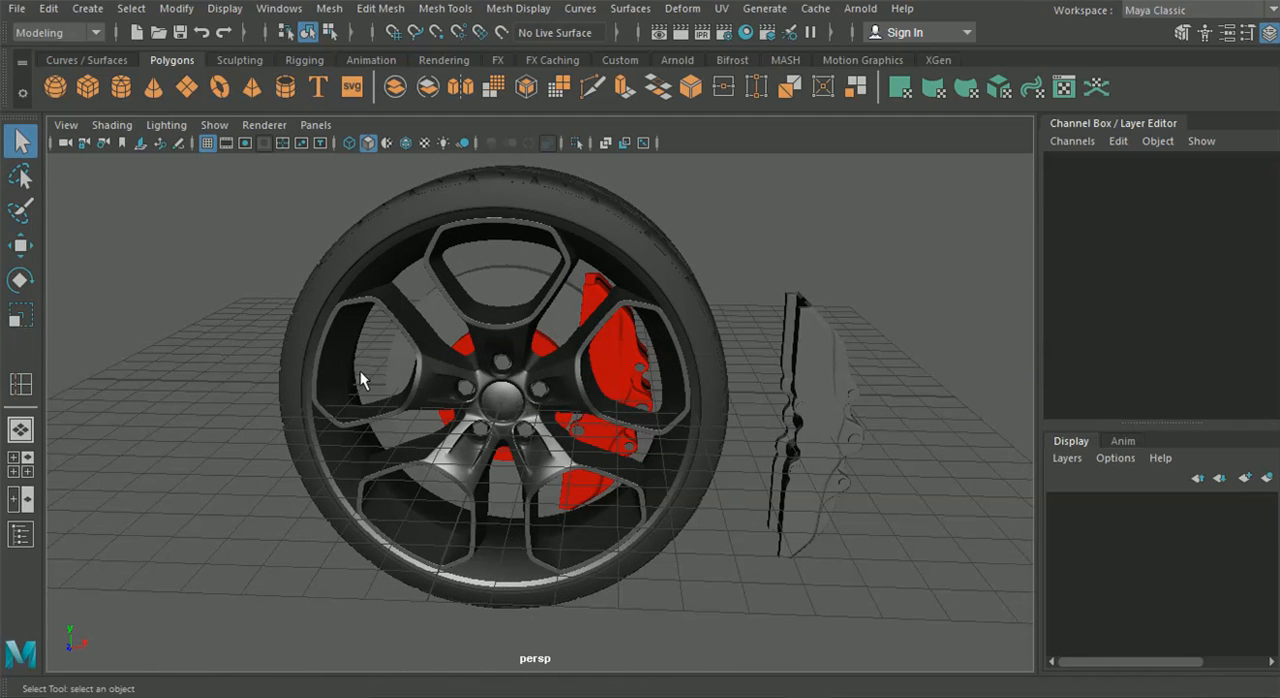
alt+drag(258, 374, 523, 420)
scroll(528, 443, down, 3)
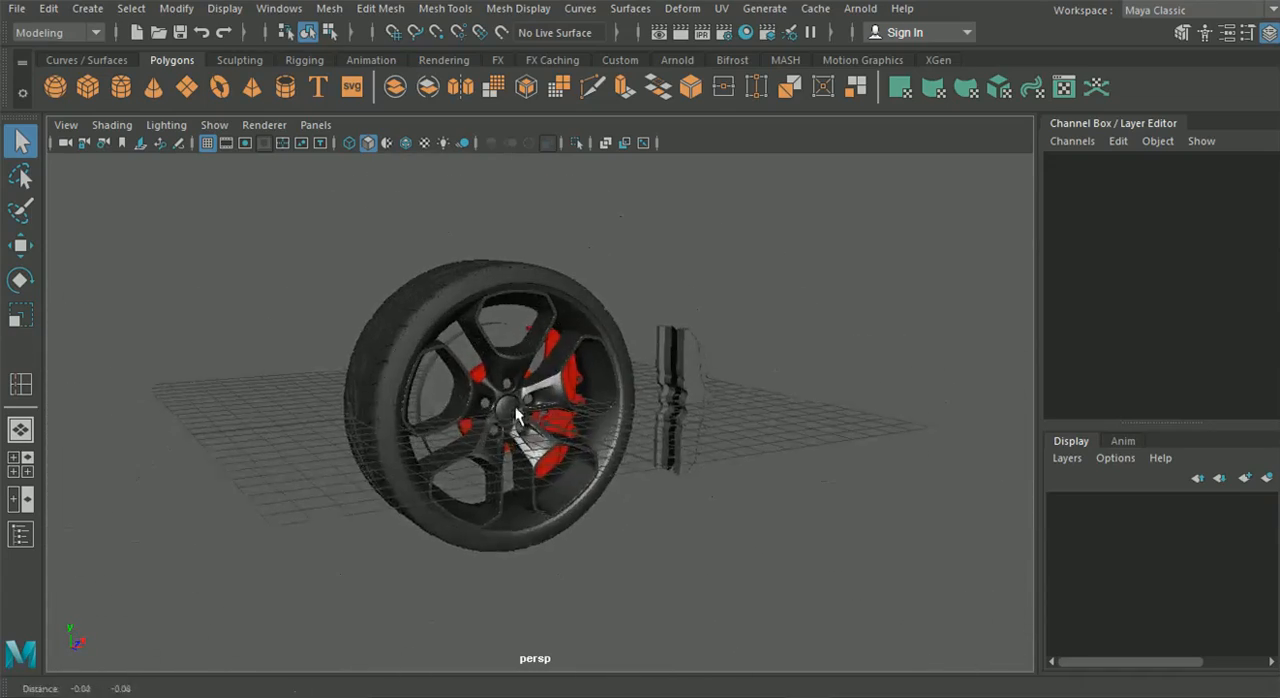
scroll(509, 410, up, 5)
scroll(409, 374, down, 3)
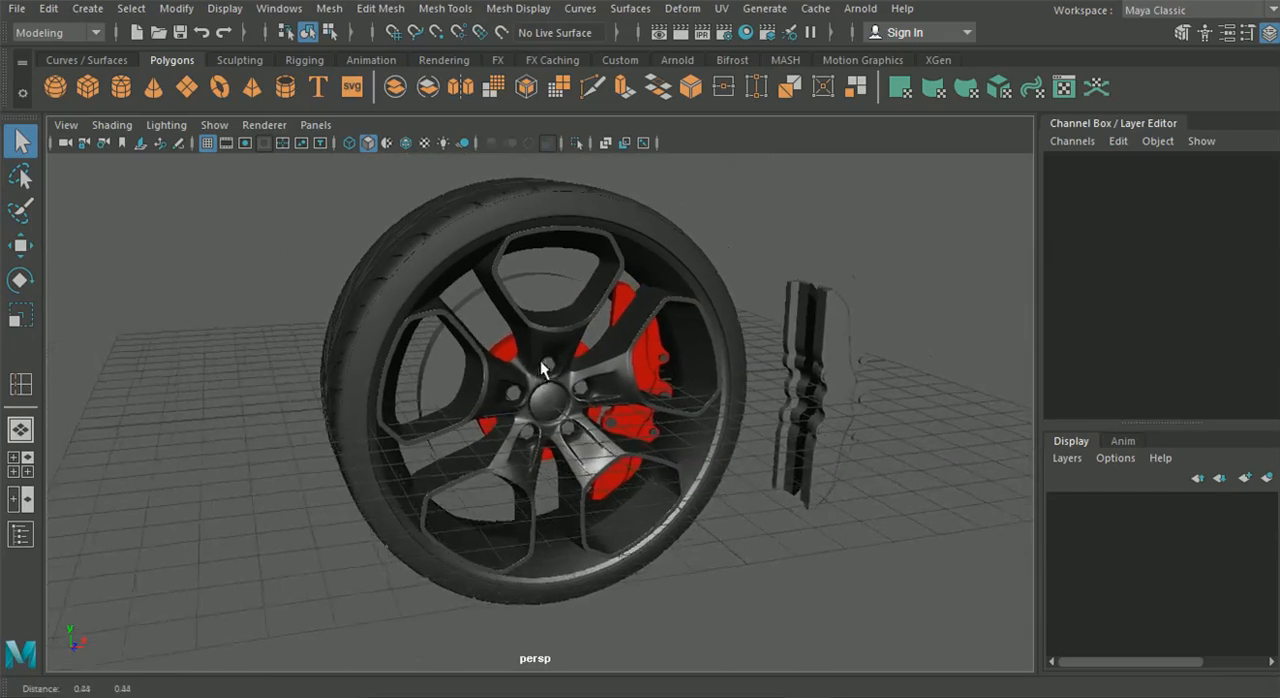